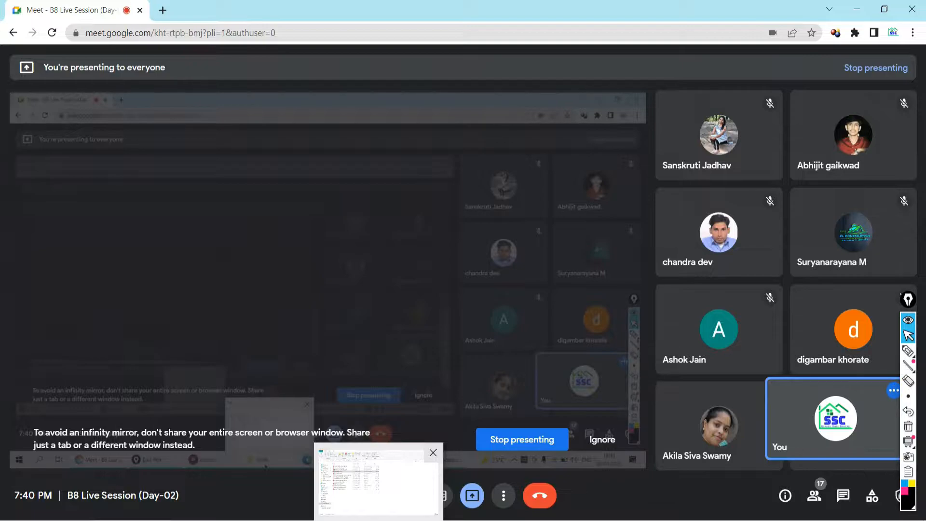
- Open the 2.1 Non-Uniform Grid Spacing PDF from the Grids folder and examine its grid dimensions
click(374, 519)
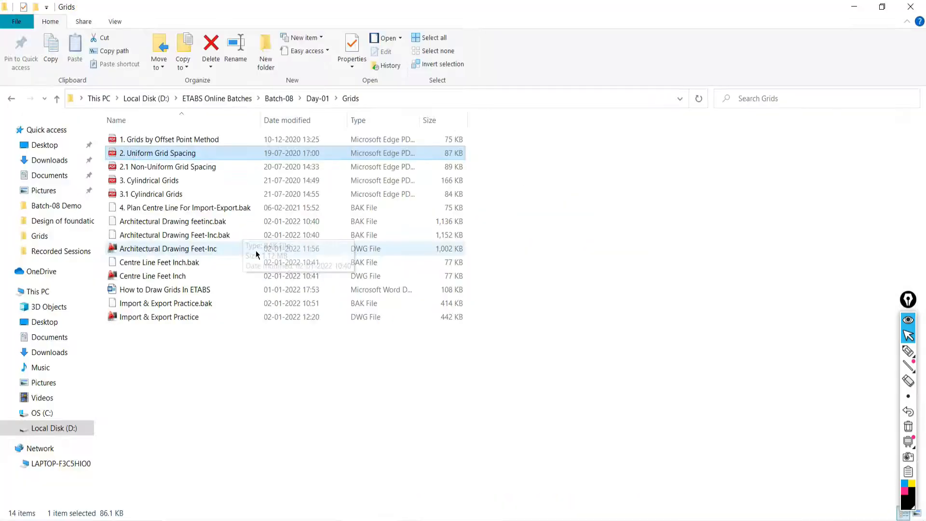
key(Return)
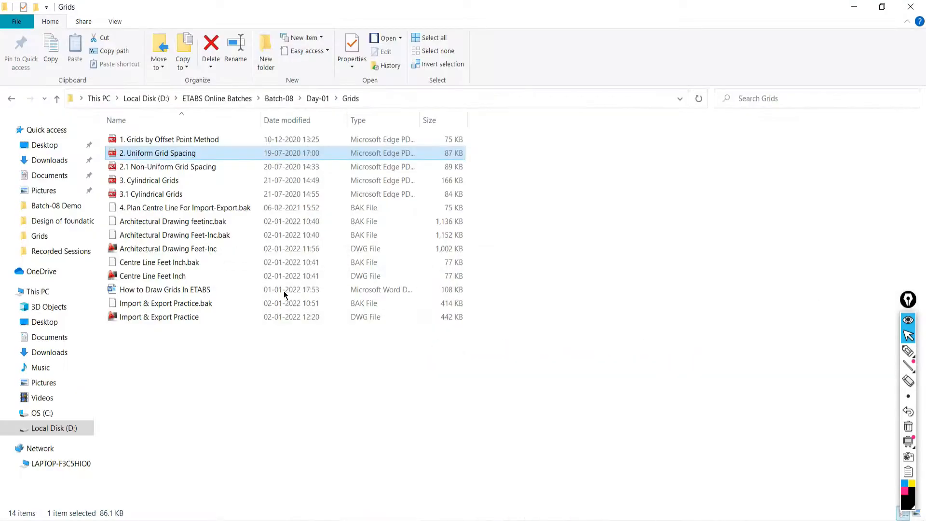
double_click(177, 166)
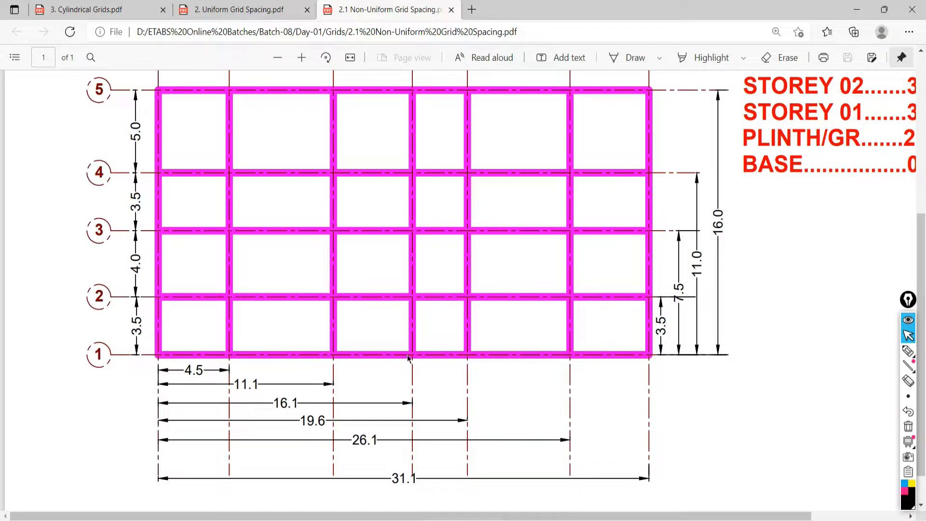
scroll(360, 248, down, 1)
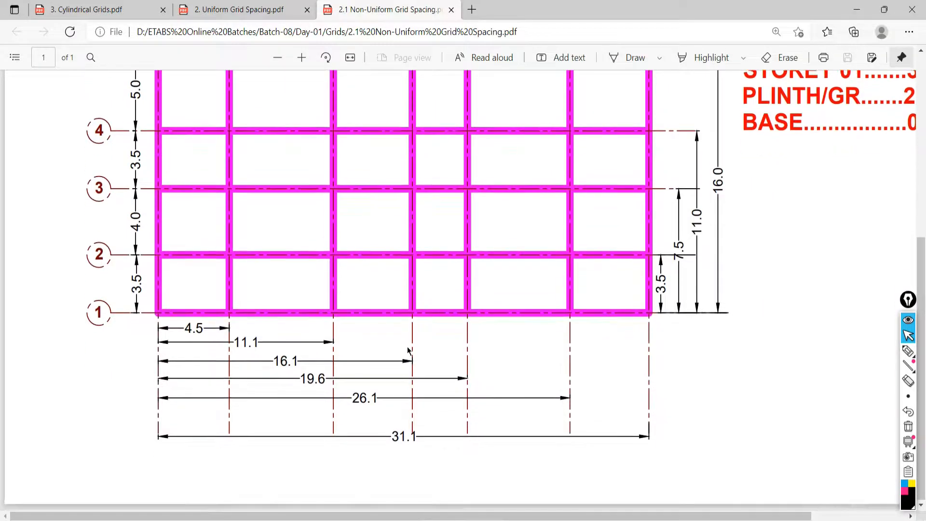
scroll(345, 233, up, 3)
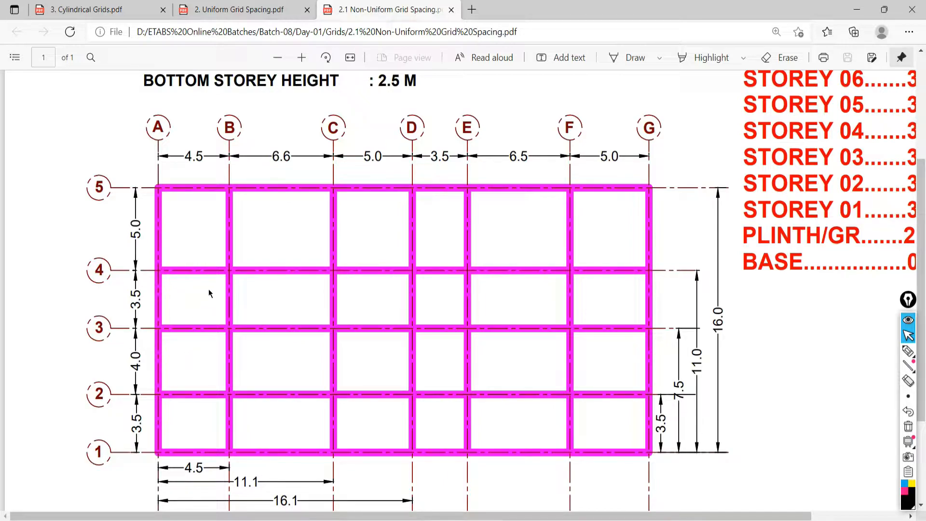
- Examine the radial and tangential grid layout in the 3. Cylindrical Grids PDF
click(80, 13)
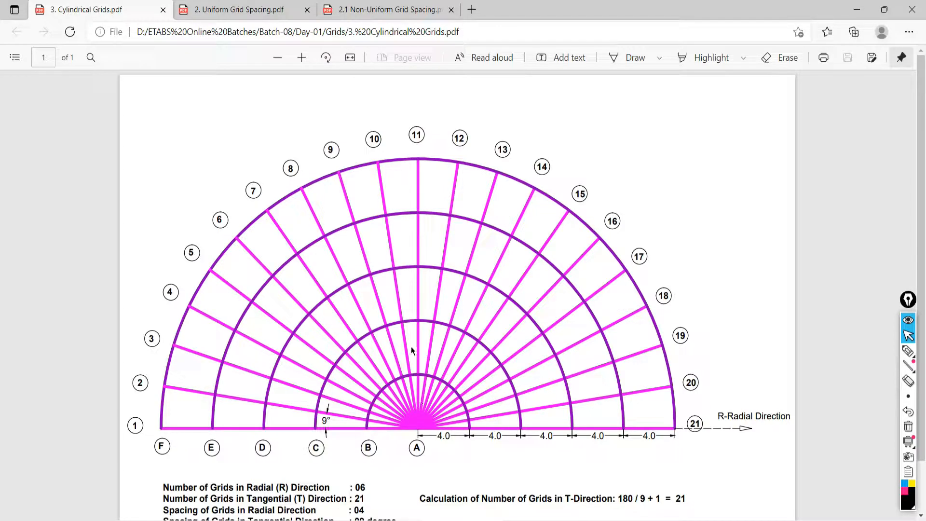
scroll(411, 418, down, 1)
scroll(409, 412, up, 1)
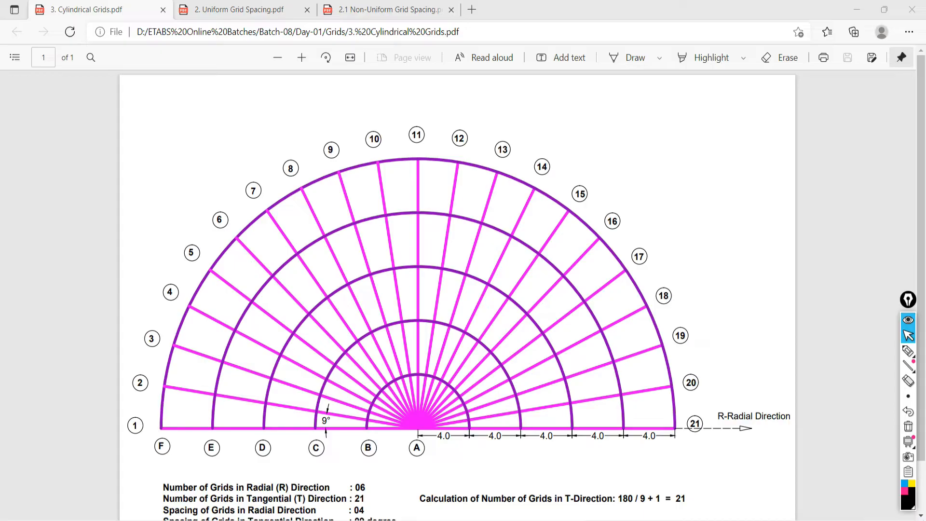
- Switch to ETABS and initialize a new model with built-in settings: Metric SI, Indian steel sections, IS 800:2007 and IS 456:2000
key(alt+Tab)
key(alt+Tab)
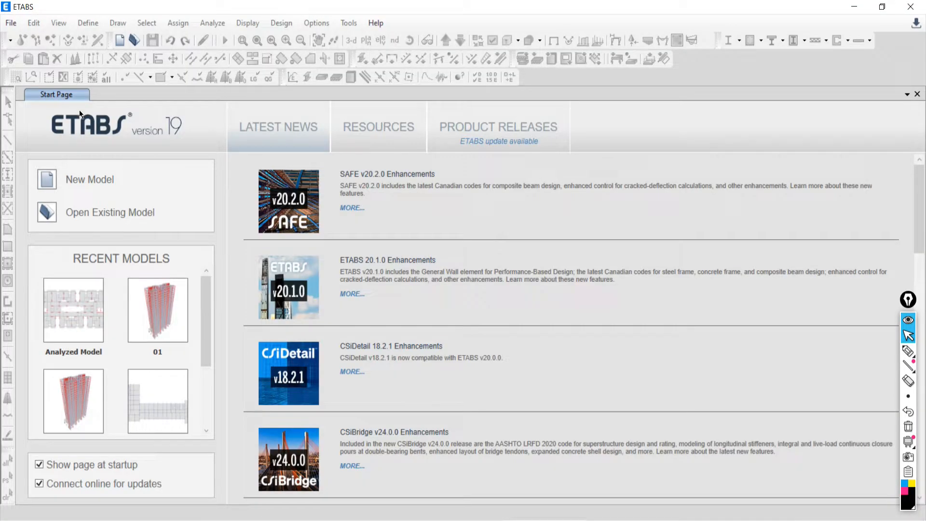
click(10, 26)
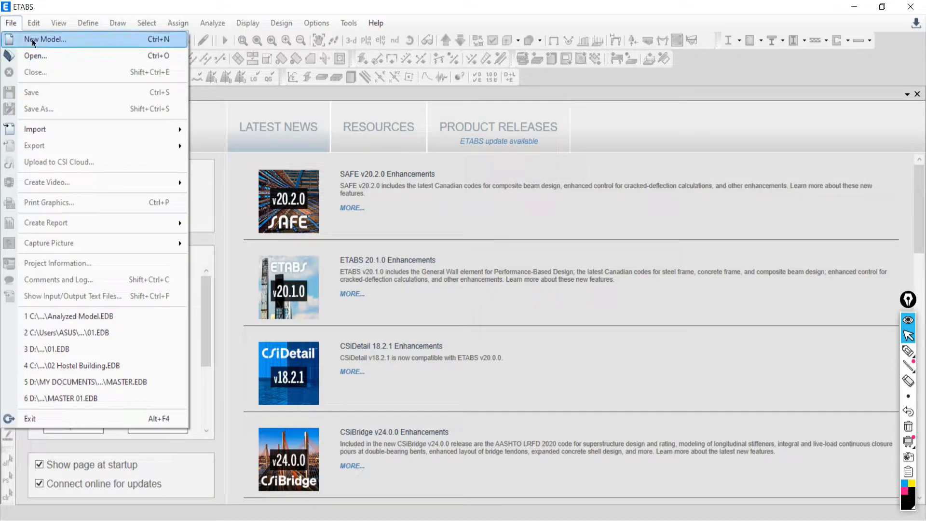
click(33, 39)
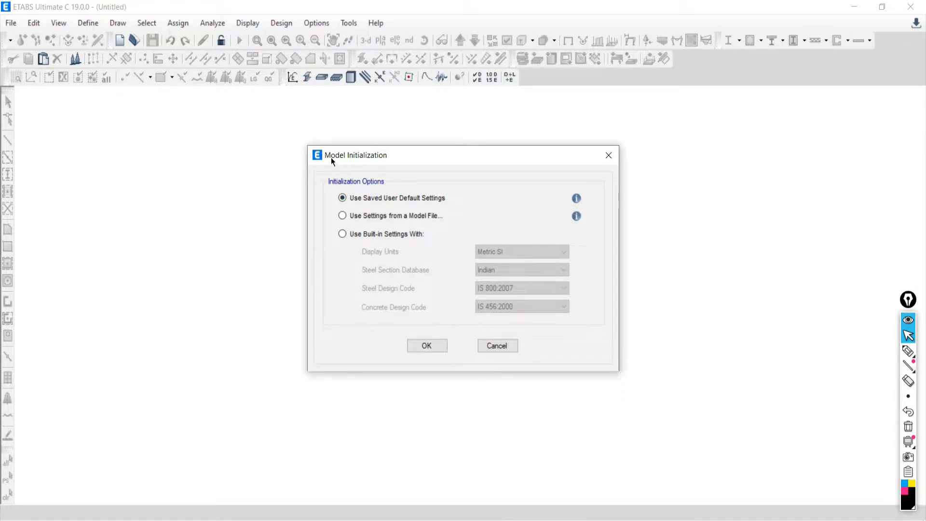
click(341, 234)
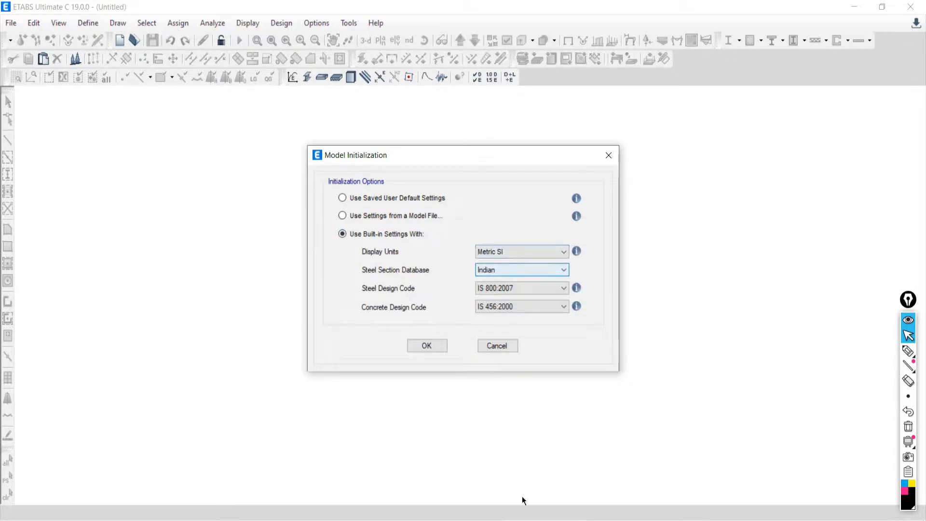
click(487, 520)
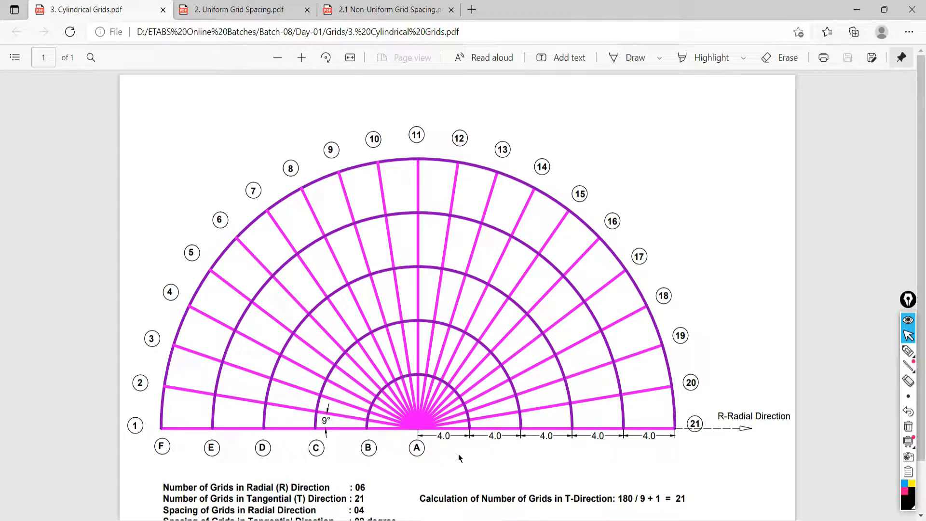
scroll(485, 365, down, 1)
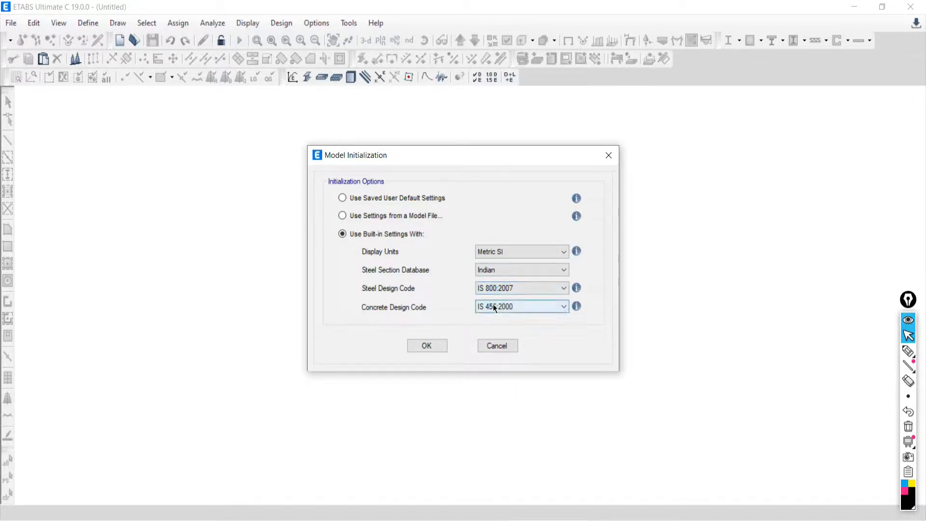
click(422, 348)
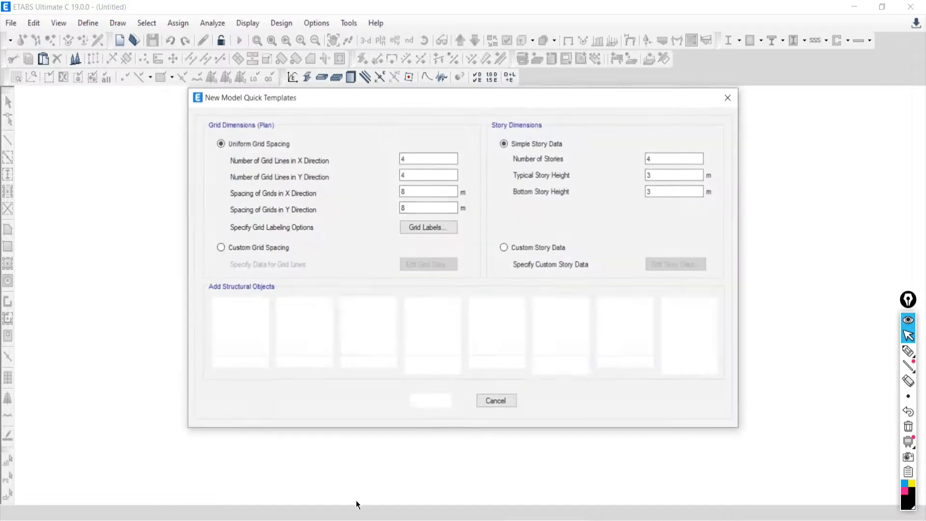
- Choose the Blank template for the new model's structural objects
key(alt+Tab)
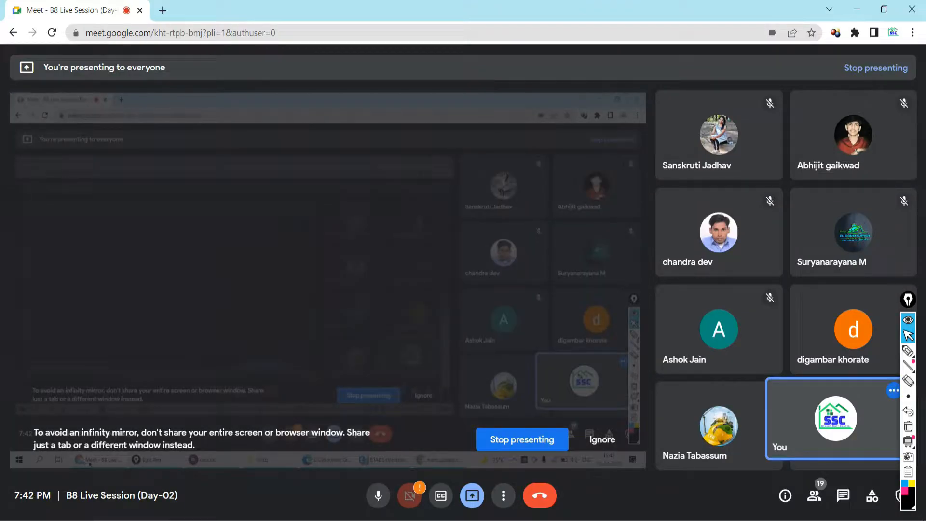
key(alt+Tab)
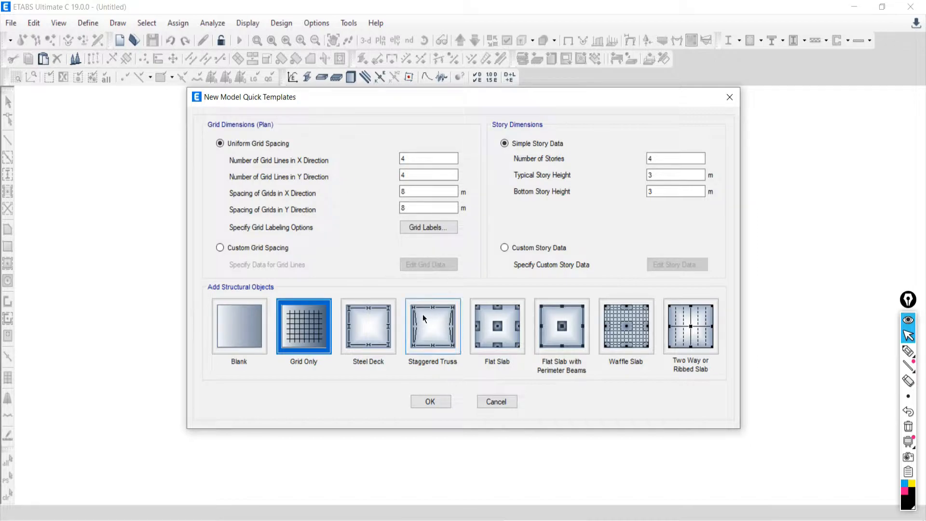
drag(367, 99, 293, 123)
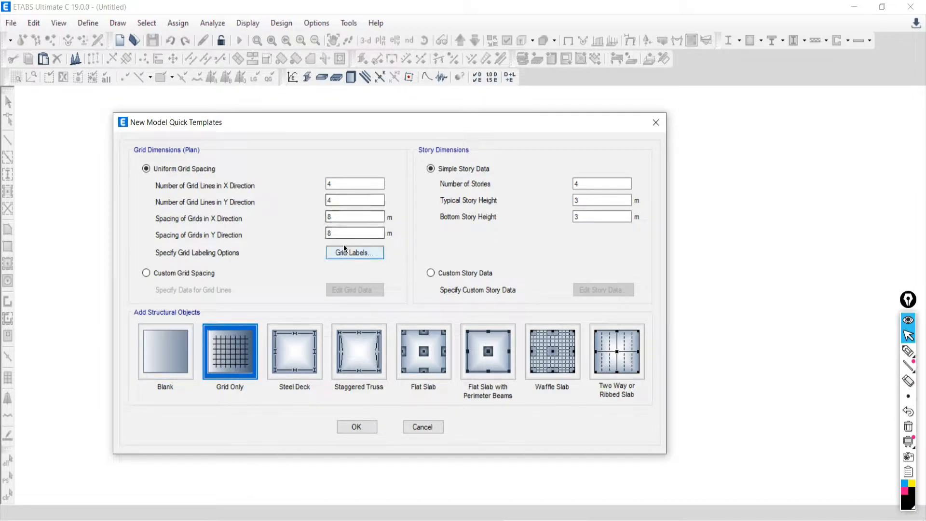
click(351, 216)
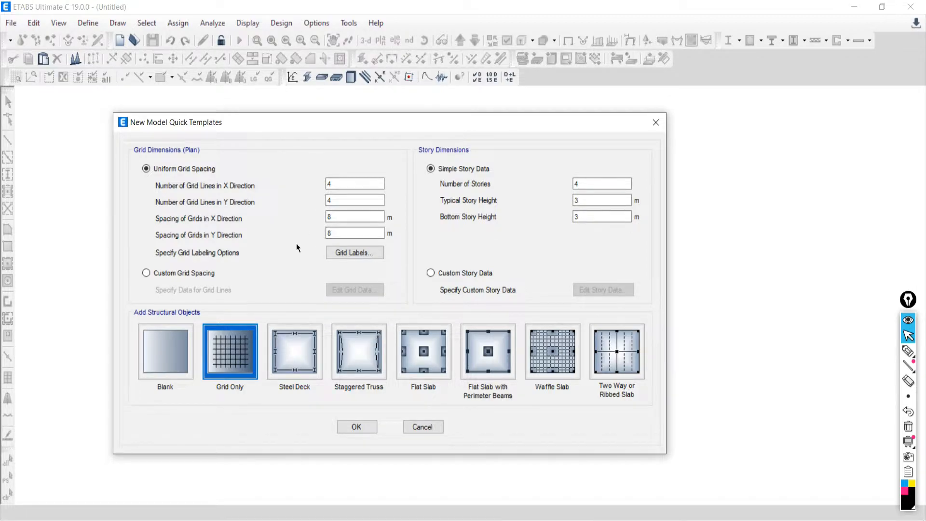
click(163, 353)
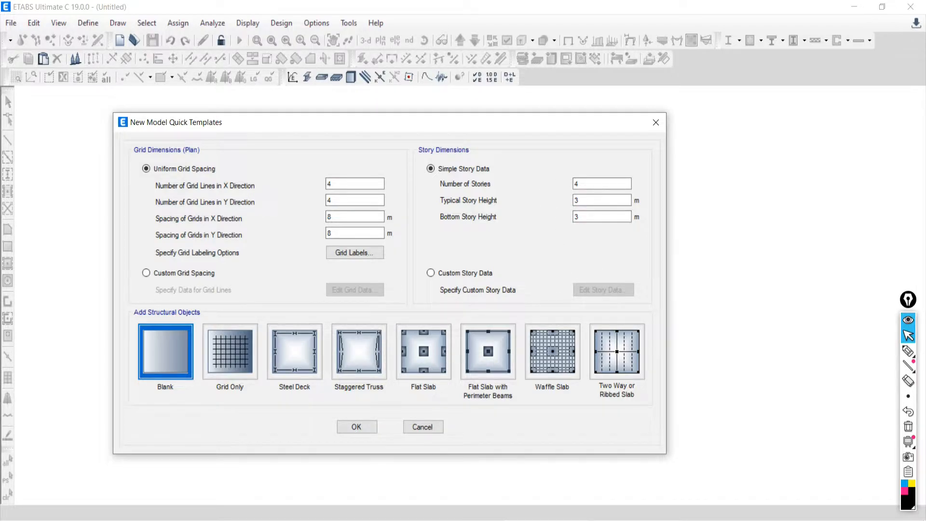
- Check the number and spacing of radial and tangential grids in the cylindrical grid PDF, then return to ETABS
mouse_move(461, 519)
click(462, 489)
scroll(408, 362, up, 1)
scroll(408, 363, down, 1)
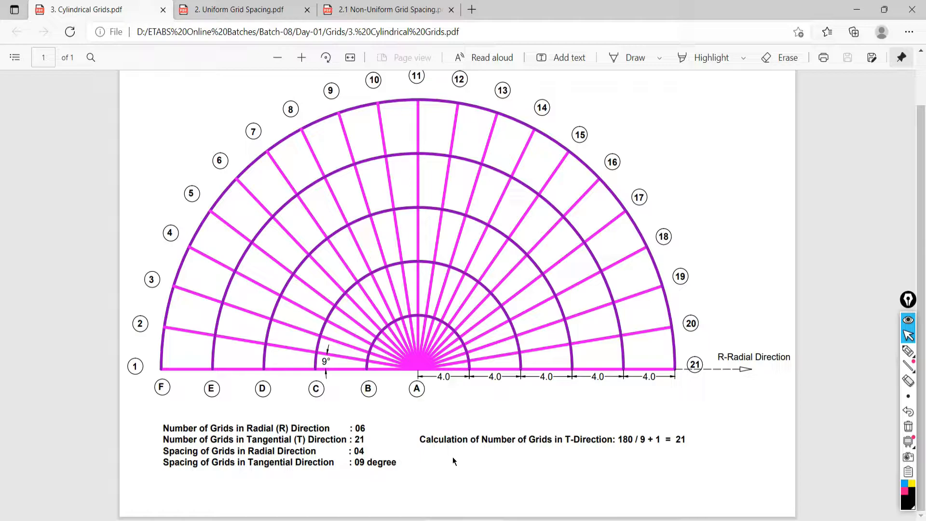
click(140, 504)
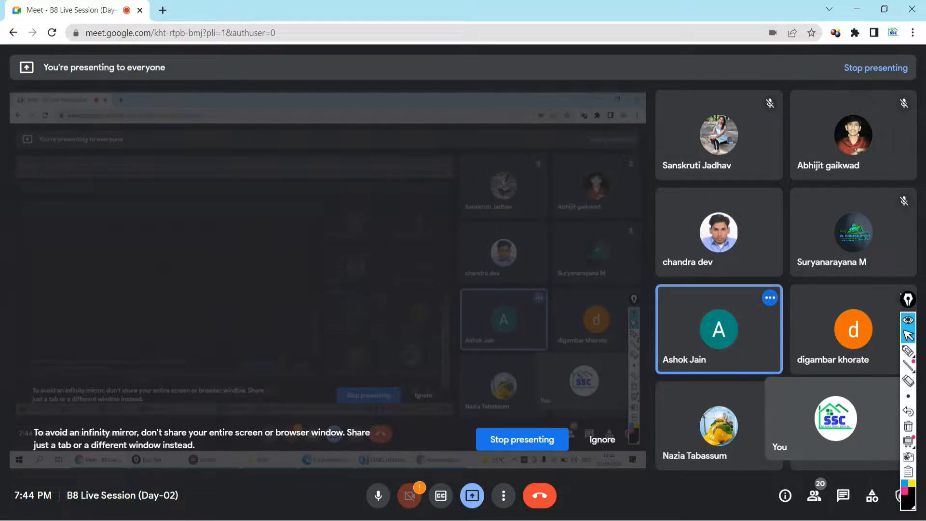
key(super+d)
key(alt+Tab)
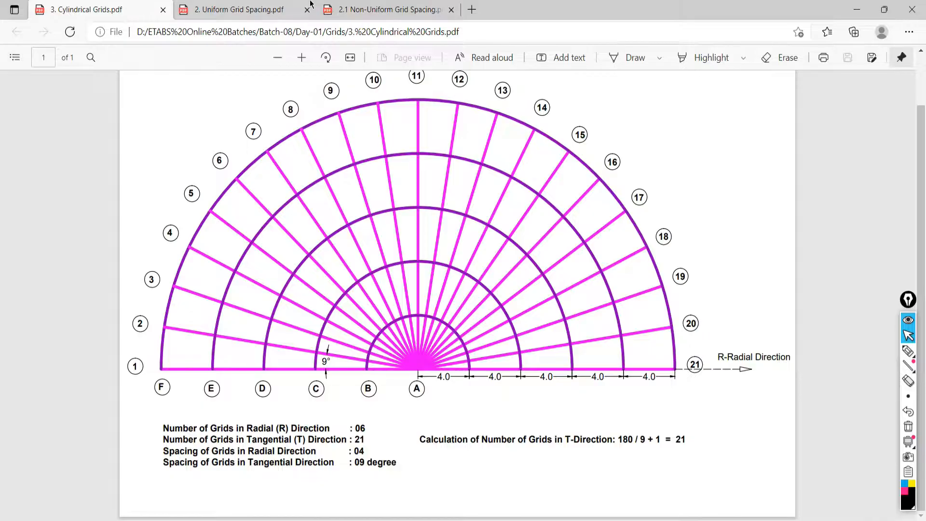
key(alt+Tab)
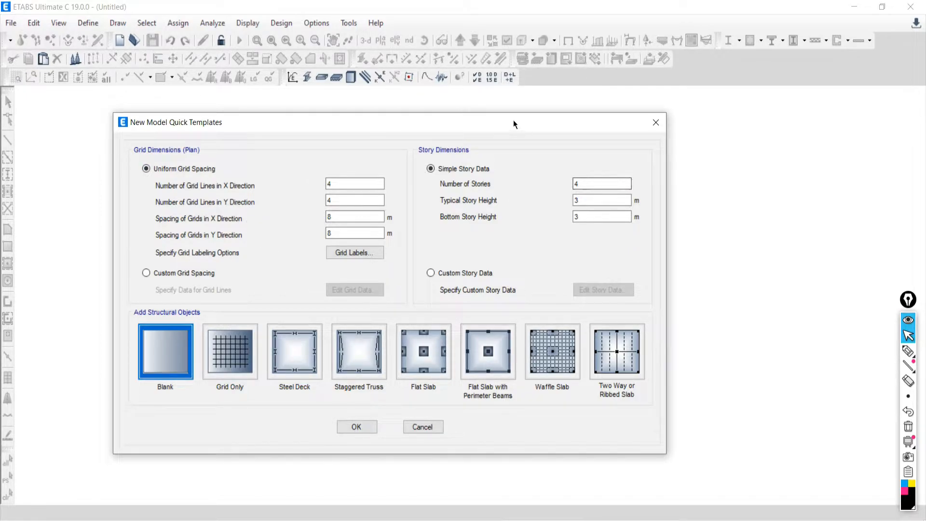
- Create the blank model with 10 stories, a typical story height of 5 m and a bottom story height of 2.5 m
drag(513, 119, 484, 113)
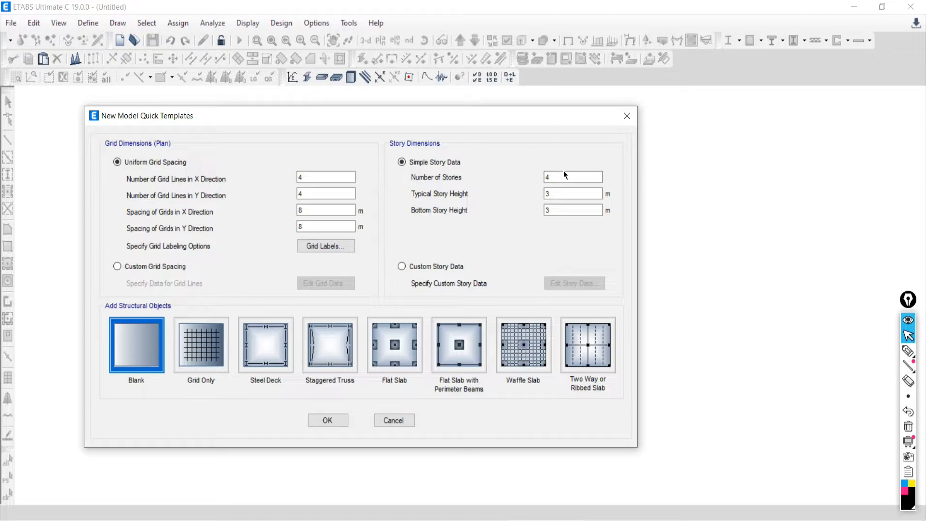
double_click(562, 174)
text(10)
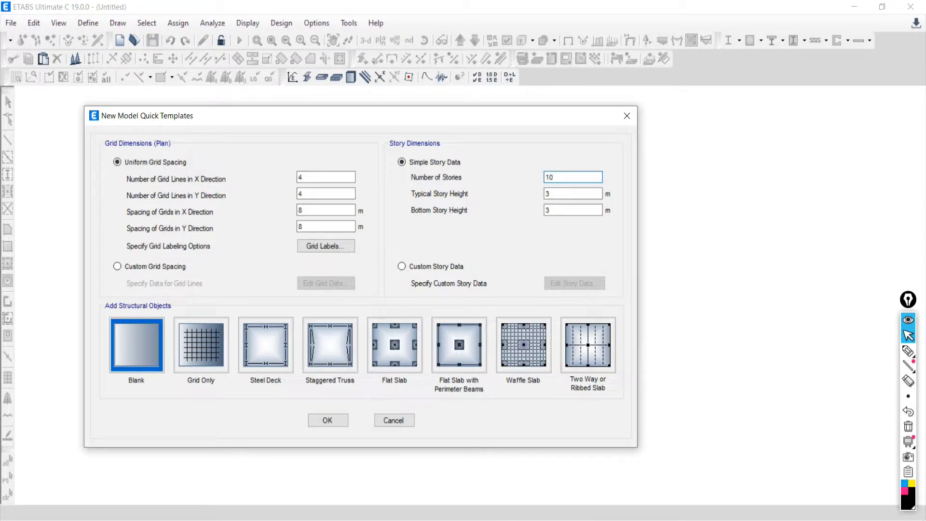
key(alt+Tab)
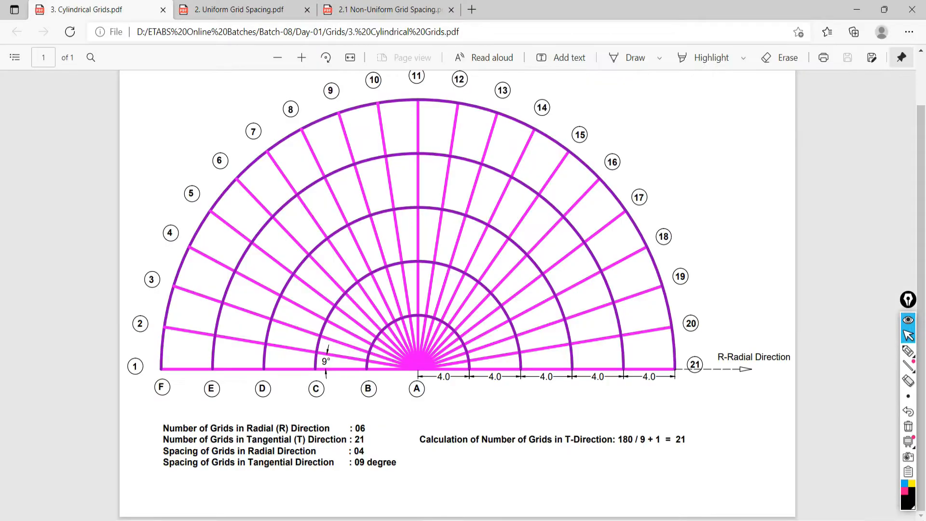
key(alt+Tab)
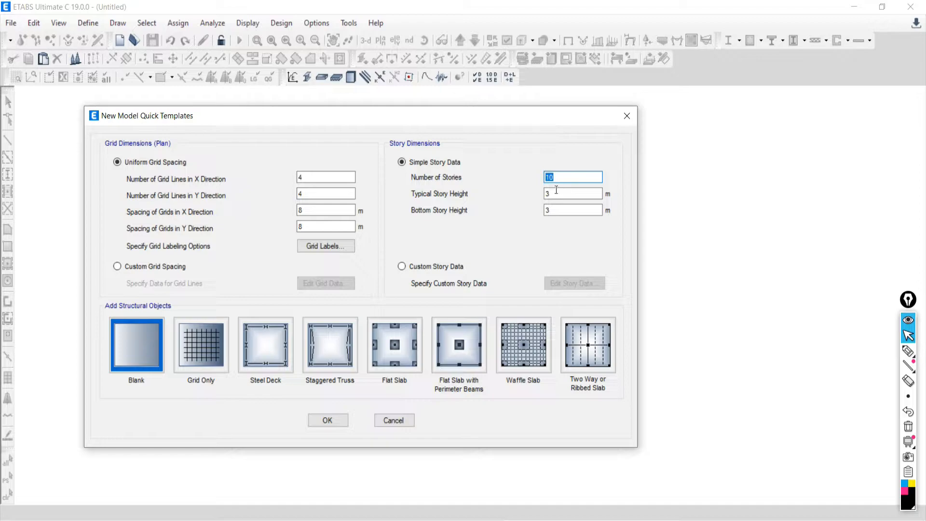
key(Tab)
key(Tab)
text(2.5)
click(128, 351)
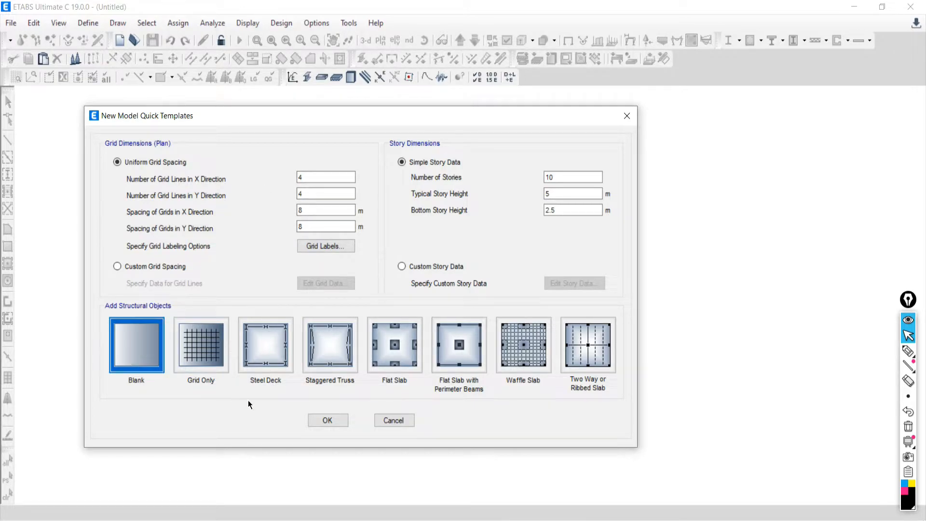
click(328, 419)
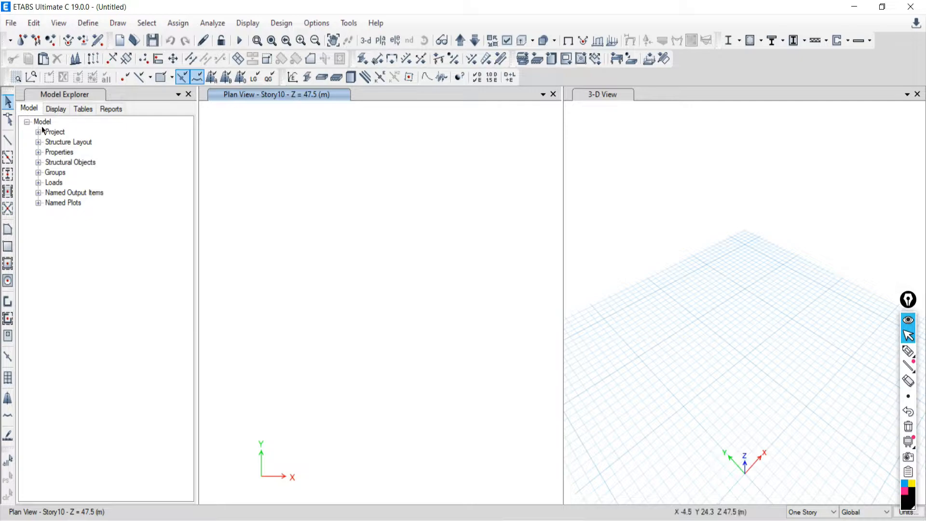
- Close the Model Explorer, widen the plan view against the 3-D view, and make the 3-D view active
click(65, 95)
click(188, 94)
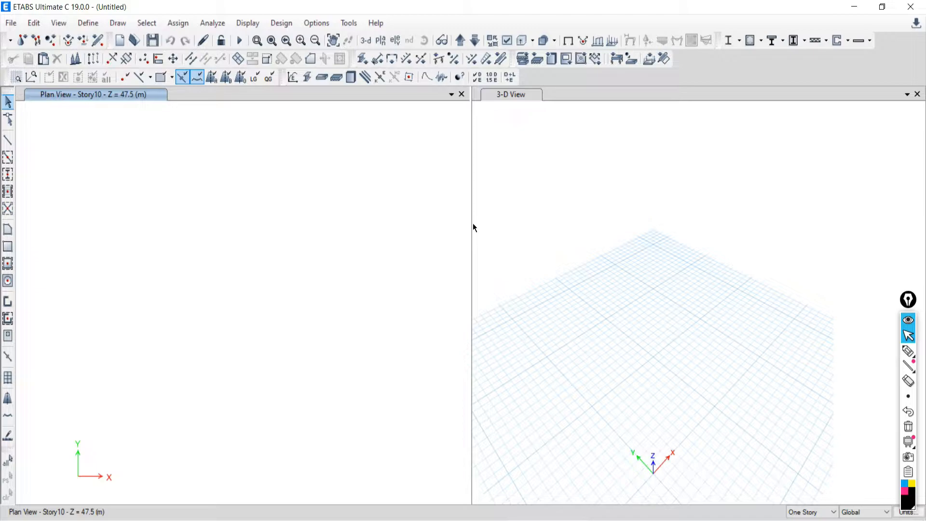
drag(470, 229, 635, 223)
click(783, 227)
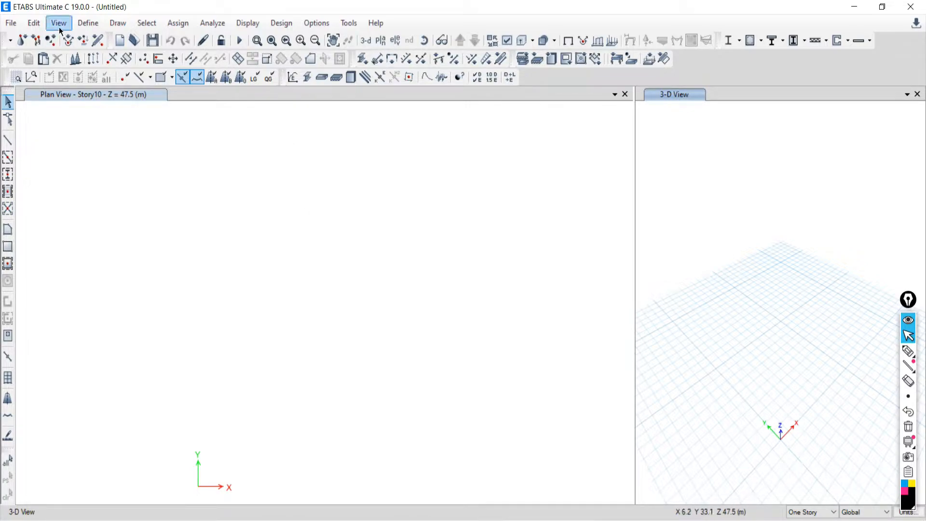
- Open the story and grid system data, examine the story heights and elevations table, and close that table
click(34, 22)
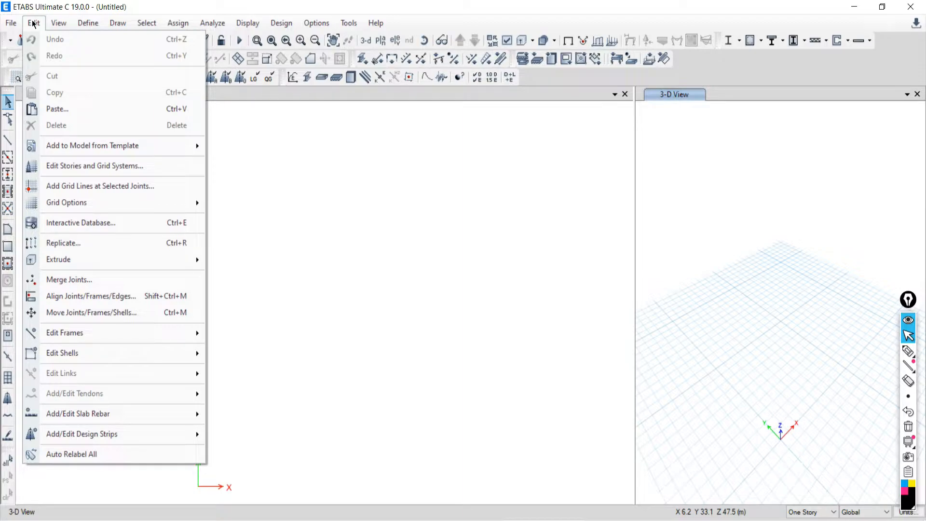
click(75, 166)
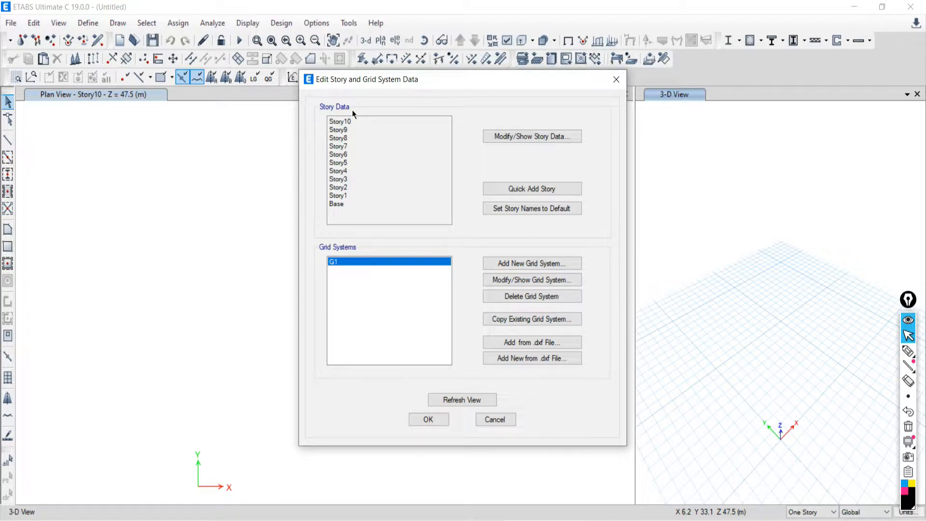
click(526, 140)
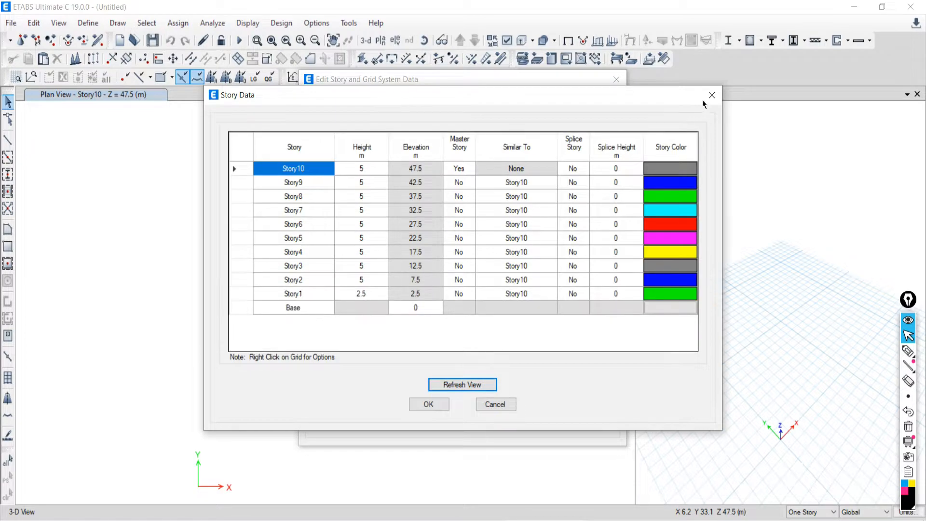
click(712, 95)
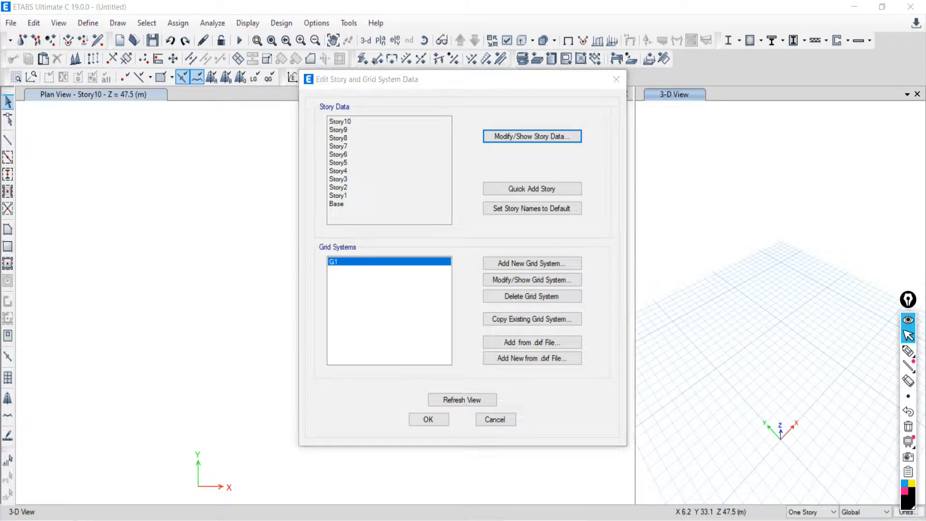
- Add a new grid system to the model and set its type to Cylindrical
key(alt+Tab)
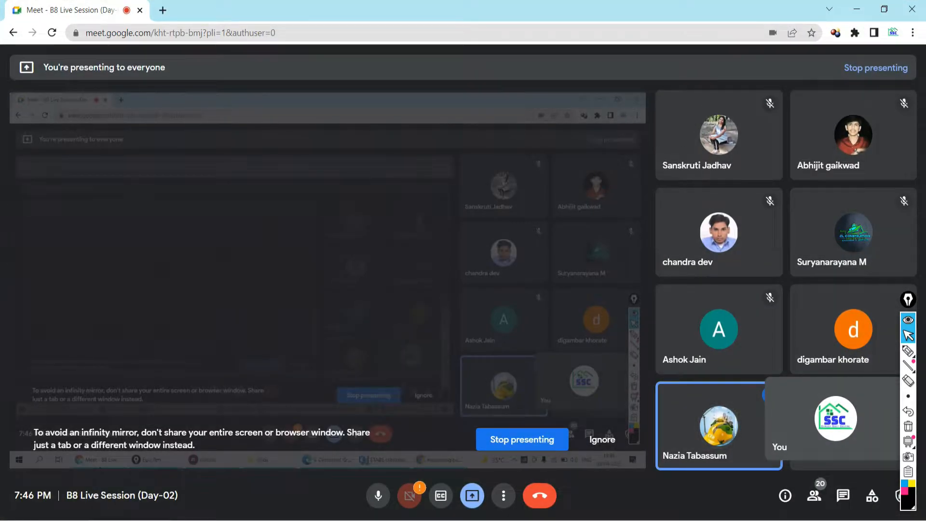
key(alt+Tab)
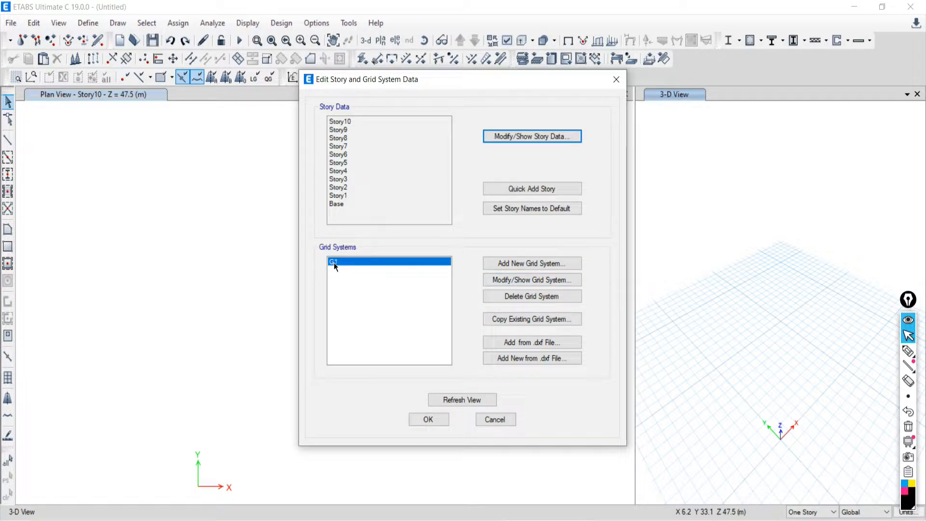
click(507, 264)
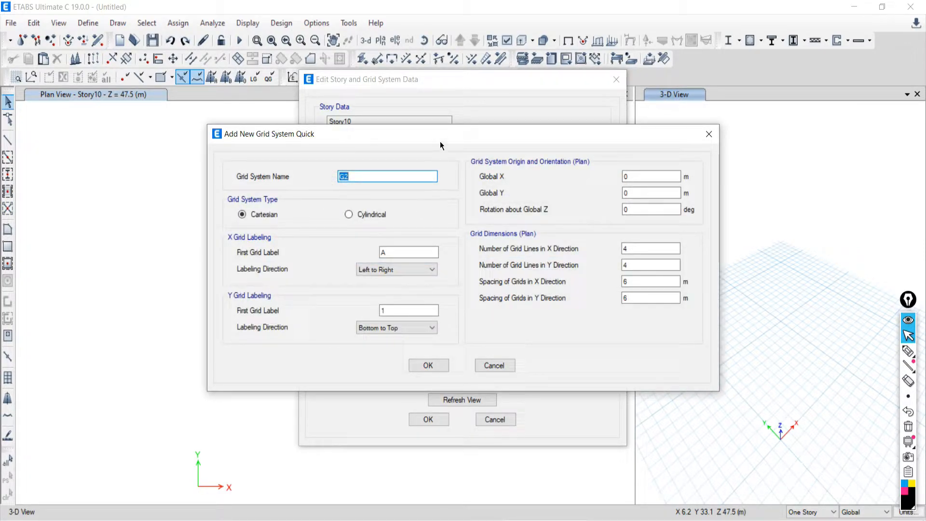
drag(442, 136, 380, 87)
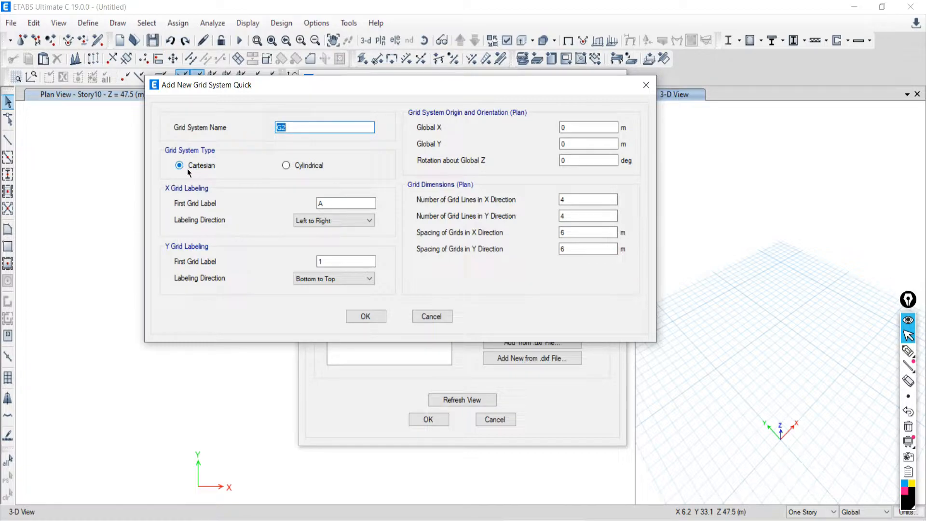
click(288, 167)
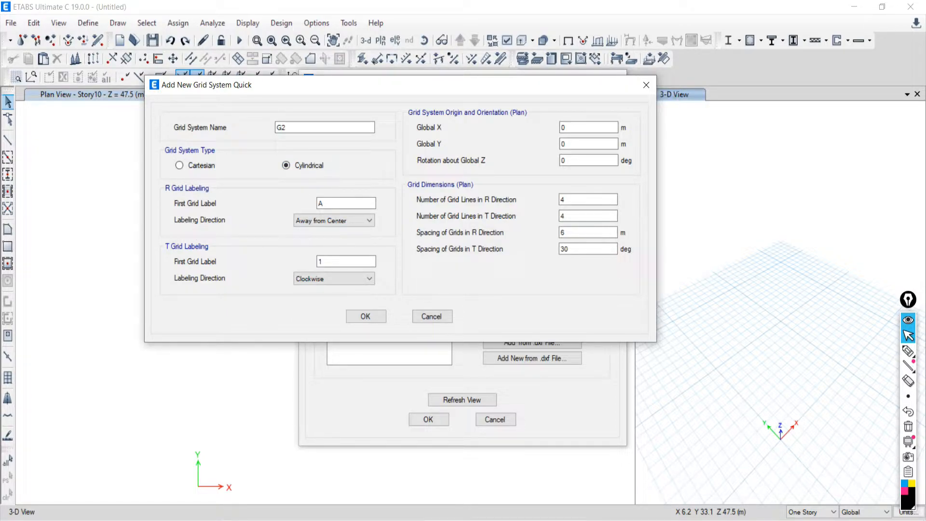
- Check the order of the radial and tangential grid labels in the cylindrical grid PDF
key(alt+Tab)
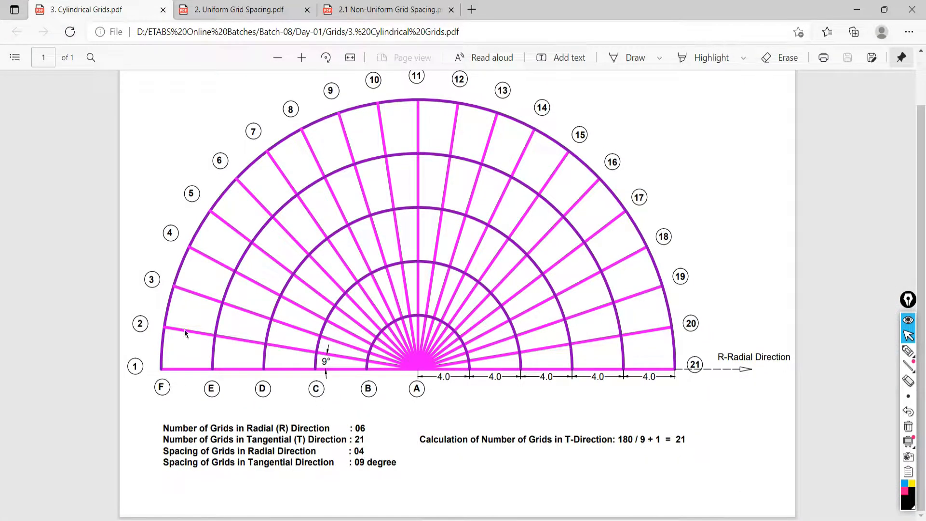
key(alt+Tab)
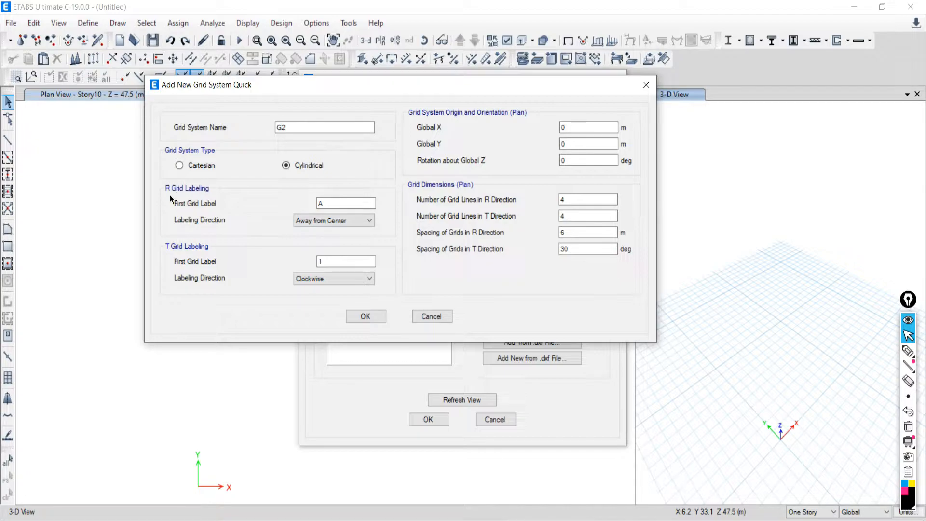
click(499, 520)
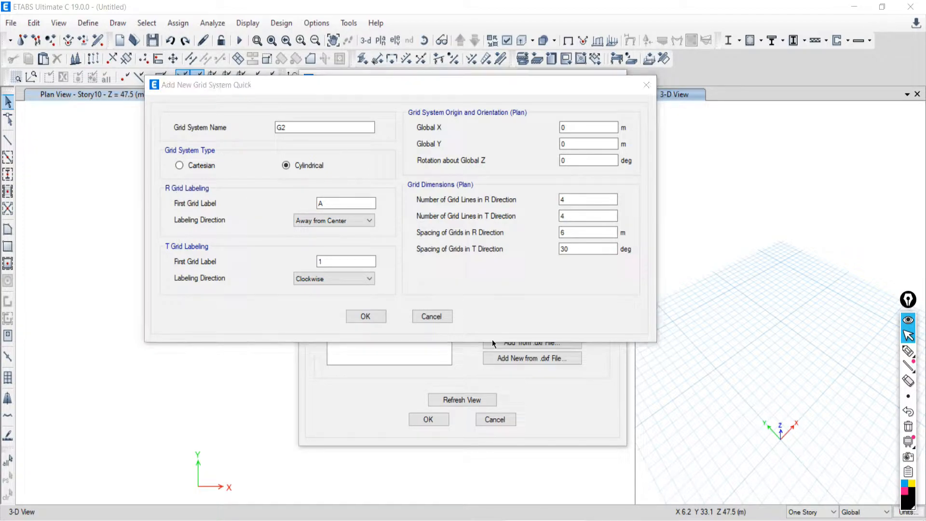
click(523, 520)
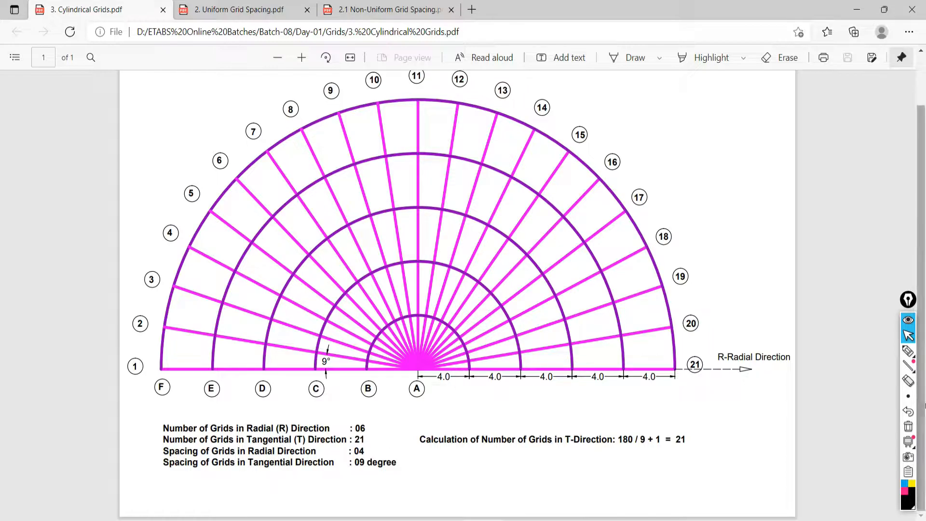
- Sketch opposing arrows and dots near the radial labels A to F to illustrate labeling away from and towards the center
click(908, 365)
click(908, 351)
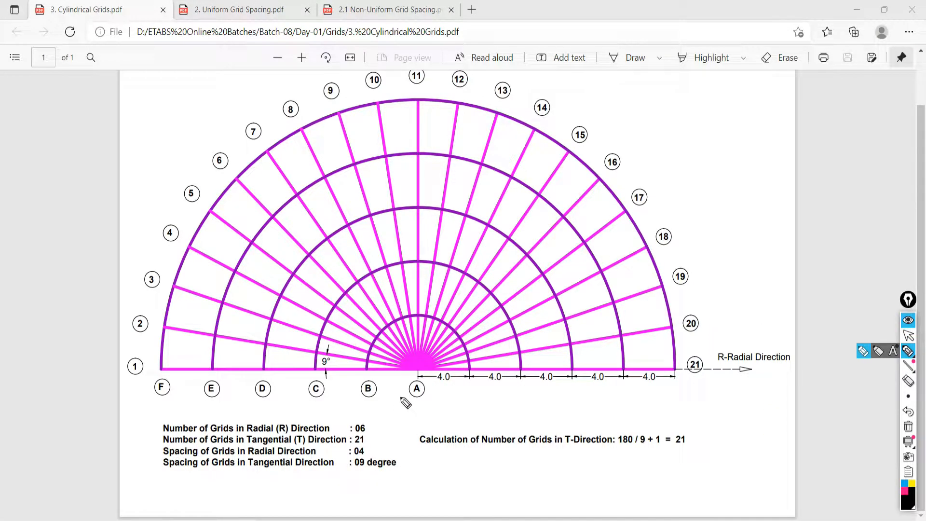
click(419, 405)
mouse_move(396, 405)
mouse_down()
mouse_move(299, 410)
mouse_move(343, 415)
mouse_up()
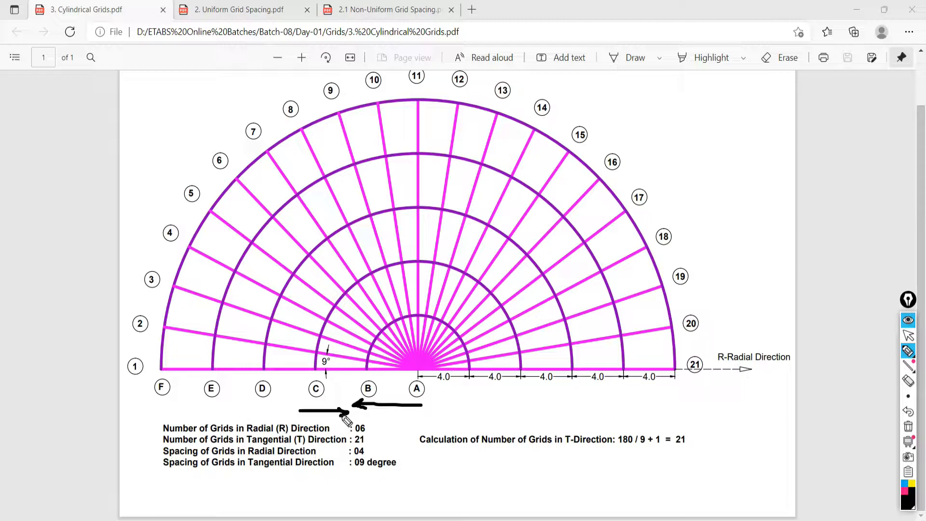
drag(414, 405, 349, 406)
click(371, 398)
click(326, 401)
click(914, 340)
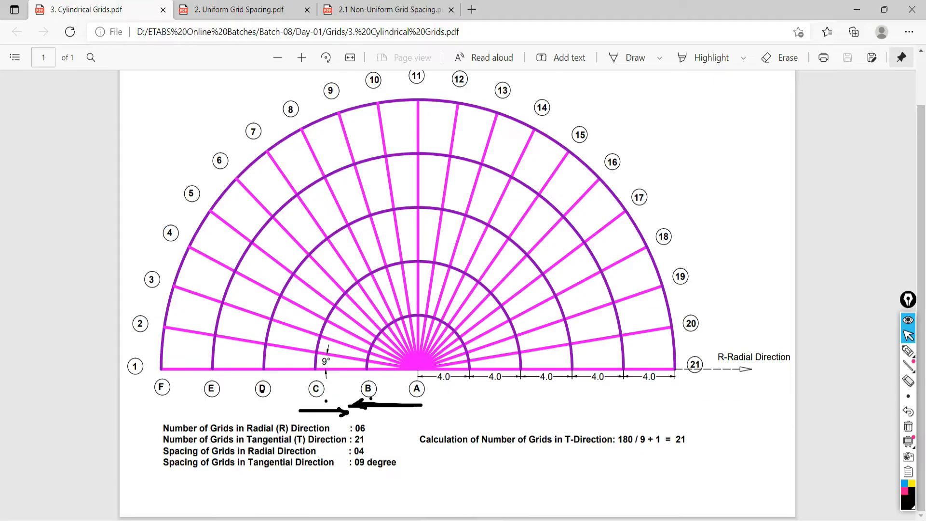
- Return to ETABS and set the radial grid labeling direction to Away from Center
key(alt+Tab)
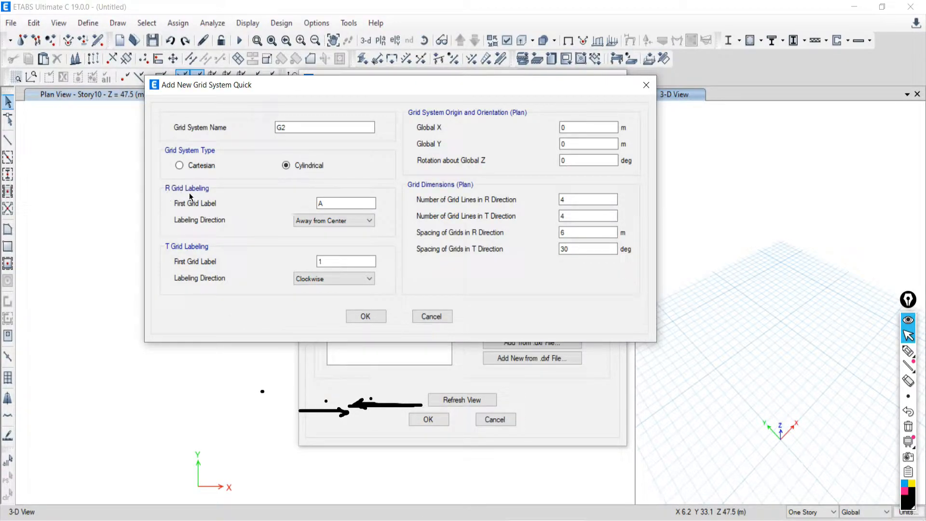
click(351, 220)
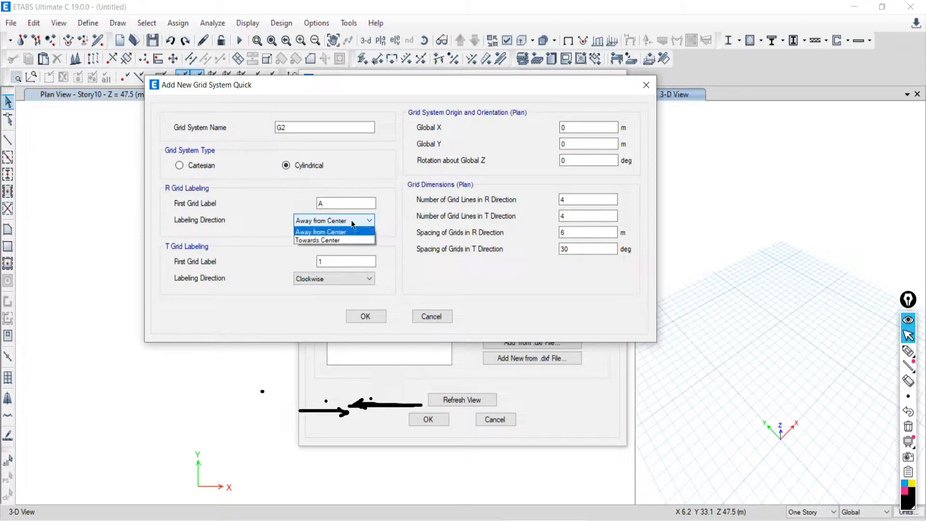
click(320, 232)
- Switch to Google Meet, mute the speaking participant for everyone in the call, and return to ETABS
click(138, 520)
mouse_move(865, 229)
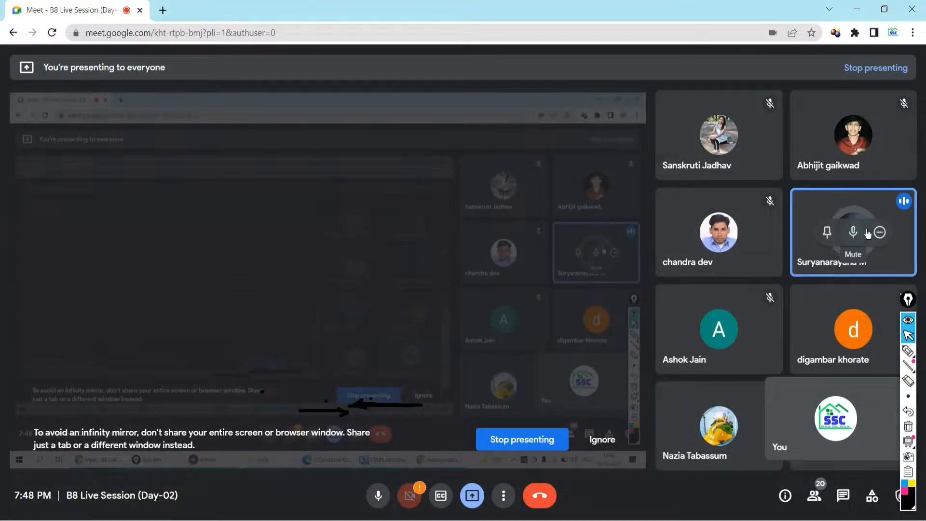
click(853, 232)
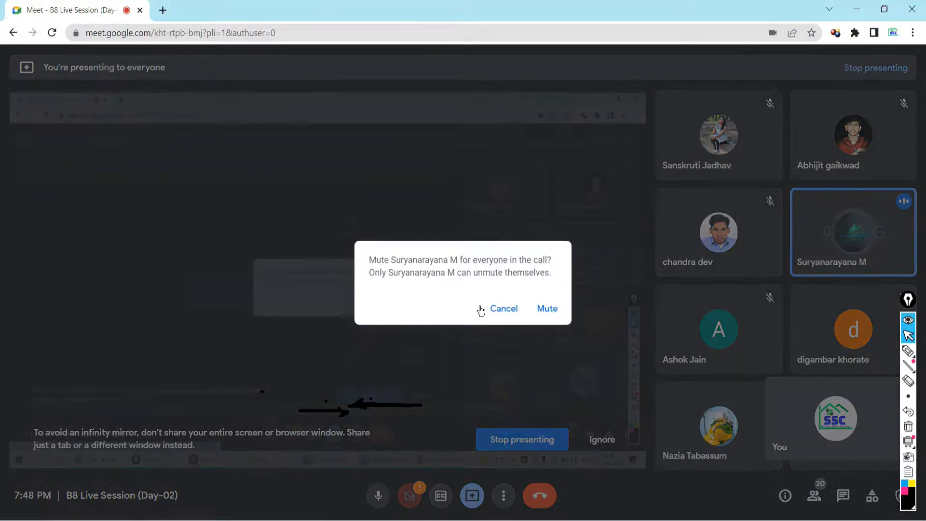
click(548, 309)
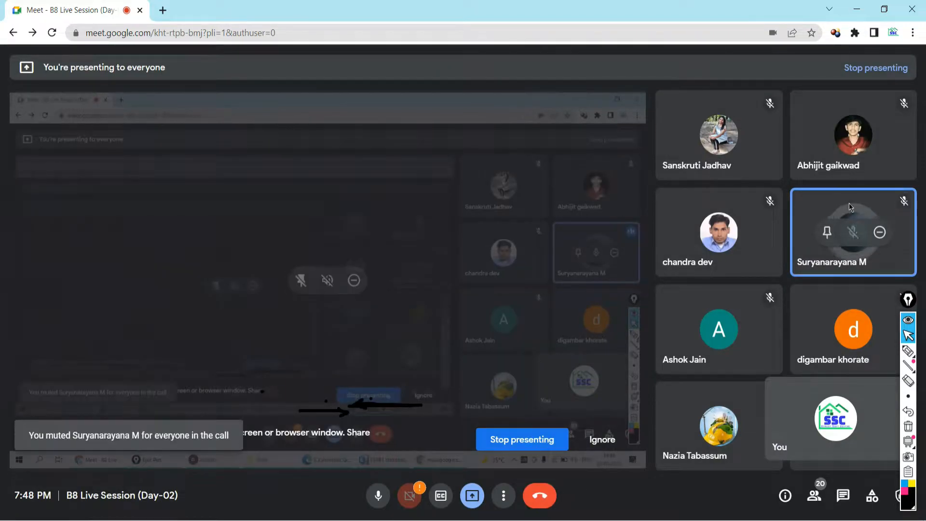
key(alt+Tab)
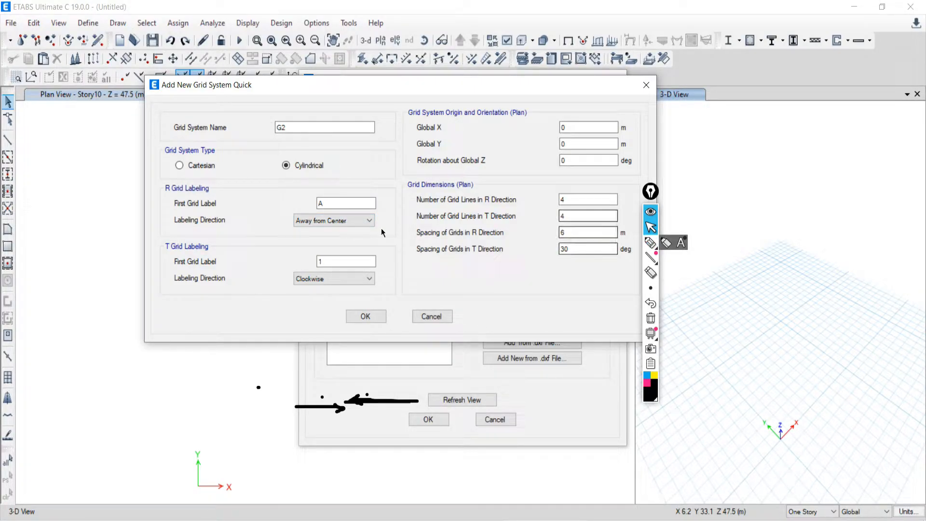
- Check the tangential grid numbering in the cylindrical grid PDF, moving the annotation toolbar off the drawing, and return to ETABS
drag(439, 91, 303, 182)
drag(204, 176, 359, 127)
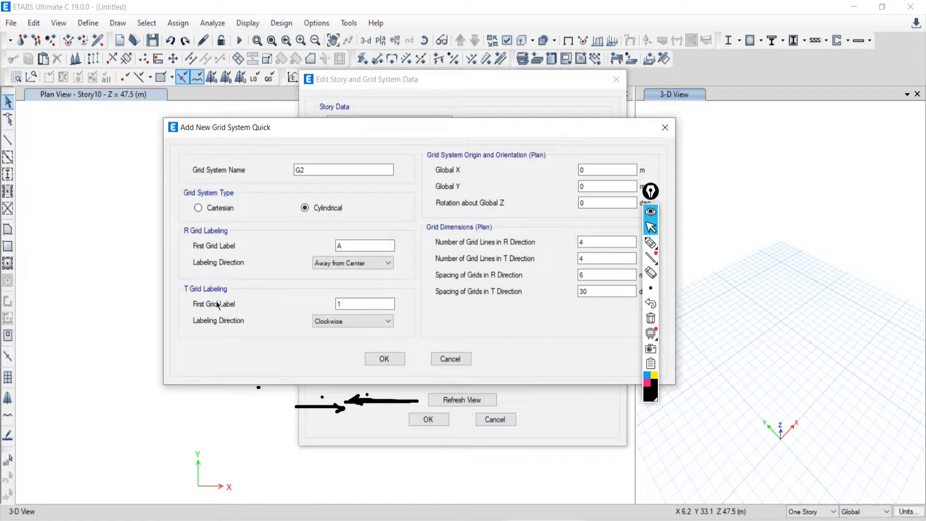
key(alt+Tab)
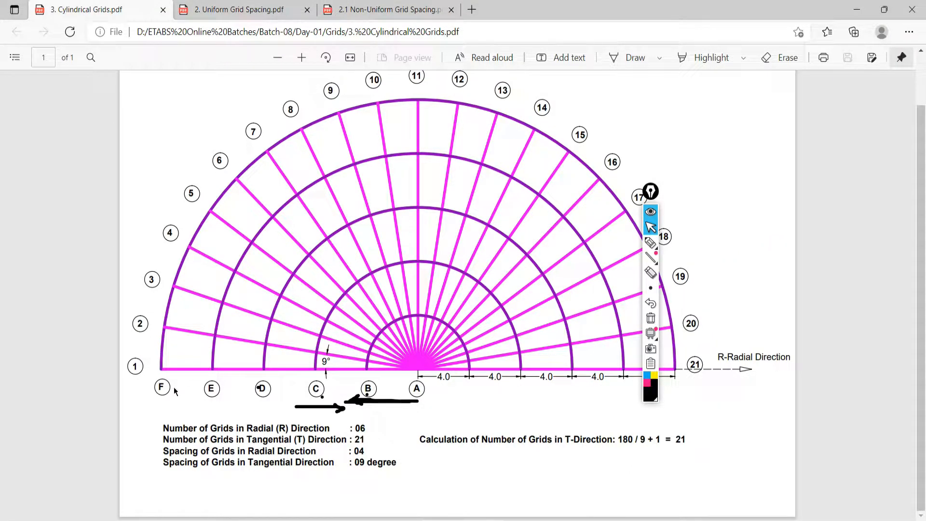
mouse_move(459, 107)
mouse_down()
mouse_move(916, 327)
mouse_move(879, 338)
mouse_up()
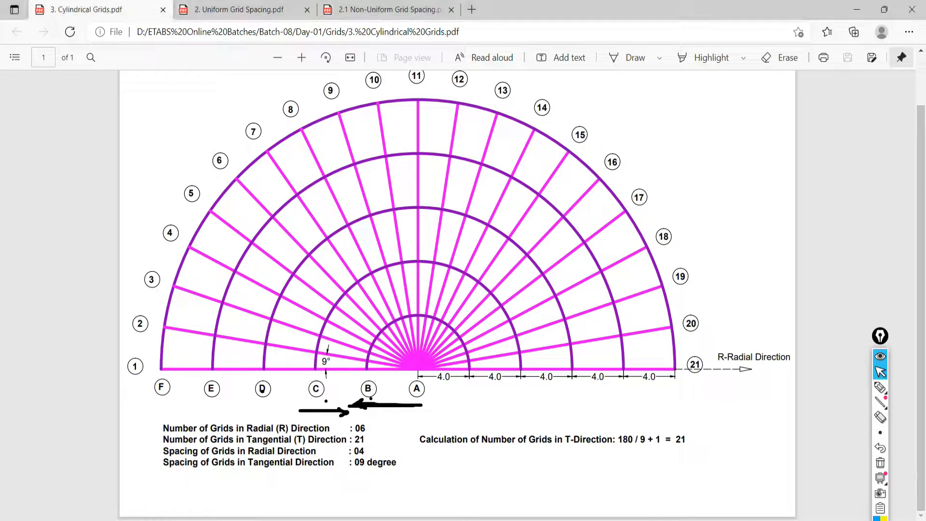
key(alt+Tab)
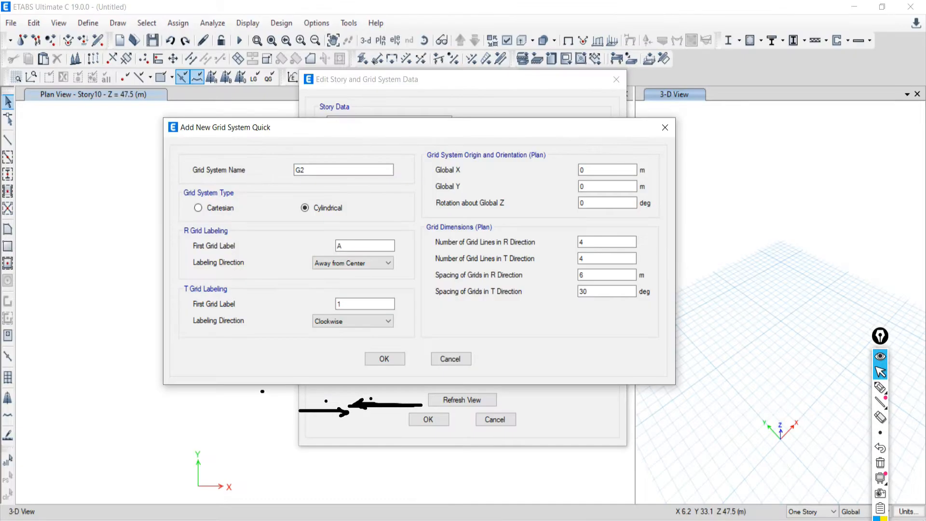
- Set the tangential grid labeling direction to Clockwise and compare it with the numbering in the cylindrical grid PDF
click(346, 321)
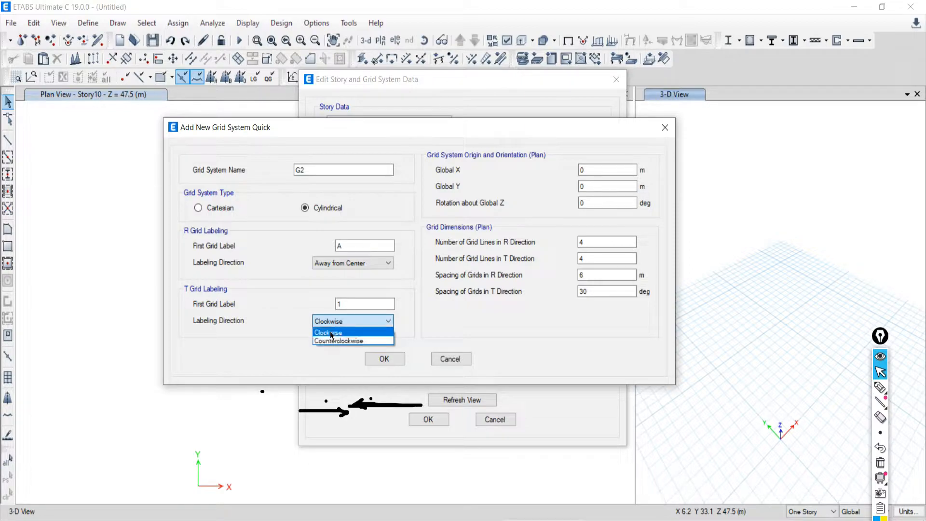
click(346, 302)
click(346, 302)
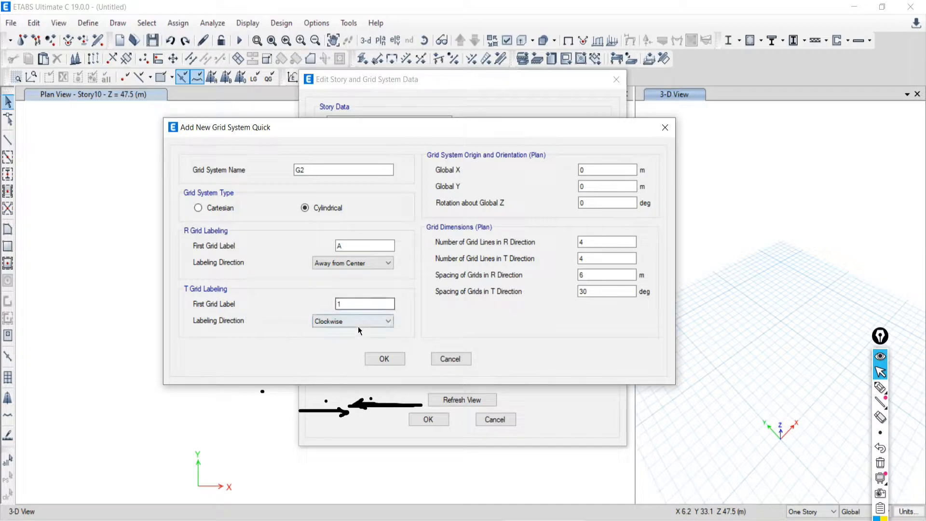
key(alt+Tab)
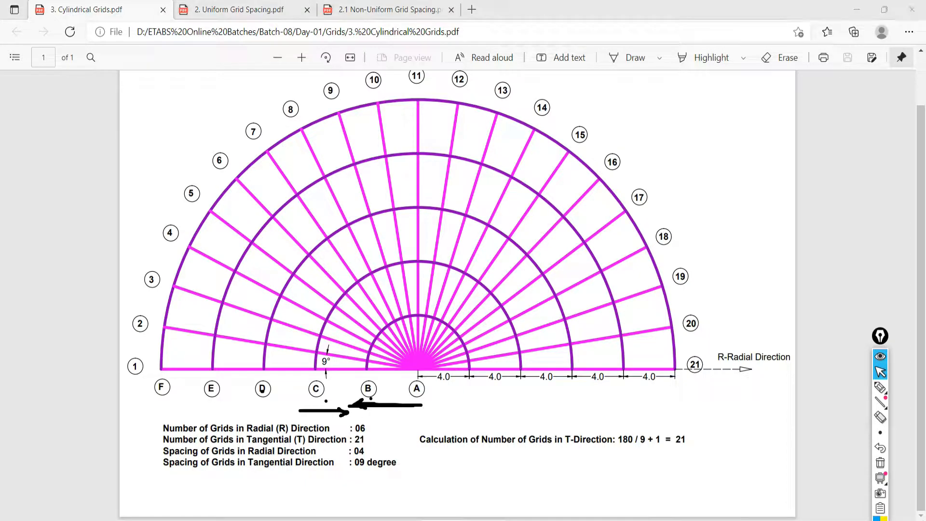
key(alt+Tab)
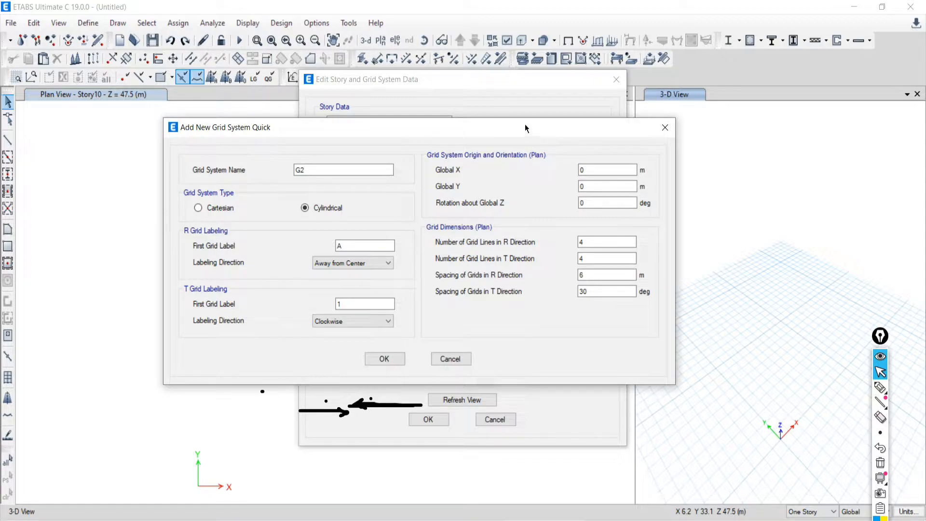
- Move the grid system dialog aside and sketch a semicircular grid centered on the plan view's origin, labeled (0, 0)
drag(525, 128, 427, 132)
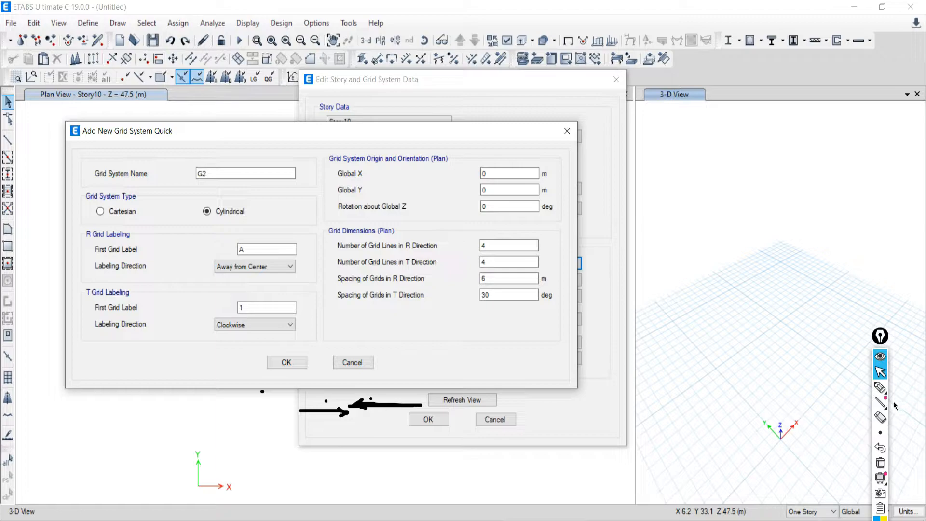
click(880, 387)
mouse_move(210, 436)
mouse_down()
mouse_move(192, 506)
mouse_move(235, 440)
mouse_move(218, 432)
mouse_up()
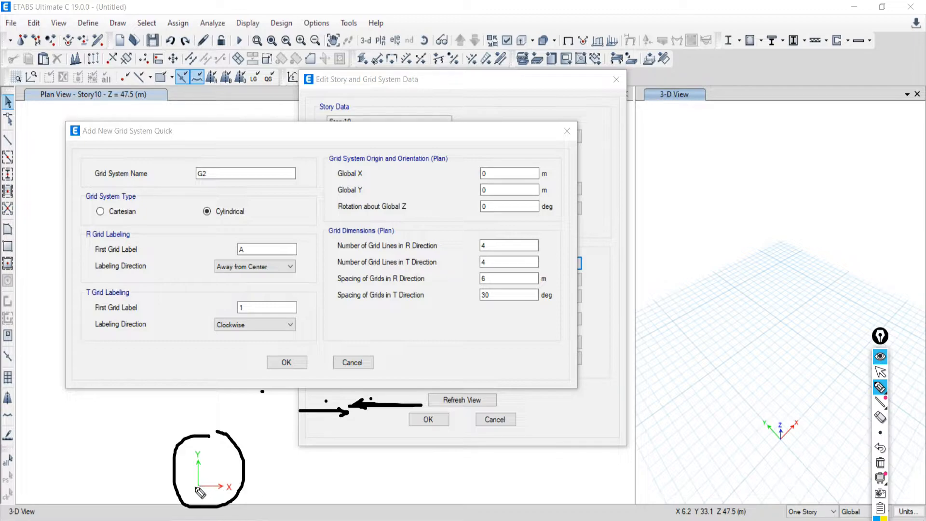
mouse_move(105, 480)
mouse_down()
mouse_move(134, 416)
mouse_move(256, 408)
mouse_move(287, 482)
mouse_move(110, 486)
mouse_up()
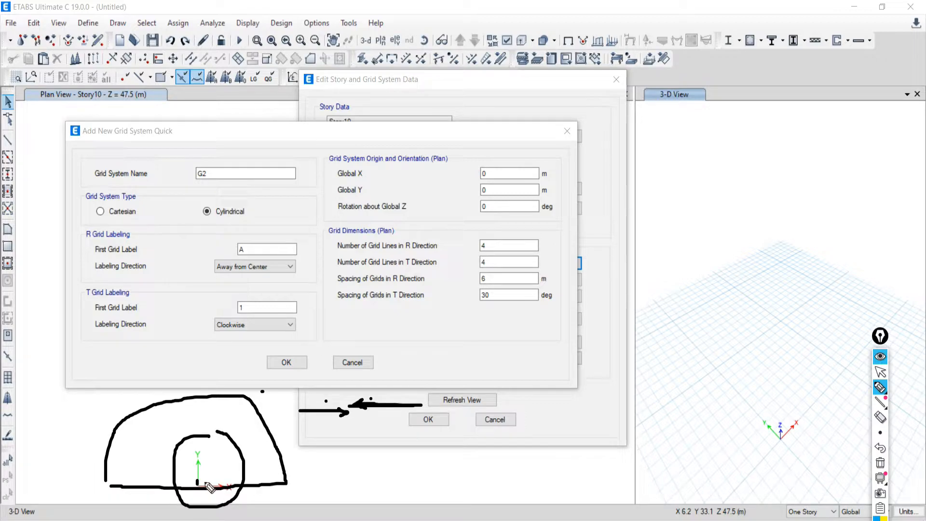
drag(192, 486, 201, 488)
mouse_move(211, 457)
mouse_down()
mouse_move(212, 471)
mouse_move(252, 467)
mouse_move(246, 482)
mouse_up()
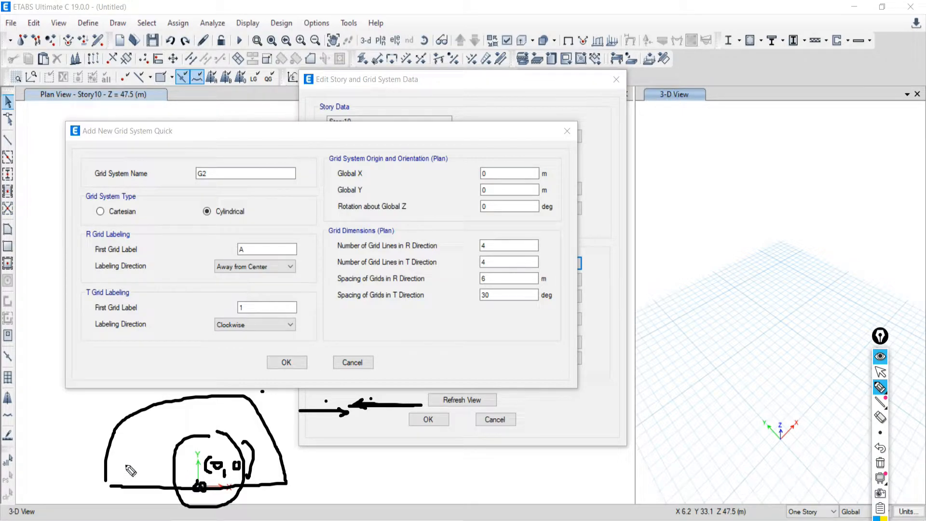
- Sketch a second pair of axes with a semicircle offset along X, label its center (10, 0), and clear all annotations
mouse_move(345, 448)
mouse_down()
mouse_move(346, 488)
mouse_move(370, 487)
mouse_move(362, 499)
mouse_move(358, 462)
mouse_up()
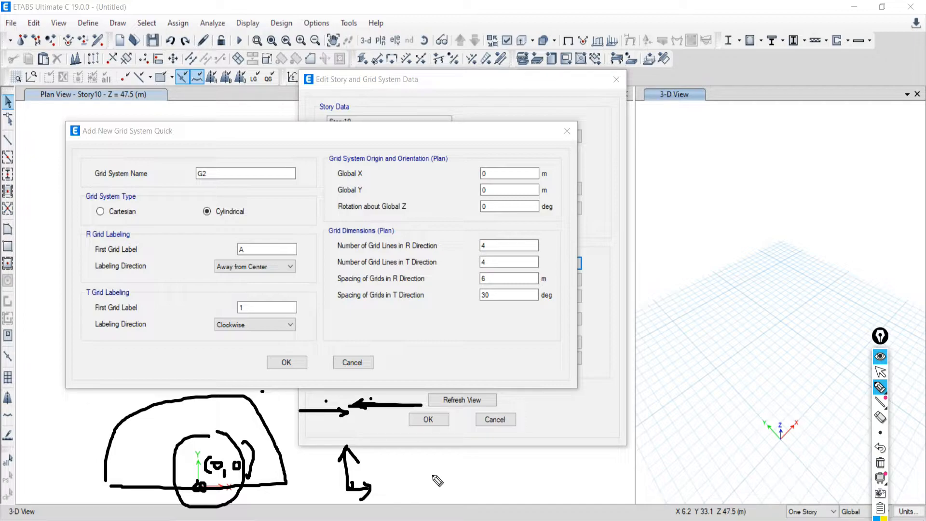
click(424, 487)
mouse_move(365, 488)
mouse_down()
mouse_move(392, 462)
mouse_move(459, 467)
mouse_move(472, 492)
mouse_move(365, 491)
mouse_up()
drag(424, 488, 428, 491)
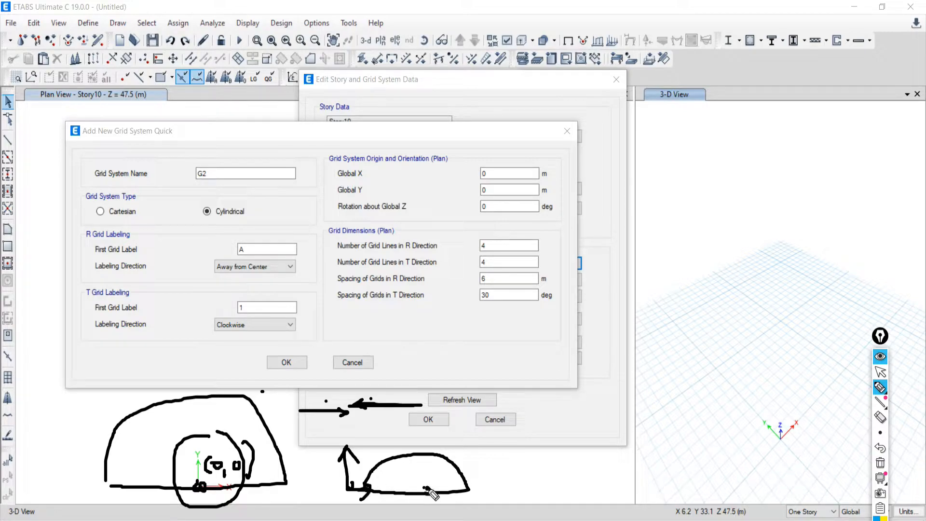
mouse_move(492, 456)
mouse_down()
mouse_move(503, 487)
mouse_move(502, 465)
mouse_move(493, 477)
mouse_move(507, 467)
mouse_move(515, 482)
mouse_move(565, 463)
mouse_move(558, 478)
mouse_up()
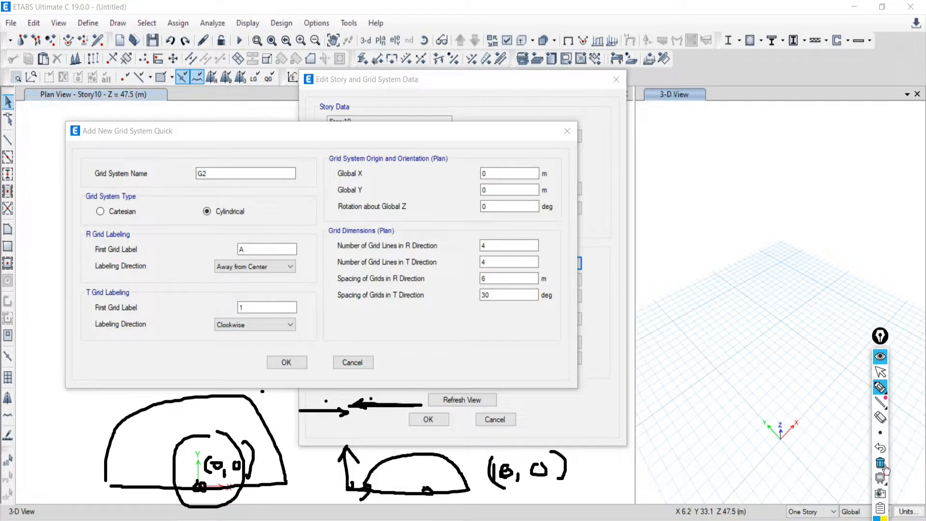
click(880, 462)
click(879, 373)
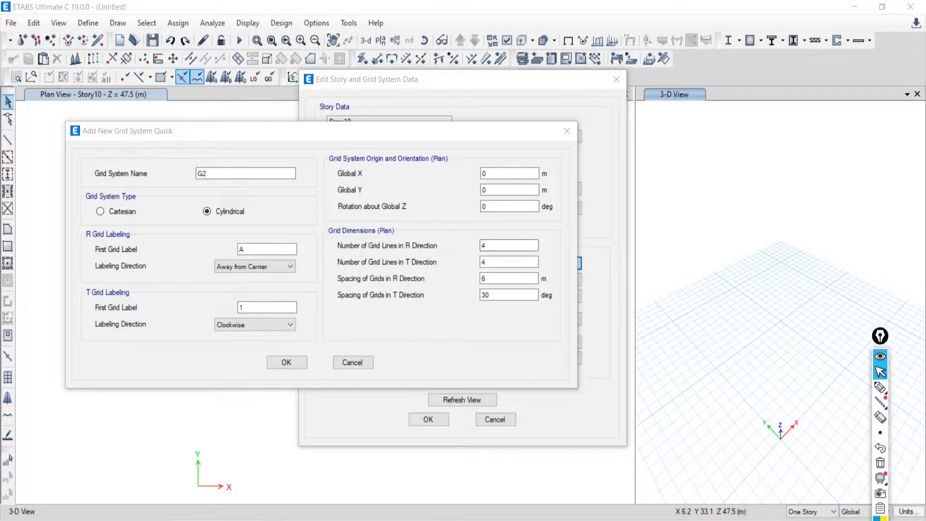
- Switch to the cylindrical grid PDF and mark each radial grid line from A to F along the baseline
key(alt+Tab)
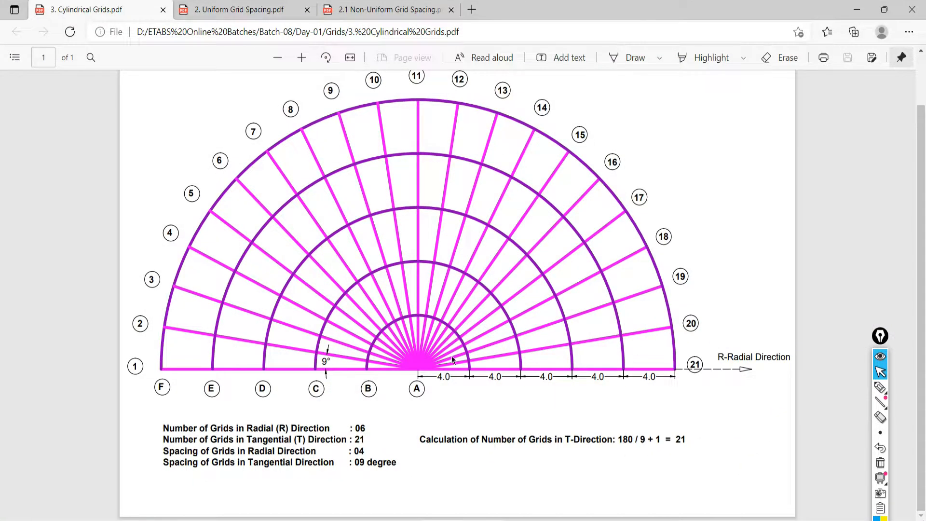
key(alt+Tab)
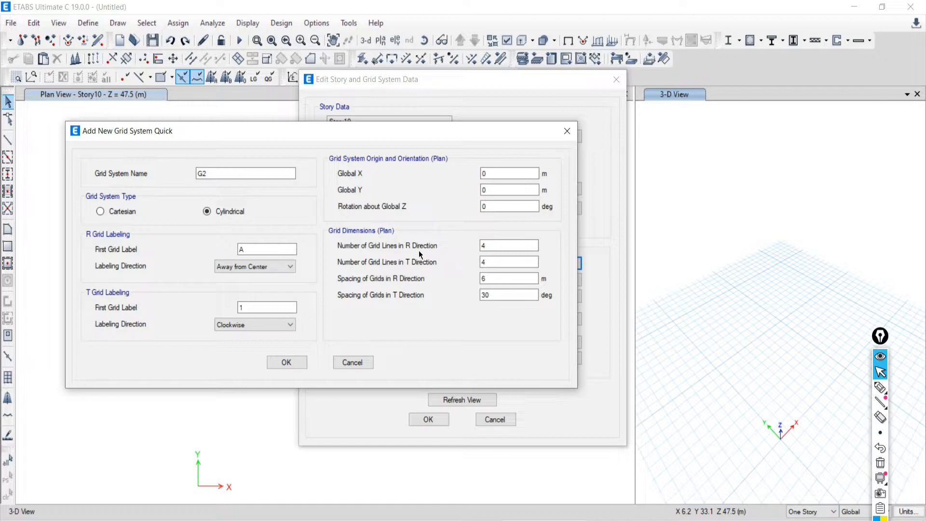
key(alt+Tab)
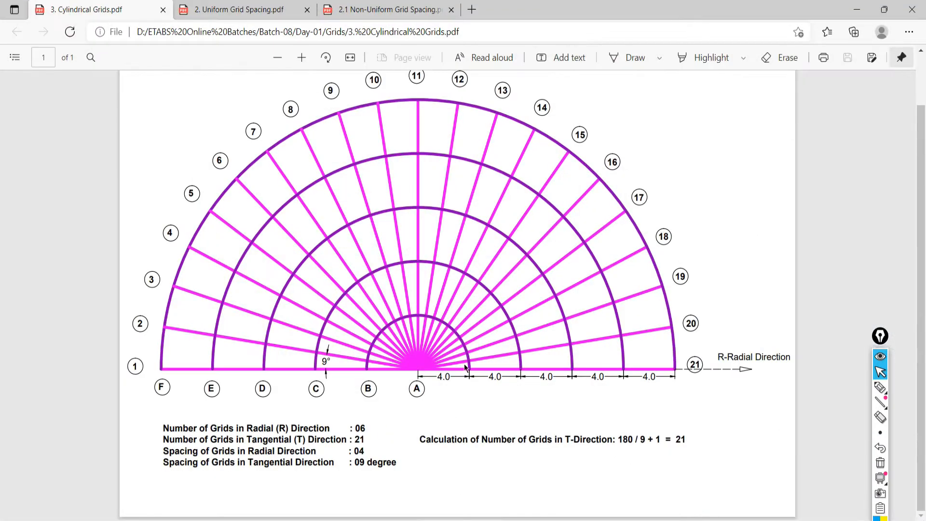
click(879, 388)
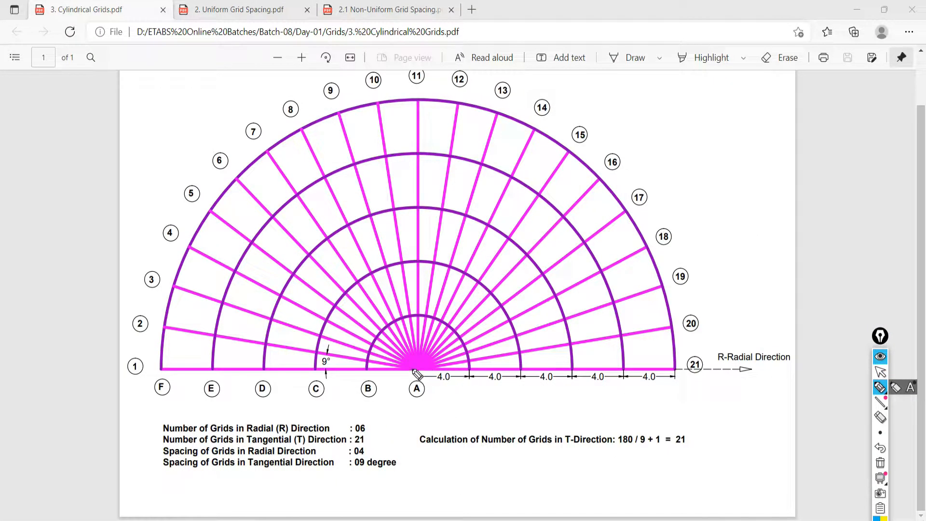
mouse_move(423, 361)
mouse_down()
mouse_move(423, 376)
mouse_move(471, 377)
mouse_up()
drag(569, 356, 569, 379)
drag(624, 343, 624, 371)
drag(677, 353, 677, 381)
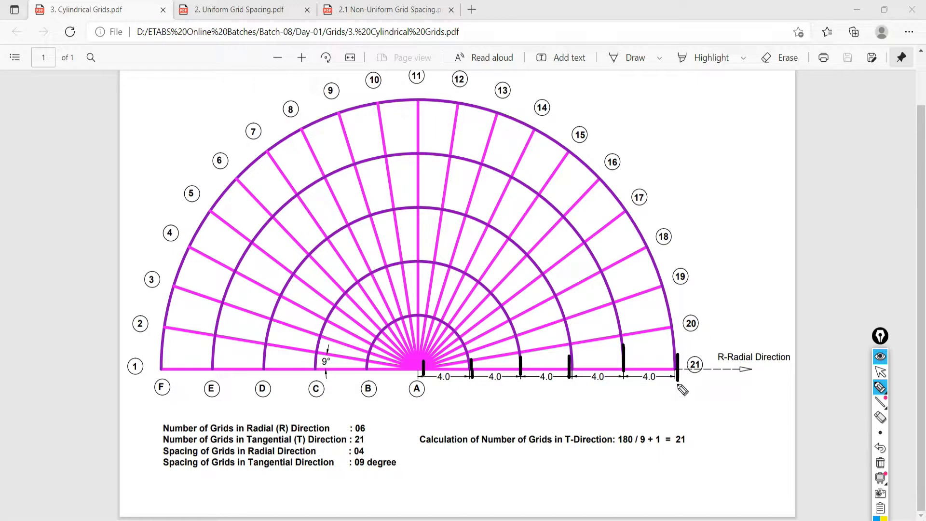
click(879, 371)
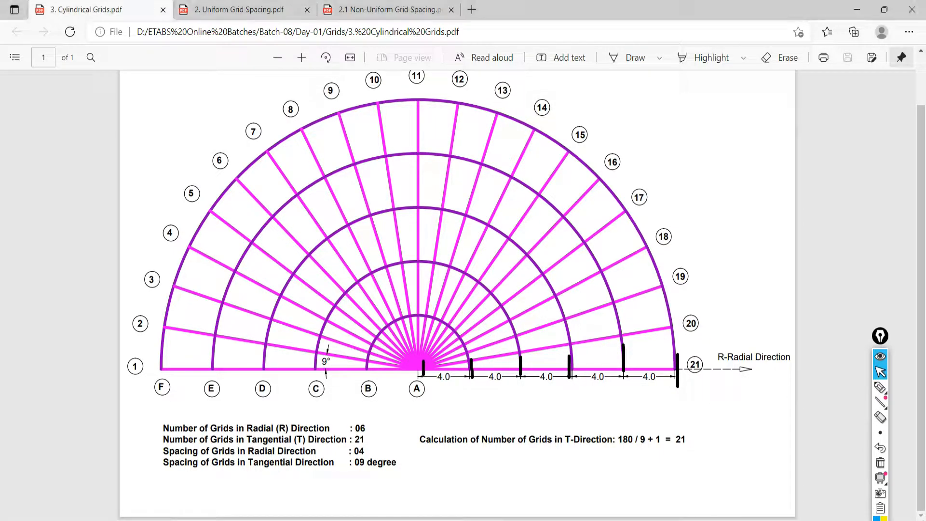
- Return to ETABS and set the number of grid lines in the R direction to 6
key(alt+Tab)
double_click(491, 240)
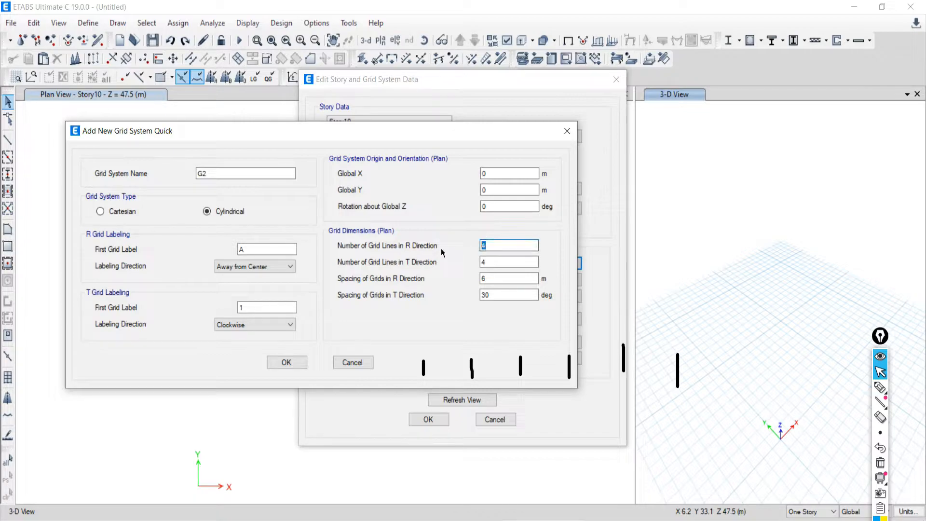
text(6)
- In the cylindrical grid PDF, sketch an arc across the half circle, mark the 9° angle, and write 180/9 + 1
key(alt+Tab)
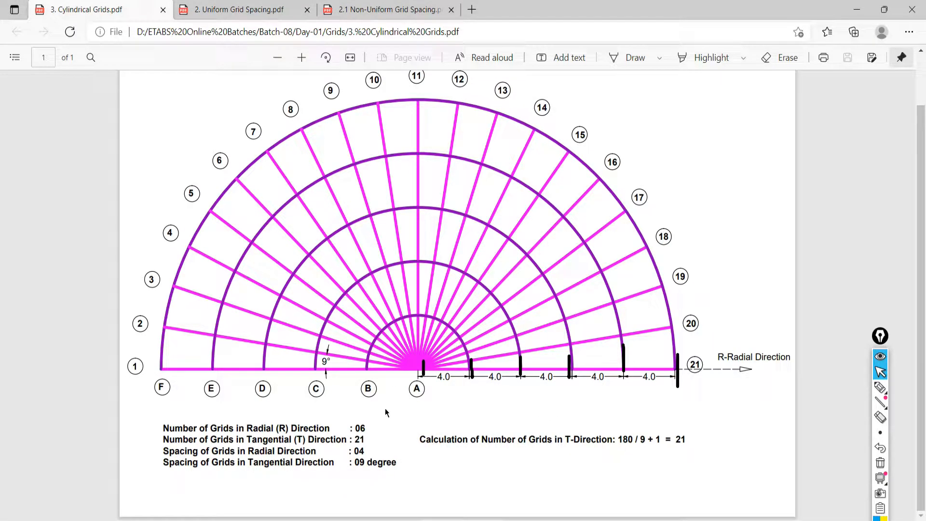
click(880, 387)
mouse_move(181, 364)
mouse_down()
mouse_move(208, 321)
mouse_move(479, 240)
mouse_move(635, 368)
mouse_up()
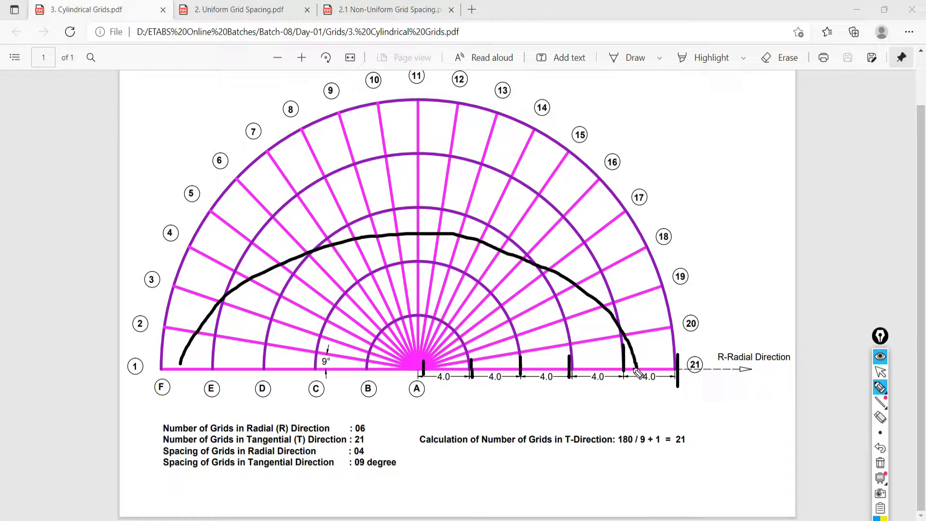
mouse_move(644, 109)
mouse_down()
mouse_move(645, 129)
mouse_move(694, 117)
mouse_move(675, 103)
mouse_up()
drag(640, 148, 700, 128)
drag(275, 343, 270, 363)
mouse_move(327, 355)
mouse_down()
mouse_move(316, 363)
mouse_move(329, 356)
mouse_up()
mouse_move(663, 151)
mouse_down()
mouse_move(685, 161)
mouse_move(669, 176)
mouse_up()
mouse_move(716, 109)
mouse_down()
mouse_move(726, 133)
mouse_move(722, 117)
mouse_move(734, 113)
mouse_up()
drag(740, 82, 760, 123)
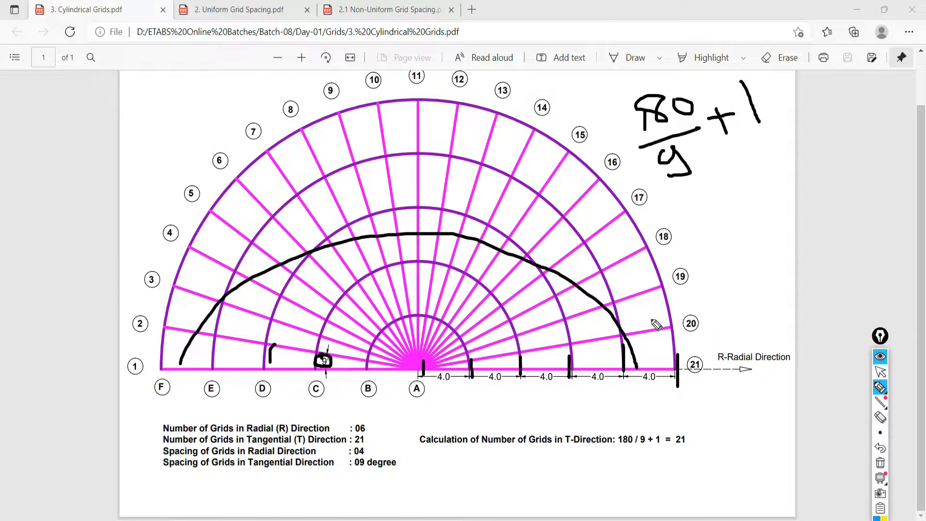
- Work out the handwritten calculation as = 20 + 1 and = 21, and underline the printed T-direction formula
drag(682, 221, 705, 224)
drag(682, 146, 665, 172)
drag(666, 97, 641, 125)
mouse_move(728, 204)
mouse_down()
mouse_move(739, 222)
mouse_move(749, 213)
mouse_up()
drag(757, 189, 804, 201)
drag(777, 195, 831, 190)
mouse_move(731, 273)
mouse_down()
mouse_move(745, 270)
mouse_move(748, 280)
mouse_up()
drag(758, 266, 790, 282)
drag(786, 243, 789, 285)
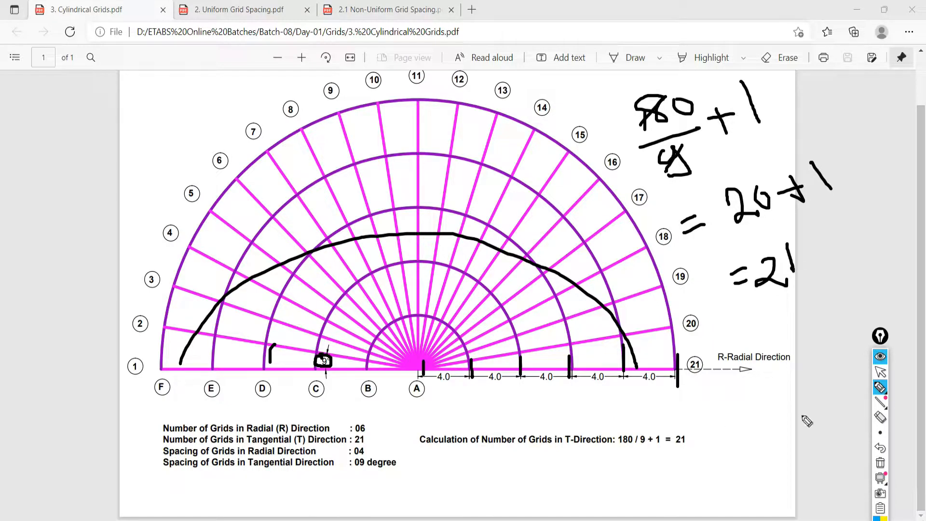
drag(605, 449, 680, 442)
- Return to ETABS, set the number of grid lines in the T direction to 21, and clear all annotations
mouse_move(886, 401)
click(880, 371)
key(alt+Tab)
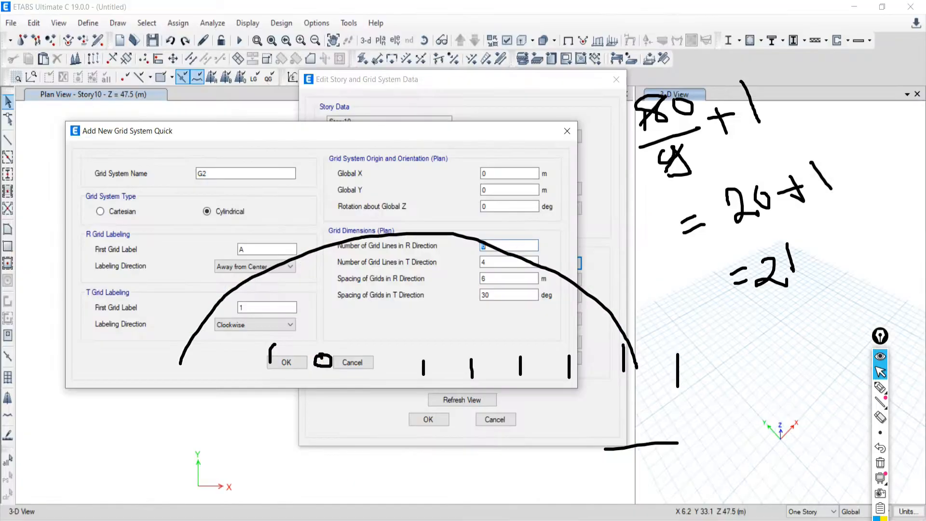
key(Tab)
click(879, 463)
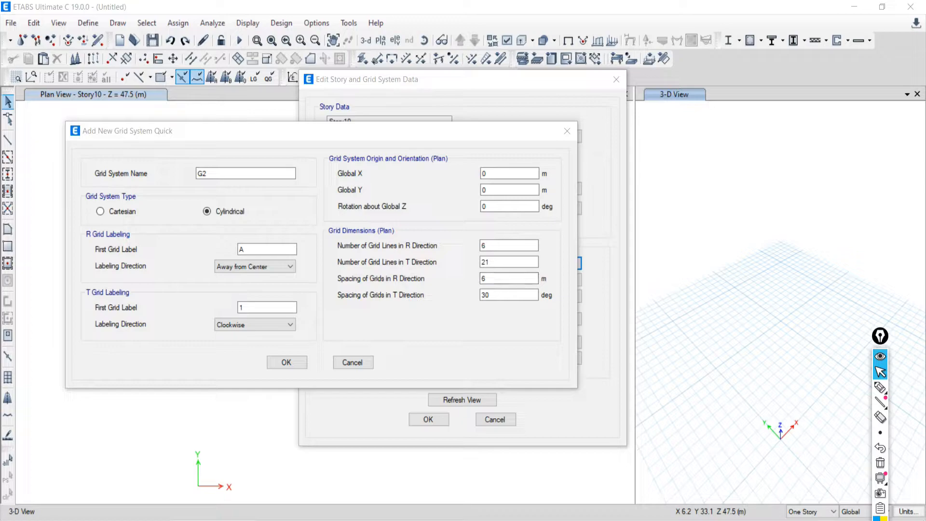
- Following the PDF, set the grid spacing to 4 m in R and 9 deg in T, and add the cylindrical grid system
key(alt+Tab)
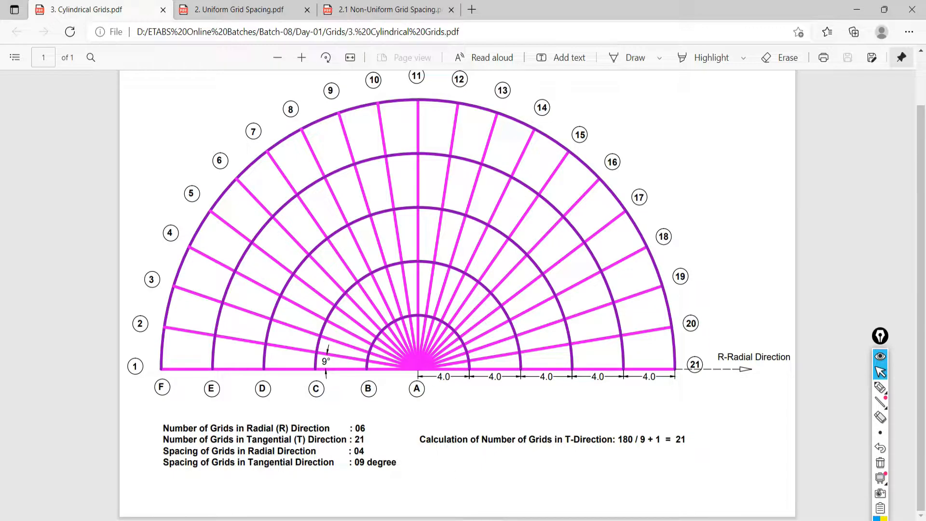
key(alt+Tab)
key(Tab)
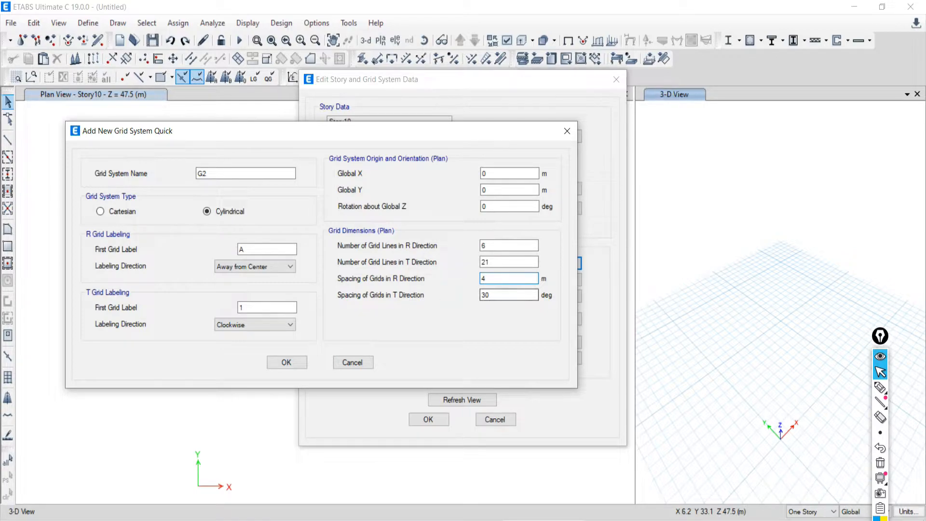
key(alt+Tab)
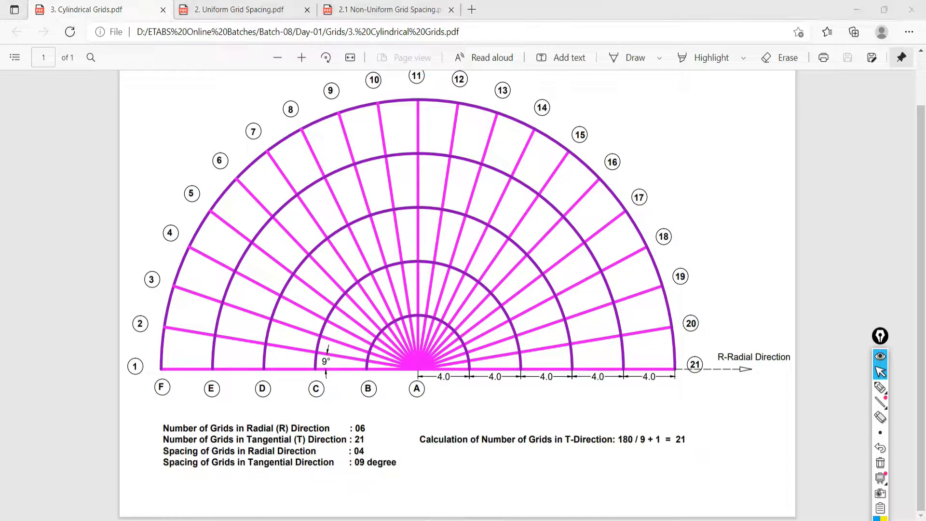
key(alt+Tab)
double_click(493, 294)
text(9)
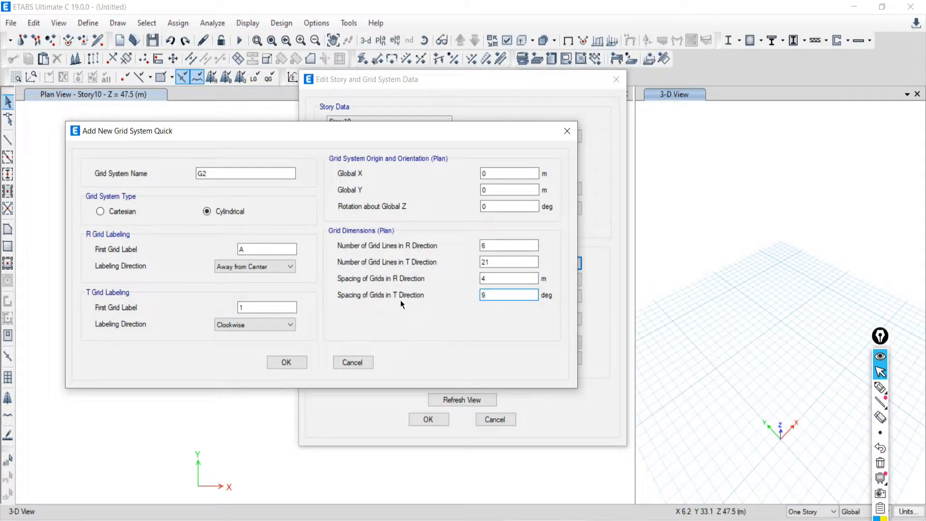
click(290, 364)
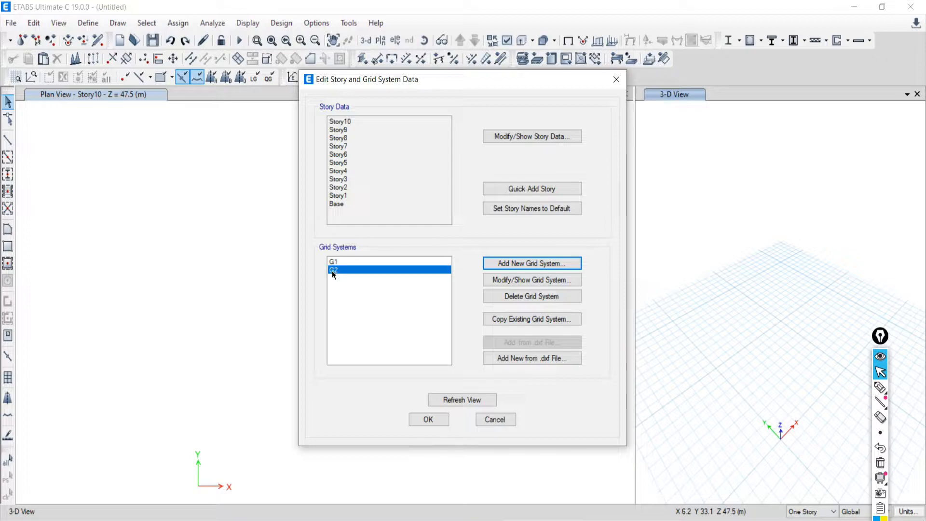
- Select grid system G2 and apply the story and grid system data to the model
click(344, 260)
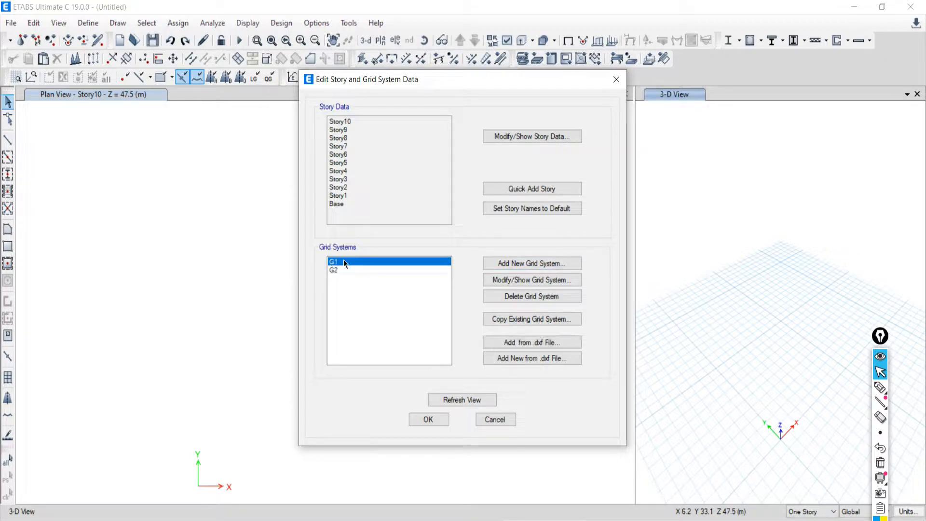
click(337, 272)
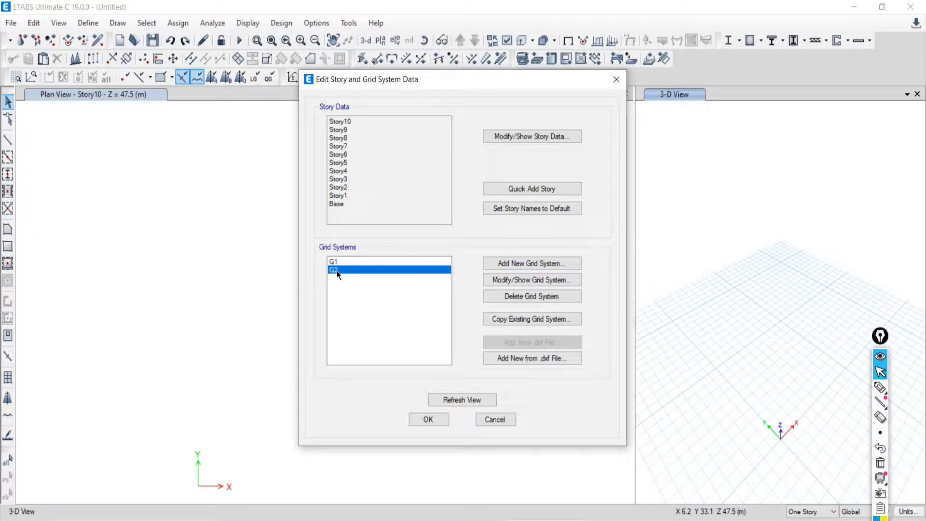
click(421, 419)
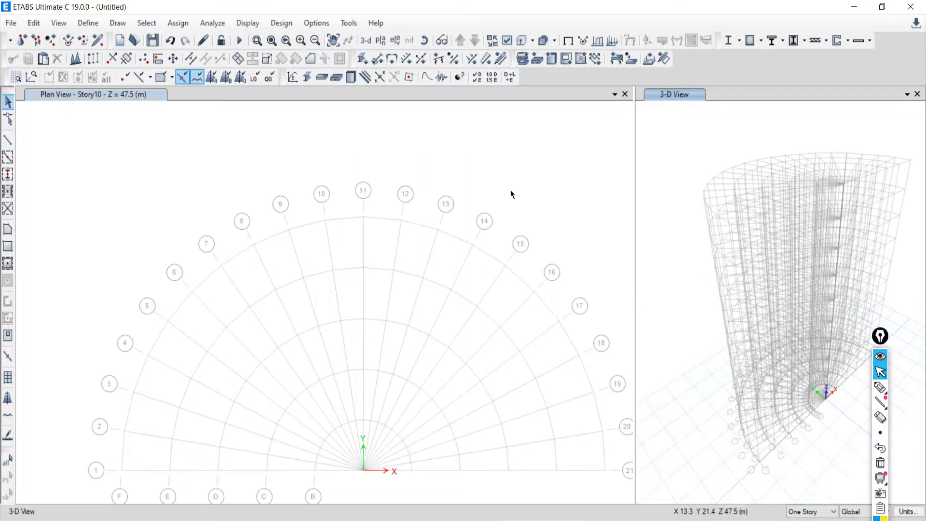
scroll(411, 349, down, 3)
middle_drag(426, 362, 375, 393)
scroll(365, 333, up, 3)
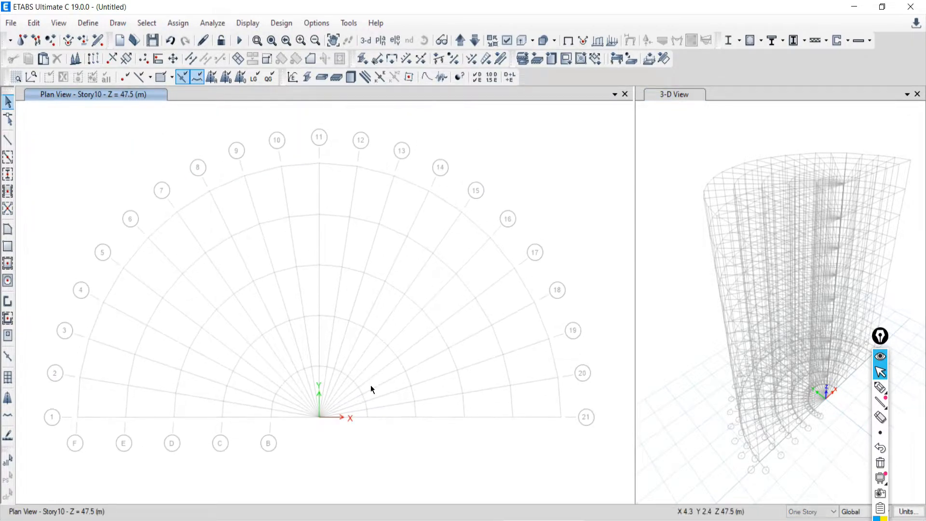
scroll(388, 394, down, 3)
scroll(386, 395, up, 3)
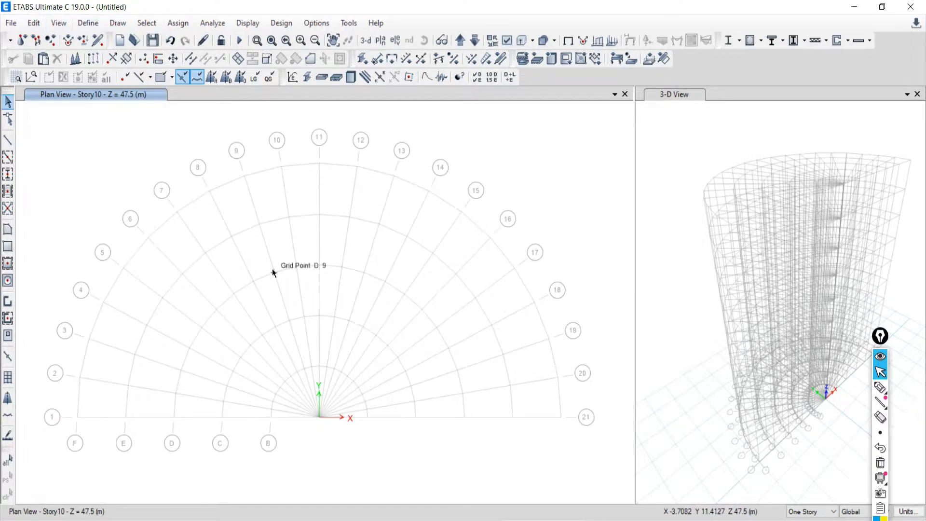
- Open the stories and grid systems data and change the grid color of cylindrical grid system G2 to red
click(34, 22)
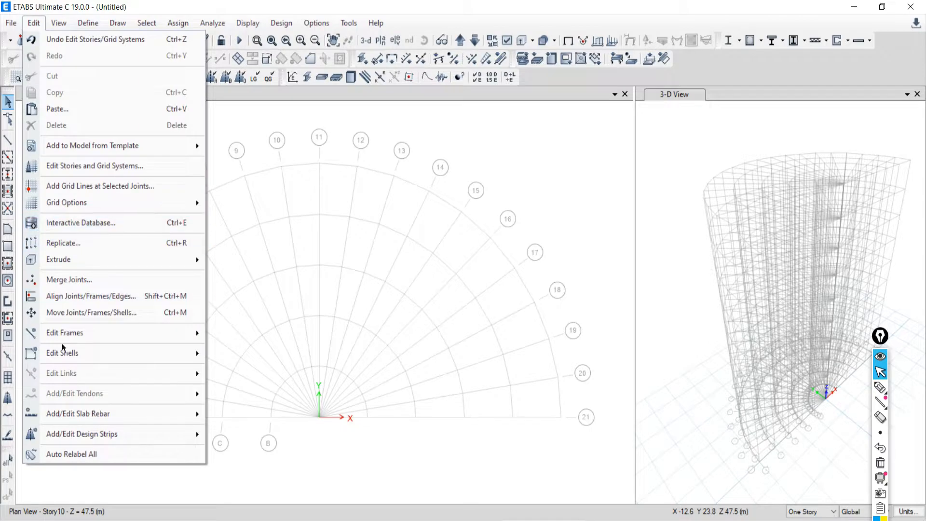
click(71, 167)
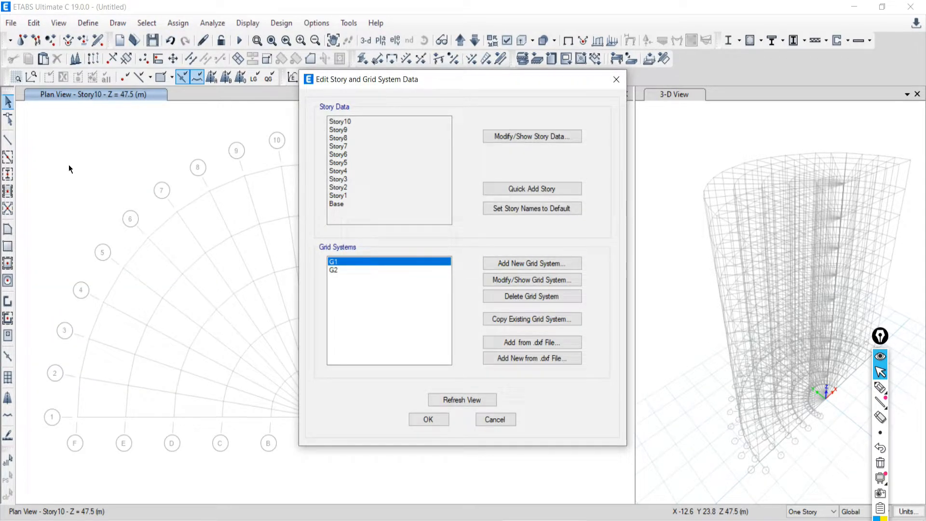
click(521, 280)
click(493, 472)
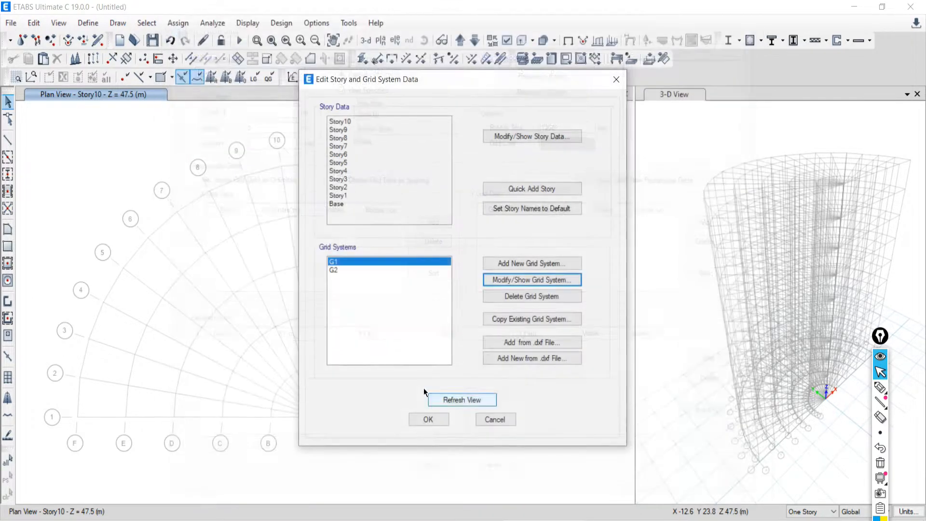
click(335, 269)
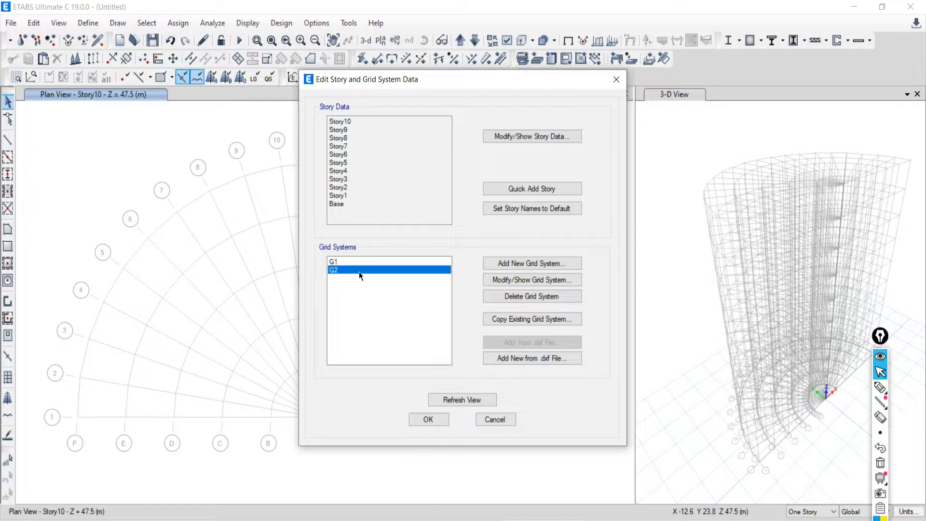
click(519, 279)
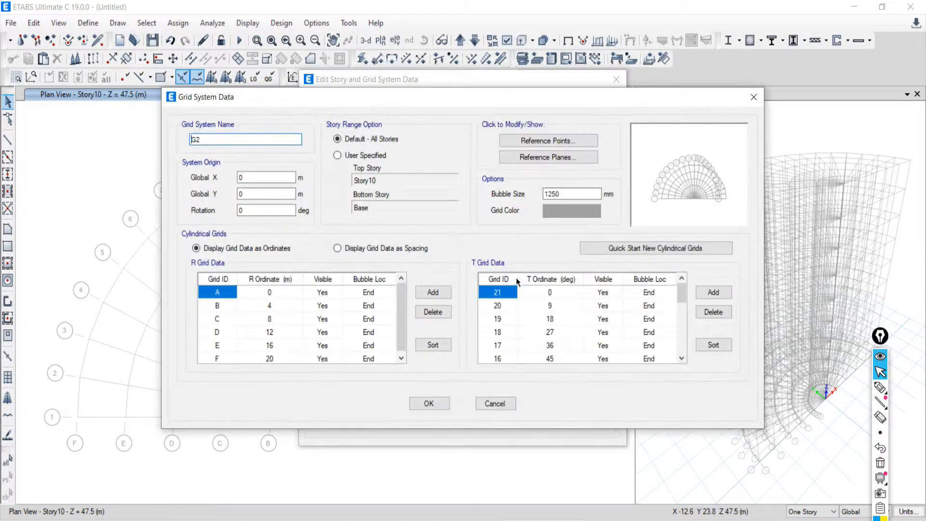
click(570, 213)
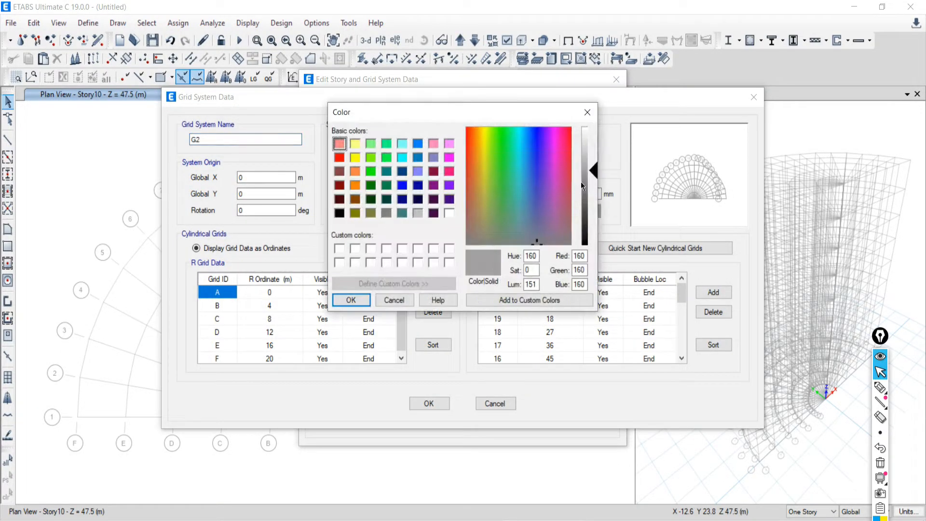
click(339, 158)
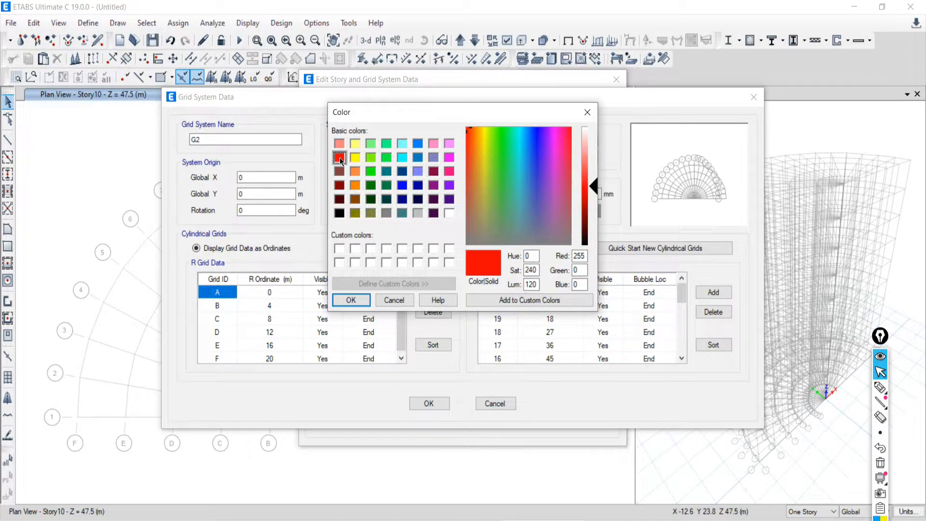
click(350, 299)
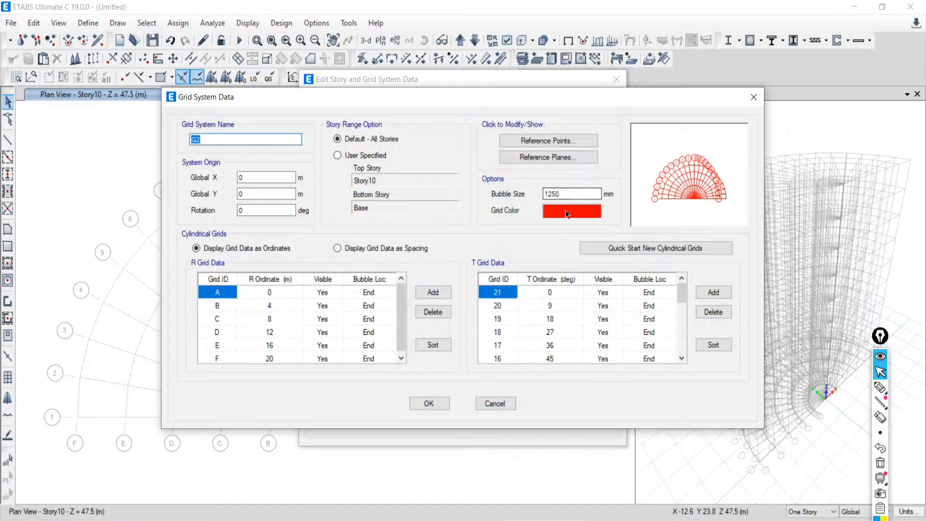
- Darken G2's grid color to a deeper red with a Red value of about 183, and apply the grid system changes
click(565, 213)
drag(595, 187, 597, 205)
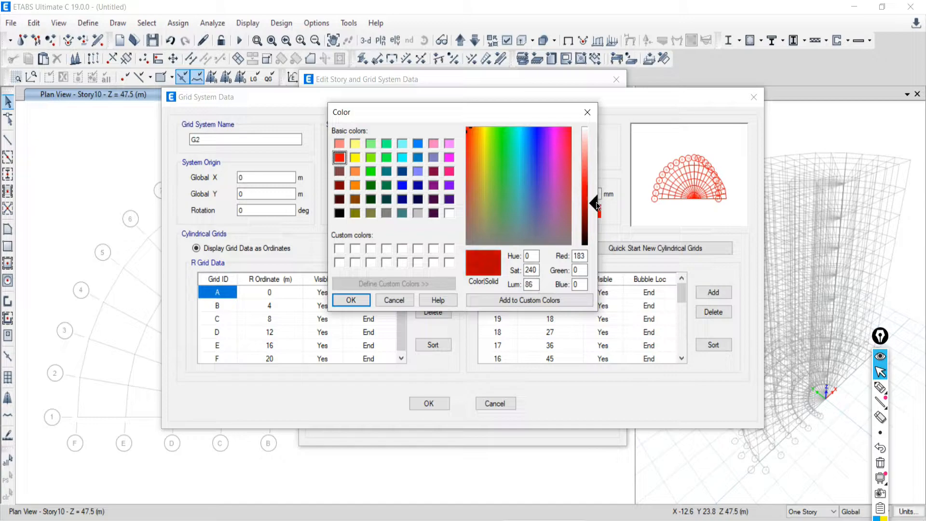
click(352, 300)
click(427, 403)
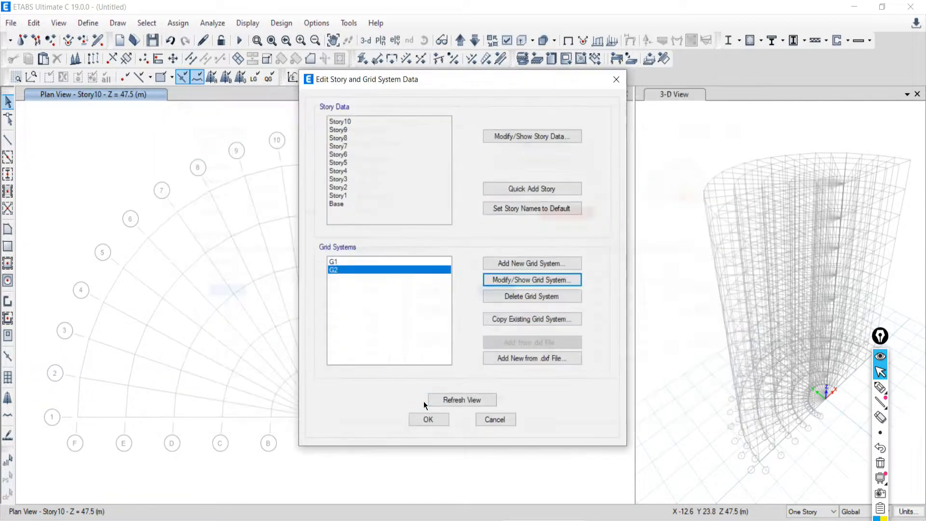
click(428, 418)
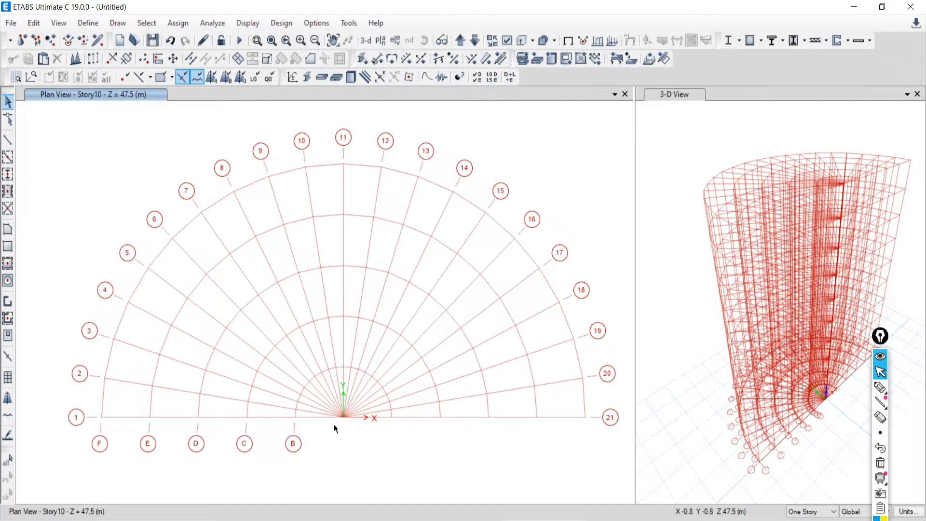
scroll(390, 320, down, 5)
scroll(409, 363, up, 6)
scroll(291, 279, down, 3)
middle_drag(256, 277, 258, 387)
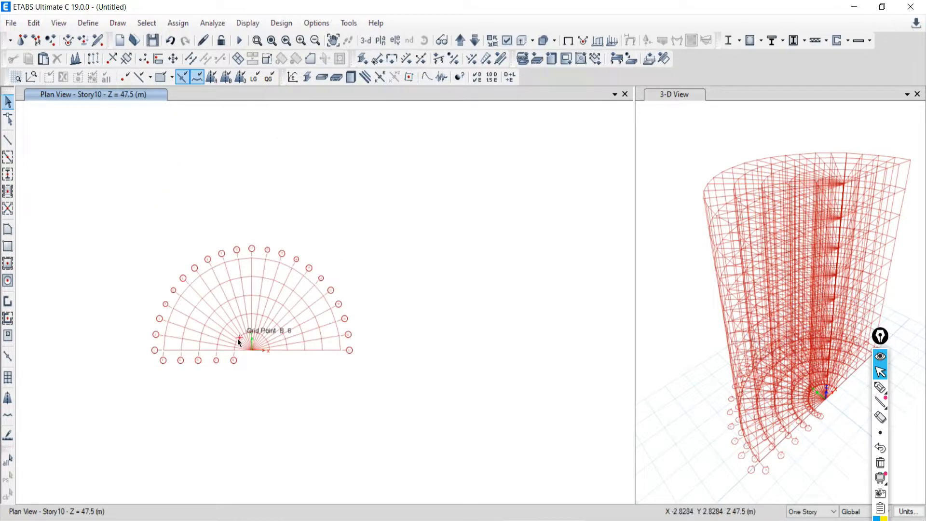
- Open cylindrical grid system G2 and set its system origin's Global X to 10 m, then apply the change to the model
scroll(236, 338, up, 3)
click(27, 24)
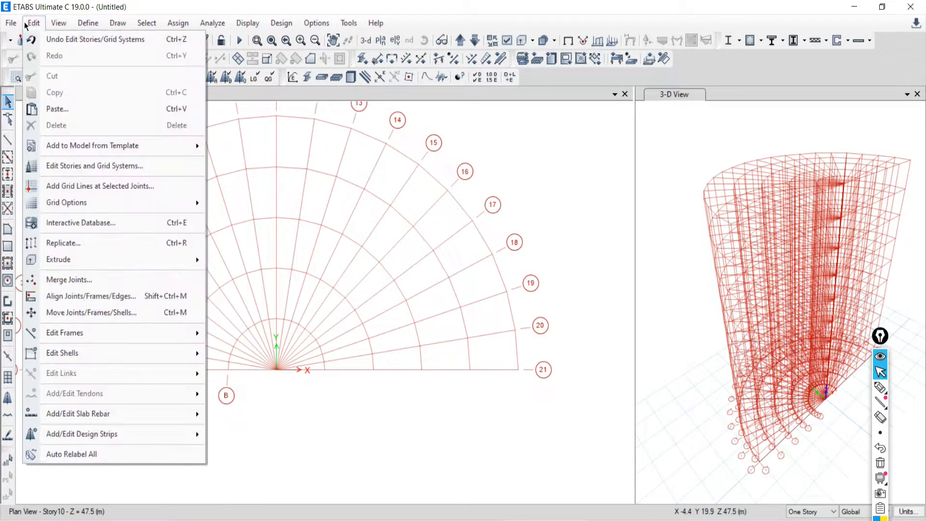
click(48, 166)
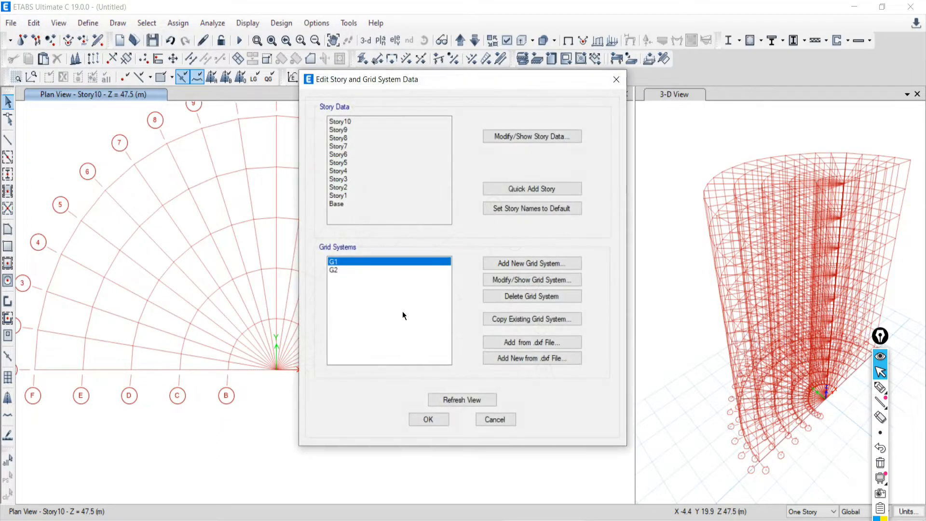
click(335, 271)
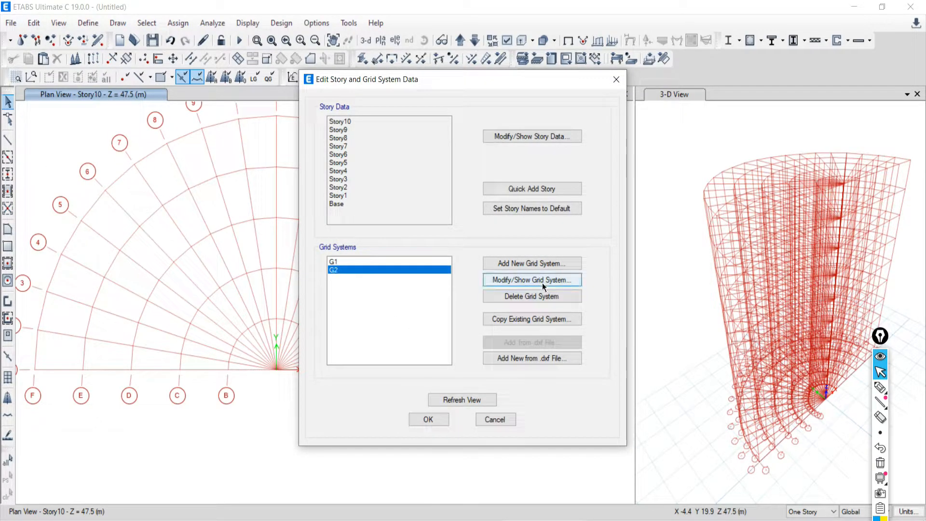
click(515, 279)
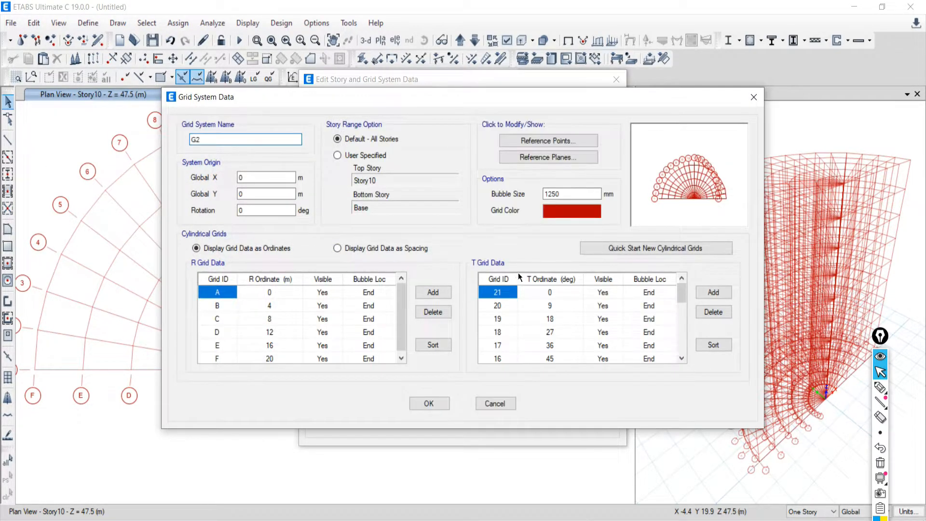
drag(399, 96, 451, 78)
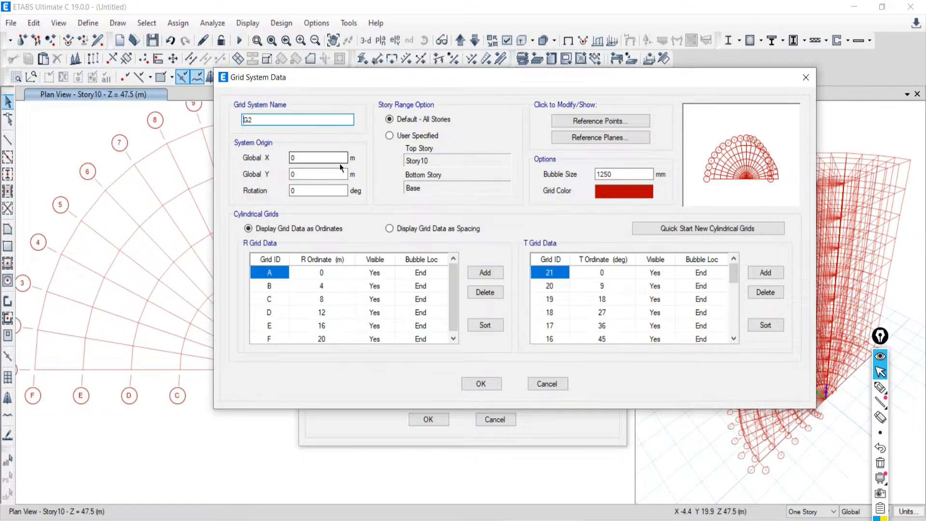
key(Tab)
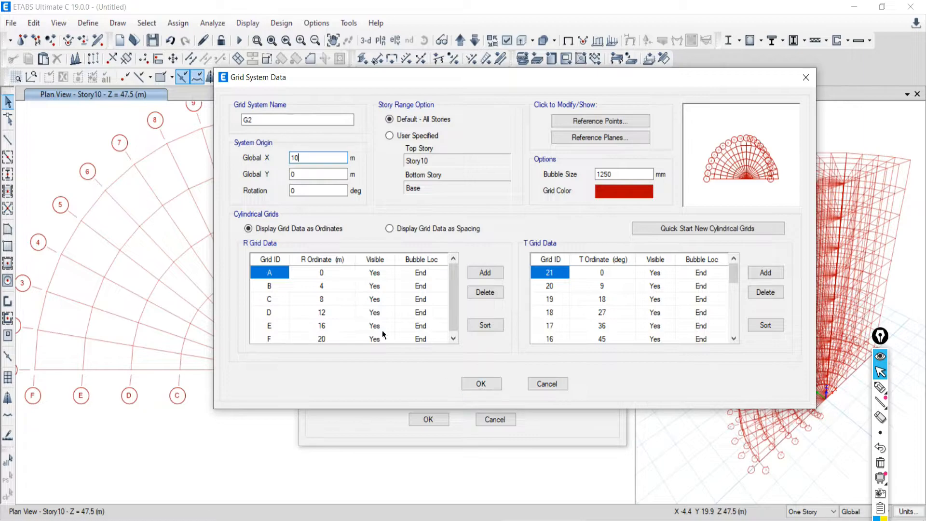
click(488, 384)
click(428, 418)
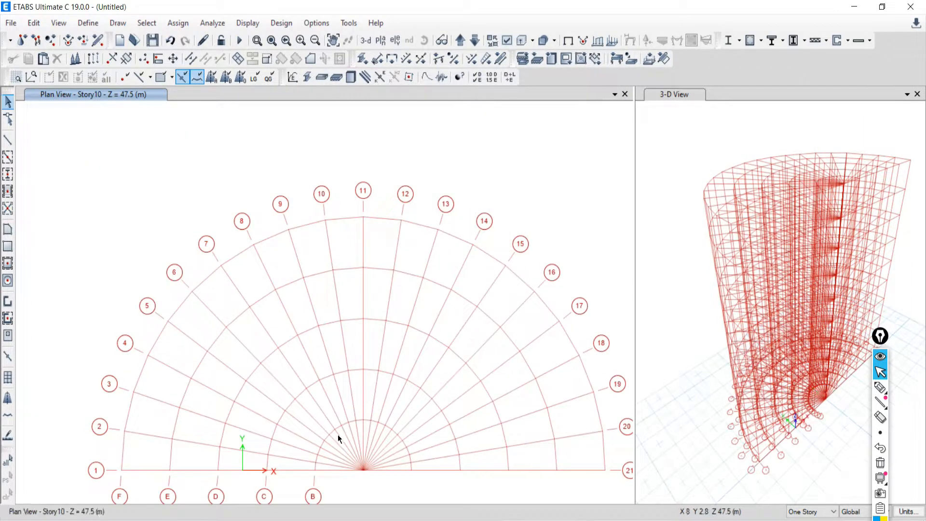
- Set the Global Y of G2's system origin to 10 m and apply the grid system change
scroll(323, 440, down, 5)
middle_drag(319, 461, 279, 294)
scroll(283, 290, up, 5)
middle_drag(333, 311, 285, 383)
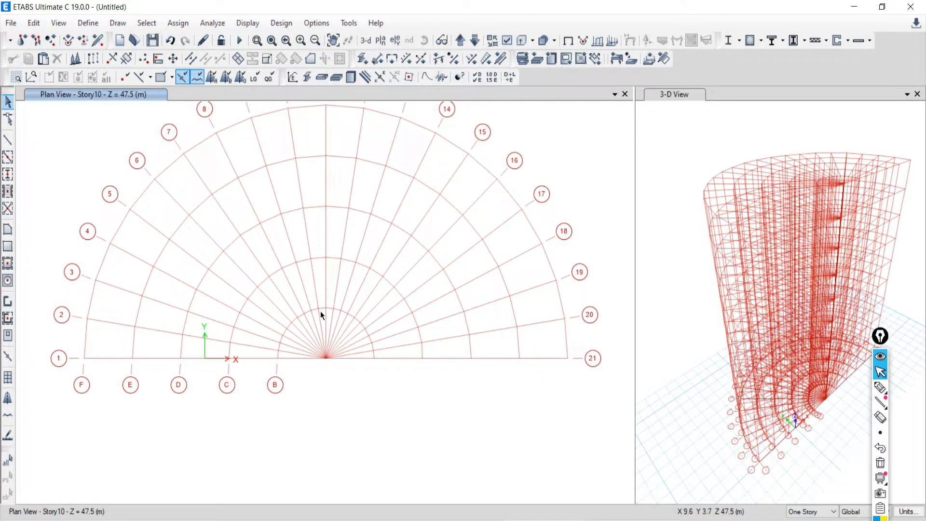
click(33, 22)
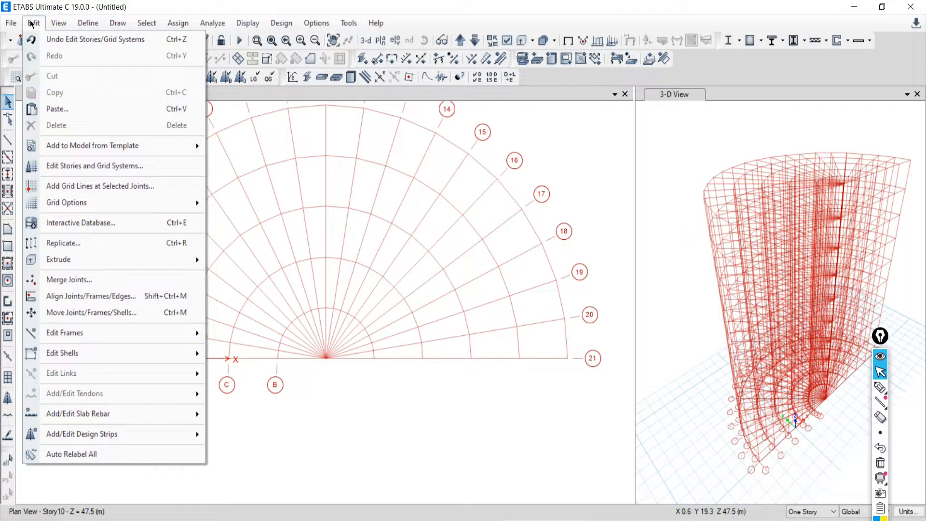
click(52, 164)
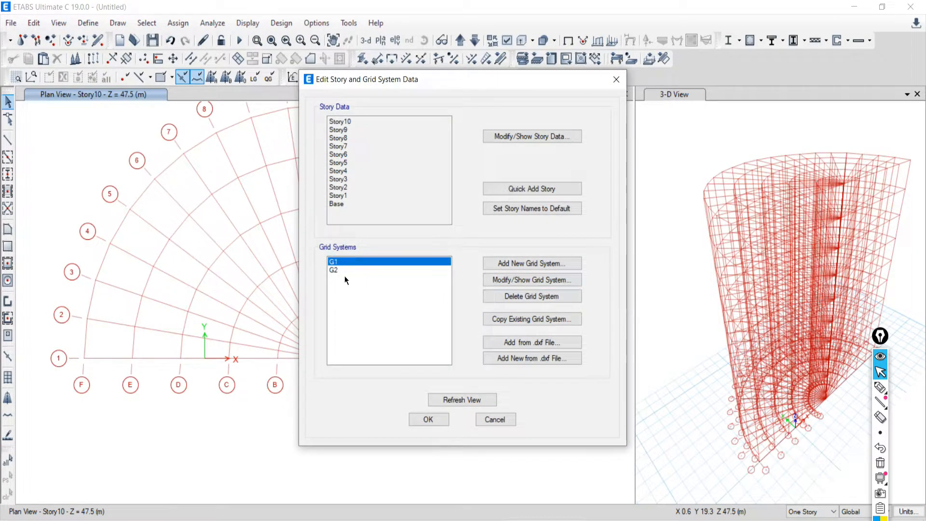
click(512, 279)
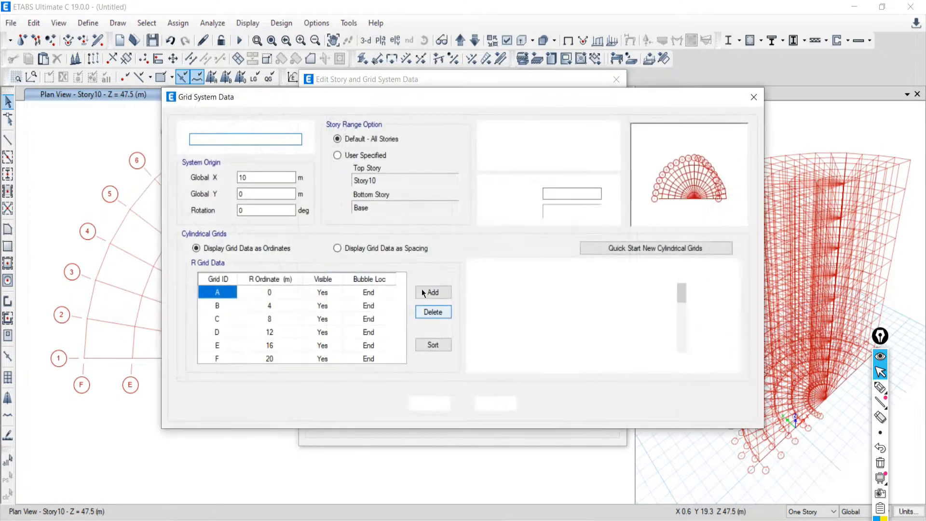
drag(245, 194, 238, 191)
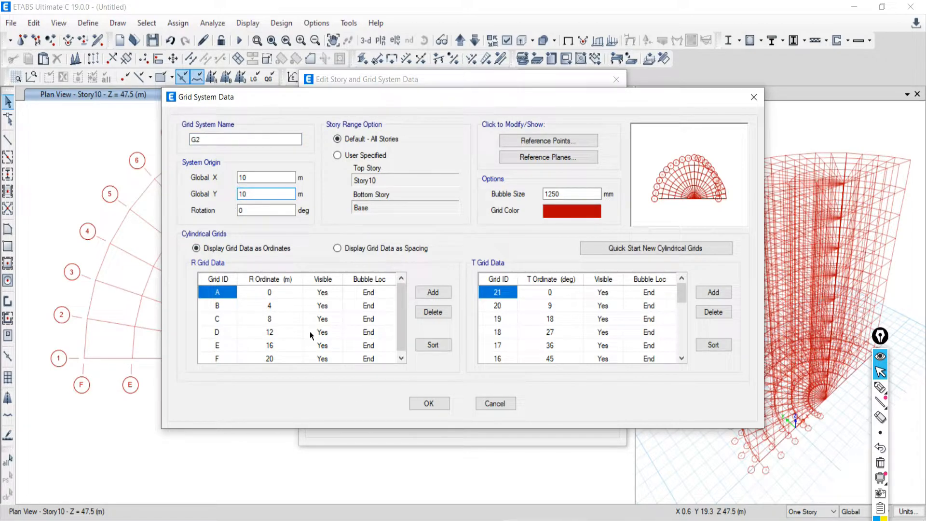
click(429, 403)
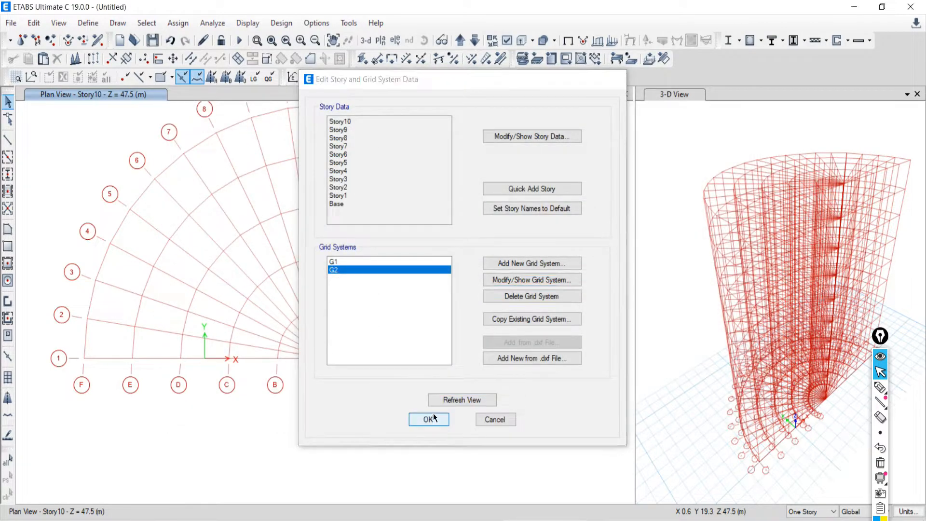
click(428, 418)
scroll(348, 430, down, 5)
middle_drag(379, 471, 368, 384)
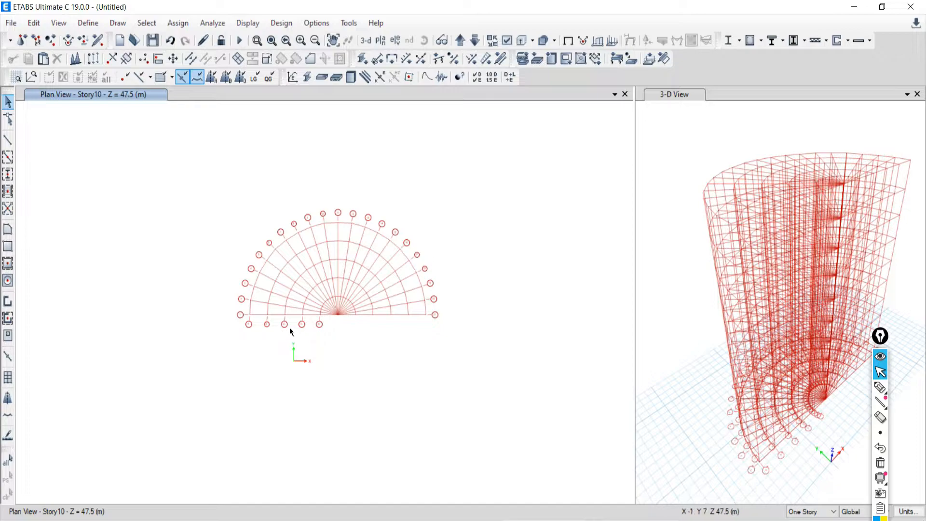
scroll(291, 325, up, 3)
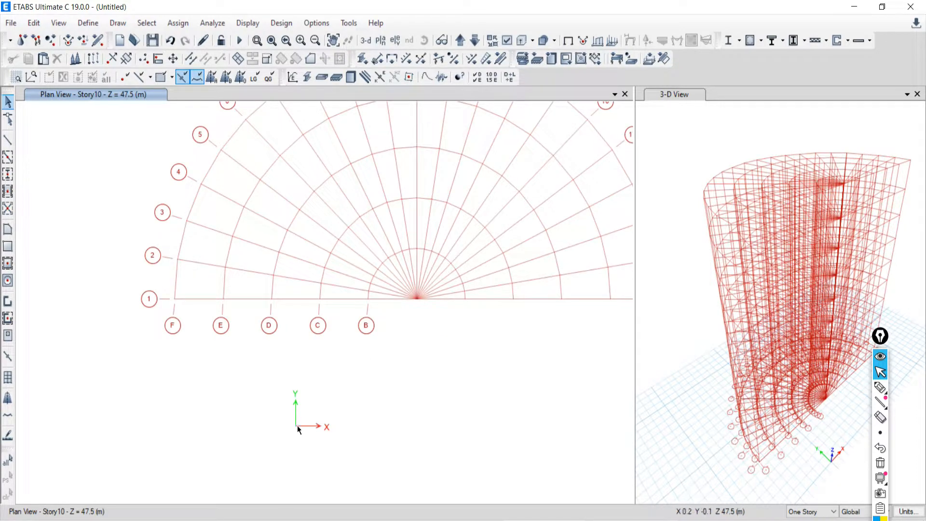
click(879, 389)
mouse_move(425, 375)
mouse_down()
mouse_move(403, 393)
mouse_move(262, 446)
mouse_move(217, 431)
mouse_move(464, 363)
mouse_up()
mouse_move(296, 426)
mouse_down()
mouse_move(369, 424)
mouse_move(338, 419)
mouse_move(369, 414)
mouse_up()
click(379, 413)
click(880, 372)
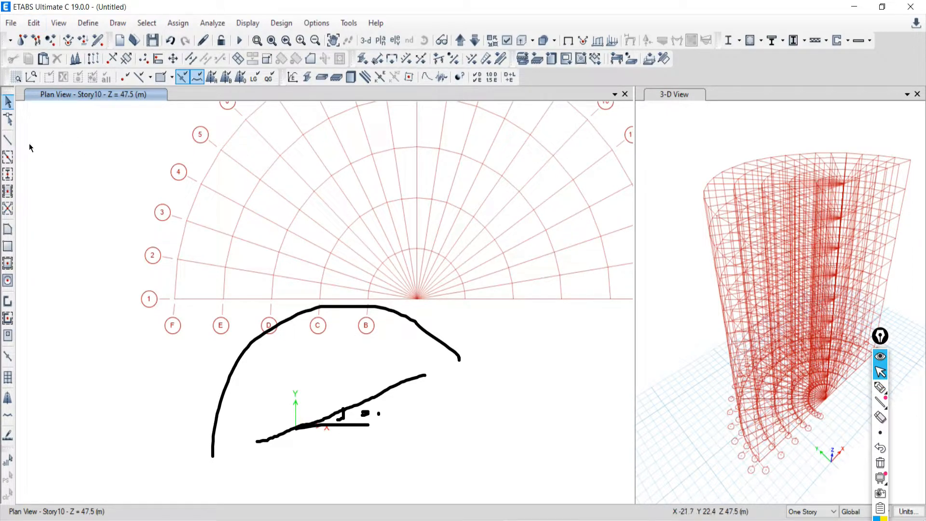
click(876, 464)
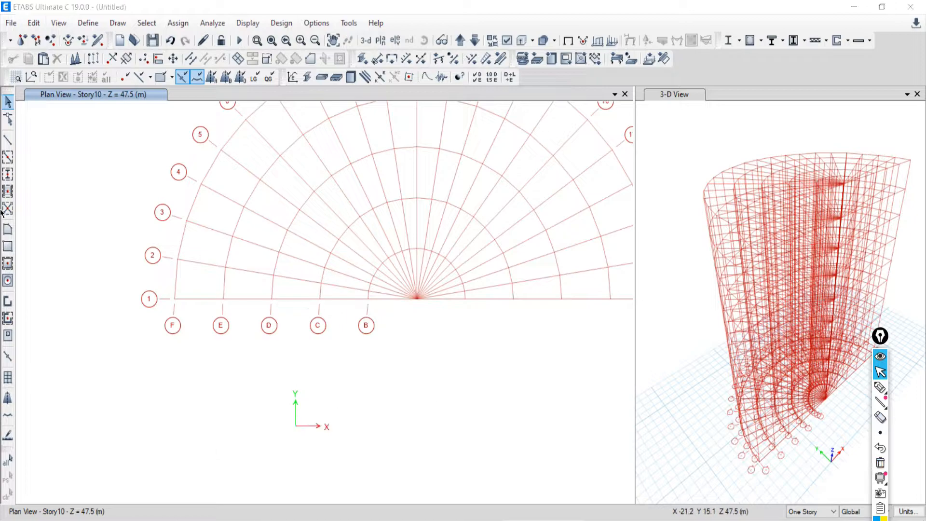
- Open grid system G2's data and reset its system origin to 0 m in both Global X and Global Y
click(35, 23)
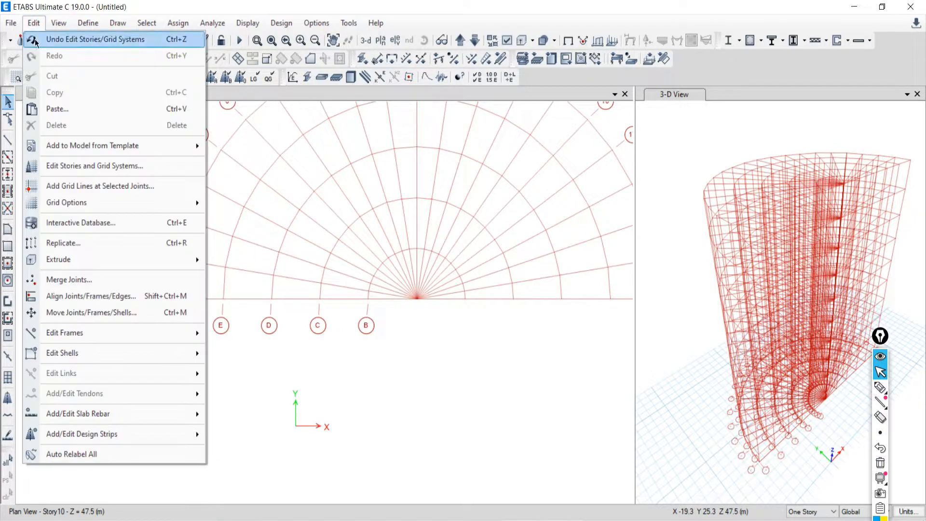
click(53, 166)
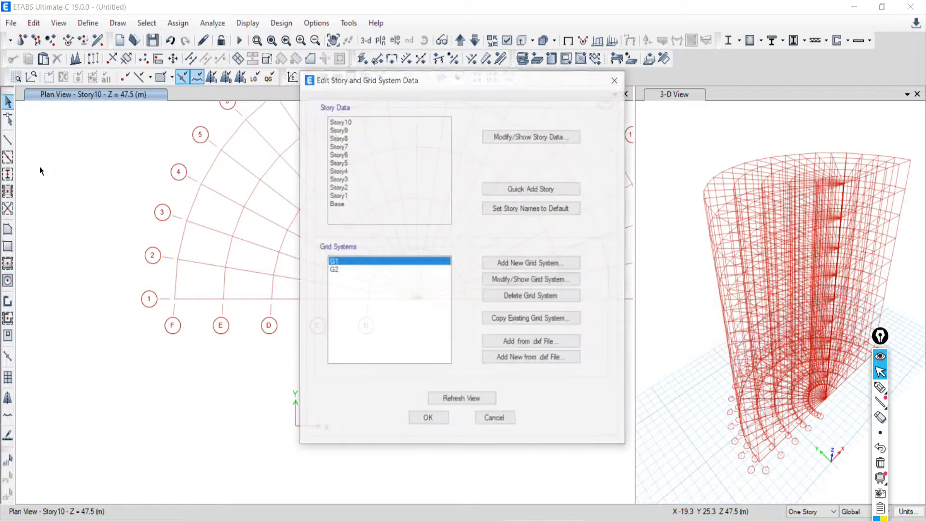
click(356, 270)
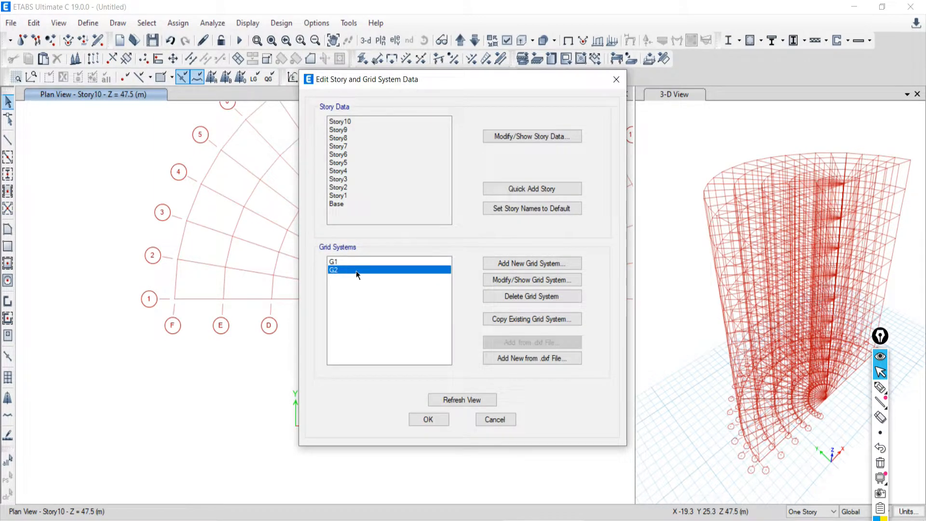
click(499, 279)
double_click(250, 194)
text(0)
double_click(266, 177)
text(0)
- Set G2's rotation to 30 deg and apply the grid system data to the model
key(Tab)
key(Tab)
text(45)
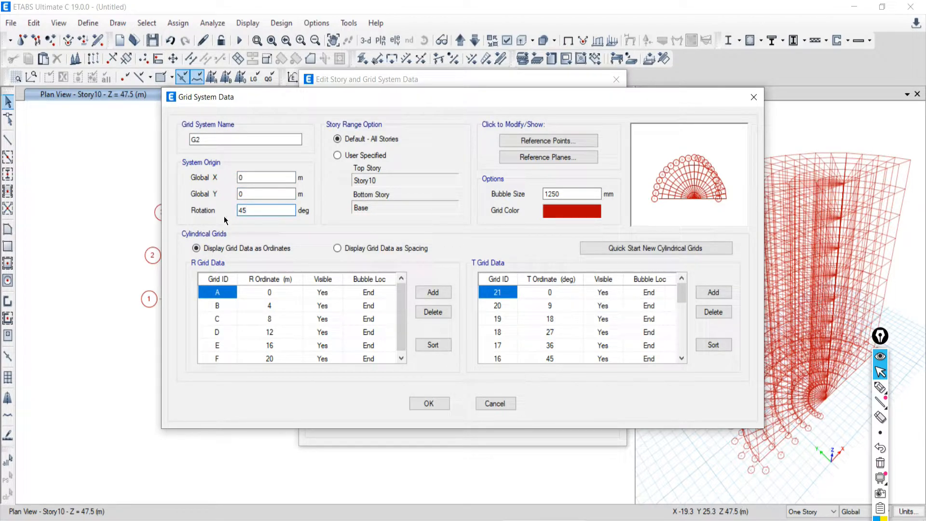
key(BackSpace)
key(BackSpace)
text(30)
click(429, 403)
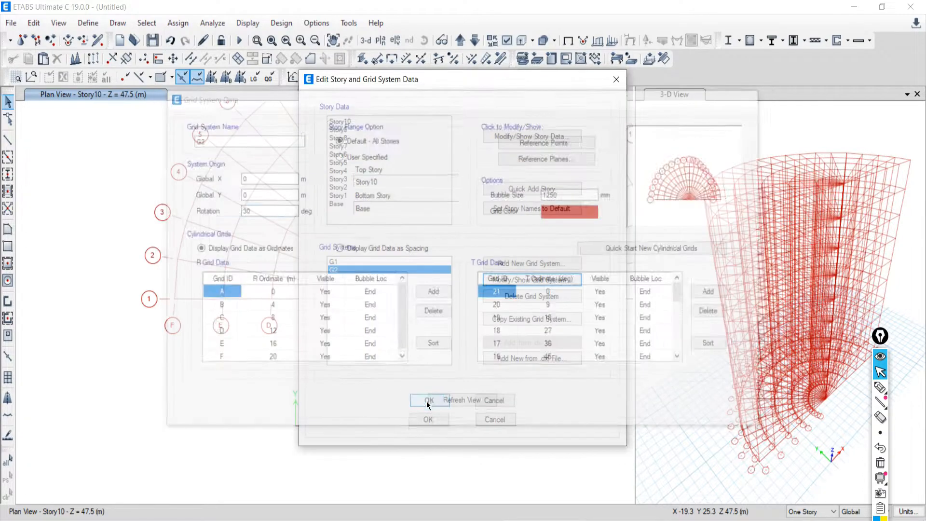
click(428, 419)
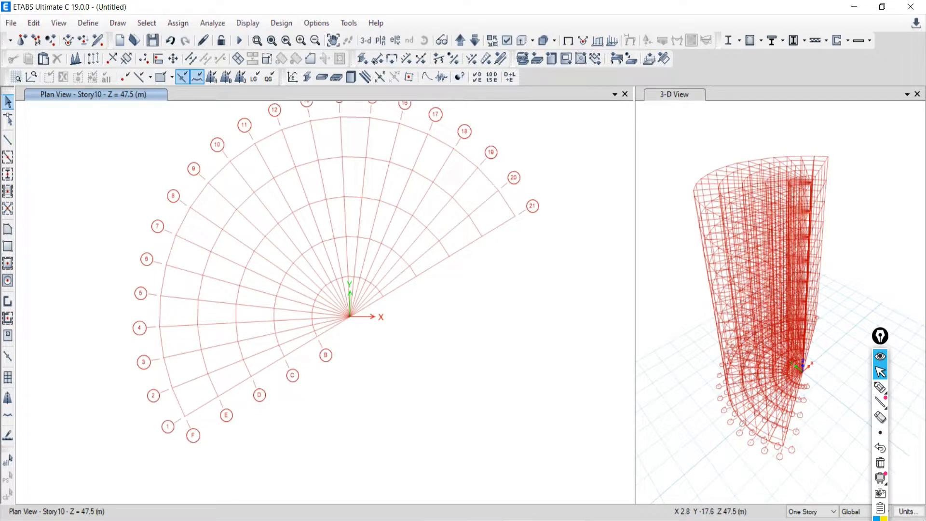
- Check the cylindrical grid reference PDF, and set G2's rotation back to 0 deg, applying the change to the model
click(347, 520)
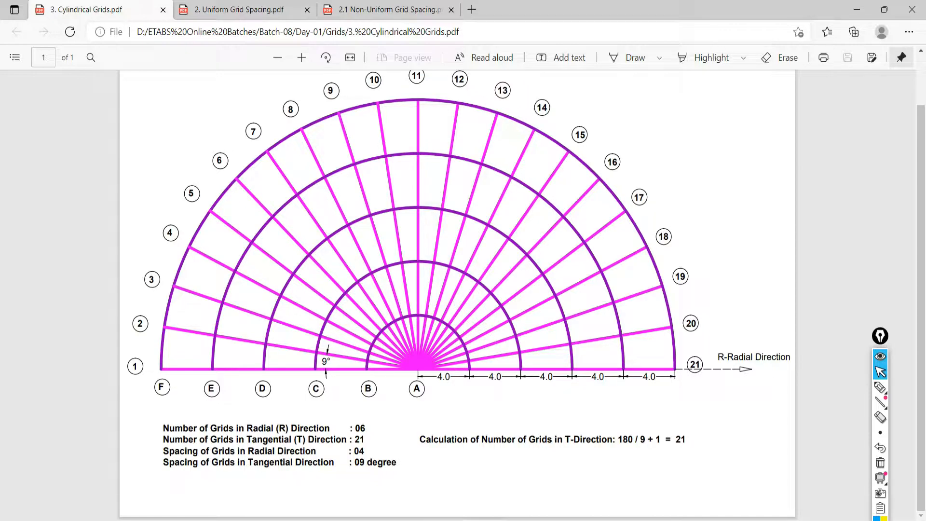
click(532, 520)
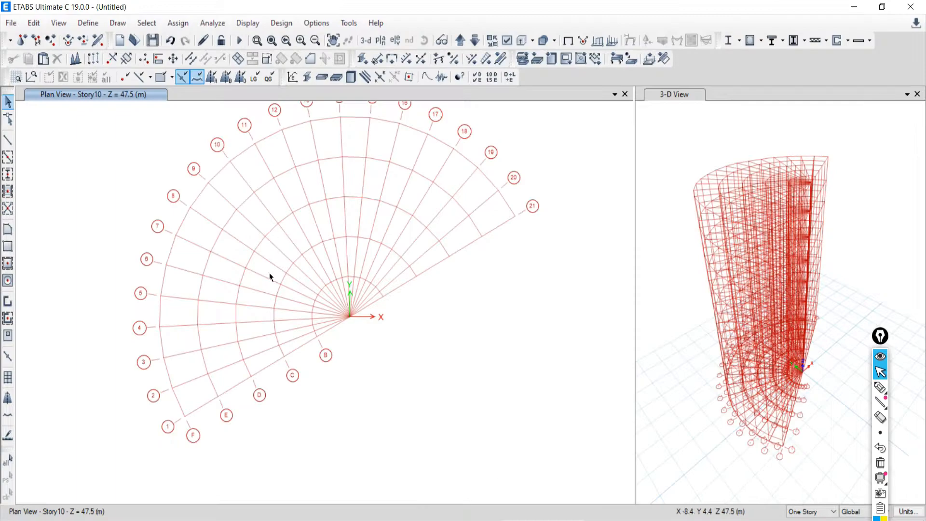
click(34, 23)
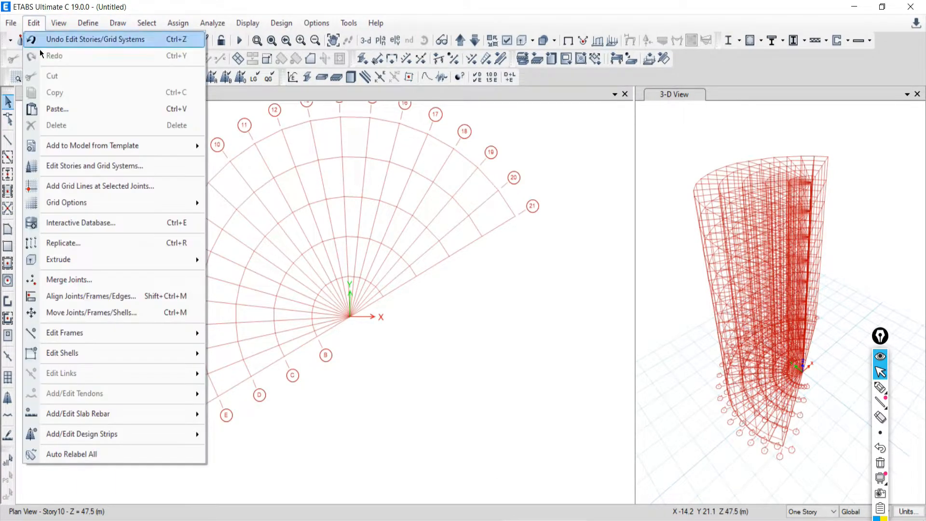
click(73, 166)
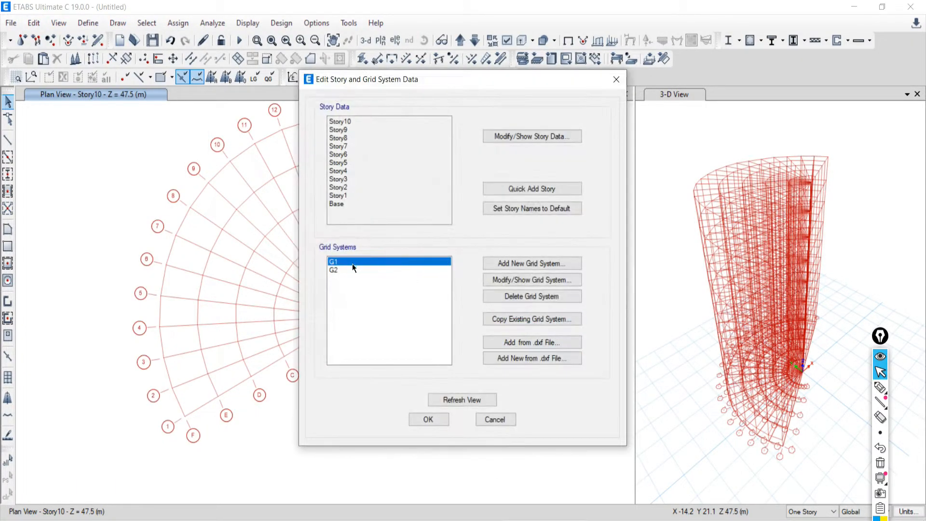
click(336, 270)
click(516, 279)
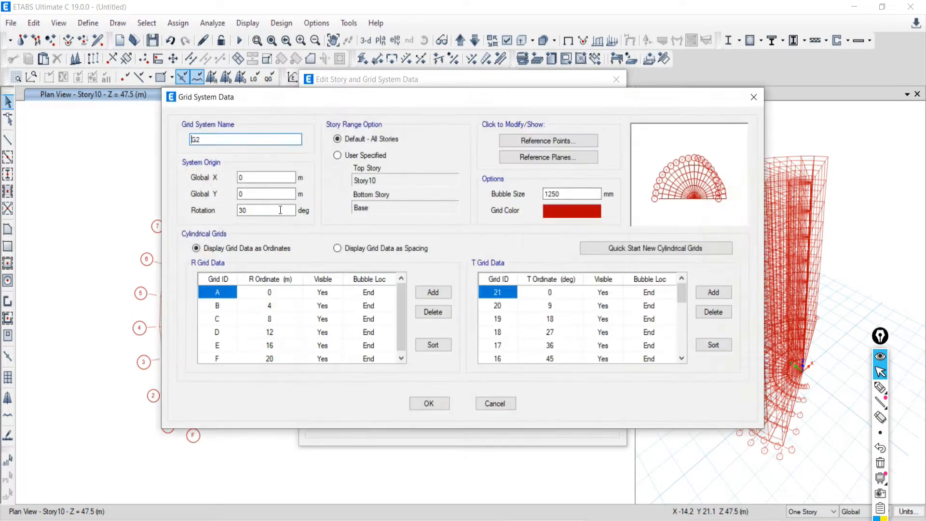
double_click(243, 210)
text(0)
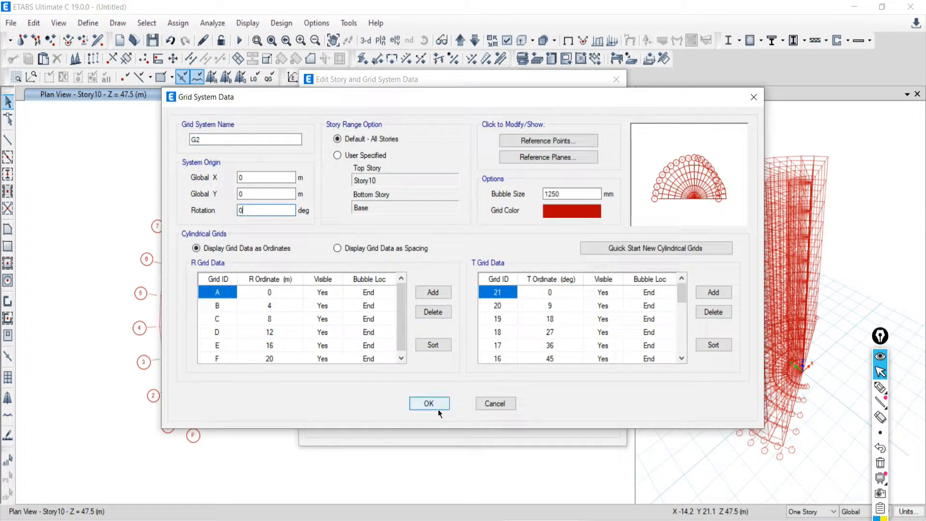
click(429, 403)
click(428, 417)
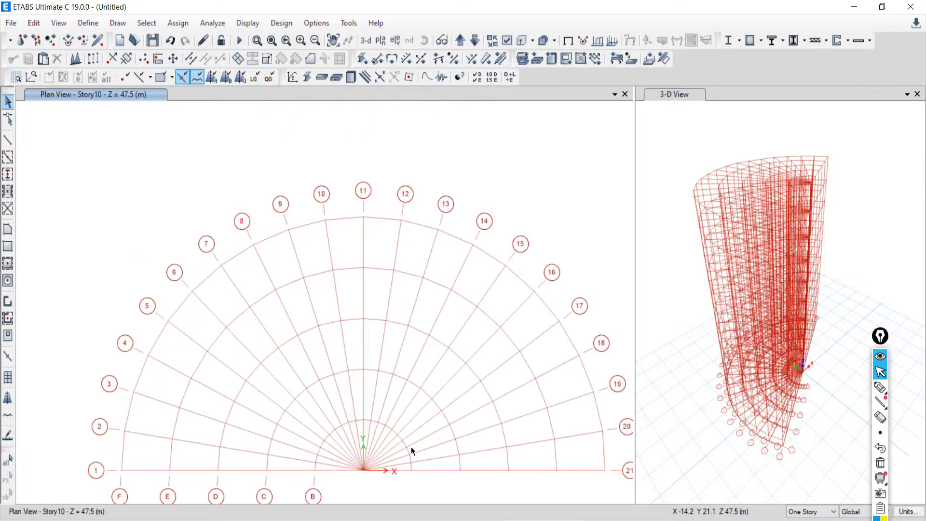
- Open grid system G2's data, display its cylindrical grids as spacing, and review the R and T spacing lists
click(34, 22)
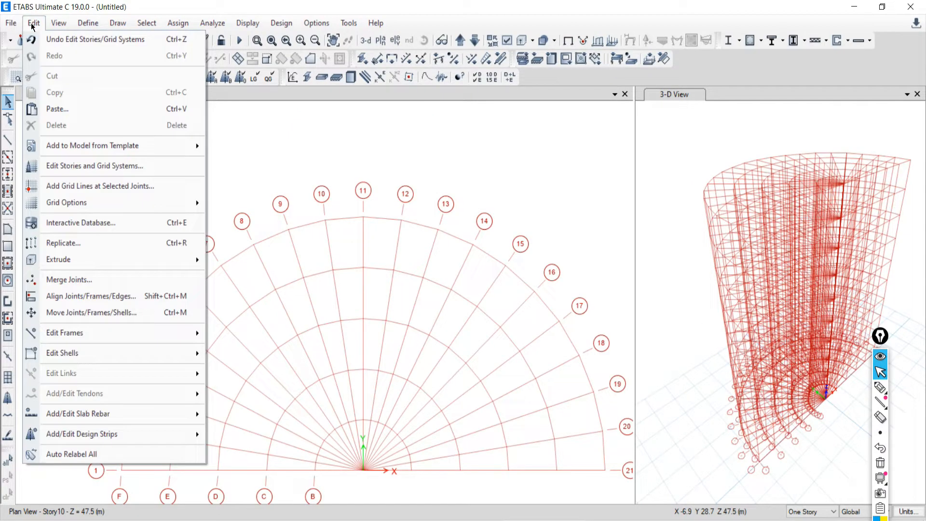
click(55, 169)
click(345, 270)
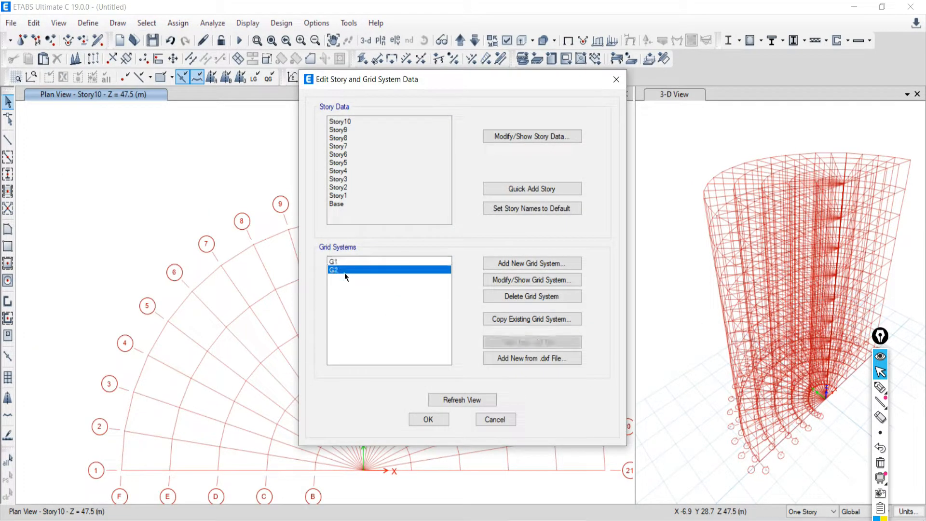
click(511, 283)
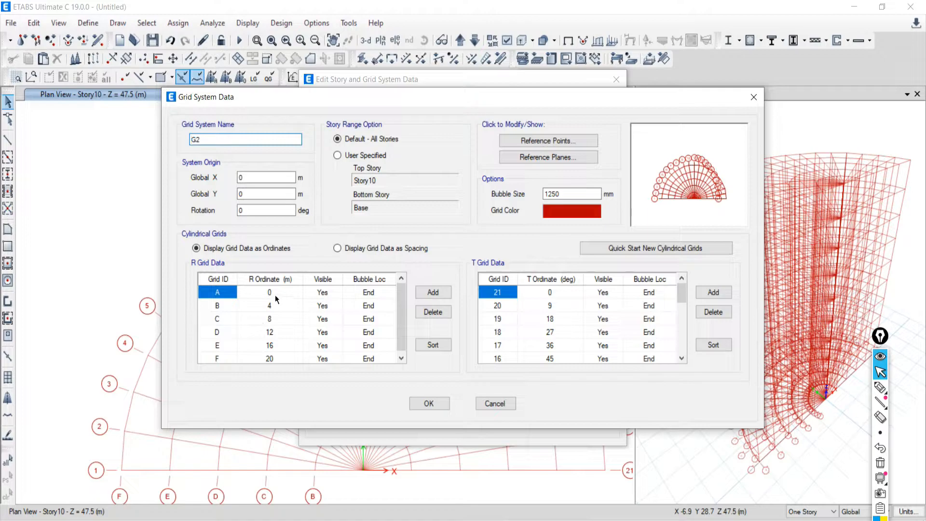
click(337, 248)
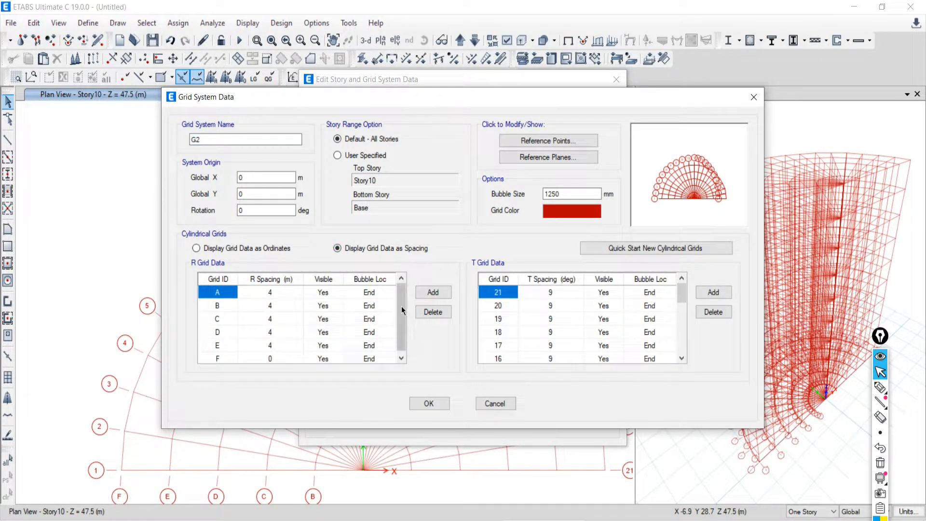
drag(403, 322, 403, 327)
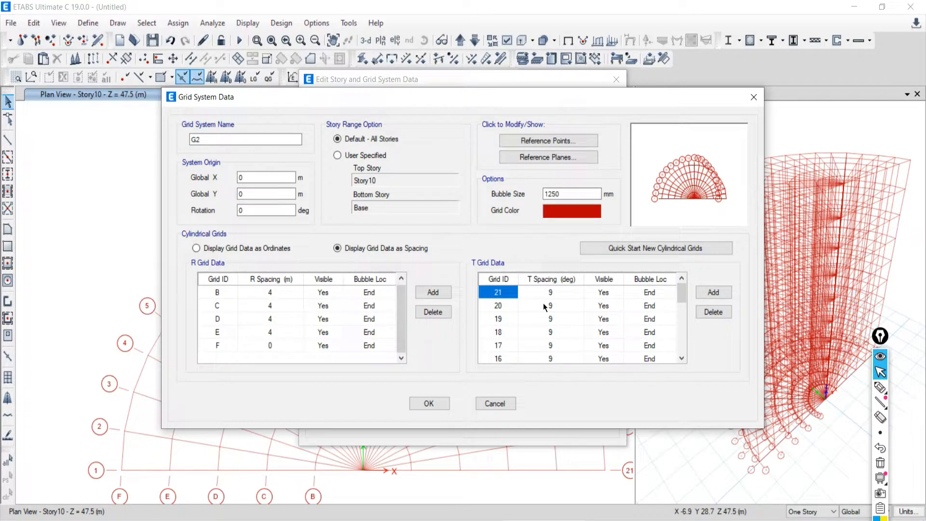
scroll(543, 303, down, 5)
scroll(543, 303, up, 5)
- Set the T spacing of grids 18 and 11 to 18 deg and apply the G2 grid changes to the model
click(551, 295)
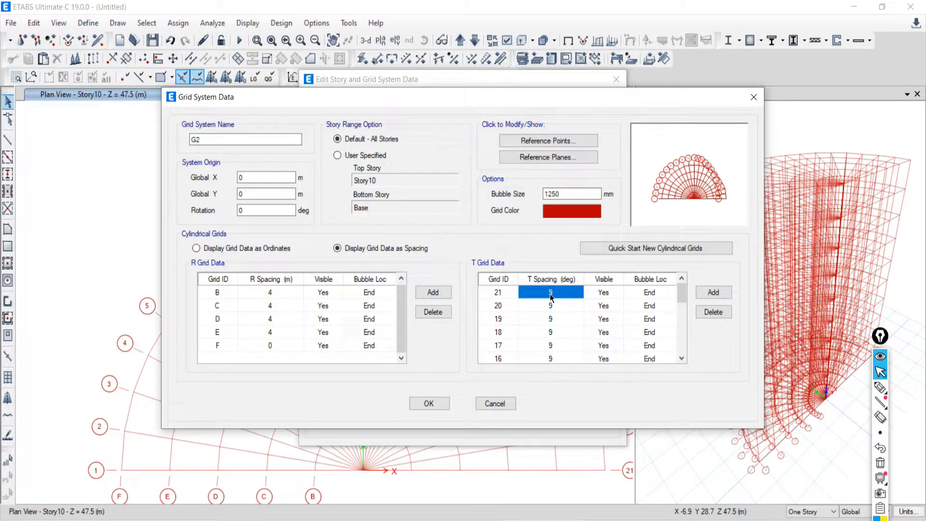
click(549, 333)
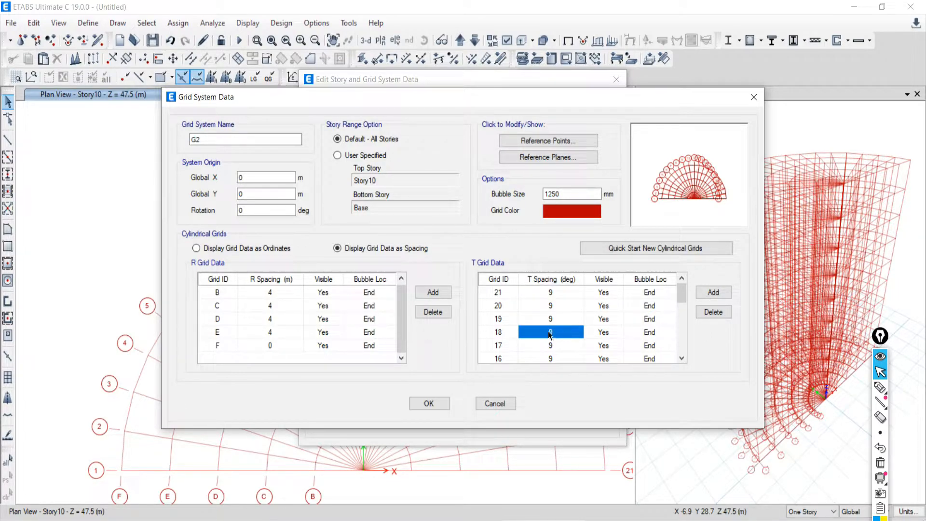
text(18)
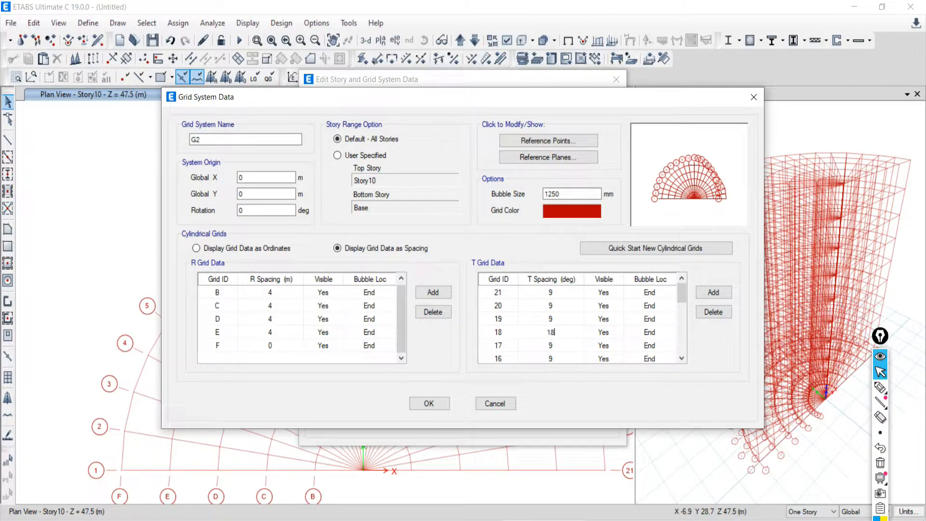
scroll(546, 350, down, 1)
scroll(548, 347, down, 1)
click(550, 345)
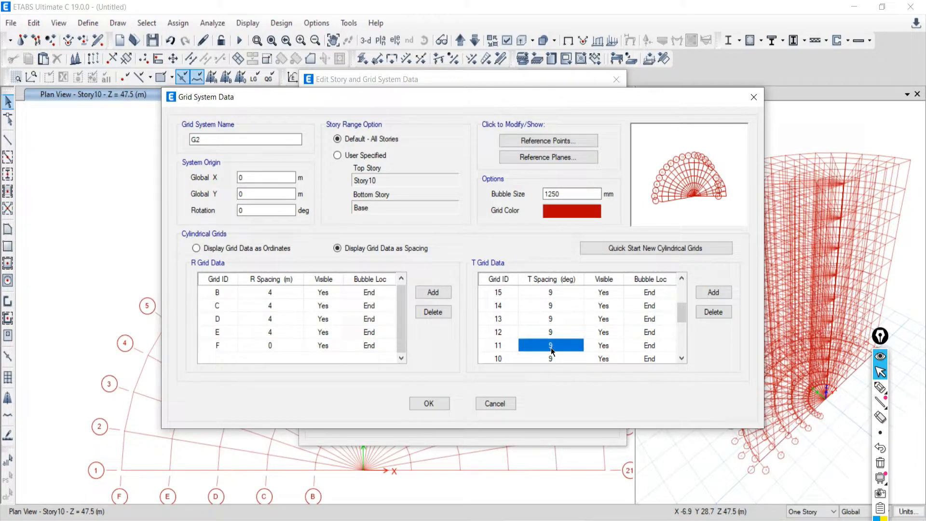
text(18)
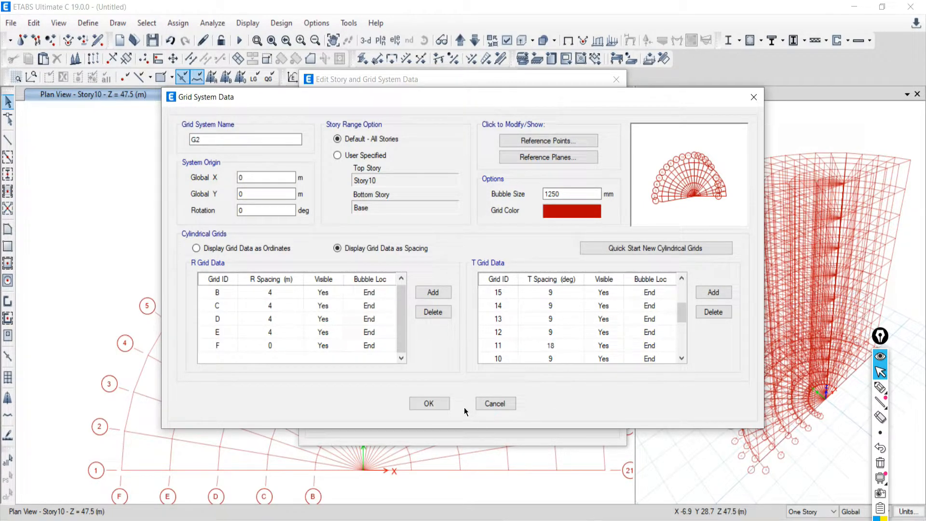
click(427, 404)
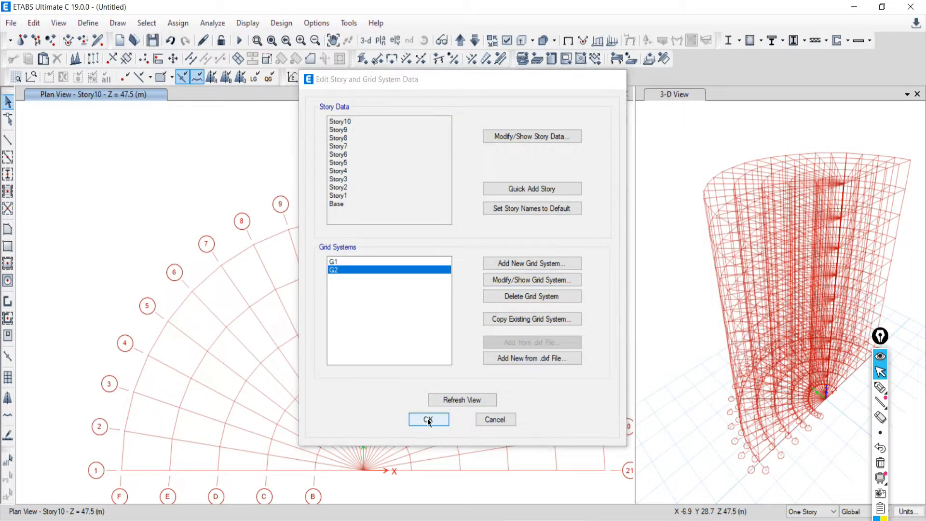
click(427, 419)
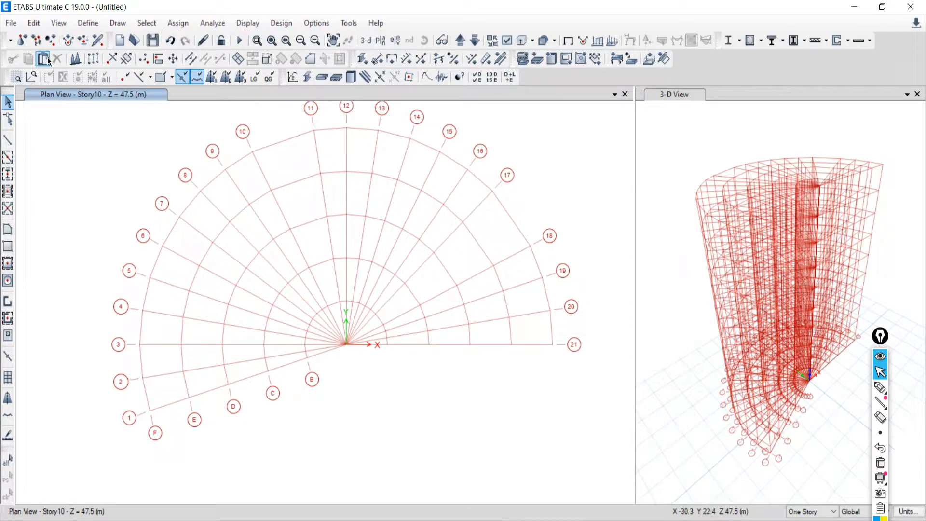
- Reopen grid system G2's data, examine the T grid ordinates from grid 21 downward, and leave the grid editor without changing any values
click(33, 22)
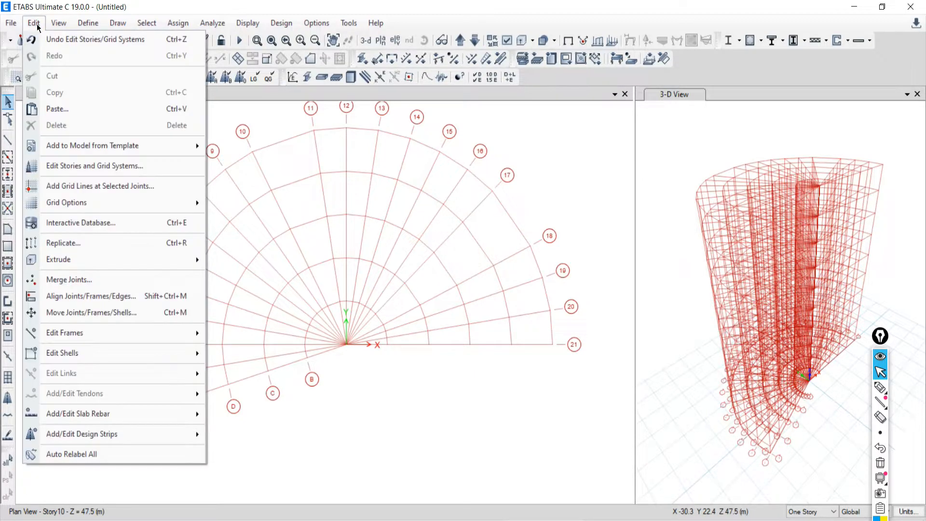
click(65, 169)
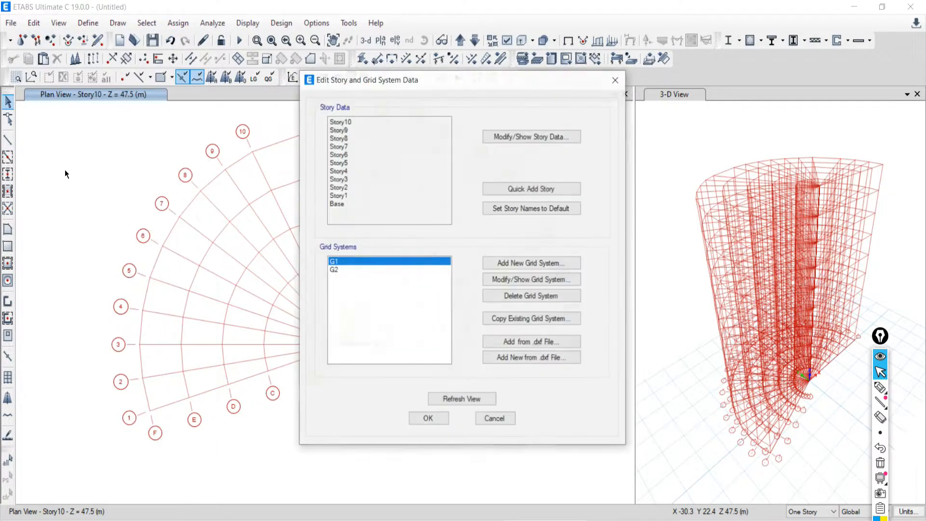
click(525, 280)
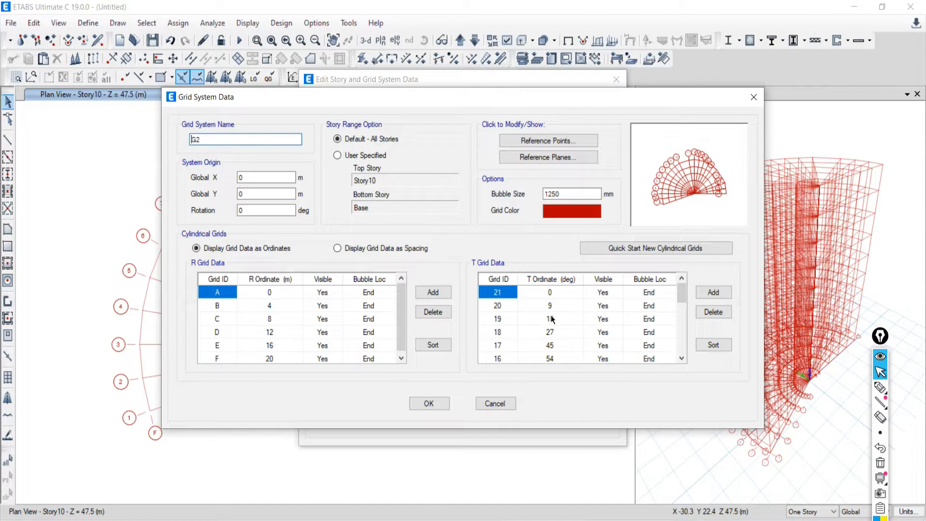
drag(679, 295, 679, 320)
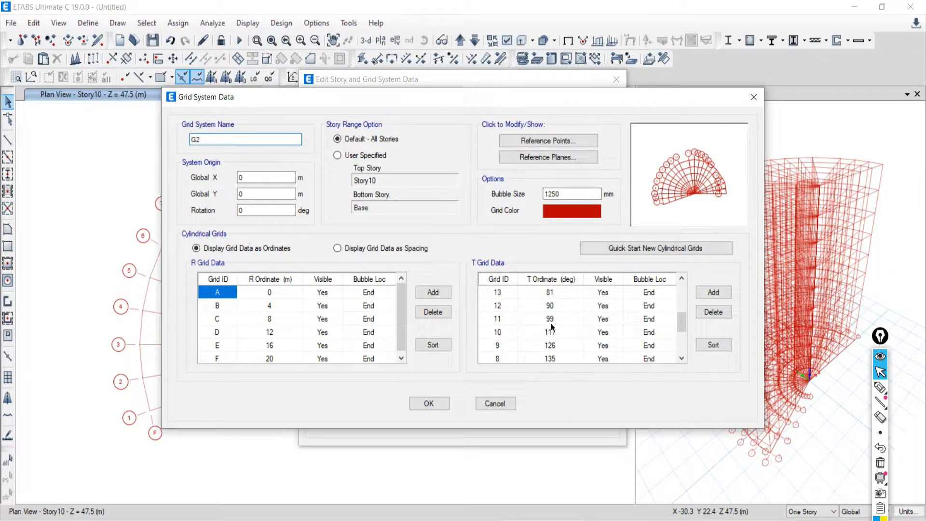
scroll(553, 332, down, 3)
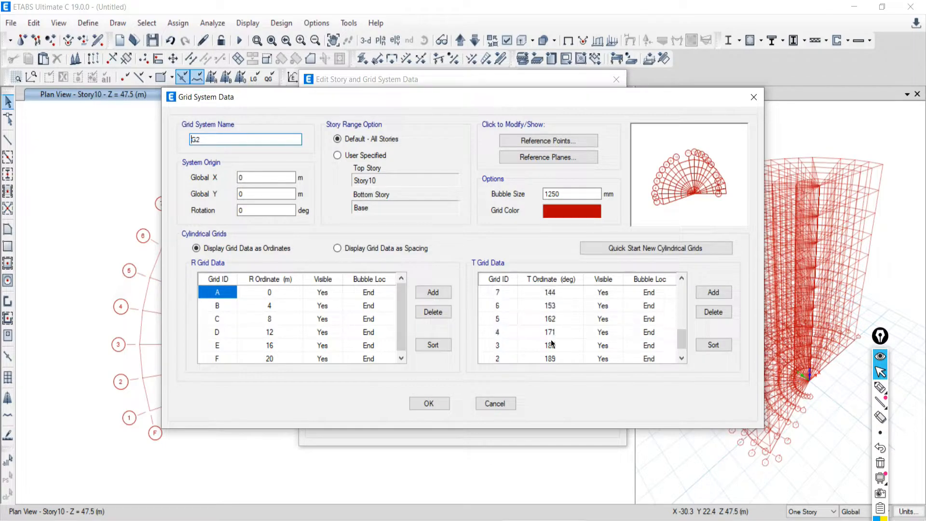
scroll(552, 351, up, 5)
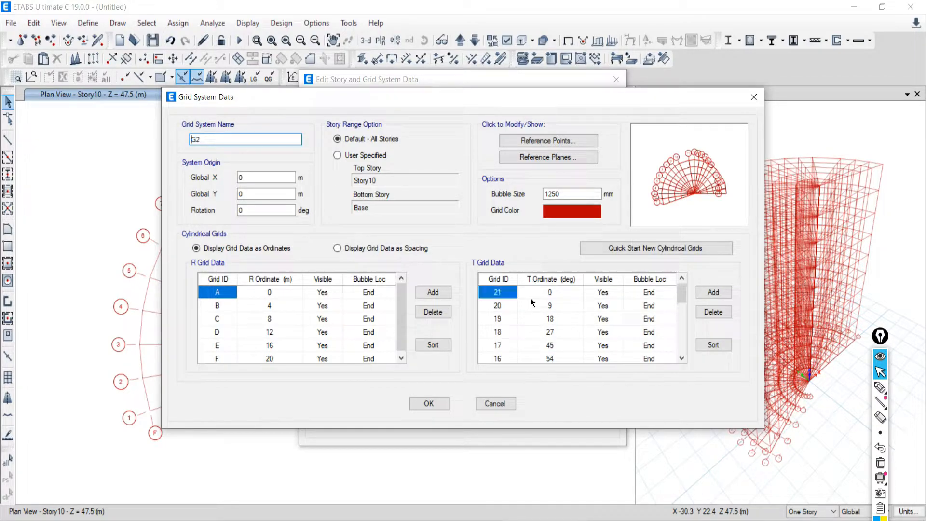
click(338, 249)
click(438, 402)
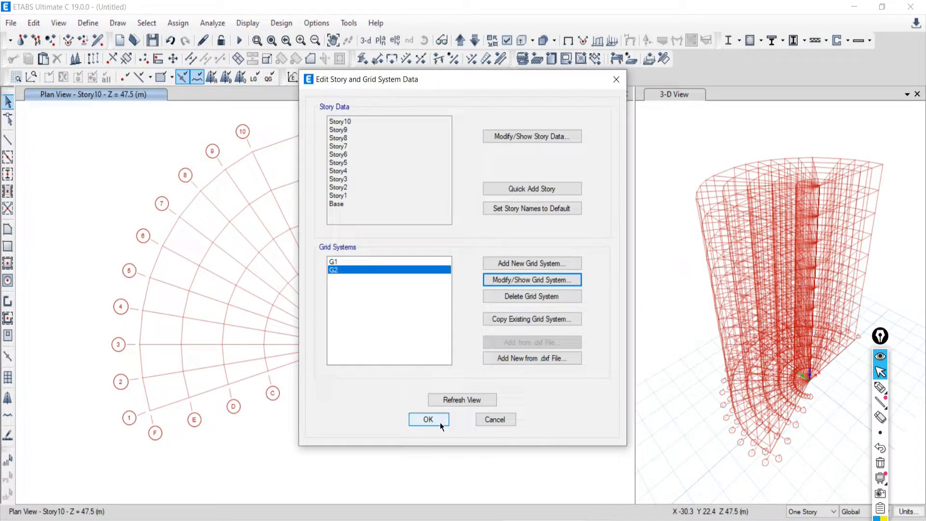
click(494, 419)
- Switch to the Grids folder, open 3.1 Cylindrical Grids.pdf, and close the Uniform Grid Spacing and 3. Cylindrical Grids PDFs
key(alt+Tab)
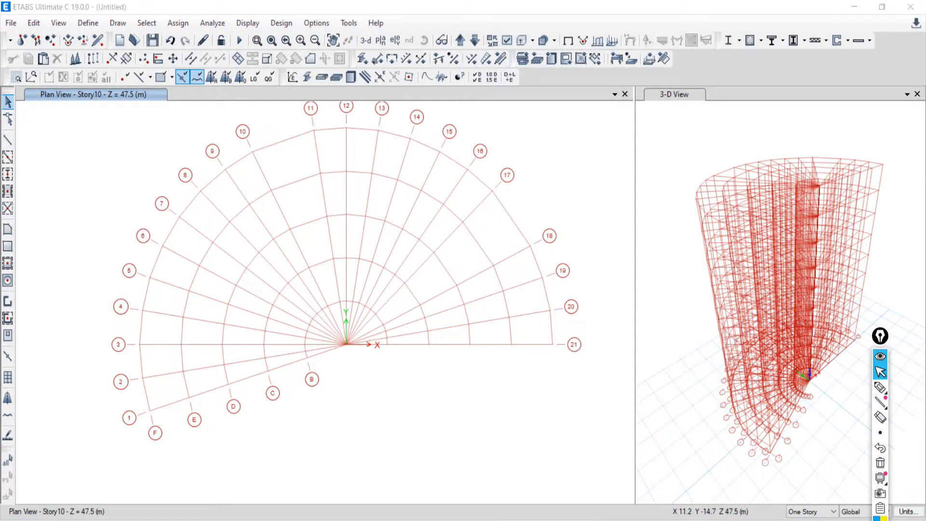
key(alt+Tab)
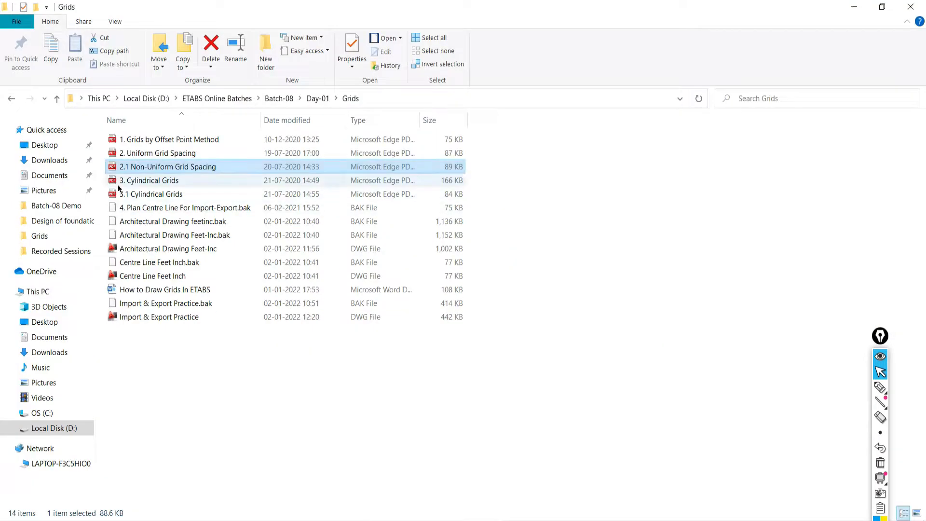
double_click(151, 194)
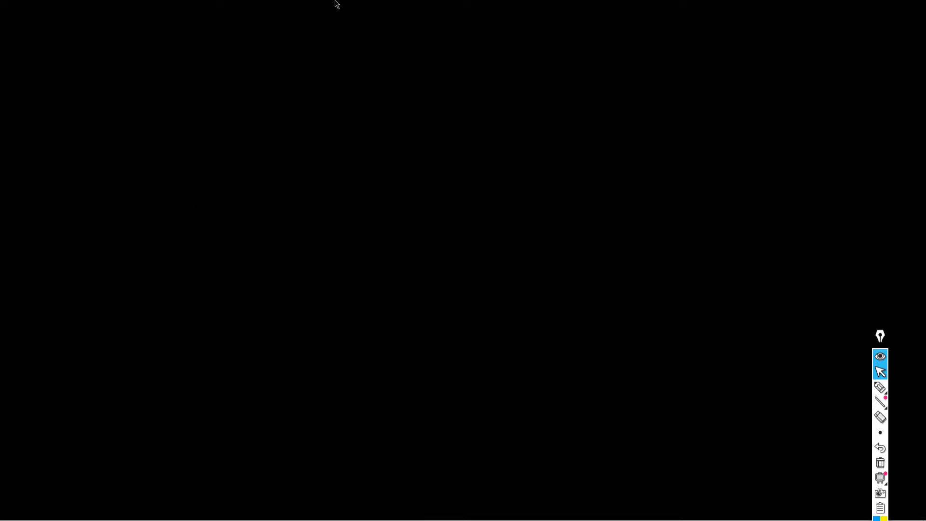
click(447, 12)
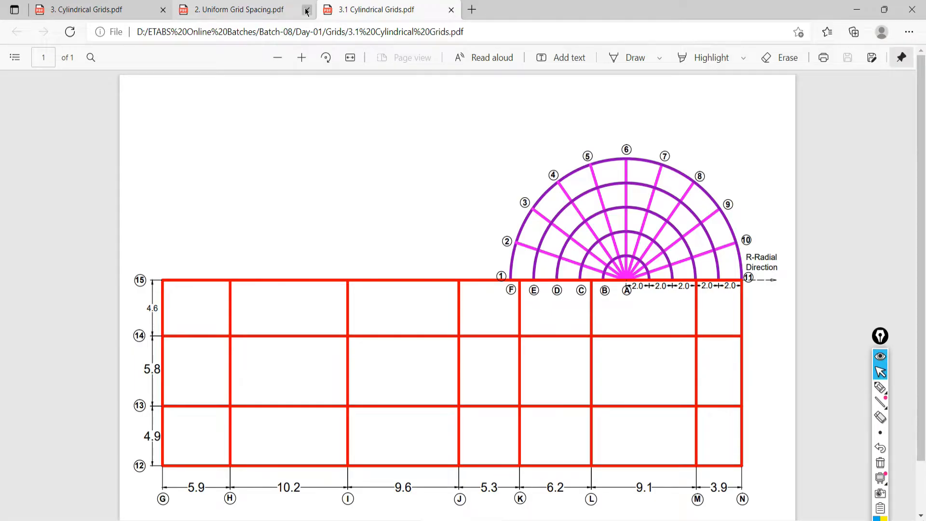
click(306, 11)
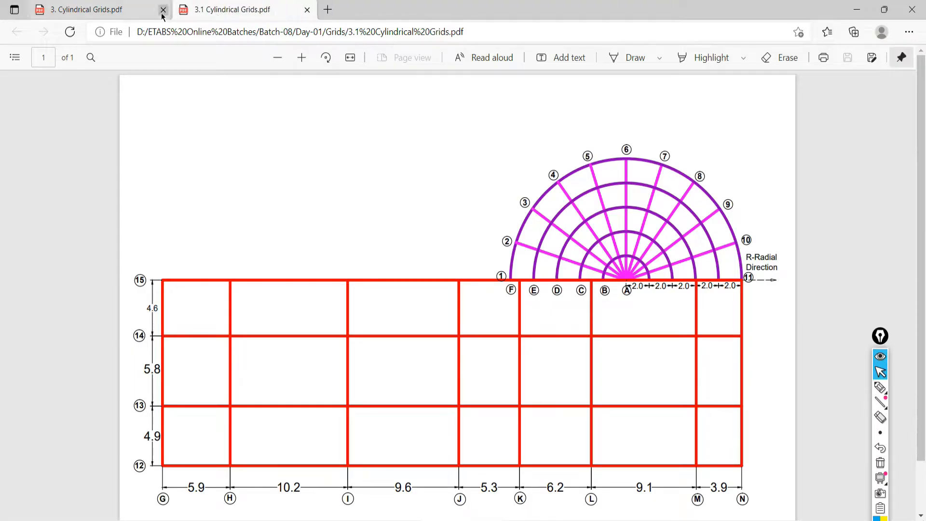
click(163, 10)
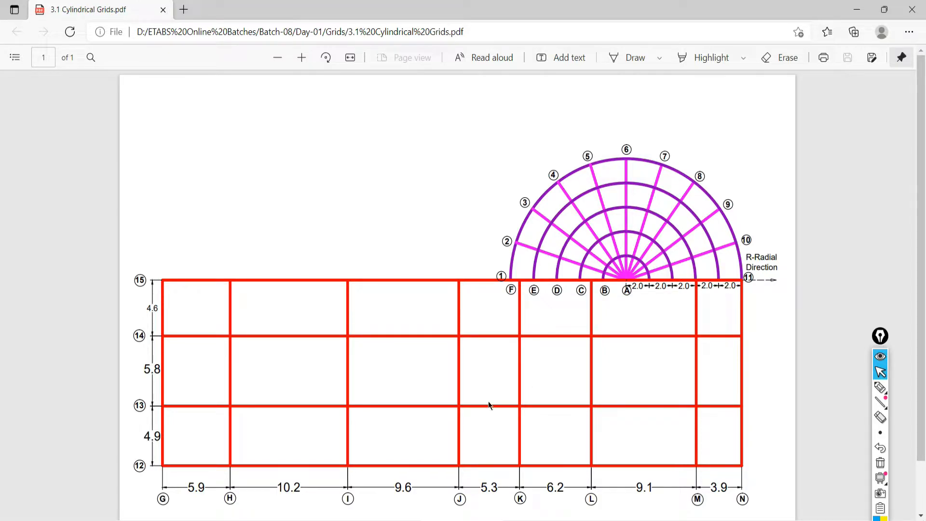
scroll(486, 365, down, 2)
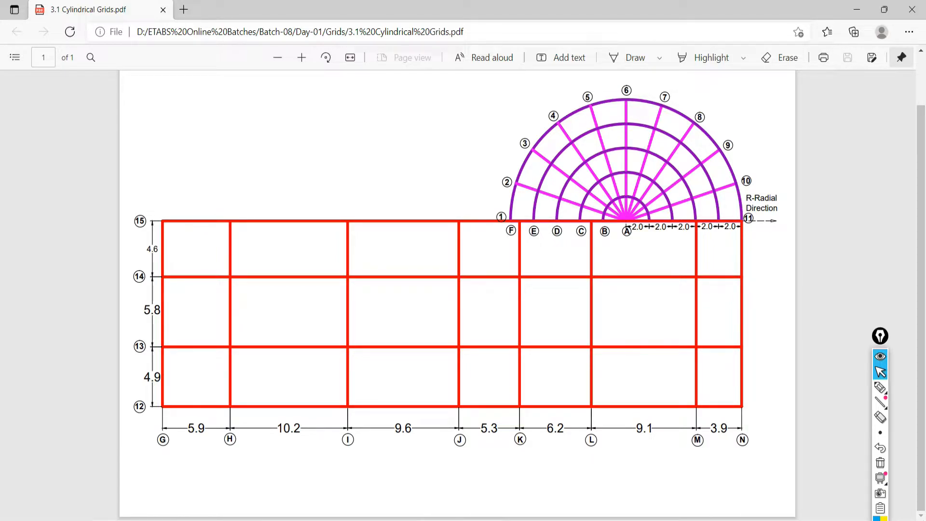
mouse_move(543, 520)
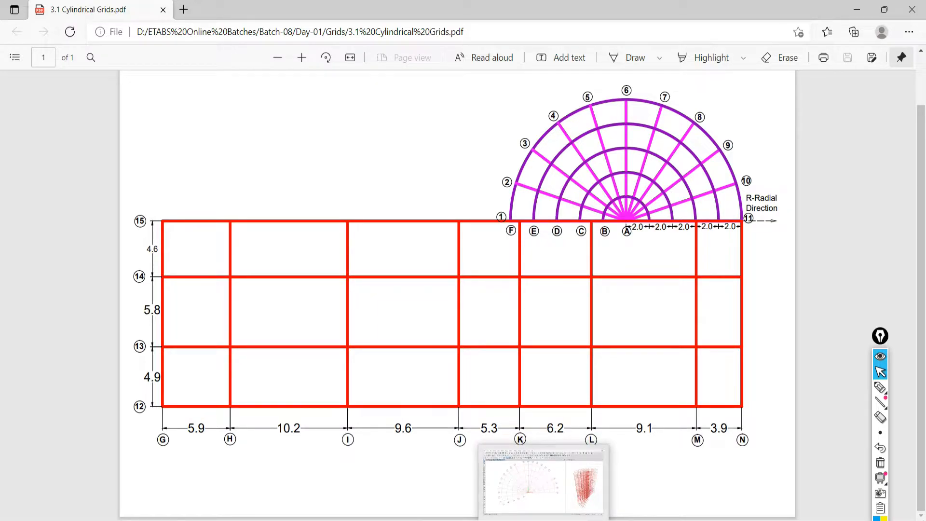
click(133, 519)
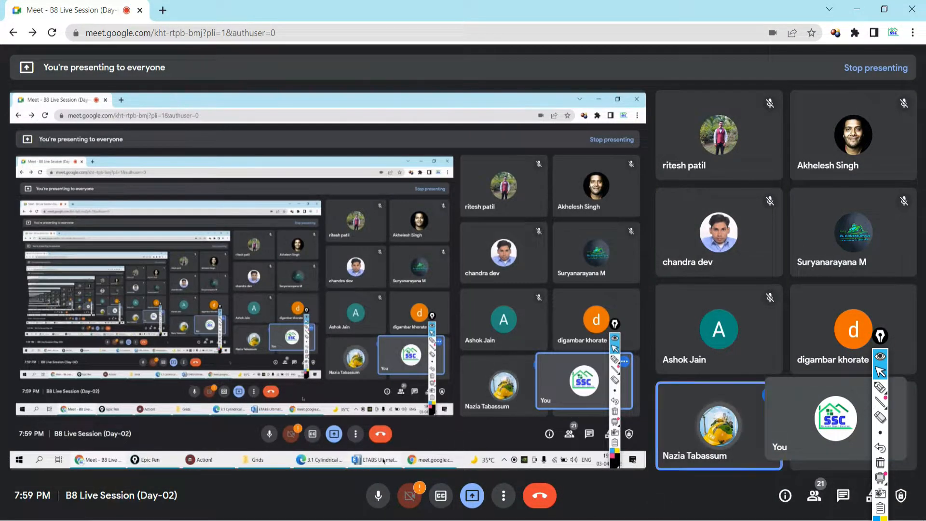
click(452, 520)
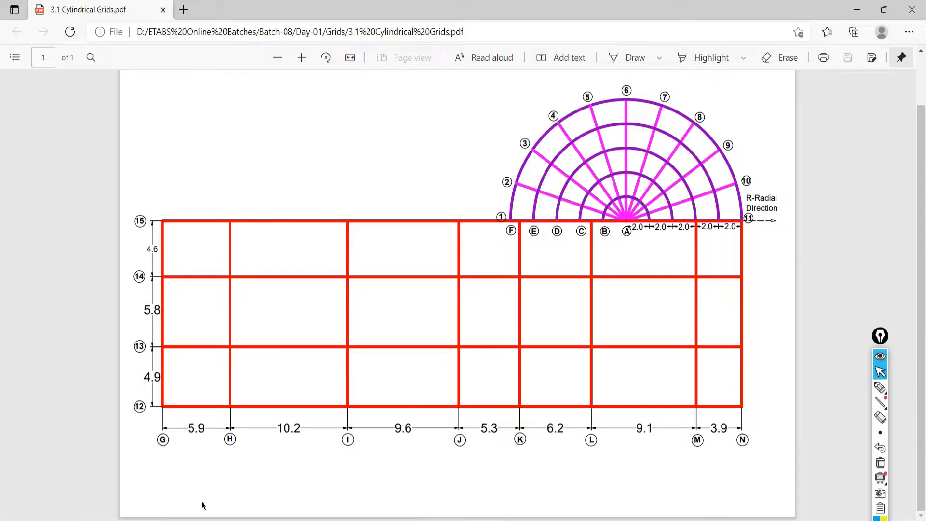
mouse_move(130, 519)
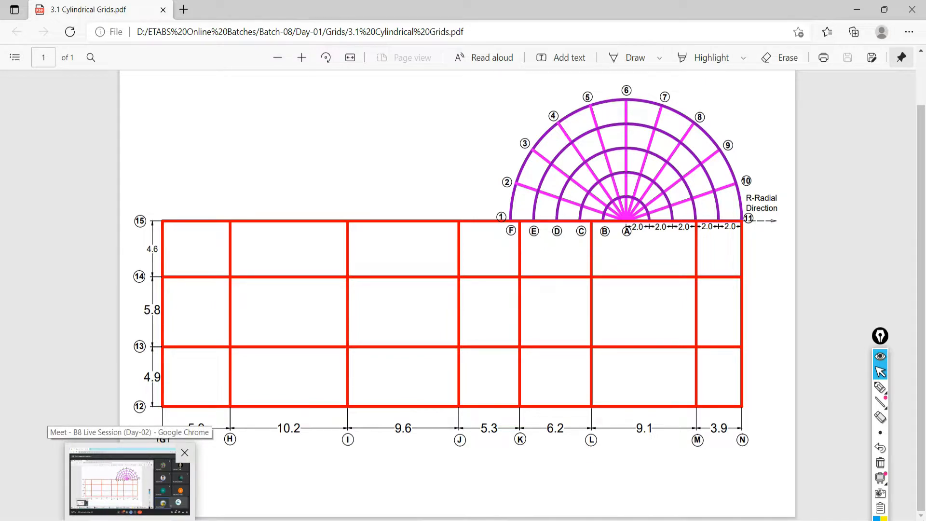
click(130, 519)
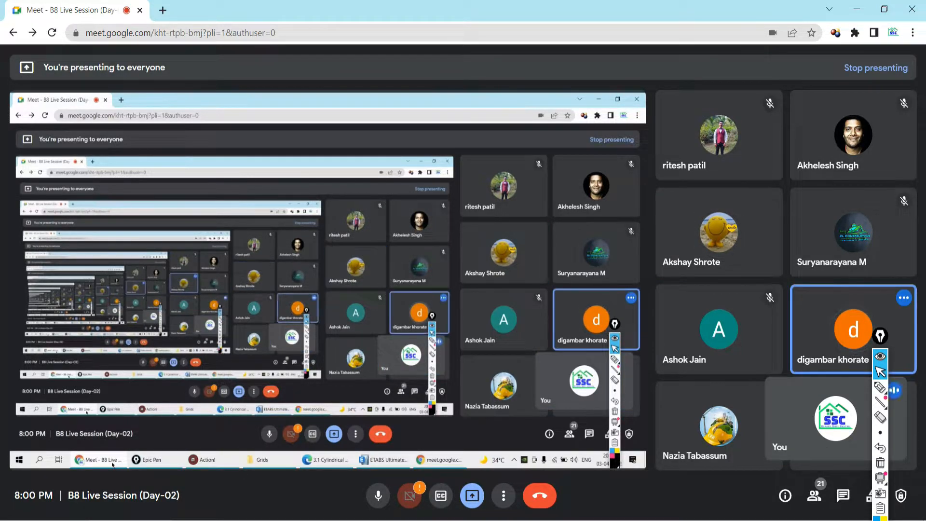
- Switch to ETABS and start a new model without saving the current one, using built-in settings with Metric SI, Indian, IS 800:2007 and IS 456:2000
key(alt+Tab)
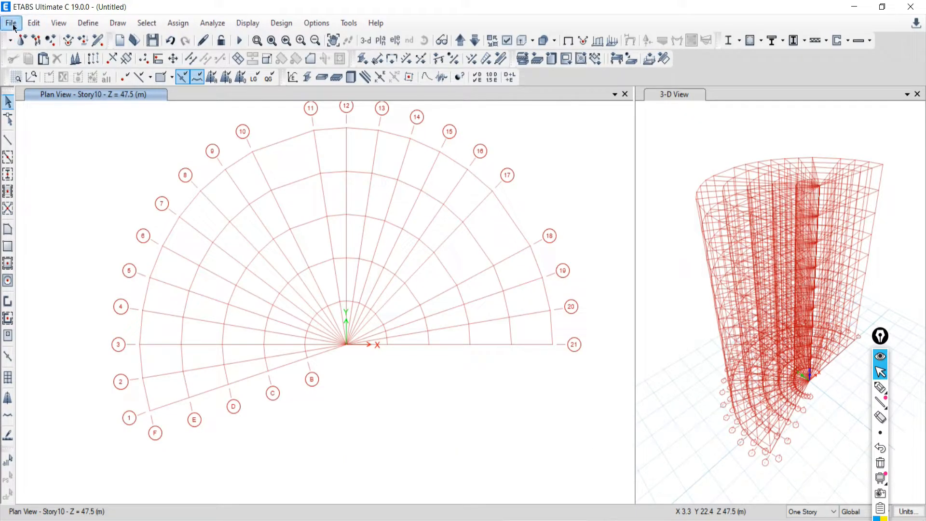
click(10, 23)
click(23, 41)
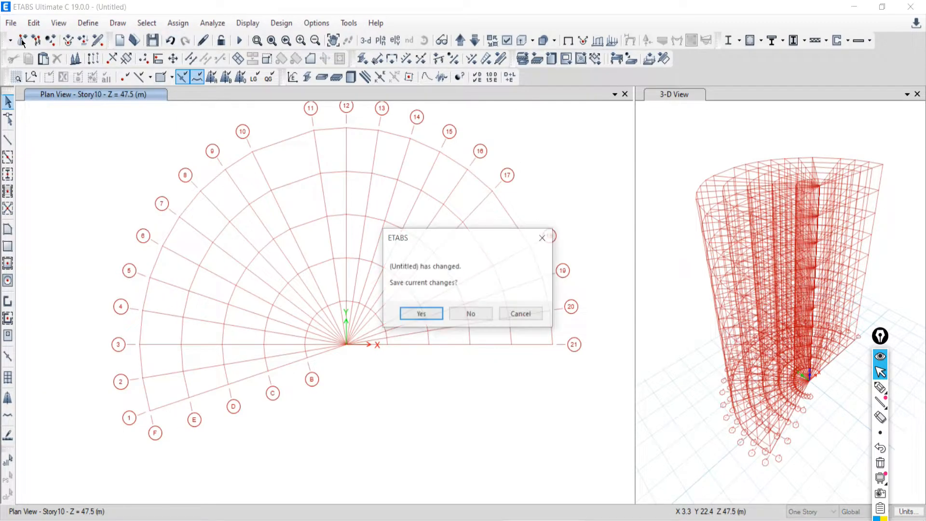
click(471, 314)
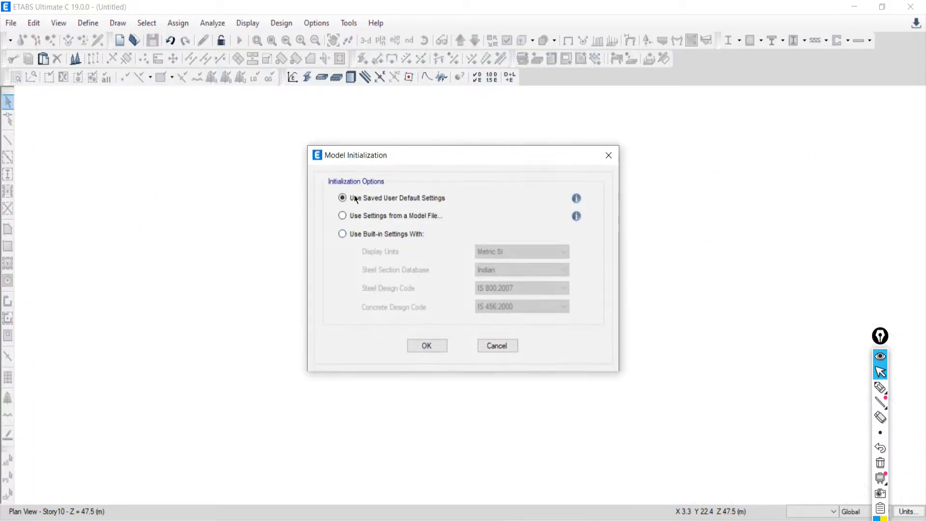
click(361, 237)
click(505, 519)
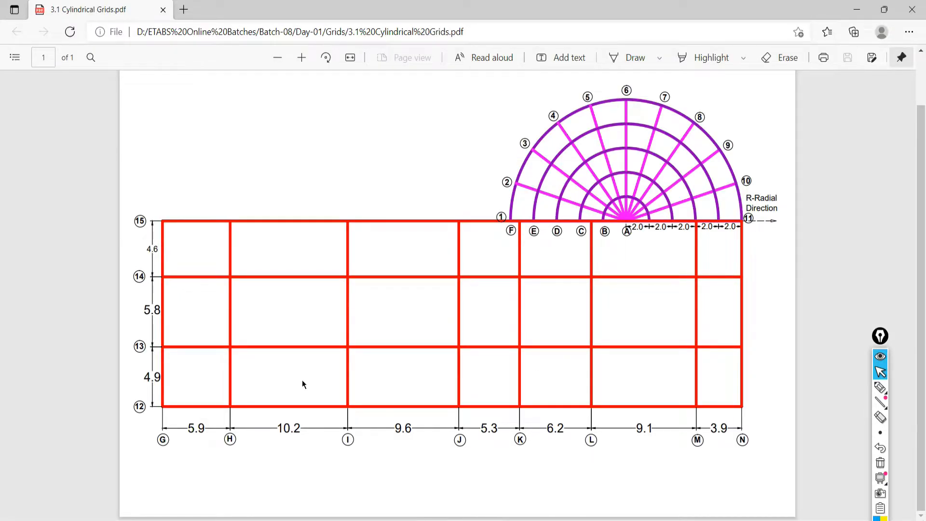
mouse_move(461, 520)
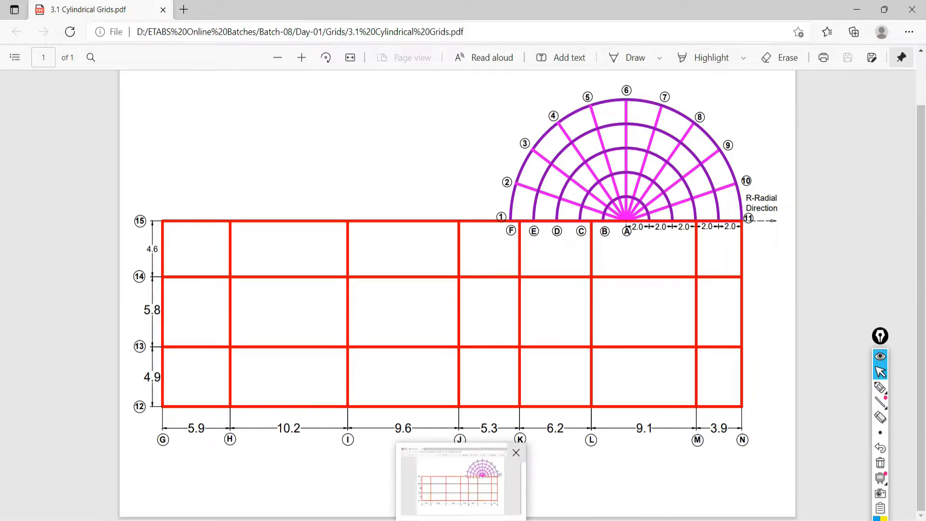
click(461, 520)
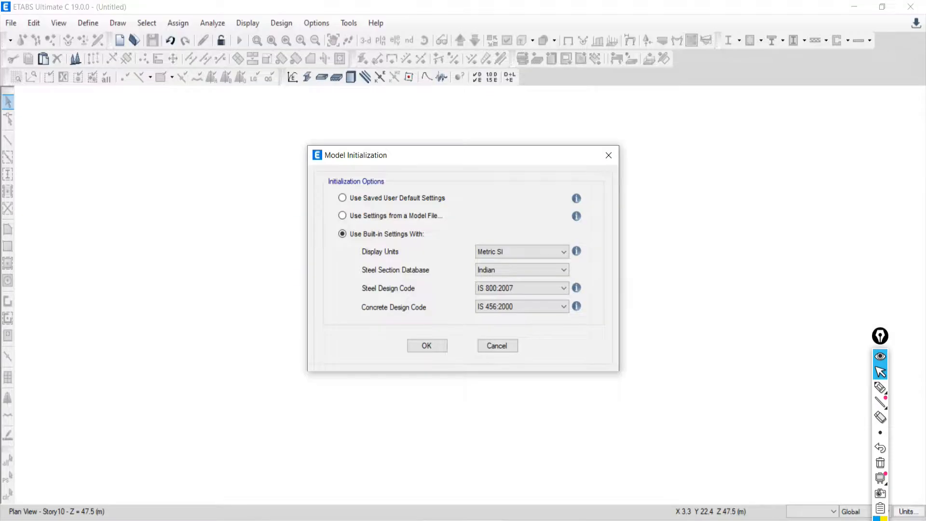
click(424, 347)
- Mark the rectangular grid and circle the cylindrical grid on the 3.1 Cylindrical Grids PDF with the pen, and erase the markup
click(461, 520)
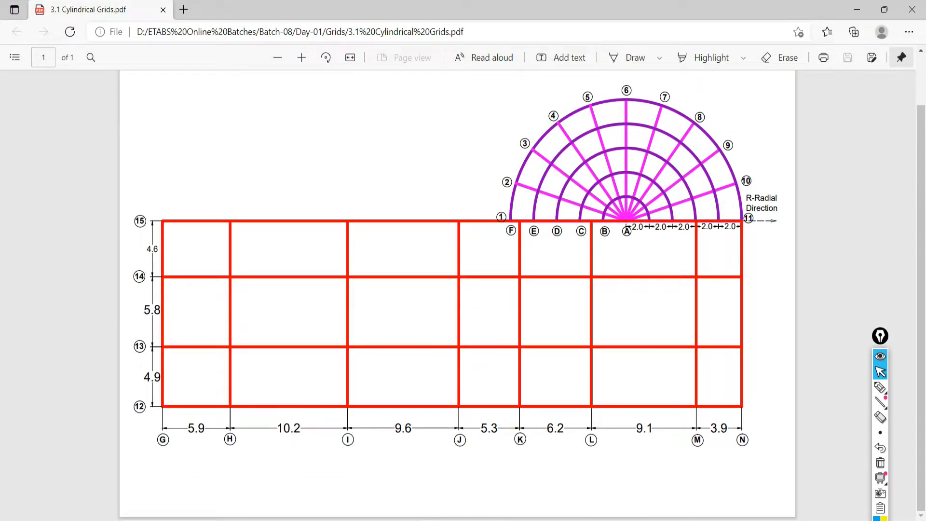
click(461, 520)
click(461, 520)
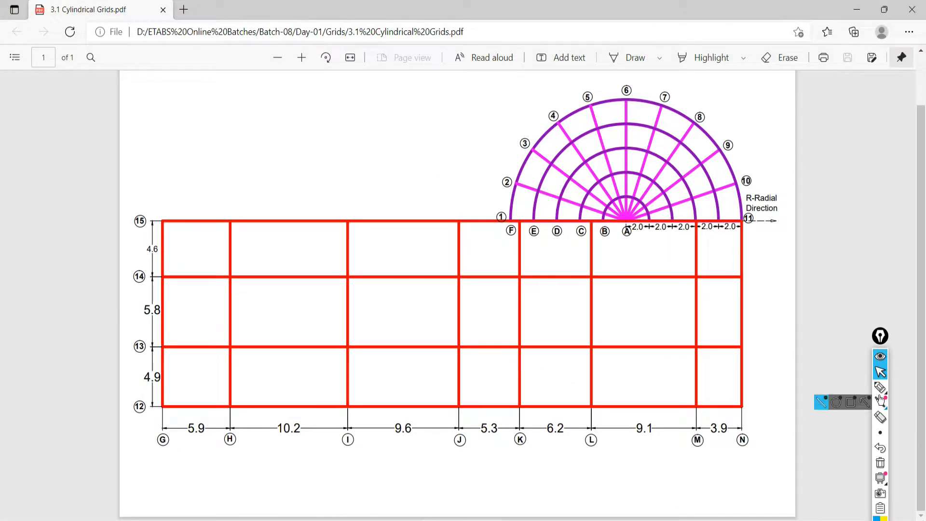
click(880, 387)
mouse_move(130, 231)
mouse_down()
mouse_move(145, 250)
mouse_move(246, 201)
mouse_up()
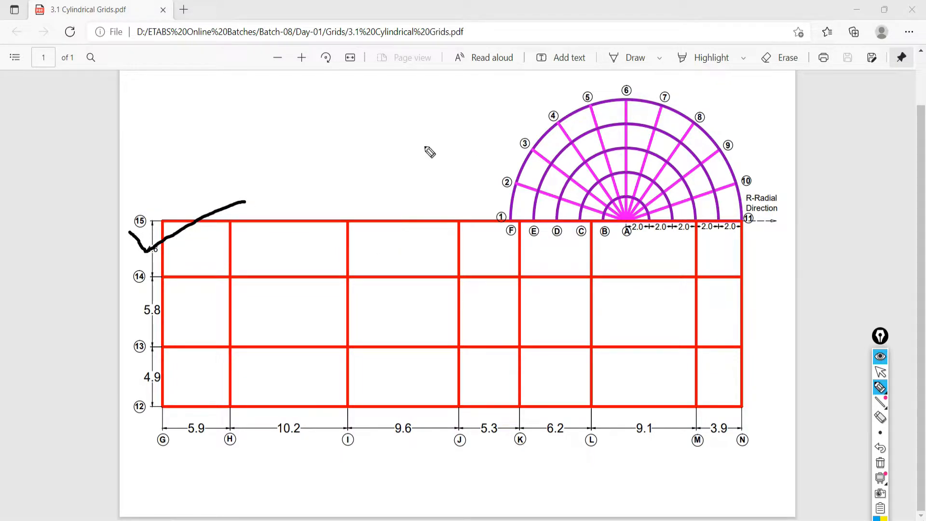
mouse_move(559, 89)
mouse_down()
mouse_move(497, 99)
mouse_move(466, 215)
mouse_move(760, 264)
mouse_move(822, 119)
mouse_move(518, 92)
mouse_up()
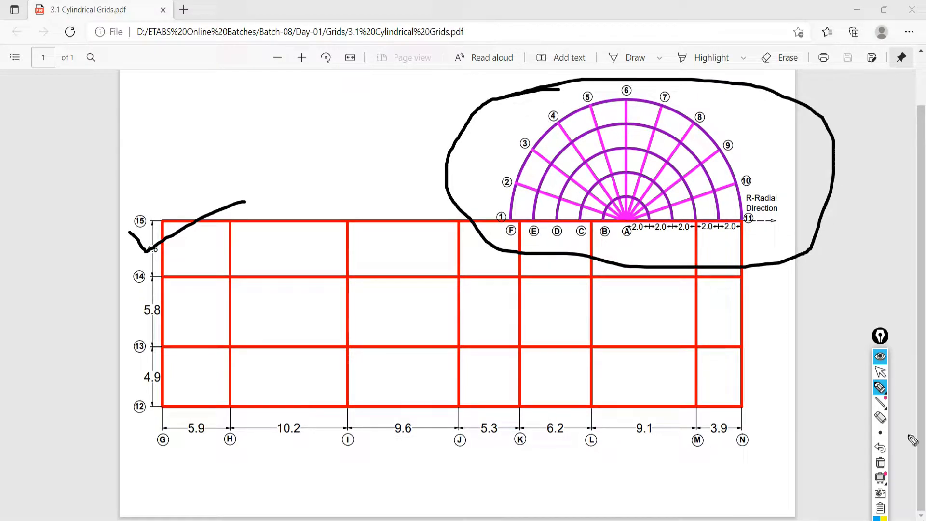
click(880, 371)
key(alt+Tab)
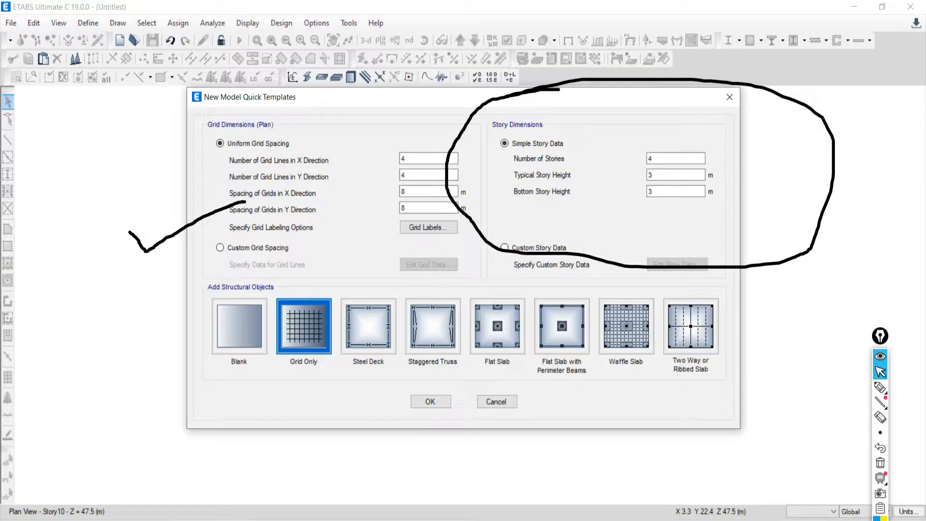
click(879, 463)
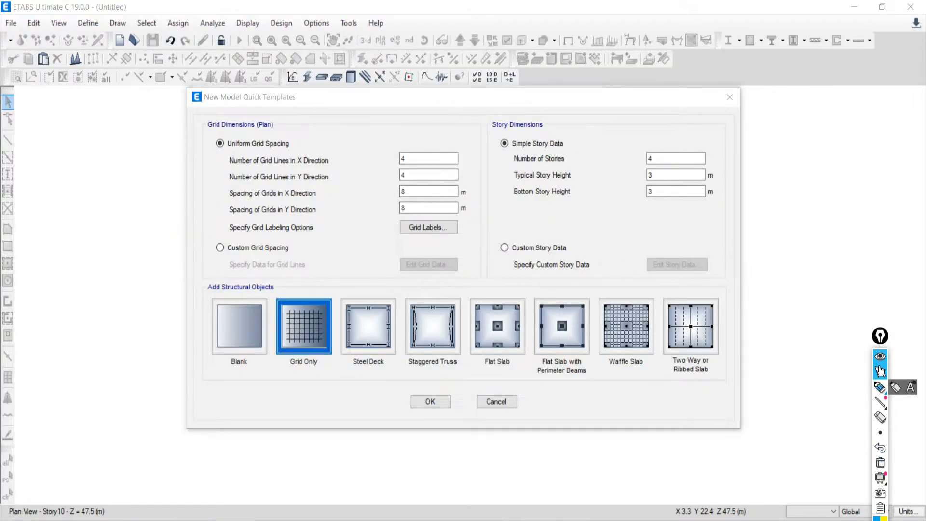
- In the 3.1 Cylindrical Grids PDF, draw a short pen mark above each vertical grid line from G to N
click(461, 517)
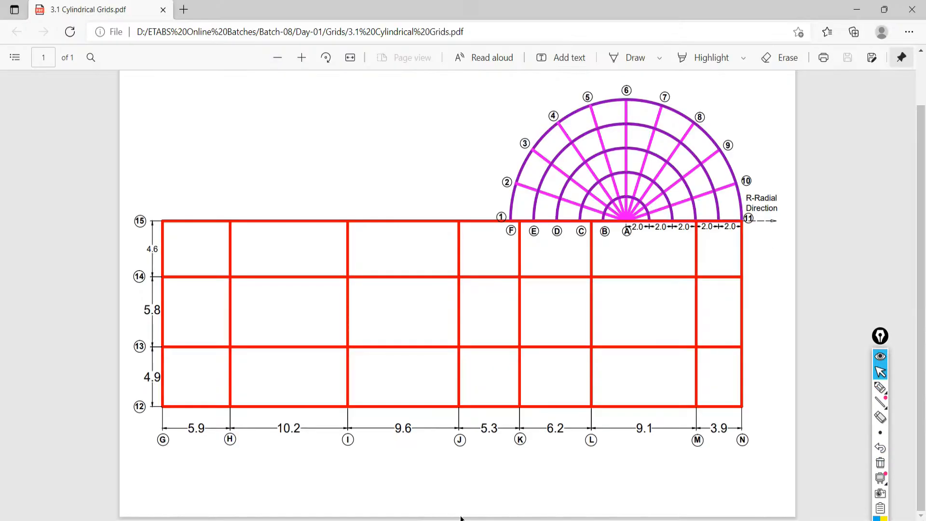
click(879, 389)
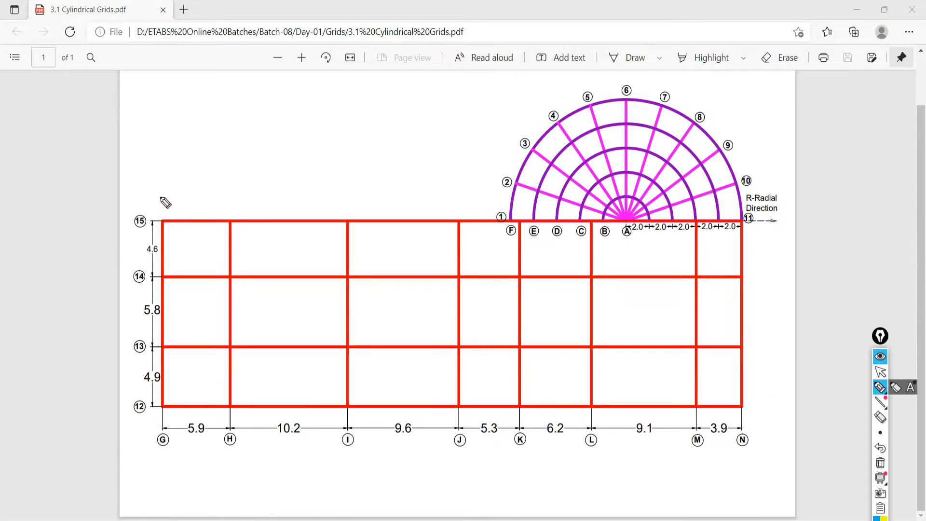
drag(161, 164, 161, 197)
drag(223, 153, 224, 200)
drag(358, 159, 357, 195)
drag(464, 171, 464, 199)
drag(529, 193, 524, 223)
drag(584, 195, 586, 219)
drag(696, 194, 701, 227)
drag(749, 179, 748, 221)
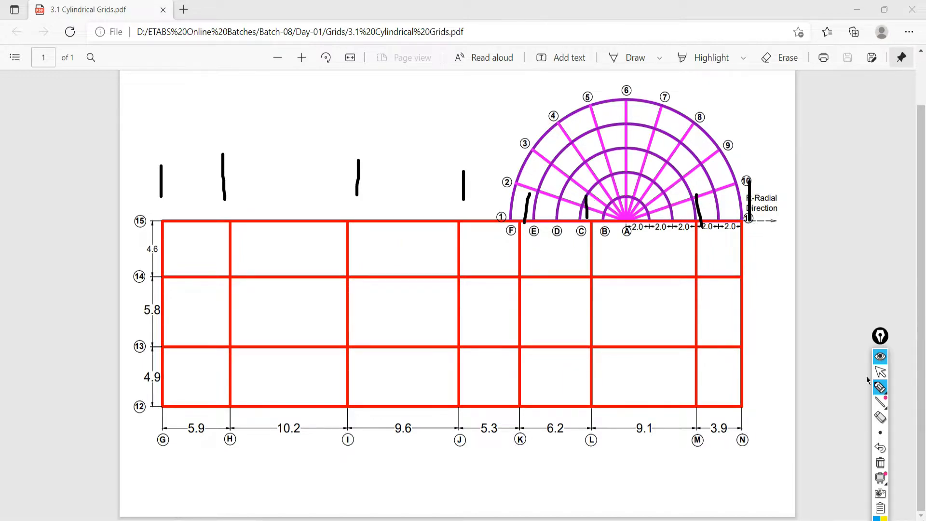
click(880, 372)
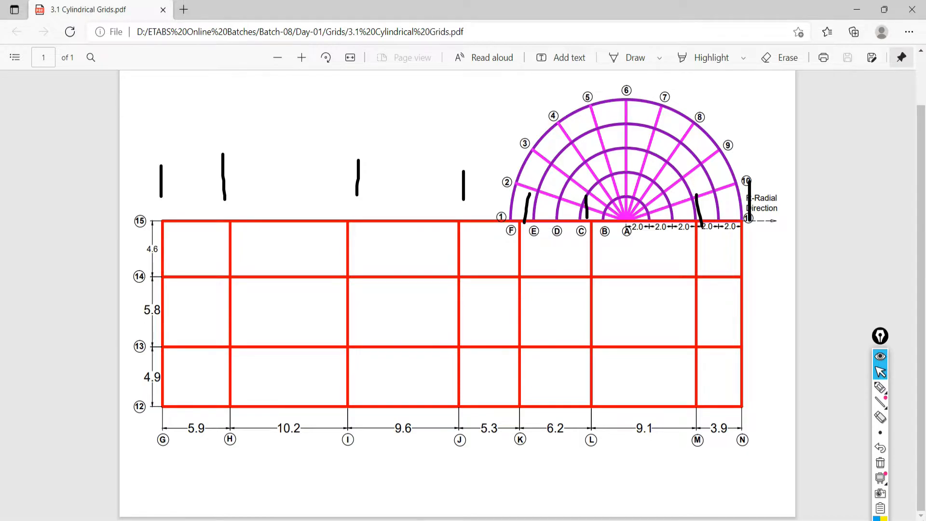
- Set the number of grid lines in the X direction to 8 in ETABS, check it against the PDF, and erase the pen marks
key(alt+Tab)
click(386, 154)
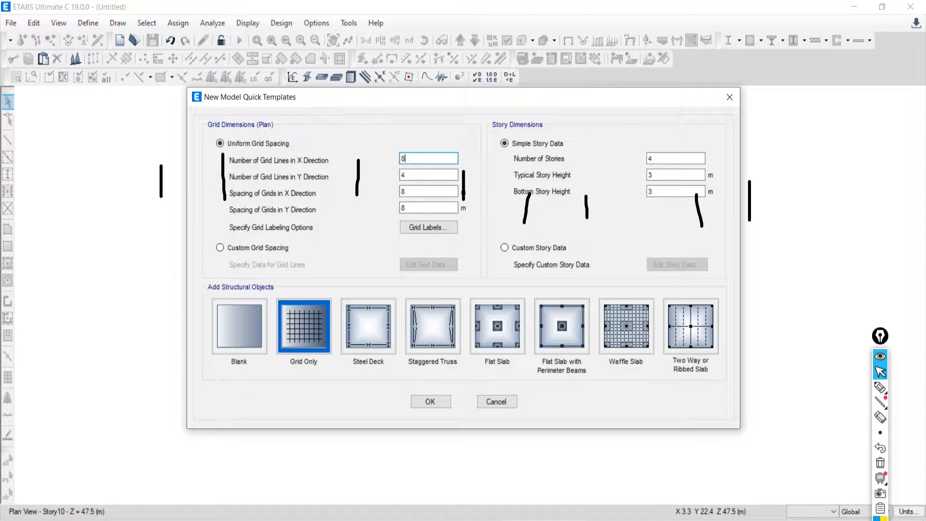
key(alt+Tab)
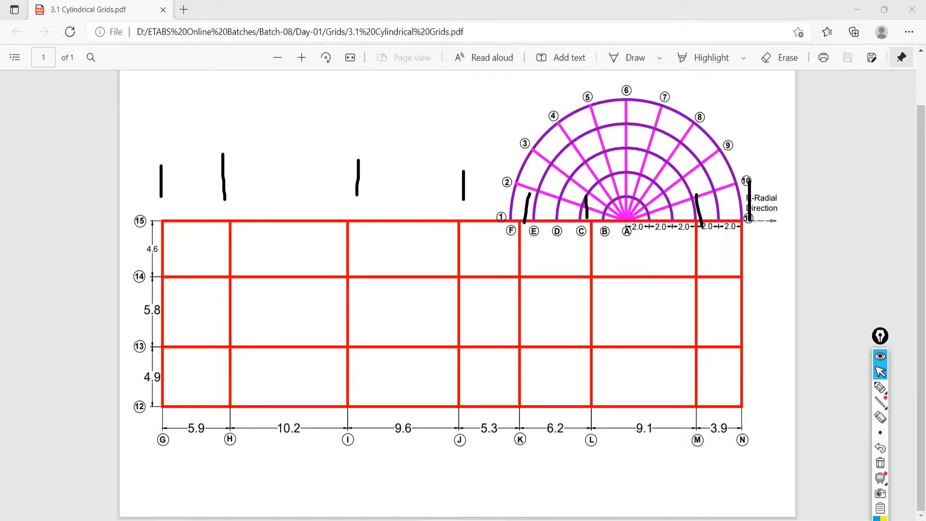
key(alt+Tab)
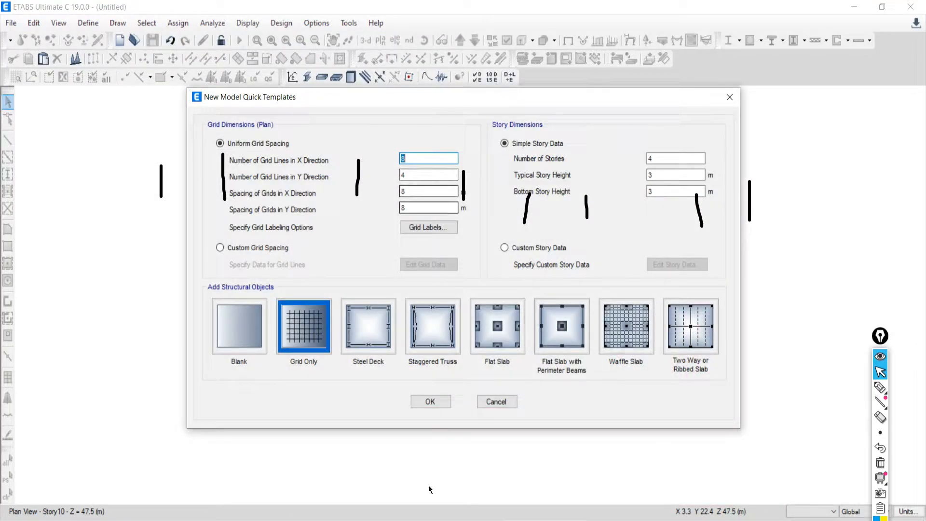
key(alt+Tab)
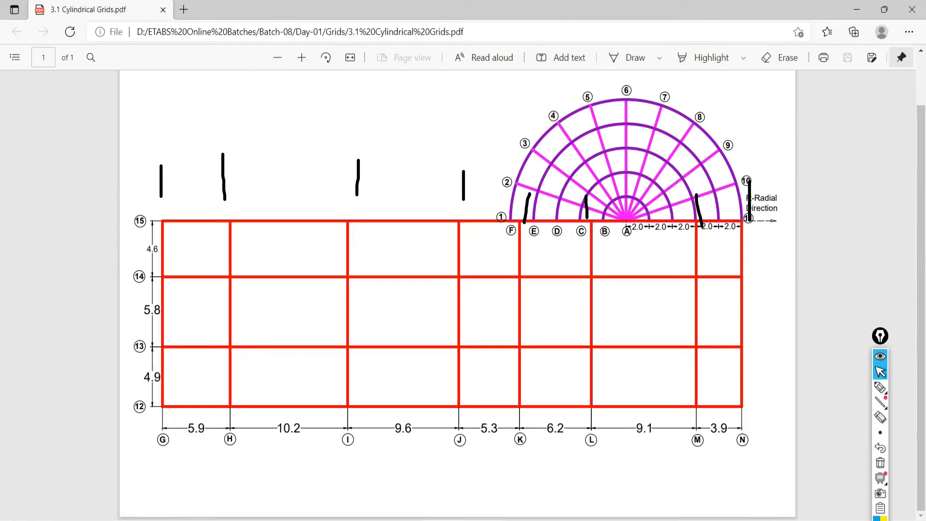
click(880, 464)
click(488, 478)
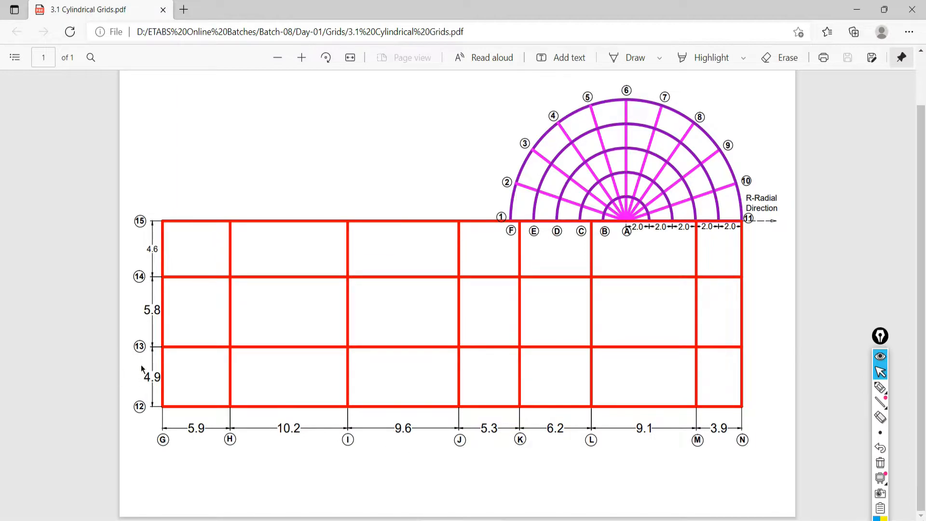
- Choose custom grid spacing for the new ETABS model, open its grid data, and display the grid data as spacing
key(alt+Tab)
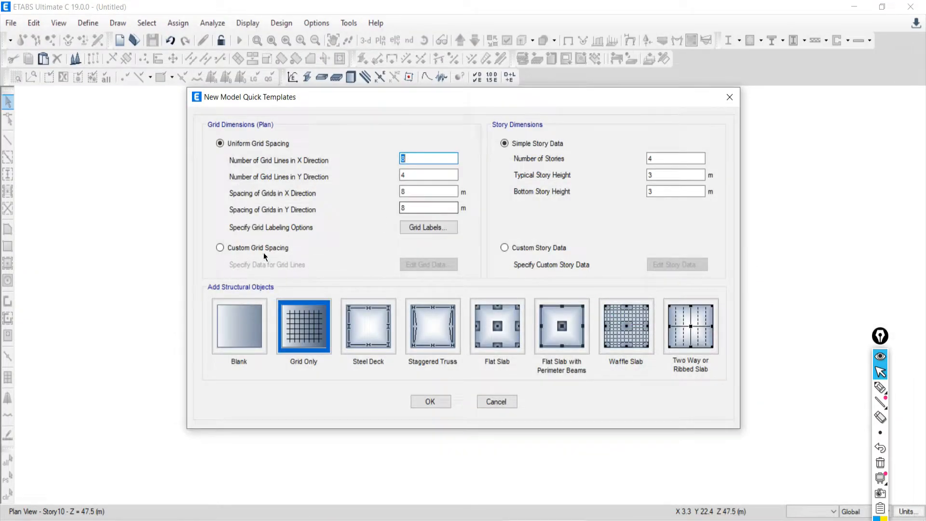
click(225, 250)
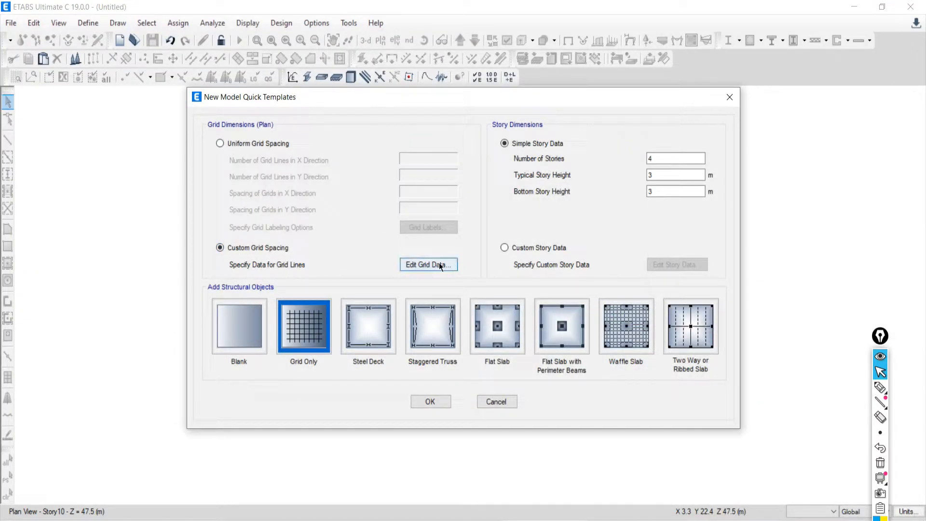
click(420, 268)
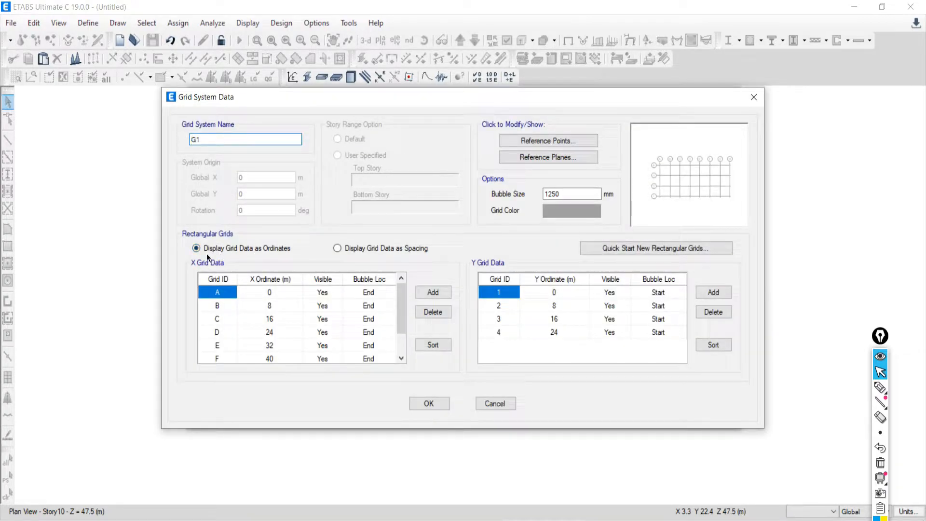
click(336, 248)
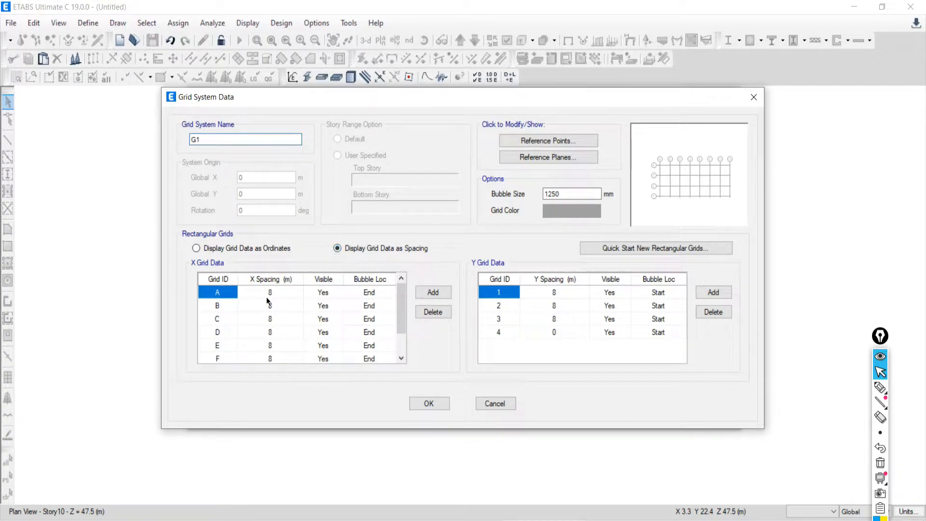
- Following the PDF dimensions, set the X spacing of grid A to 5.9 m and grid B to 10.2 m
key(alt+Tab)
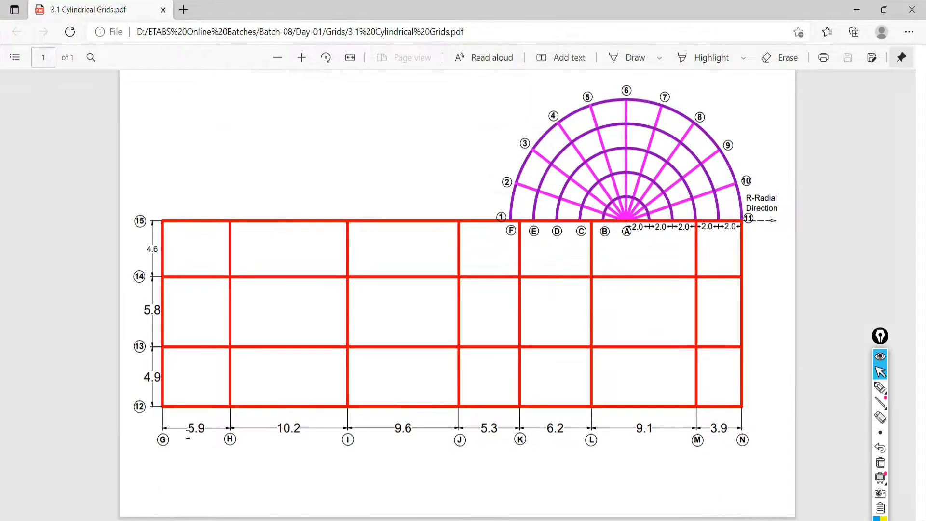
key(alt+Tab)
click(272, 293)
text(5.9)
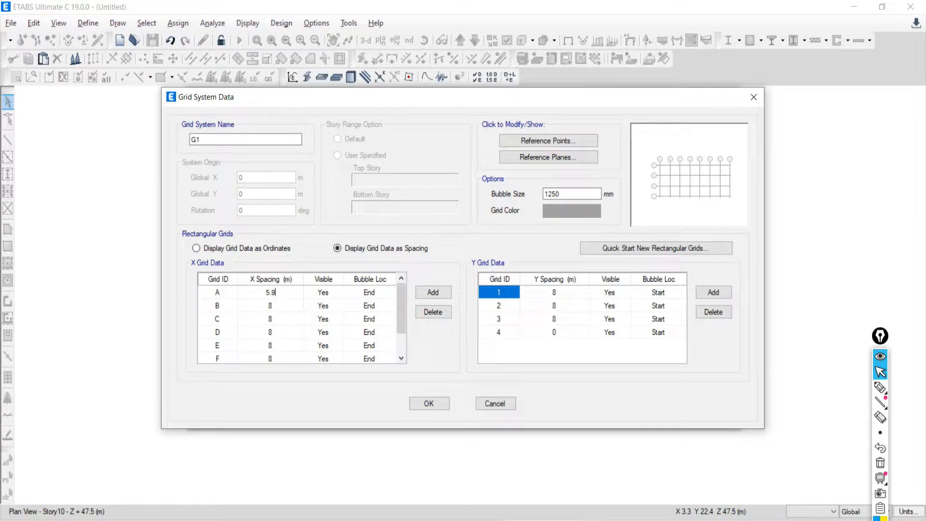
key(Return)
text(10.2)
key(Return)
- Check the PDF dimensions and set the X spacing of grid C to 9.6 m and grid D to 5.3 m
key(alt+Tab)
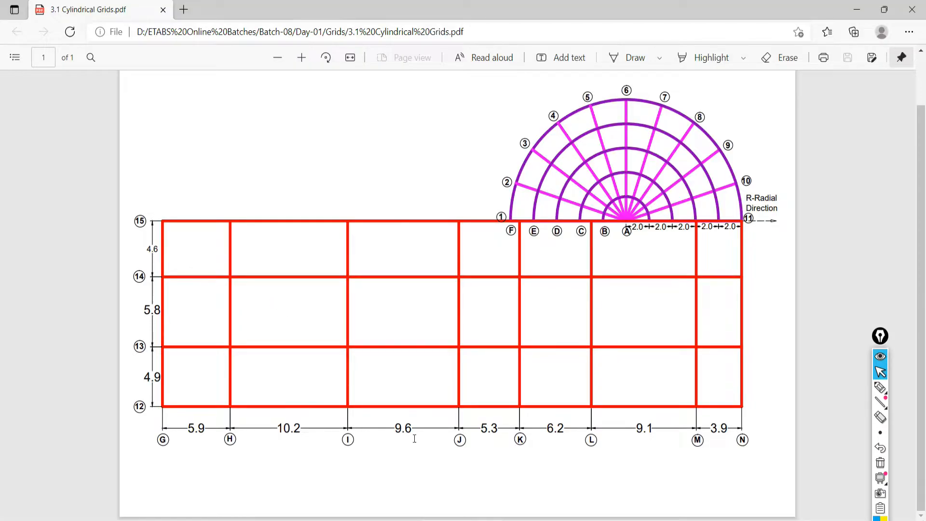
key(alt+Tab)
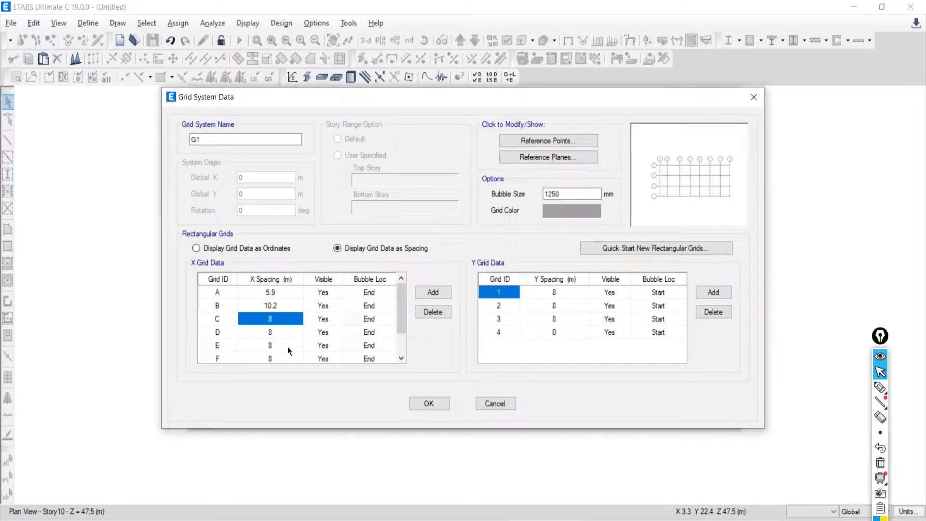
text(9.6)
key(Return)
text(5.)
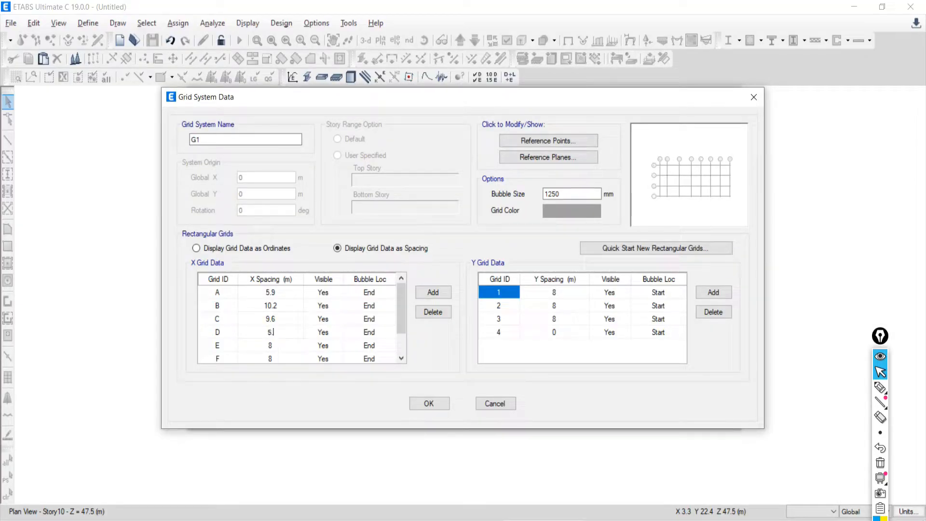
text(3)
key(Return)
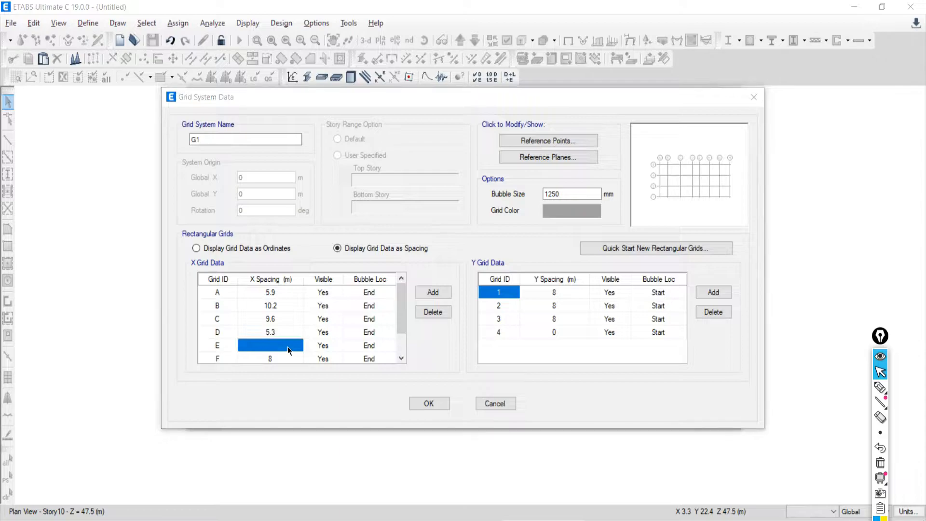
- Set the X spacing of grid E to 6.2 m and grid F to 9.1 m, consulting the PDF dimensions
key(alt+Tab)
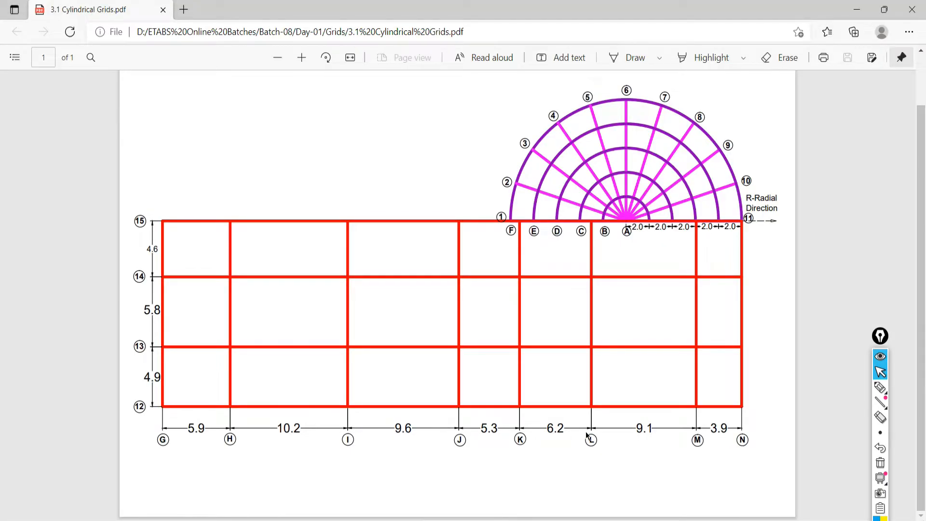
key(alt+Tab)
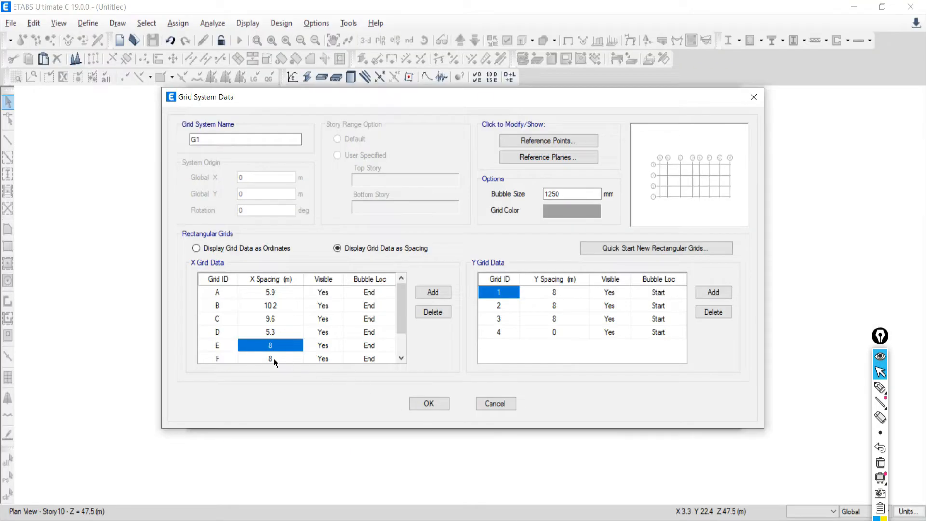
text(6.2)
key(Return)
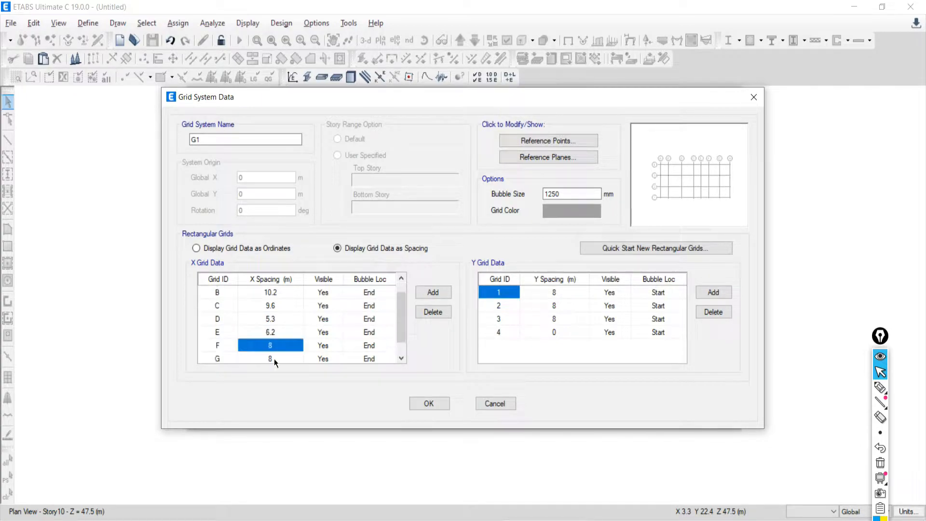
key(BackSpace)
text(9.1)
key(Return)
key(alt+Tab)
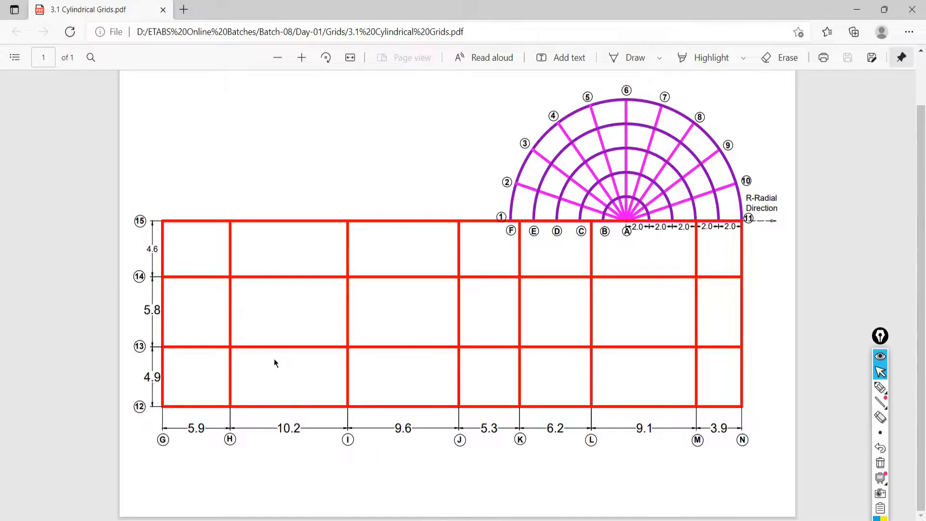
- Set the X spacing of grid G to 3.9 m, as dimensioned in the PDF
key(alt+Tab)
key(BackSpace)
text(3.9)
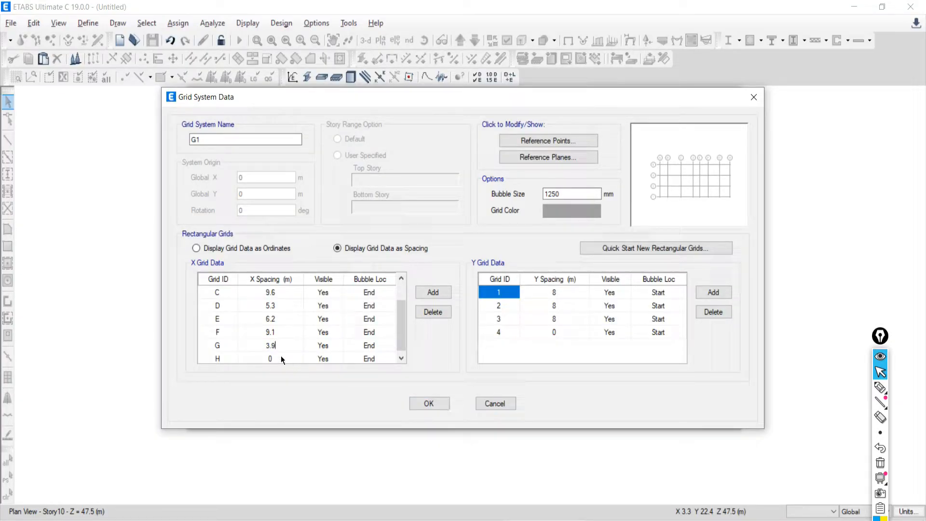
click(267, 357)
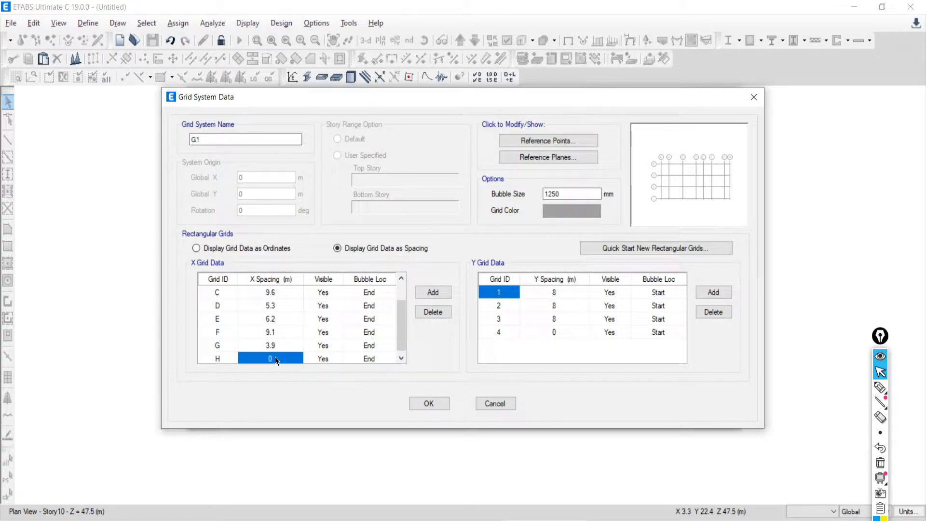
scroll(275, 357, down, 1)
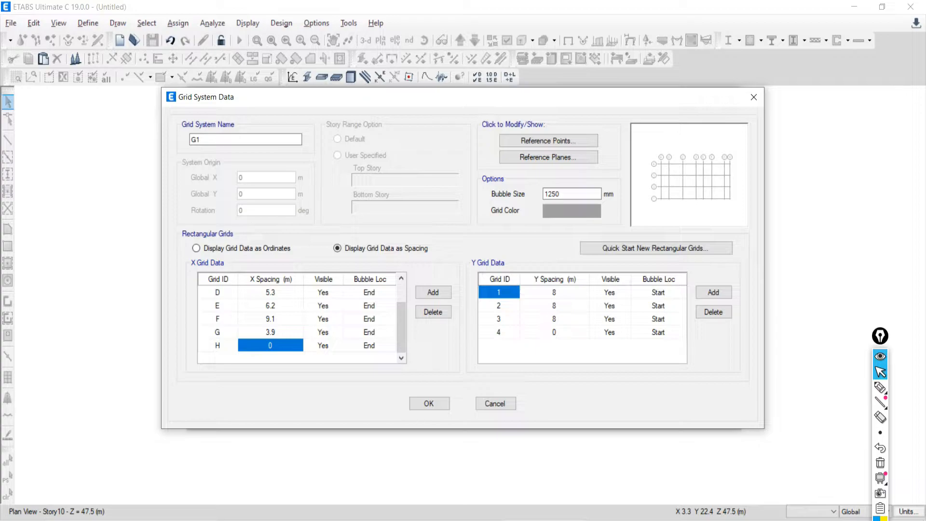
- Following the PDF dimensions, set the Y spacing of grid 1 to 4.9 m, grid 2 to 5.8 m and grid 3 to 4.6 m
key(alt+Tab)
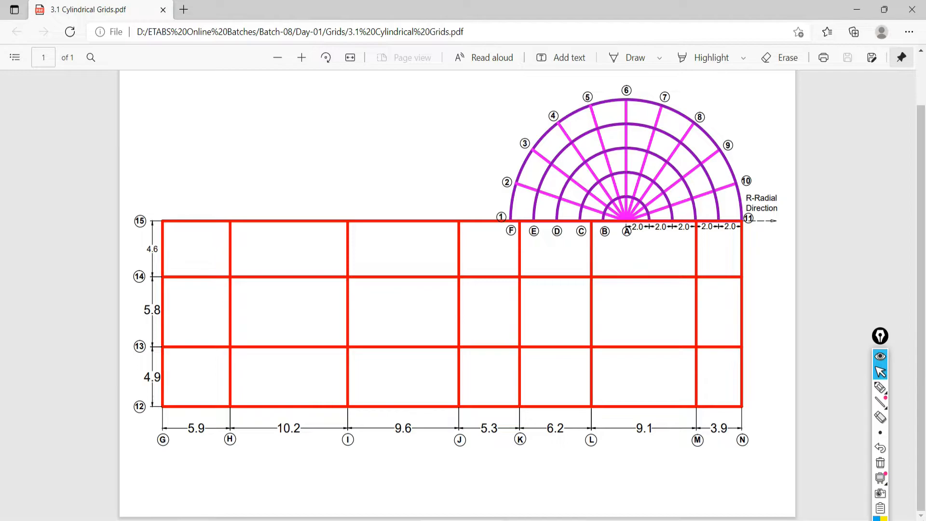
key(alt+Tab)
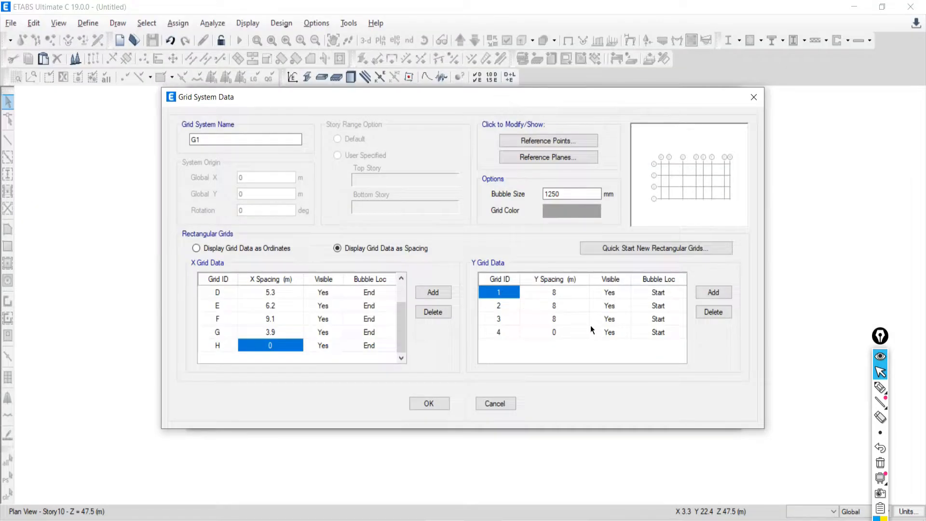
click(567, 291)
text(4.)
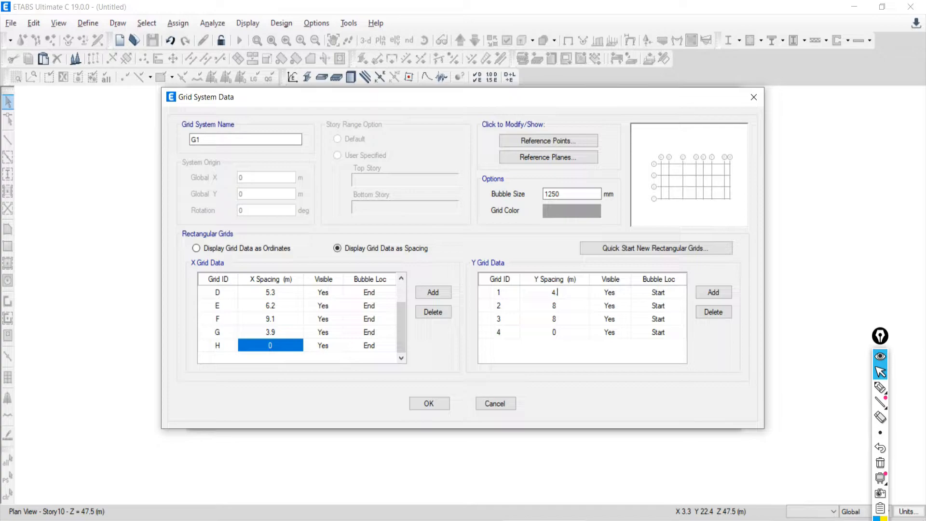
text(9)
key(Return)
text(5.8)
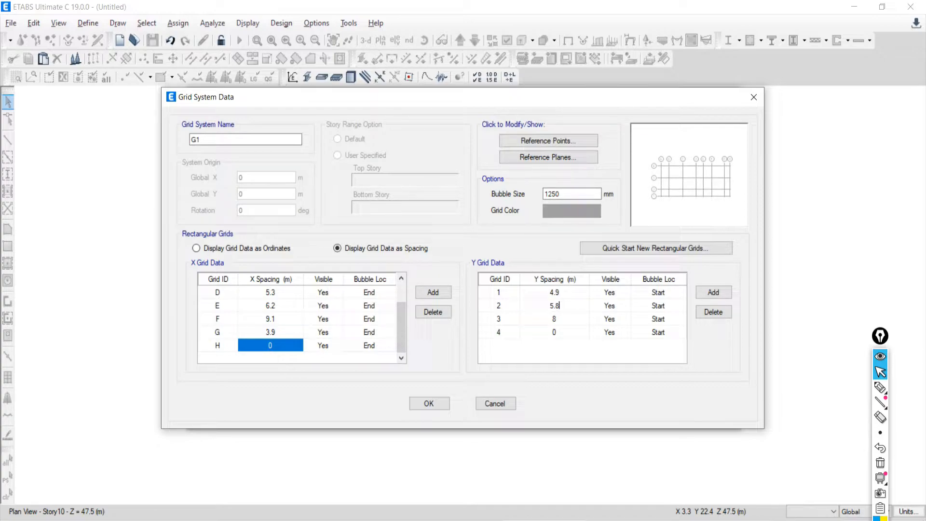
key(Return)
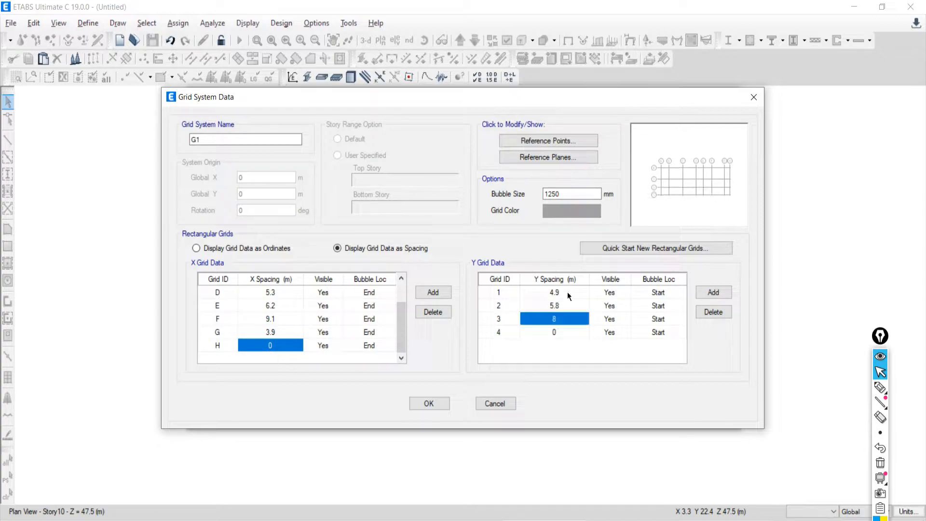
text(4.6)
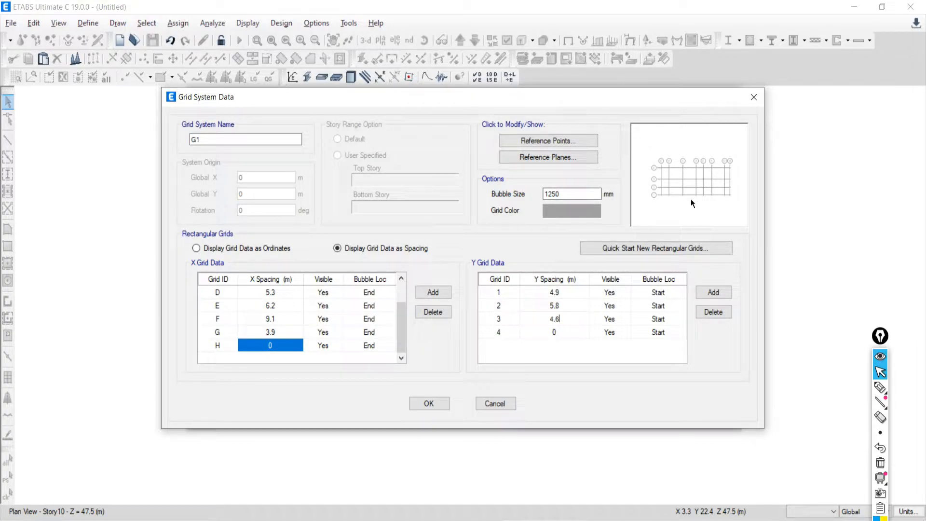
- Circle the grid preview with the screen annotation pen
click(880, 387)
mouse_move(659, 149)
mouse_down()
mouse_move(635, 155)
mouse_move(770, 230)
mouse_move(743, 139)
mouse_move(657, 141)
mouse_up()
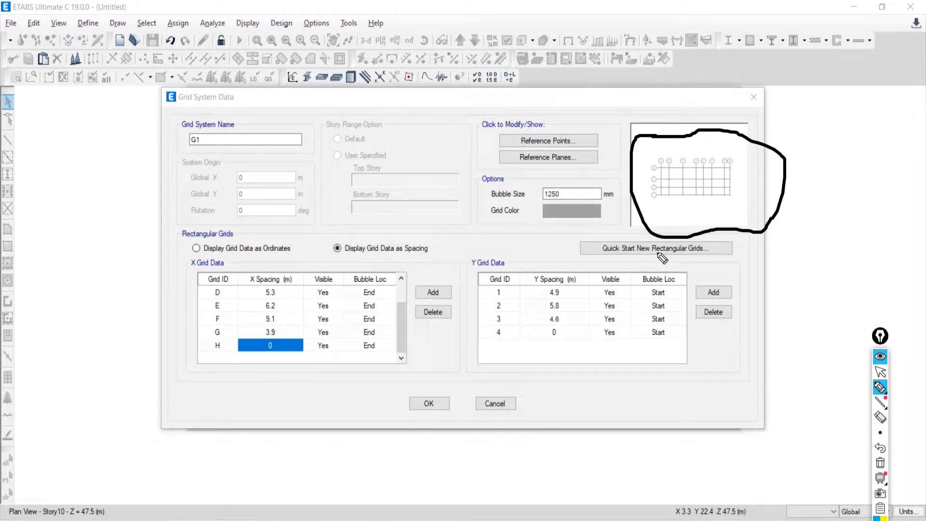
click(879, 373)
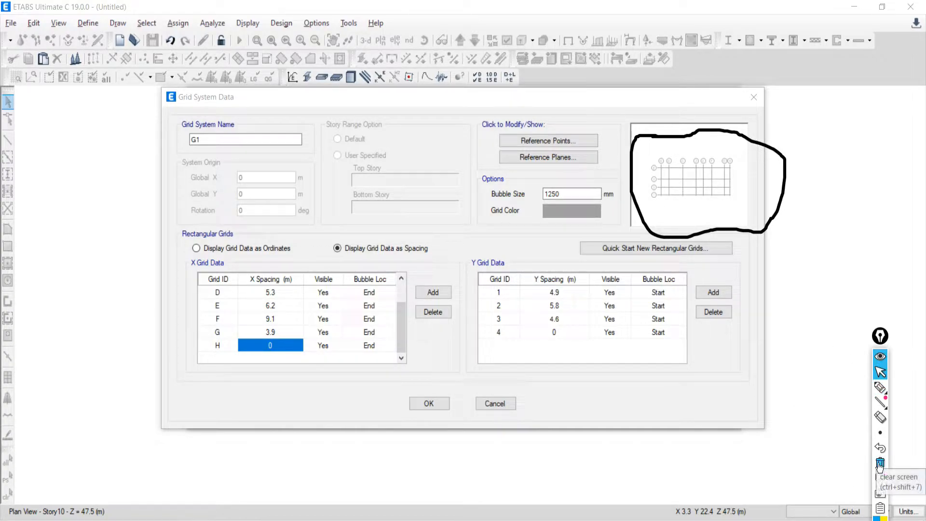
- Try a Y spacing of 14 m for grid 3 and restore it to 4.6 m
click(550, 319)
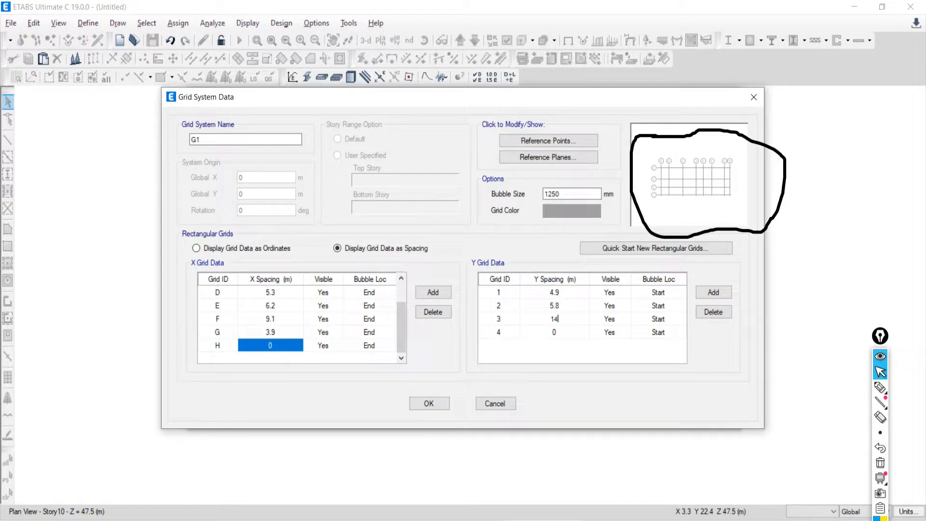
text(14)
key(Return)
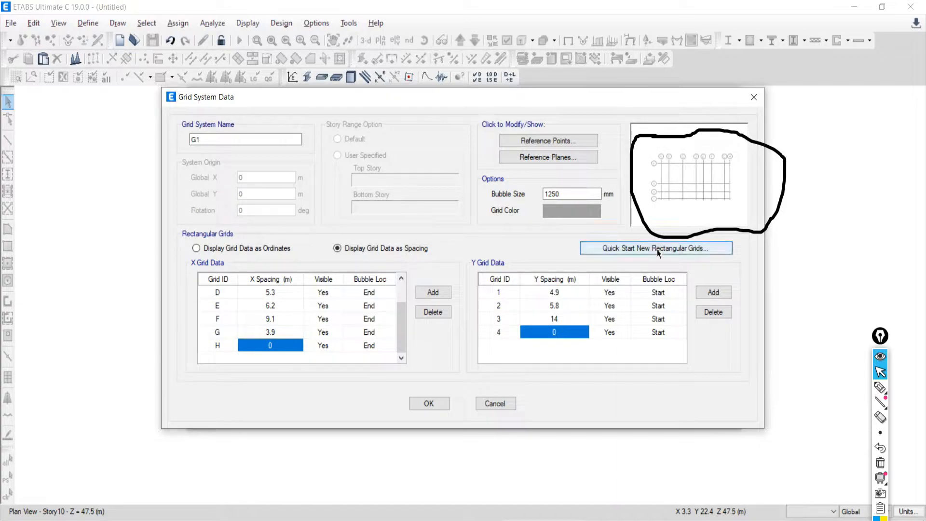
click(560, 322)
text(4)
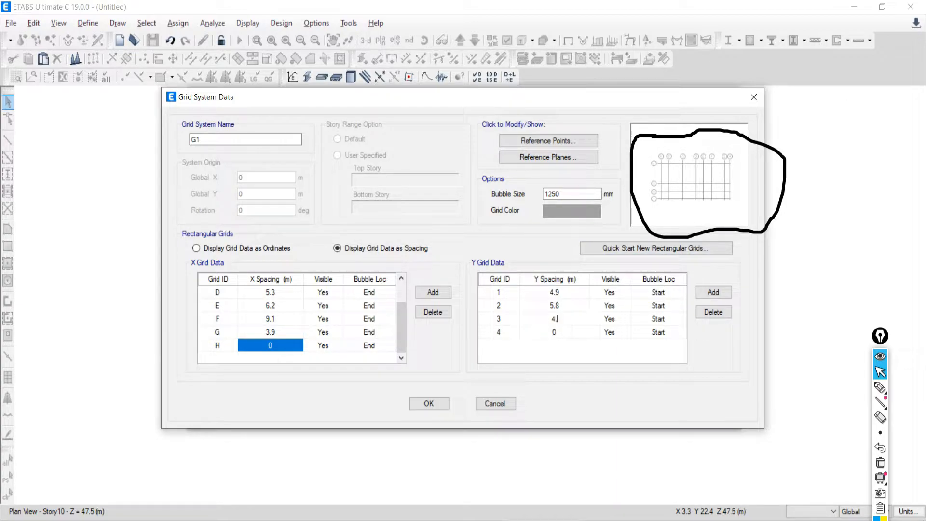
key(Return)
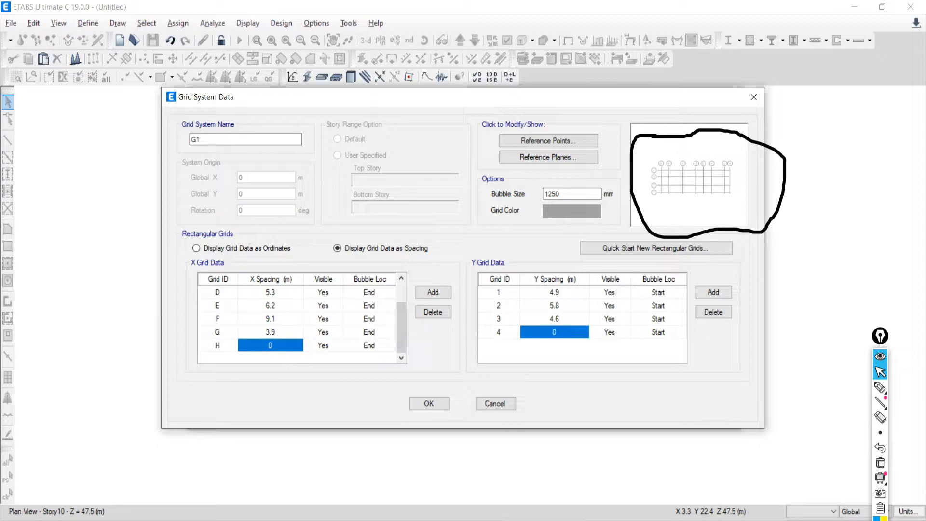
- Set the grid color to dark gray with RGB 88, 88, 88, accept the grid data and clear the annotation
click(553, 210)
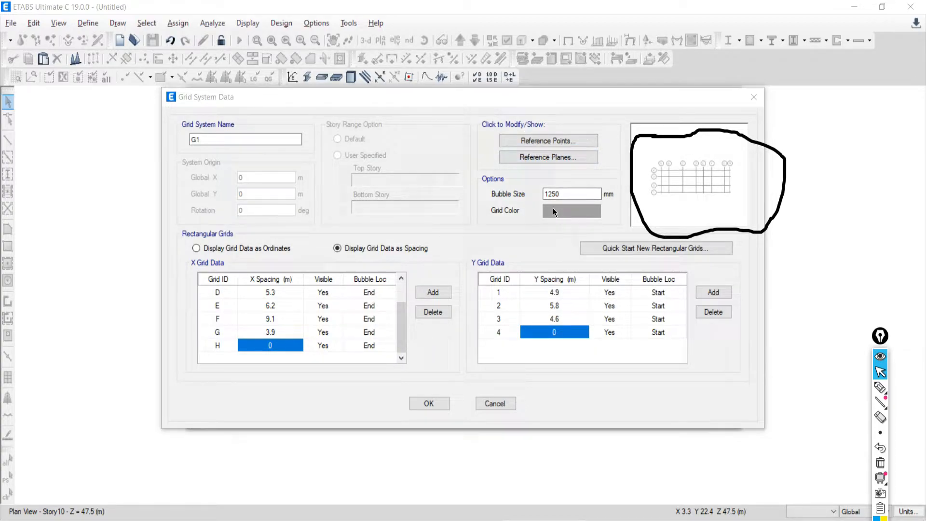
drag(579, 170, 581, 204)
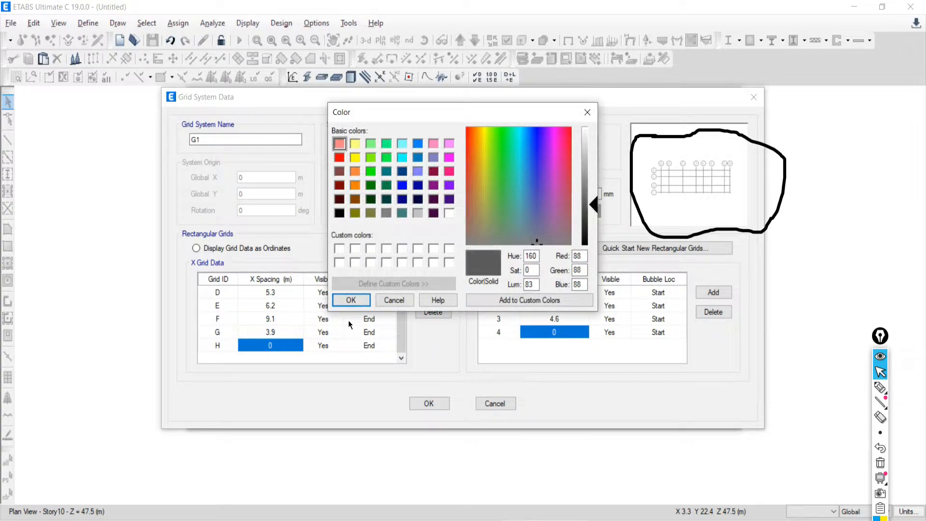
click(351, 300)
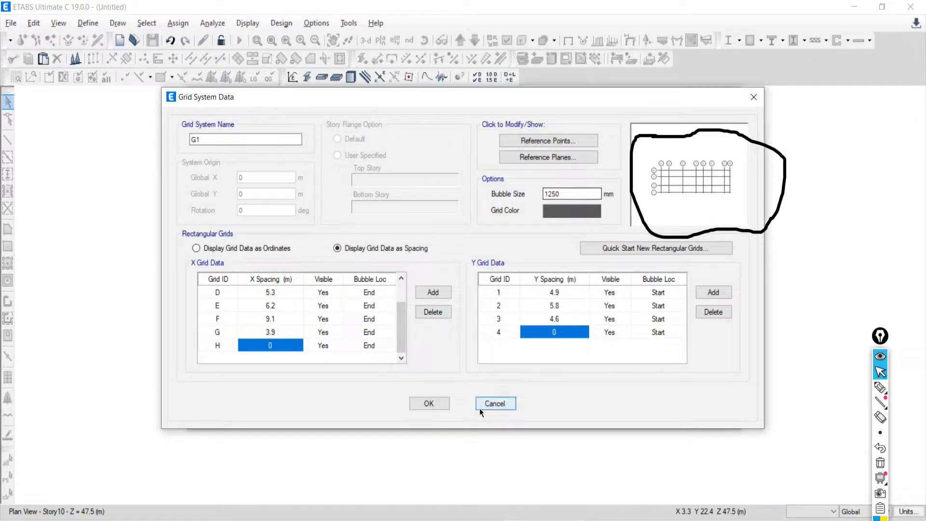
click(427, 403)
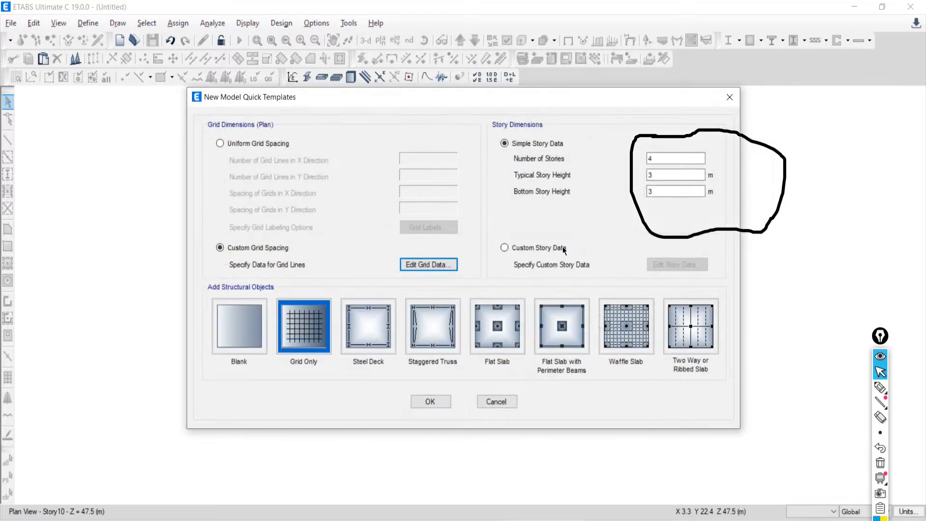
click(880, 463)
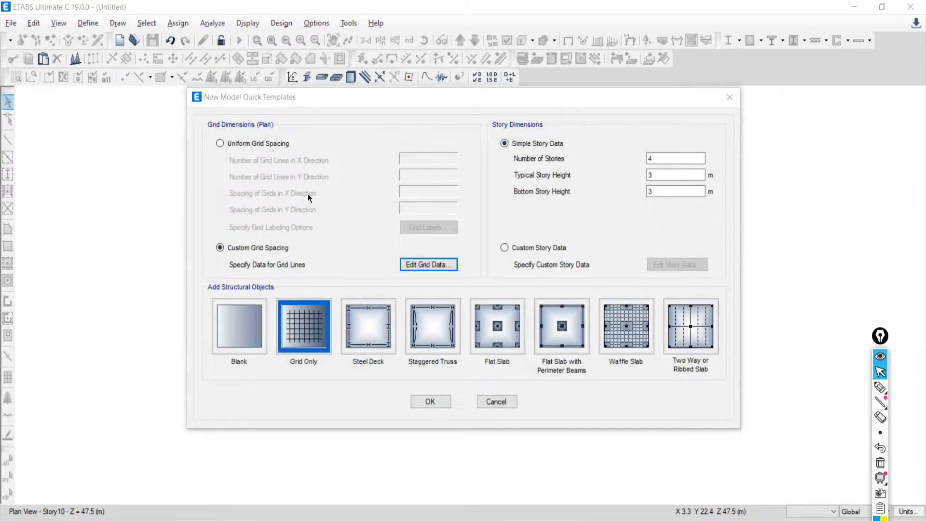
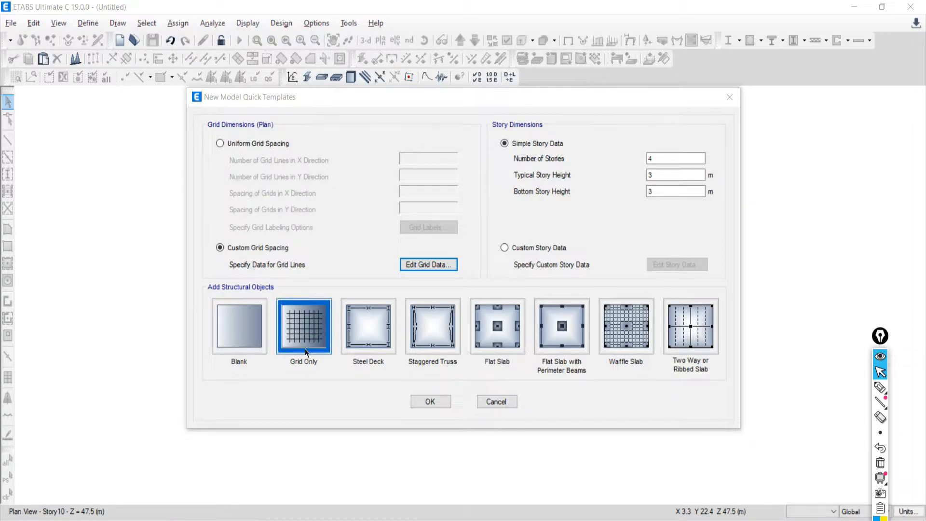
- Create the model from the Grid Only template and close the 3-D view, keeping only the plan view
click(303, 328)
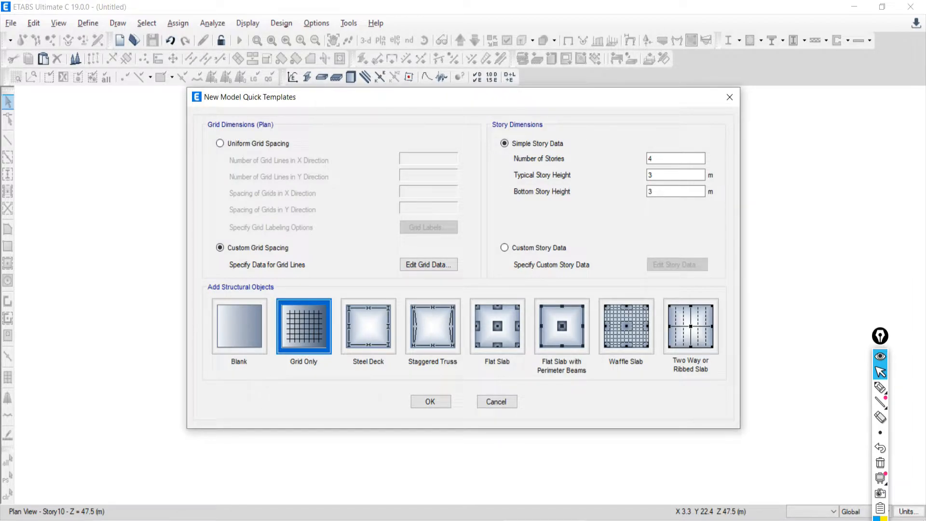
click(139, 520)
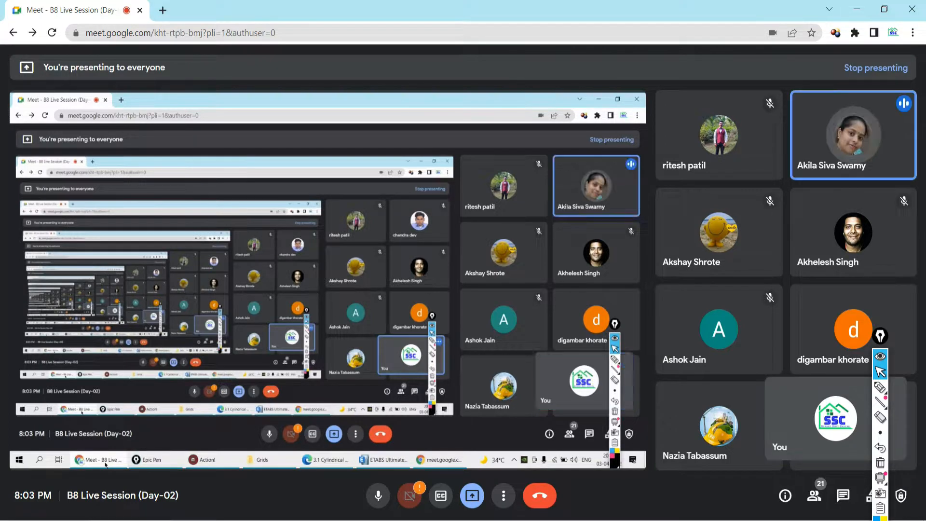
click(138, 520)
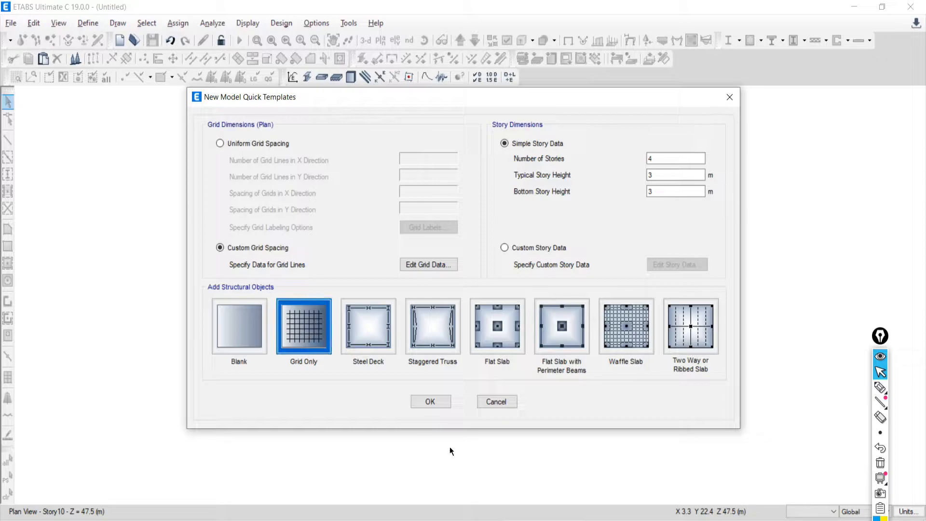
click(433, 402)
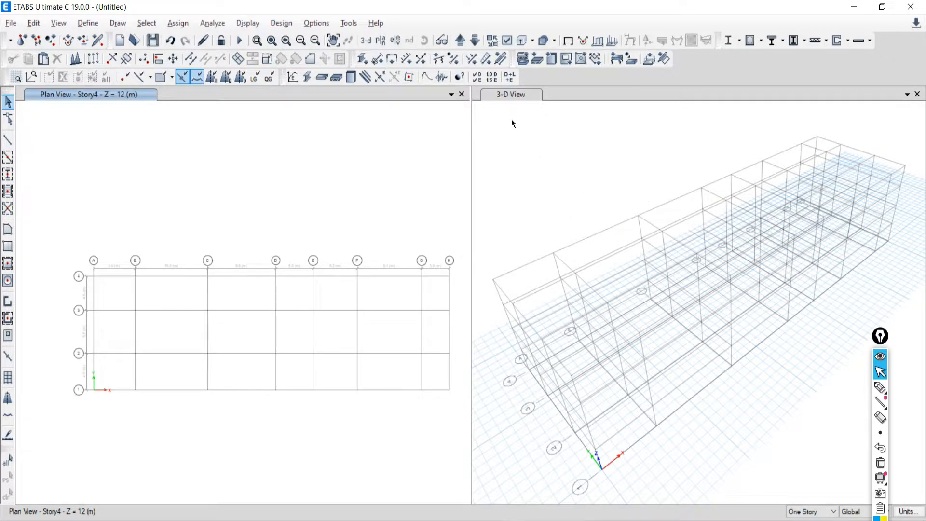
click(918, 95)
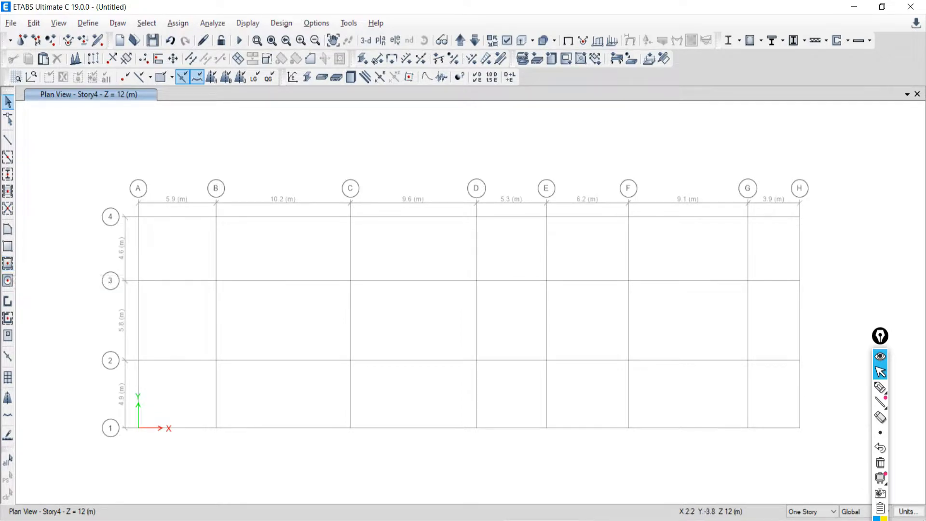
- After checking the PDF layout, start adding a new grid system to the model and set its type to Cylindrical
key(alt+Tab)
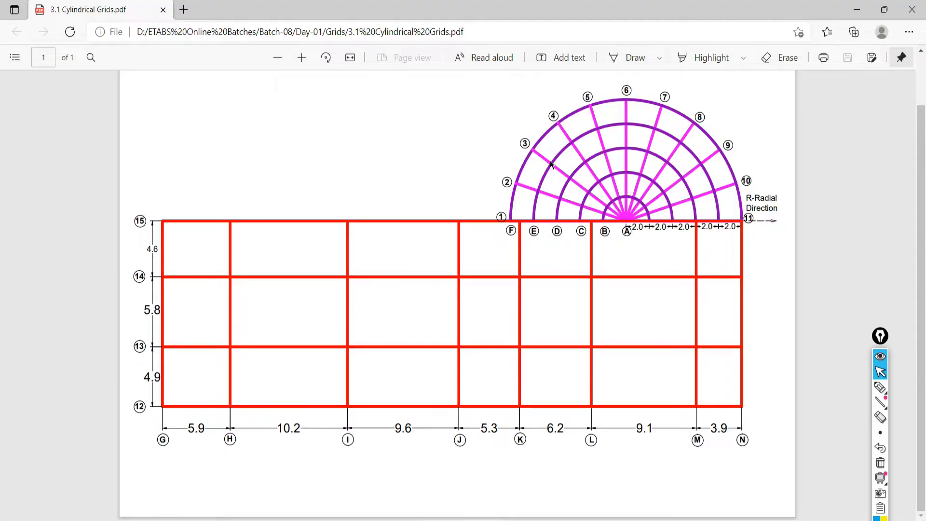
key(alt+Tab)
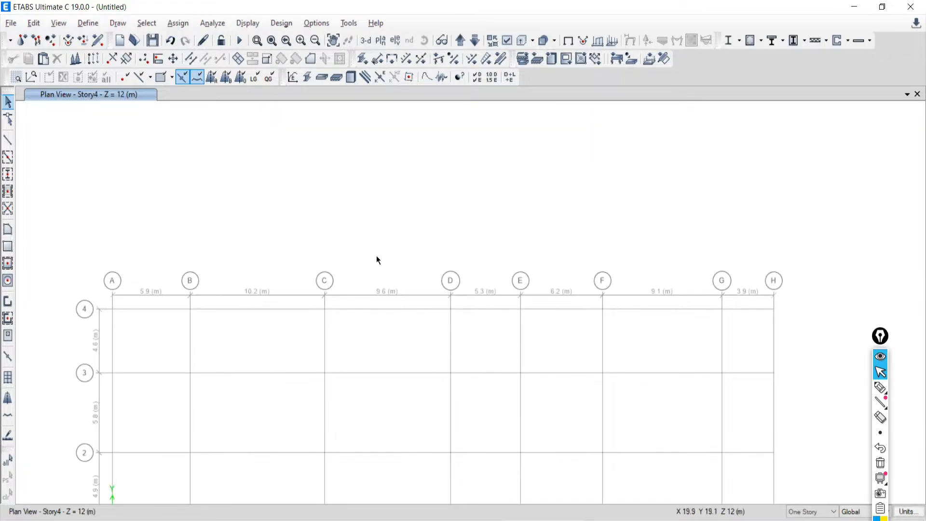
scroll(420, 341, up, 3)
middle_drag(420, 342, 423, 256)
middle_drag(404, 307, 390, 366)
scroll(420, 297, down, 6)
scroll(419, 335, up, 3)
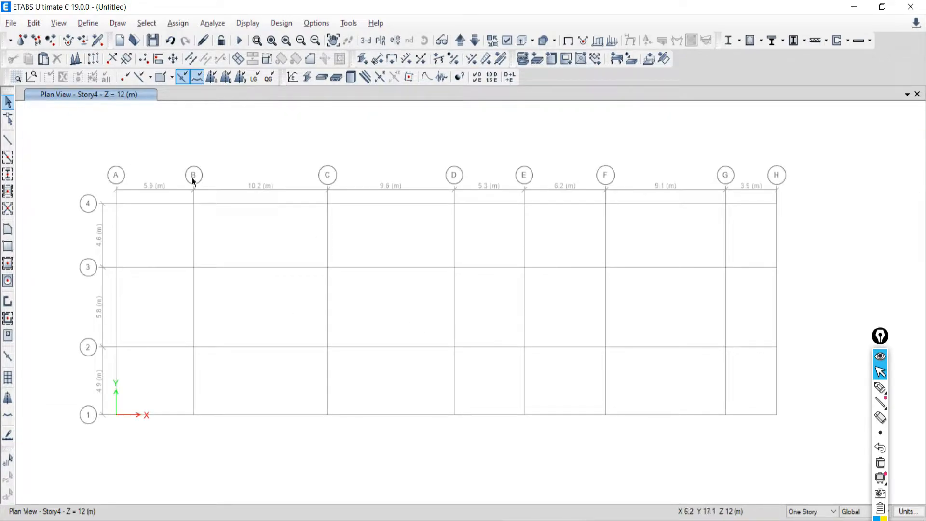
click(34, 23)
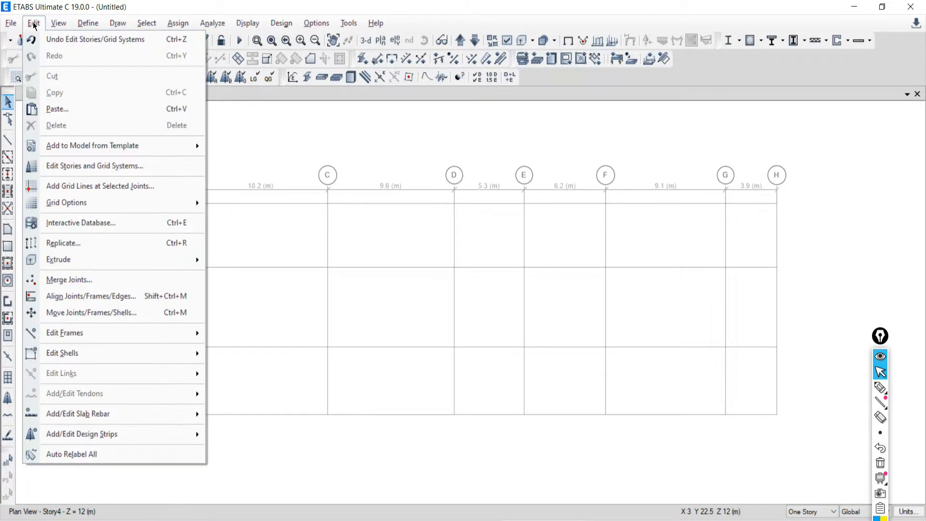
click(52, 166)
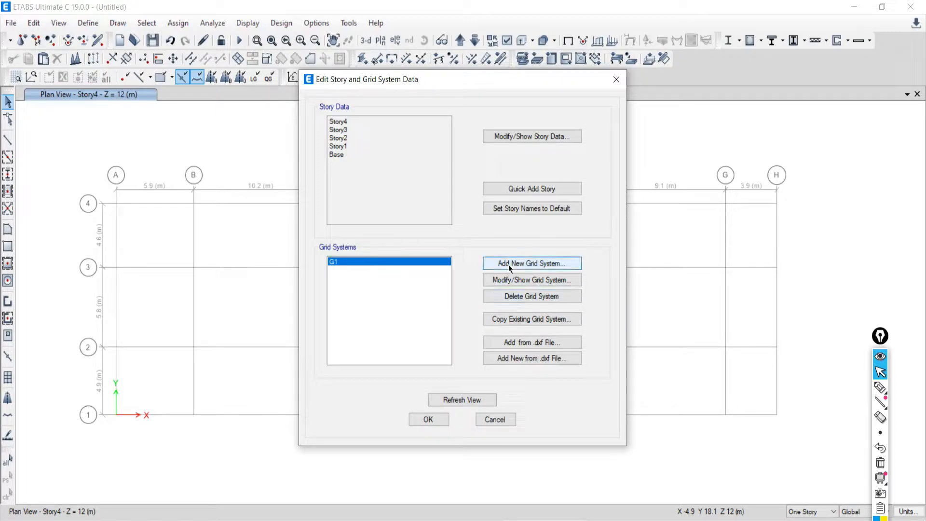
click(531, 263)
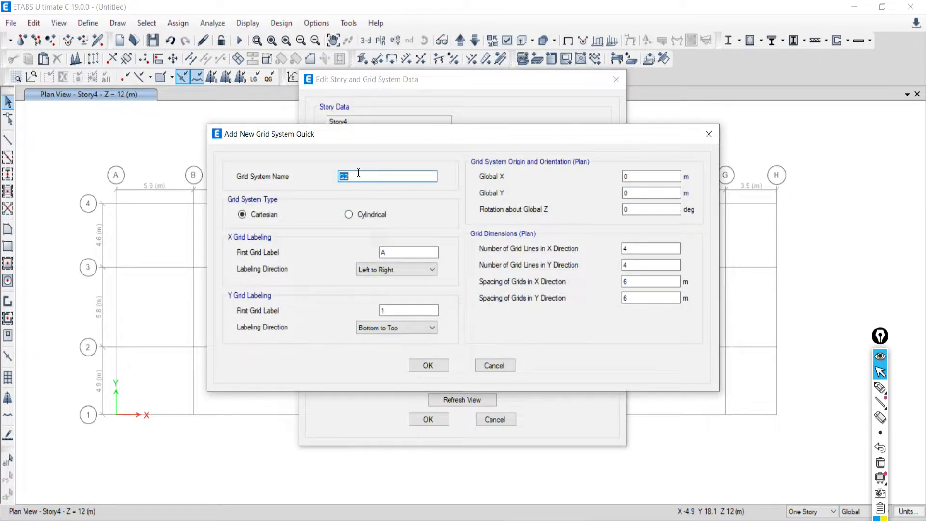
click(348, 216)
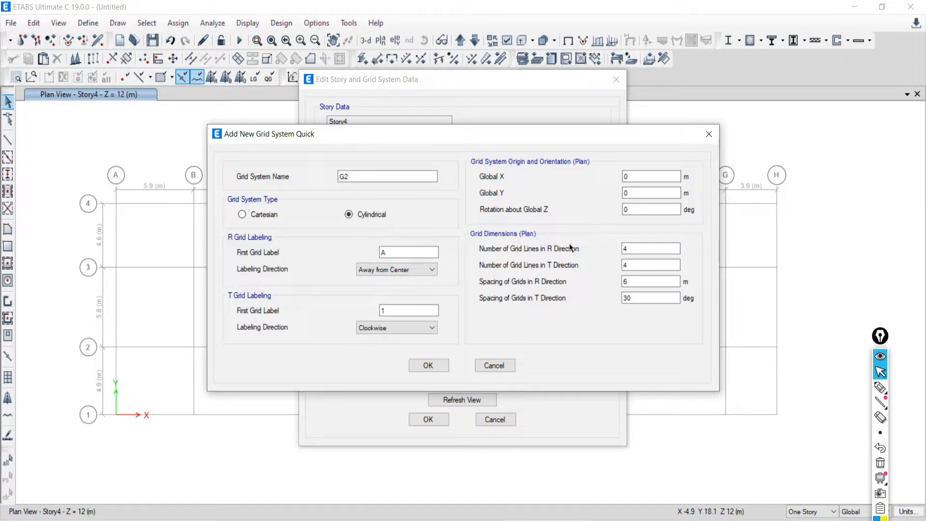
- In the 3.1 Cylindrical Grids PDF, sketch X and Y axes at the grid origin and a line from the arc center, then clear them
key(alt+Tab)
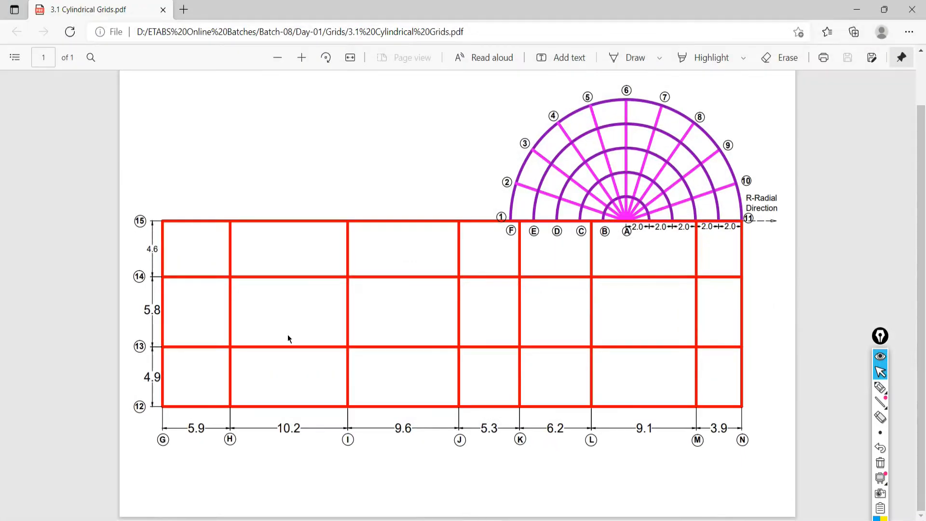
click(880, 387)
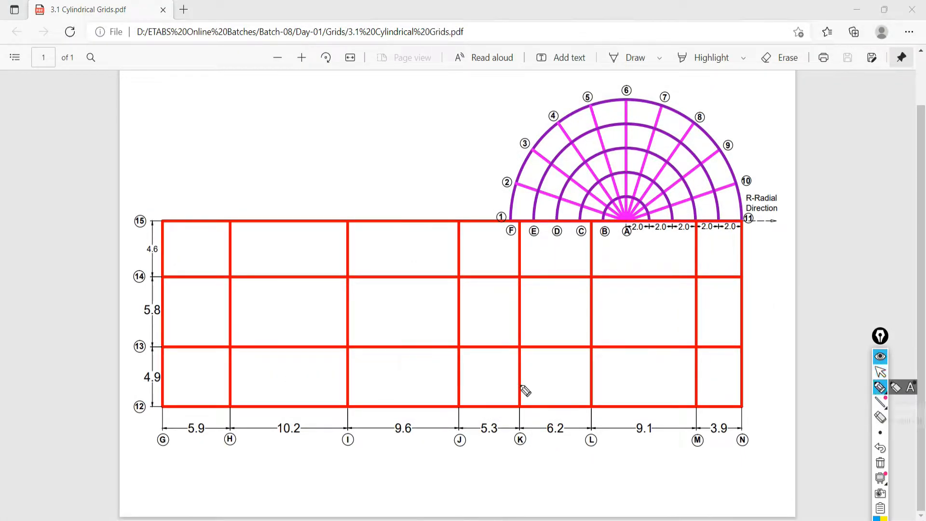
mouse_move(166, 354)
mouse_down()
mouse_move(164, 408)
mouse_move(202, 409)
mouse_move(212, 398)
mouse_move(205, 420)
mouse_up()
mouse_move(163, 349)
mouse_down()
mouse_move(149, 370)
mouse_move(177, 364)
mouse_up()
mouse_move(161, 415)
mouse_down()
mouse_move(153, 425)
mouse_move(167, 427)
mouse_up()
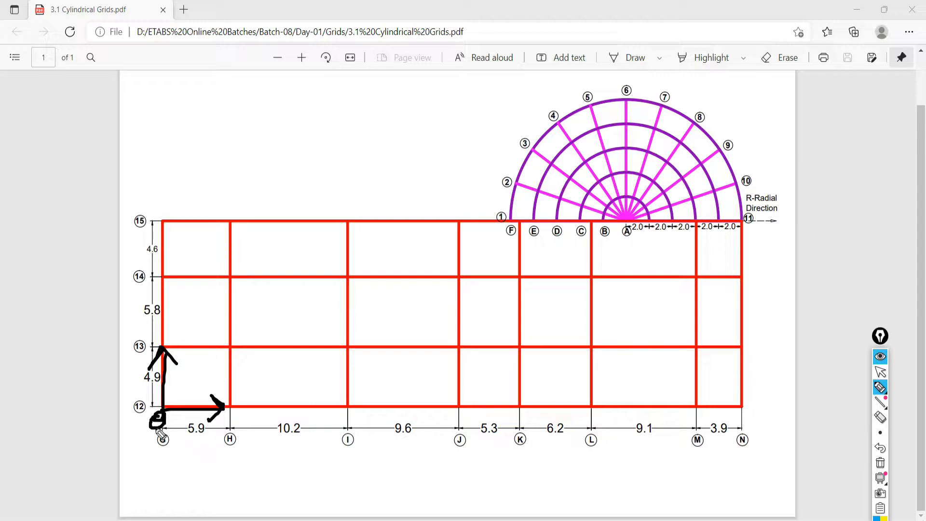
mouse_move(627, 220)
mouse_down()
mouse_move(178, 394)
mouse_move(205, 405)
mouse_up()
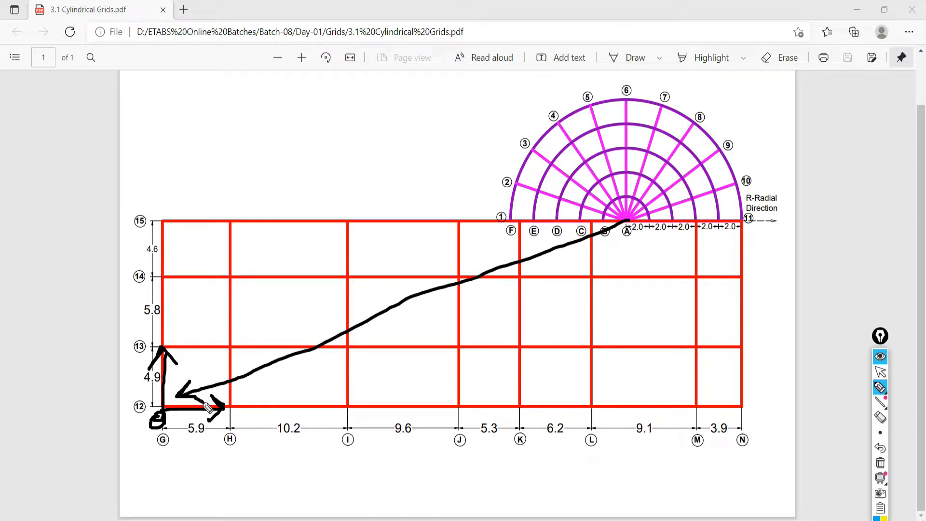
click(880, 464)
click(879, 372)
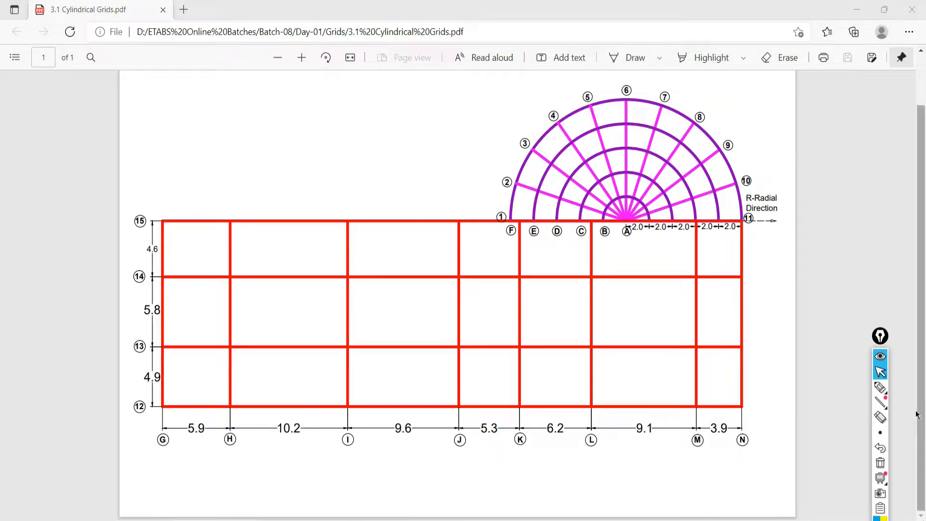
- Mark the x and y offsets from the rectangular grid origin to the arc center on the PDF, then clear the annotations
click(880, 387)
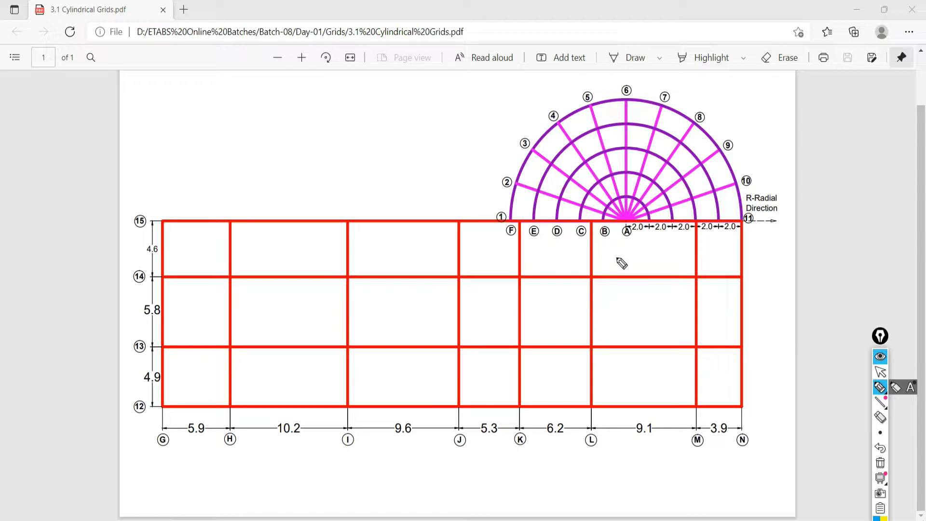
mouse_move(625, 220)
mouse_down()
mouse_move(615, 482)
mouse_move(502, 469)
mouse_move(378, 473)
mouse_up()
mouse_move(167, 451)
mouse_down()
mouse_move(167, 491)
mouse_move(305, 477)
mouse_move(353, 485)
mouse_up()
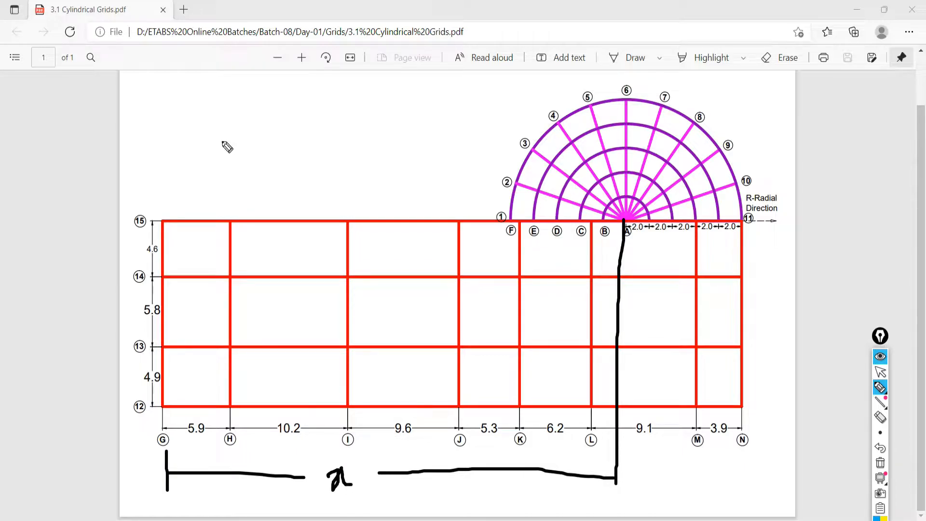
drag(168, 220, 159, 409)
mouse_move(159, 241)
mouse_down()
mouse_move(176, 212)
mouse_move(185, 230)
mouse_up()
mouse_move(169, 394)
mouse_down()
mouse_move(180, 382)
mouse_move(160, 408)
mouse_up()
mouse_move(189, 293)
mouse_down()
mouse_move(201, 296)
mouse_move(179, 330)
mouse_up()
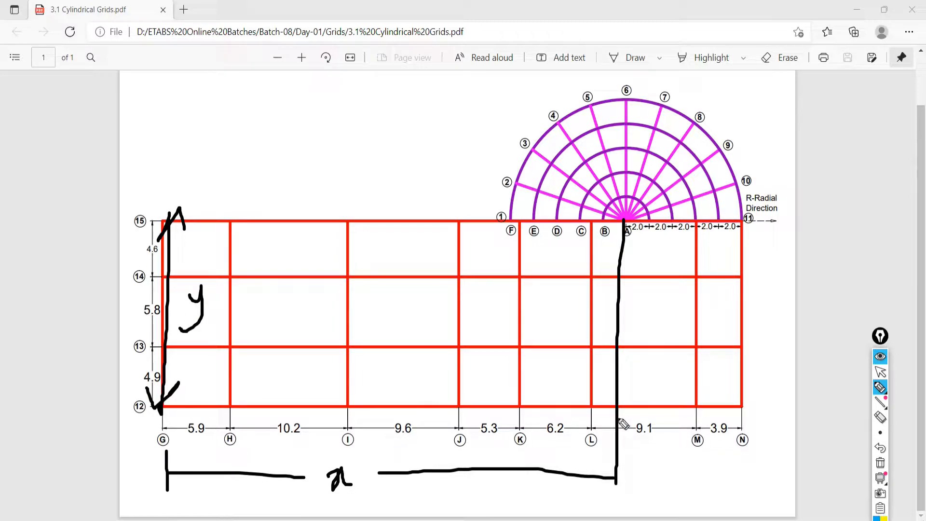
click(880, 463)
click(881, 371)
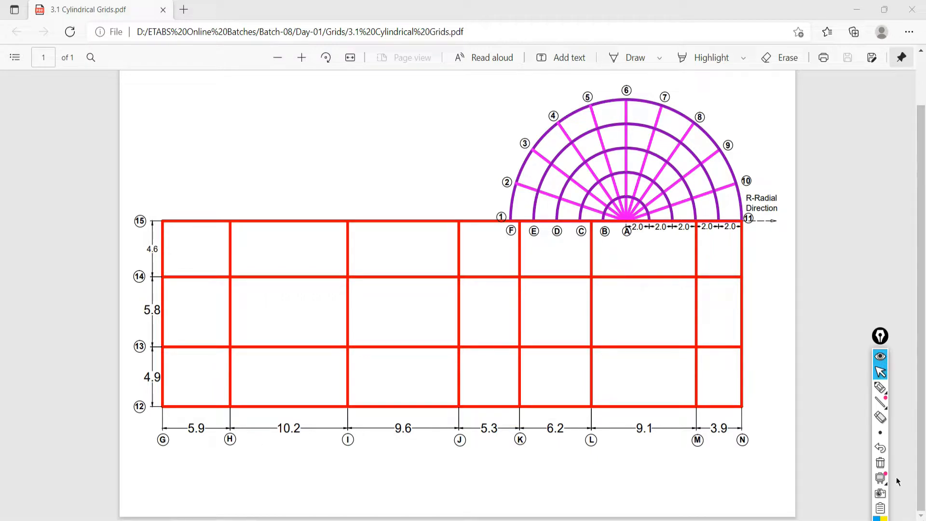
- Mark the horizontal grid spacings along the PDF's lower dimension line and underline the full length, then erase the marks
click(880, 387)
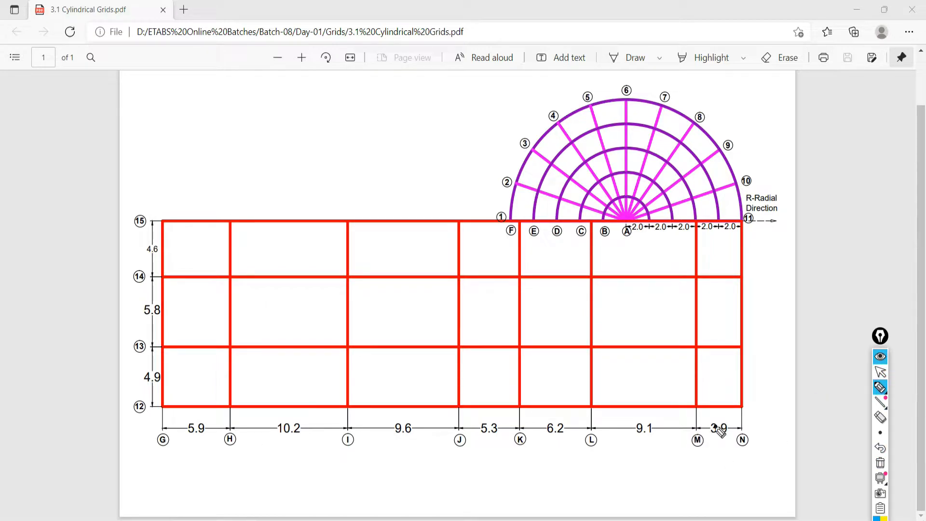
drag(657, 420, 631, 434)
mouse_move(548, 418)
mouse_down()
mouse_move(514, 434)
mouse_move(395, 435)
mouse_up()
drag(330, 418, 293, 430)
mouse_move(214, 415)
mouse_down()
mouse_move(185, 440)
mouse_move(319, 470)
mouse_move(796, 482)
mouse_up()
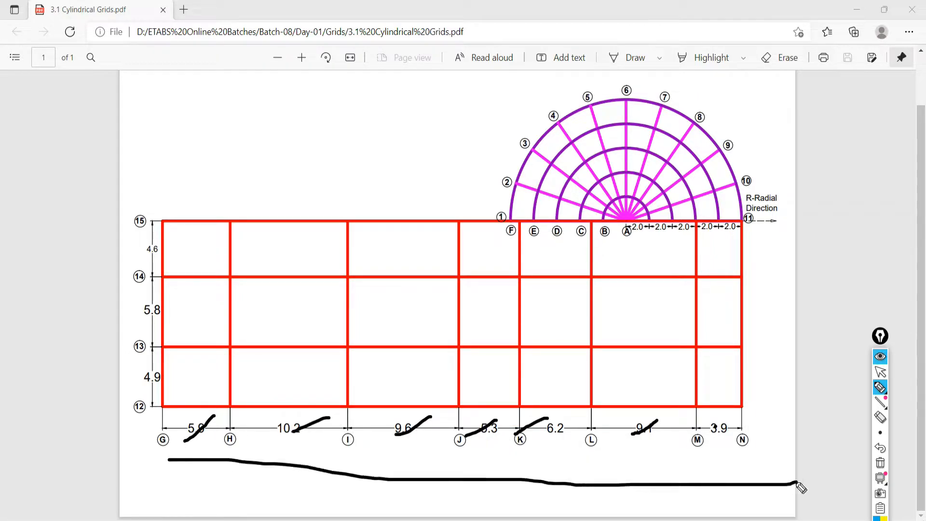
click(880, 462)
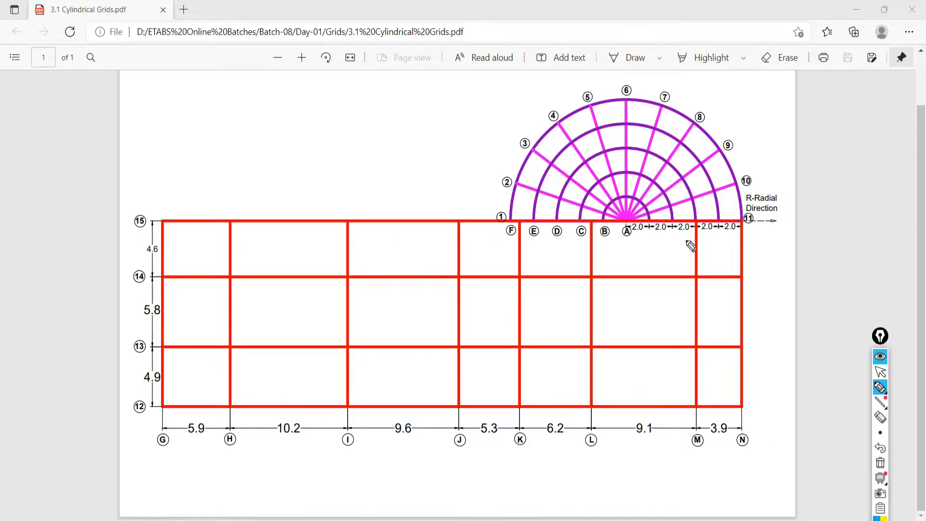
- Mark the 2.0 m radial spacings beside arc center A and underline the overall X dimension row
mouse_move(675, 218)
mouse_down()
mouse_move(675, 228)
mouse_move(701, 242)
mouse_move(734, 233)
mouse_up()
drag(717, 451, 188, 440)
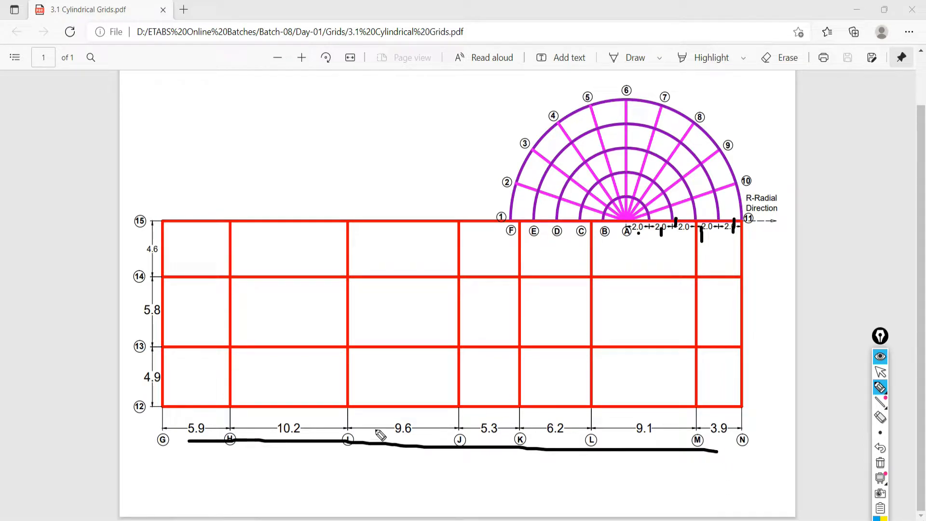
click(880, 373)
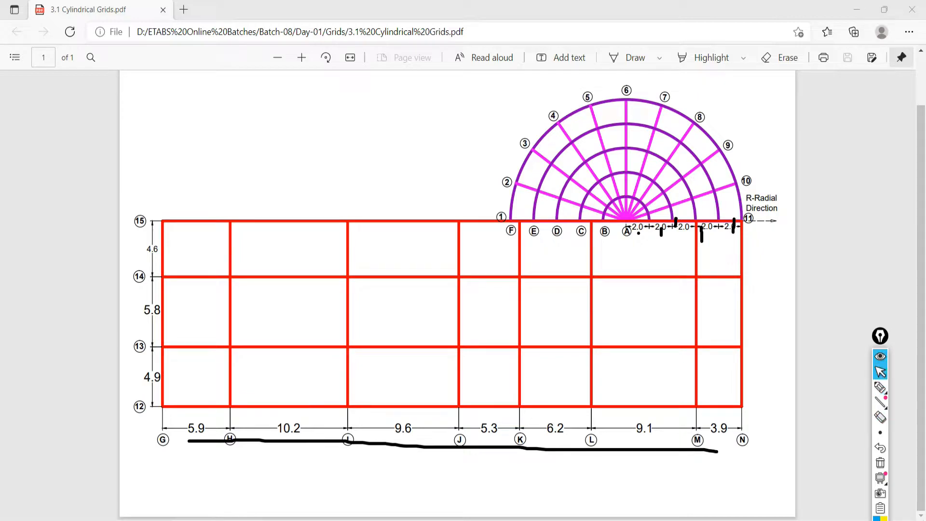
- Write the calculation 40.2 - 10 = 30.2 above the rectangular grid in the PDF
click(879, 387)
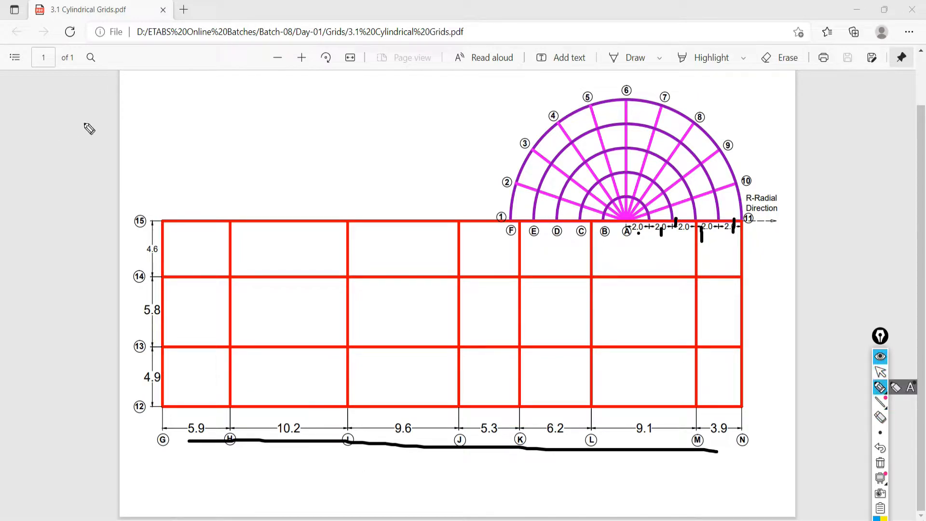
drag(170, 103, 200, 115)
drag(170, 103, 169, 131)
mouse_move(215, 104)
mouse_down()
mouse_move(220, 119)
mouse_move(217, 107)
mouse_move(259, 111)
mouse_move(253, 130)
mouse_move(289, 113)
mouse_move(312, 121)
mouse_move(327, 97)
mouse_move(384, 118)
mouse_up()
click(223, 121)
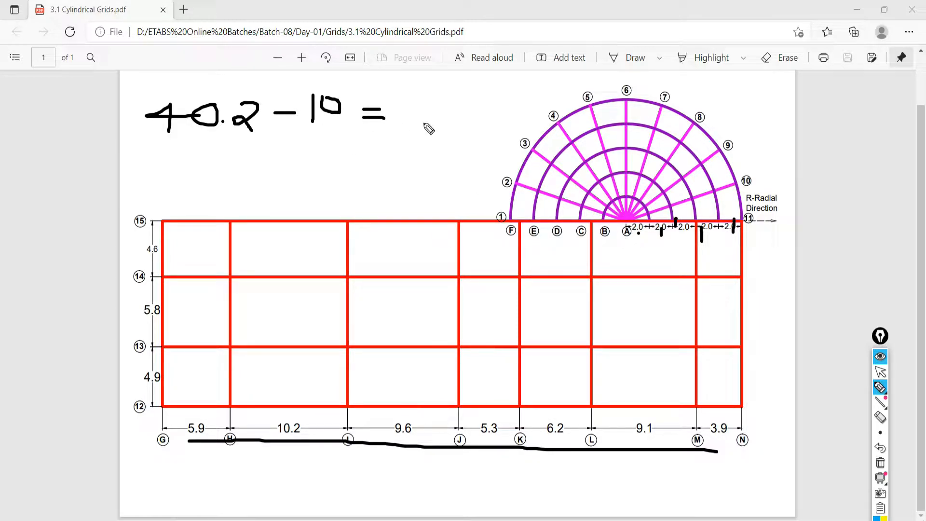
drag(408, 105, 412, 131)
mouse_move(451, 109)
mouse_down()
mouse_move(458, 126)
mouse_move(455, 111)
mouse_move(492, 136)
mouse_up()
click(463, 127)
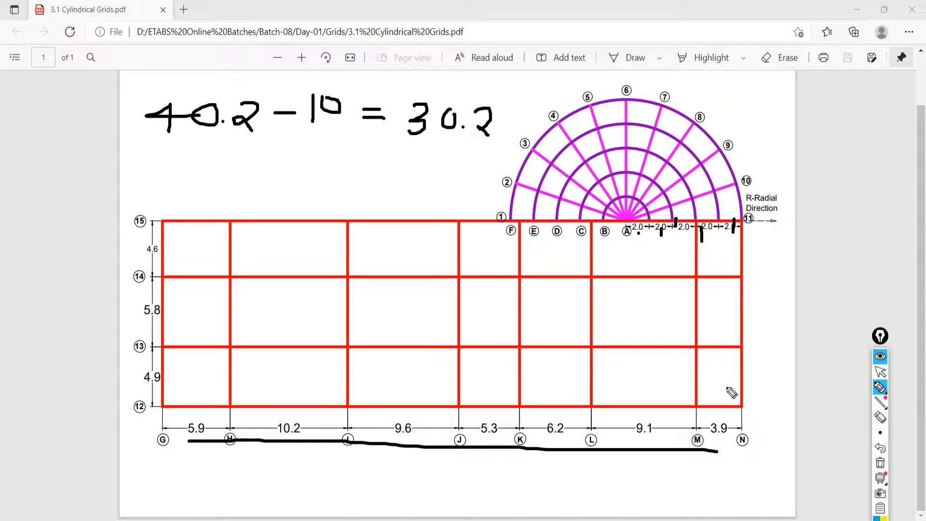
click(880, 372)
- Open the Casio fx-570 calculator and place it over the PDF so the lower grid dimensions stay readable
key(super+d)
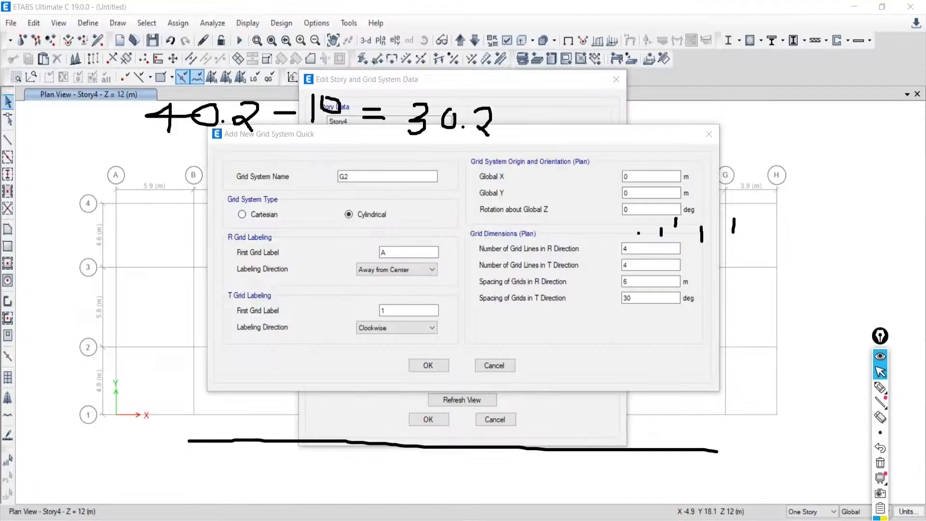
double_click(35, 295)
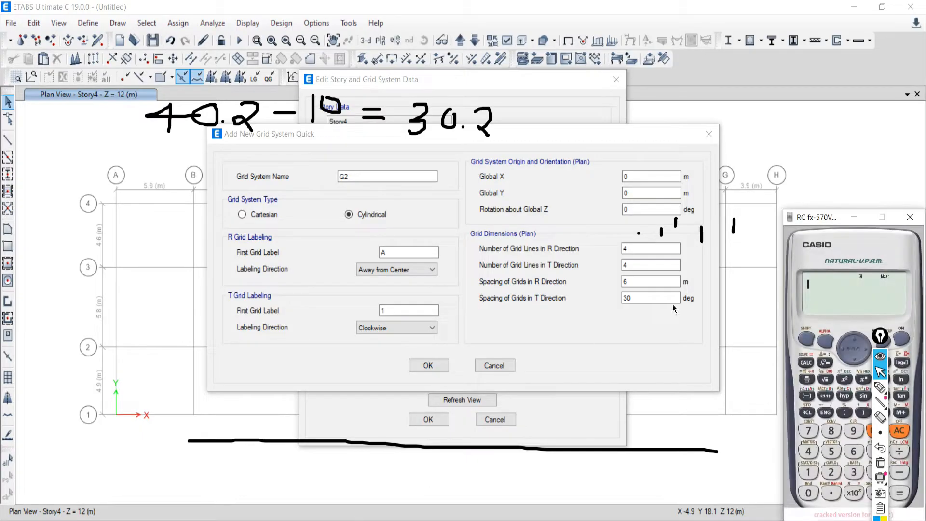
drag(833, 217, 548, 13)
key(alt+Tab)
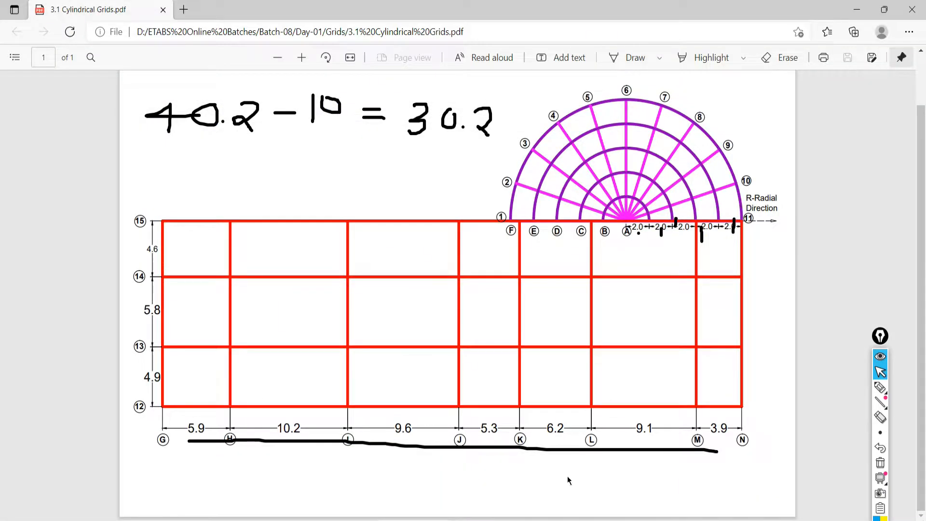
key(alt+Tab)
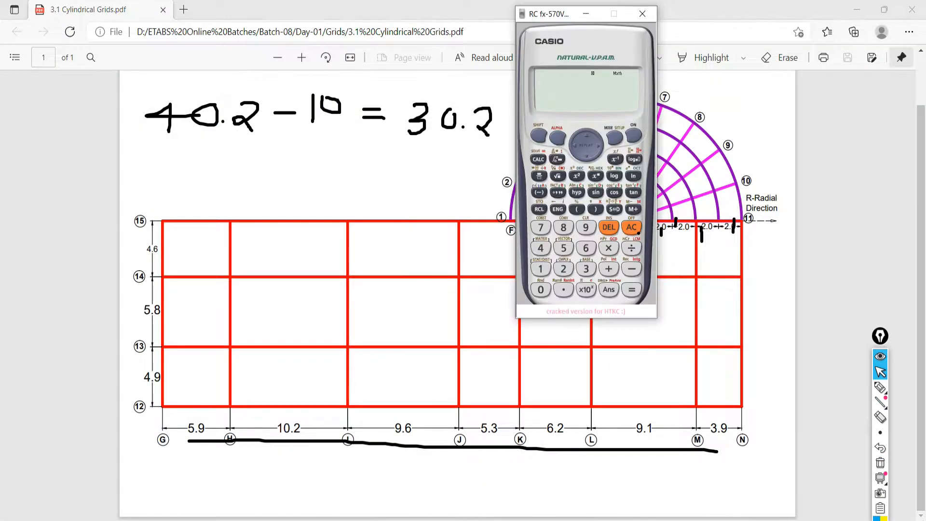
drag(541, 17, 609, 17)
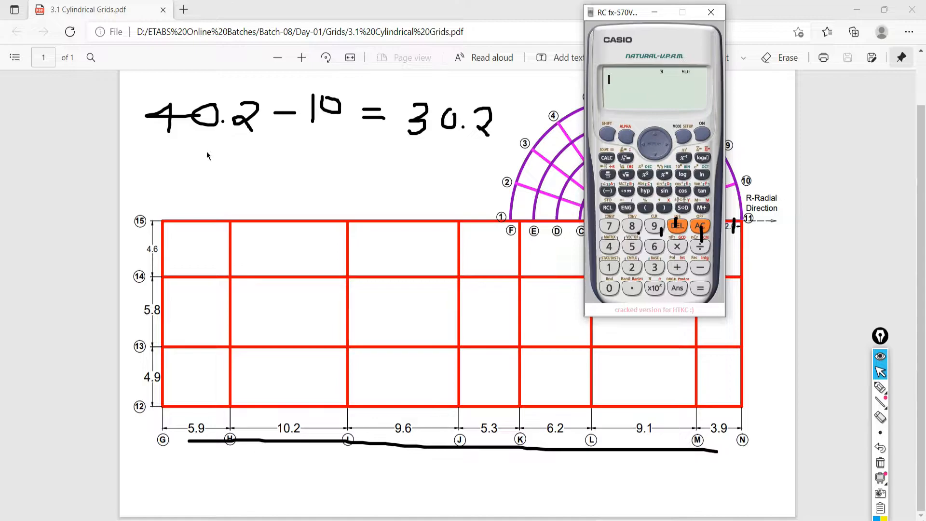
- Start summing the X spacings on the calculator with 5.9+10.2+9.6
click(631, 247)
click(636, 288)
click(652, 228)
click(678, 267)
click(611, 268)
click(609, 289)
click(632, 289)
click(677, 268)
click(633, 292)
click(656, 252)
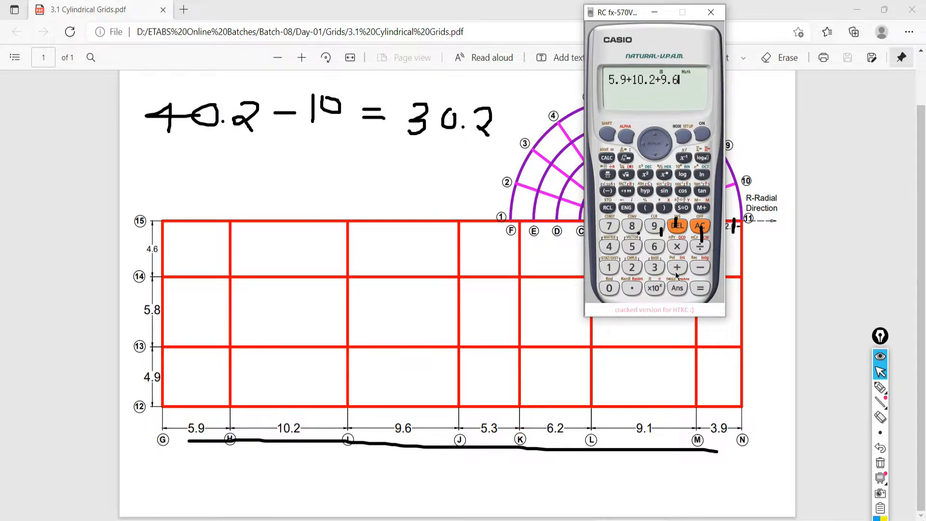
- Add the spacings 5.3 and 6.2 to the calculator sum
click(632, 247)
click(631, 289)
click(654, 269)
click(681, 272)
click(656, 247)
click(632, 289)
click(632, 268)
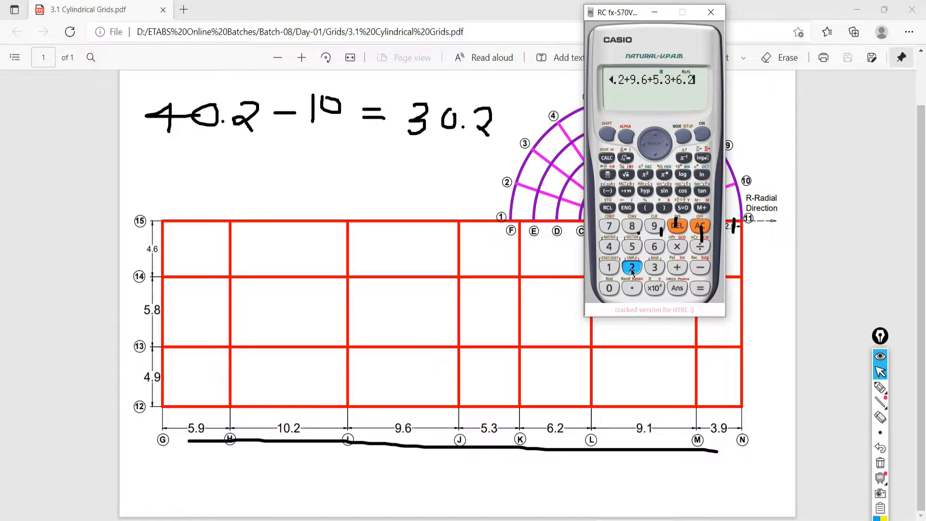
- Add the last spacings 9.1 and 3.9, evaluate the sum and show the result as a decimal
click(676, 268)
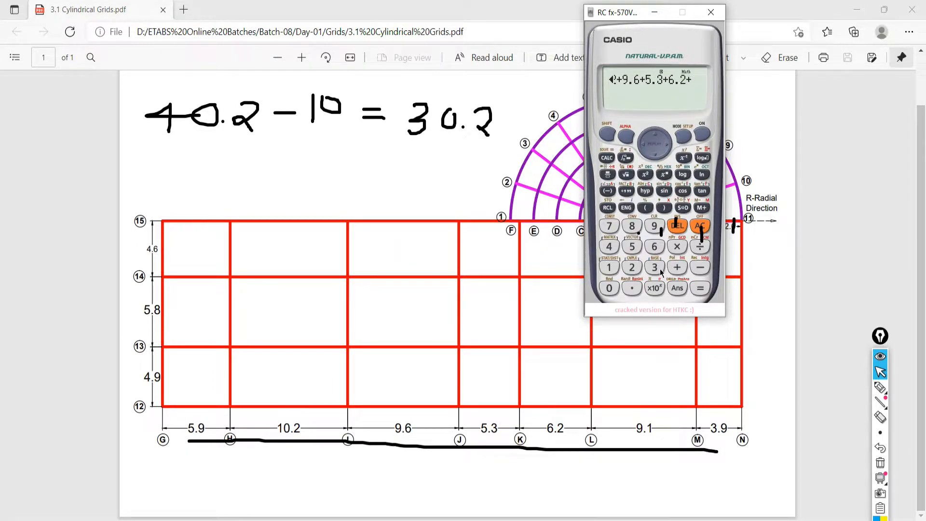
click(657, 228)
click(631, 289)
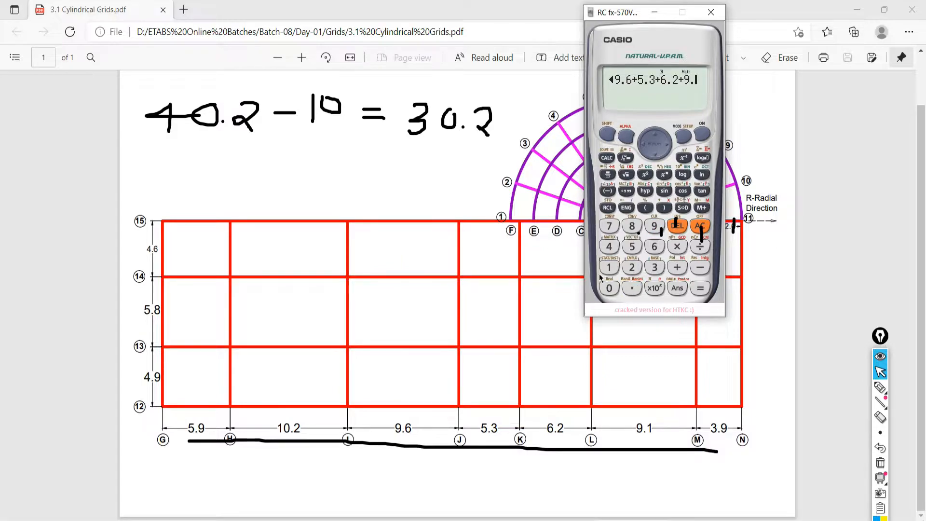
click(607, 275)
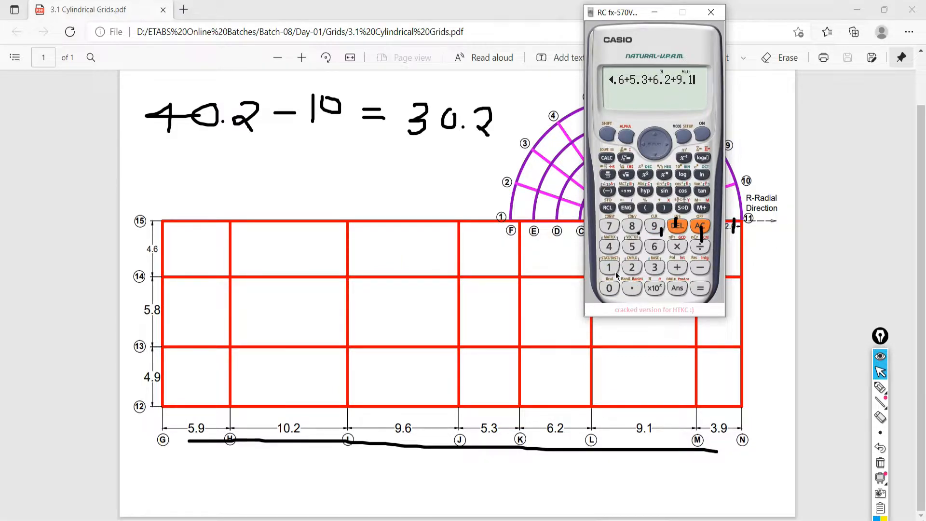
click(677, 270)
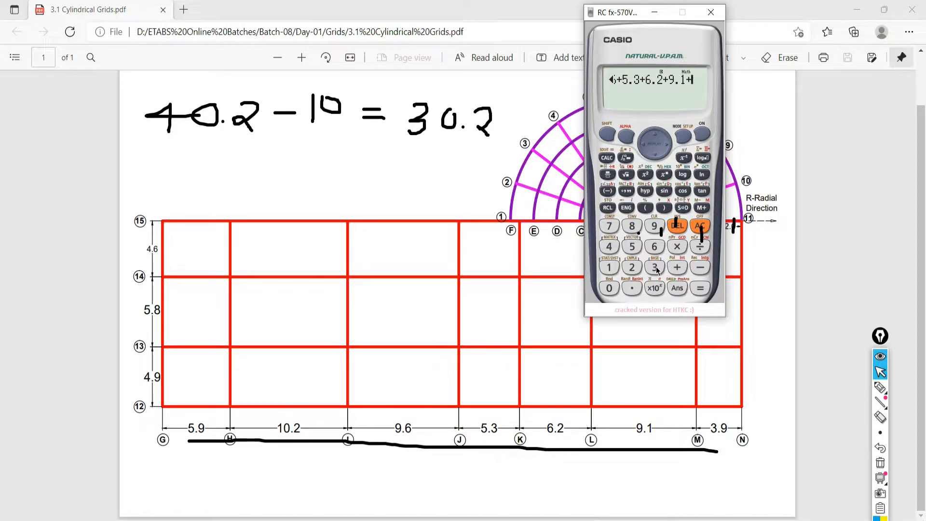
click(654, 269)
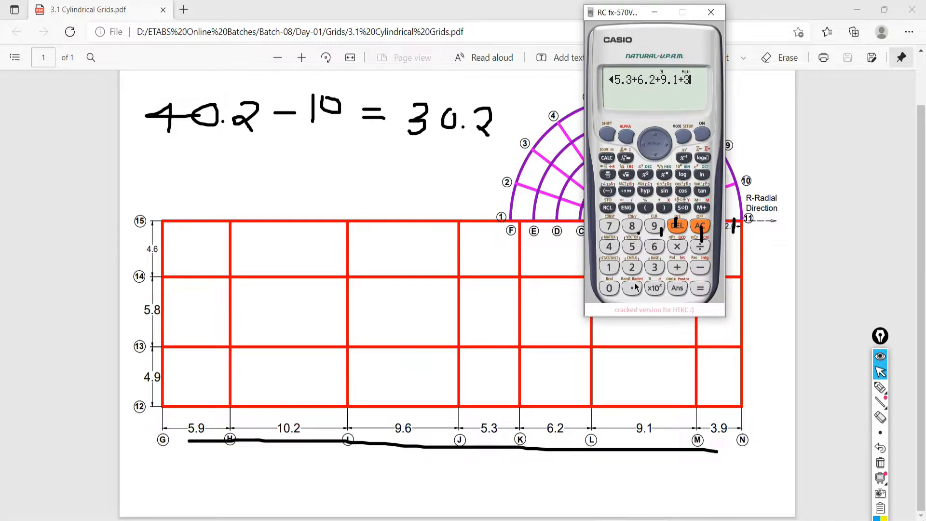
click(655, 230)
click(701, 289)
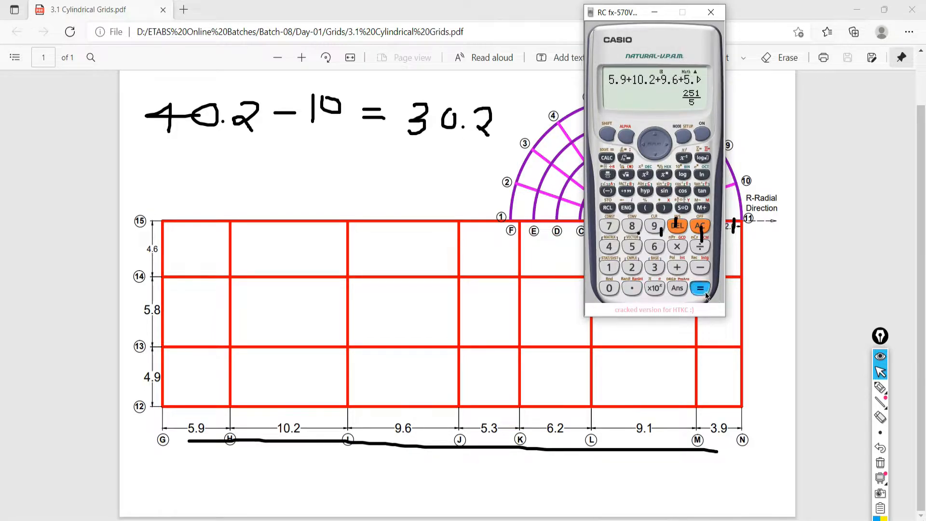
click(680, 208)
- Write out the subtraction of the 10 m radius from the 50.2 m total on the PDF, then clear all annotations
click(879, 386)
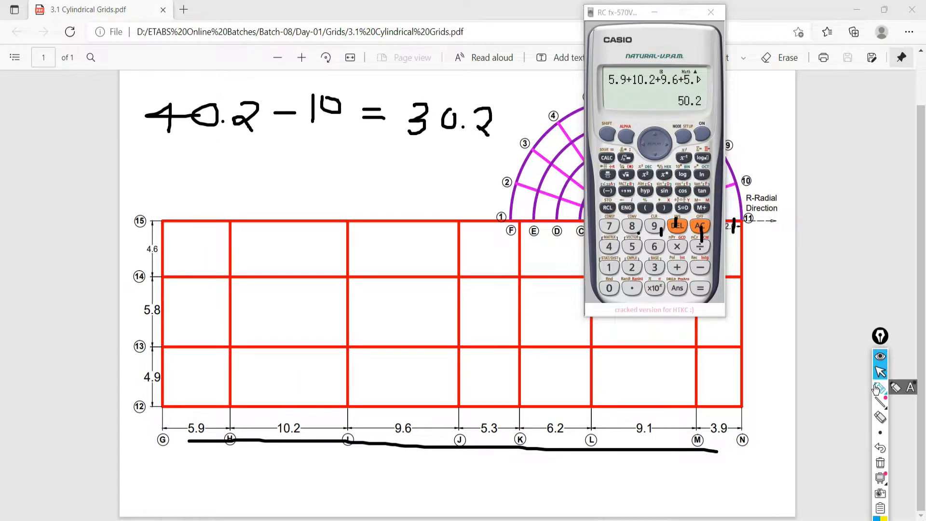
mouse_move(170, 159)
mouse_down()
mouse_move(161, 178)
mouse_move(139, 187)
mouse_move(180, 162)
mouse_move(213, 183)
mouse_move(251, 181)
mouse_move(276, 163)
mouse_move(318, 168)
mouse_up()
click(189, 175)
drag(295, 177, 367, 177)
mouse_move(356, 162)
mouse_down()
mouse_move(356, 191)
mouse_move(385, 169)
mouse_move(422, 189)
mouse_up()
click(880, 463)
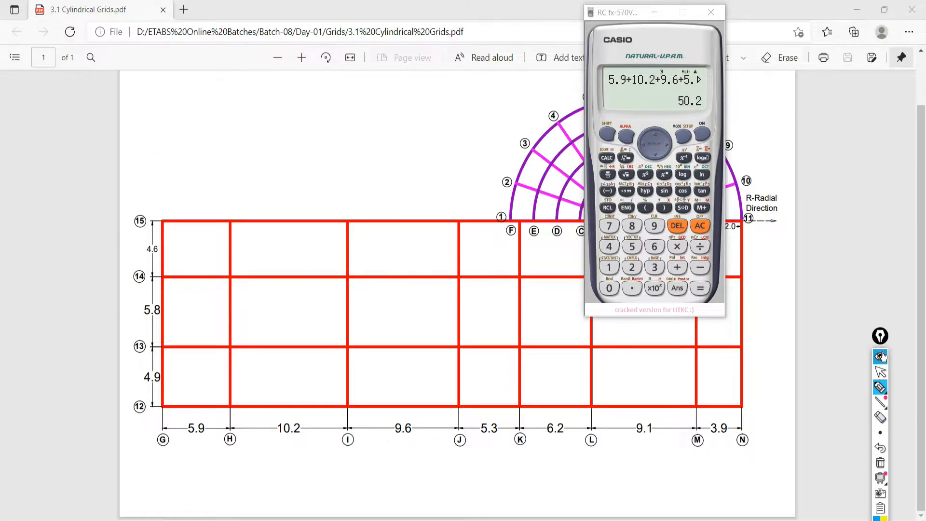
click(880, 371)
- Move the calculator aside and, back in ETABS, set the cylindrical grid system's Global X origin to 40.2 m
drag(605, 9, 740, 27)
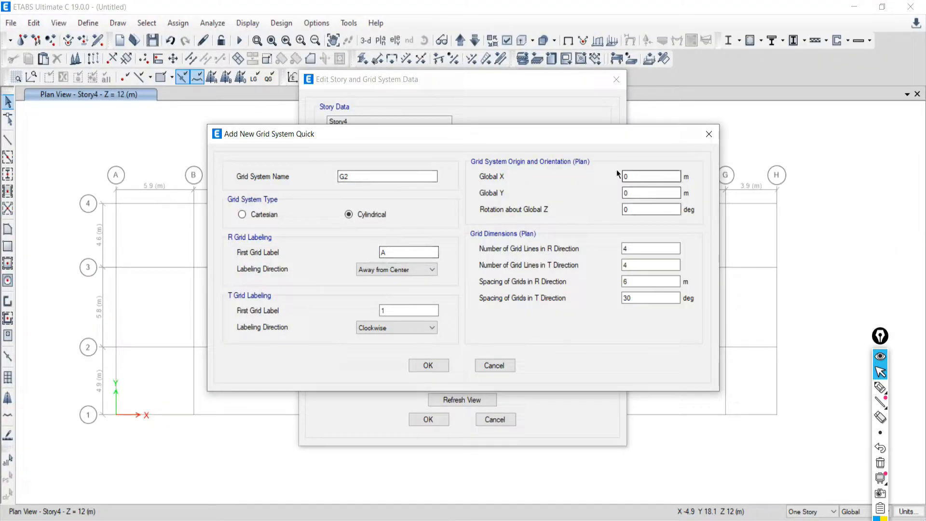
double_click(636, 174)
text(40.)
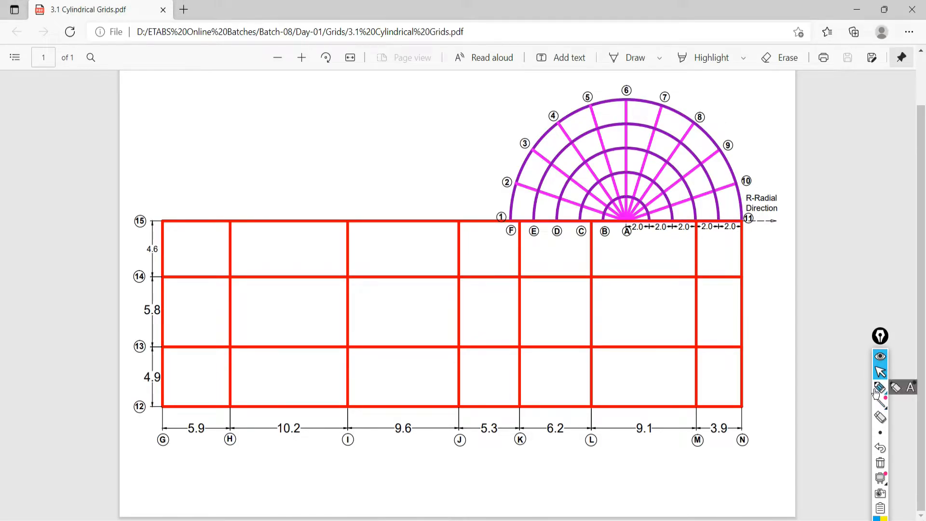
- Underline the vertical spacings 4.9, 5.8 and 4.6 beside the rectangular grid in the PDF
click(880, 387)
drag(135, 386, 179, 385)
drag(143, 322, 179, 322)
drag(138, 256, 208, 258)
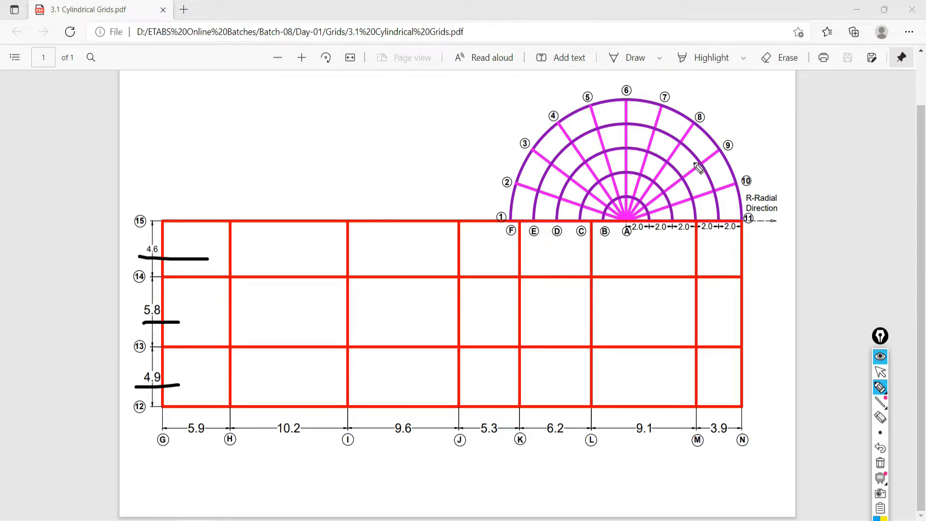
- Mark the vertical distance from grid line 12 up to the centre of the cylindrical grid on the PDF
mouse_move(626, 213)
mouse_down()
mouse_move(608, 412)
mouse_move(582, 419)
mouse_up()
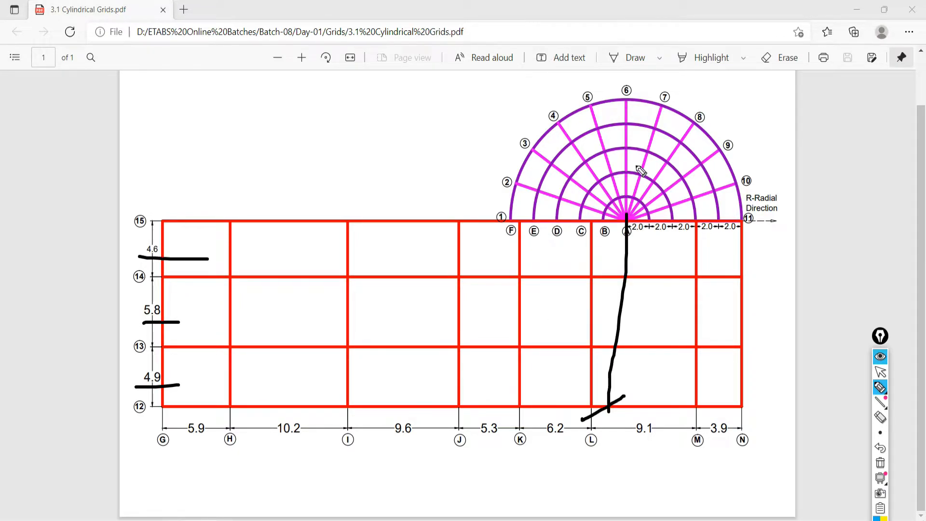
drag(634, 211, 621, 230)
click(879, 374)
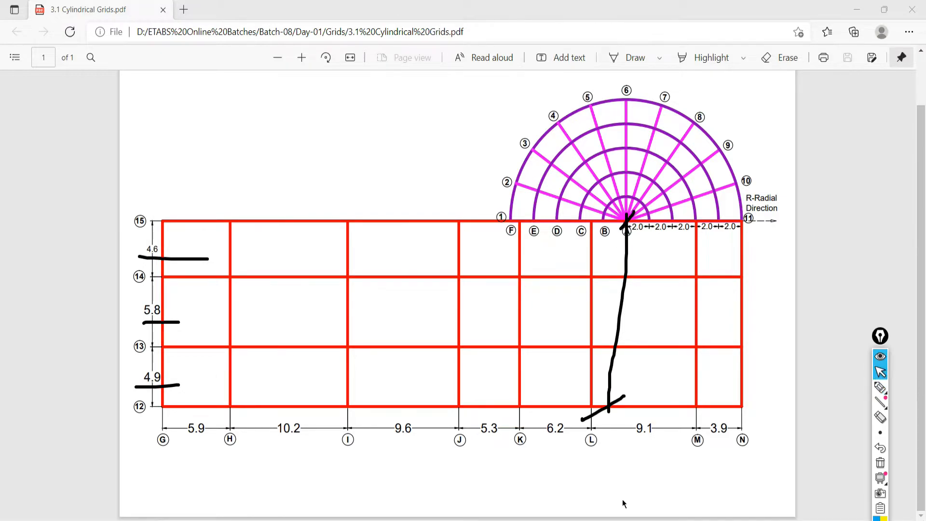
- Add the vertical spacings 4.9, 5.8 and 4.6 on the calculator and show the sum as a decimal
click(587, 520)
click(744, 268)
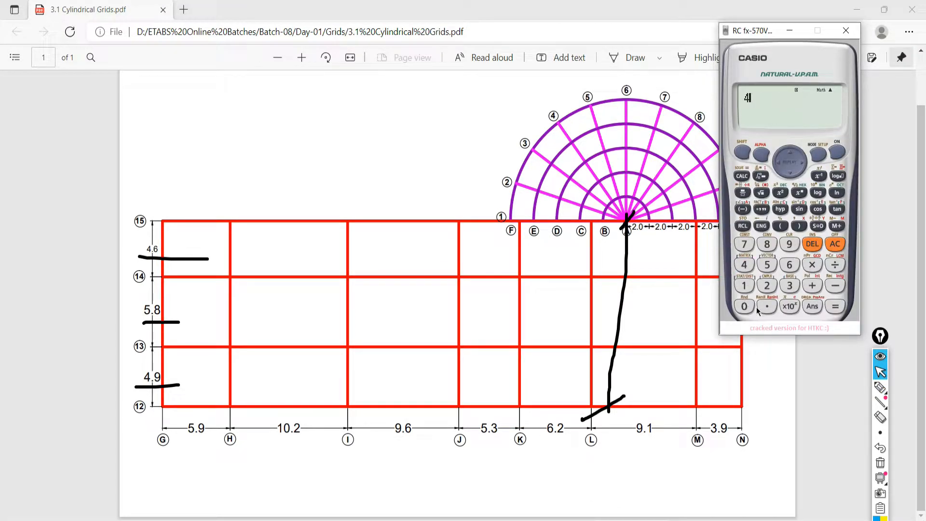
click(789, 245)
click(767, 265)
click(767, 306)
click(767, 245)
click(812, 285)
click(745, 268)
click(766, 306)
click(789, 264)
click(835, 305)
click(818, 226)
- Back in ETABS, set the cylindrical grid system's Global Y origin to 15.3 m and clear the on-screen annotations
key(alt+Tab)
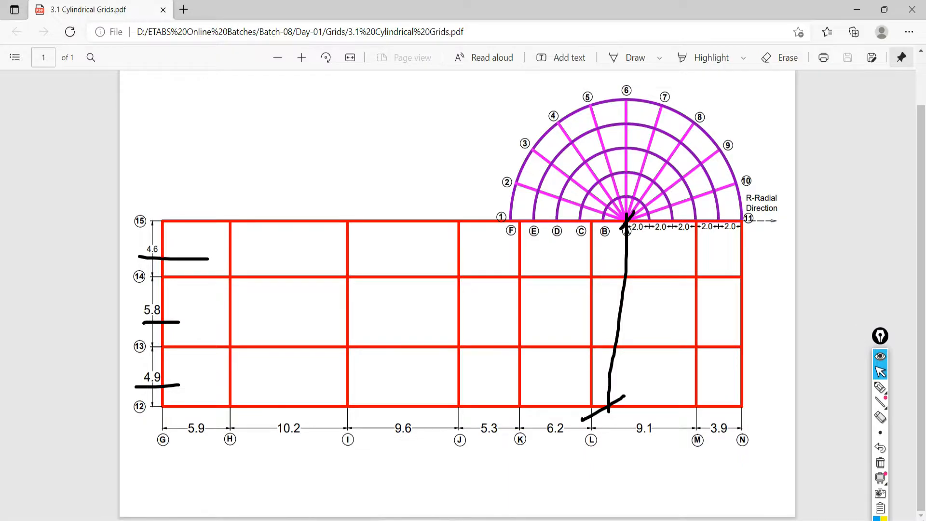
key(alt+Tab)
click(634, 192)
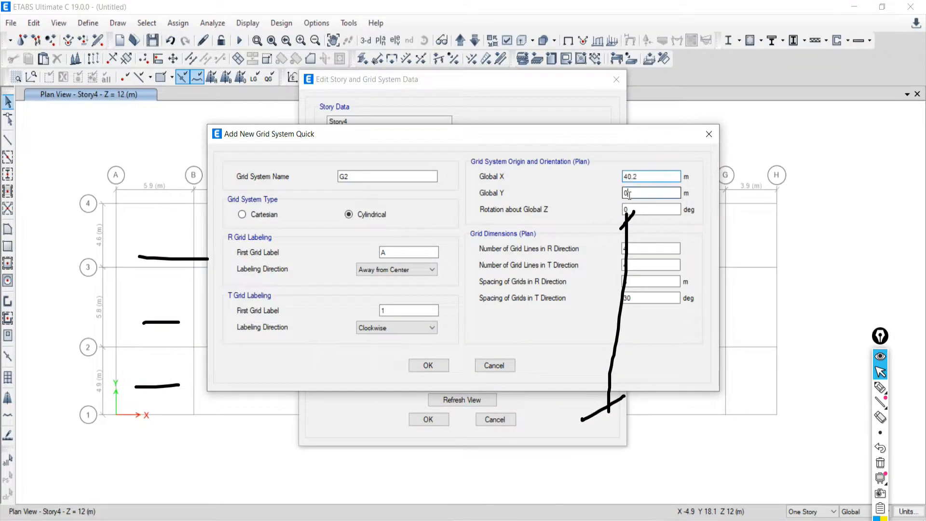
text(15.3)
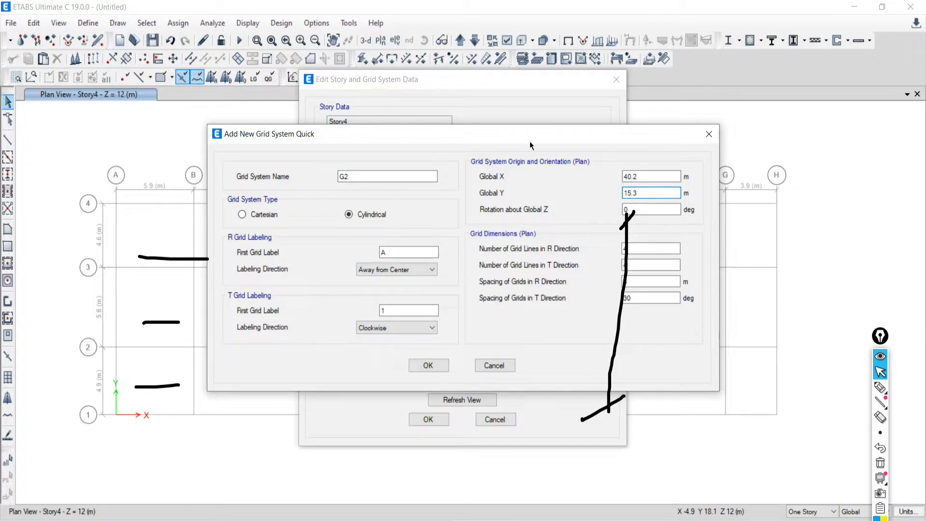
drag(511, 128, 398, 128)
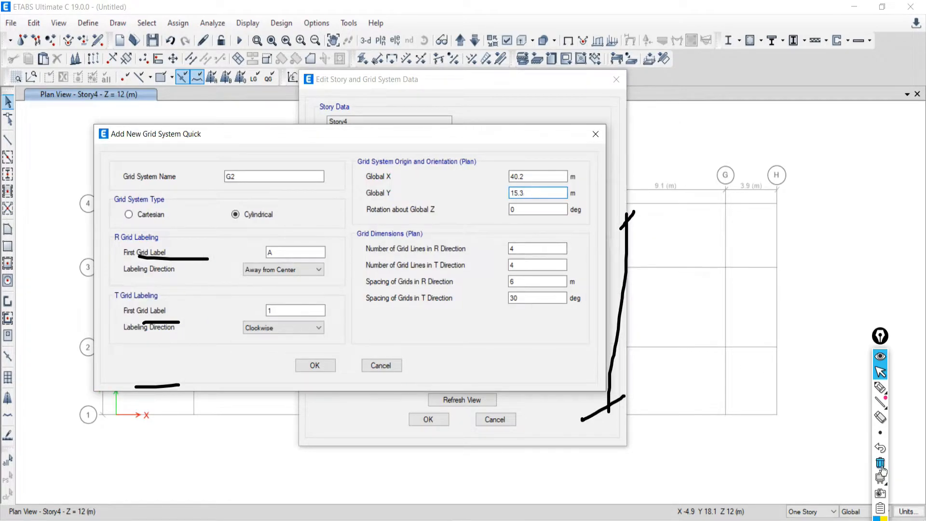
click(881, 452)
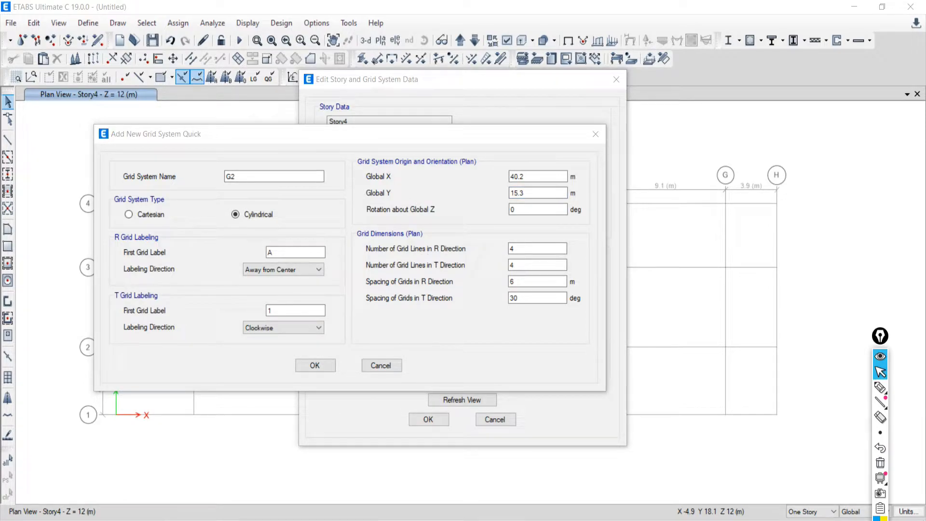
- Switch to the PDF and mark each radial grid line from A to F with a short stroke
key(alt+Tab)
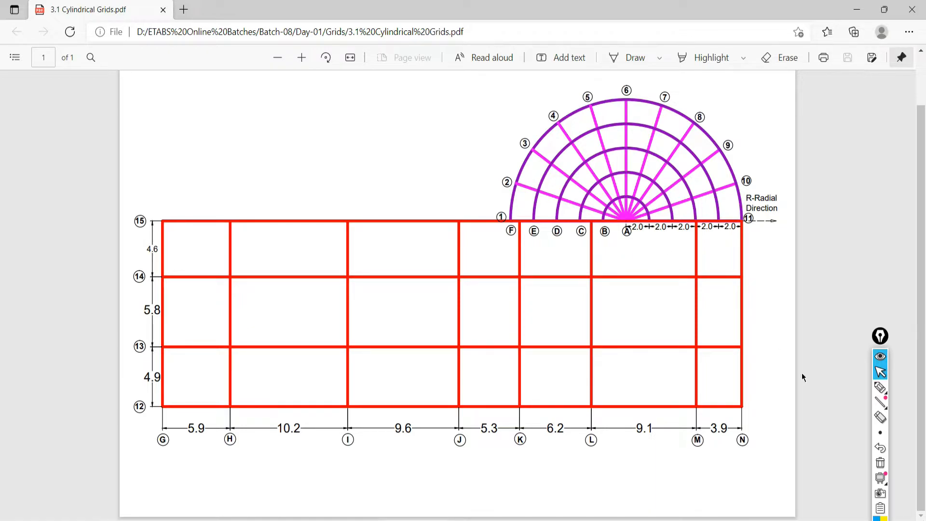
click(880, 387)
mouse_move(628, 215)
mouse_down()
mouse_move(627, 234)
mouse_move(537, 239)
mouse_up()
drag(506, 213, 507, 238)
click(880, 372)
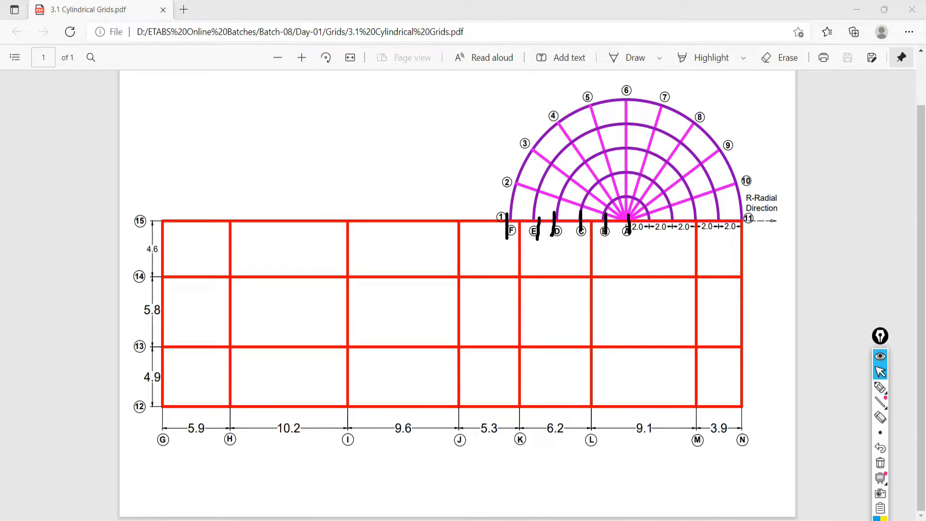
- Return to ETABS and set the number of grid lines in the R direction to 6
key(alt+Tab)
key(Tab)
key(Tab)
text(6)
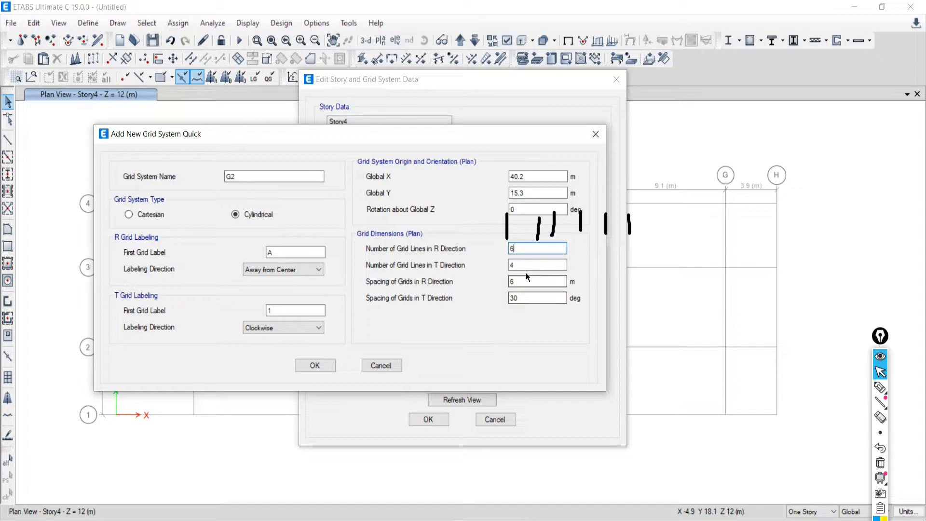
- On the PDF, clear the old marks, label the 18° angular spacing and write out 180/18 + 1 = 11
key(alt+Tab)
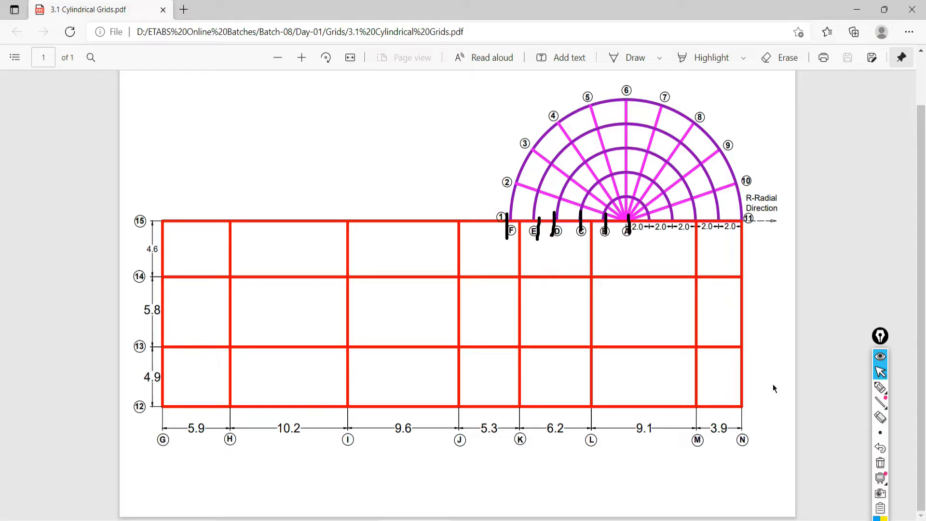
click(880, 463)
click(880, 388)
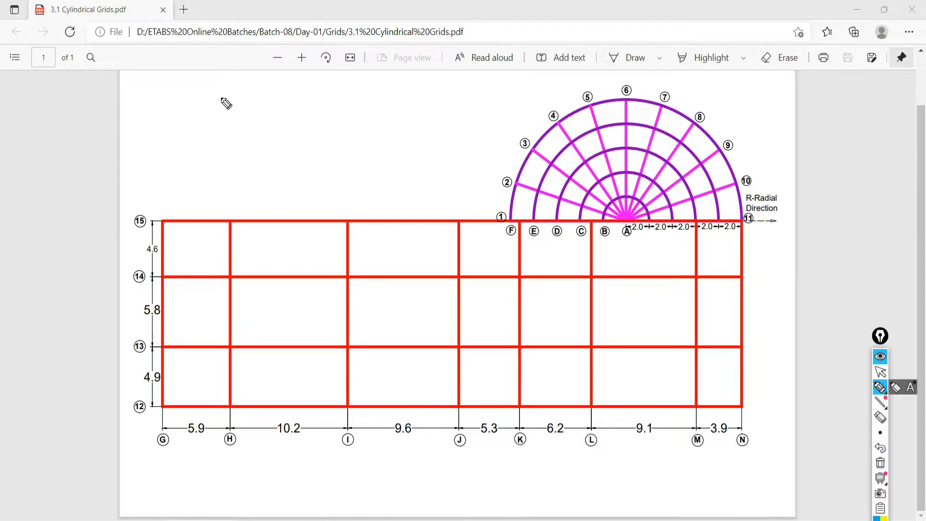
drag(258, 82, 258, 100)
mouse_move(279, 85)
mouse_down()
mouse_move(269, 99)
mouse_move(285, 89)
mouse_move(302, 107)
mouse_up()
mouse_move(589, 210)
mouse_down()
mouse_move(563, 215)
mouse_move(584, 199)
mouse_up()
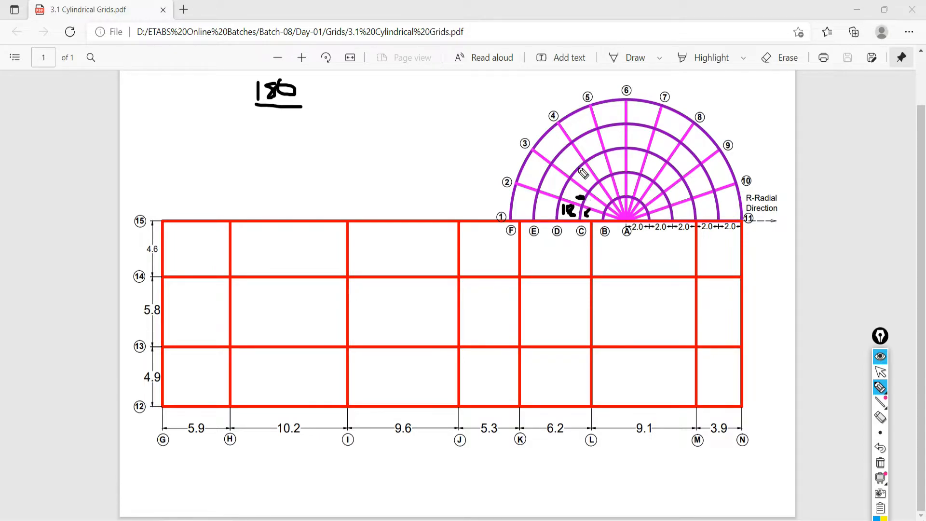
mouse_move(283, 118)
mouse_down()
mouse_move(263, 134)
mouse_move(279, 116)
mouse_move(313, 115)
mouse_move(324, 104)
mouse_move(345, 113)
mouse_move(428, 116)
mouse_up()
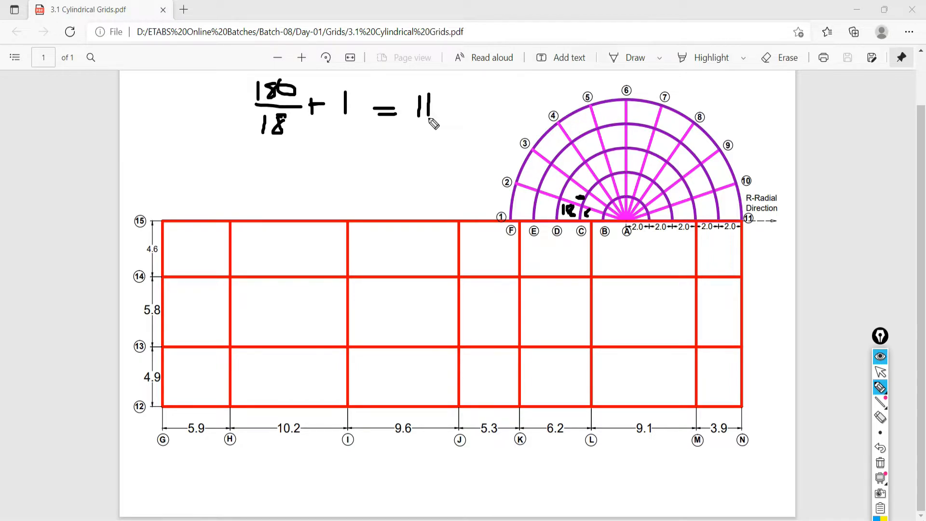
click(880, 371)
- In ETABS, set 11 grid lines in the T direction with spacings of 2 m (R) and 18 degrees (T), and add the cylindrical grid system
key(alt+Tab)
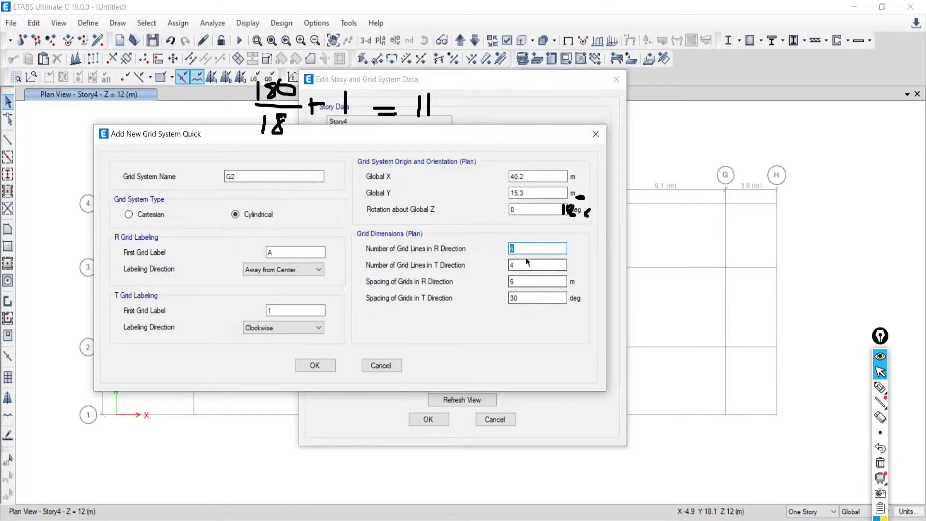
double_click(527, 263)
text(11)
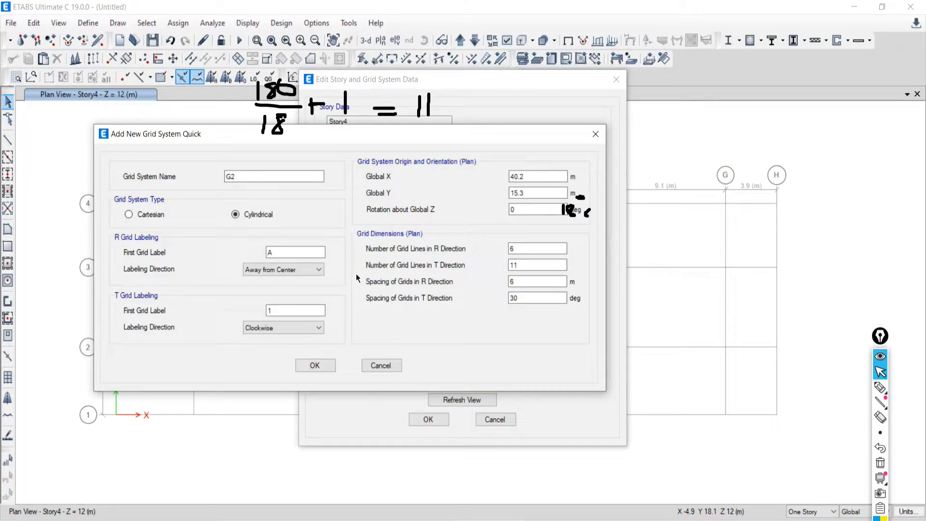
double_click(525, 281)
key(Tab)
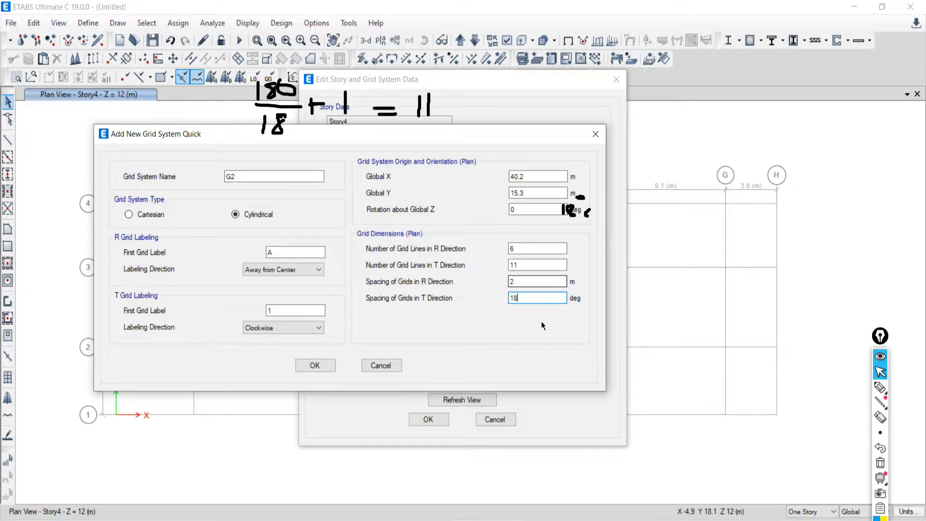
click(314, 366)
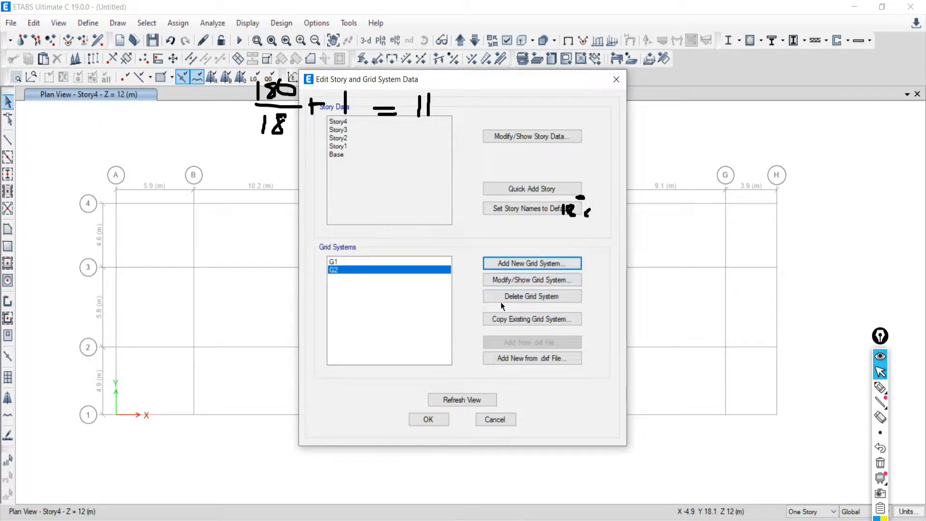
click(440, 420)
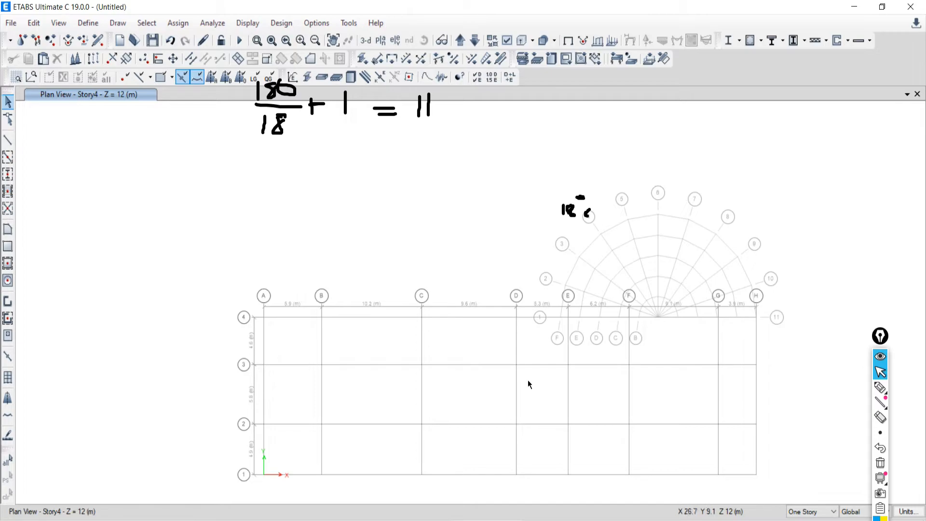
click(879, 462)
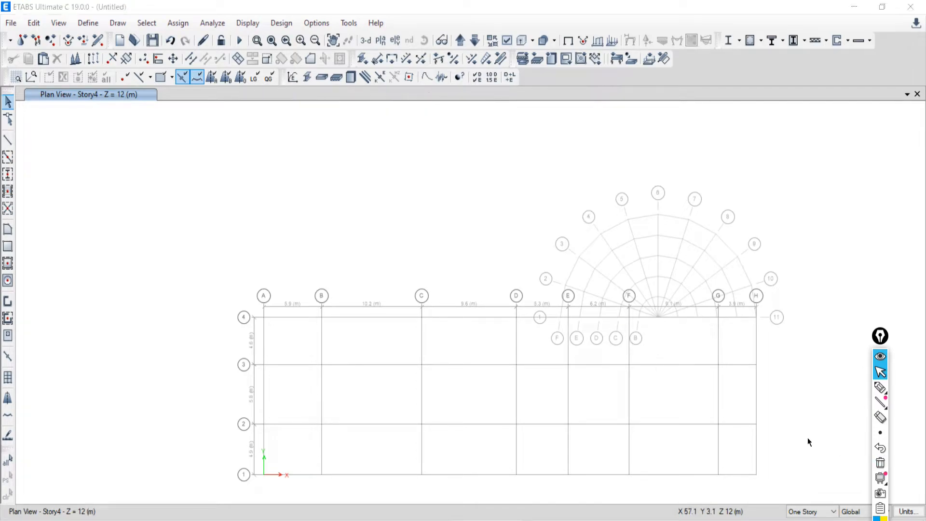
- Change the grid color of grid system G2 to red and apply it to the model
scroll(654, 335, up, 4)
scroll(521, 284, down, 5)
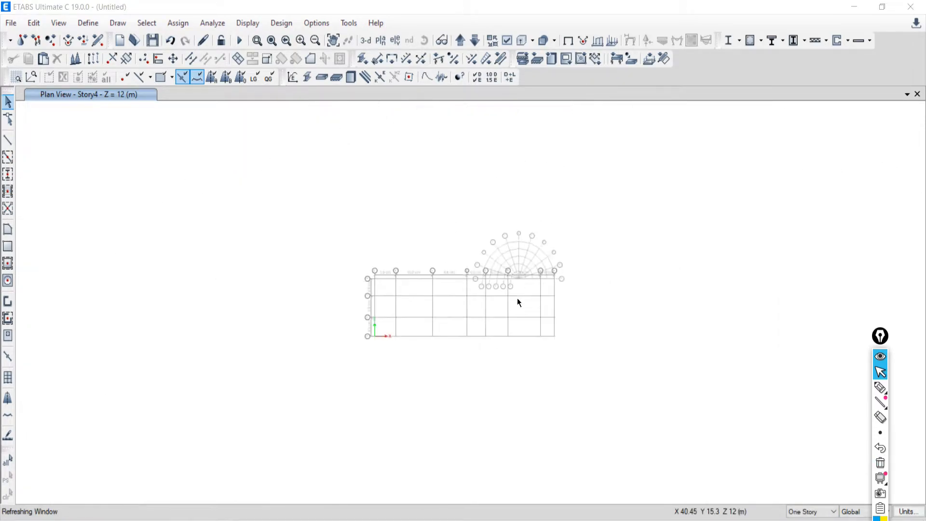
scroll(511, 289, up, 3)
middle_drag(516, 283, 502, 328)
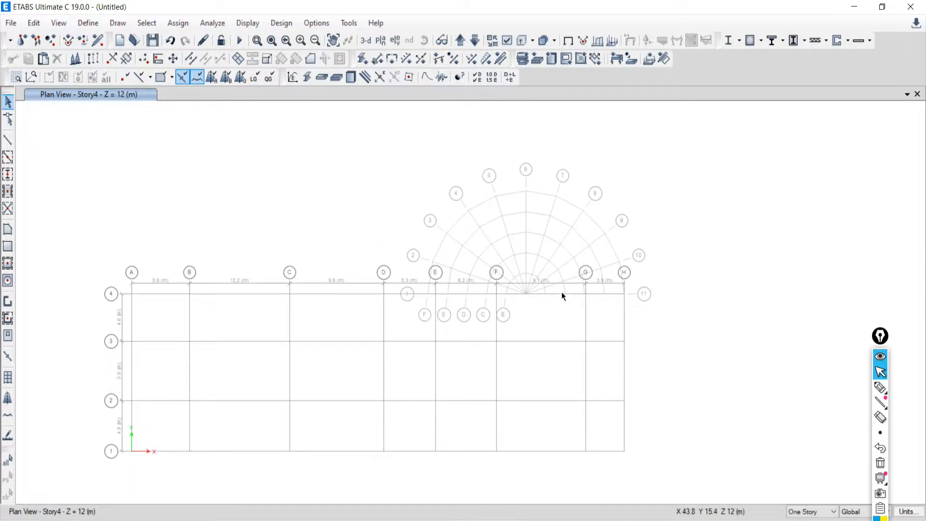
click(33, 23)
click(89, 166)
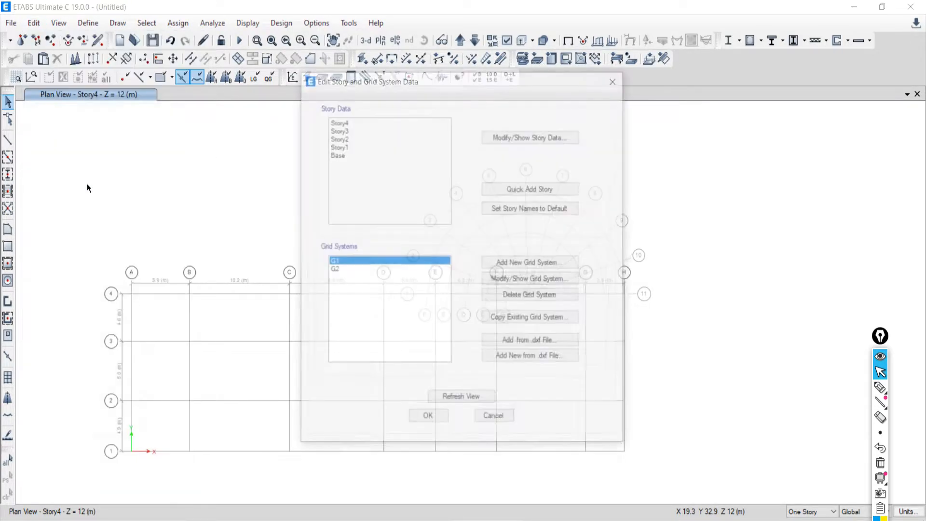
click(334, 270)
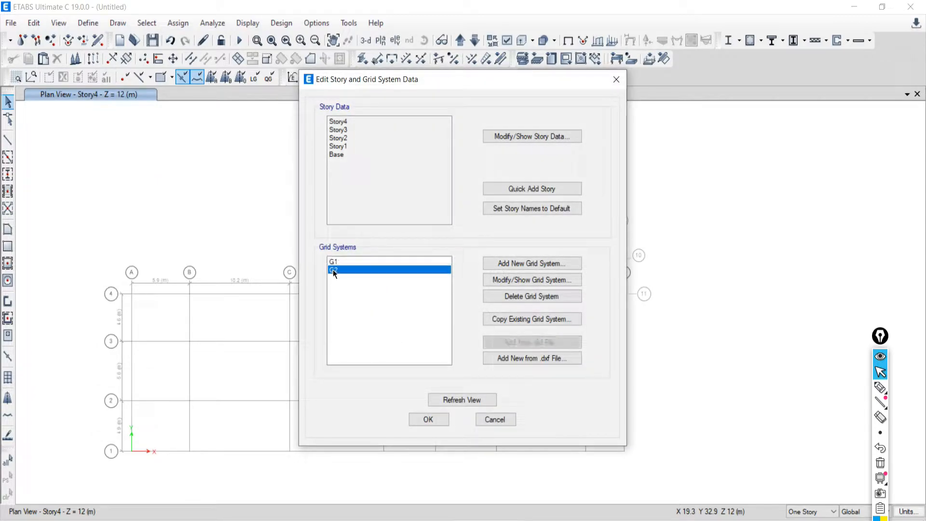
click(515, 279)
click(567, 212)
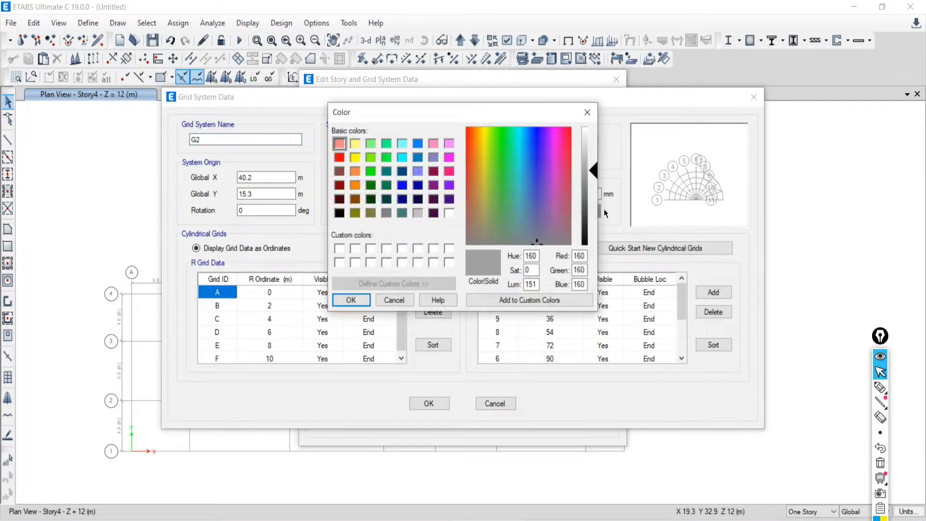
click(339, 158)
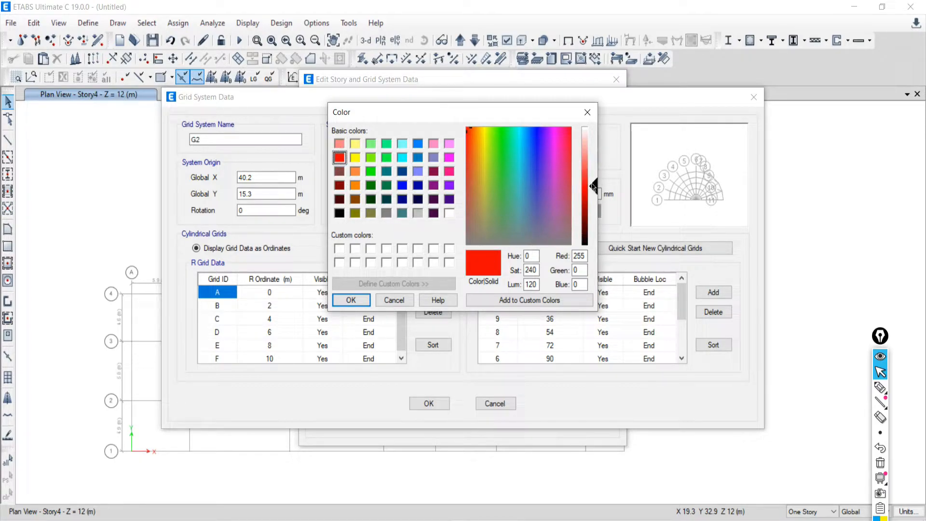
click(351, 299)
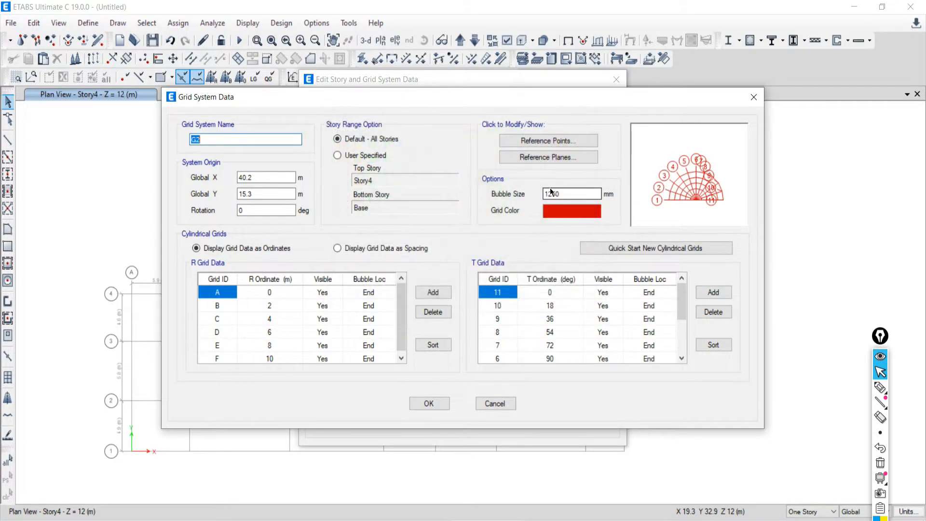
click(427, 404)
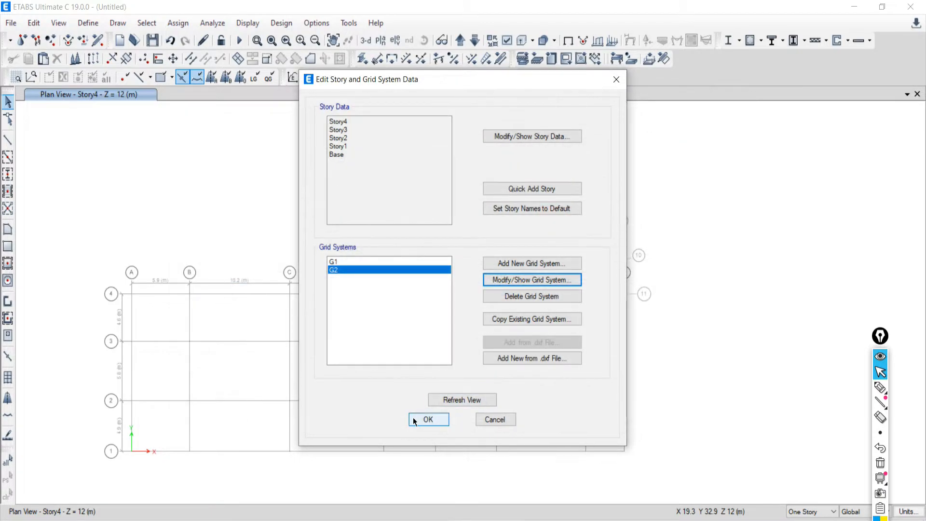
click(414, 417)
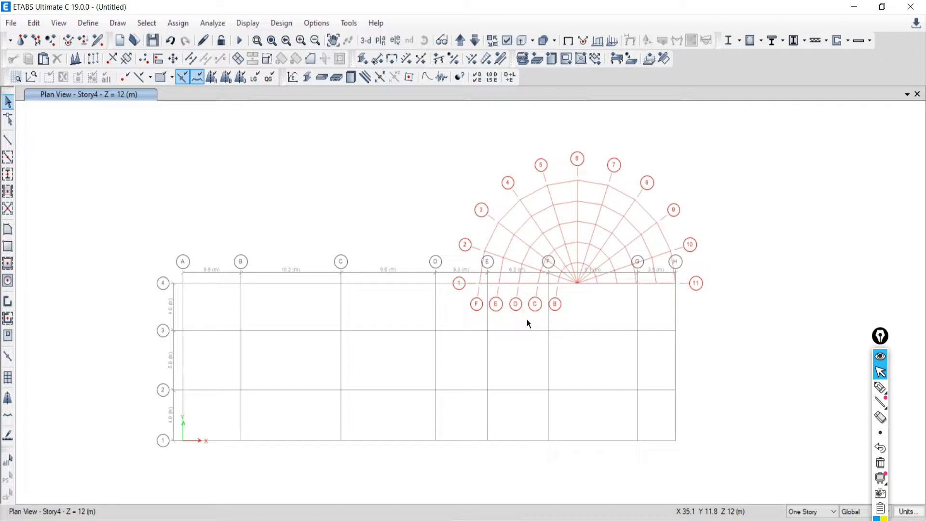
key(alt+Tab)
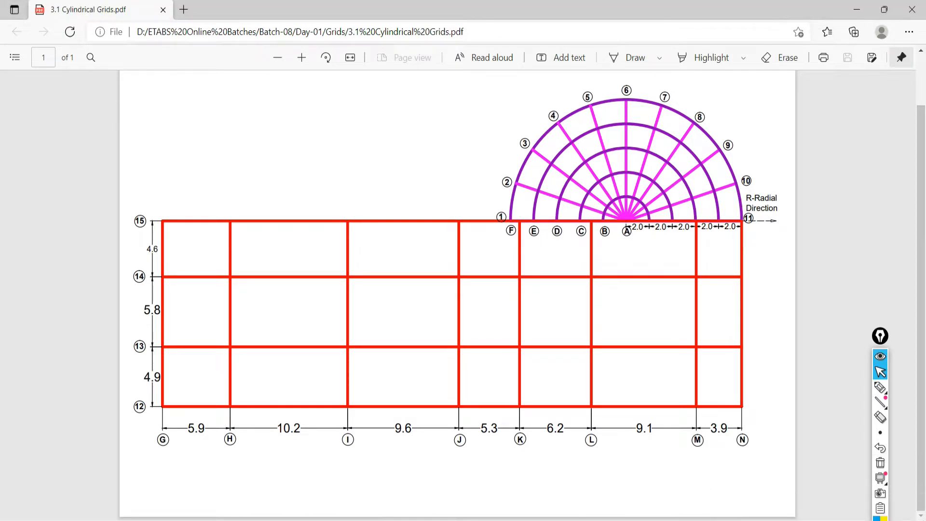
key(alt+Tab)
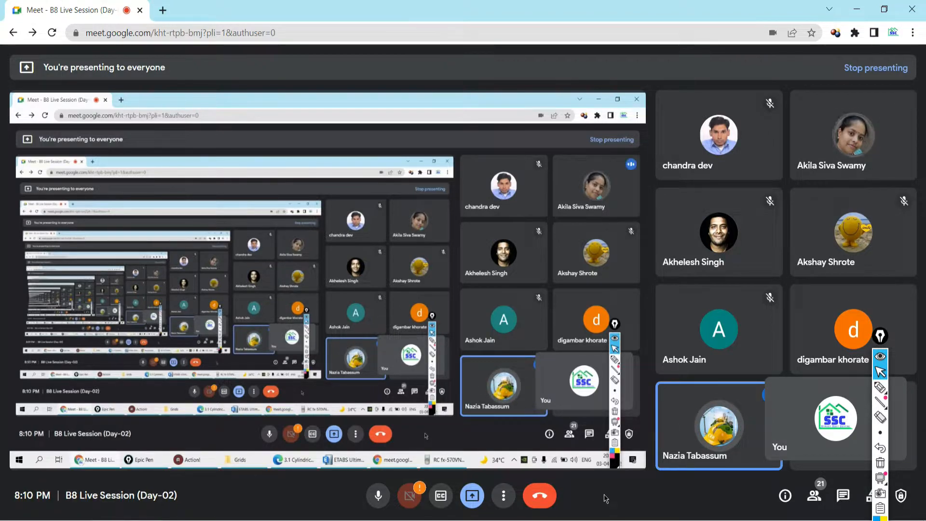
mouse_move(480, 520)
click(404, 475)
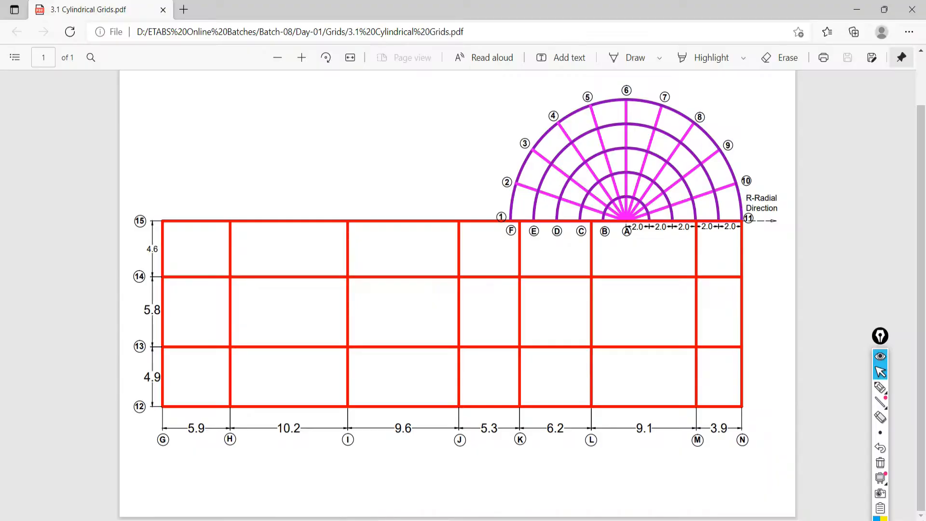
key(alt+Tab)
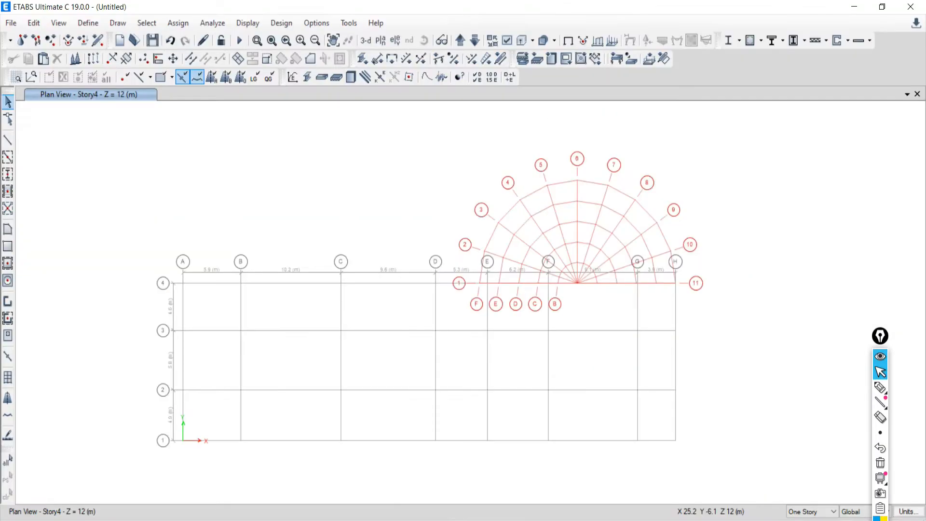
scroll(555, 270, up, 5)
scroll(542, 287, down, 8)
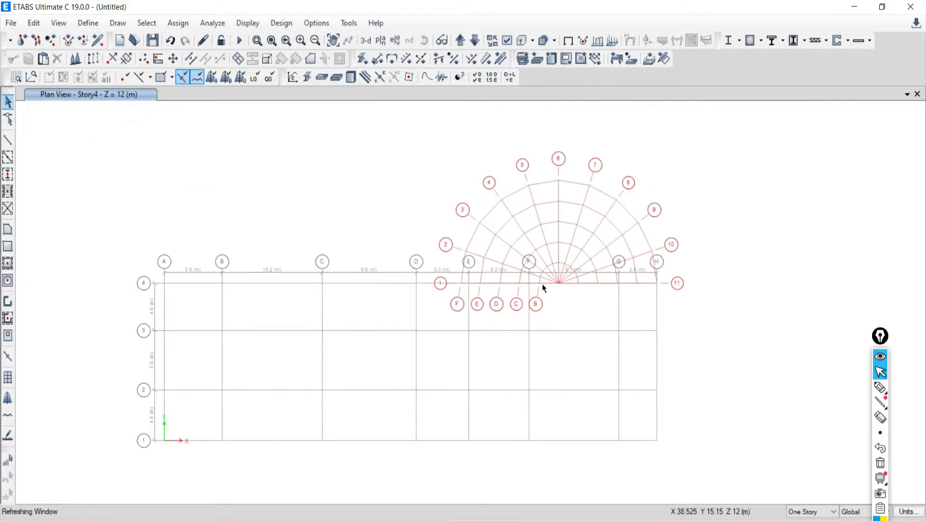
- Show the model in 3D and rotate it to examine the red cylindrical grid beside the rectangular one
scroll(507, 305, up, 5)
scroll(501, 299, down, 4)
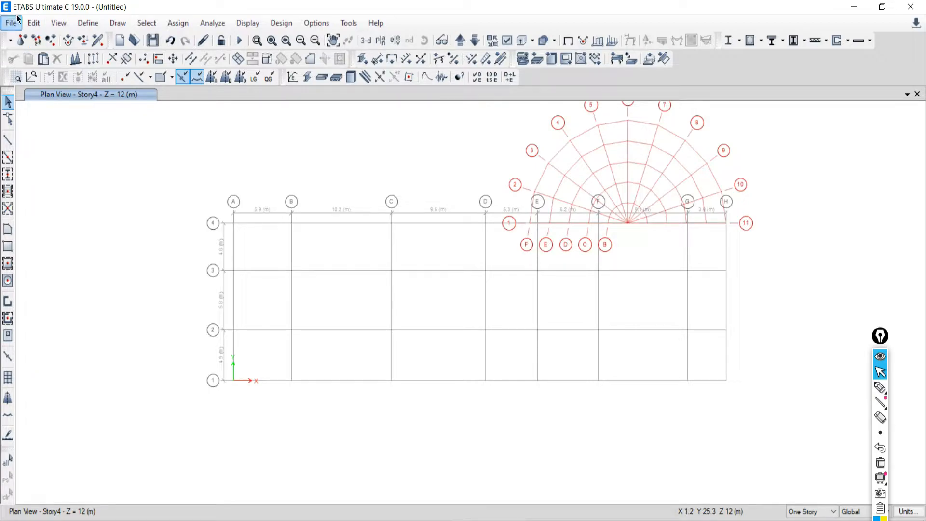
click(365, 40)
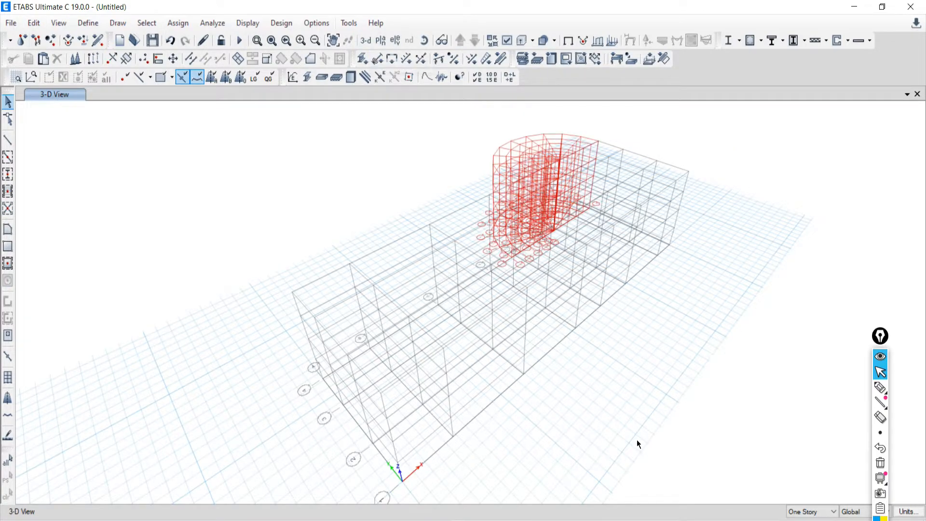
click(424, 40)
drag(432, 116, 400, 322)
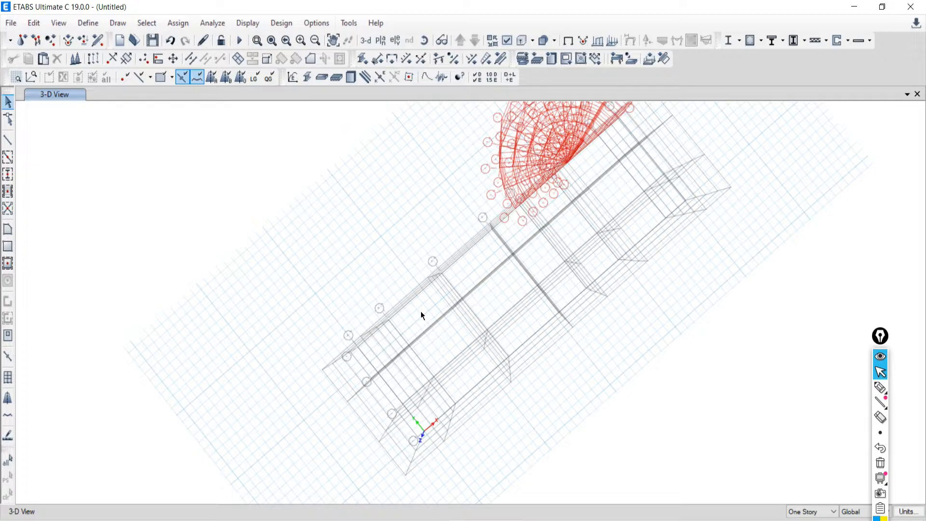
- Display the plan view of Story1 using the default plan from story level
click(381, 41)
click(398, 250)
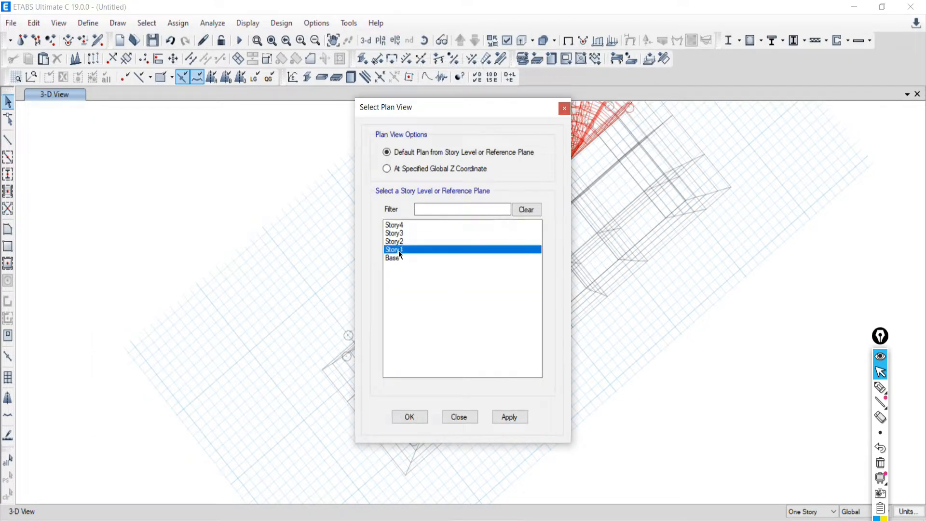
click(508, 417)
click(458, 417)
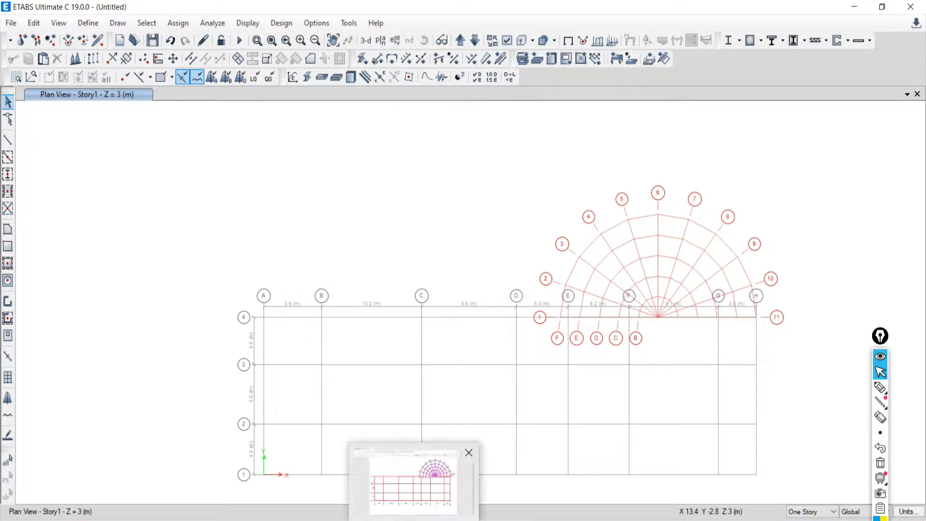
click(121, 520)
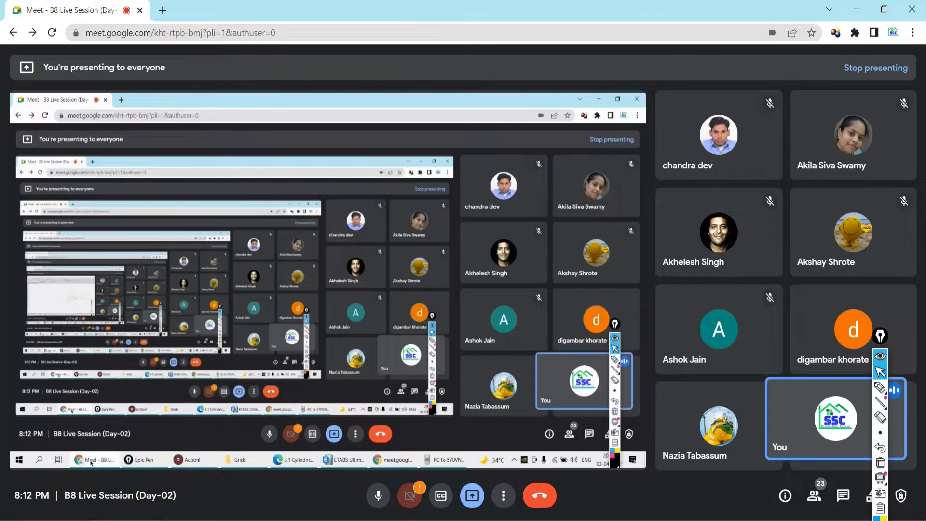
click(488, 520)
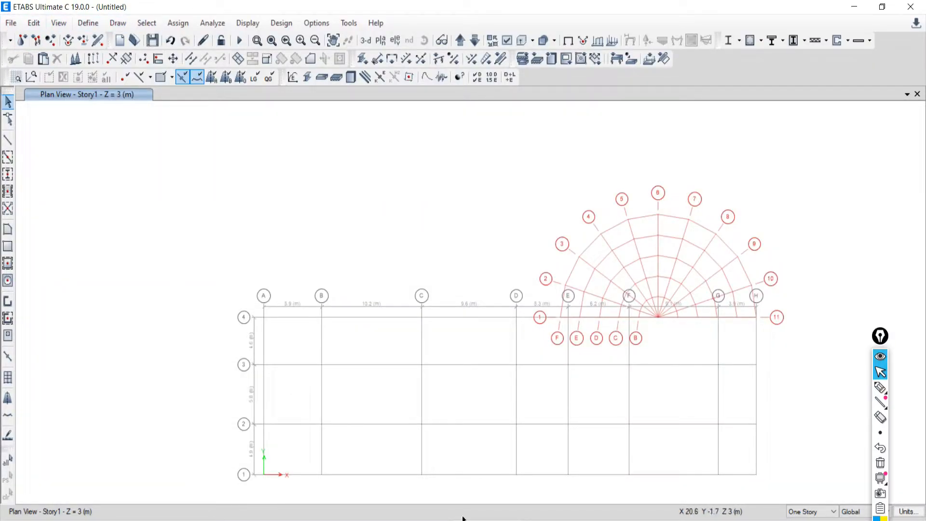
mouse_move(414, 519)
middle_drag(466, 386, 415, 295)
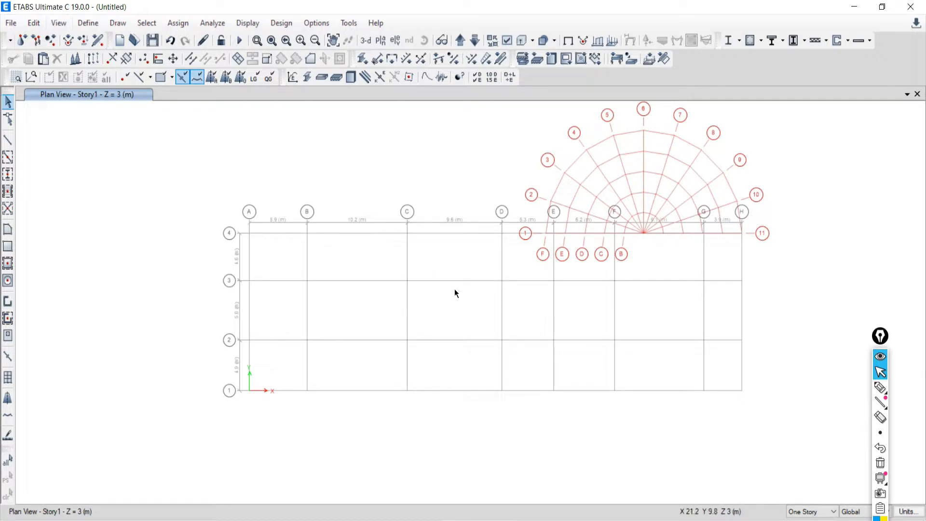
click(879, 387)
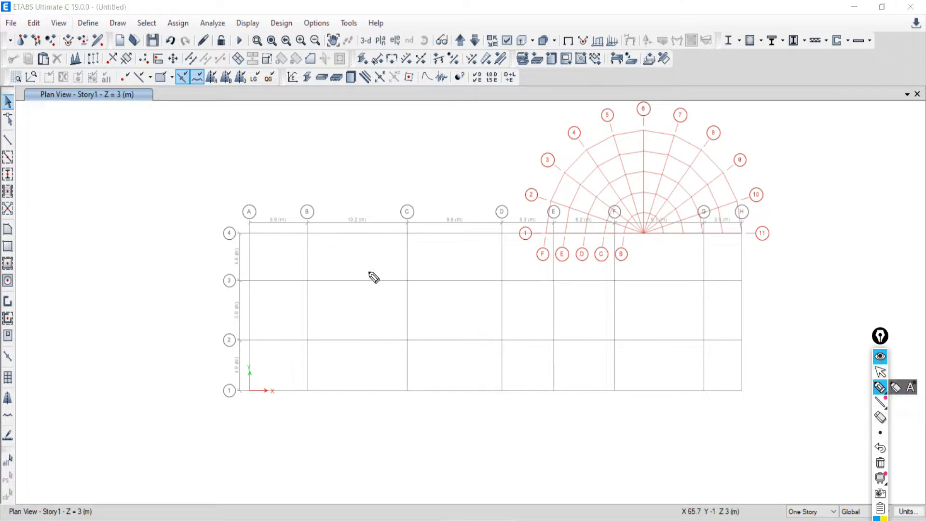
drag(408, 281, 516, 280)
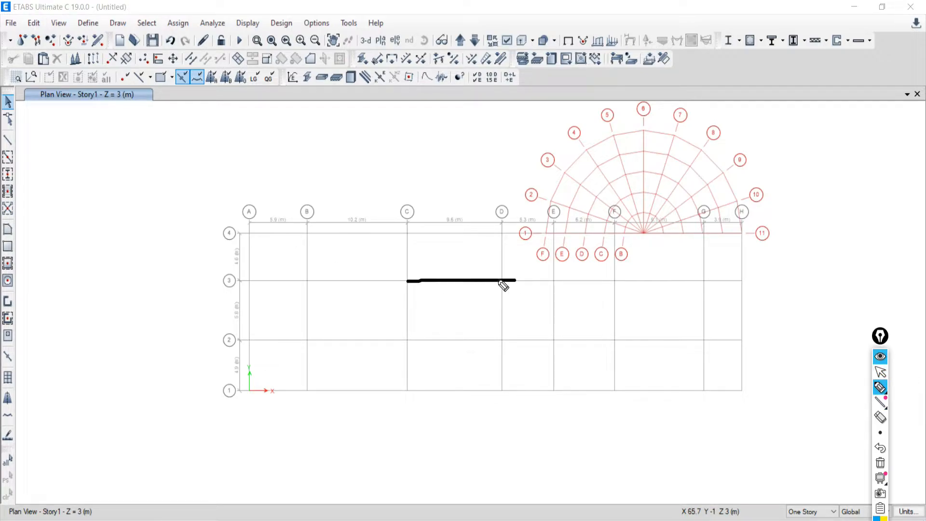
click(880, 463)
click(876, 372)
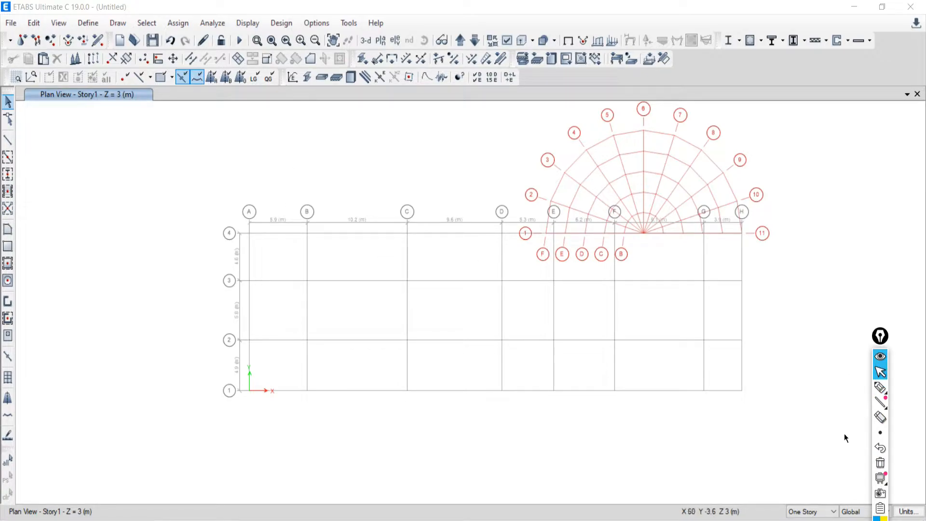
- Switch to the Grids folder in File Explorer and handwrite a short note in the blank area beside the file list
key(alt+Tab)
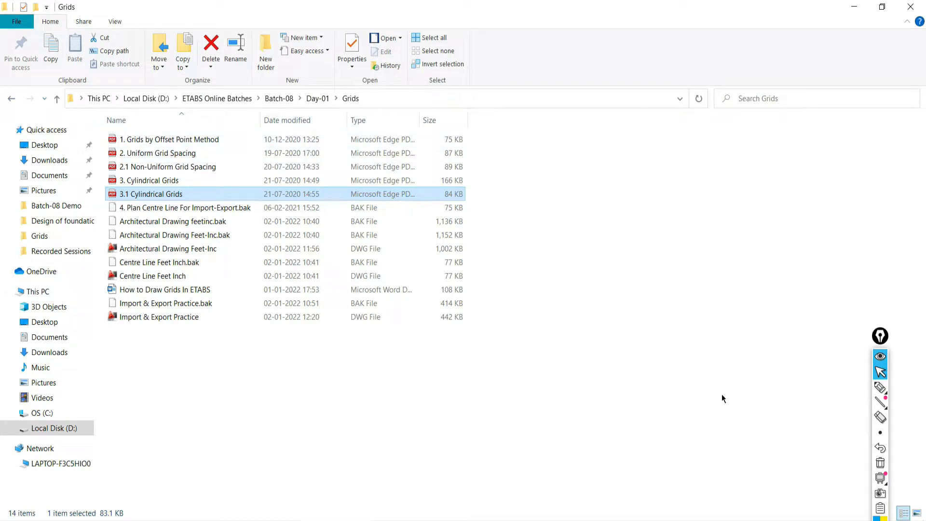
click(878, 387)
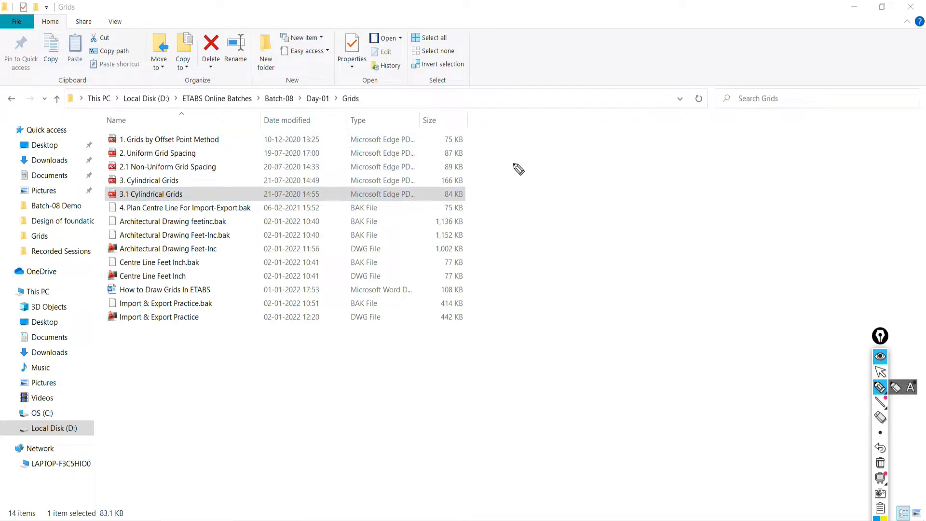
mouse_move(531, 161)
mouse_down()
mouse_move(529, 191)
mouse_move(553, 166)
mouse_move(566, 190)
mouse_move(581, 186)
mouse_up()
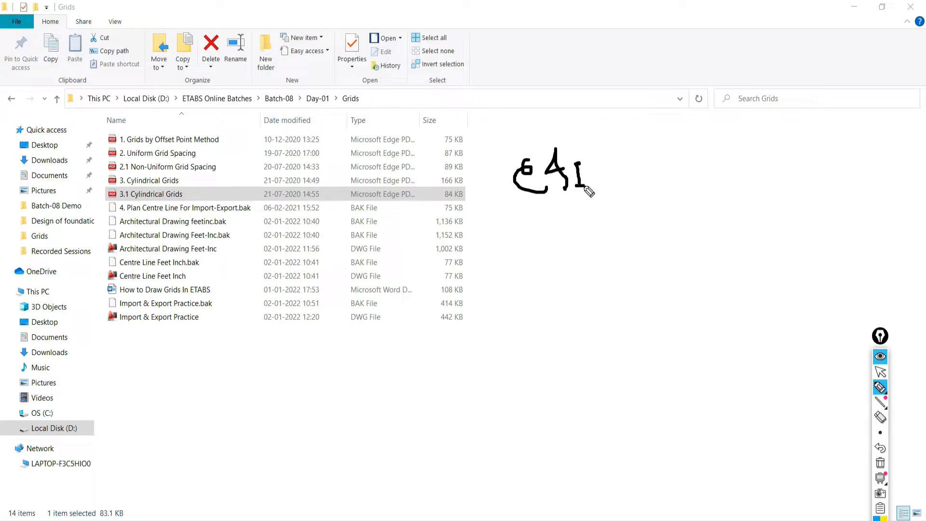
click(880, 372)
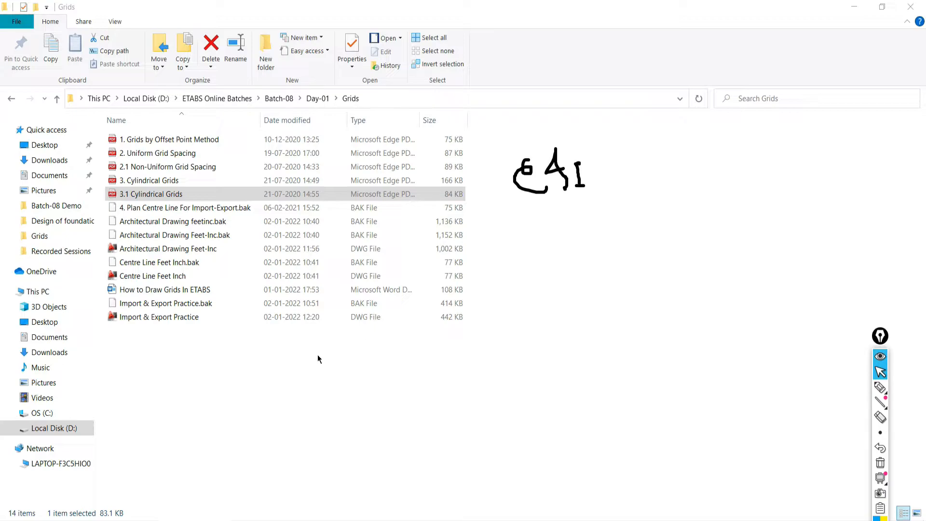
- Switch to AutoCAD, close the Autodesk Exchange window and bring the centre line plan up close for viewing
key(alt+Tab)
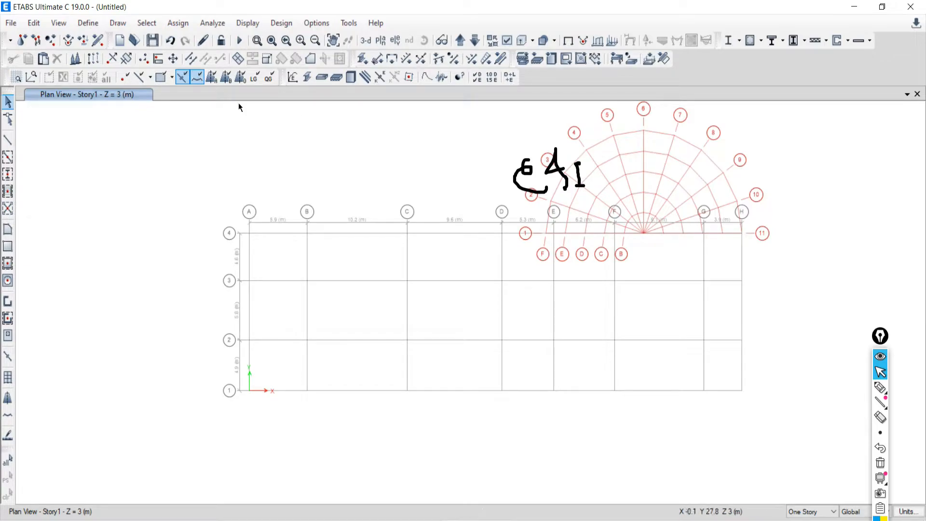
key(alt+Tab)
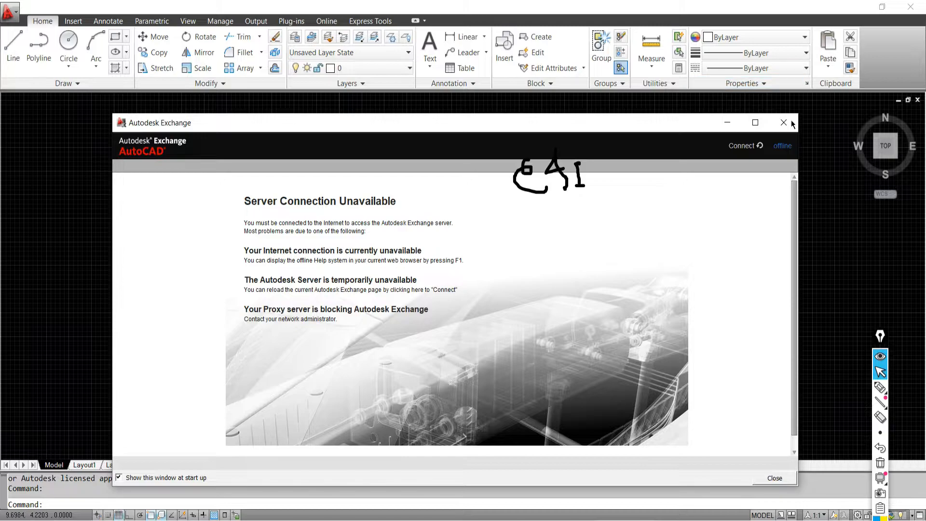
click(787, 123)
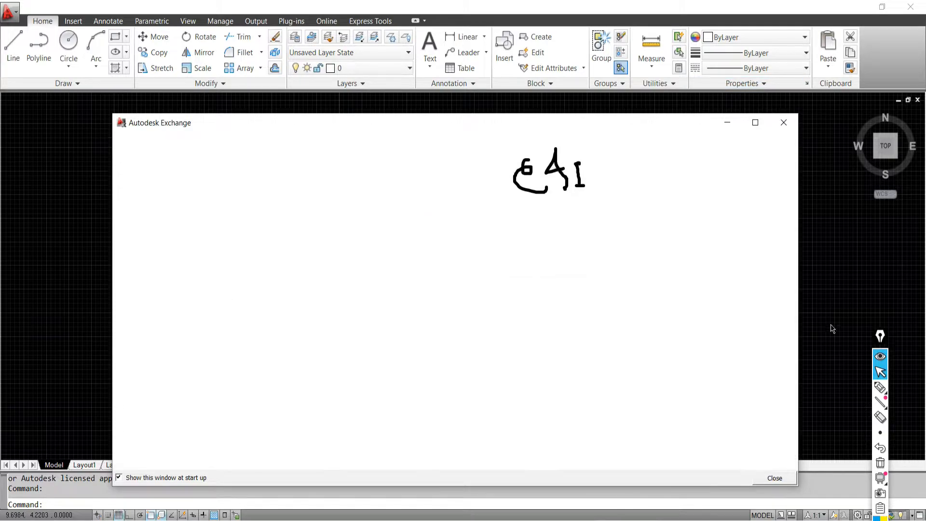
scroll(490, 209, up, 2)
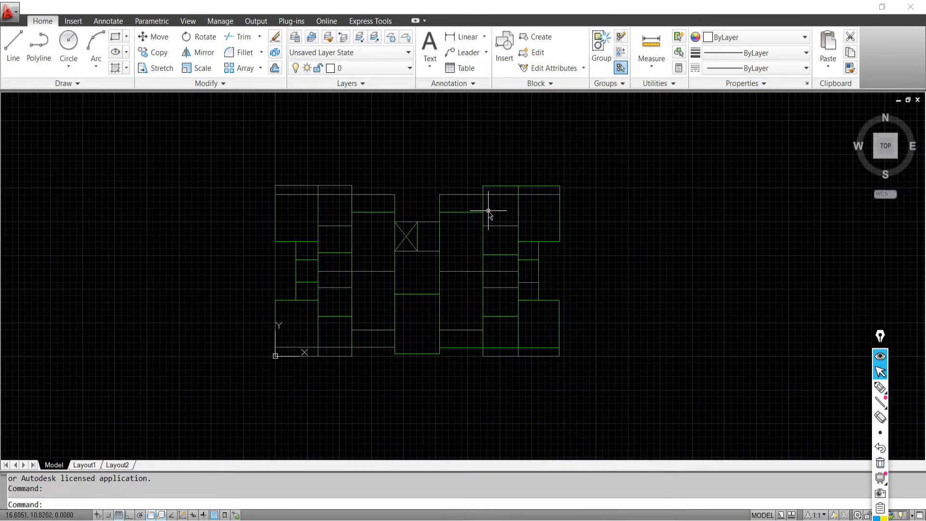
scroll(393, 264, up, 2)
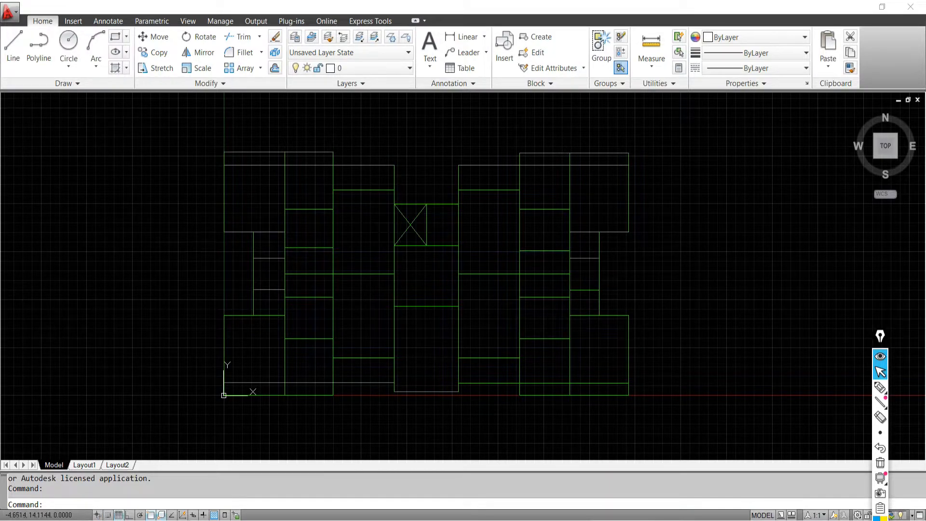
click(139, 125)
click(735, 436)
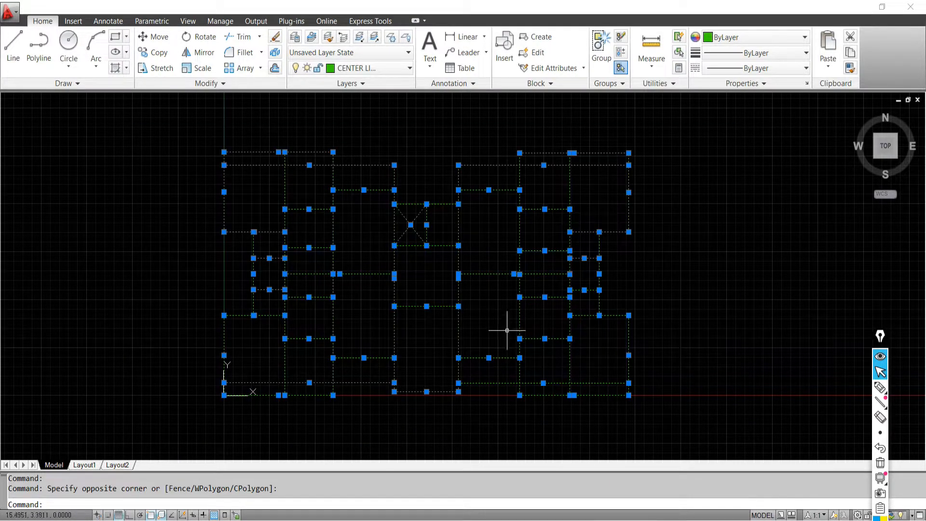
key(Escape)
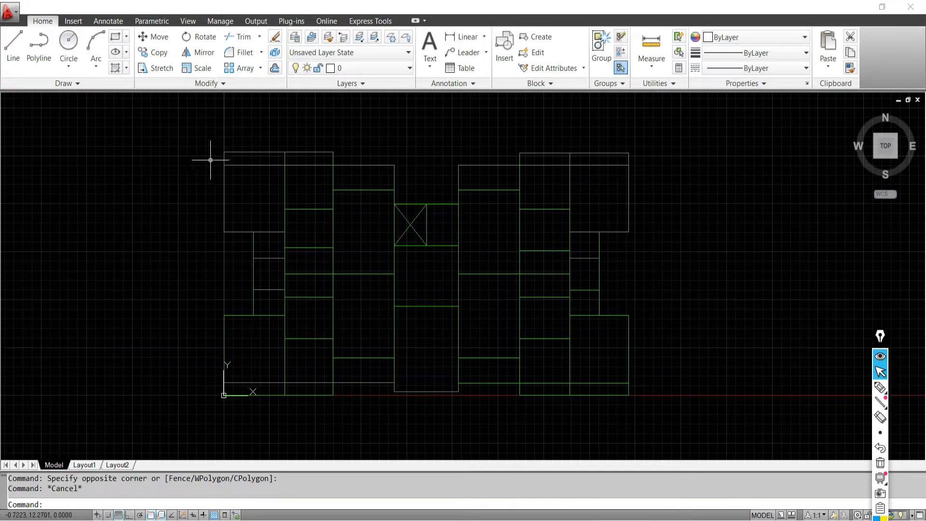
click(181, 130)
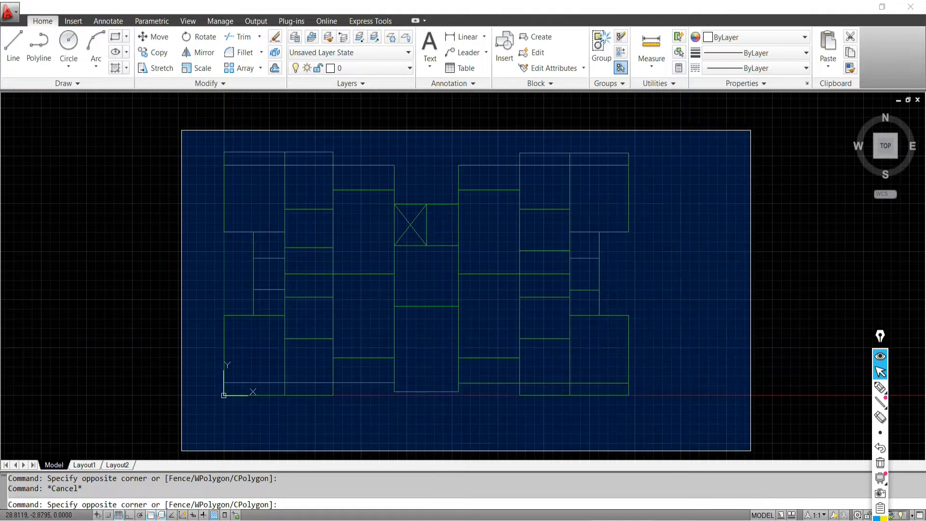
click(743, 421)
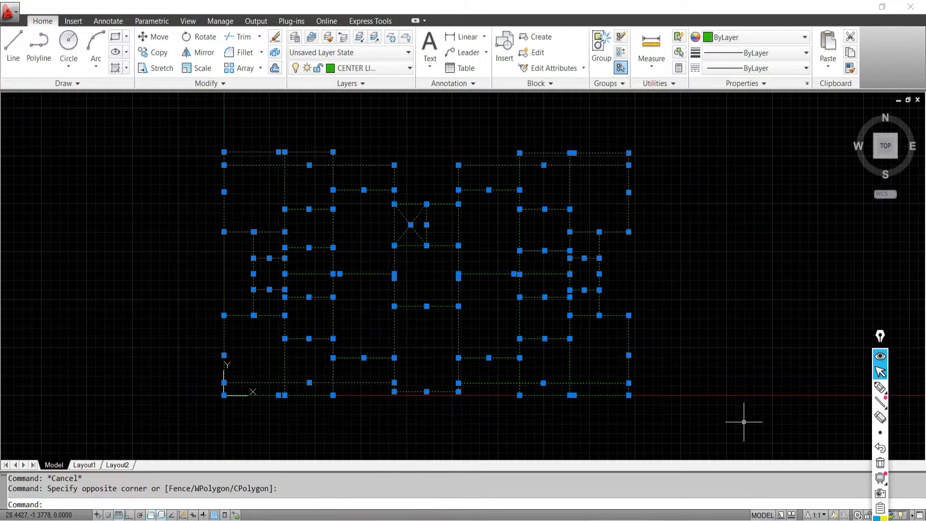
key(Escape)
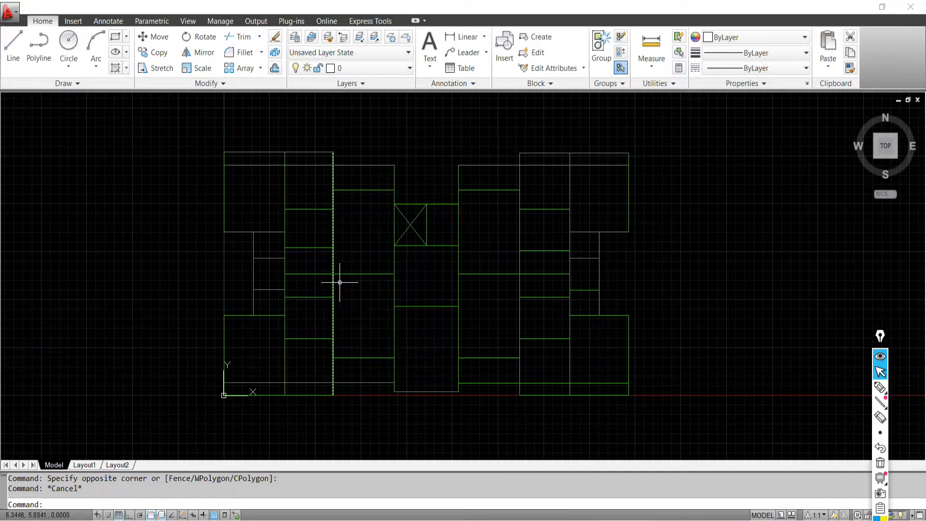
scroll(261, 198, down, 8)
scroll(268, 200, up, 7)
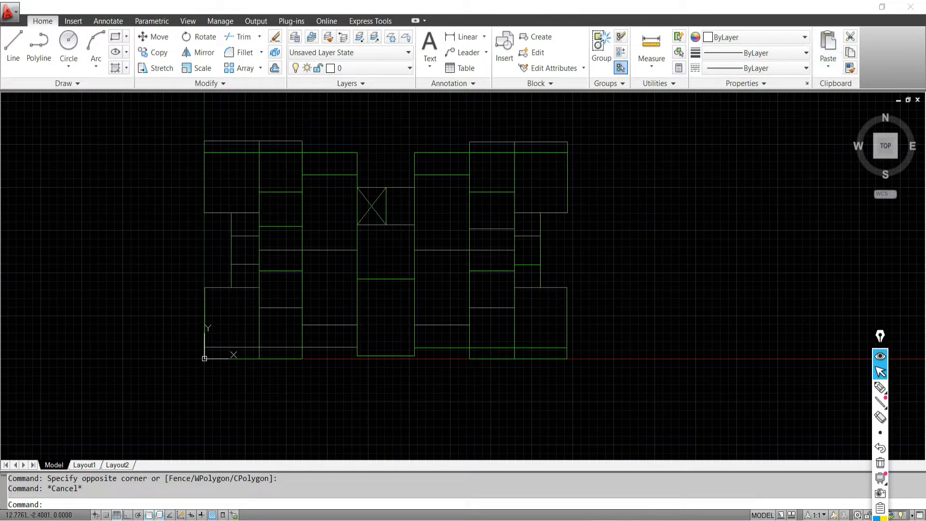
- Switch to File Explorer and open the "Import & Export Practice" DWG from the Grids folder in Batch-08, Day-01
key(alt+Tab)
click(12, 98)
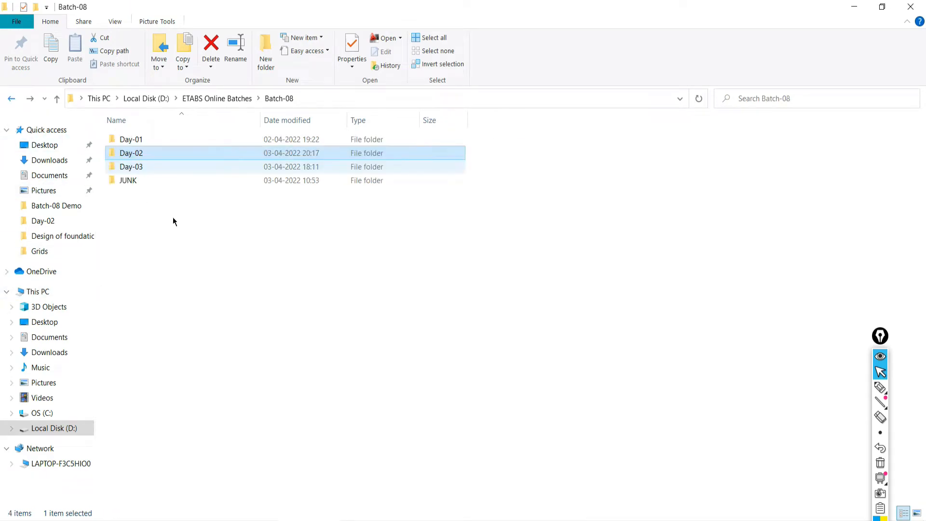
double_click(131, 139)
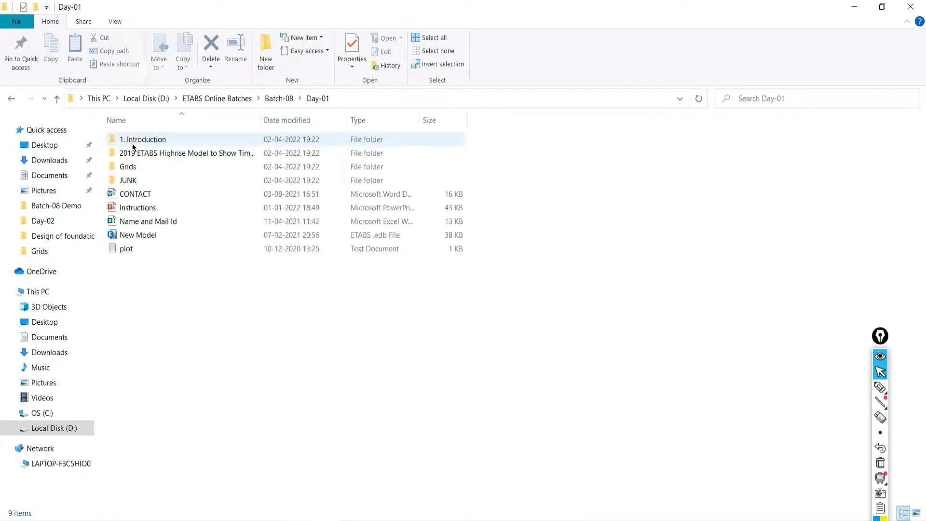
double_click(126, 167)
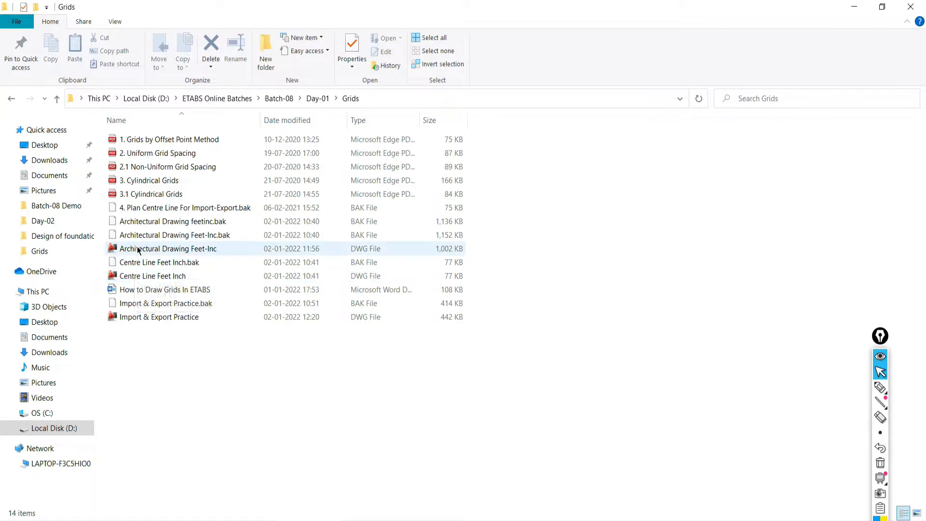
click(131, 319)
double_click(131, 319)
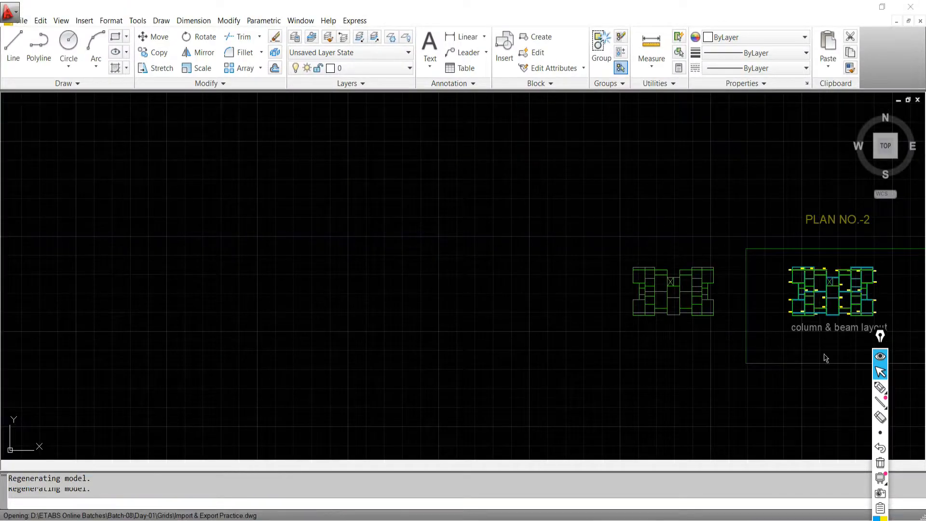
- Examine the column & beam layout of Plan No.-2, including its column labels and beam lines
middle_drag(770, 358, 285, 368)
scroll(285, 367, up, 6)
scroll(409, 289, up, 3)
scroll(444, 242, down, 5)
middle_drag(500, 244, 452, 294)
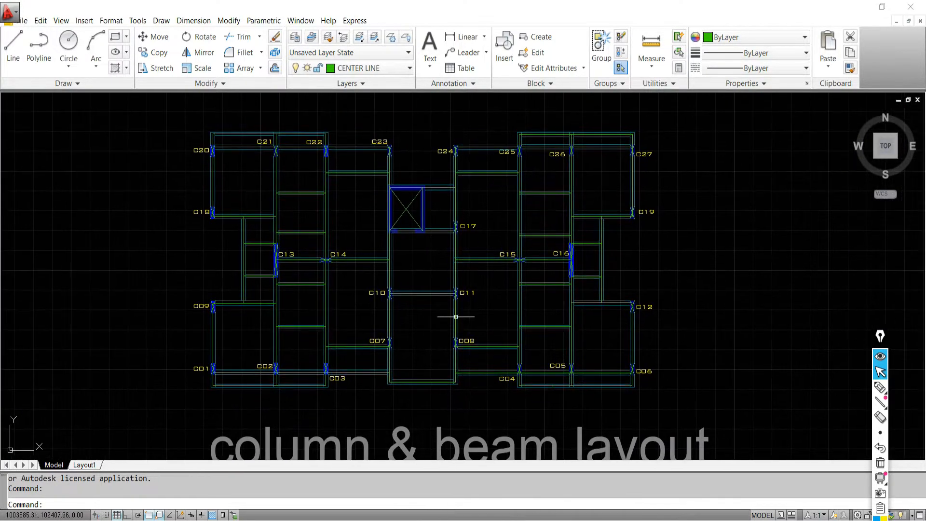
scroll(452, 294, up, 2)
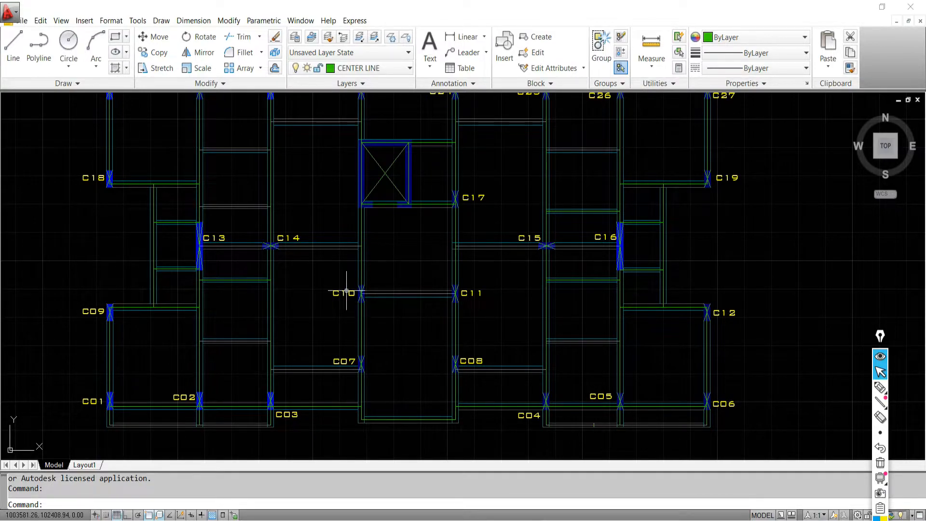
scroll(355, 289, down, 4)
scroll(344, 287, up, 1)
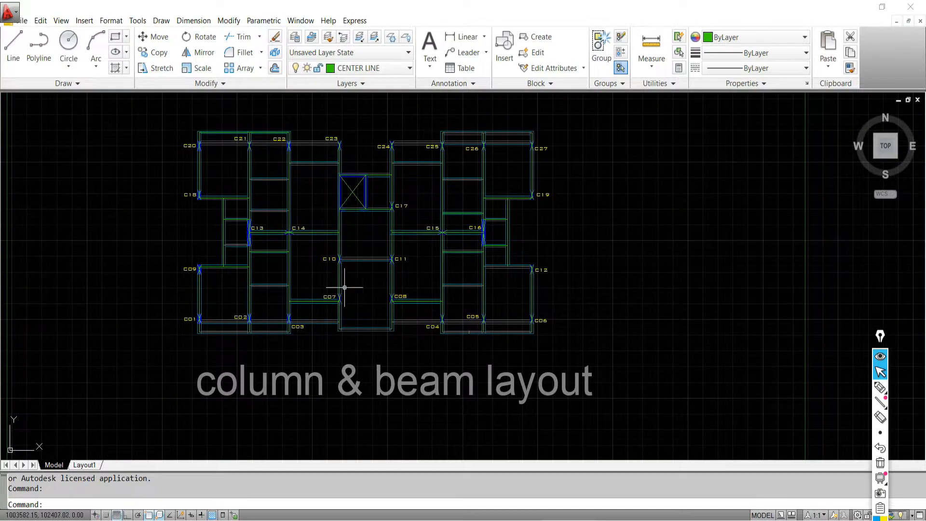
scroll(344, 288, up, 3)
scroll(330, 296, down, 4)
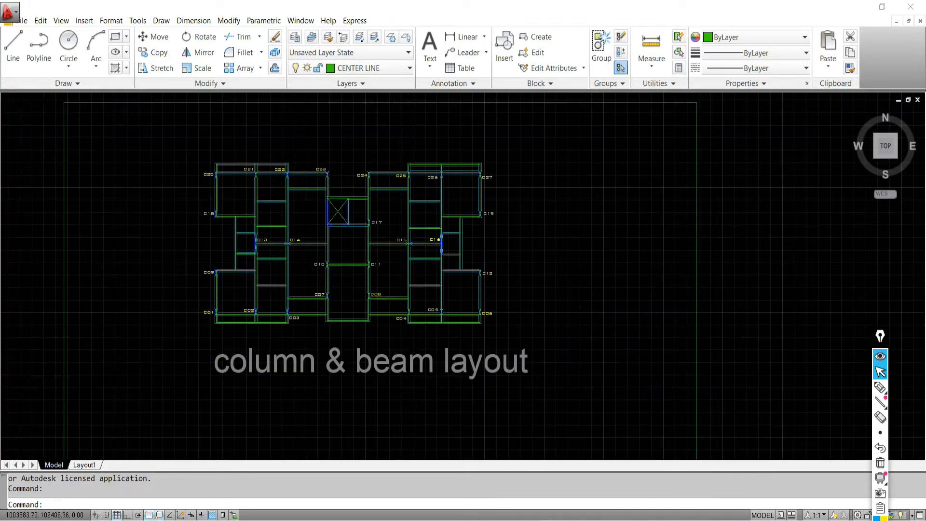
scroll(338, 284, up, 3)
scroll(343, 239, down, 5)
scroll(324, 284, up, 2)
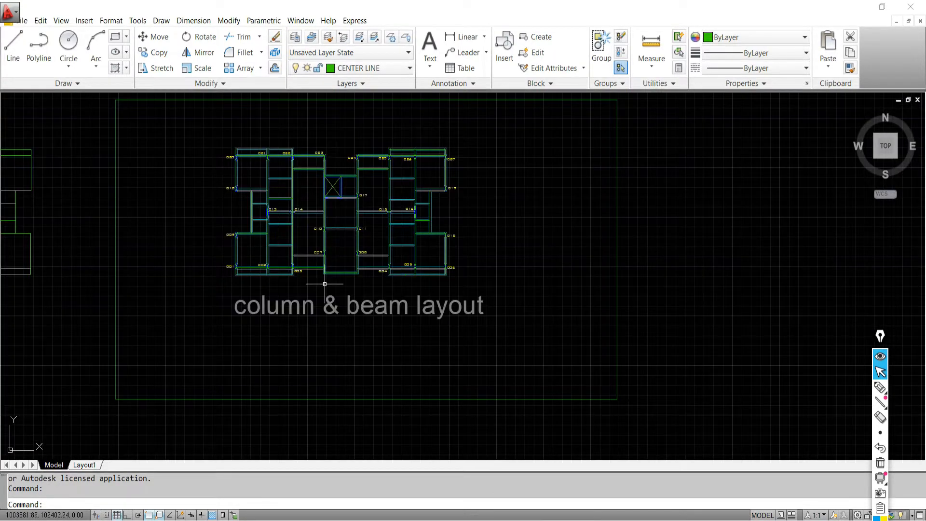
scroll(257, 250, up, 3)
scroll(337, 264, down, 4)
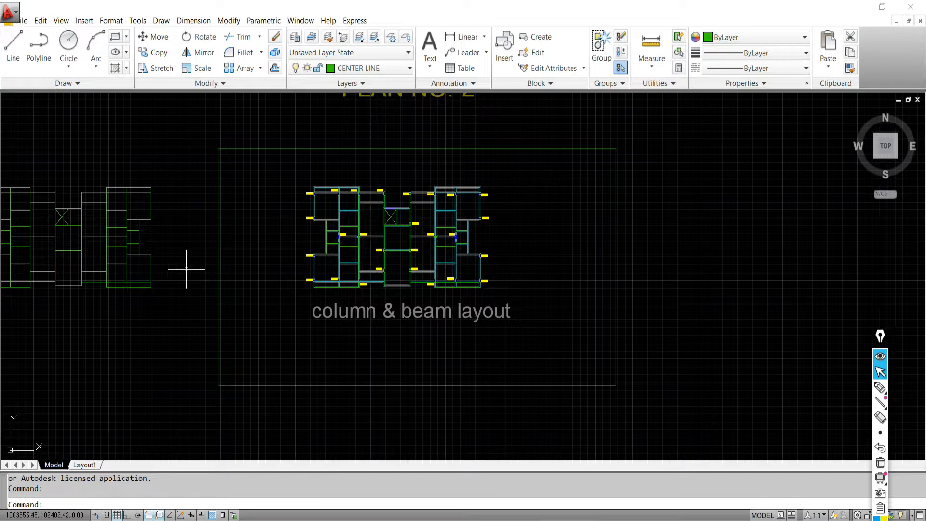
- Compare the separate centre-line plan with the column & beam layout beside it
middle_drag(218, 263, 460, 276)
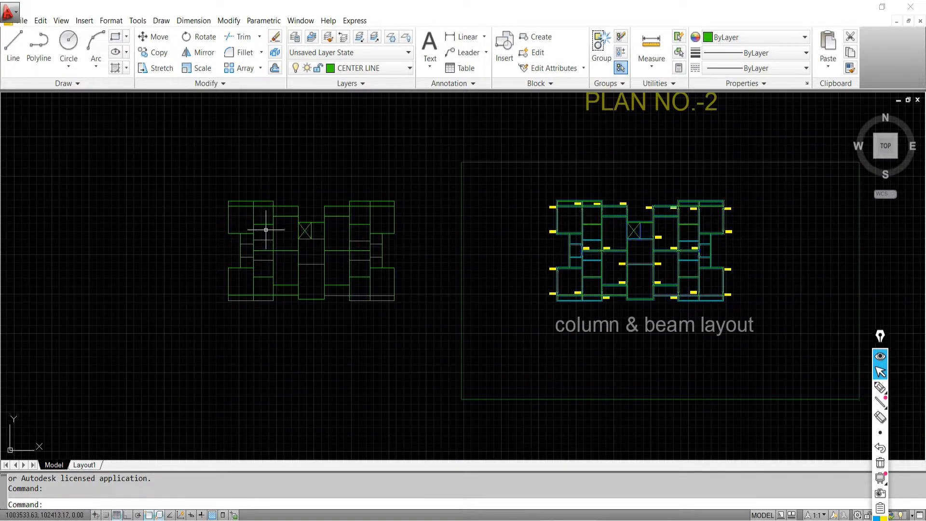
scroll(687, 253, down, 1)
middle_drag(687, 253, 508, 260)
scroll(389, 263, down, 2)
scroll(300, 277, up, 3)
scroll(265, 306, up, 2)
scroll(299, 358, down, 3)
scroll(300, 358, down, 2)
scroll(490, 386, up, 5)
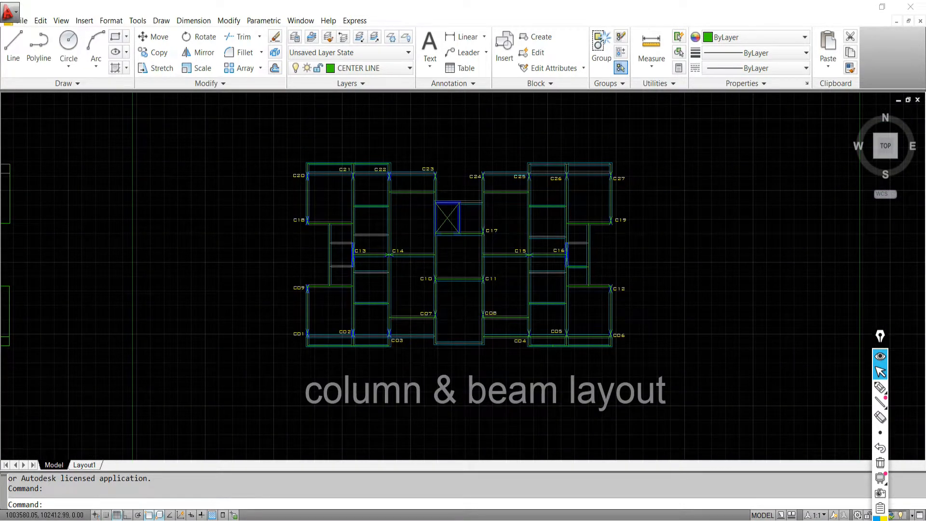
scroll(412, 213, up, 3)
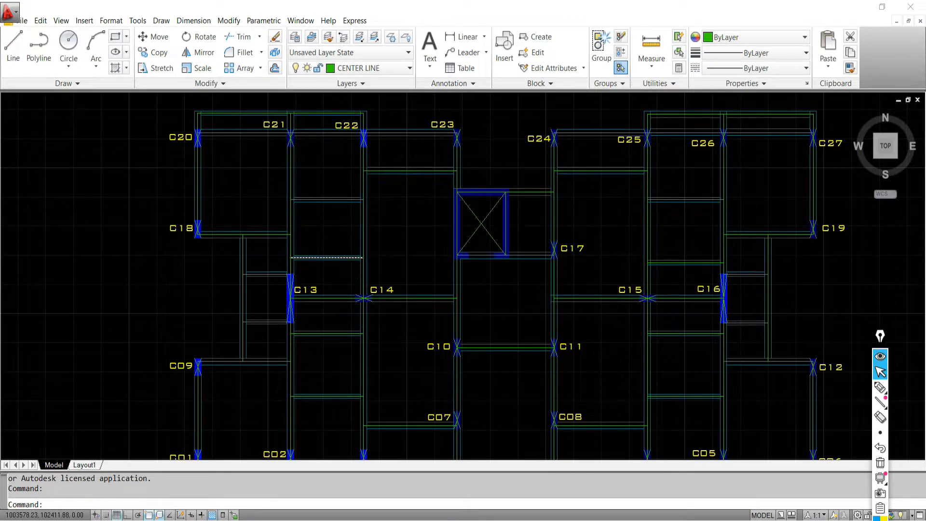
scroll(359, 258, down, 4)
scroll(310, 273, up, 1)
middle_drag(347, 272, 772, 272)
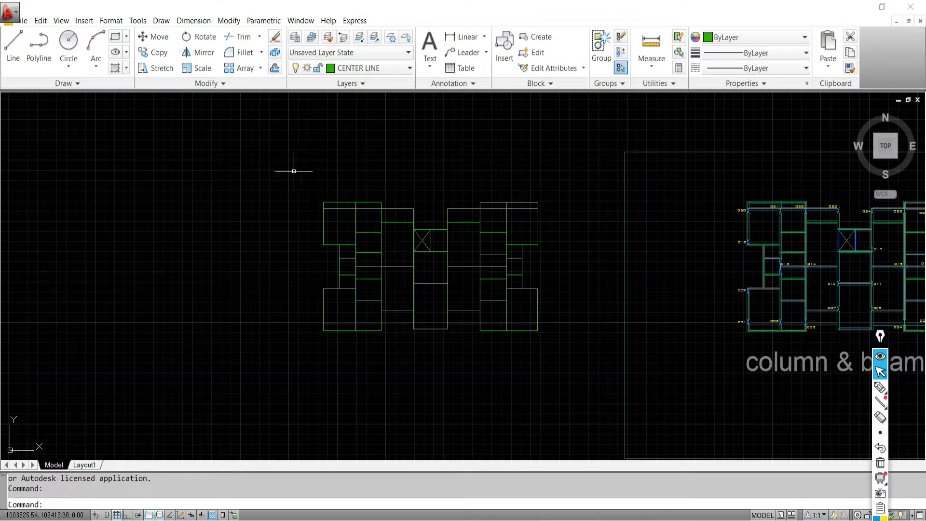
click(267, 176)
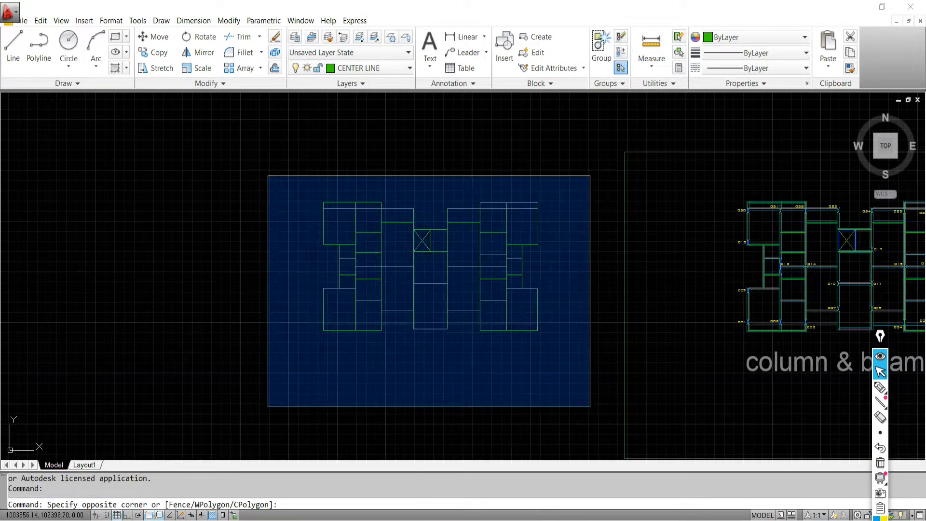
click(603, 395)
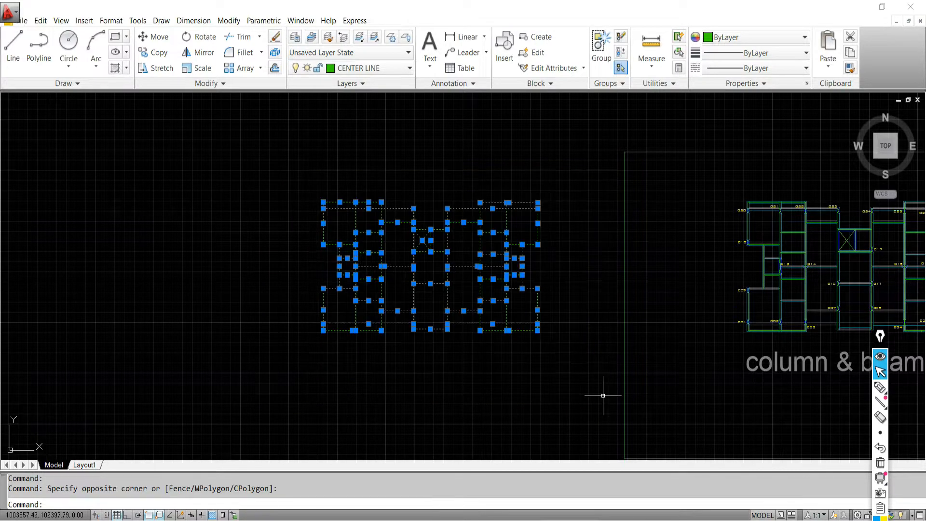
key(Escape)
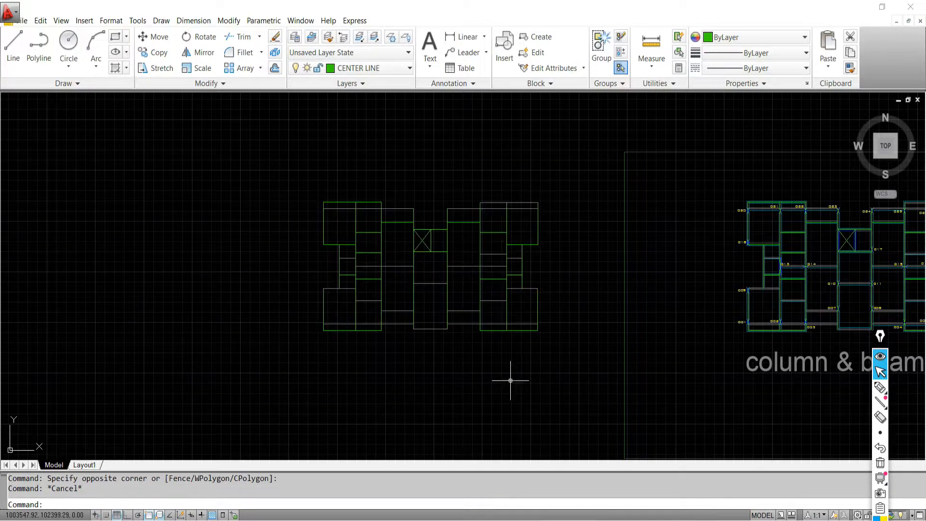
- Select the whole centre-line plan beside the column & beam layout and copy it to the clipboard
click(261, 171)
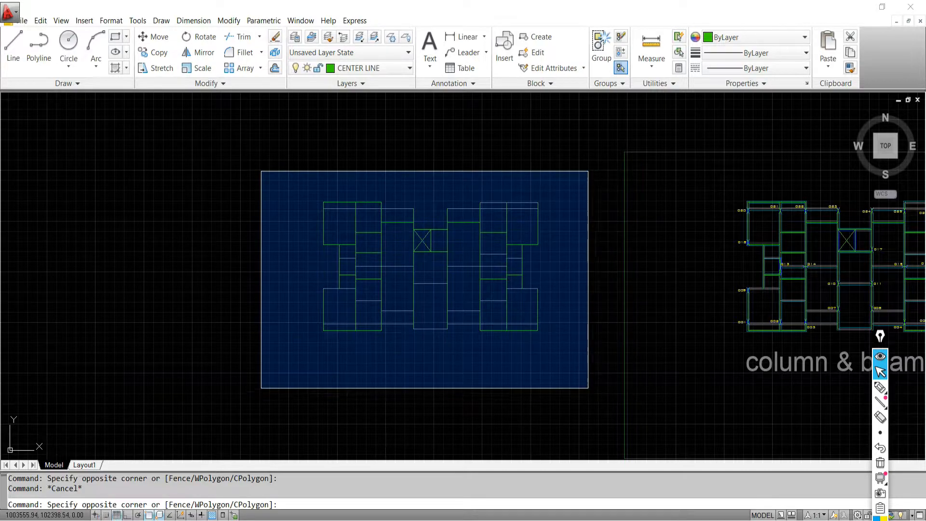
click(589, 389)
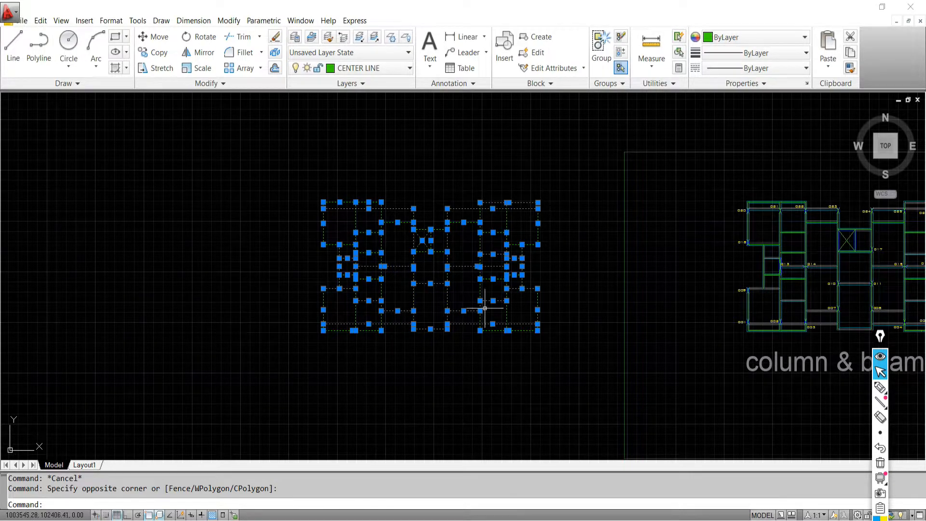
key(ctrl+c)
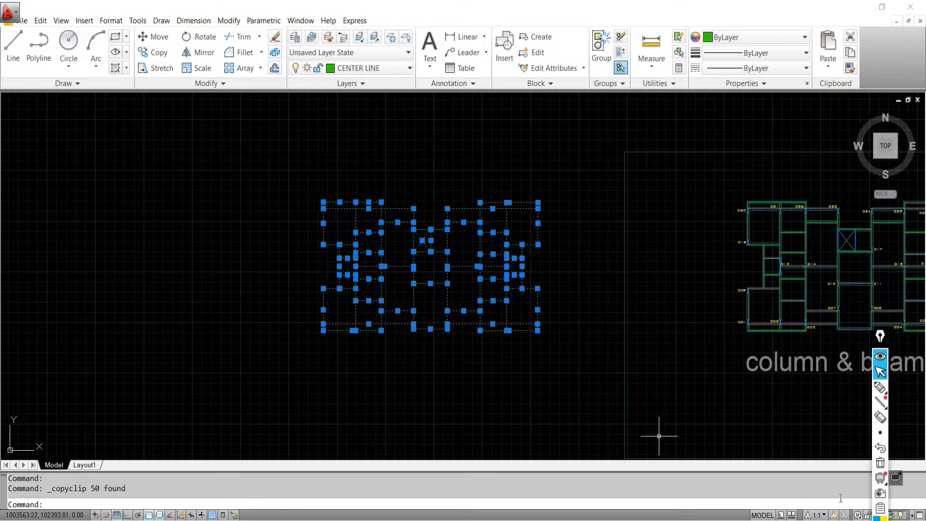
- Launch a new AutoCAD 2012 session from the desktop, dismiss the Autodesk Exchange window and maximize the blank drawing
click(924, 520)
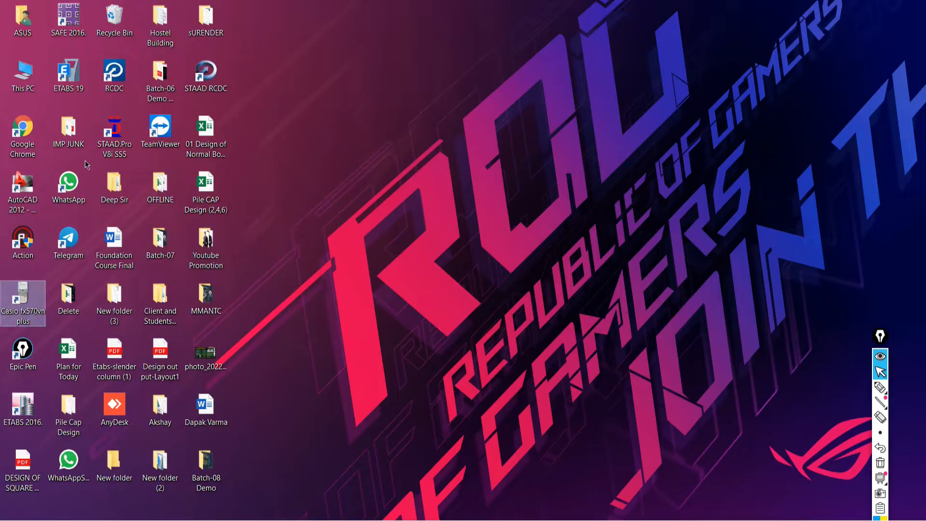
double_click(23, 193)
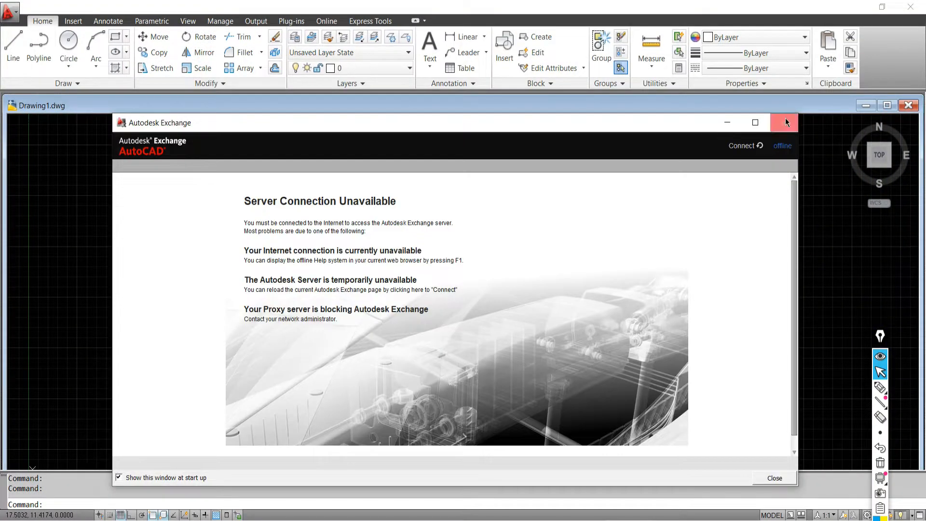
click(784, 122)
click(887, 106)
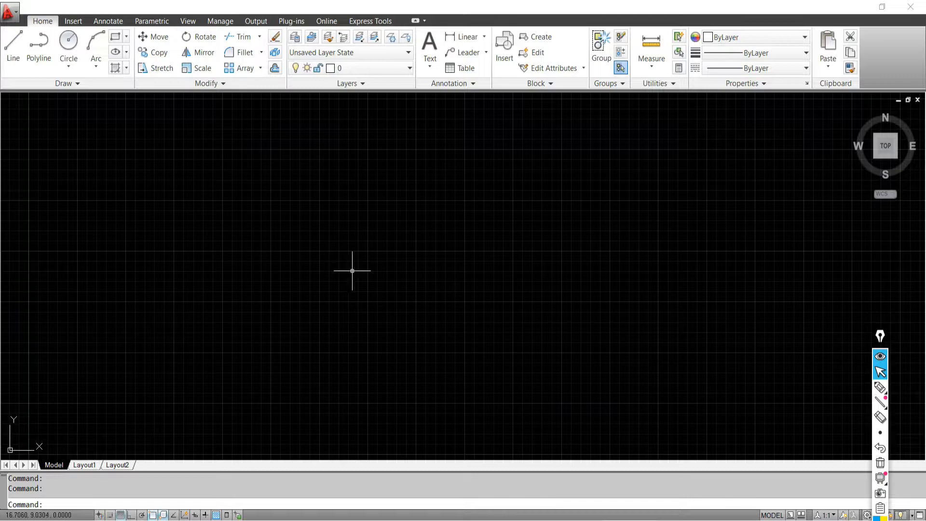
- Paste the copied centre-line plan into the blank drawing with its insertion point at 0,0
key(ctrl+v)
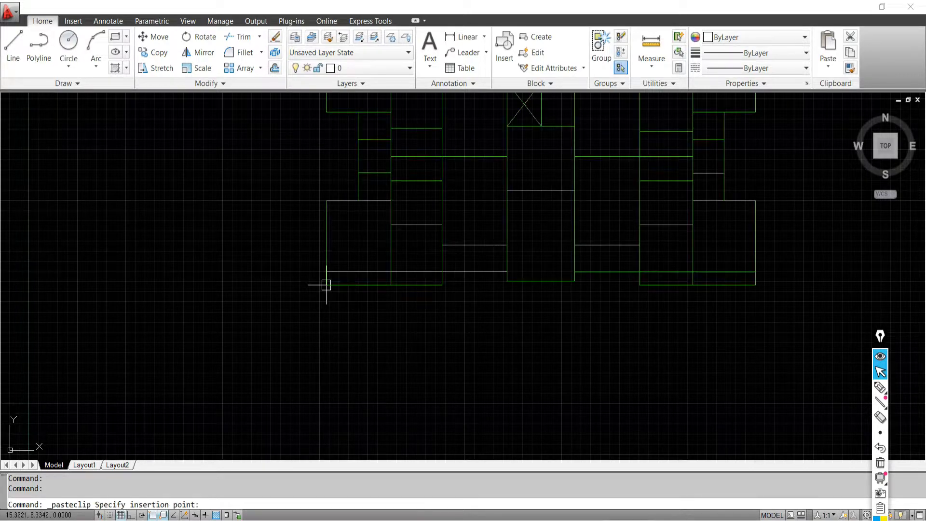
scroll(343, 304, down, 3)
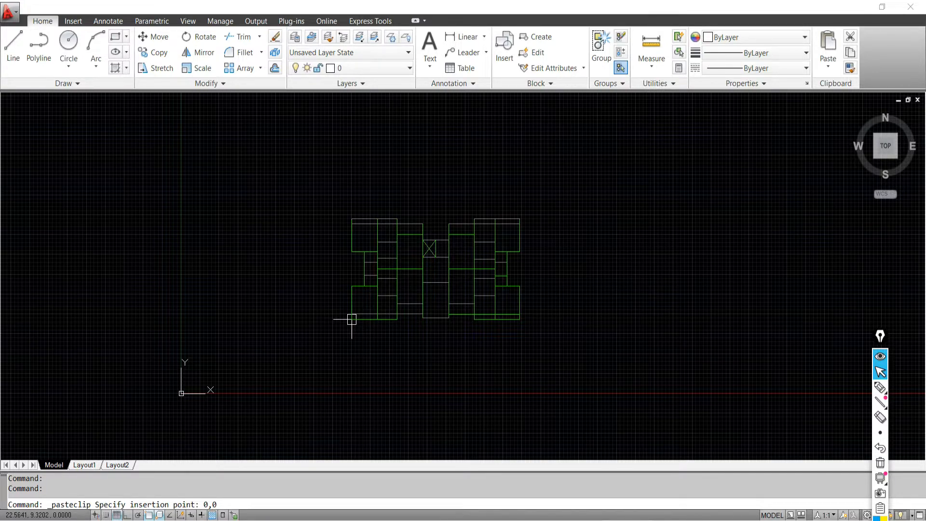
key(Return)
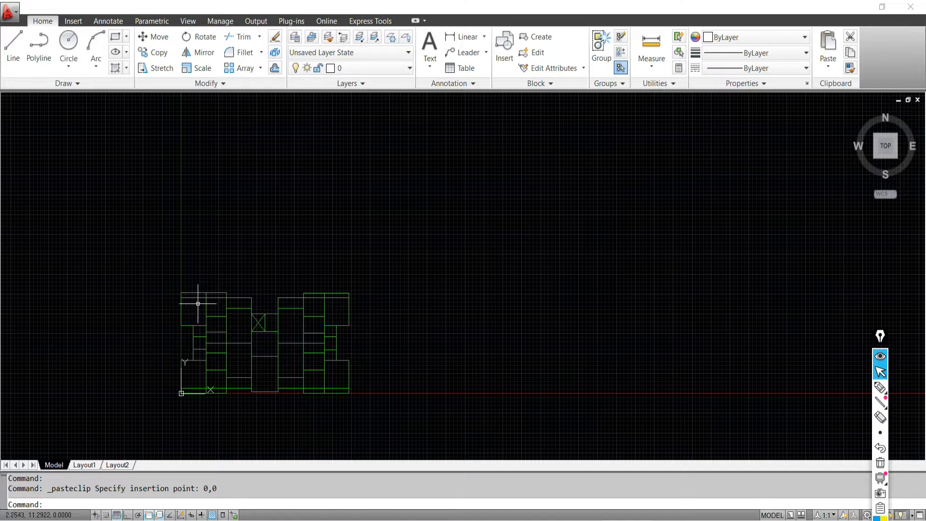
mouse_move(206, 351)
middle_down()
mouse_move(256, 263)
mouse_move(233, 327)
middle_up()
scroll(223, 346, up, 3)
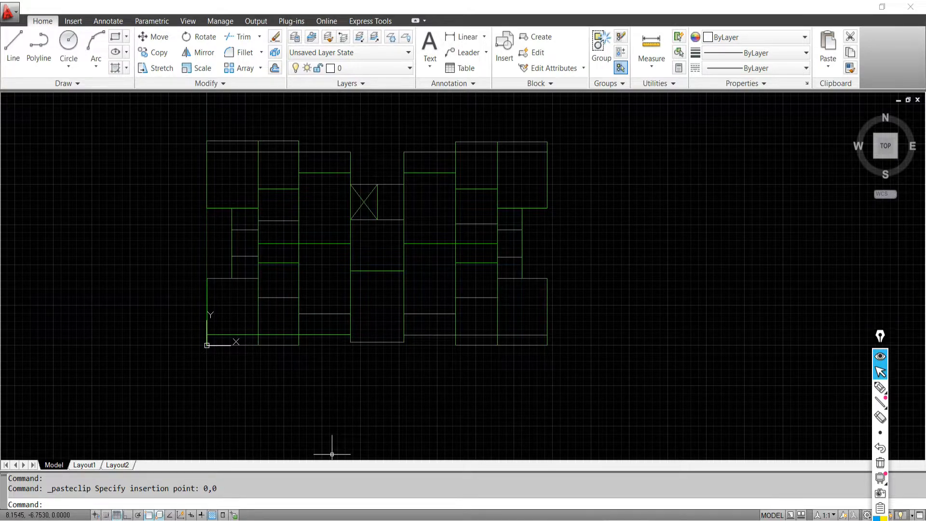
click(531, 414)
key(Escape)
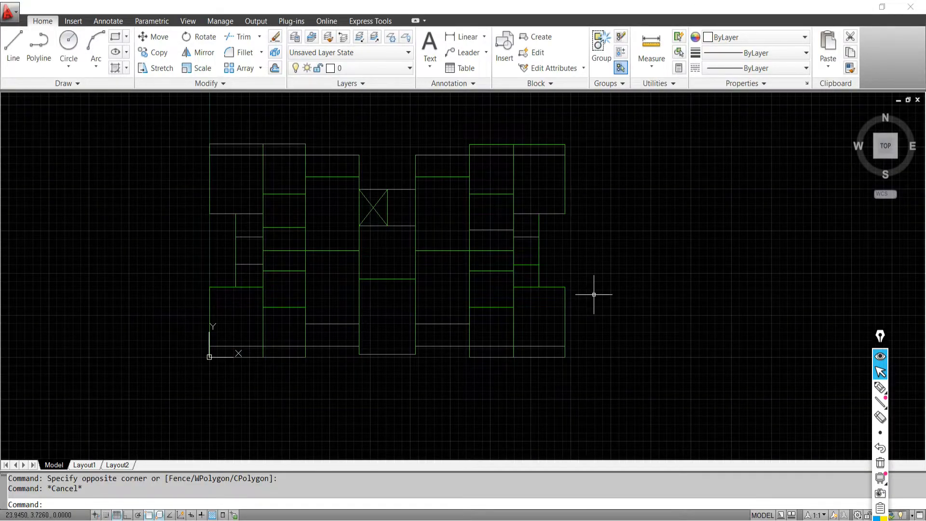
scroll(595, 296, down, 8)
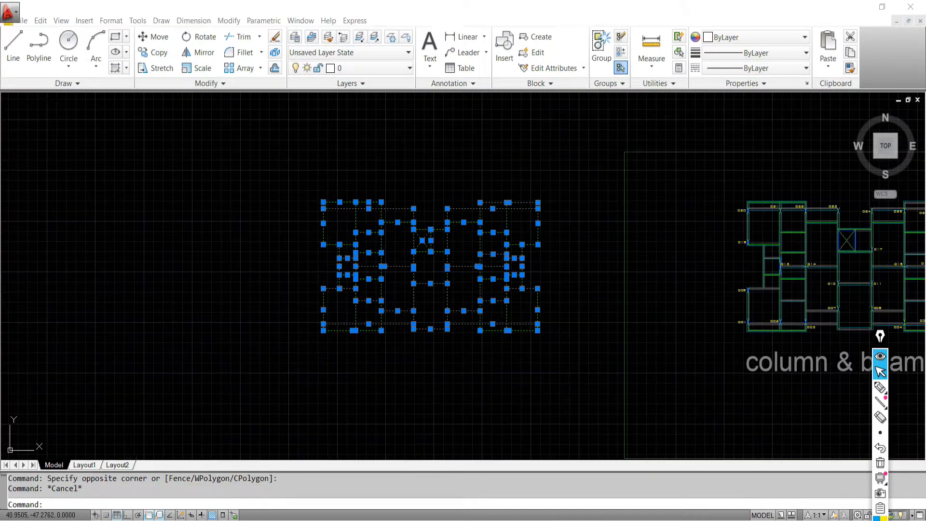
- Copy the selected centre-line plan again and check the pasted copy at the origin of the new drawing
key(ctrl+c)
mouse_move(682, 408)
middle_down()
mouse_move(435, 346)
mouse_move(385, 350)
middle_up()
scroll(429, 218, up, 2)
middle_drag(438, 218, 612, 252)
key(Escape)
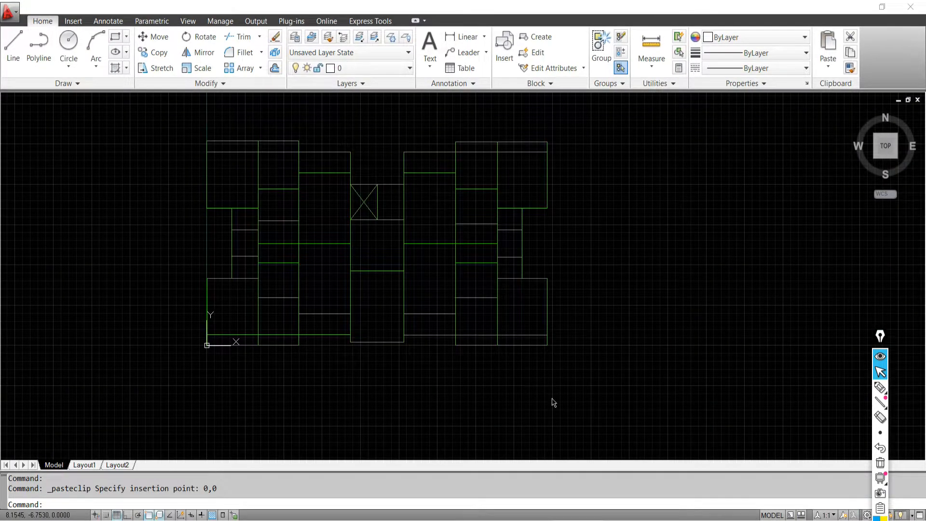
scroll(386, 281, down, 3)
scroll(372, 288, up, 2)
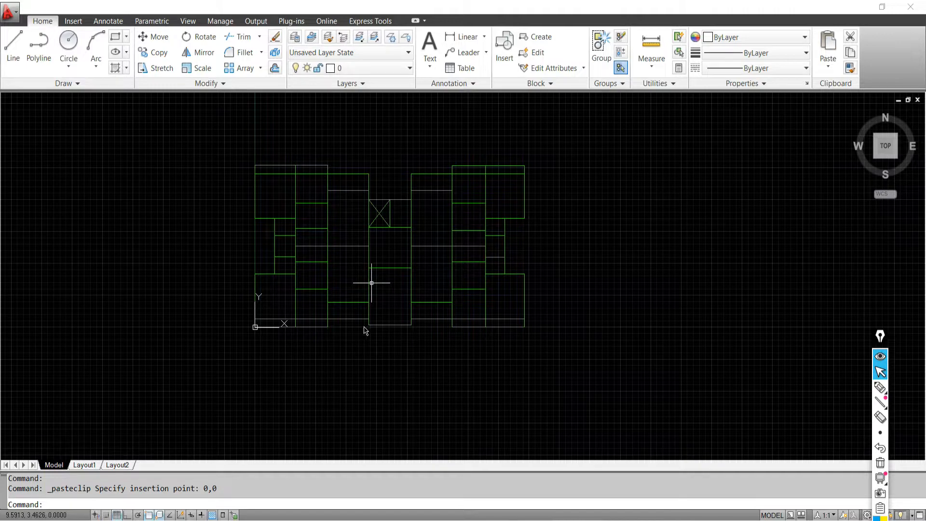
- Start saving the new drawing under another name and choose New folder (2) inside the desktop's Delete folder as the location
click(8, 11)
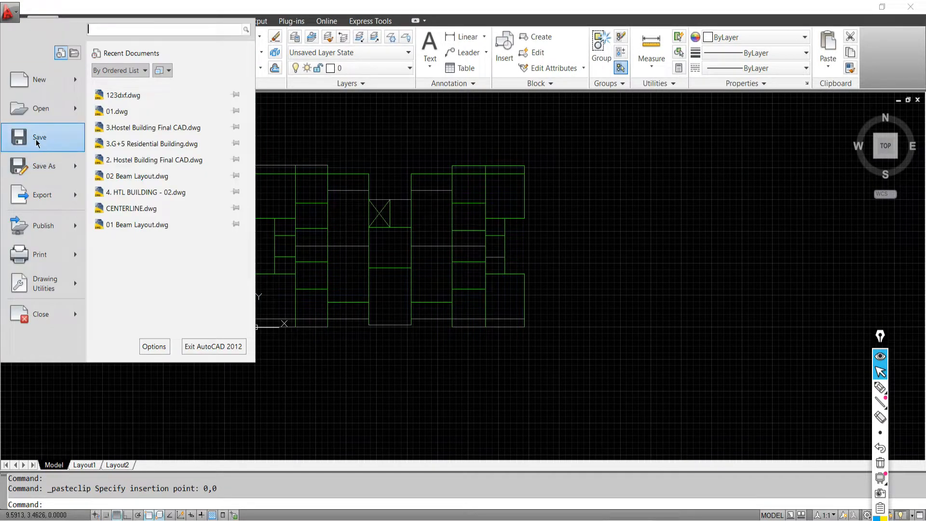
click(42, 163)
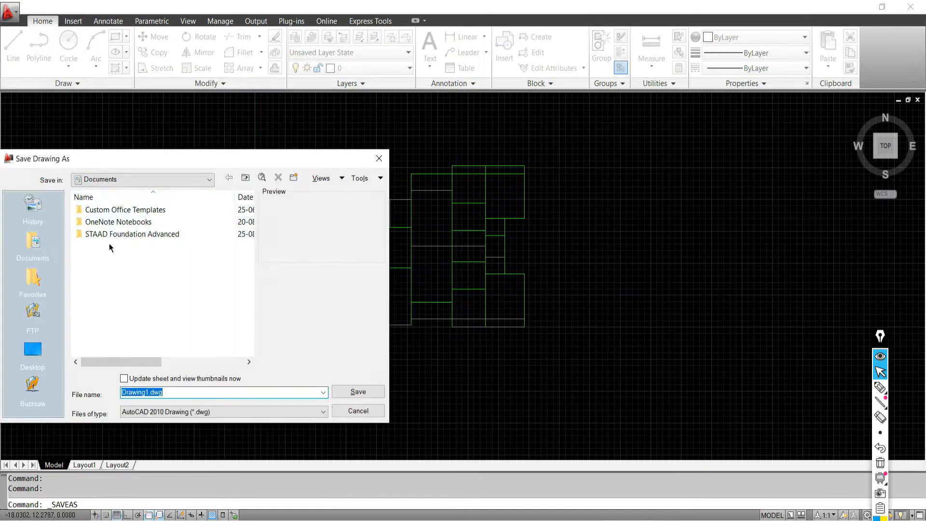
click(33, 349)
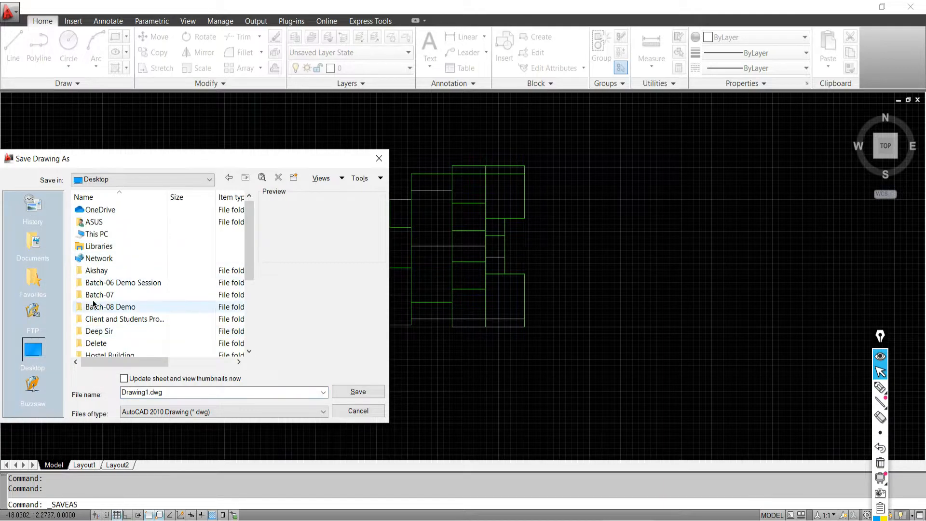
double_click(92, 342)
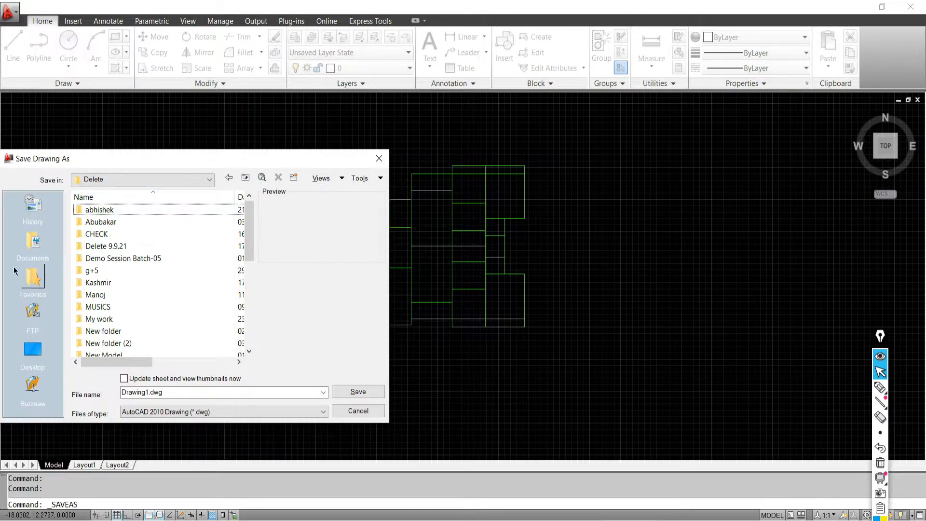
double_click(96, 331)
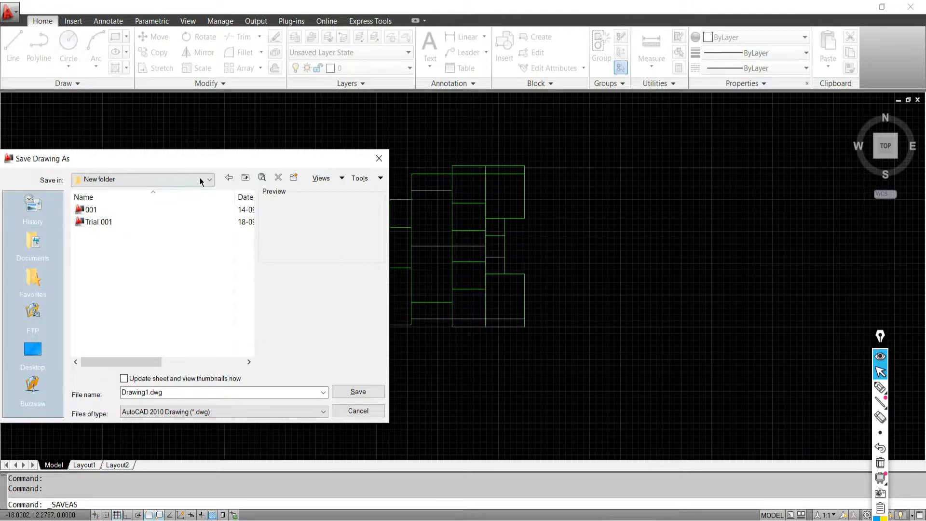
click(233, 178)
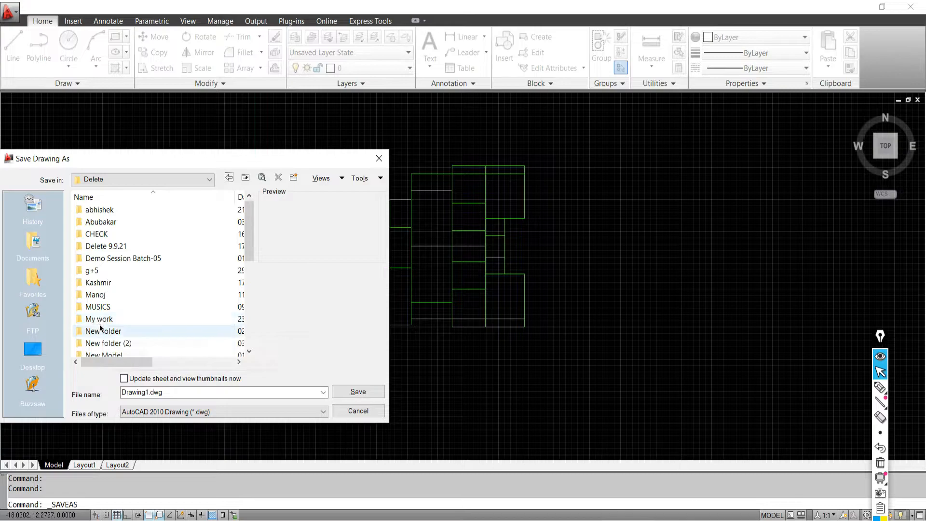
double_click(107, 343)
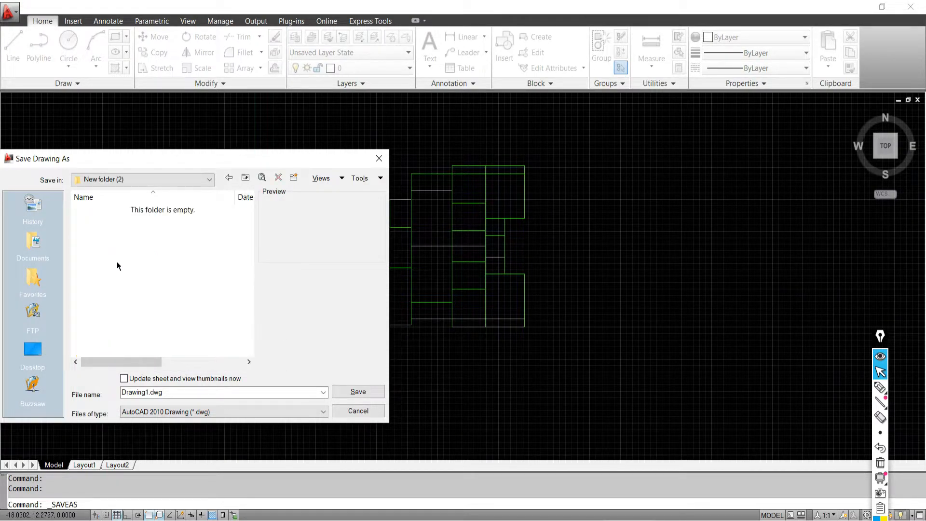
- Name the drawing Batch-08, set its file type to AutoCAD 2010 DXF (*.dxf) and save it
drag(162, 392, 112, 393)
text(ba)
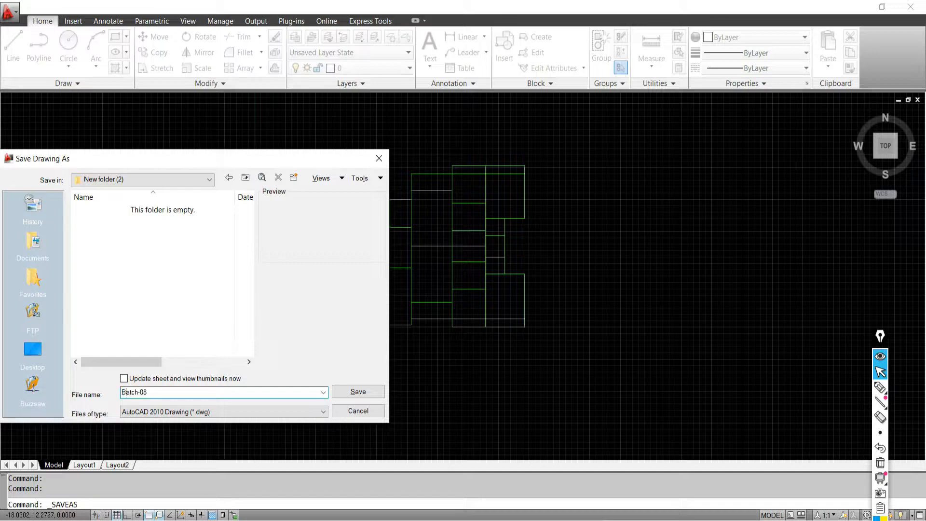
click(232, 412)
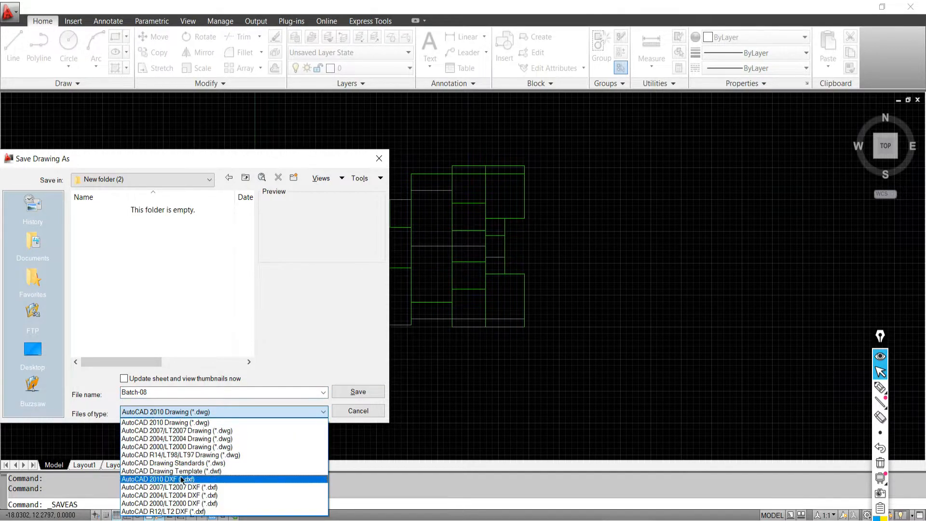
click(164, 479)
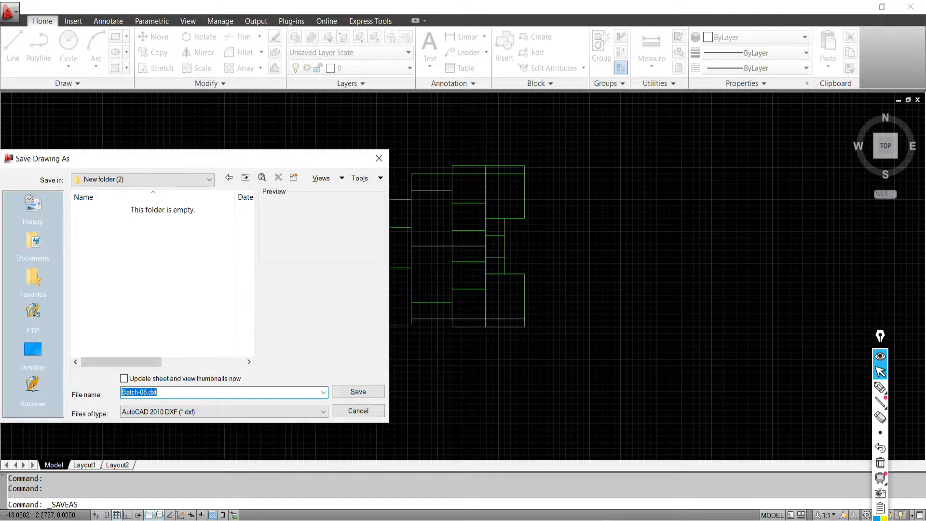
mouse_move(373, 519)
click(373, 485)
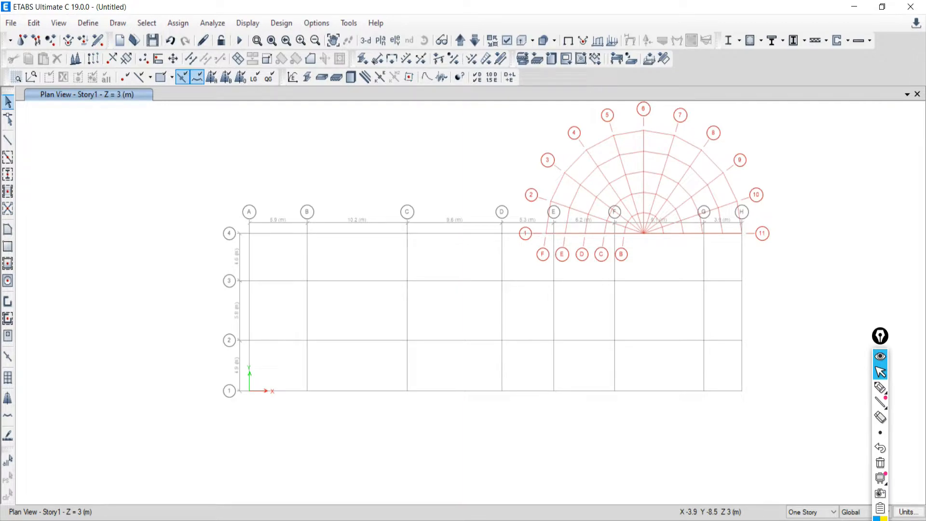
key(alt+Tab)
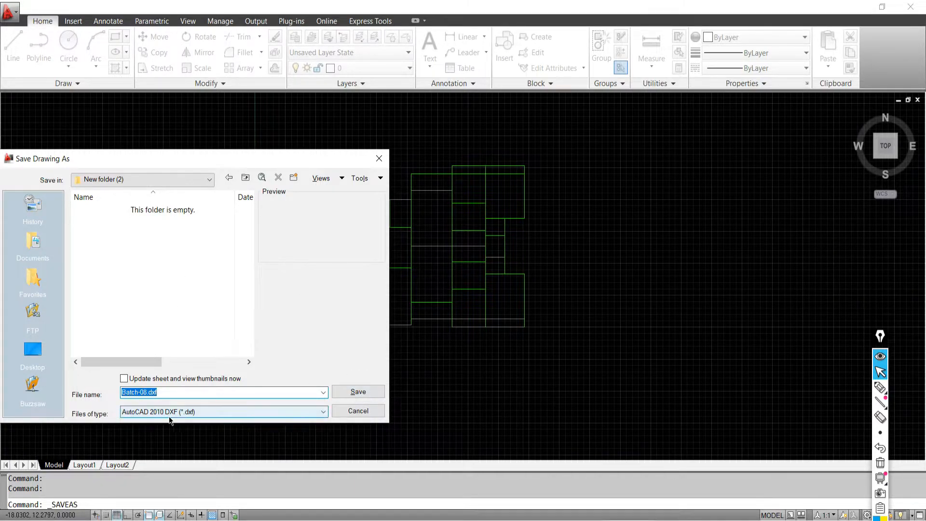
click(353, 393)
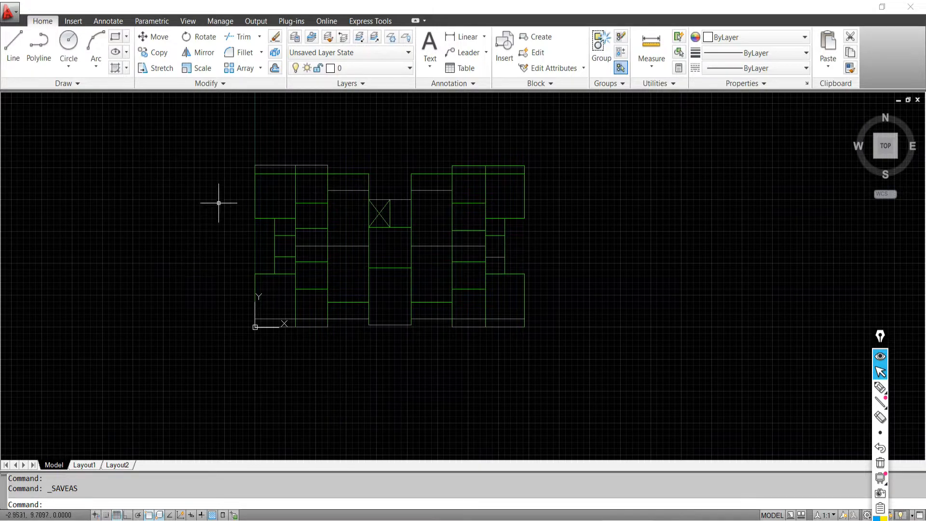
- Save the Batch-08 drawing again and close AutoCAD, also saving it in AutoCAD 2010 Drawing format
click(2, 12)
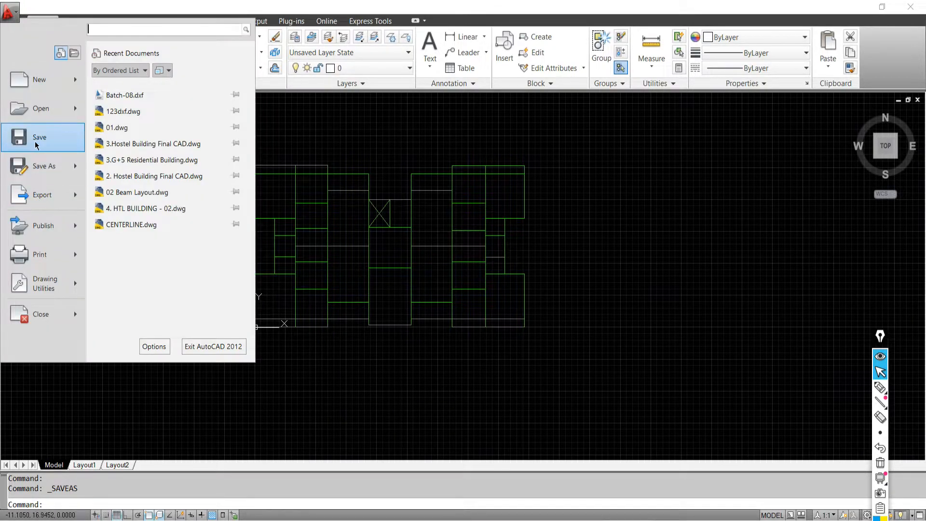
key(Escape)
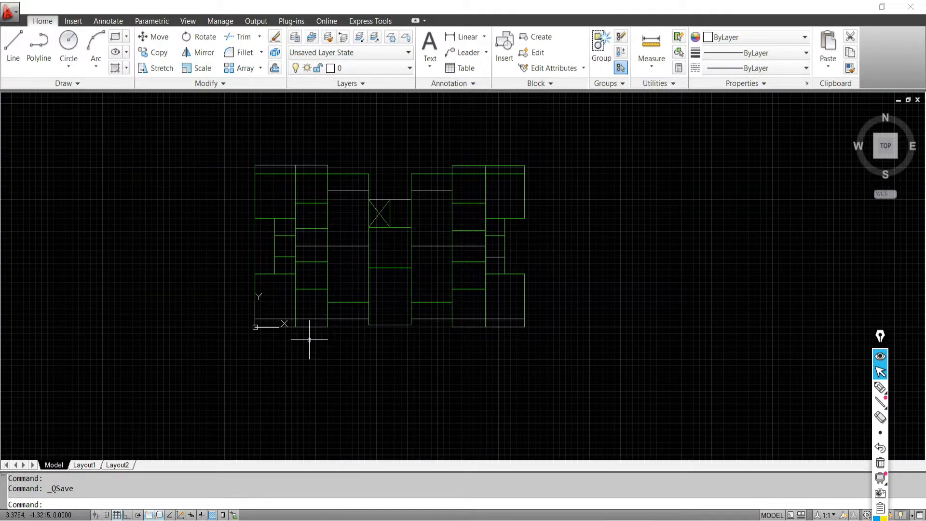
click(911, 6)
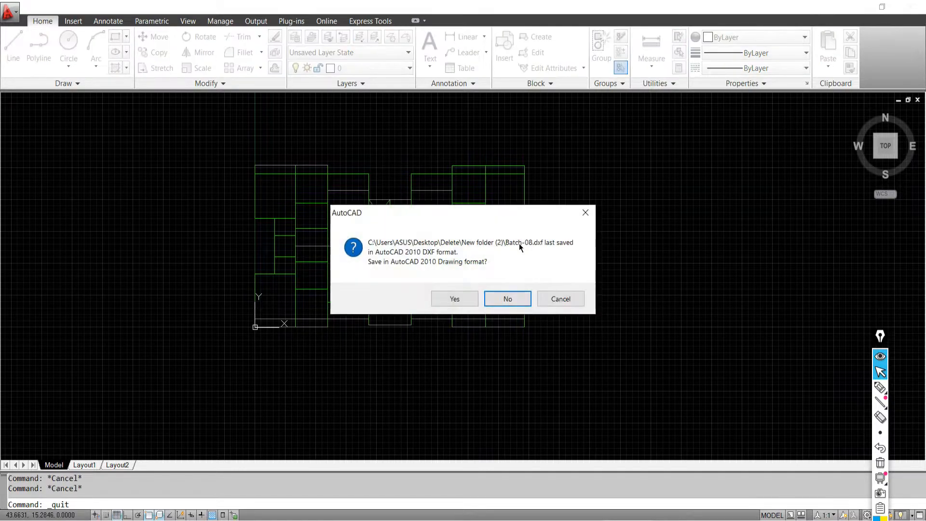
click(455, 298)
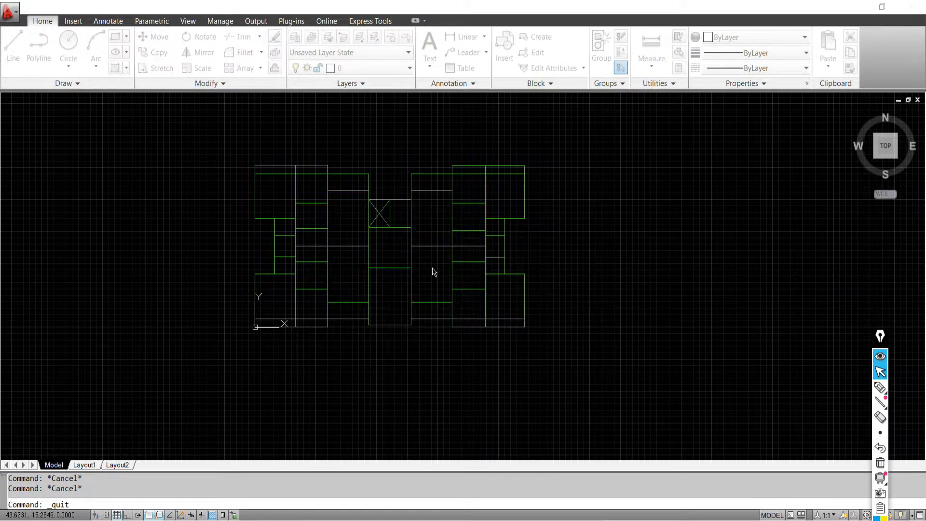
click(358, 391)
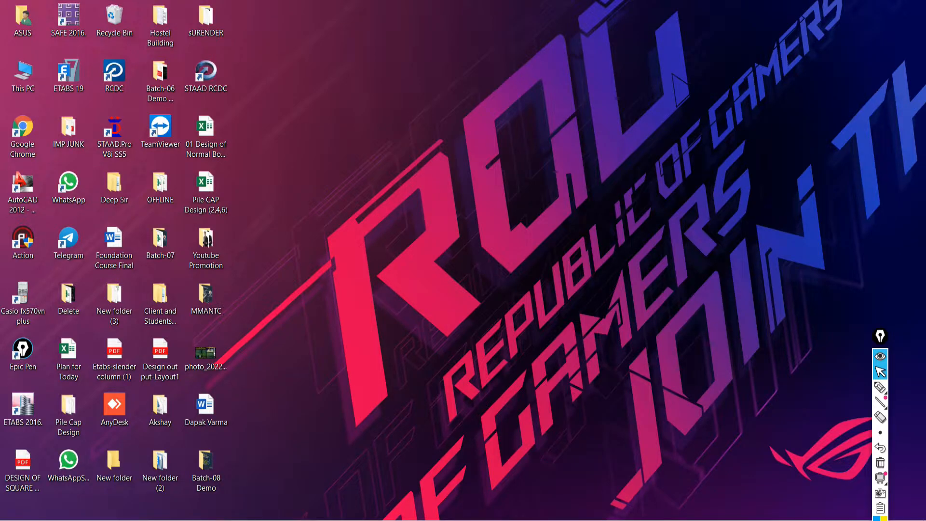
- Switch to ETABS and start a new model with built-in Metric SI settings, Indian steel sections, IS 800:2007 and IS 456:2000
key(alt+Tab)
click(10, 23)
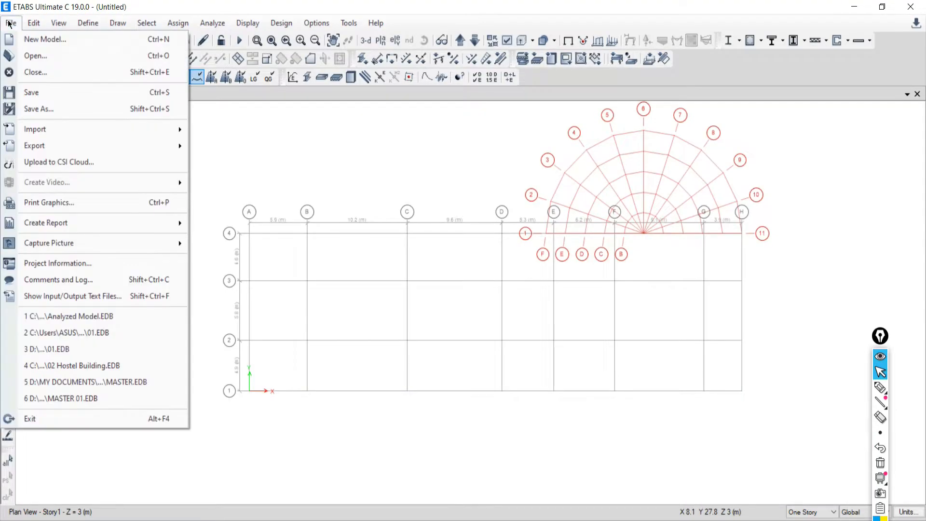
click(45, 39)
click(471, 312)
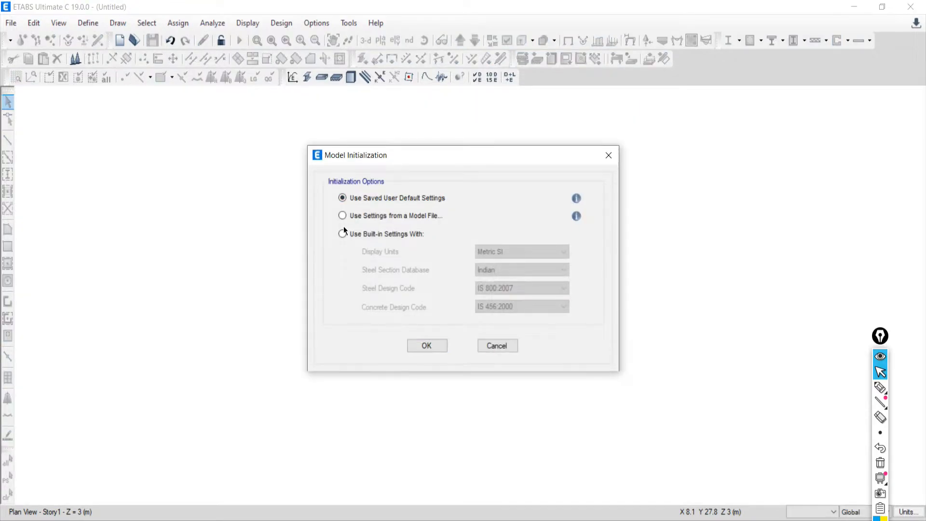
click(347, 234)
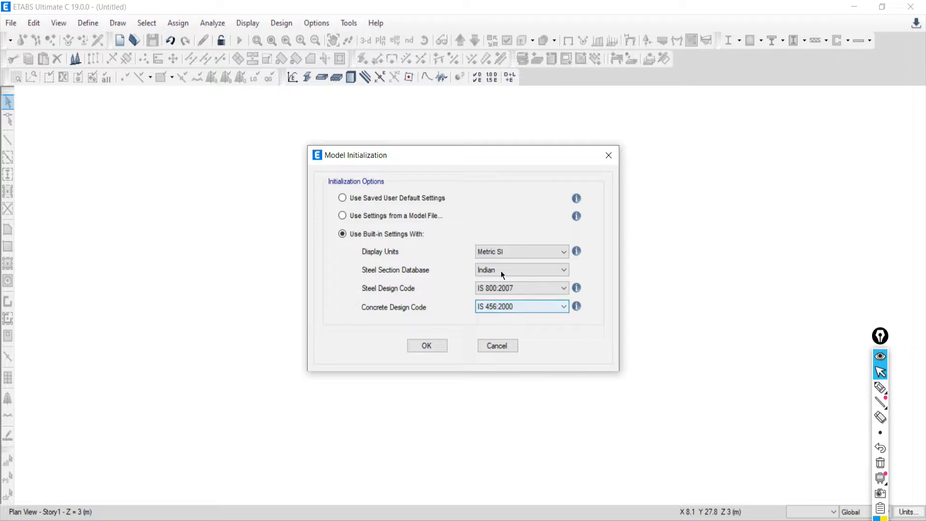
click(422, 345)
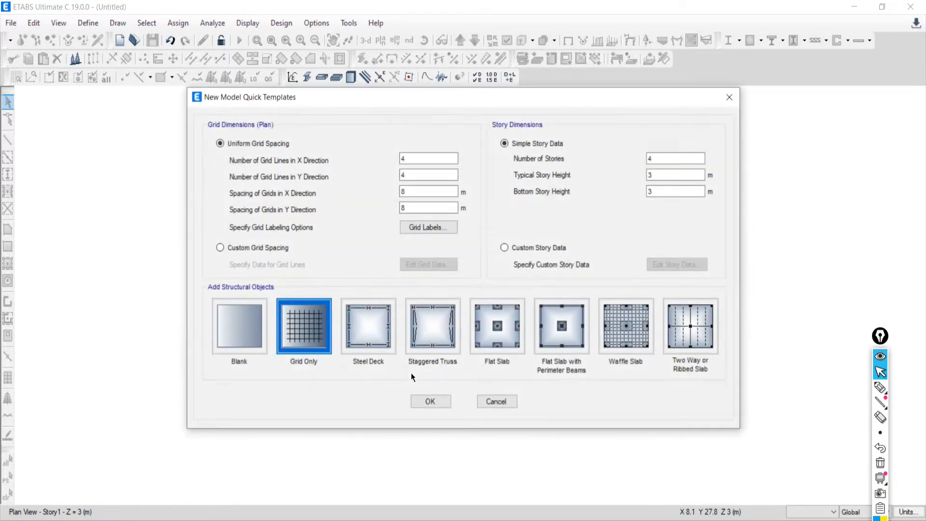
- Create the model from the Blank template with the default four stories and close the 3-D view
drag(413, 97, 313, 78)
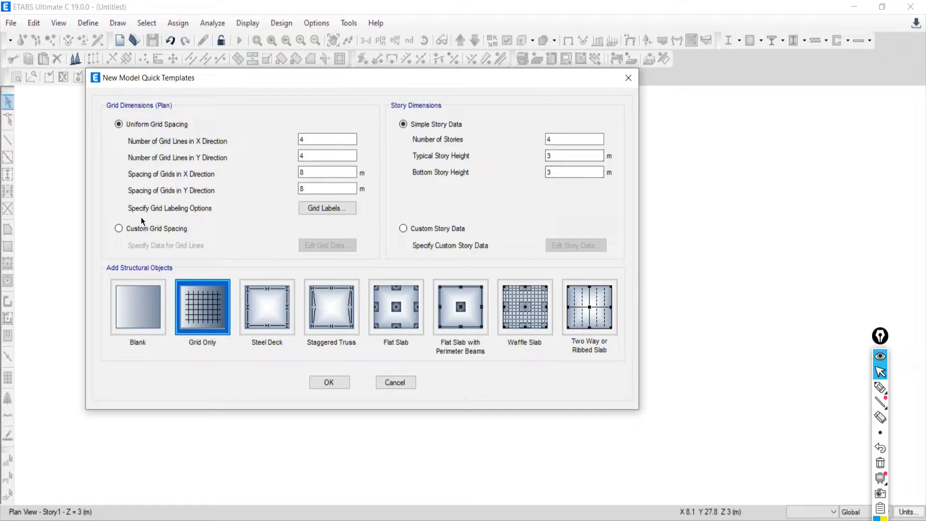
click(150, 312)
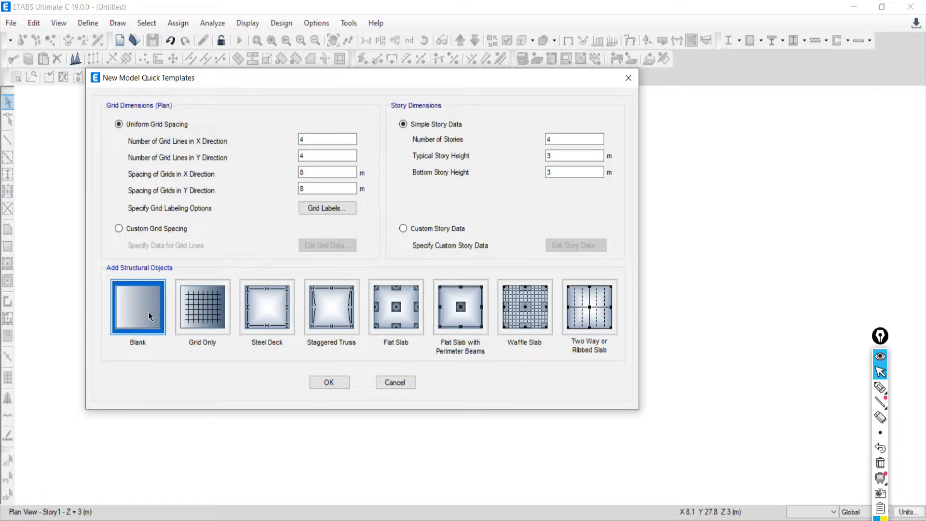
click(319, 380)
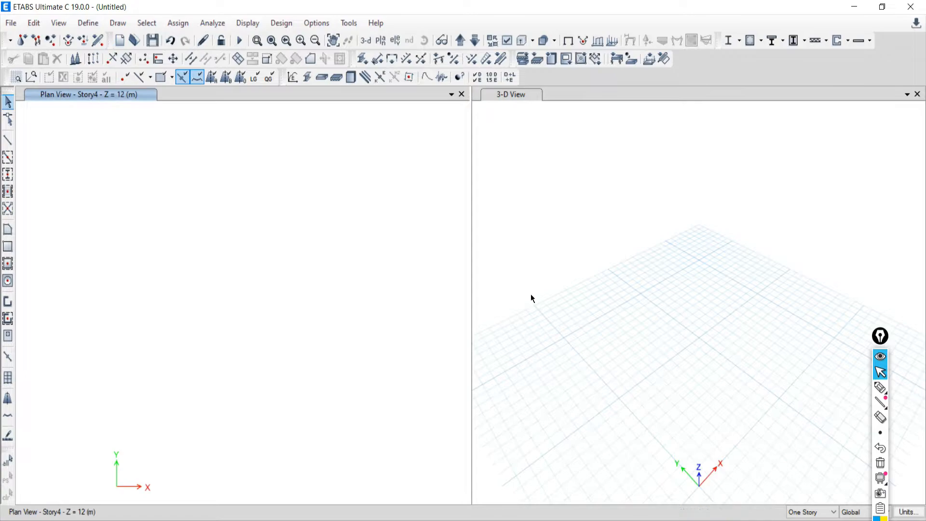
click(917, 94)
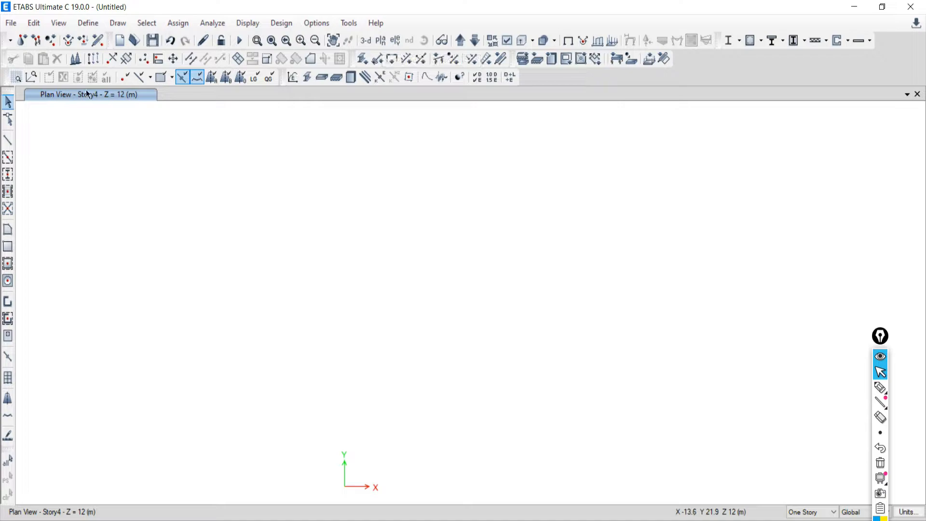
- Look through the levels from Base to Story4 available for the plan view, without switching the displayed story
click(378, 45)
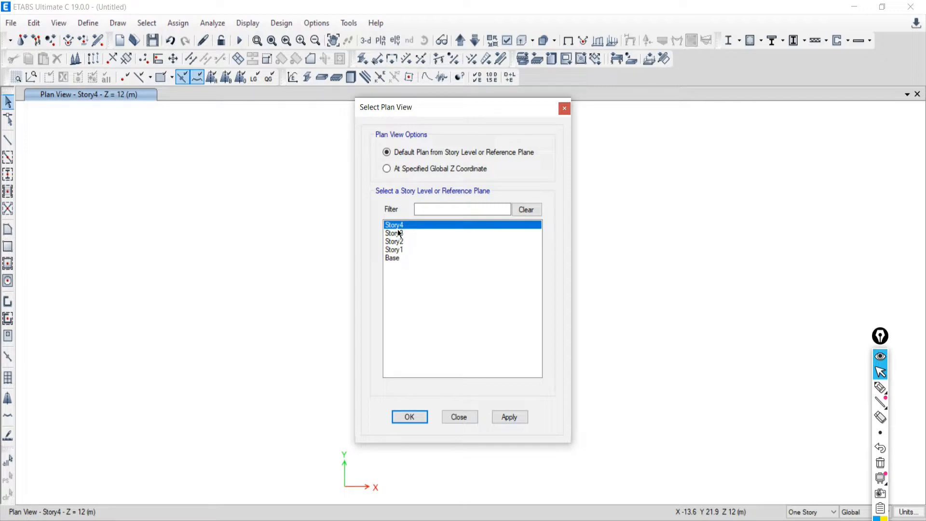
click(398, 249)
click(396, 241)
click(394, 233)
click(394, 225)
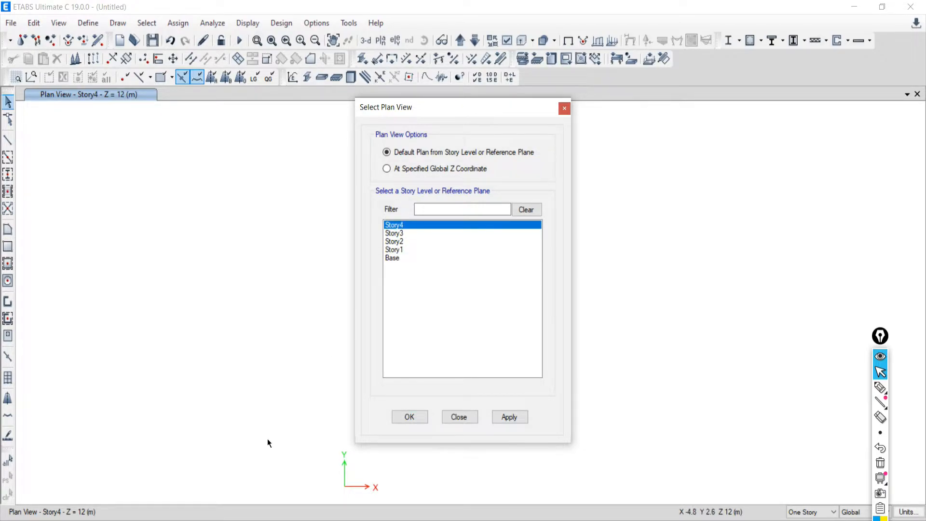
click(401, 250)
click(399, 241)
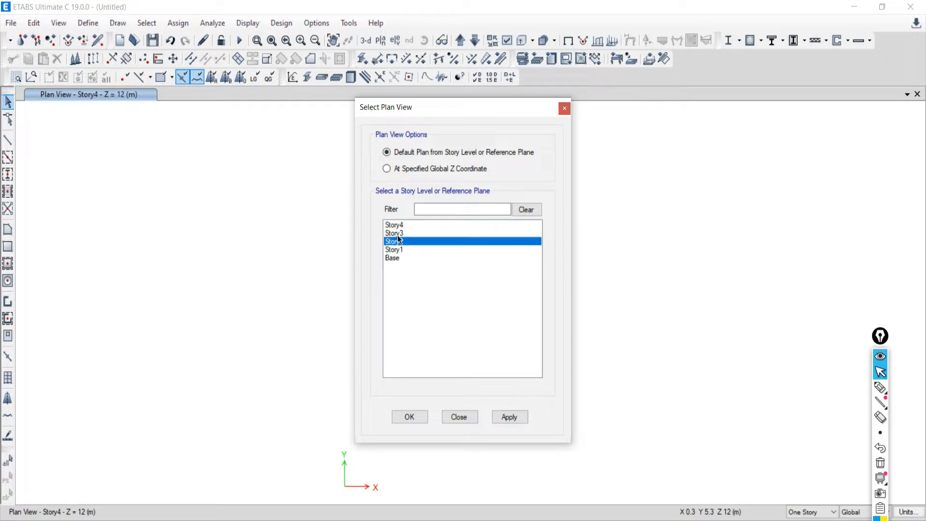
click(404, 250)
click(394, 233)
click(394, 225)
click(390, 258)
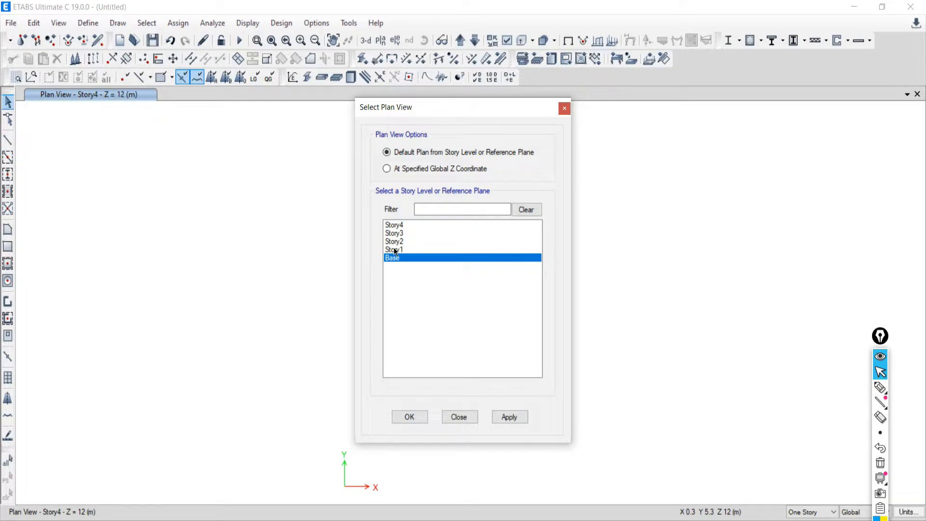
click(394, 249)
click(394, 241)
click(398, 233)
click(398, 225)
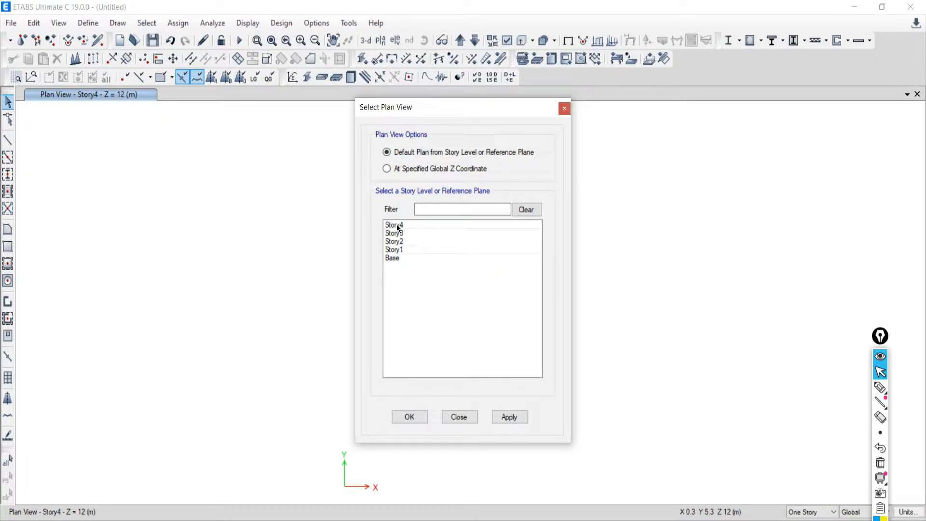
click(458, 417)
click(11, 22)
mouse_move(35, 132)
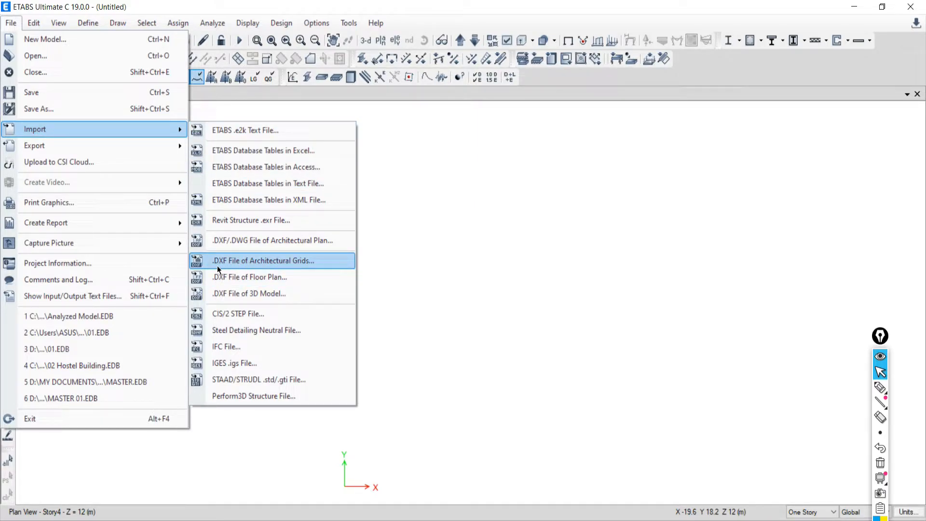
click(267, 261)
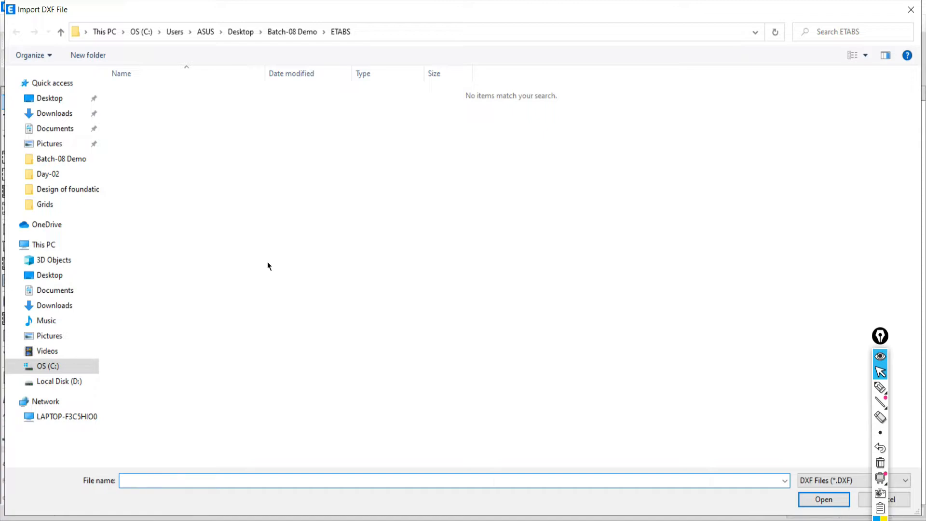
click(50, 277)
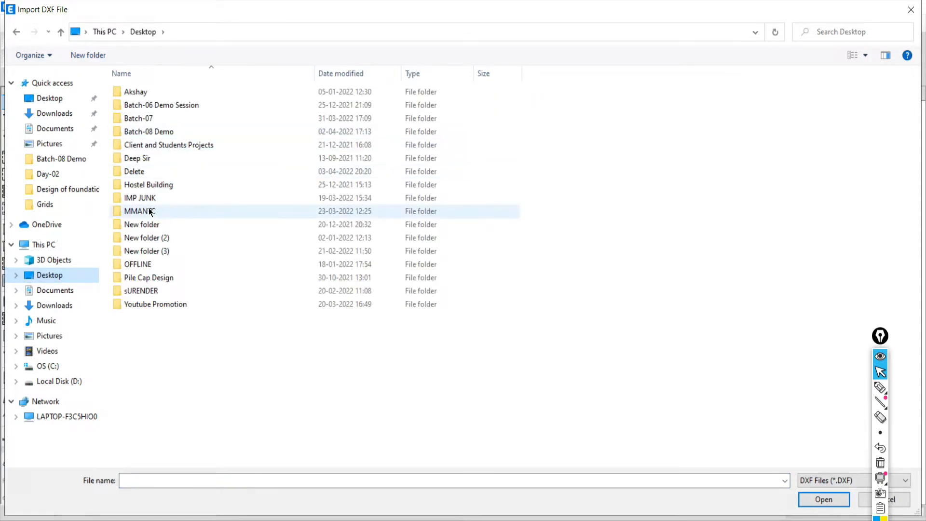
double_click(147, 238)
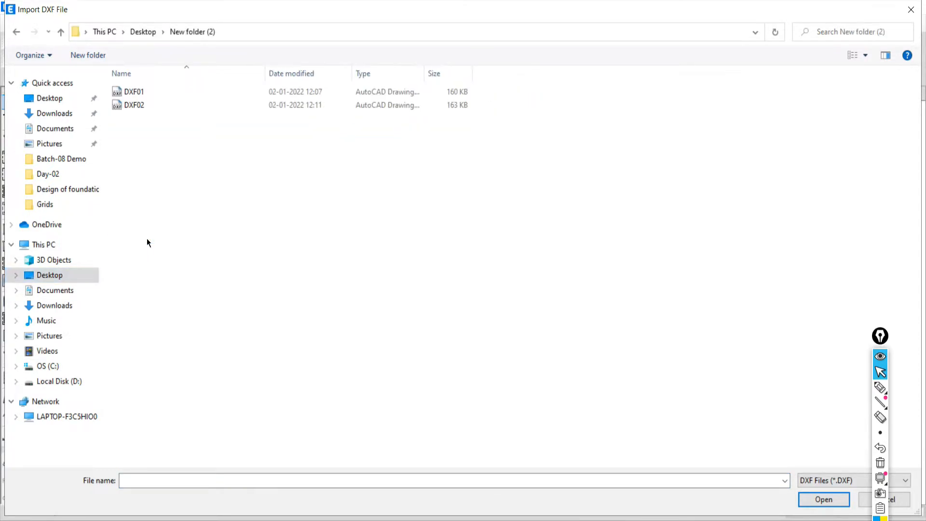
click(62, 33)
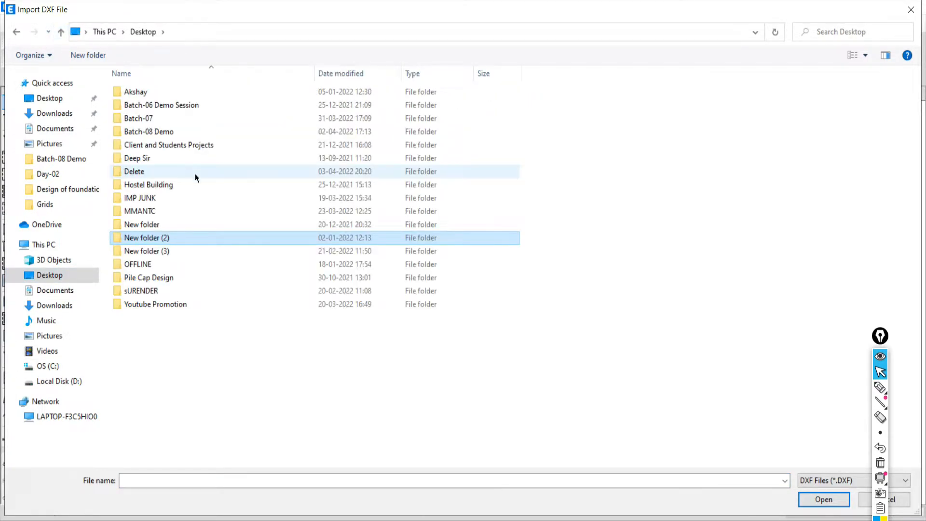
double_click(131, 170)
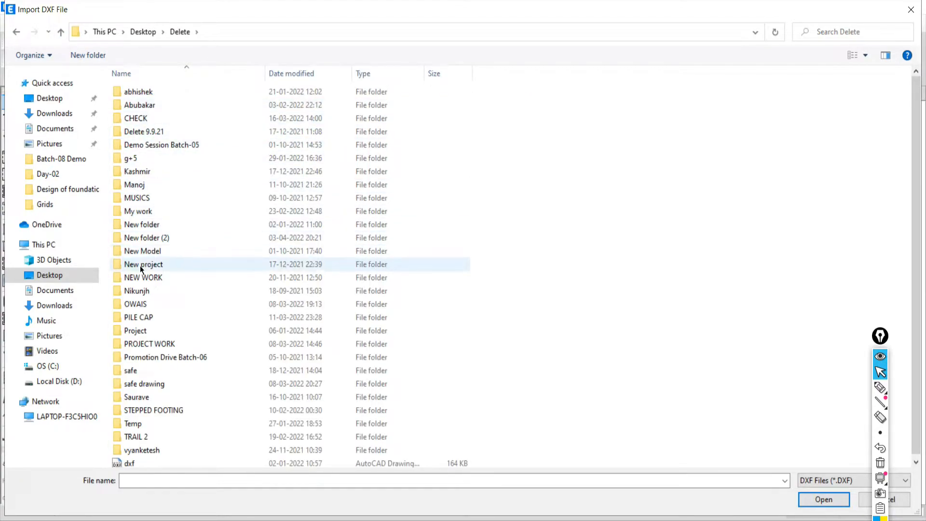
click(145, 239)
double_click(144, 238)
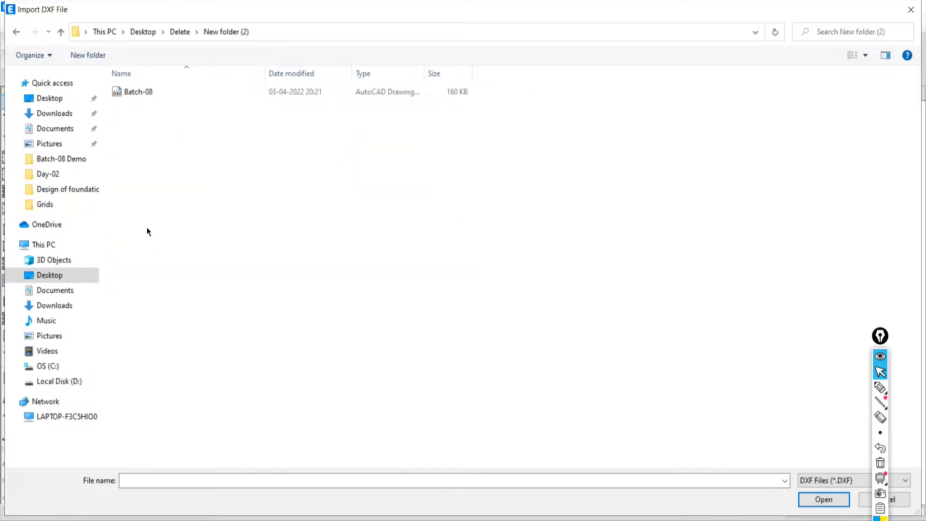
click(135, 91)
click(815, 499)
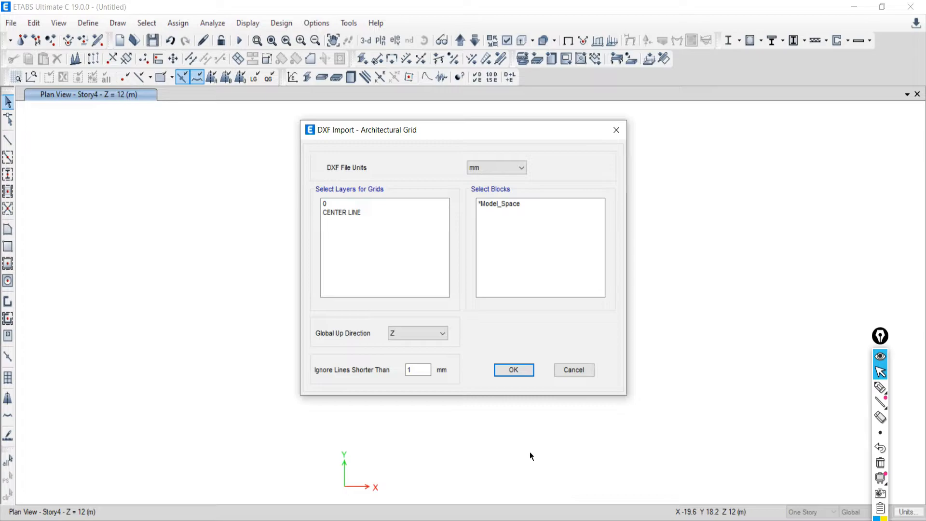
click(576, 369)
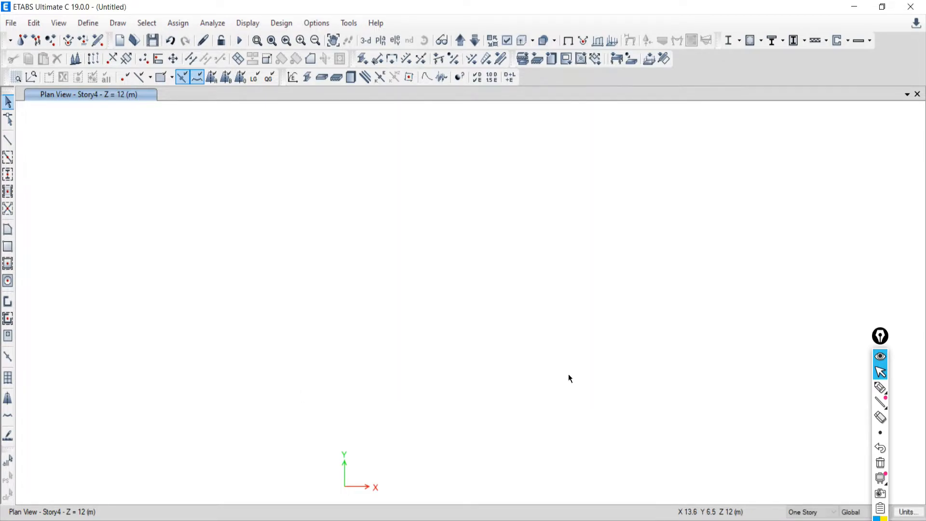
- Start importing the Batch-08 DXF file from Desktop > Delete > New folder (2) as an architectural plan
click(11, 22)
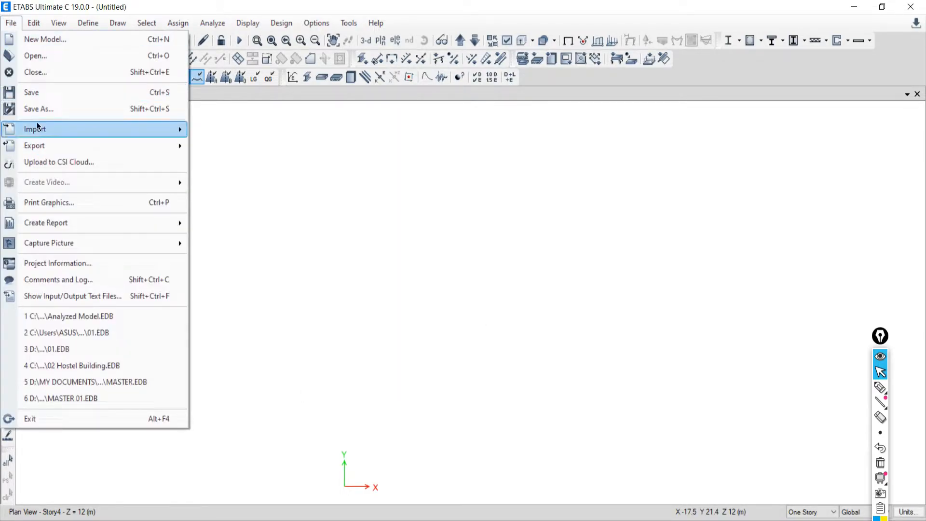
mouse_move(78, 129)
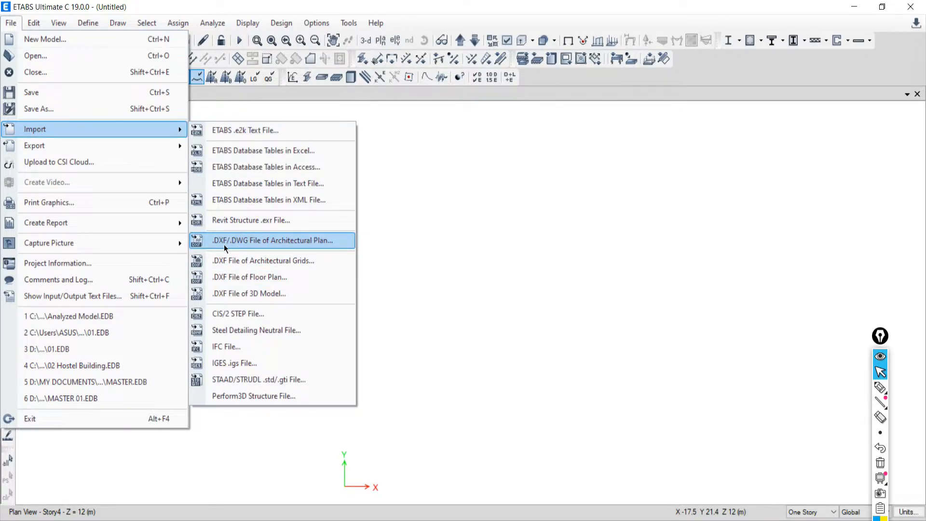
click(270, 244)
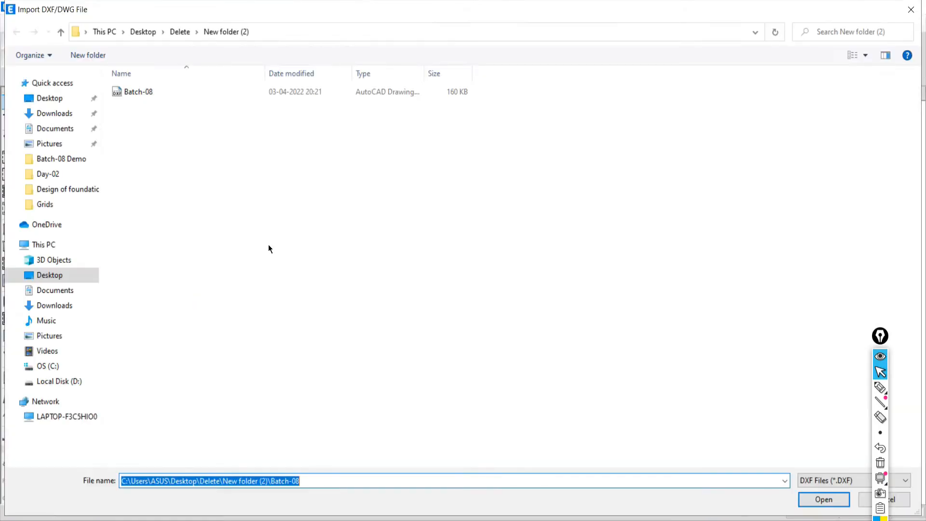
click(131, 95)
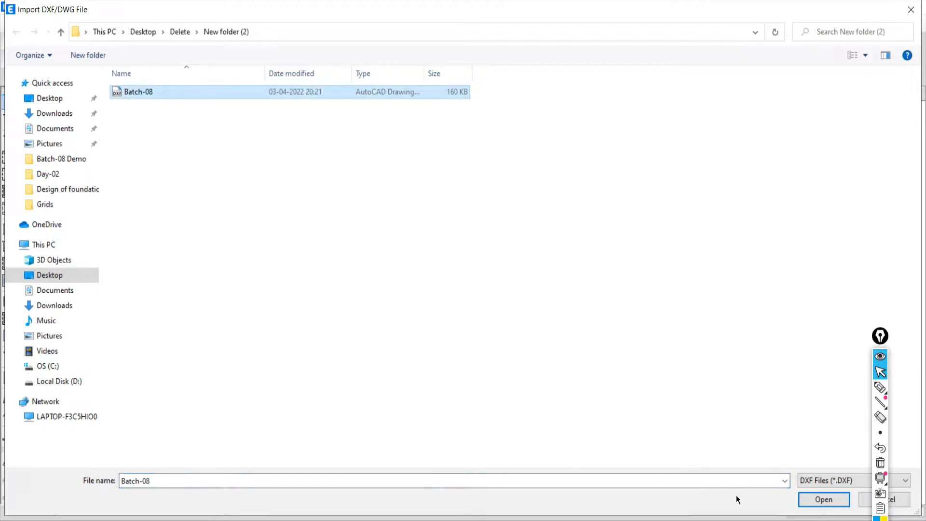
click(803, 497)
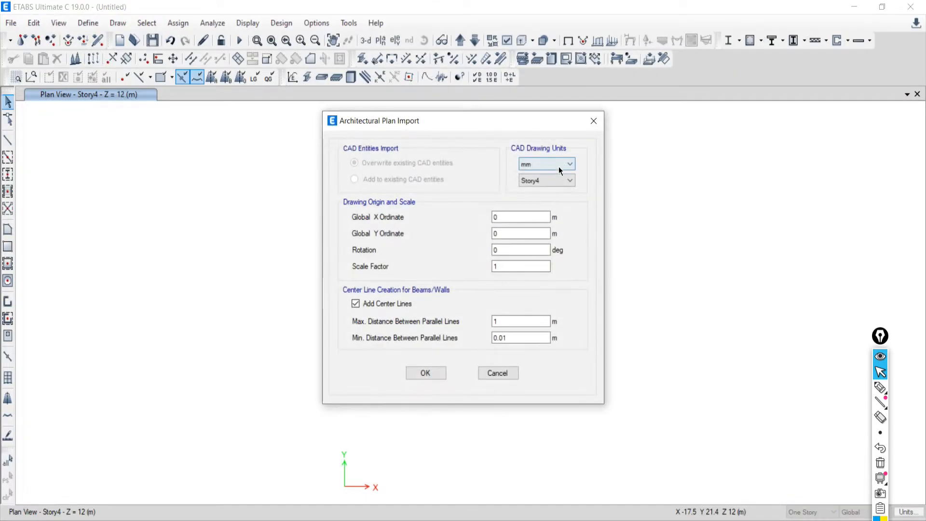
drag(460, 114, 387, 125)
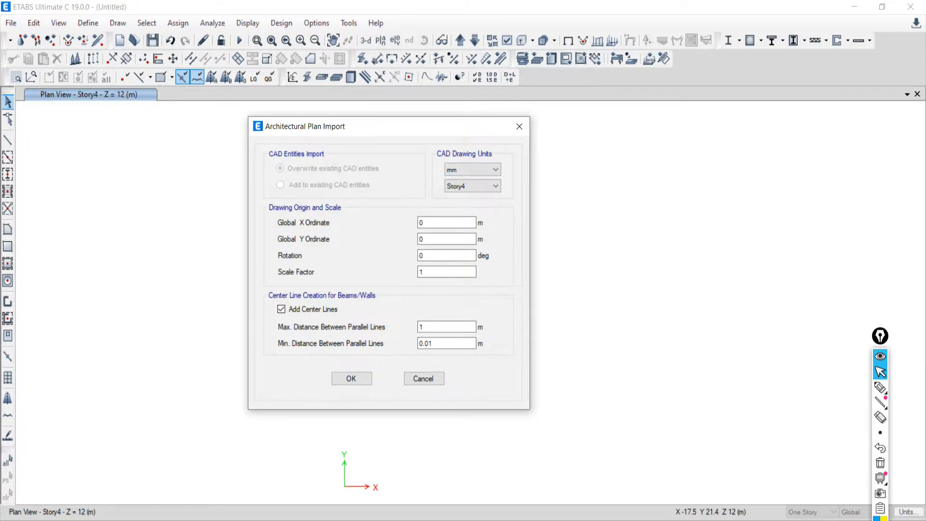
- Switch to AutoCAD and measure the building's uppermost horizontal centre line at the upper-left corner with a linear dimension to check the drawing units
key(alt+Tab)
scroll(579, 269, up, 11)
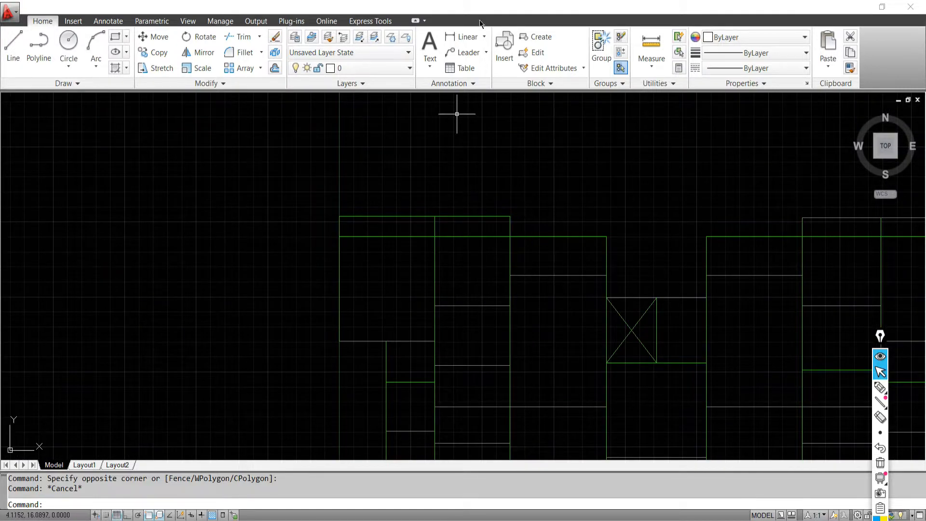
click(462, 36)
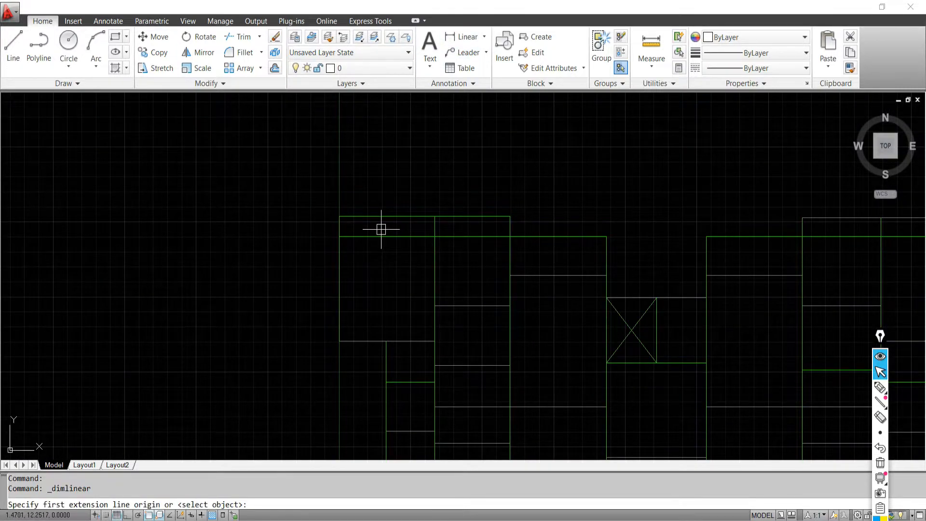
key(Return)
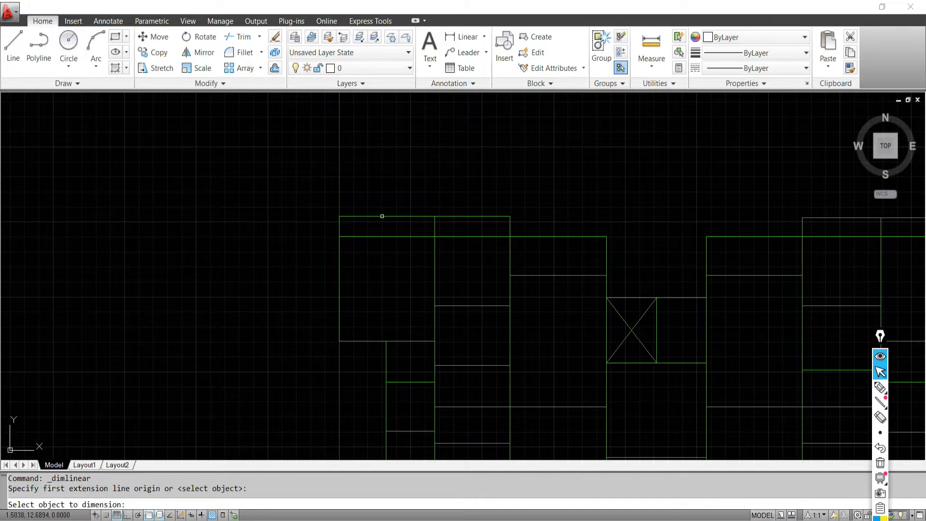
click(382, 216)
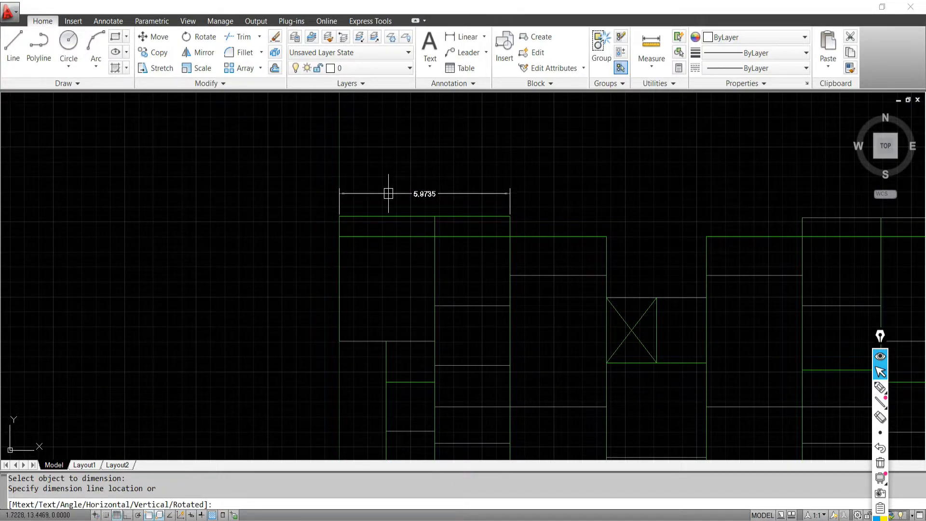
scroll(438, 212, up, 2)
scroll(432, 200, up, 2)
click(412, 196)
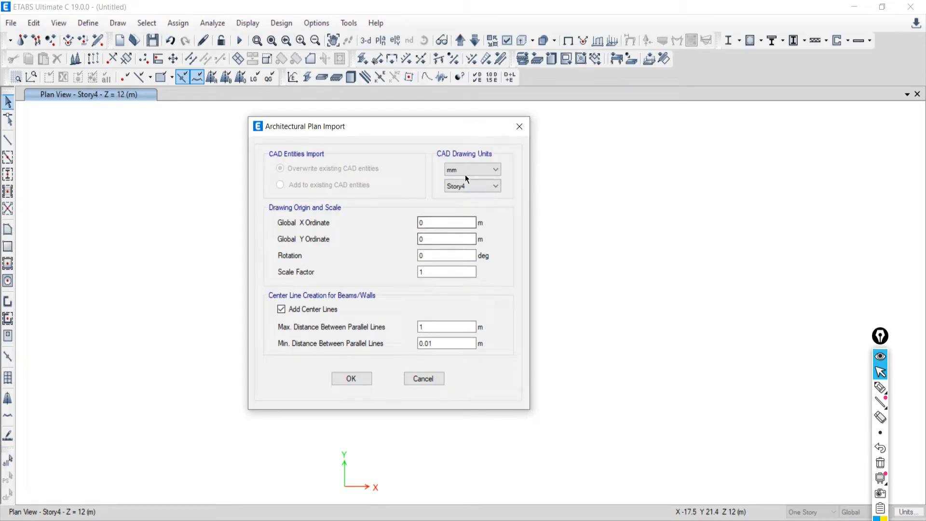
- In ETABS, set the CAD drawing units to m and the target level to Story1, and import the architectural plan
click(463, 170)
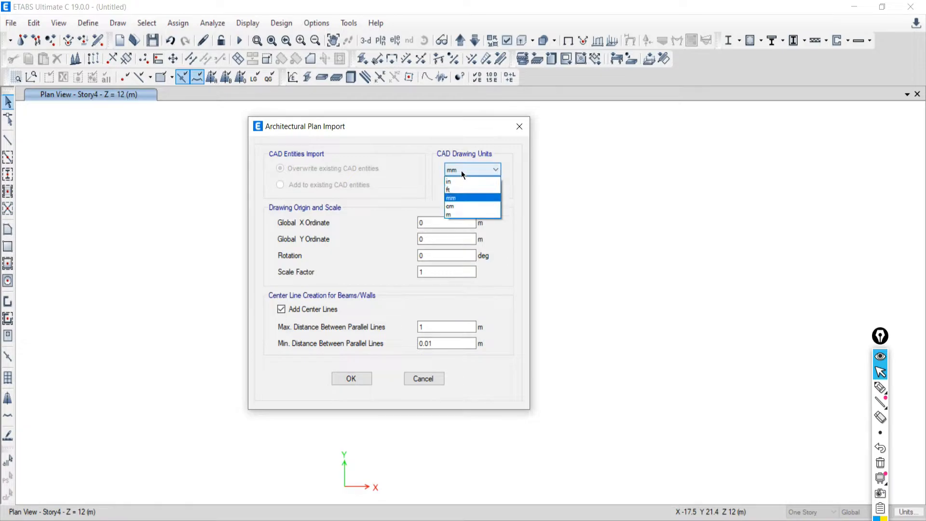
click(449, 215)
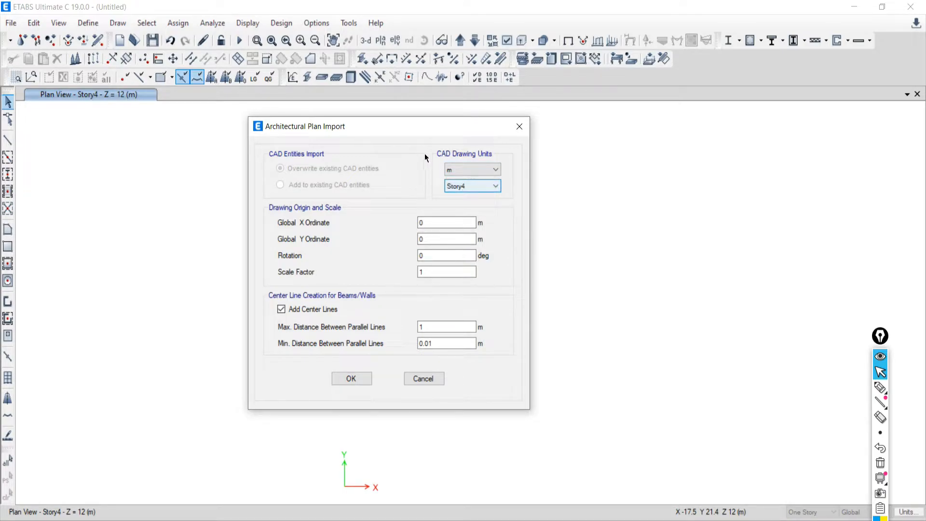
drag(414, 125, 368, 108)
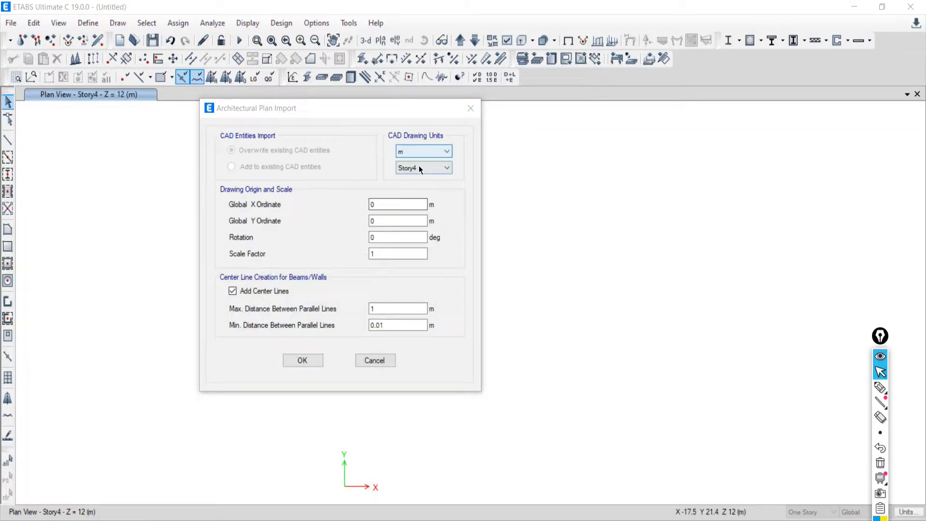
click(418, 166)
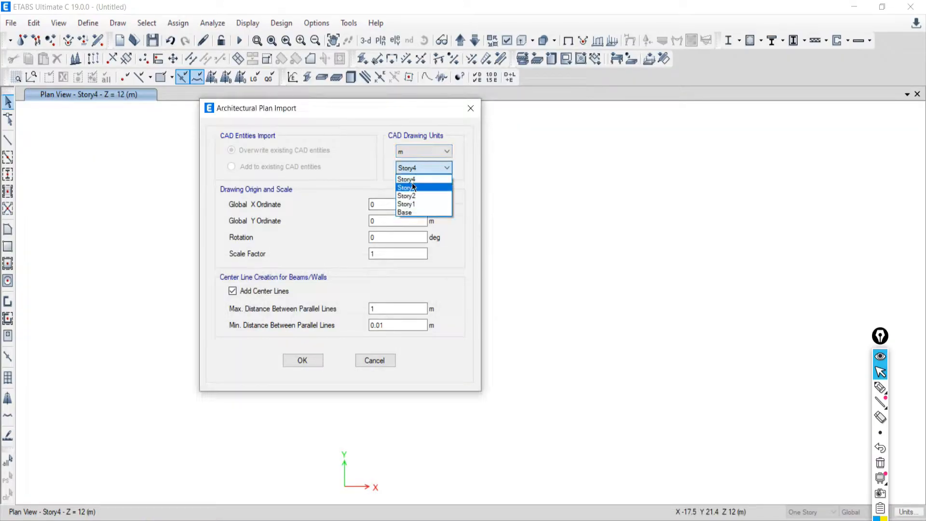
click(403, 207)
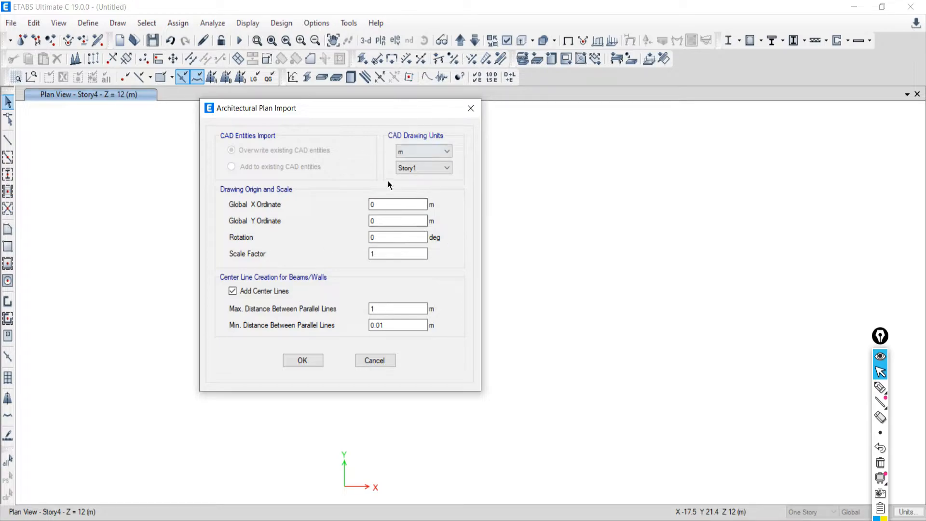
click(296, 360)
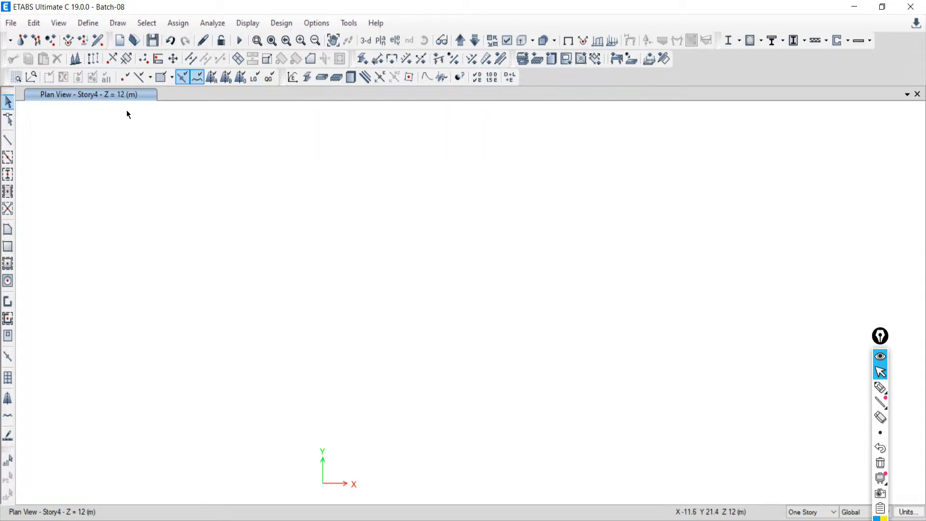
scroll(461, 269, down, 5)
scroll(494, 386, up, 3)
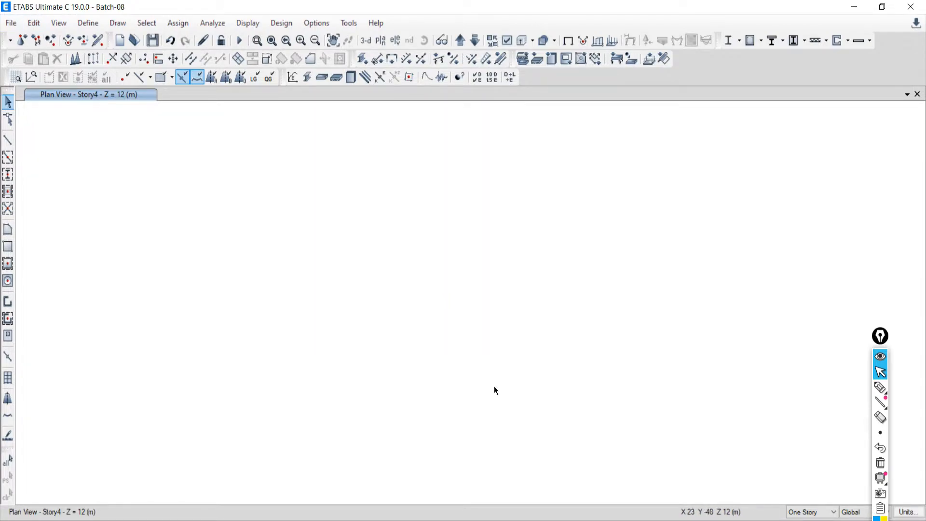
middle_drag(425, 180, 346, 369)
scroll(381, 293, down, 5)
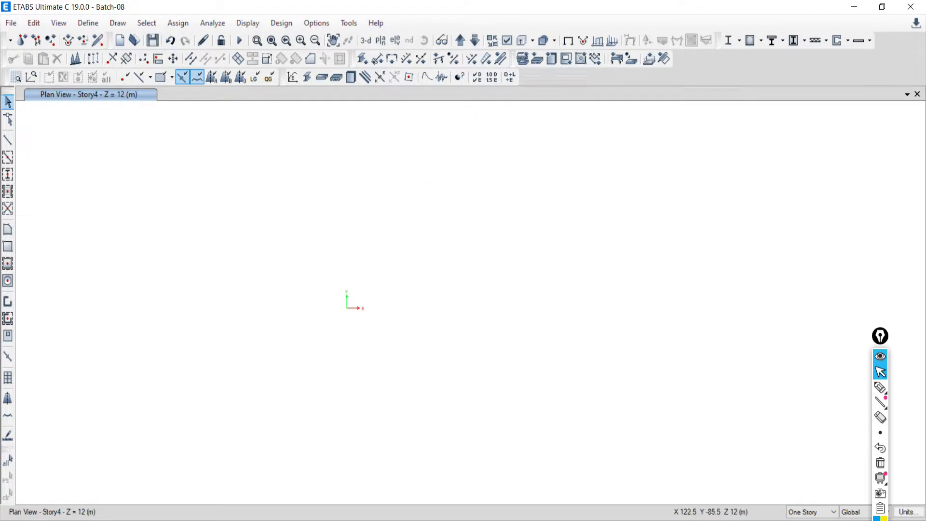
click(644, 520)
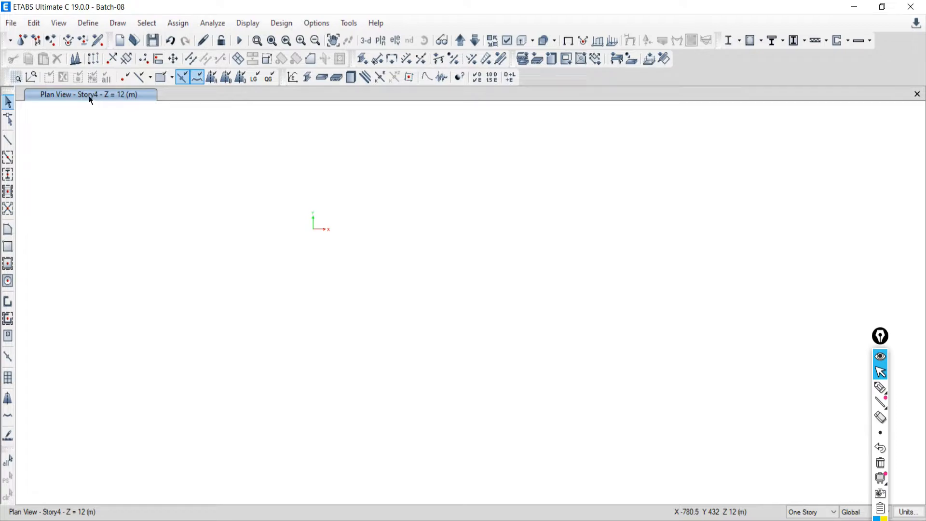
- Switch the plan view from Story4 to the Story1 level
click(382, 40)
click(393, 249)
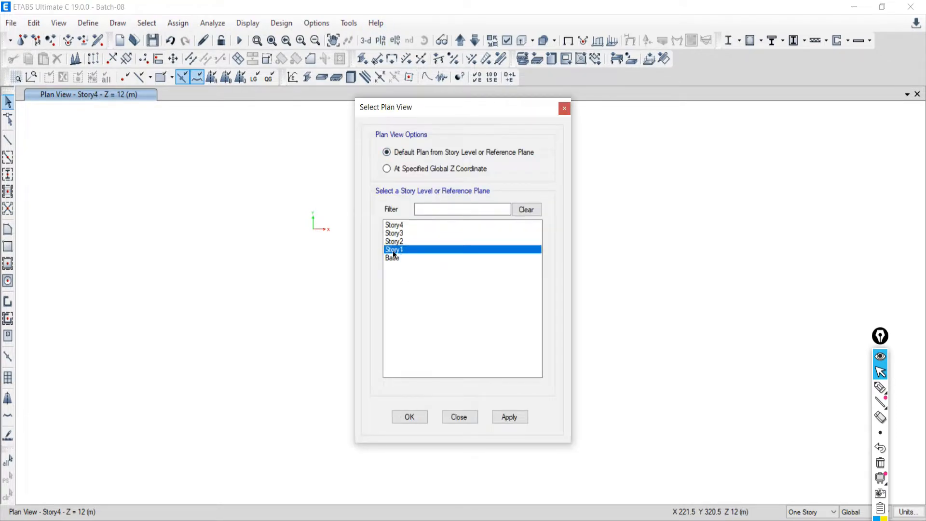
click(509, 417)
click(460, 415)
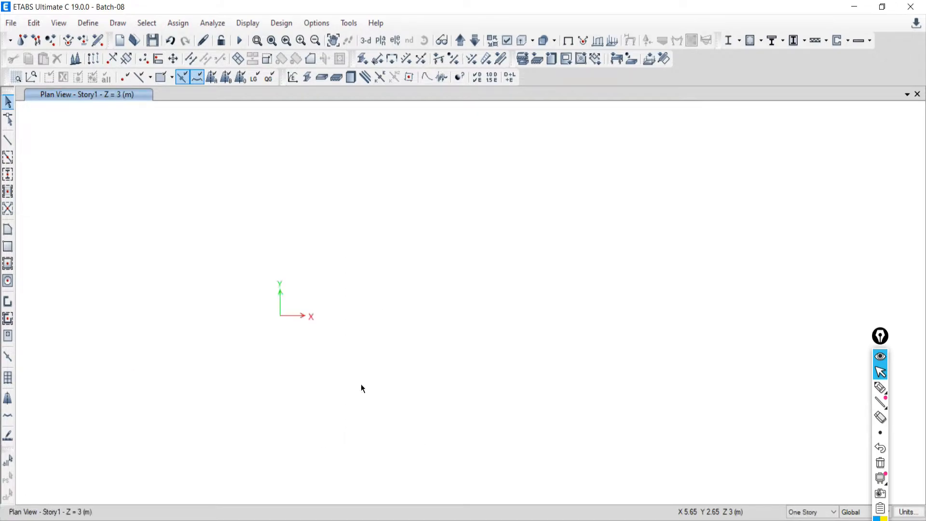
middle_drag(282, 177, 284, 277)
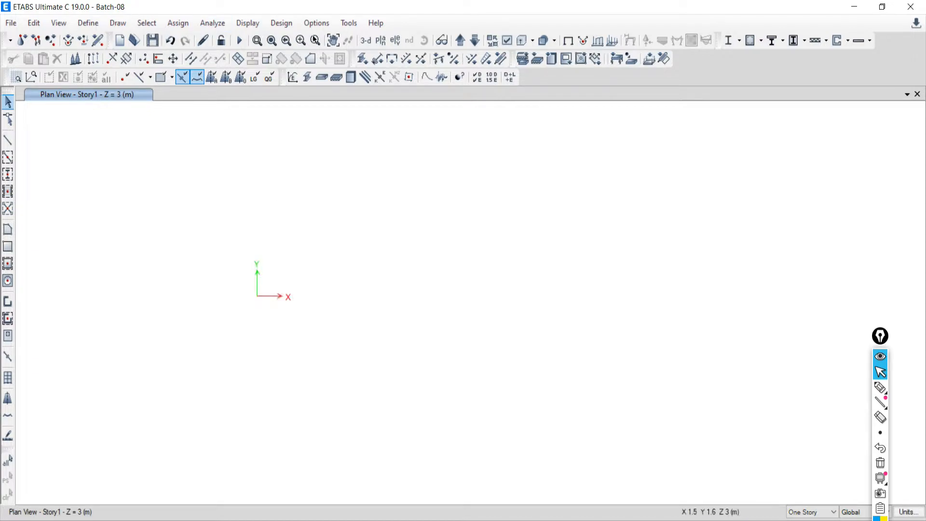
- Check the imported architectural plan in the 3-D view and return to the Story1 plan view
click(366, 40)
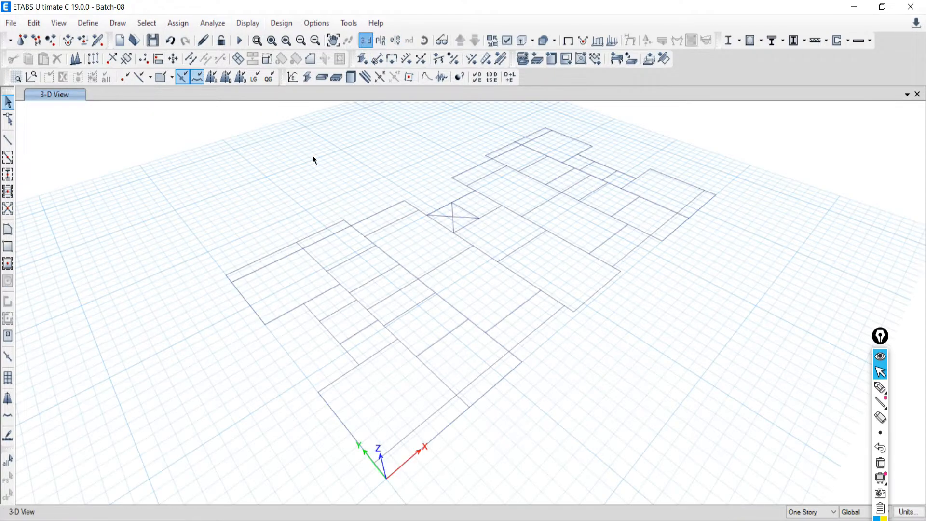
click(385, 38)
click(395, 249)
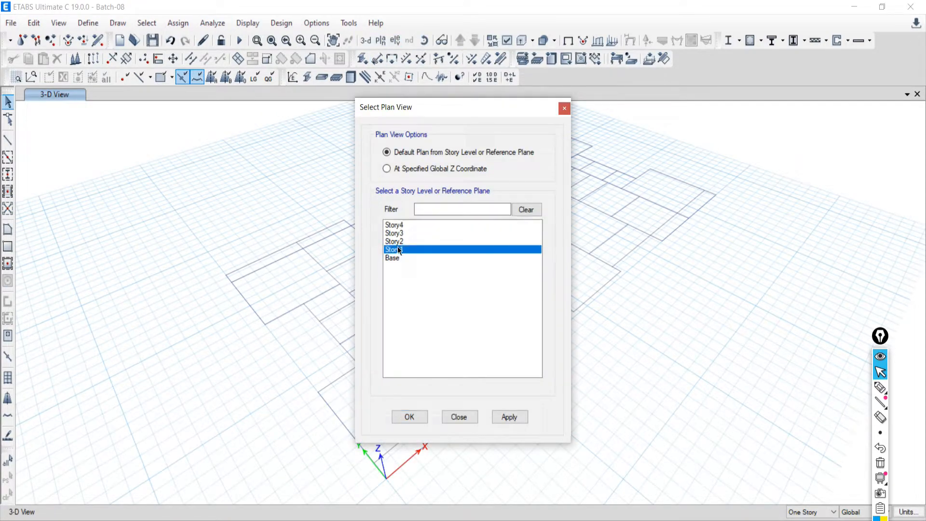
click(496, 417)
click(458, 416)
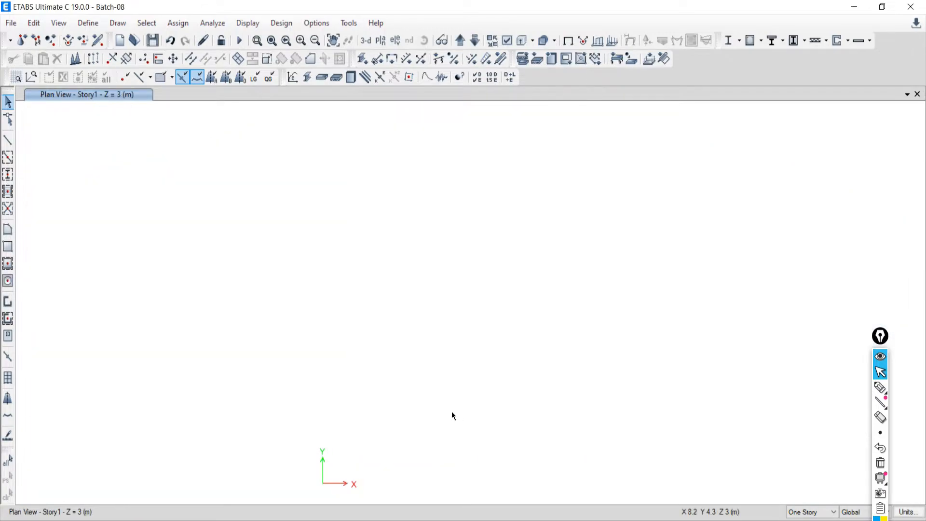
- Open an additional view window beside the plan and set it to the Story1 plan level
middle_drag(439, 354, 358, 311)
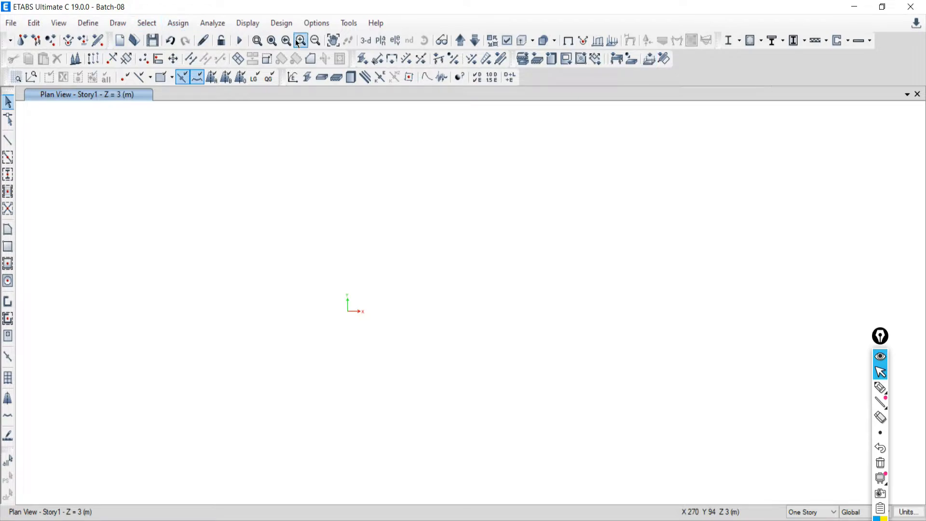
click(907, 95)
click(805, 123)
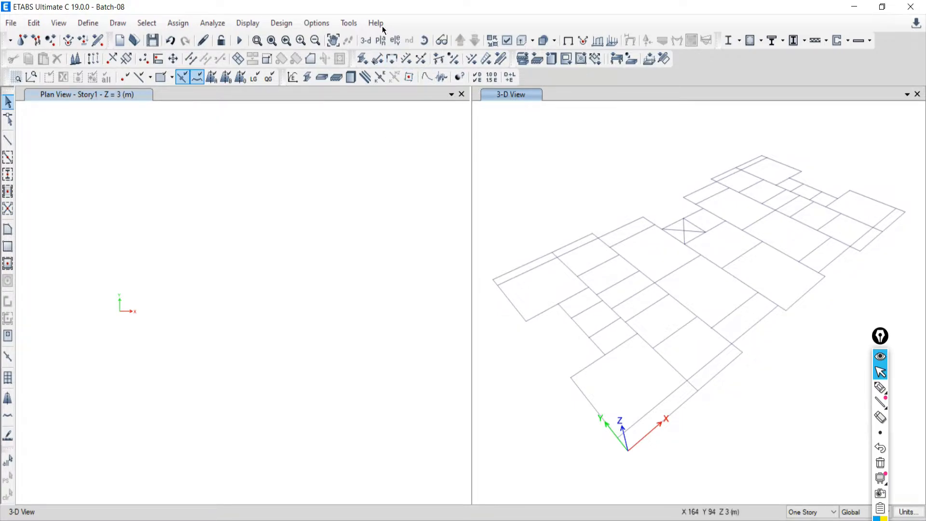
click(378, 43)
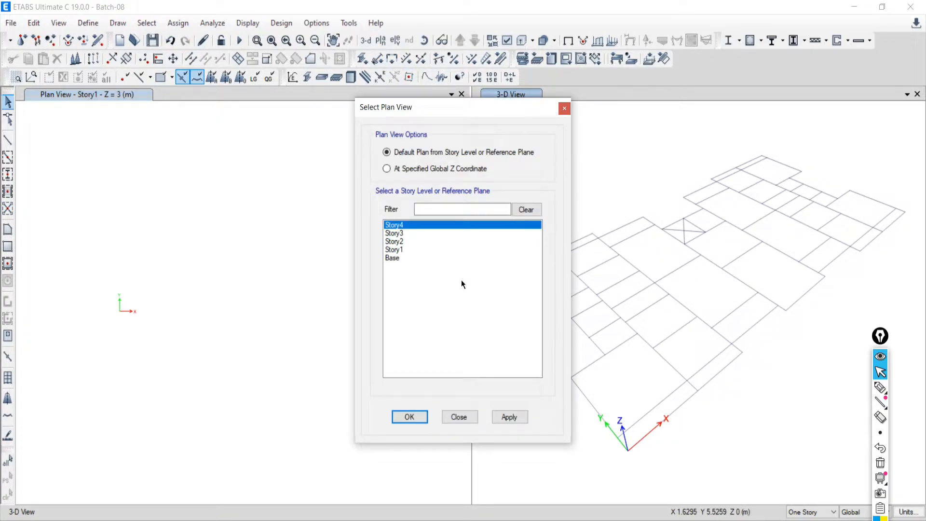
click(404, 250)
click(509, 417)
click(475, 418)
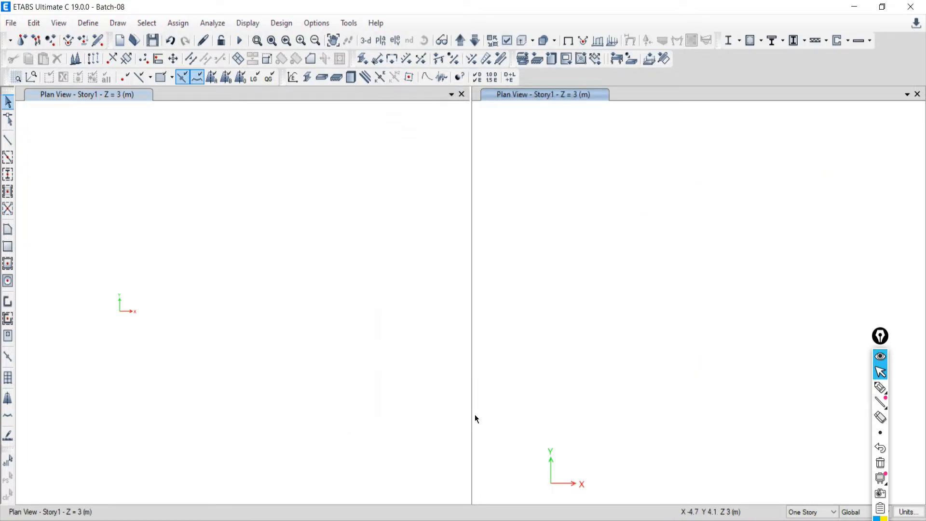
- Start a new model without saving the current one, using the built-in settings and the Blank template
click(11, 23)
click(28, 33)
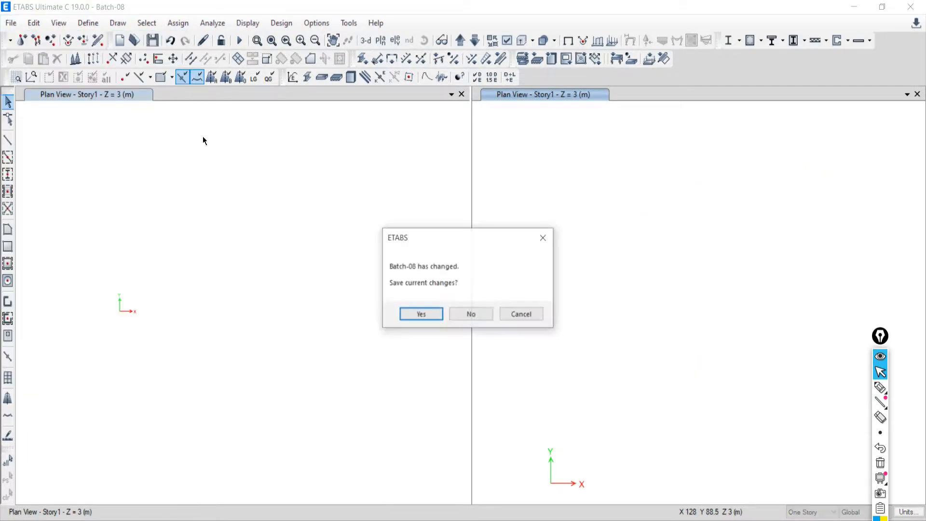
click(477, 312)
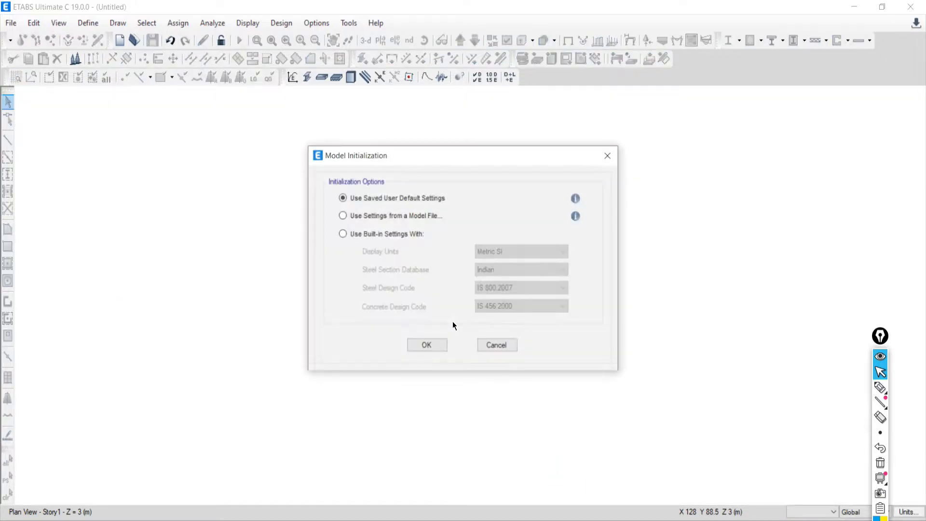
click(351, 233)
click(427, 345)
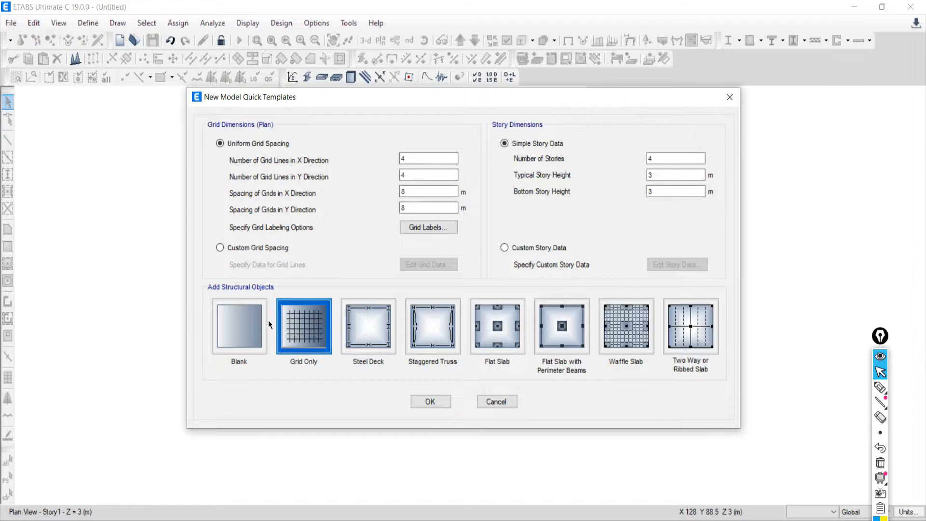
click(241, 314)
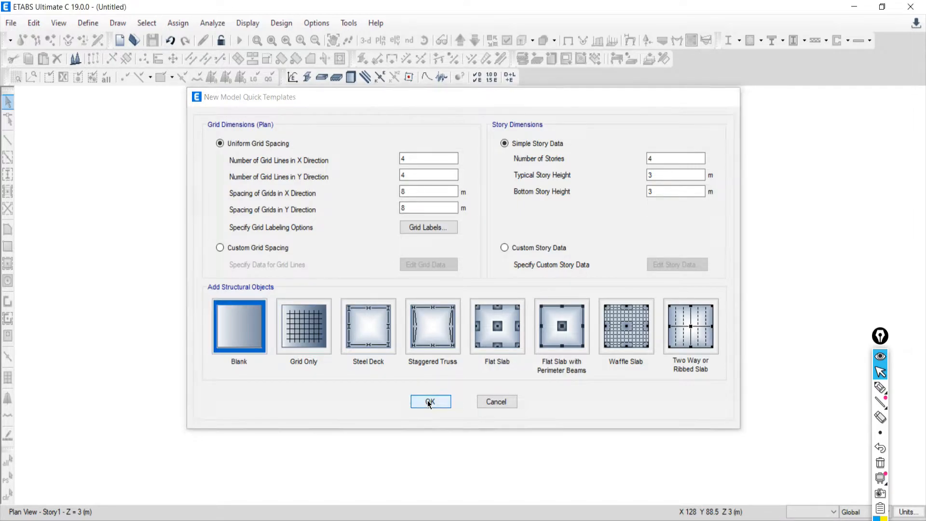
click(427, 401)
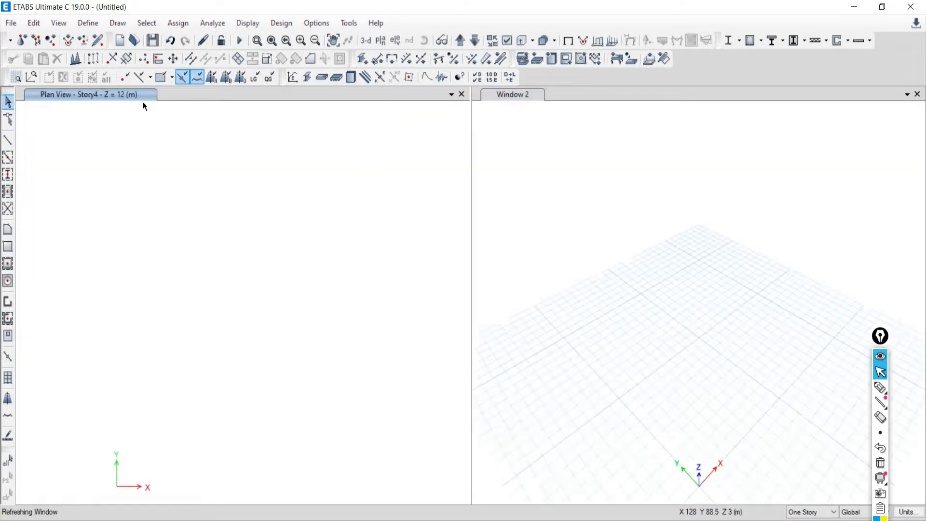
- Import the Batch-08 DXF file as an architectural plan on Story1 with CAD drawing units in m
click(10, 24)
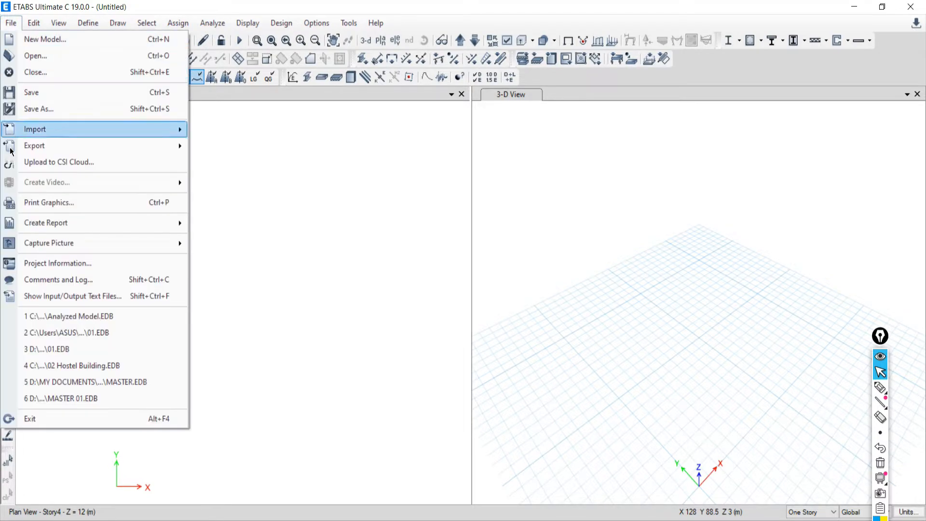
mouse_move(19, 129)
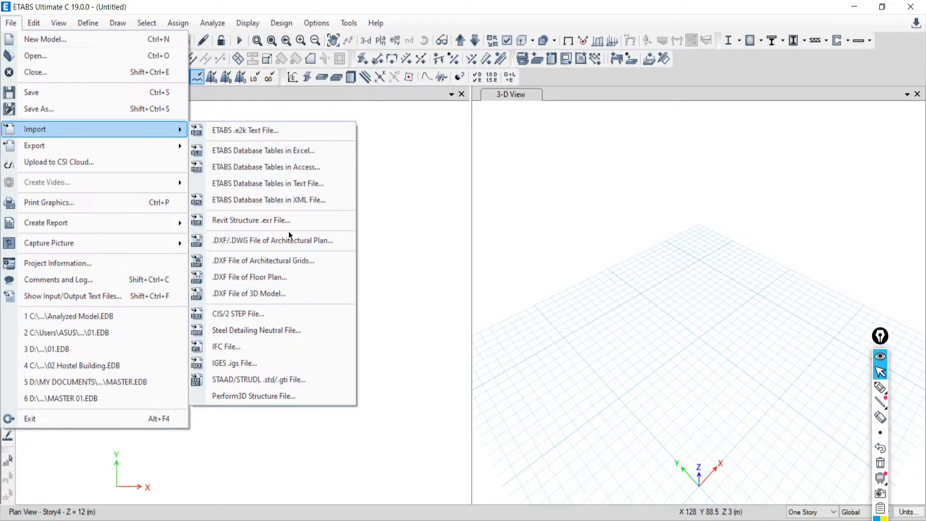
click(252, 240)
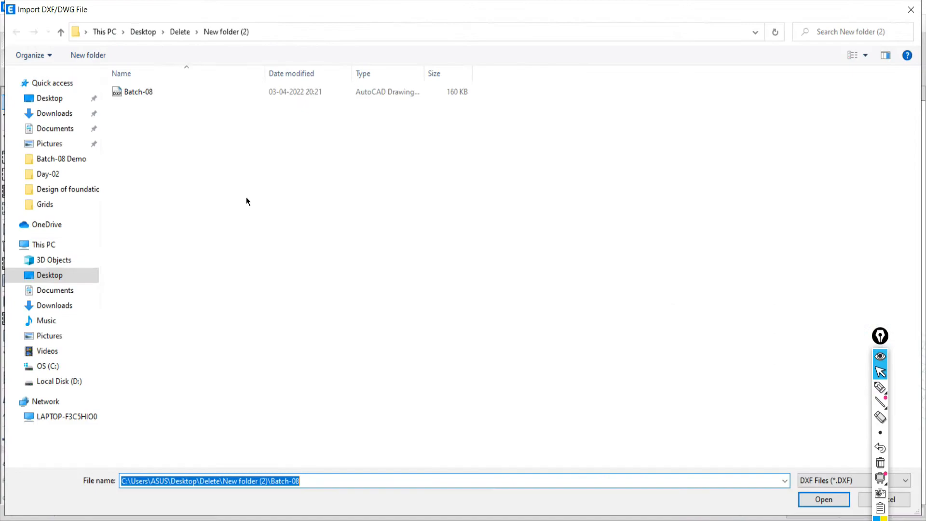
click(128, 93)
double_click(128, 93)
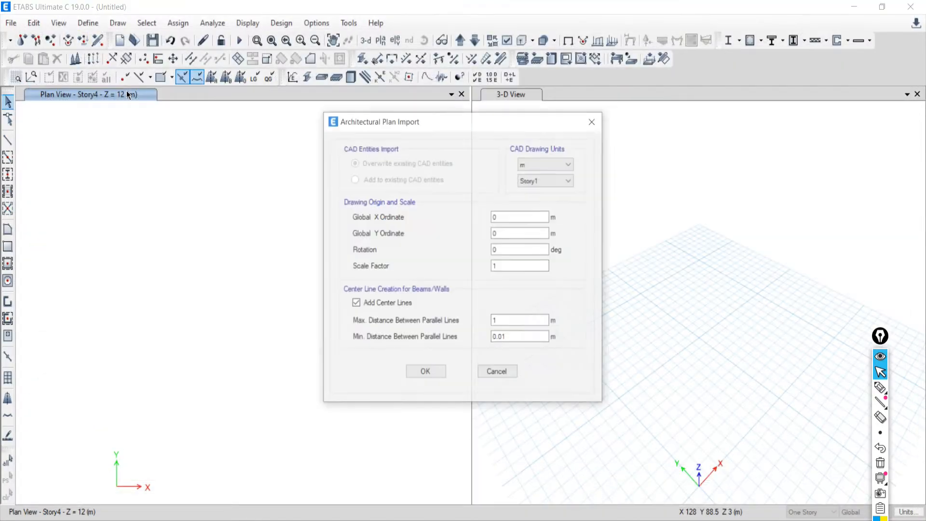
click(537, 182)
click(536, 184)
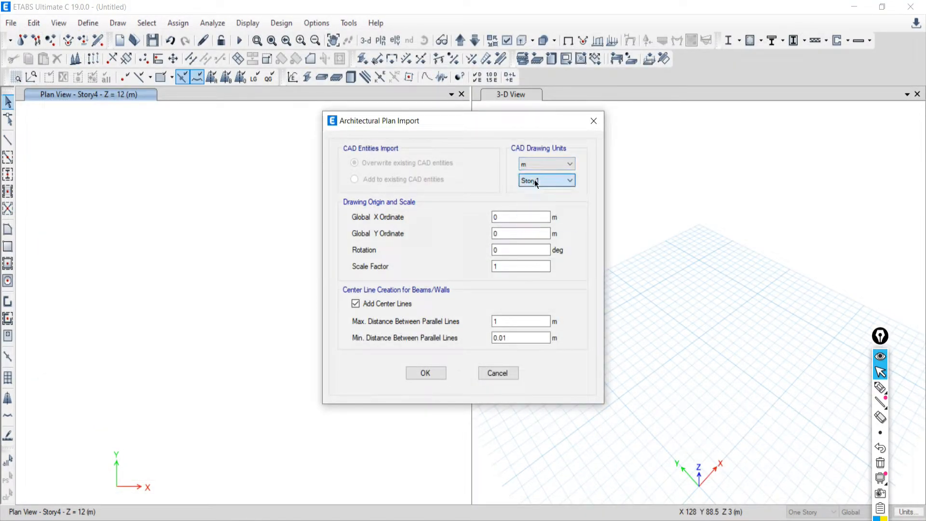
click(425, 372)
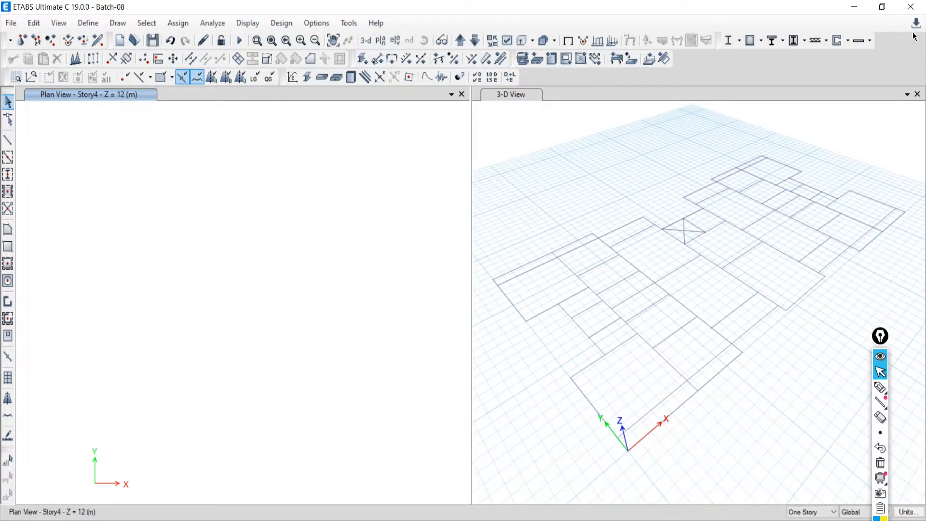
- Close the 3-D view window and switch the remaining plan view to Story1
click(917, 94)
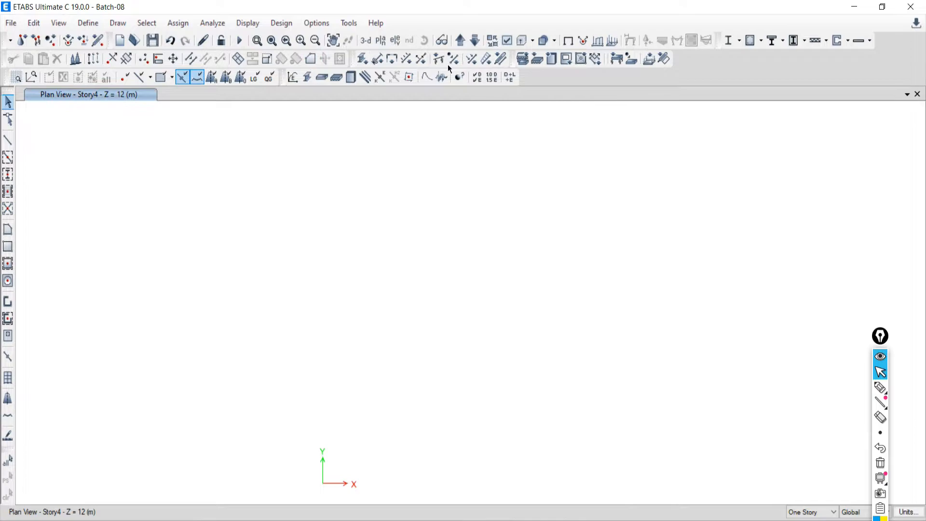
click(378, 43)
click(391, 250)
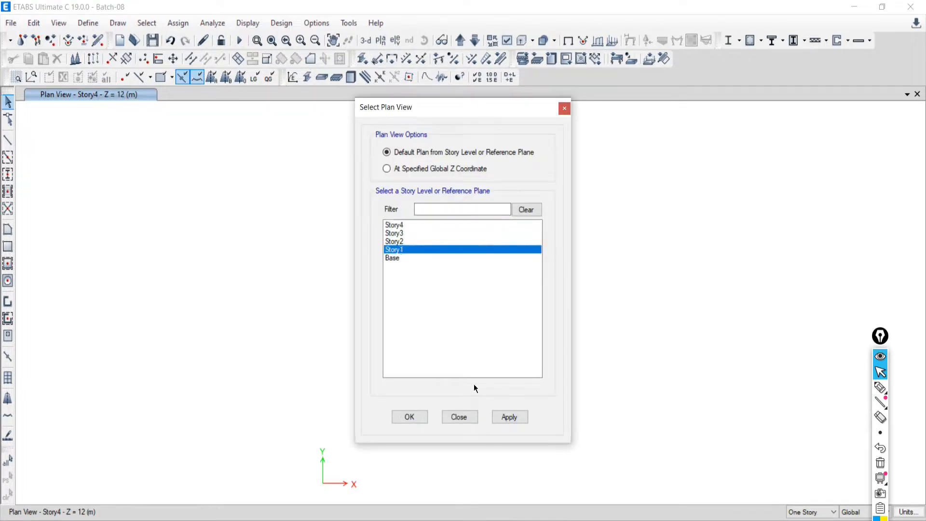
click(454, 419)
middle_drag(439, 355, 418, 254)
- Import the Batch-08 DXF as architectural grids in m from the CENTER LINE layer, and save the model as 001
click(10, 23)
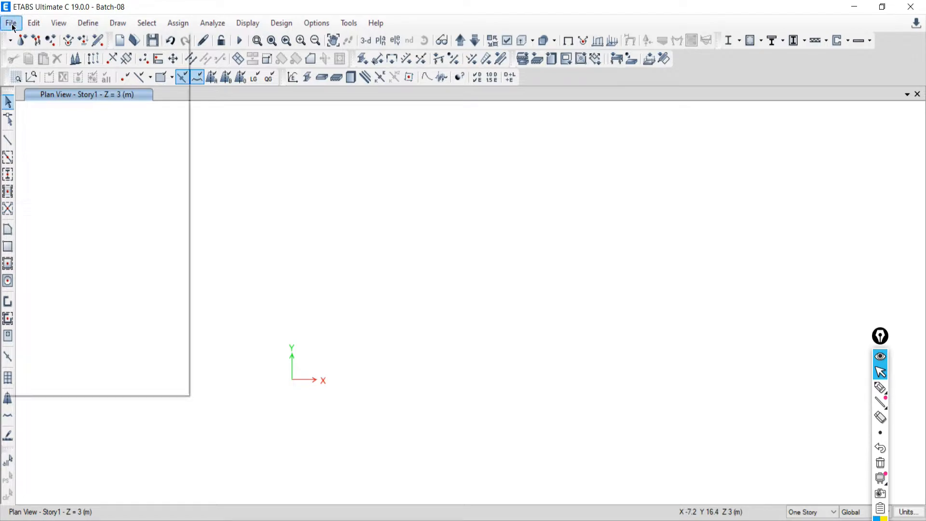
mouse_move(37, 130)
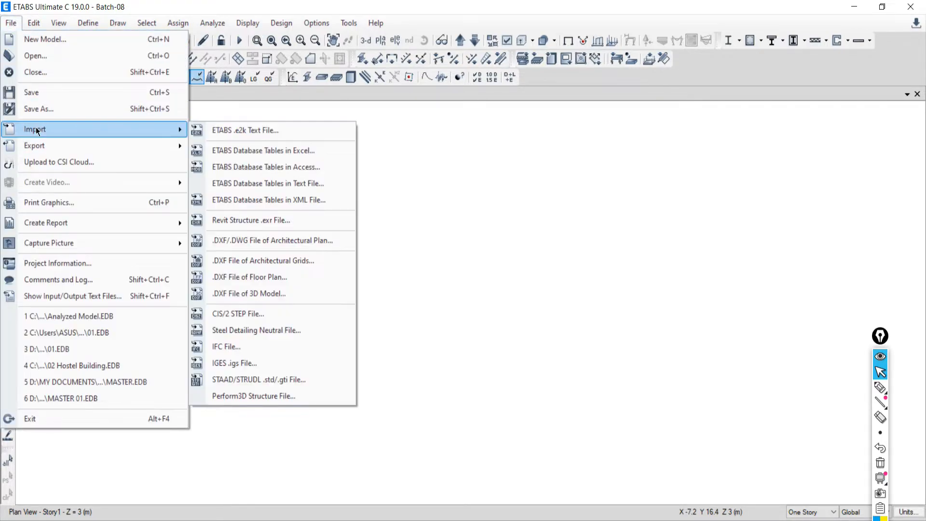
click(275, 261)
double_click(135, 92)
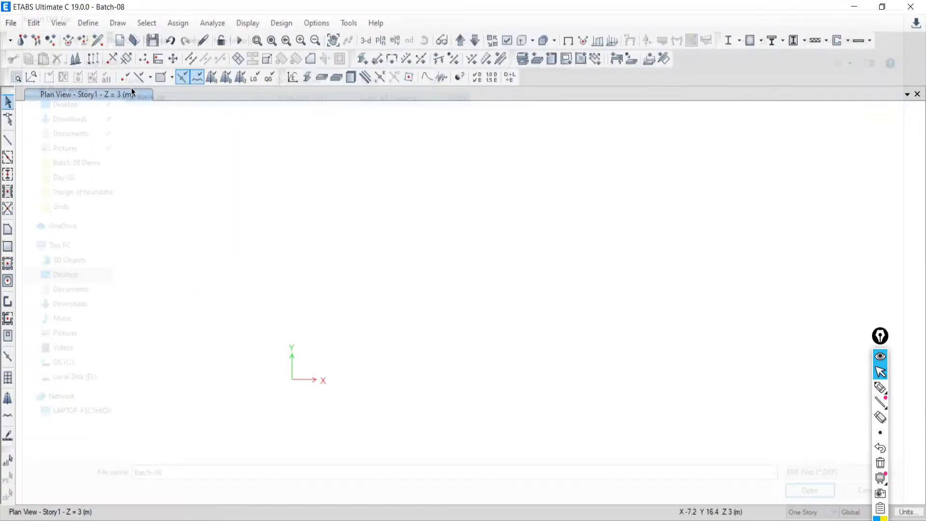
click(500, 168)
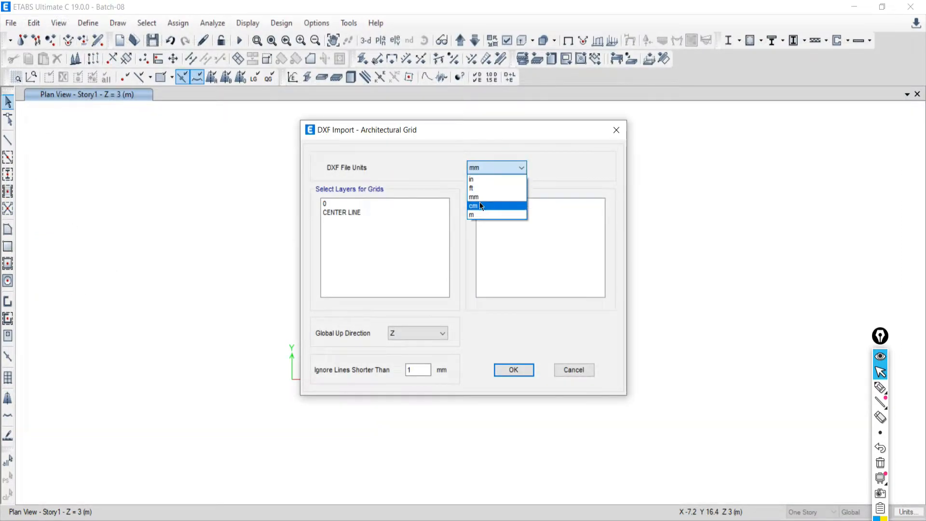
click(473, 217)
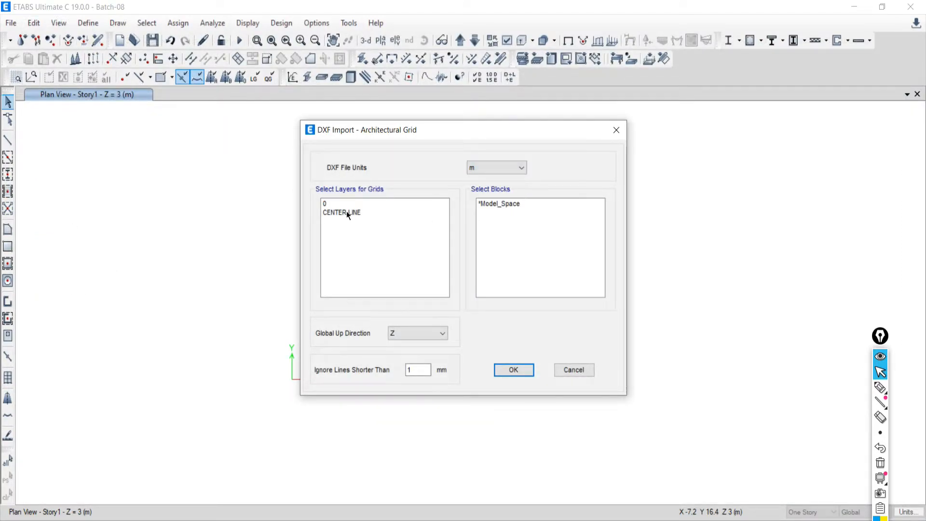
click(346, 211)
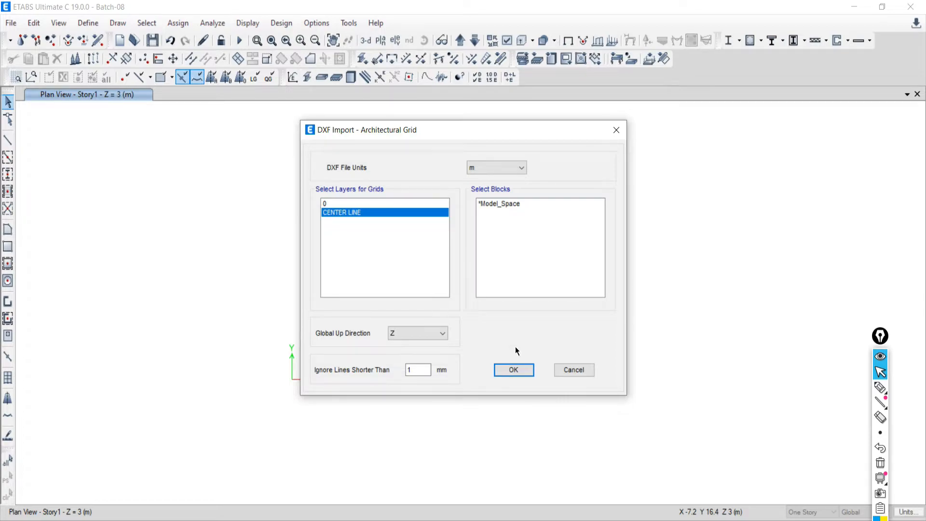
click(514, 375)
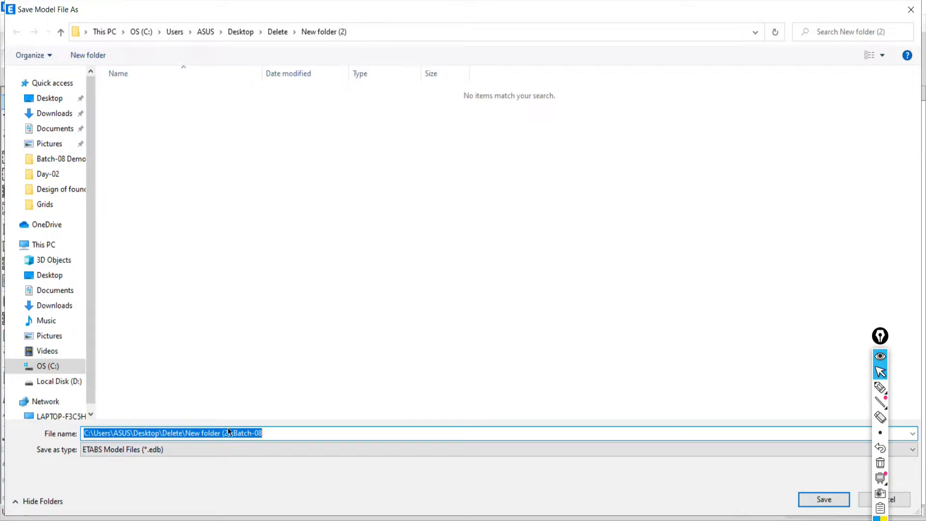
text(001)
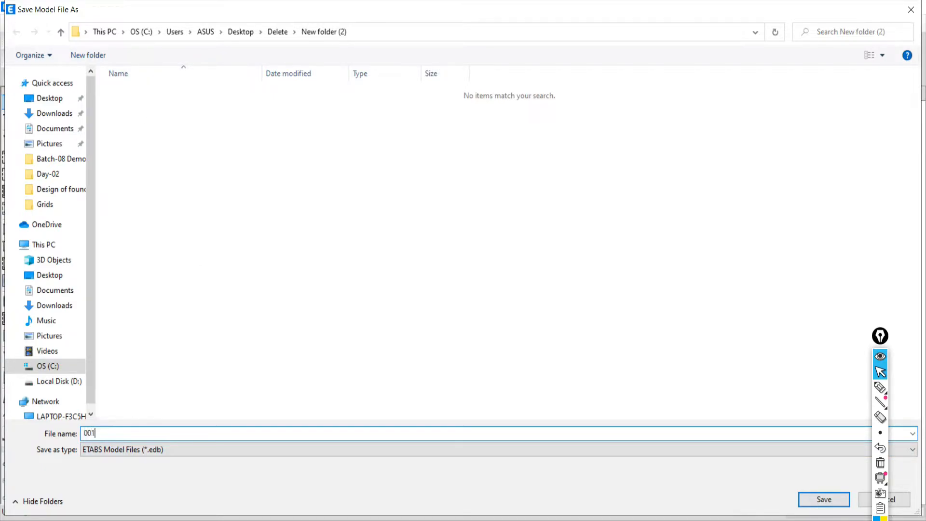
click(812, 496)
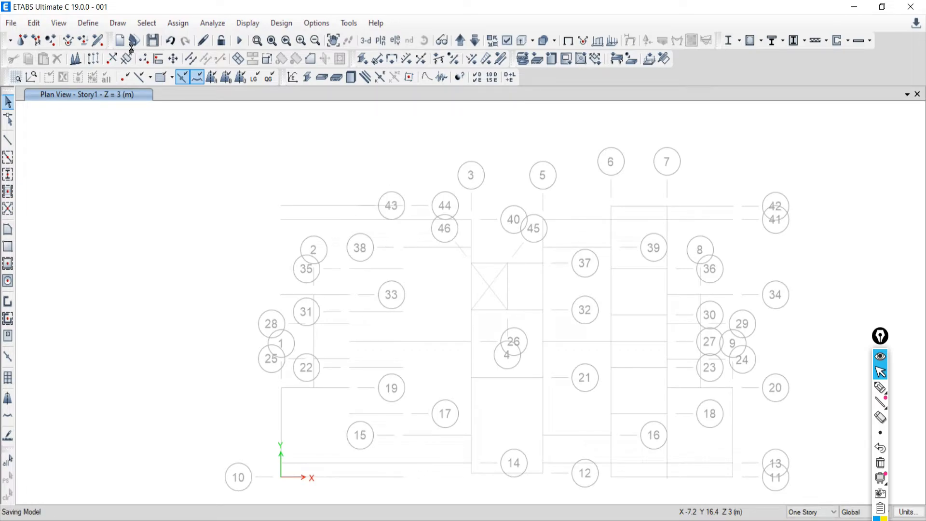
- Reapply the Story1 level to the plan view to check the imported grids
click(378, 42)
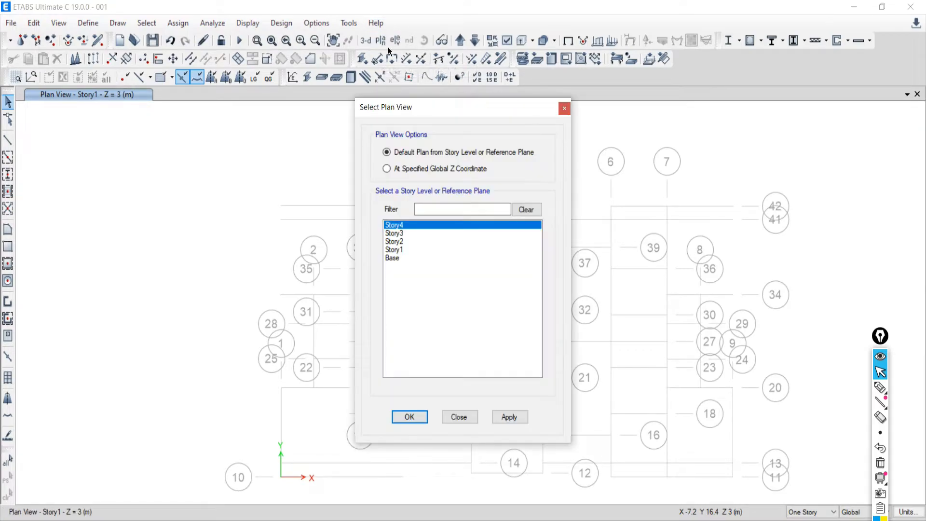
click(397, 250)
click(508, 417)
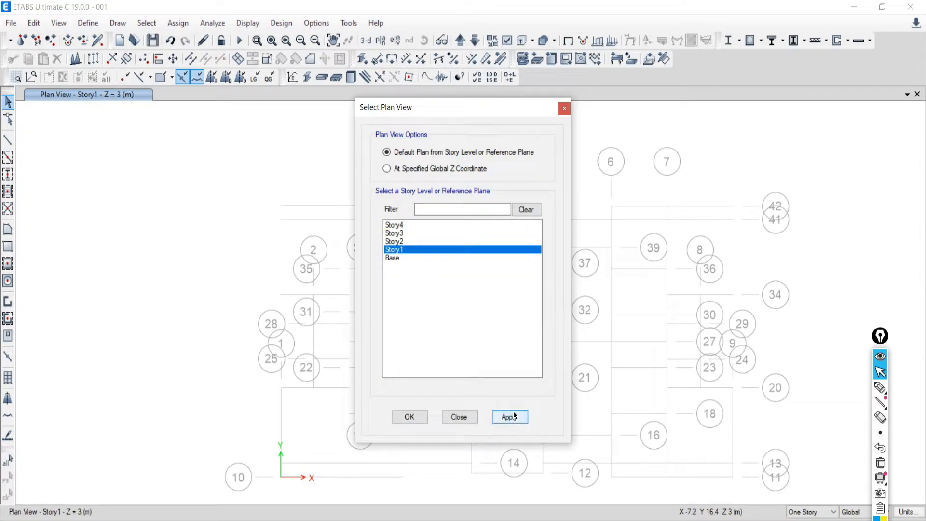
click(458, 417)
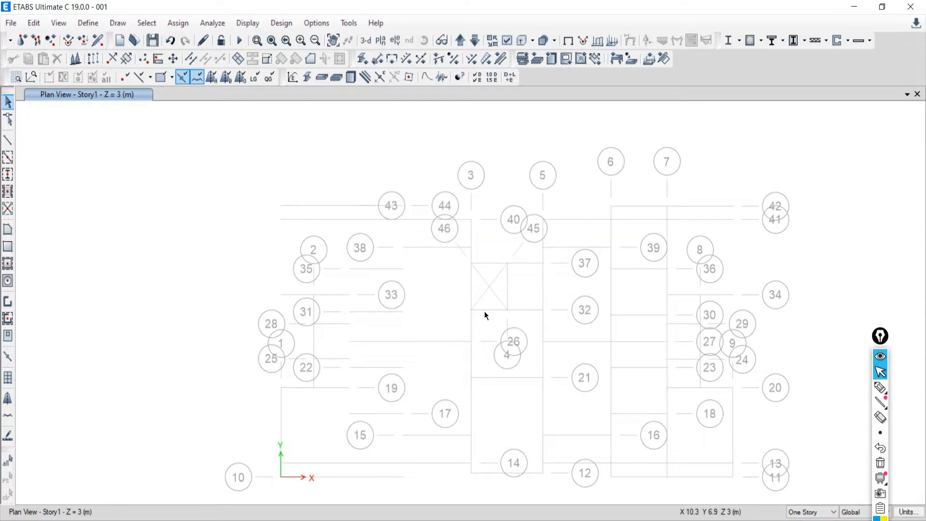
- Import the Batch-08 architectural plan again on Story1 in m, overwriting the existing CAD entities
click(10, 22)
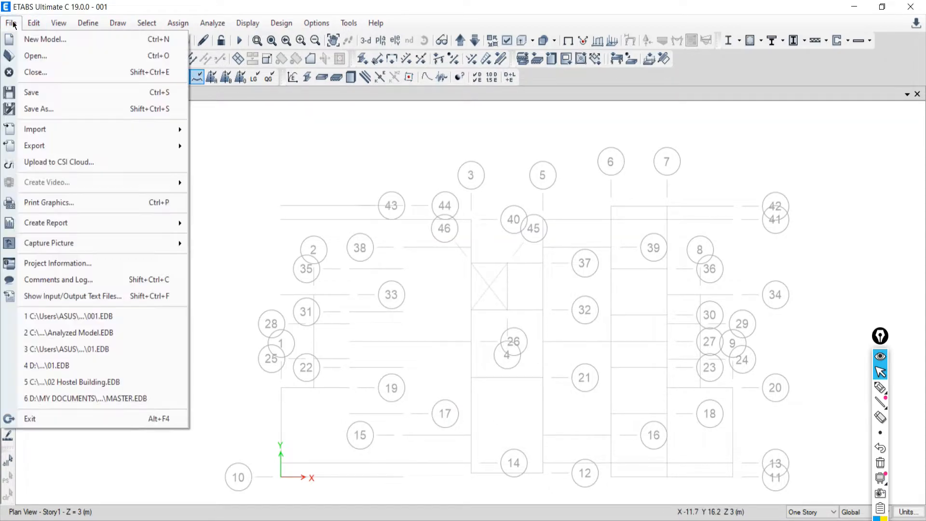
mouse_move(49, 128)
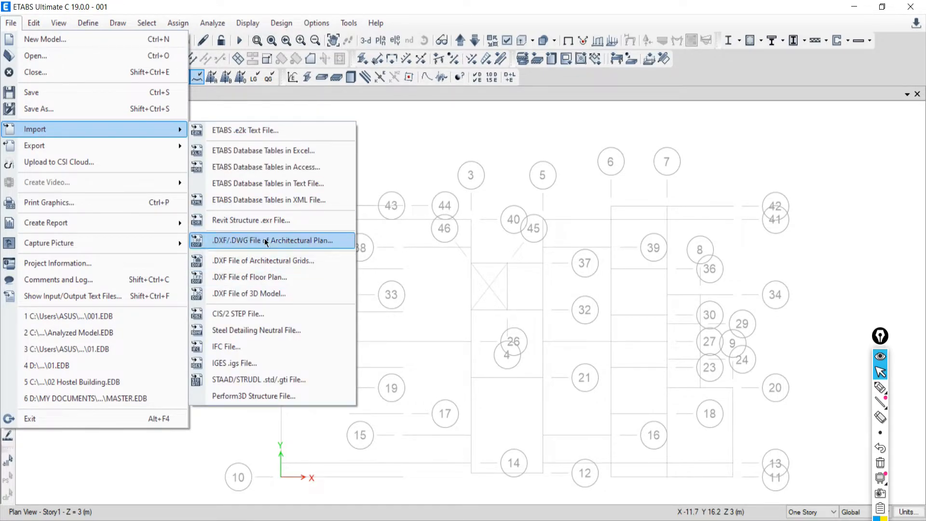
click(244, 240)
click(124, 91)
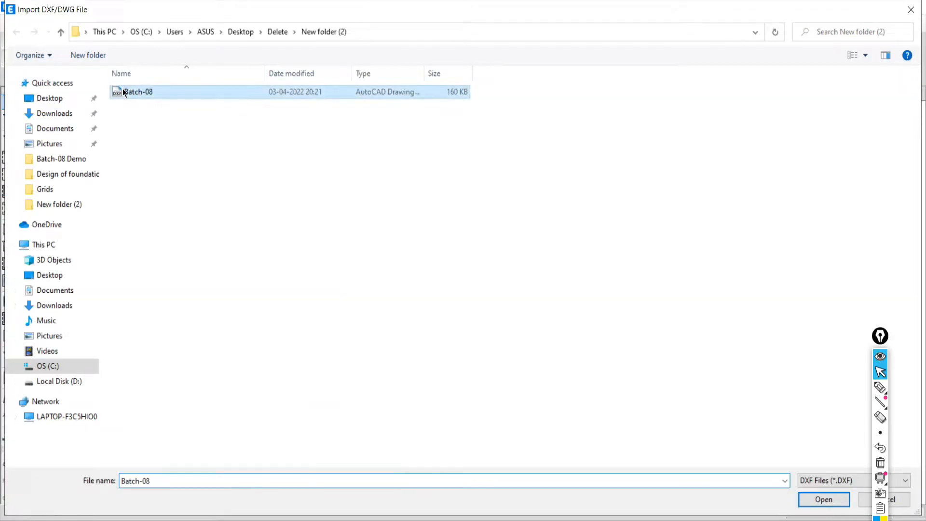
double_click(123, 91)
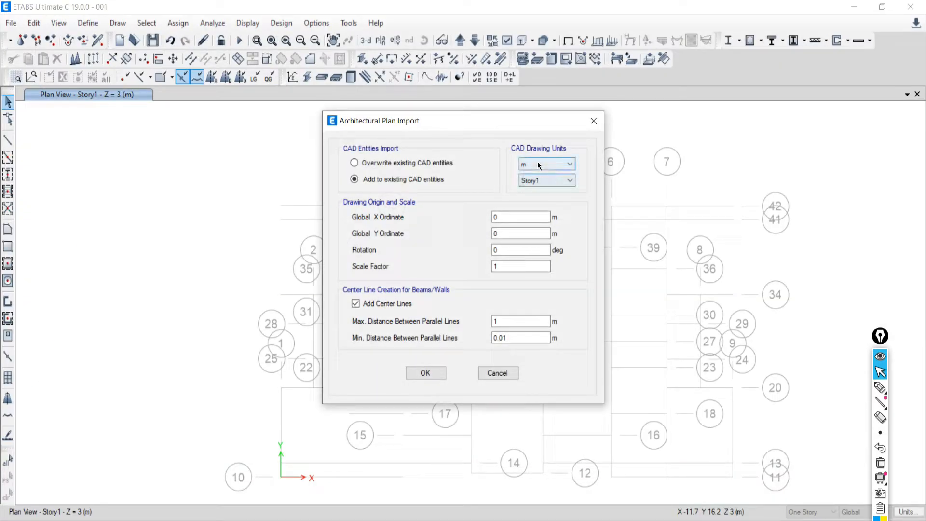
click(537, 165)
click(380, 164)
click(530, 162)
click(531, 162)
click(422, 373)
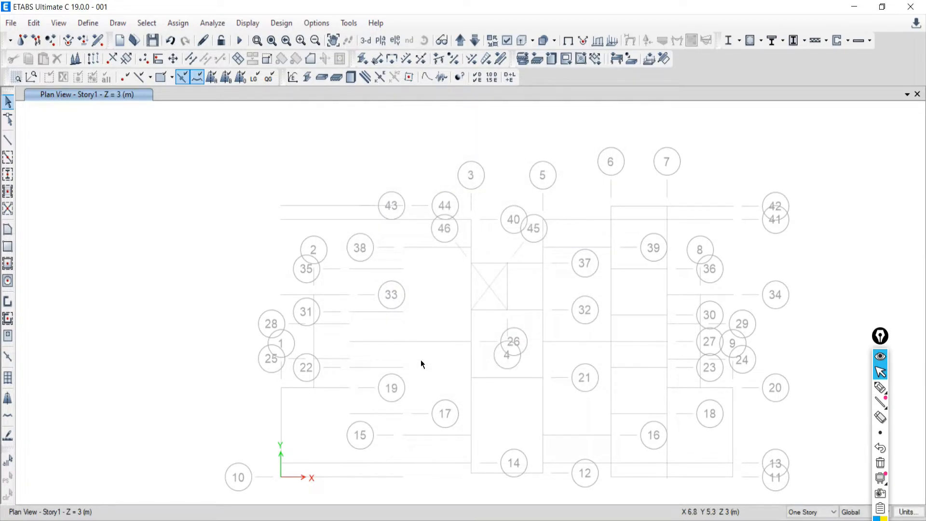
- Reapply the Story1 level to the plan view and close the 001 model without saving its changes
click(380, 42)
click(395, 250)
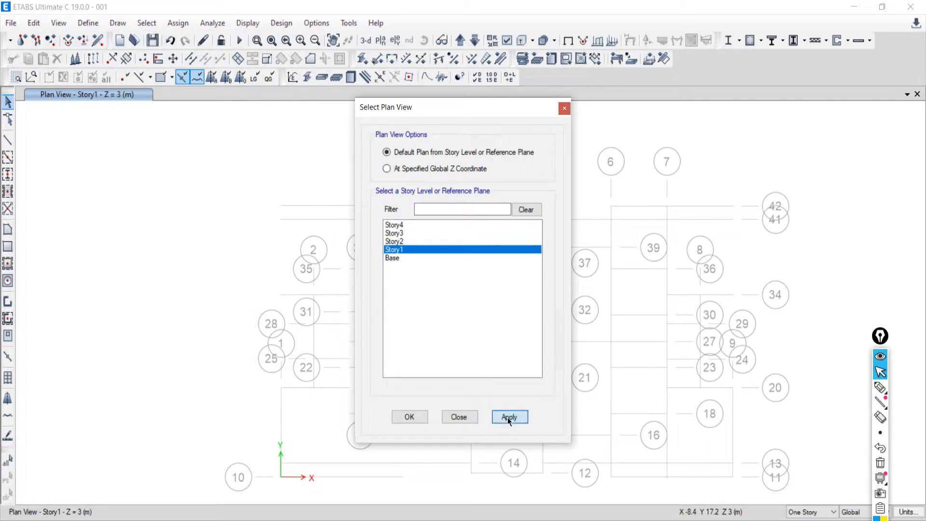
click(458, 416)
click(910, 7)
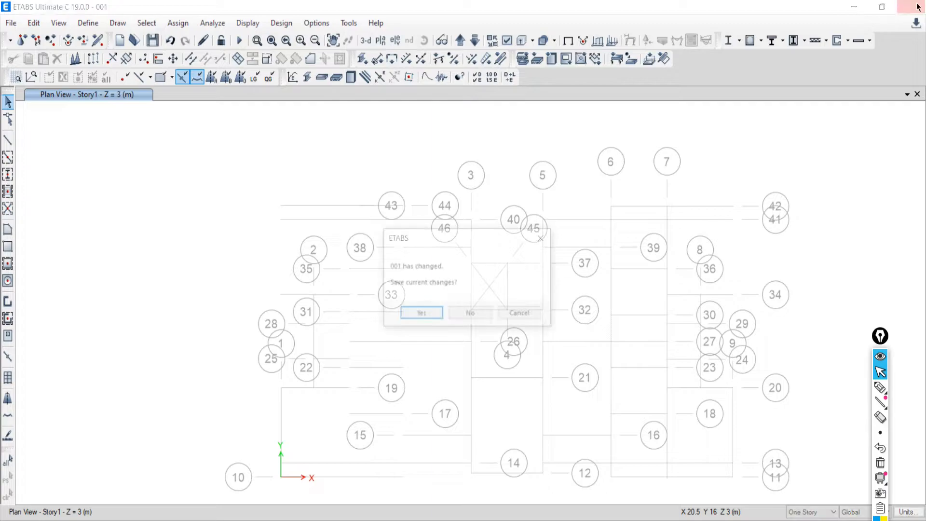
click(471, 313)
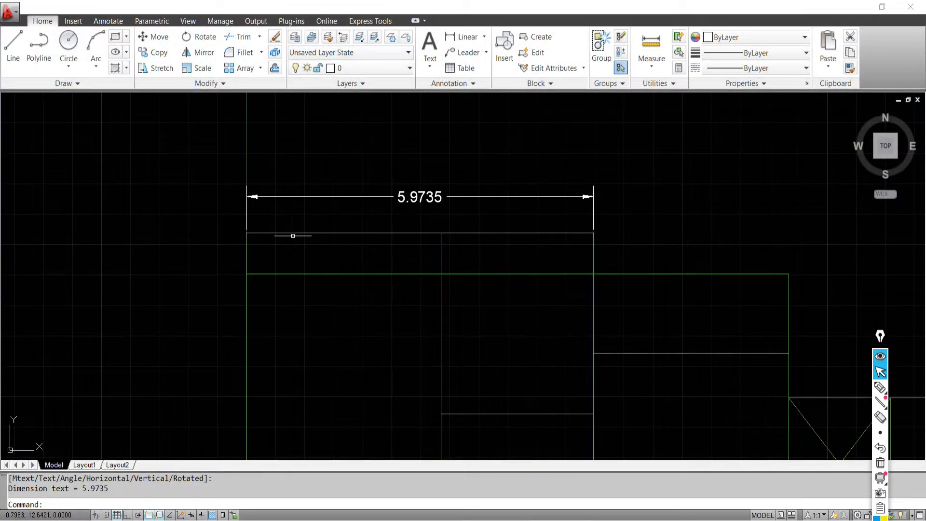
- Erase the horizontal dimension above the plan's upper-left block in the AutoCAD drawing
click(361, 168)
click(286, 215)
text(e)
key(Return)
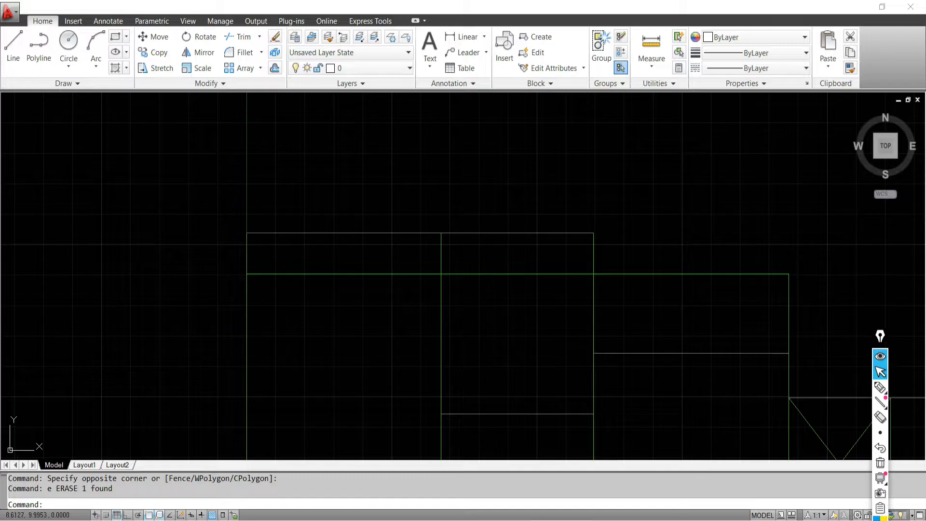
- Launch ETABS 2016 from the desktop and switch to its window
key(super+d)
double_click(21, 409)
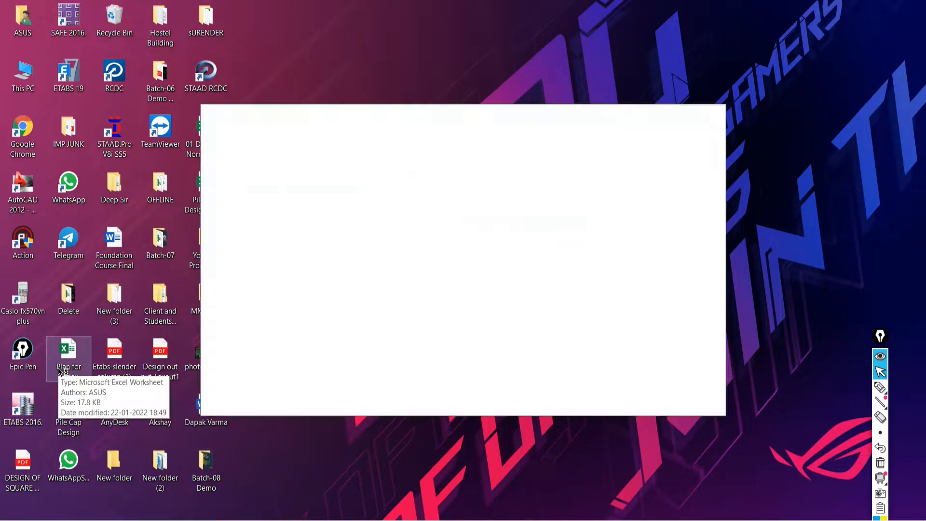
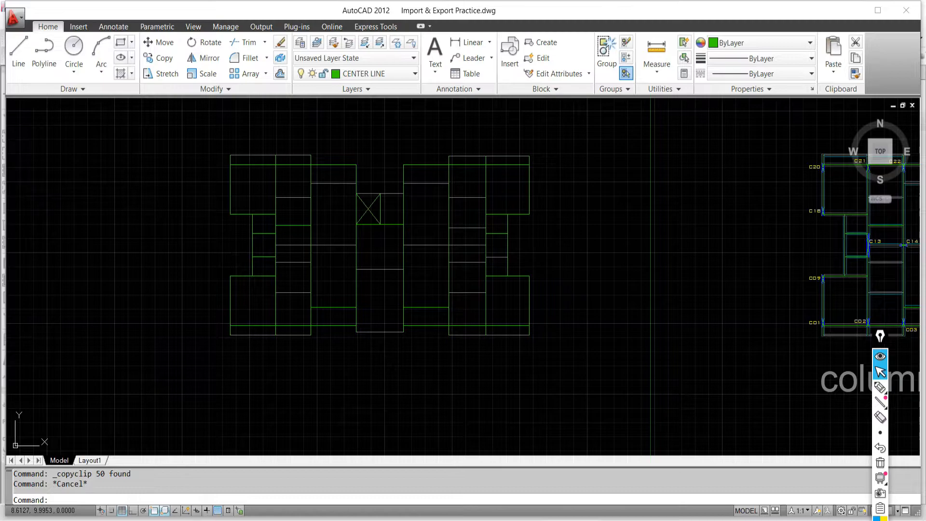
scroll(528, 367, down, 4)
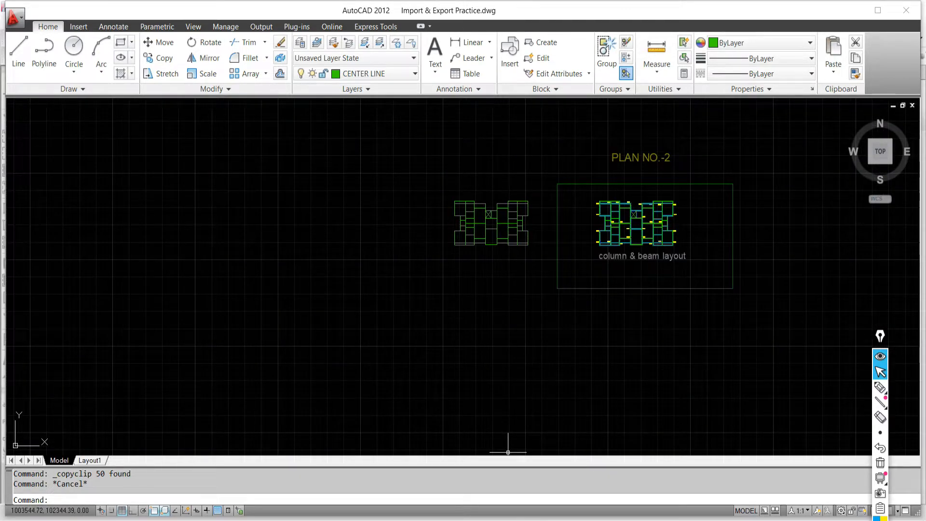
mouse_move(625, 519)
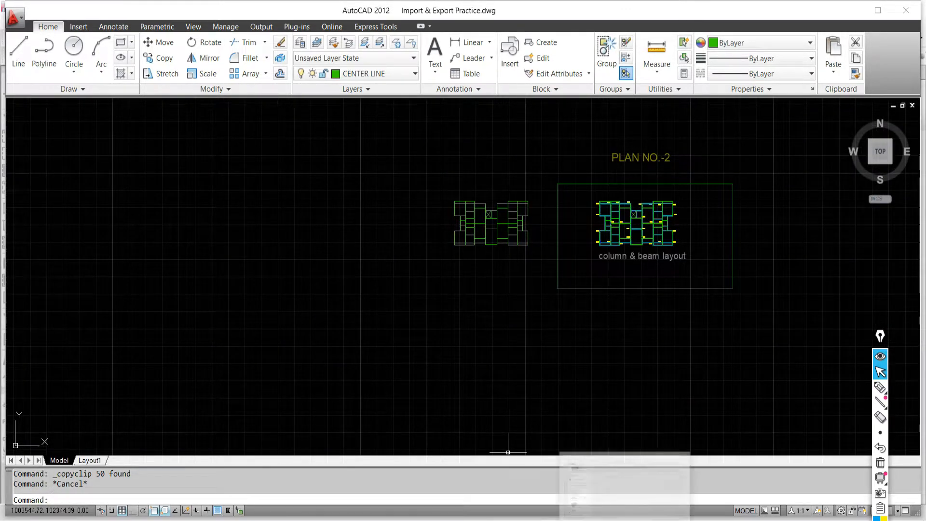
click(627, 490)
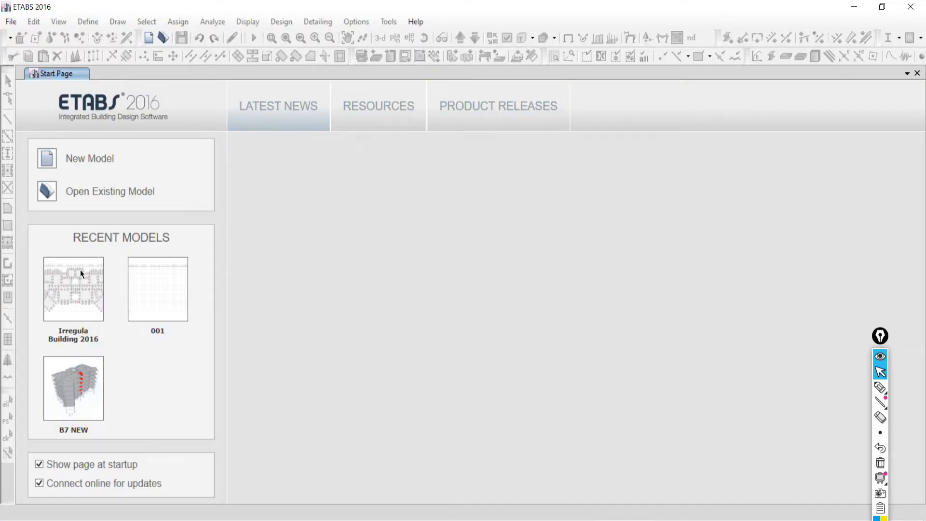
- Start a new model using built-in settings with Metric SI display units
click(10, 22)
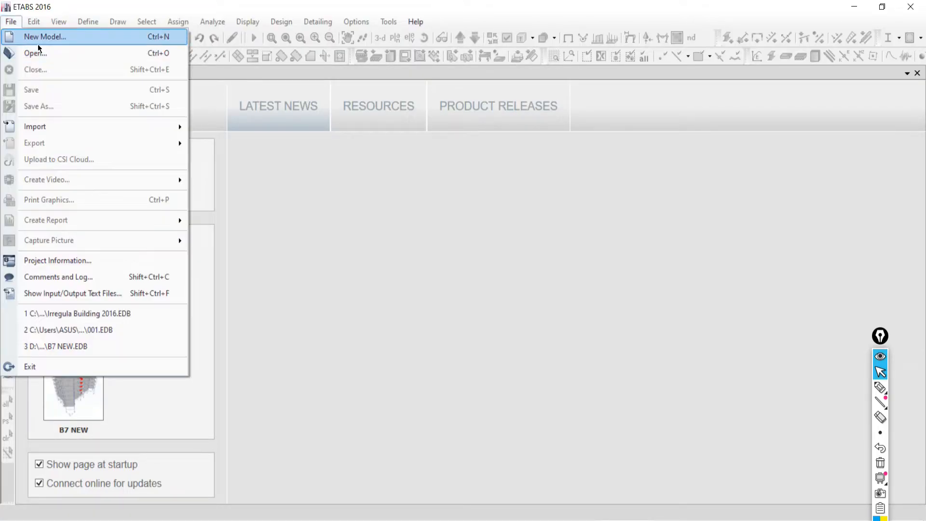
mouse_move(49, 126)
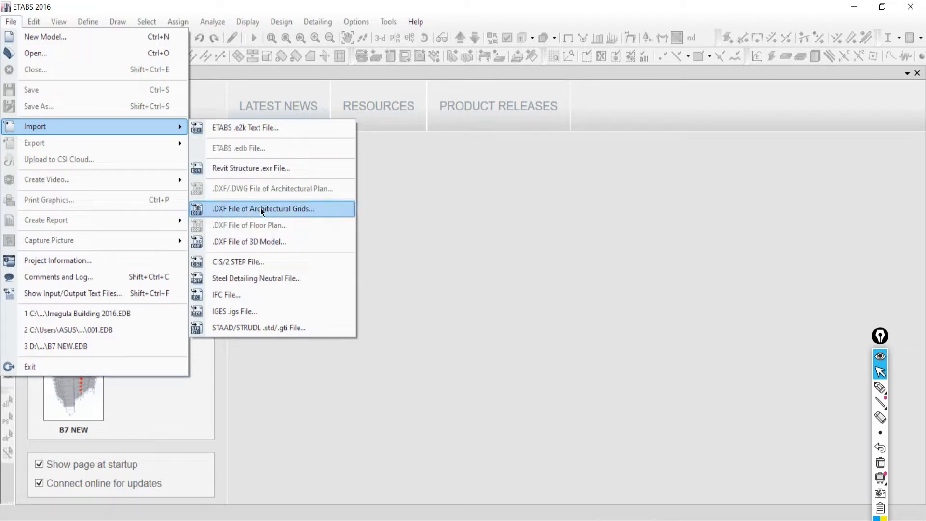
click(48, 36)
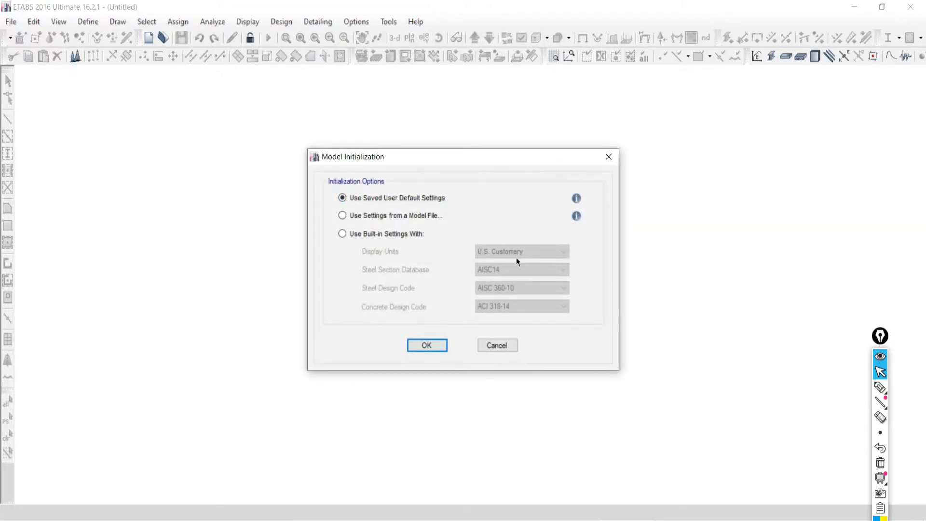
click(377, 236)
click(504, 251)
click(491, 273)
- Initialize the model with the Indian steel section database, steel design code IS 800:2007 and concrete design code IS 456:2000
click(491, 273)
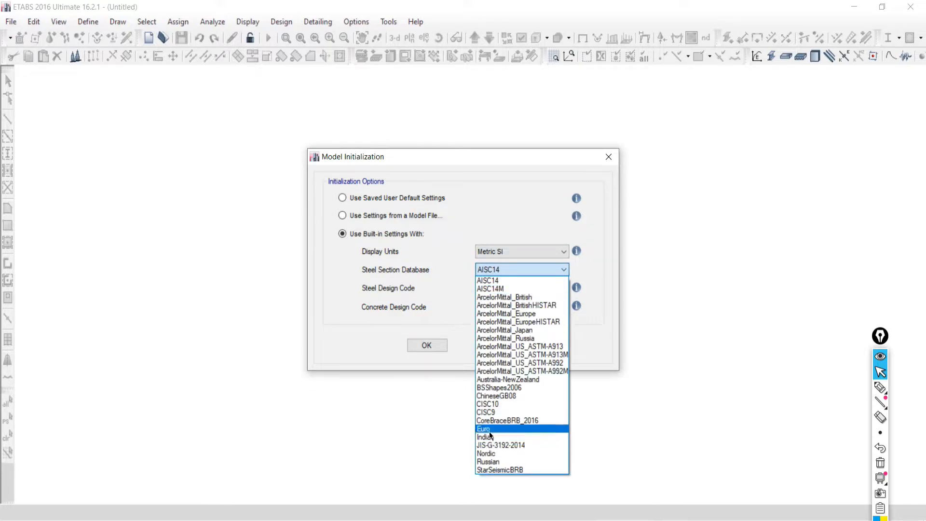
click(489, 437)
click(488, 288)
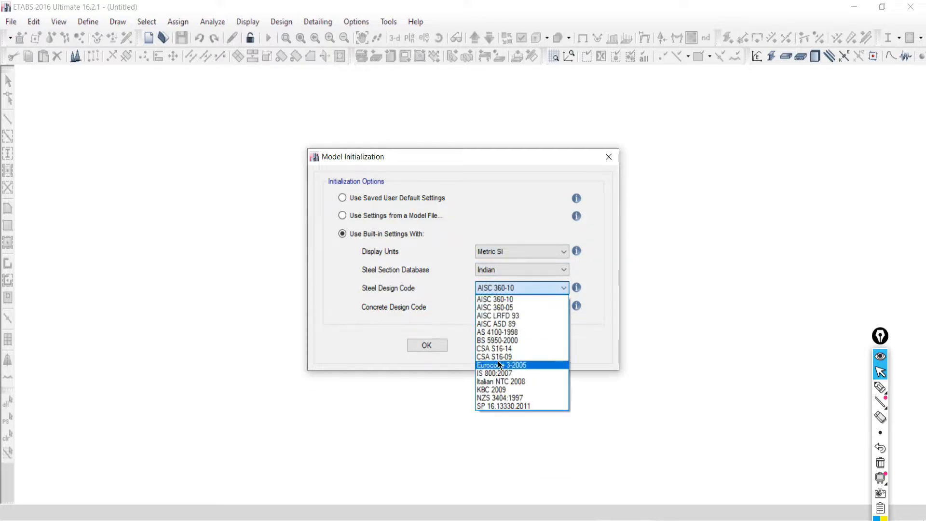
click(484, 374)
click(495, 306)
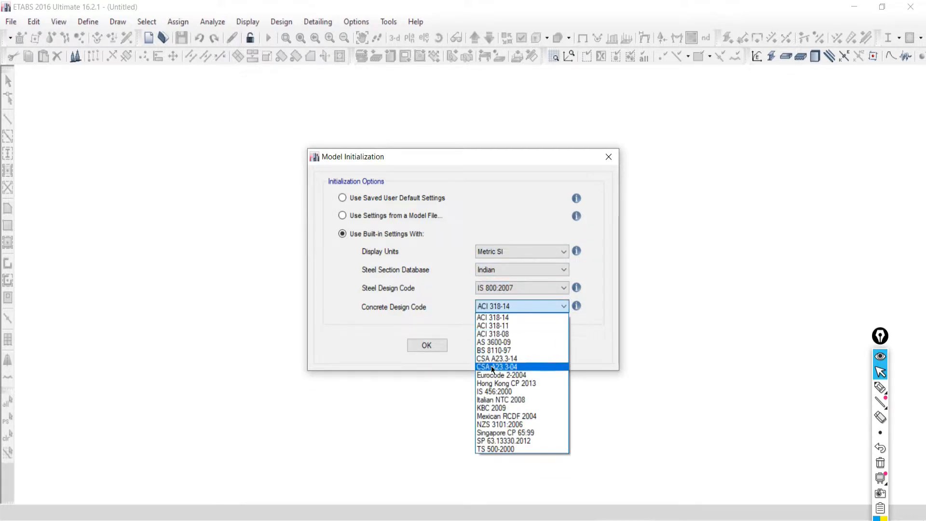
click(494, 391)
click(420, 344)
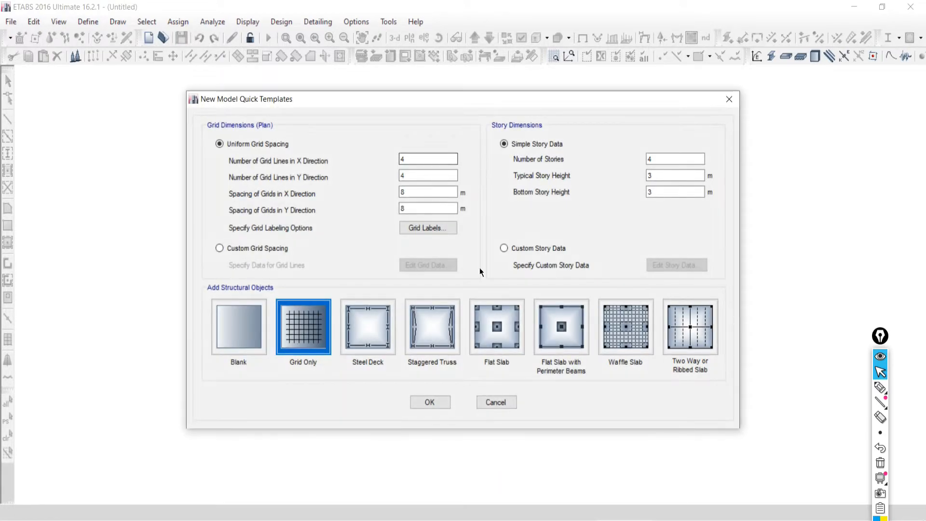
- Create the model from the Blank template and close the Model Explorer and the 3-D view, keeping only the plan view
click(222, 339)
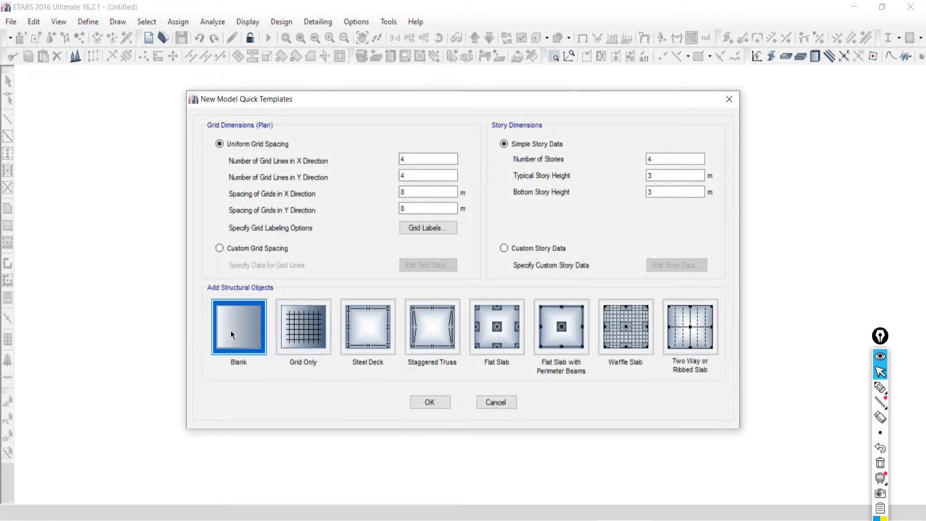
click(430, 401)
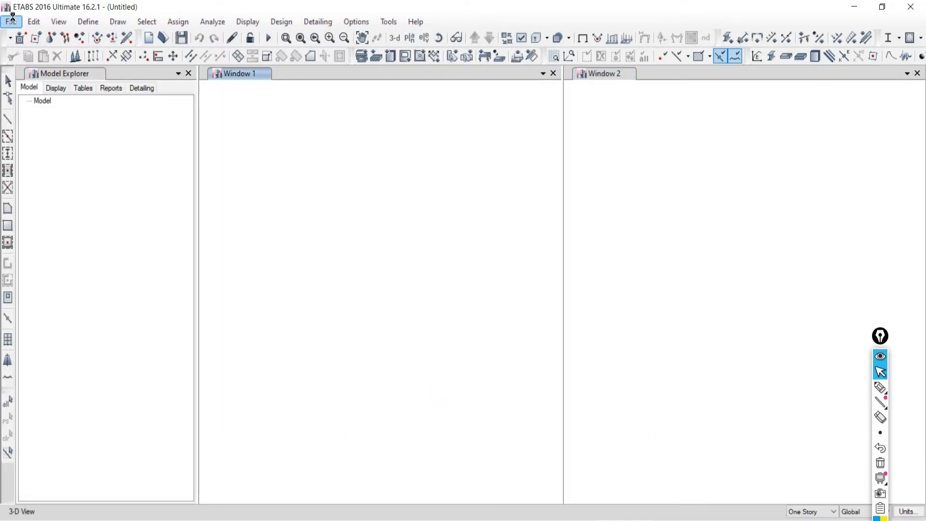
click(189, 73)
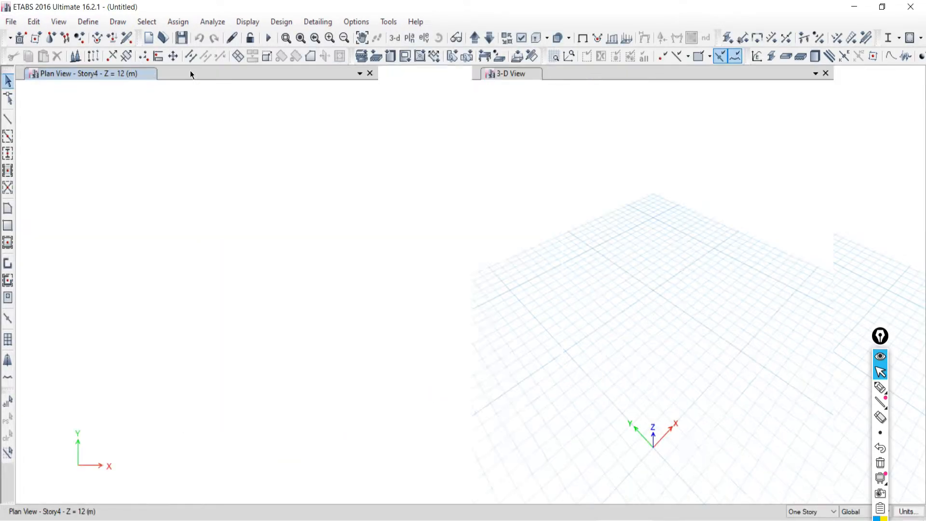
click(916, 73)
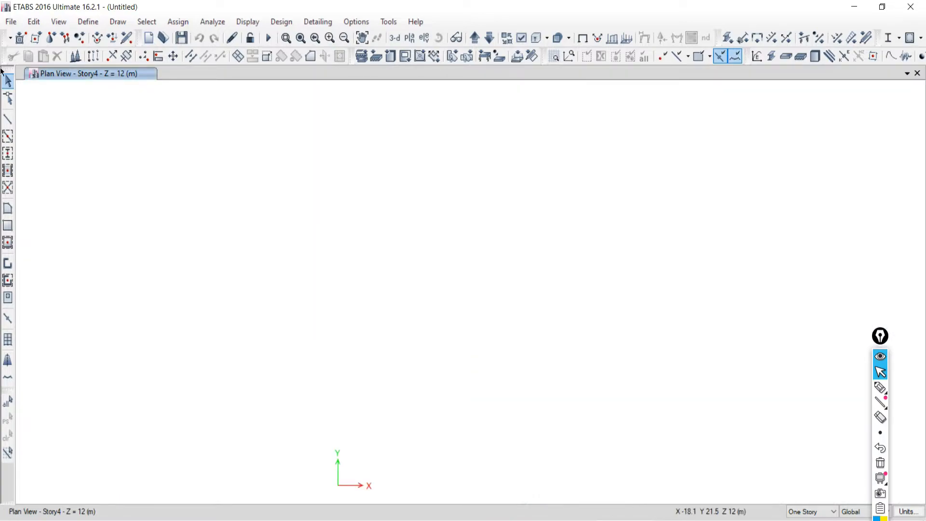
click(11, 22)
mouse_move(42, 128)
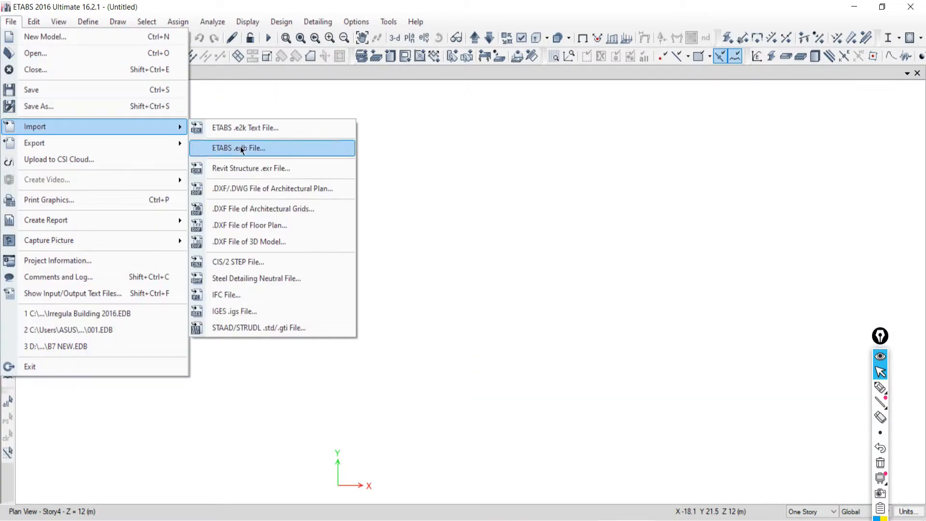
click(260, 208)
double_click(135, 92)
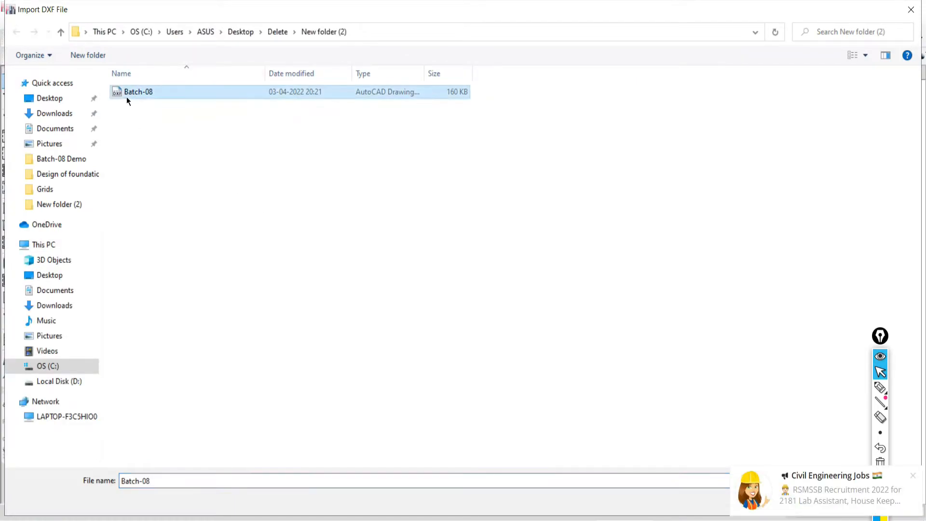
click(573, 370)
click(11, 23)
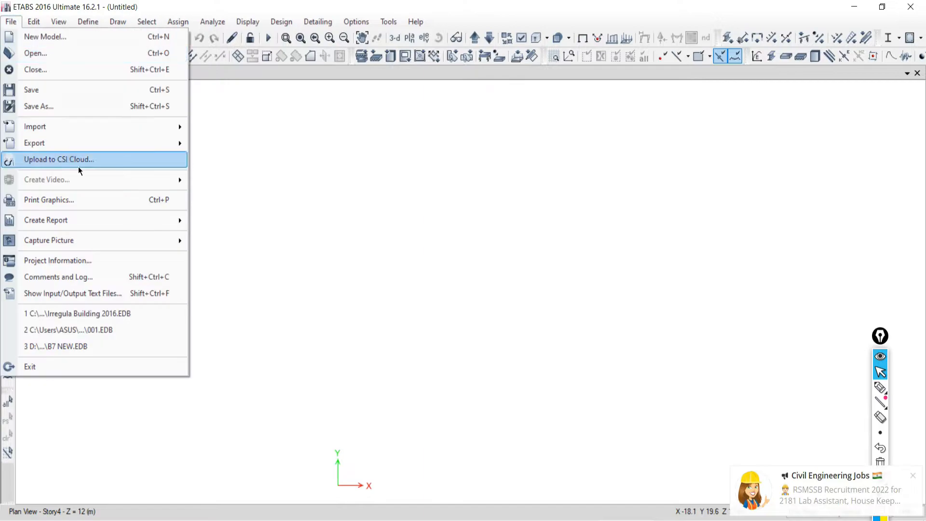
mouse_move(78, 126)
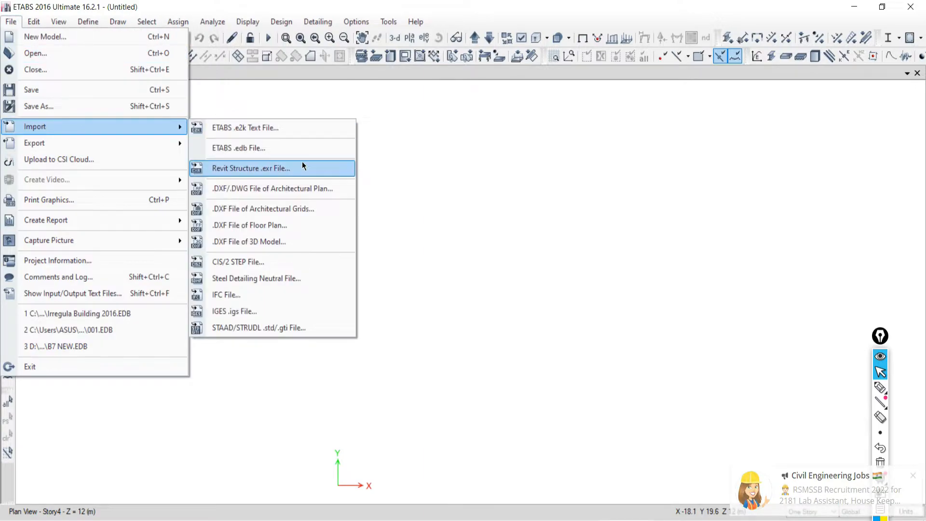
click(261, 225)
click(146, 94)
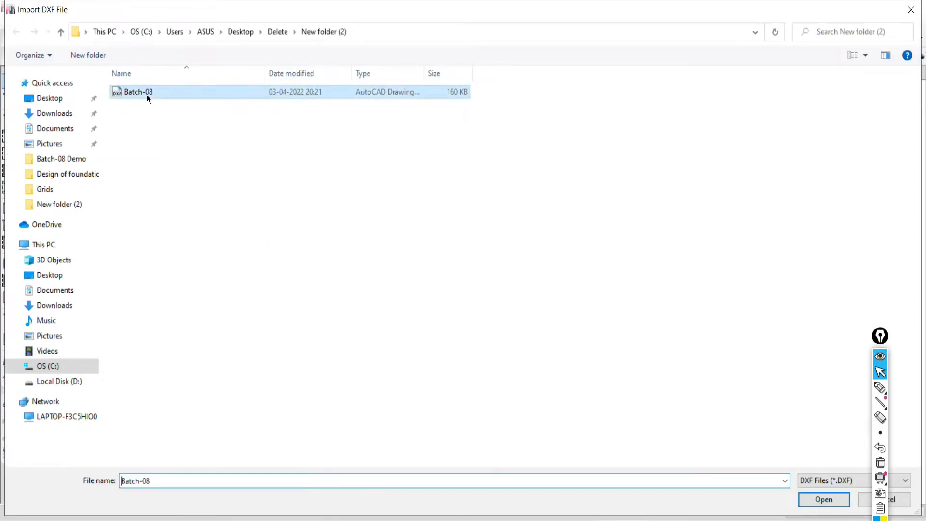
double_click(147, 94)
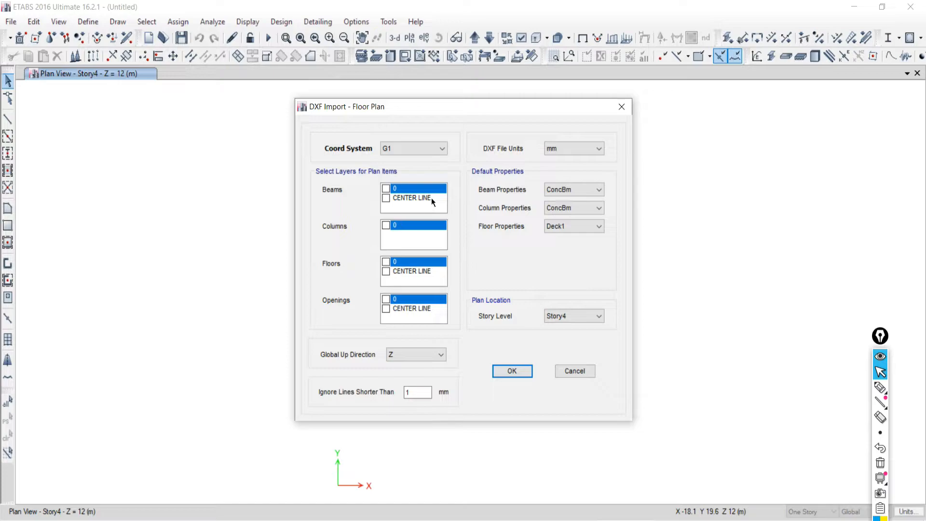
click(576, 370)
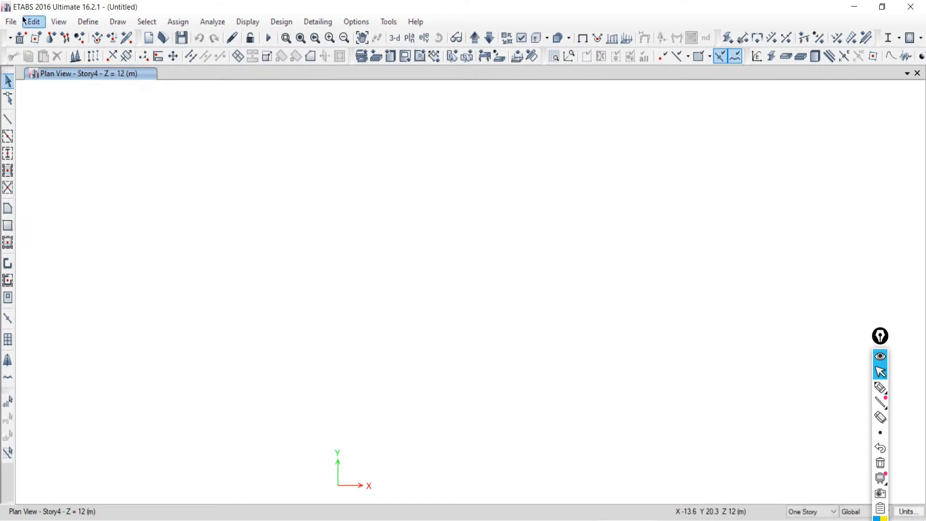
- Dismiss the Bentley sign-in window and choose the Batch-08 DXF file for an architectural plan import
click(10, 22)
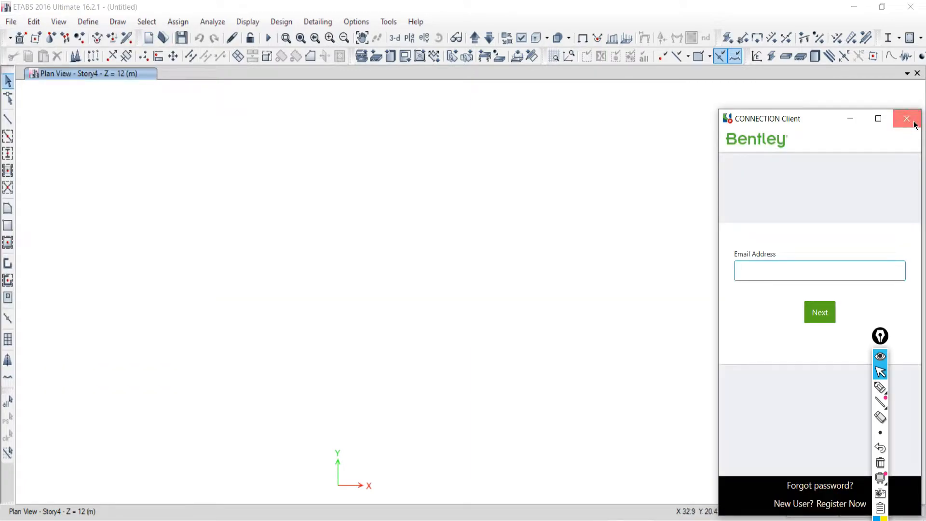
click(914, 123)
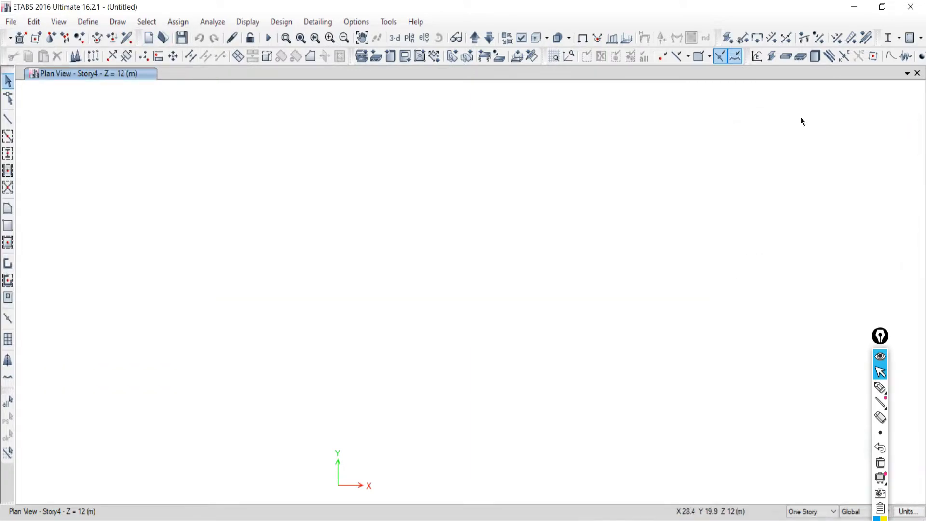
click(11, 22)
mouse_move(60, 126)
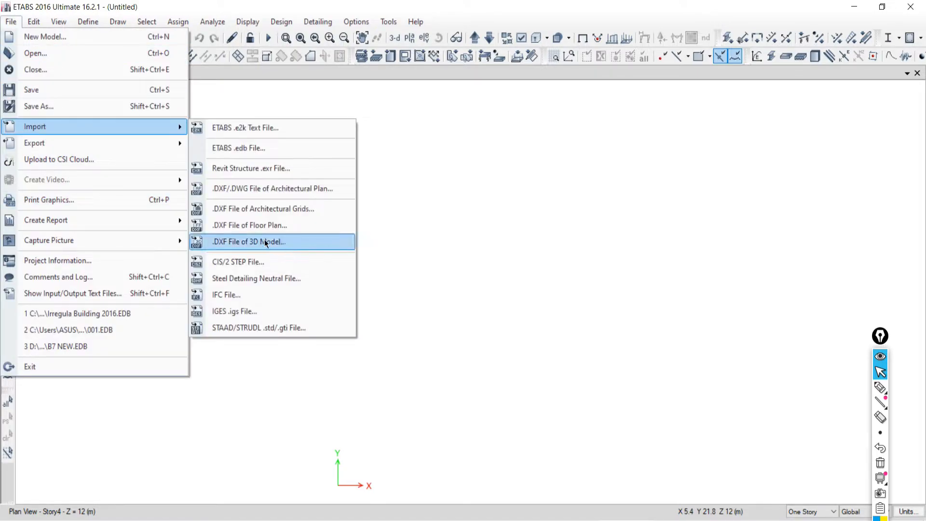
click(263, 190)
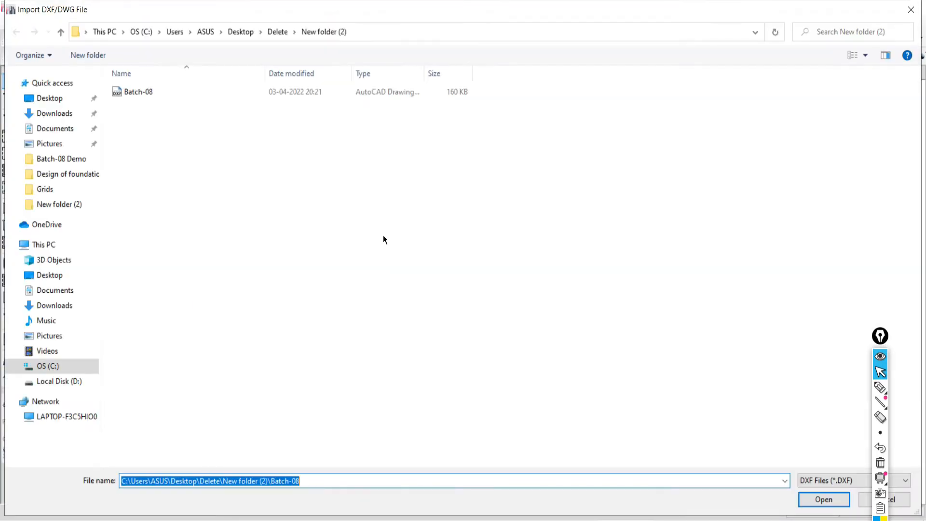
double_click(146, 91)
- Import the architectural plan on Story1 with the CAD drawing units set to m
click(546, 165)
click(523, 209)
click(532, 181)
click(525, 224)
click(533, 181)
click(528, 217)
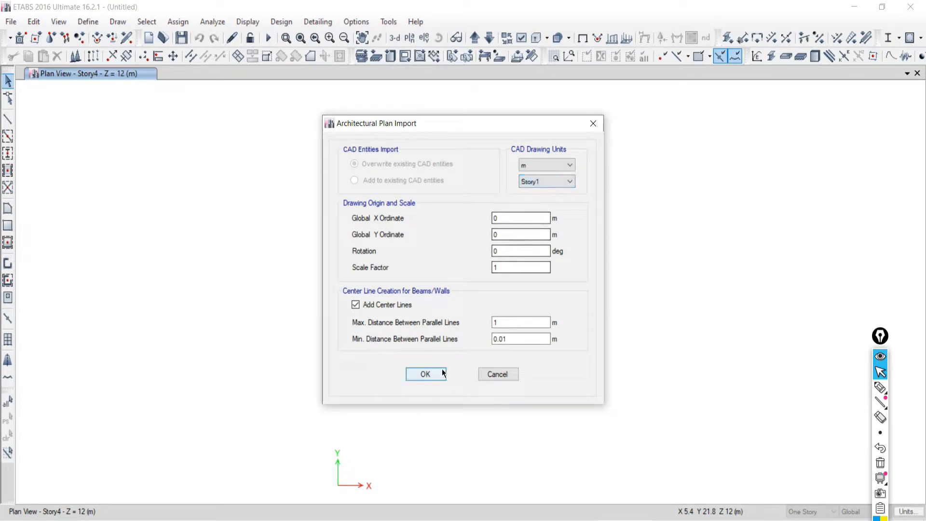
click(426, 374)
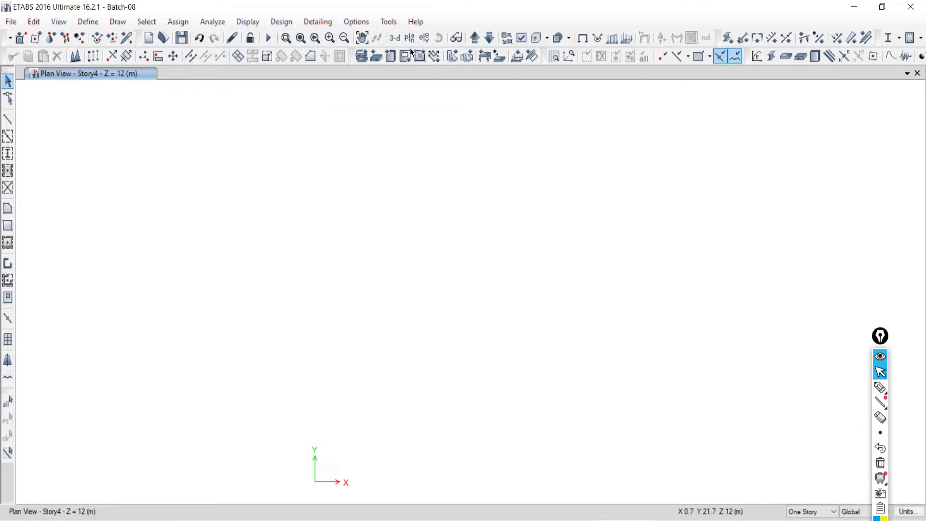
- Switch the plan view to Story1 and inspect the imported architectural plan
click(409, 38)
click(399, 250)
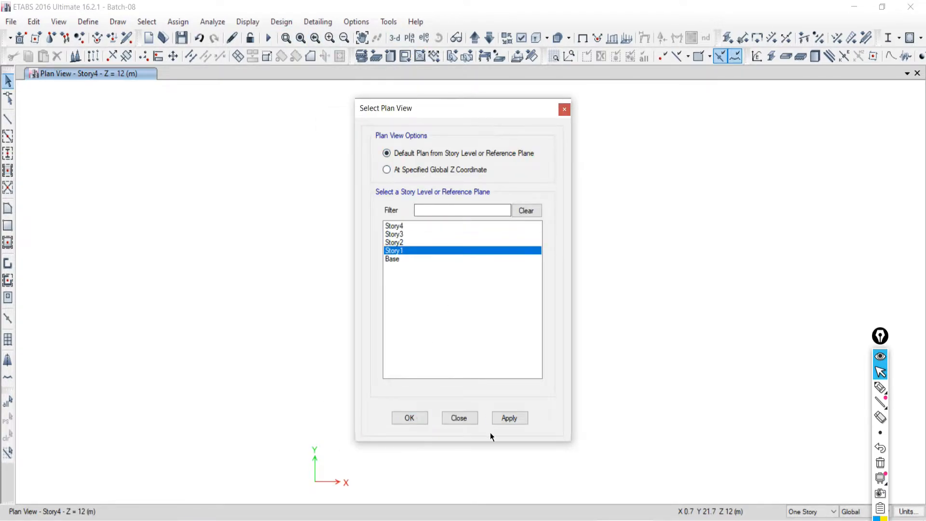
click(509, 418)
click(459, 418)
middle_drag(497, 381, 391, 265)
scroll(405, 229, up, 3)
scroll(410, 246, down, 5)
scroll(414, 251, up, 2)
scroll(391, 265, up, 2)
scroll(389, 267, down, 4)
scroll(401, 249, up, 4)
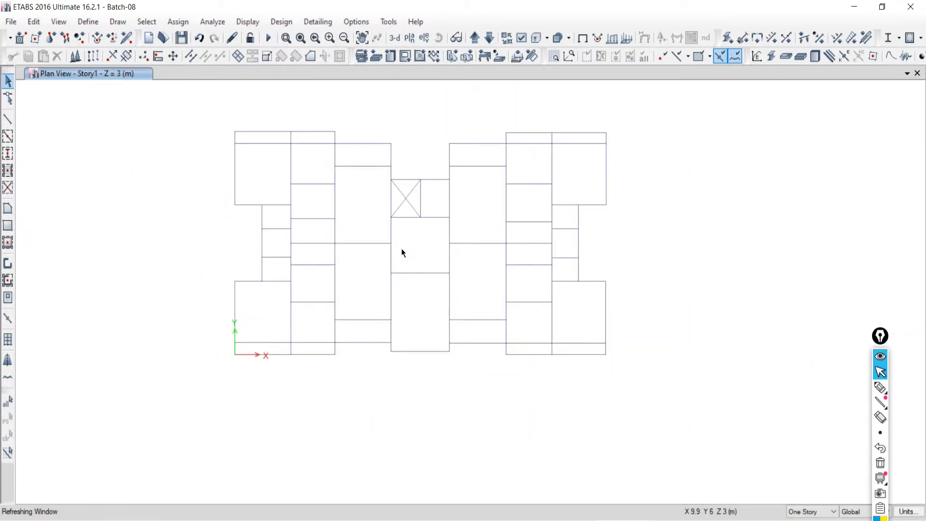
- Start a new model with built-in settings: Metric SI units, Indian steel sections, IS 800:2007 steel design and IS 456:2000 concrete design
scroll(401, 247, down, 2)
scroll(400, 246, up, 3)
scroll(398, 245, down, 4)
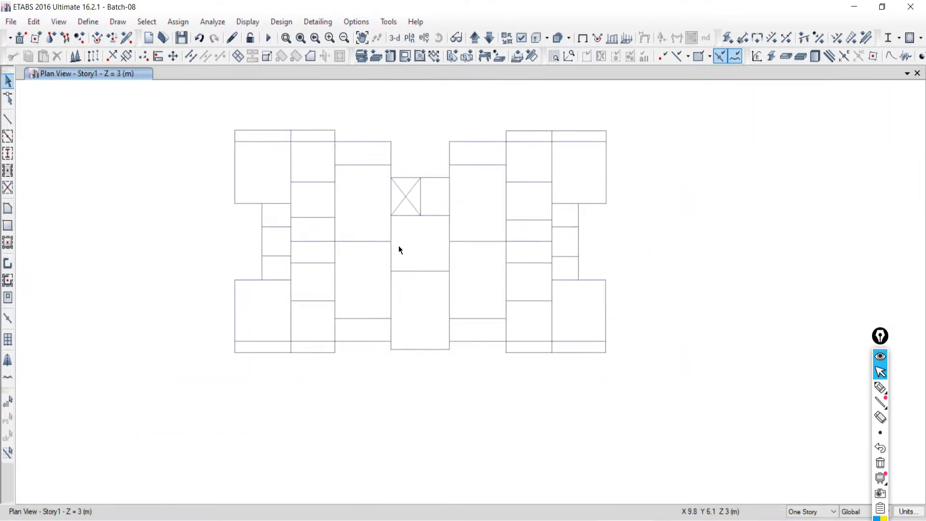
click(12, 22)
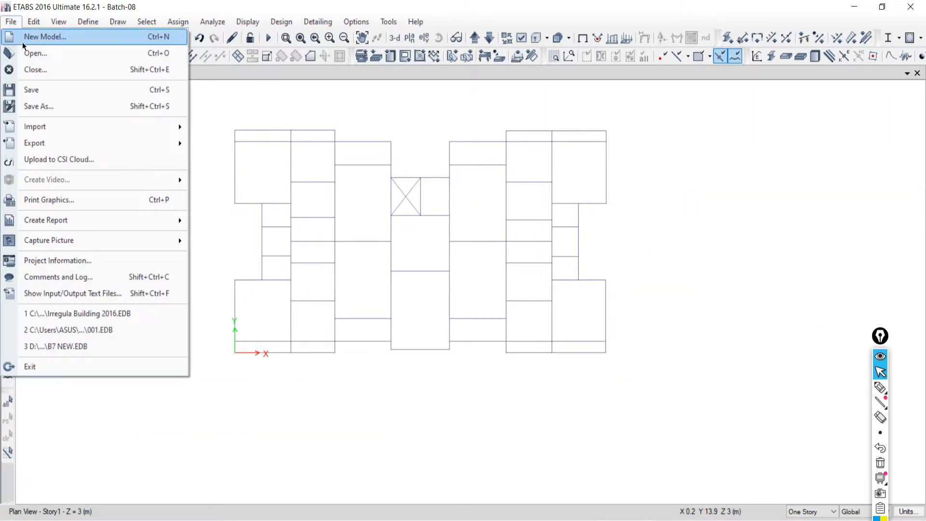
click(29, 35)
click(472, 312)
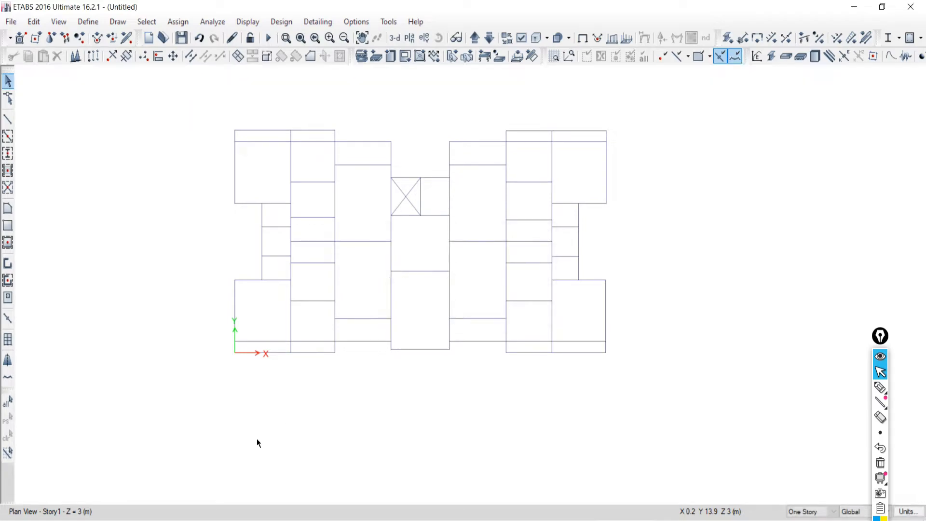
click(113, 520)
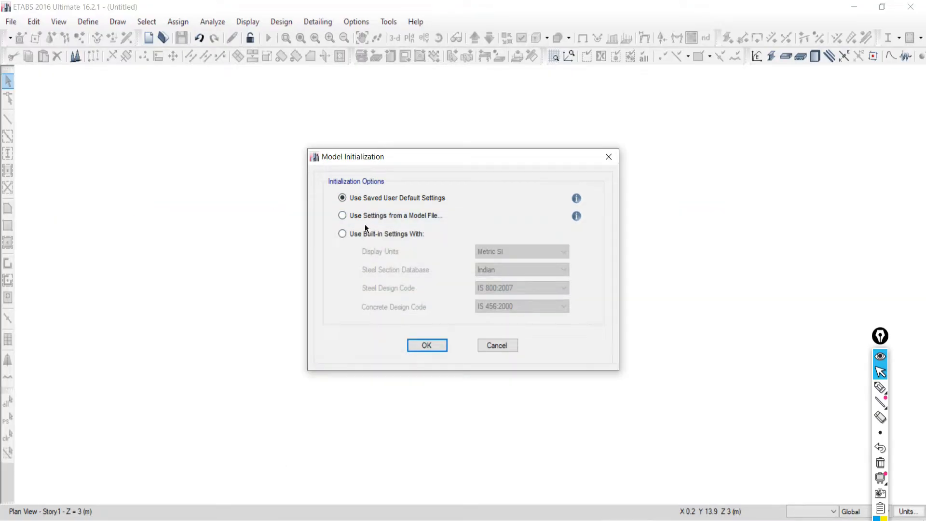
click(347, 236)
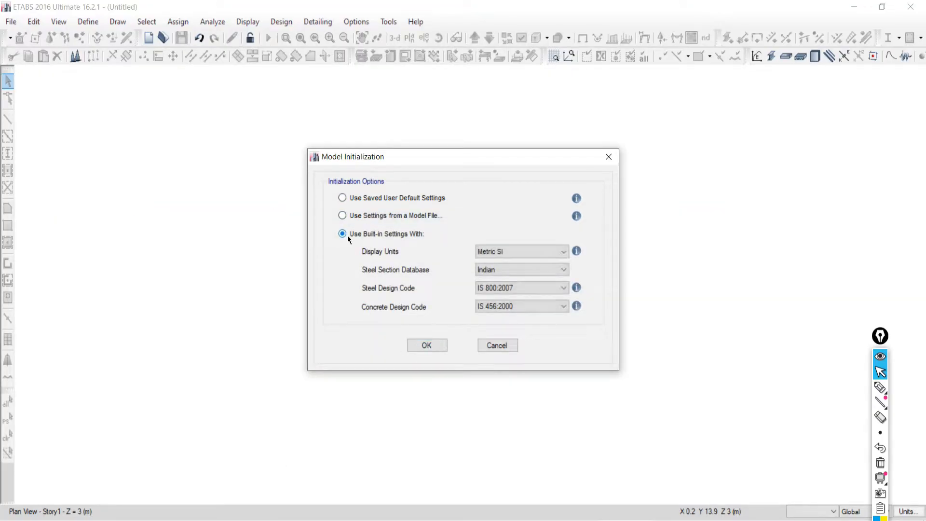
click(416, 343)
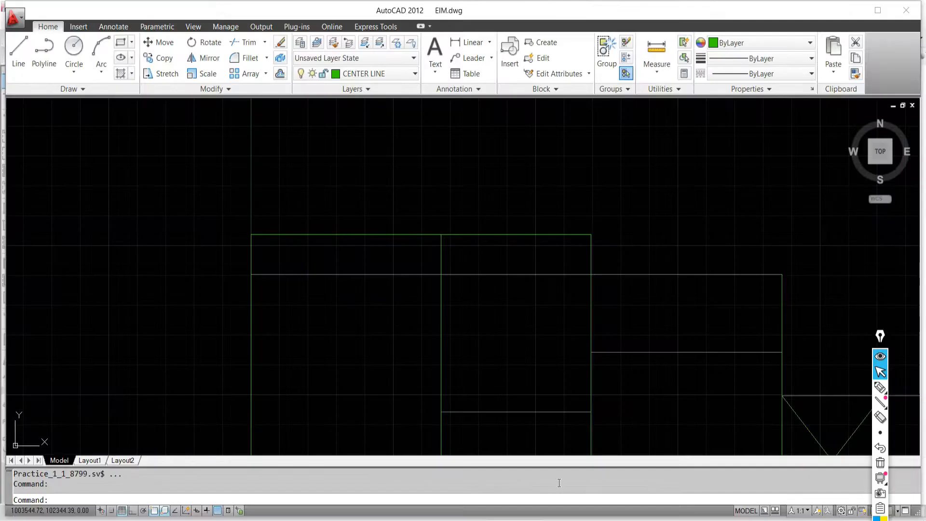
- In AutoCAD's EIM drawing, add a linear dimension above the uppermost horizontal line at the plan's left end
click(479, 213)
click(448, 263)
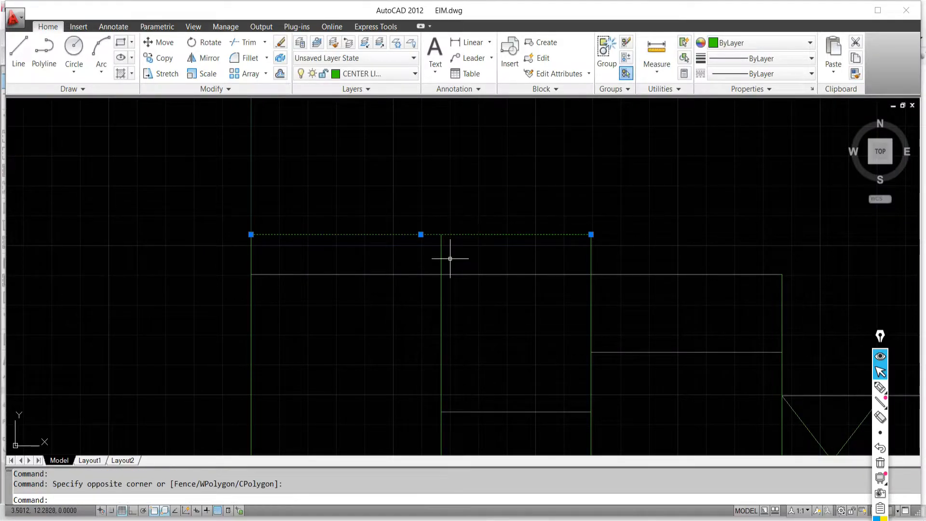
key(Escape)
click(459, 44)
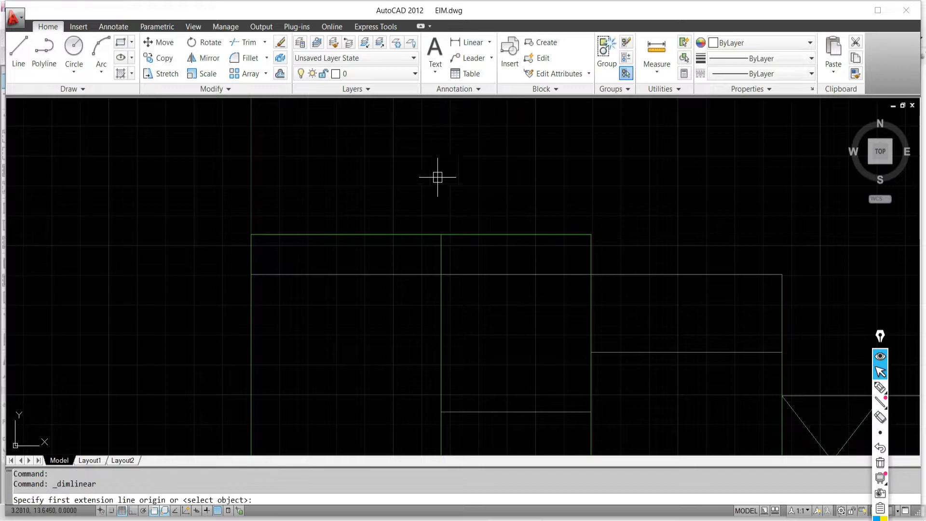
key(Return)
click(394, 234)
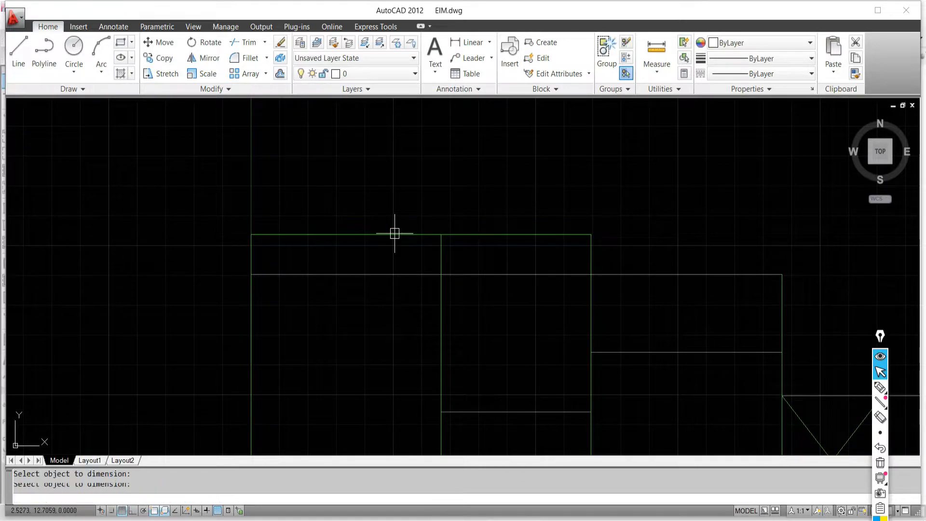
click(422, 194)
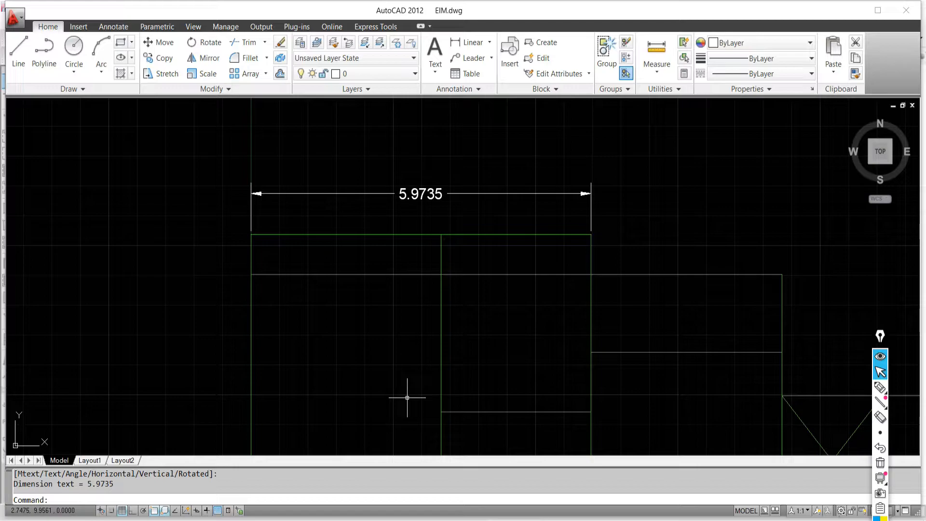
- Return to ETABS, create the model from the Blank template and close the 3-D view
mouse_move(626, 519)
click(627, 489)
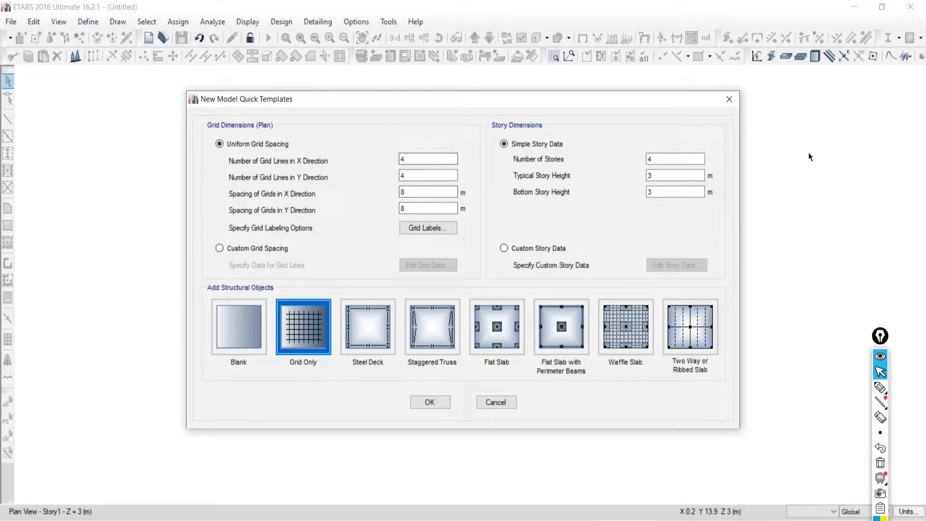
click(236, 336)
click(430, 401)
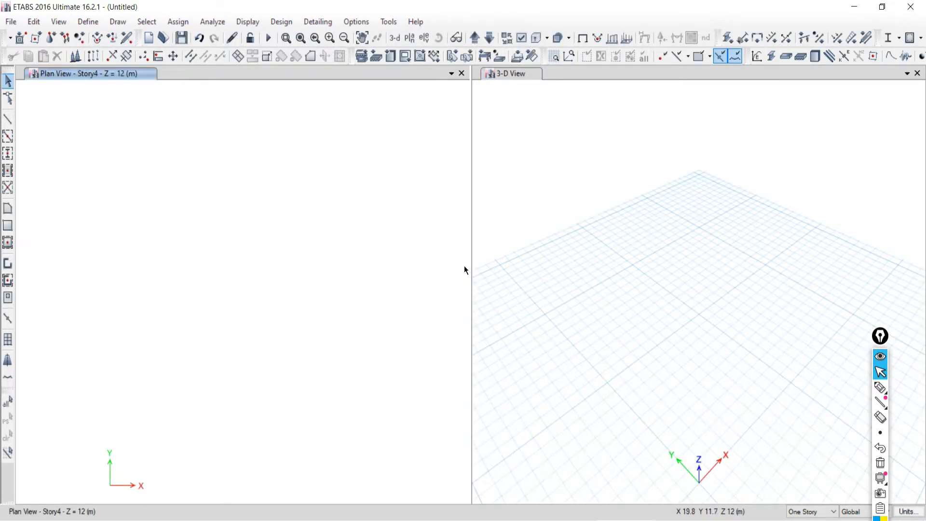
click(917, 73)
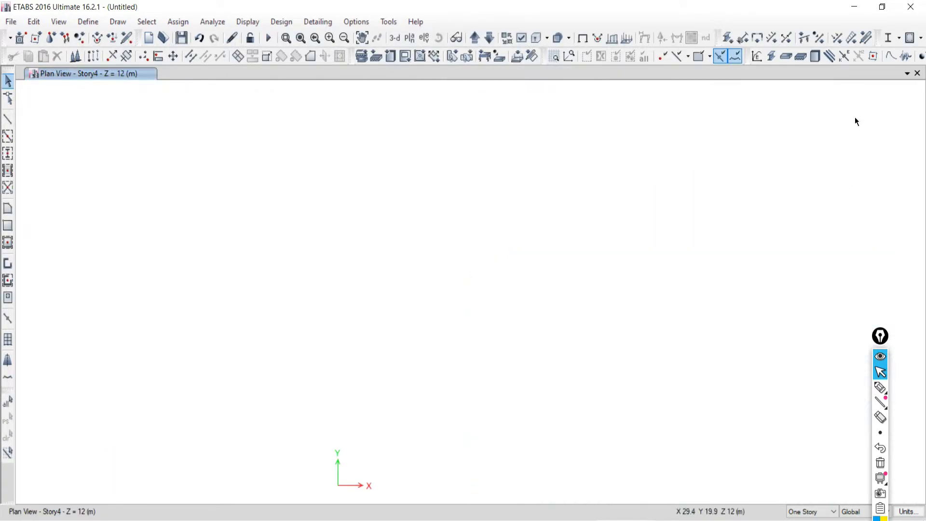
- Import the Batch-08 DXF file as an architectural plan on Story1 with CAD drawing units in m
click(11, 22)
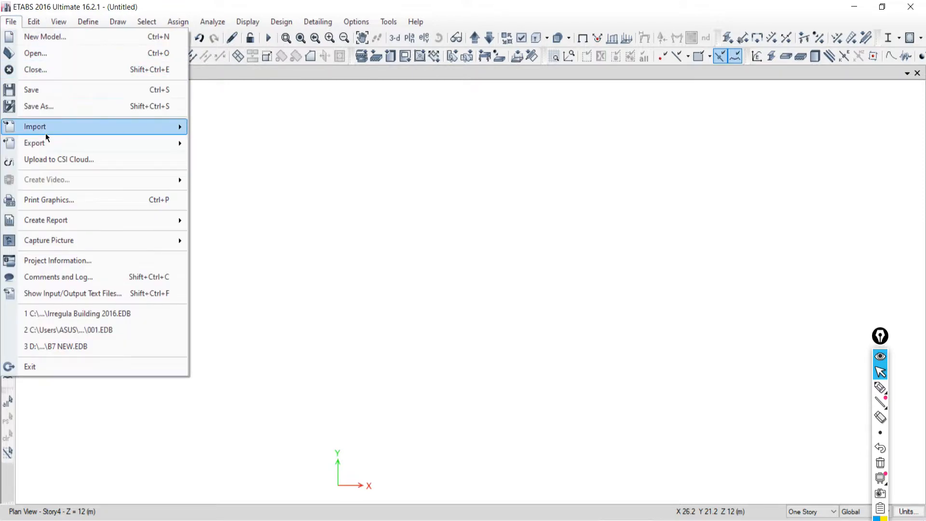
mouse_move(45, 131)
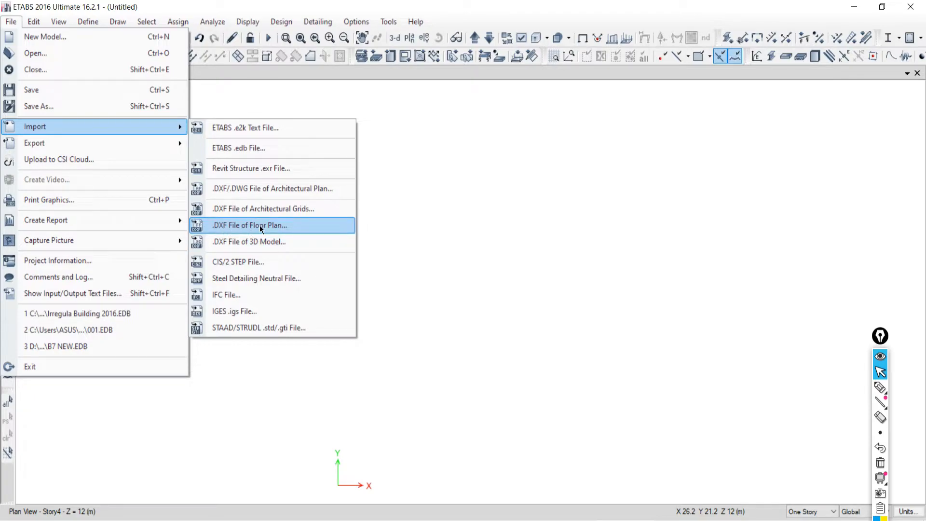
click(239, 189)
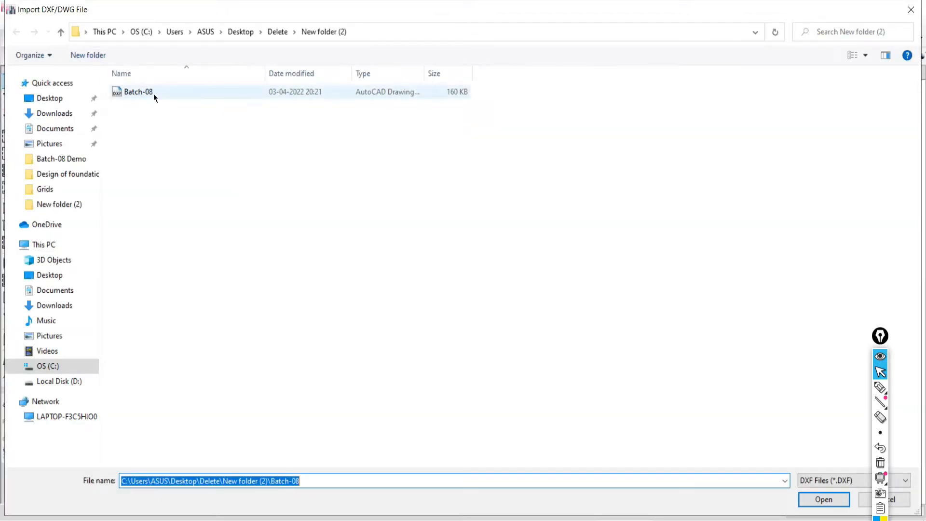
double_click(153, 93)
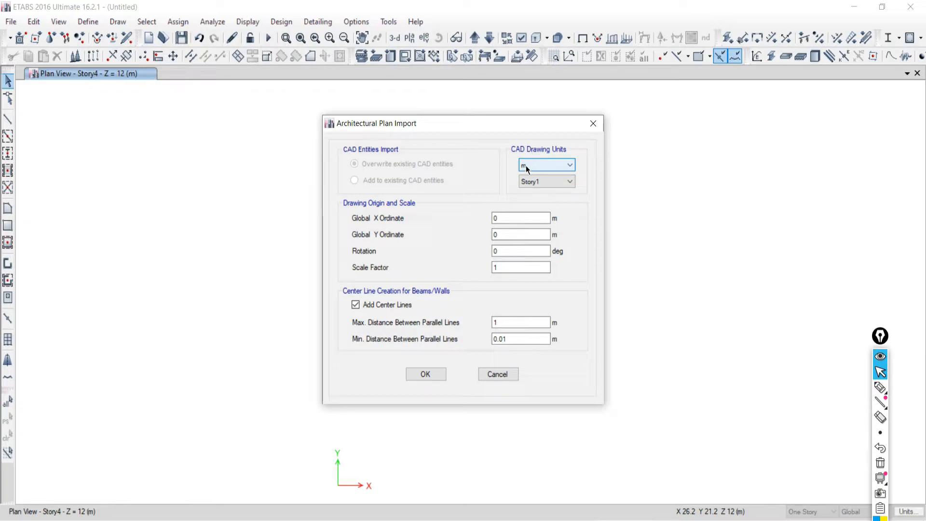
key(alt+Tab)
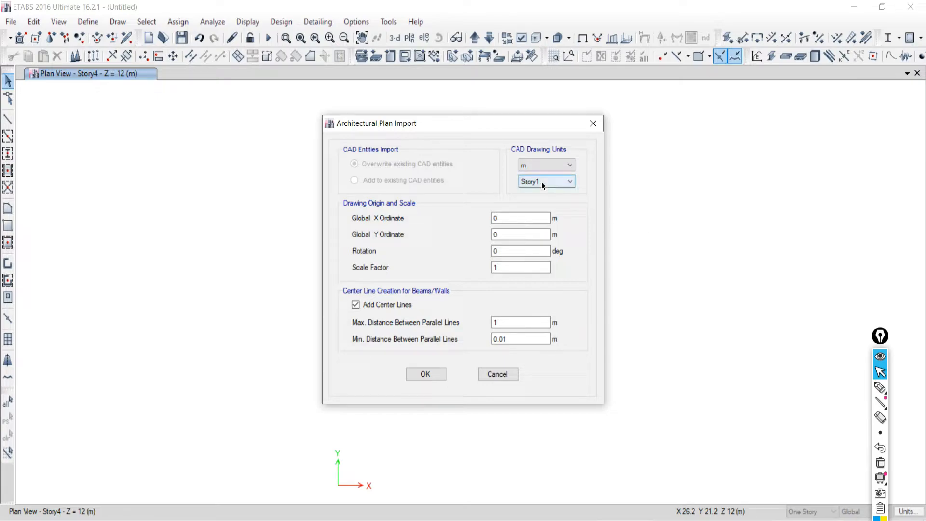
click(418, 375)
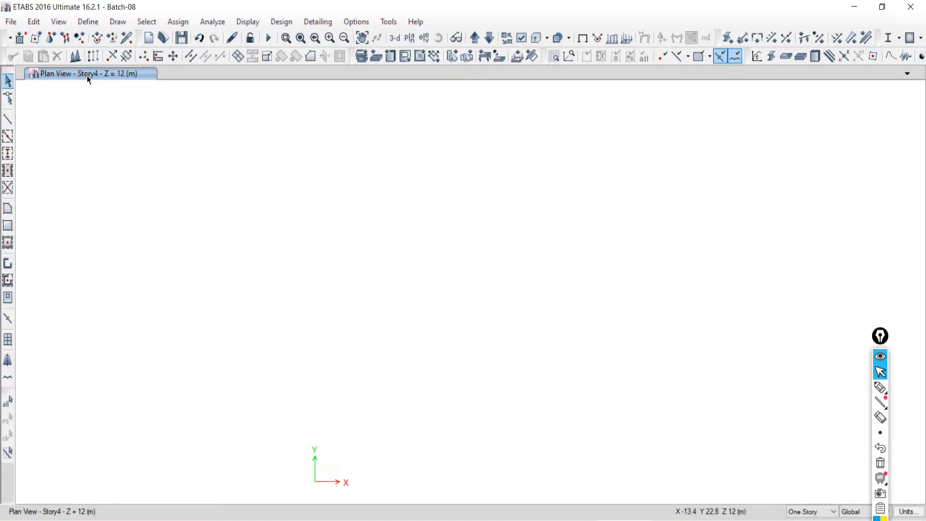
- Switch the plan view to Story1 and centre the imported architectural plan in it
click(411, 38)
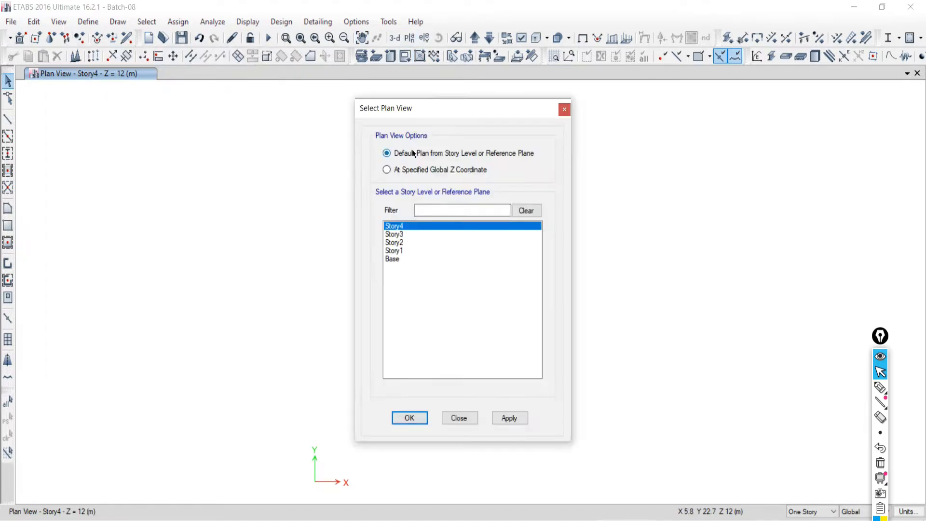
click(399, 251)
click(506, 417)
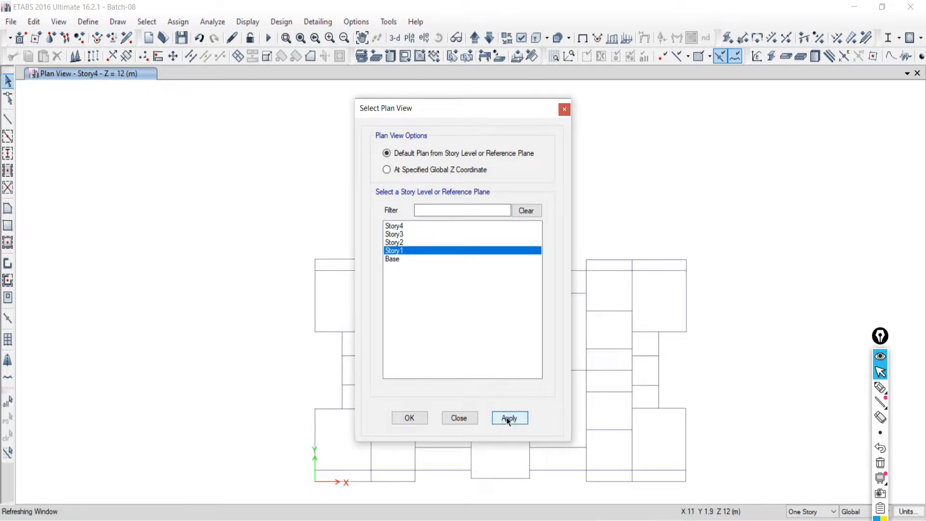
click(468, 418)
middle_drag(476, 439, 424, 322)
scroll(472, 314, up, 3)
scroll(463, 315, down, 3)
scroll(449, 315, up, 3)
scroll(449, 315, down, 3)
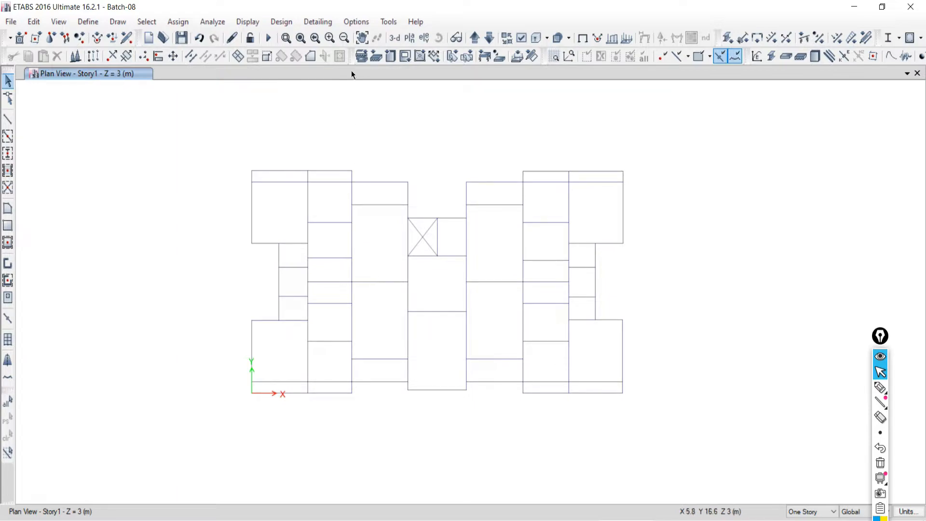
click(408, 41)
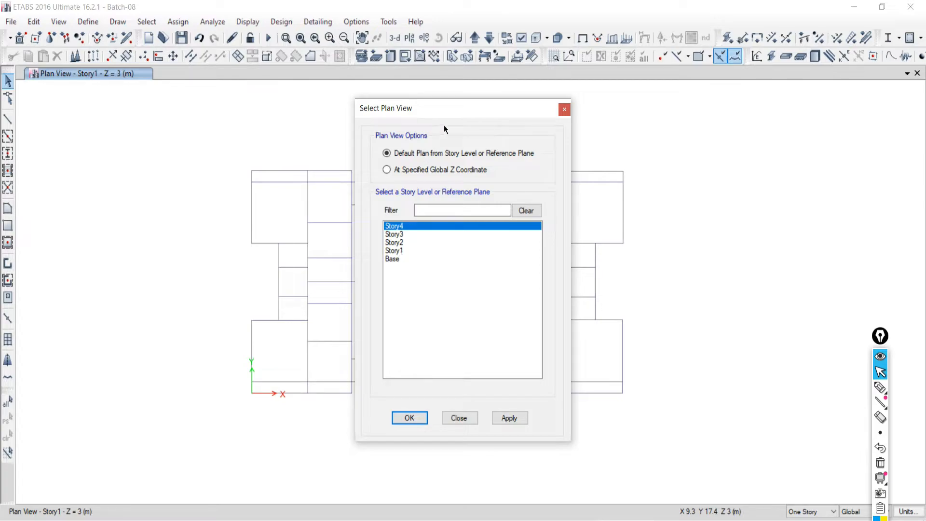
drag(460, 105, 254, 127)
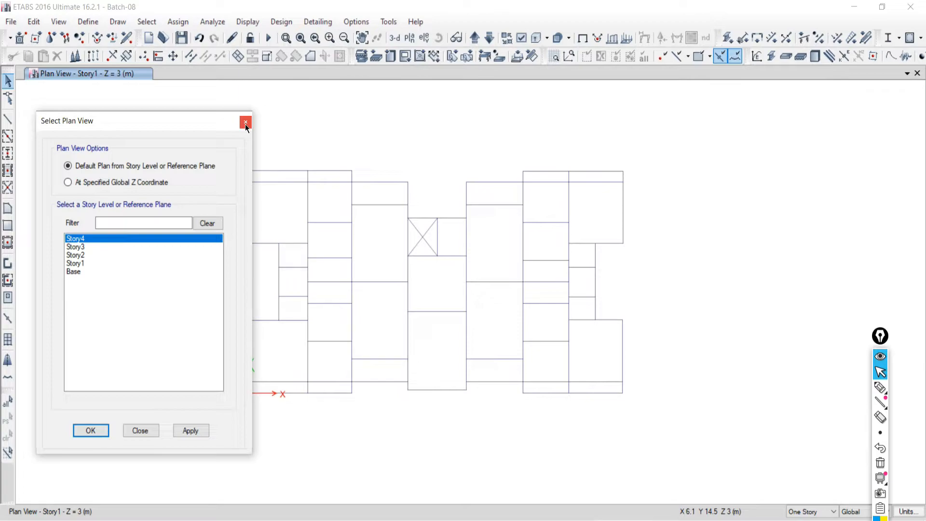
click(245, 123)
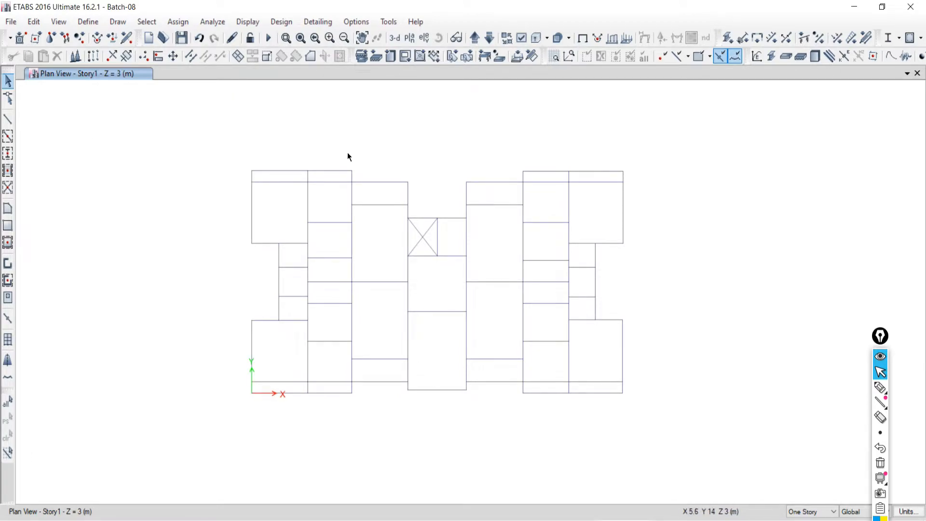
- Go through the story levels available for the plan view and reapply Story1
click(408, 39)
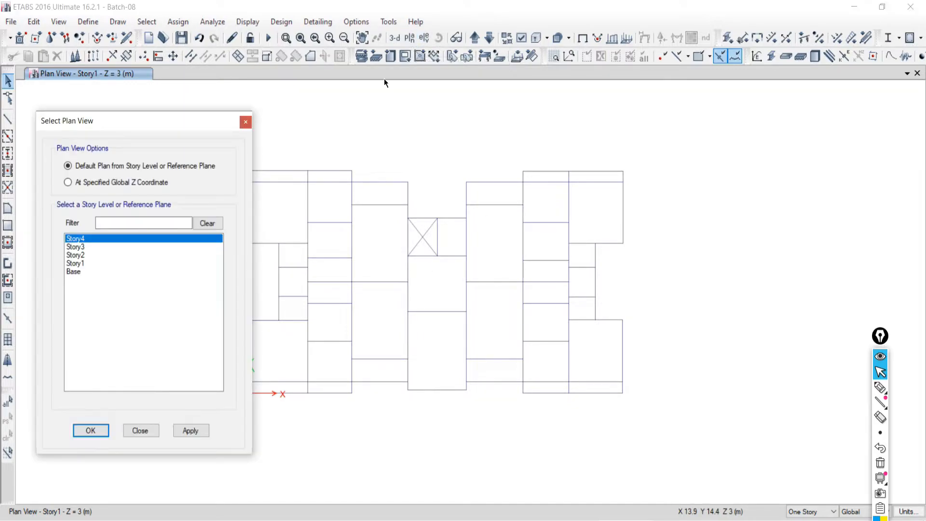
click(77, 263)
click(81, 254)
click(83, 247)
click(83, 239)
click(83, 263)
click(83, 256)
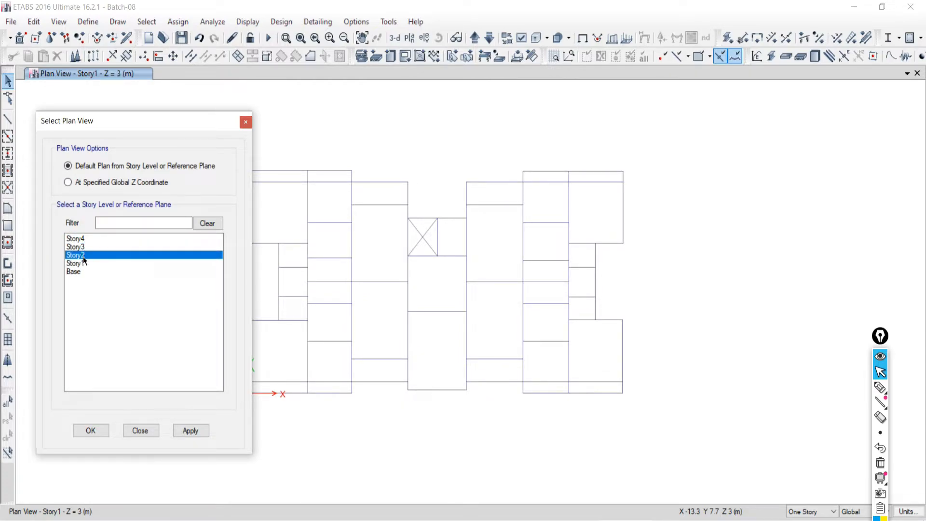
click(83, 240)
click(76, 264)
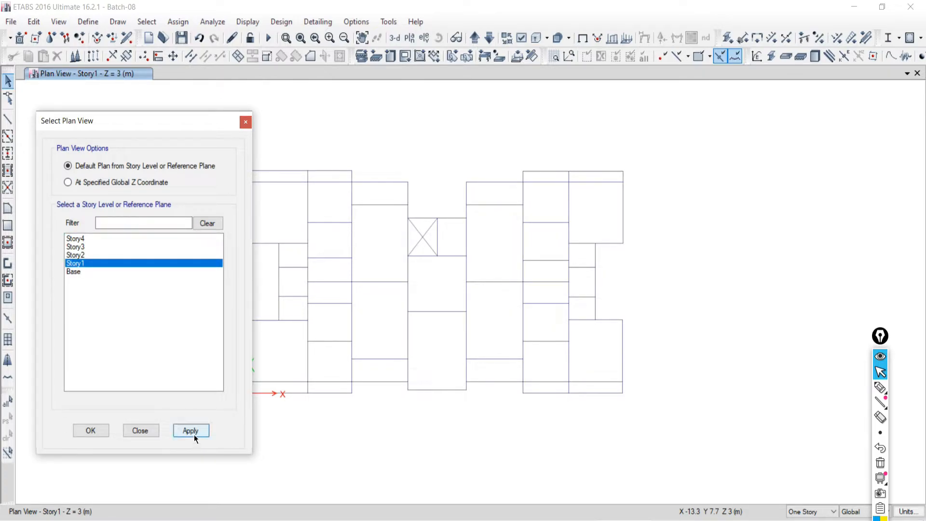
click(181, 432)
click(140, 430)
- Inspect the imported architectural plan on Story1 close up and as a whole
middle_drag(492, 385, 407, 273)
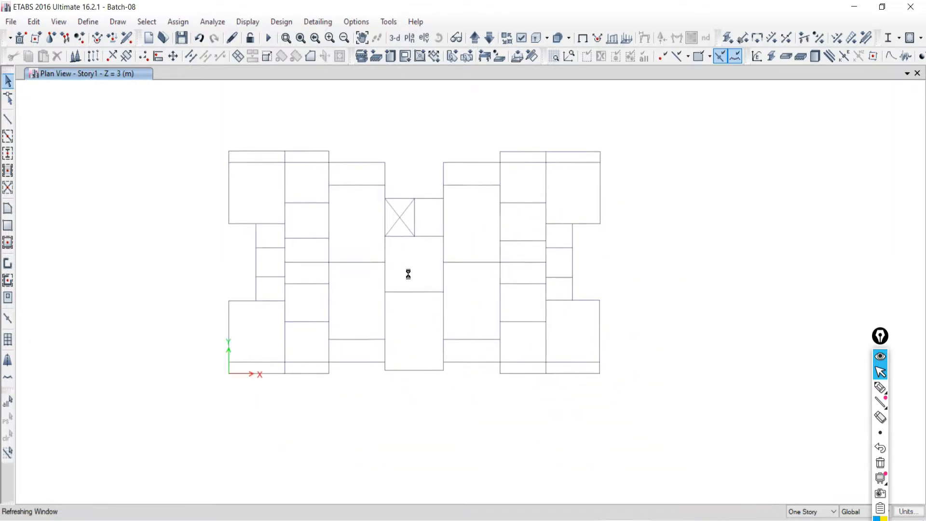
scroll(380, 268, up, 4)
scroll(412, 271, down, 8)
scroll(402, 268, up, 8)
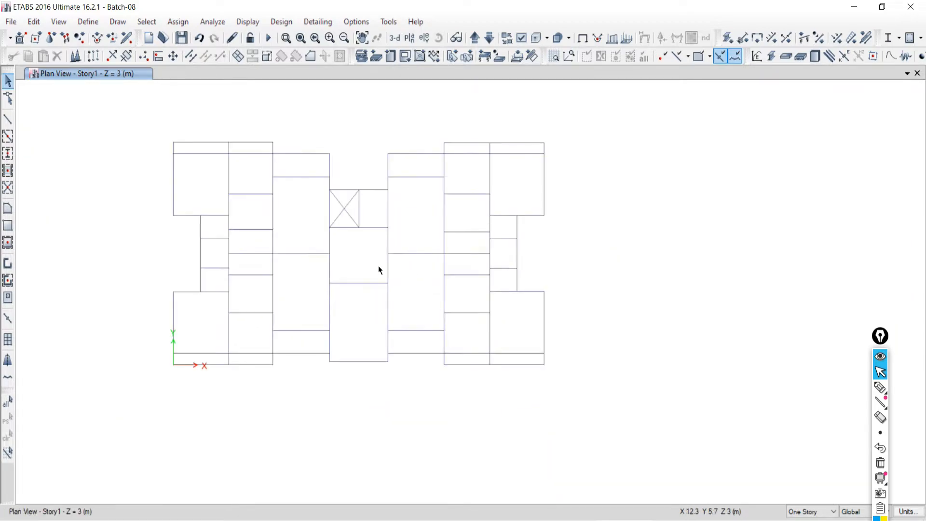
scroll(338, 238, down, 4)
scroll(347, 240, up, 4)
scroll(348, 241, down, 4)
scroll(352, 240, up, 4)
scroll(374, 238, down, 4)
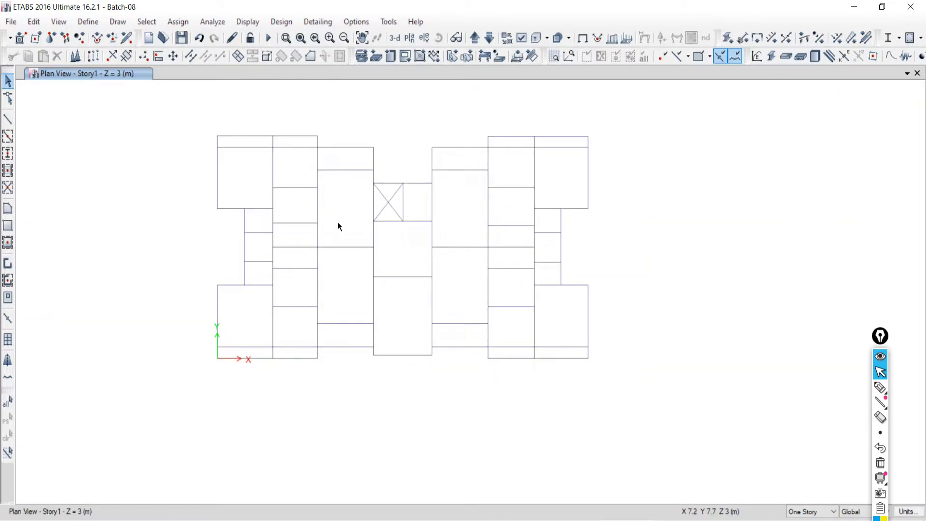
middle_drag(331, 231, 337, 277)
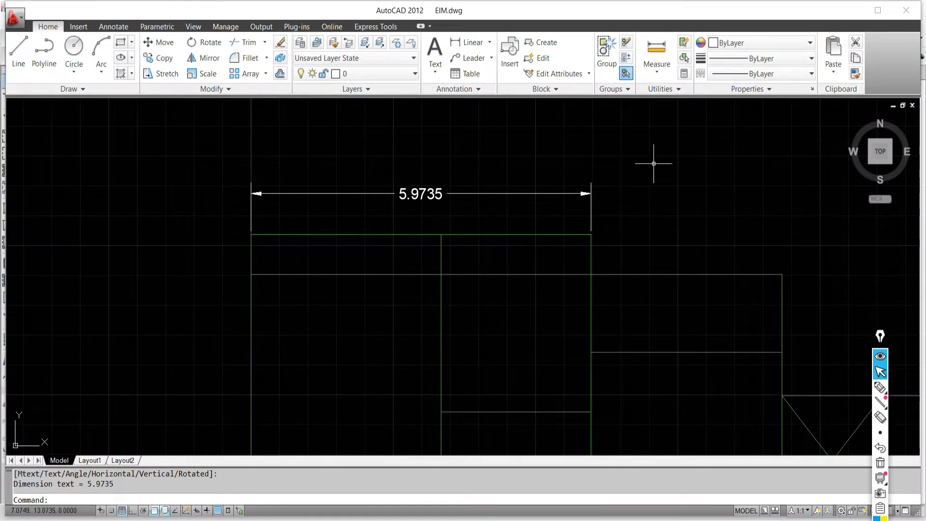
- In AutoCAD, select the linear dimension above the plan's uppermost line to check its value
click(477, 169)
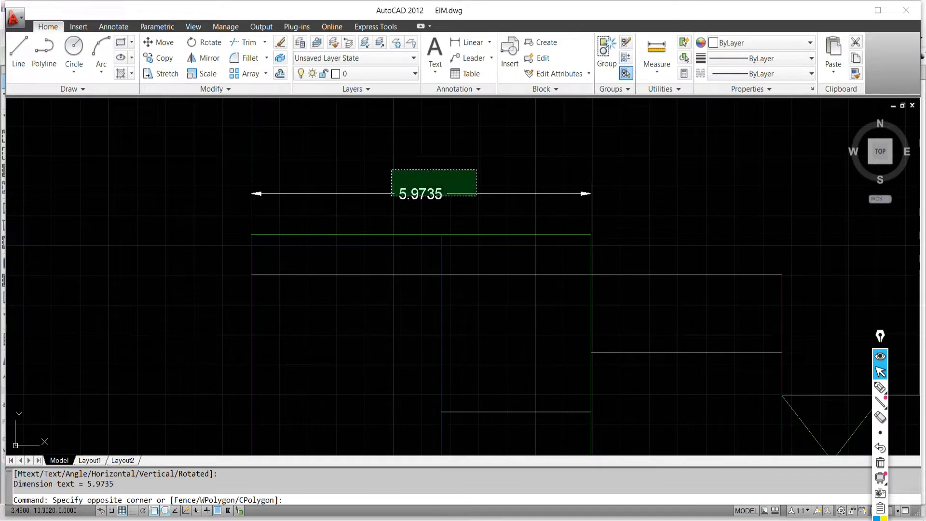
click(372, 221)
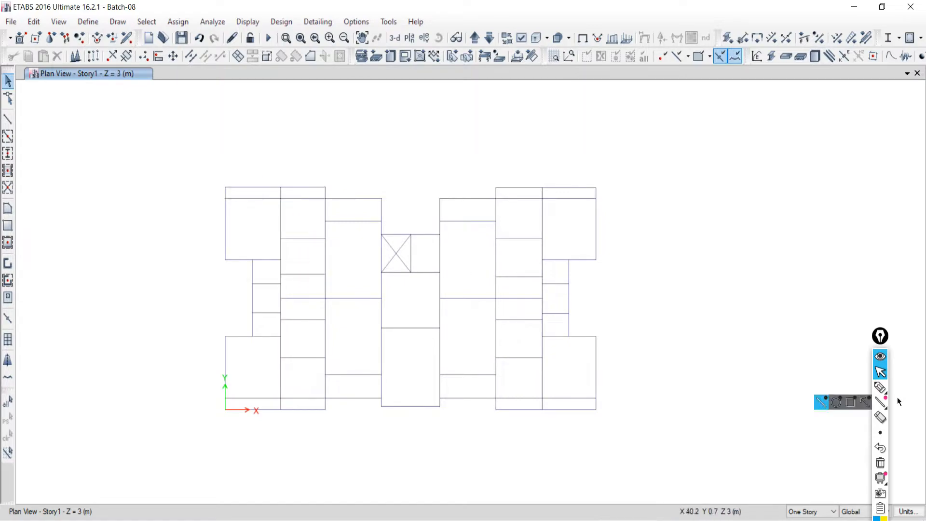
click(880, 387)
mouse_move(223, 166)
mouse_down()
mouse_move(225, 182)
mouse_move(327, 181)
mouse_up()
mouse_move(264, 138)
mouse_down()
mouse_move(263, 154)
mouse_move(280, 132)
mouse_move(298, 155)
mouse_move(327, 140)
mouse_move(327, 153)
mouse_up()
click(272, 148)
drag(336, 144, 374, 143)
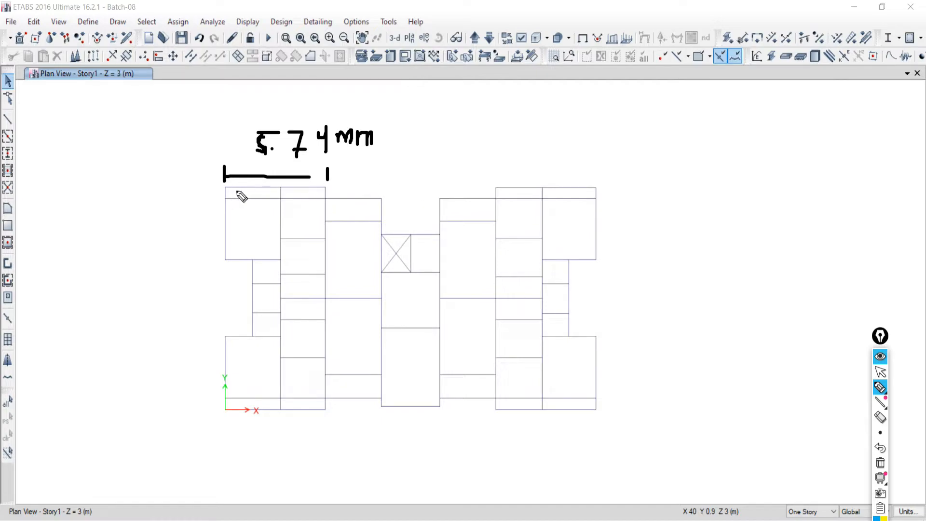
- Write the units m and mm beside the plan, circle m and the 5.74 mm note, and clear all annotations
mouse_move(718, 188)
mouse_down()
mouse_move(719, 207)
mouse_move(763, 177)
mouse_move(761, 212)
mouse_up()
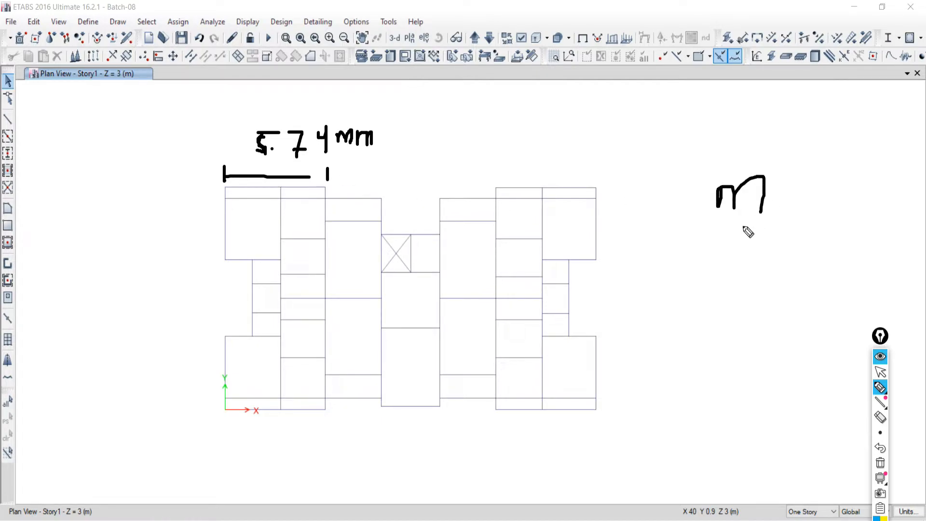
mouse_move(695, 301)
mouse_down()
mouse_move(733, 300)
mouse_move(738, 317)
mouse_up()
mouse_move(760, 319)
mouse_down()
mouse_move(767, 310)
mouse_move(803, 326)
mouse_up()
mouse_move(294, 100)
mouse_down()
mouse_move(274, 181)
mouse_move(423, 159)
mouse_move(320, 90)
mouse_up()
mouse_move(770, 161)
mouse_down()
mouse_move(696, 215)
mouse_move(826, 213)
mouse_move(812, 170)
mouse_move(762, 162)
mouse_up()
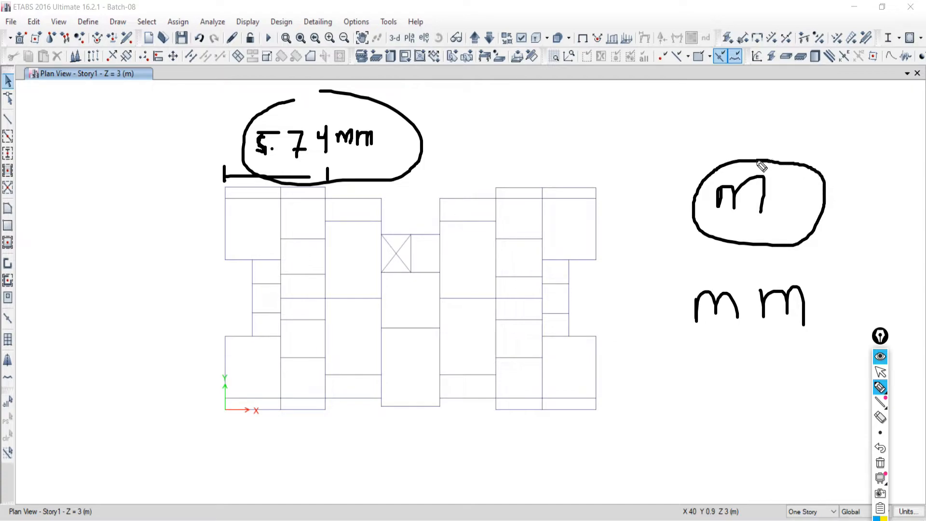
drag(686, 256, 890, 191)
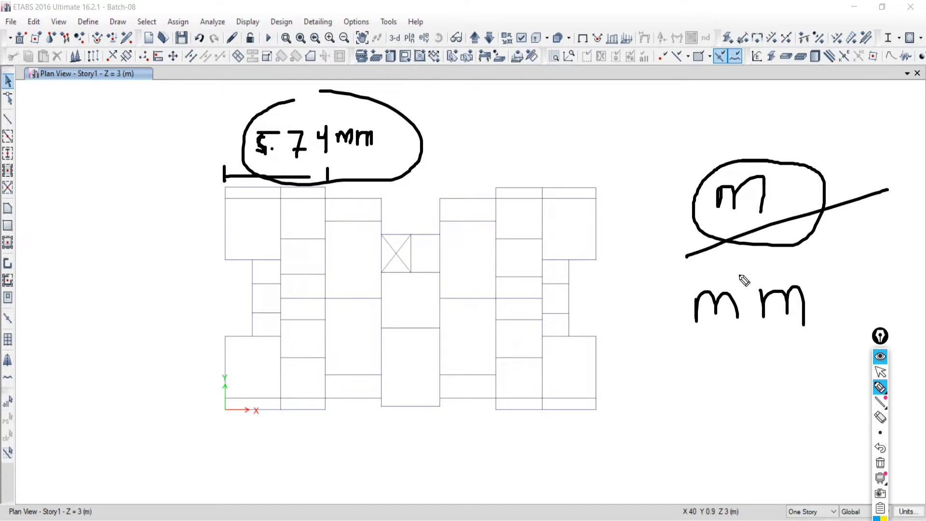
drag(693, 270, 882, 218)
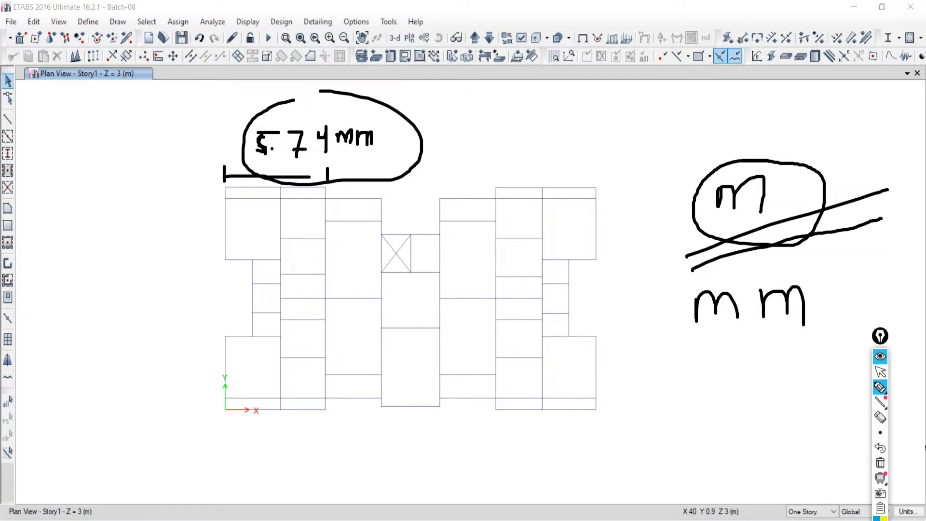
click(880, 462)
click(881, 372)
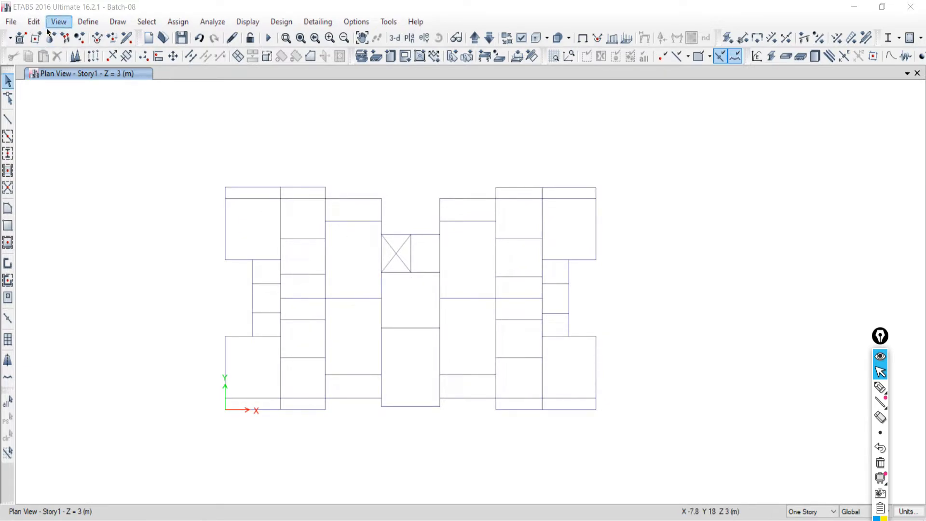
- Start a dimension line at the plan's upper-left corner and extend it to the end of the uppermost line to check its length
click(33, 21)
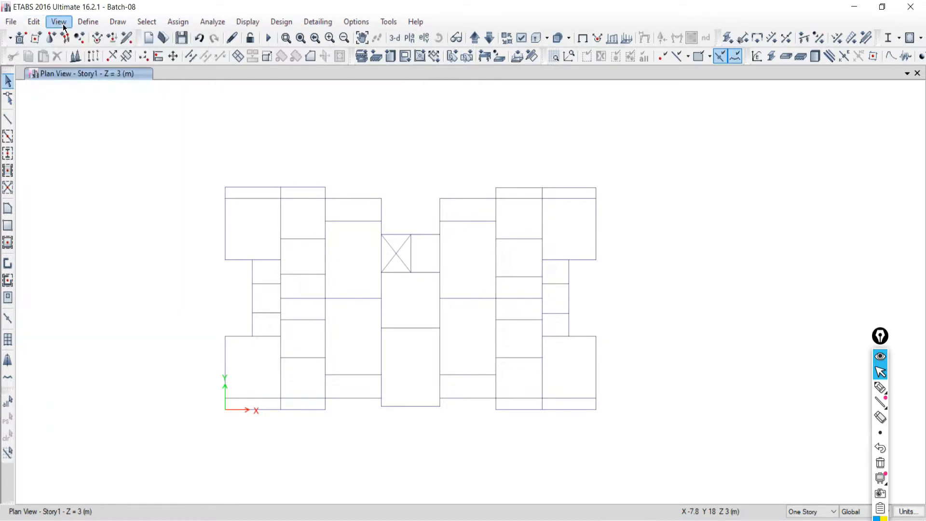
click(117, 22)
click(116, 22)
click(117, 22)
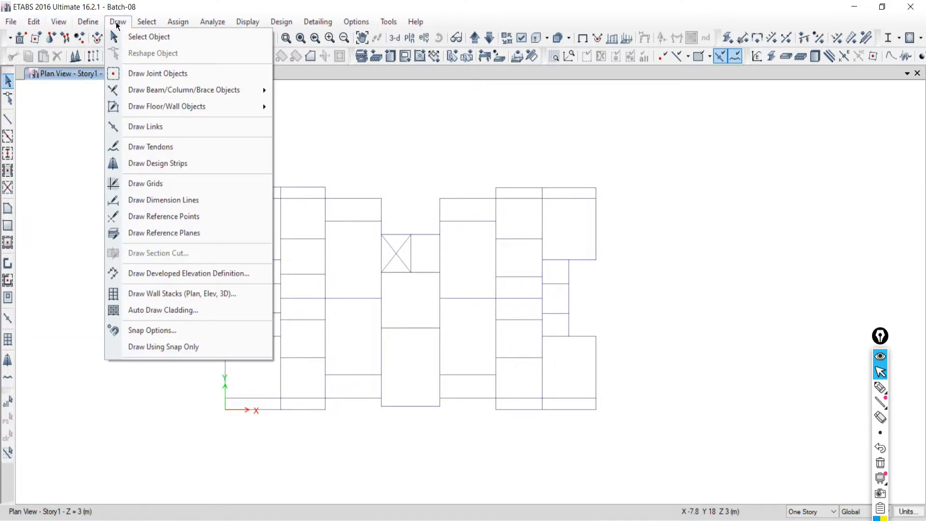
click(135, 200)
key(Escape)
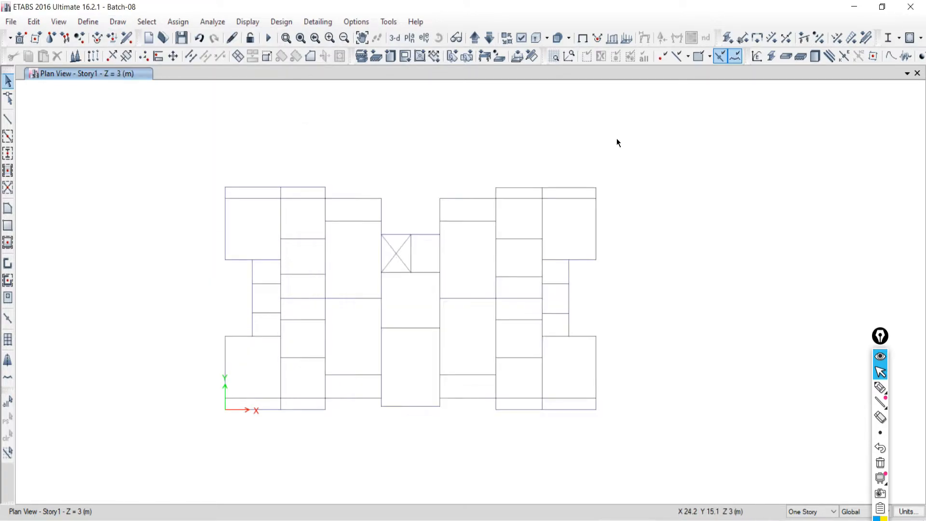
click(225, 189)
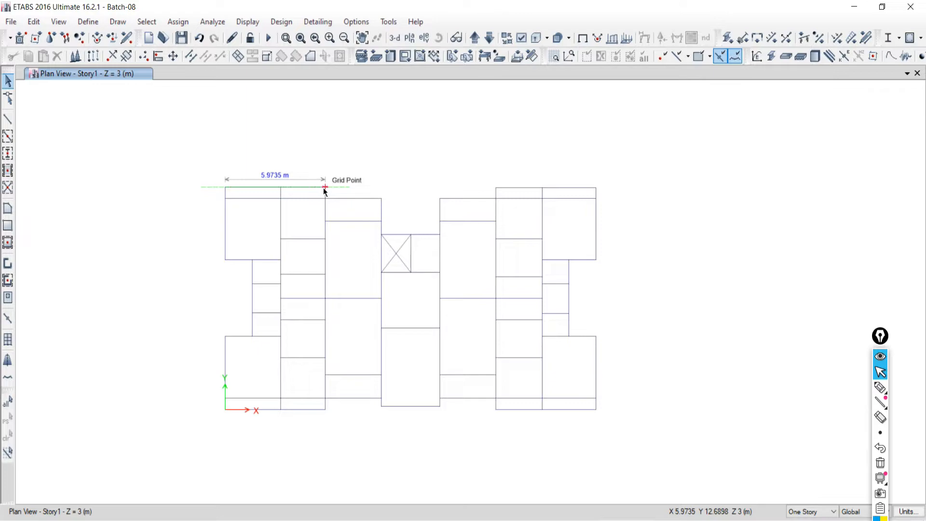
scroll(324, 192, up, 3)
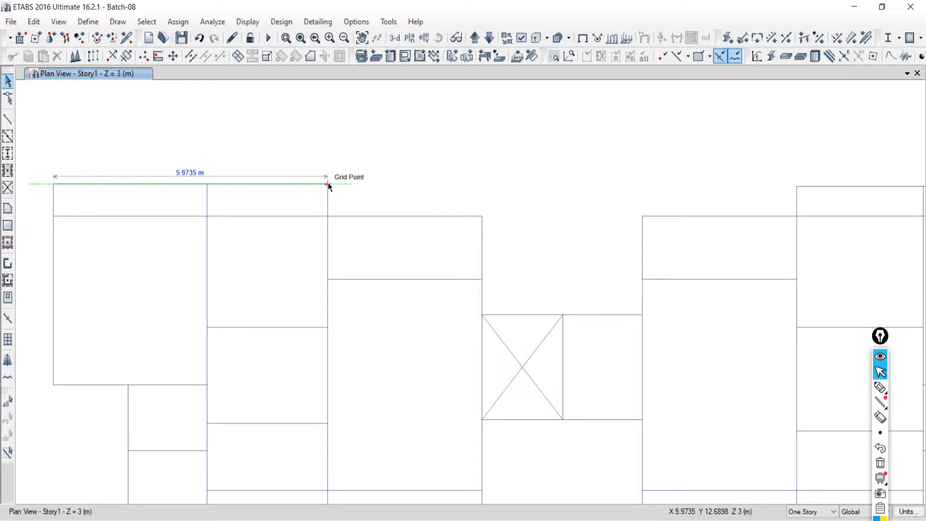
- Switch to AutoCAD, deselect the linear dimension and compare its value with the length measured in ETABS
key(alt+Tab)
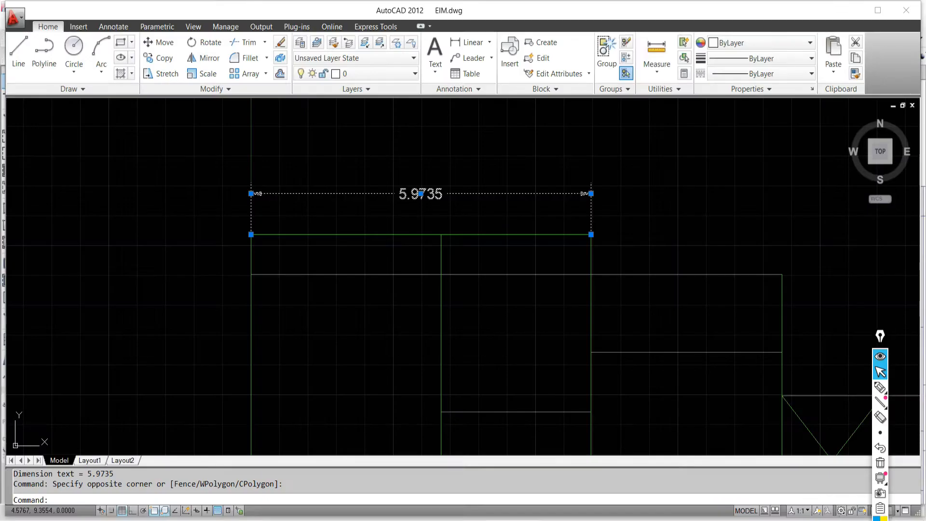
key(Escape)
key(Escape)
scroll(475, 207, down, 6)
scroll(479, 207, up, 5)
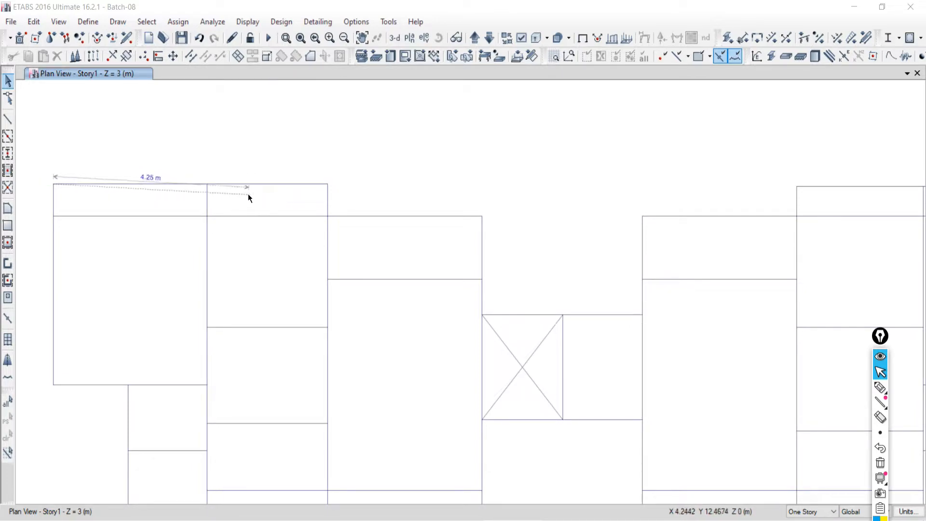
- Return to ETABS and view the imported plan close up and as a whole with free space around it
scroll(458, 154, down, 10)
scroll(446, 163, up, 10)
scroll(479, 170, down, 8)
middle_drag(495, 171, 356, 223)
scroll(355, 213, up, 8)
scroll(355, 213, down, 8)
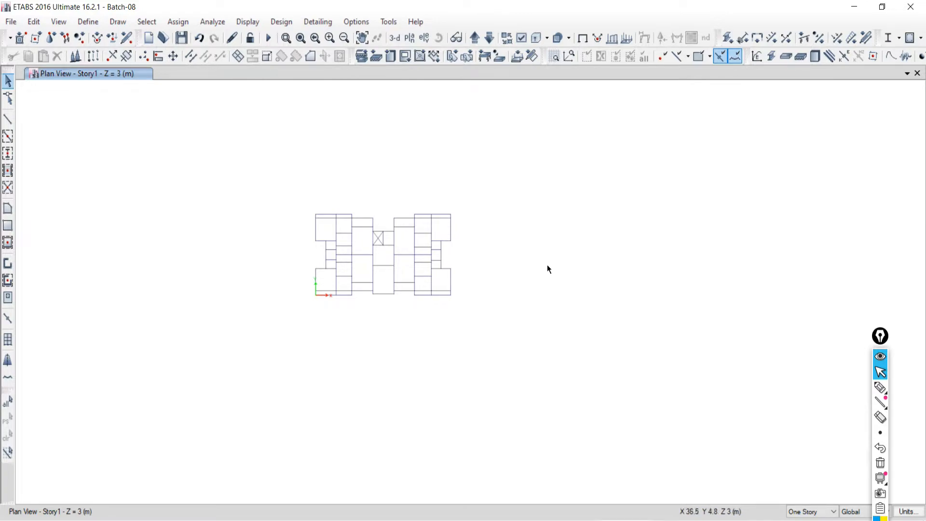
- Handwrite the first two workflow items beside the plan: 1 "CP" and 2 "CP / NEW CAD file"
click(880, 387)
mouse_move(557, 110)
mouse_down()
mouse_move(547, 137)
mouse_move(558, 111)
mouse_move(562, 133)
mouse_move(603, 130)
mouse_move(614, 117)
mouse_move(601, 124)
mouse_up()
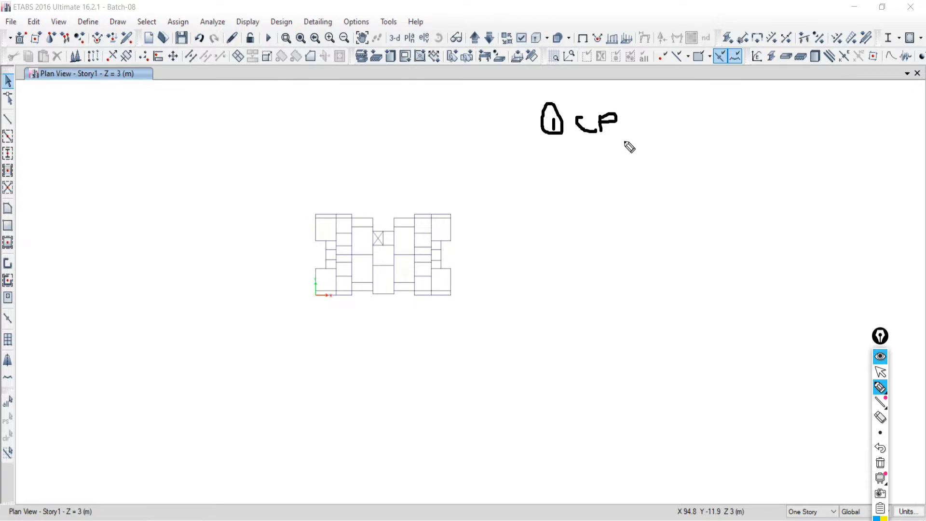
mouse_move(559, 154)
mouse_down()
mouse_move(550, 159)
mouse_move(564, 180)
mouse_move(561, 158)
mouse_move(602, 187)
mouse_up()
mouse_move(602, 155)
mouse_down()
mouse_move(614, 153)
mouse_move(602, 178)
mouse_up()
mouse_move(645, 140)
mouse_down()
mouse_move(635, 179)
mouse_move(671, 165)
mouse_move(678, 173)
mouse_up()
mouse_move(677, 152)
mouse_down()
mouse_move(678, 172)
mouse_move(697, 177)
mouse_up()
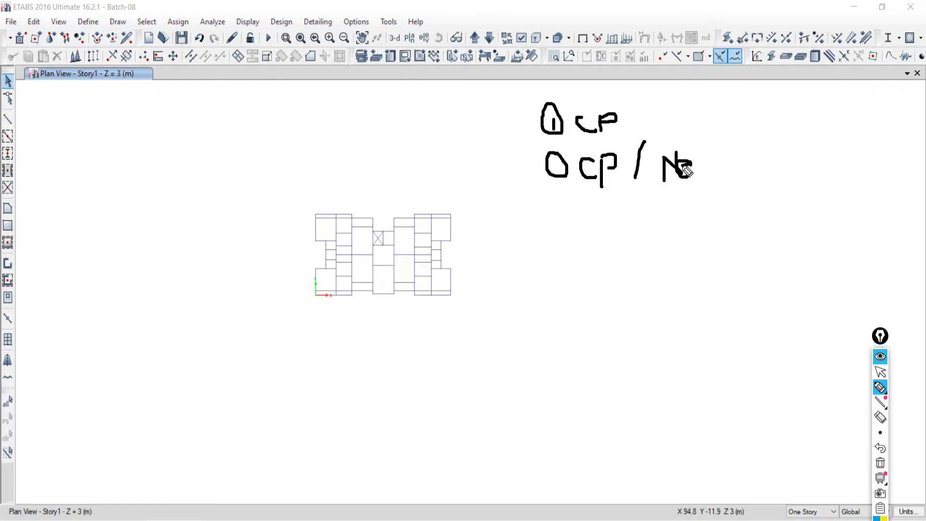
mouse_move(700, 160)
mouse_down()
mouse_move(719, 175)
mouse_move(718, 147)
mouse_up()
mouse_move(777, 153)
mouse_down()
mouse_move(790, 165)
mouse_move(800, 161)
mouse_move(798, 177)
mouse_up()
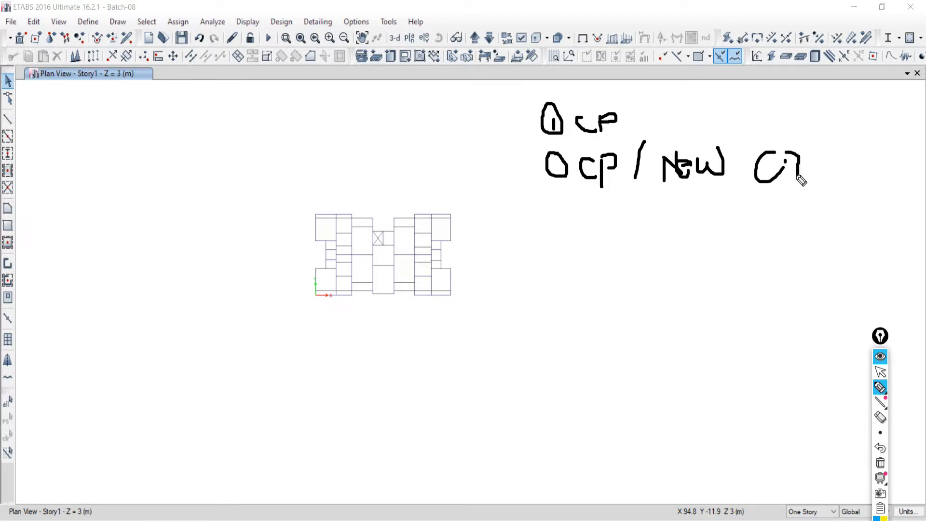
mouse_move(785, 147)
mouse_down()
mouse_move(782, 181)
mouse_move(808, 165)
mouse_move(816, 172)
mouse_up()
mouse_move(854, 138)
mouse_down()
mouse_move(854, 183)
mouse_move(865, 164)
mouse_move(866, 177)
mouse_up()
mouse_move(878, 143)
mouse_down()
mouse_move(878, 183)
mouse_move(895, 181)
mouse_up()
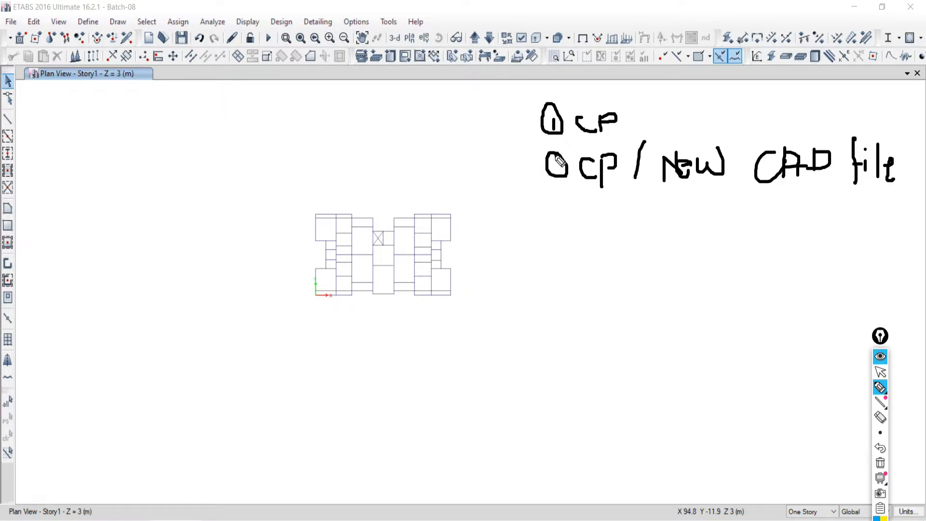
drag(560, 168, 569, 180)
- Add two handwritten items to the workflow list: 3 "saving in dxf" and 4 "Imp"
mouse_move(563, 212)
mouse_down()
mouse_move(574, 255)
mouse_move(569, 208)
mouse_up()
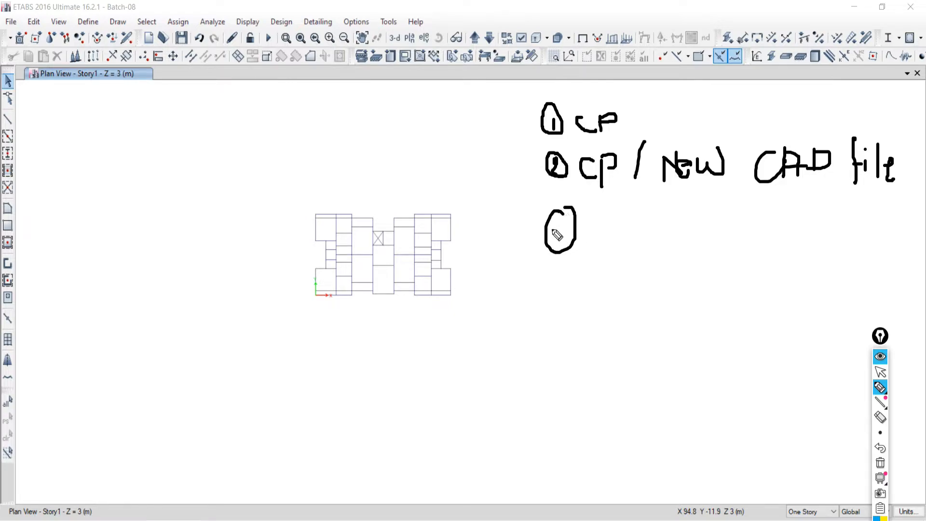
click(879, 372)
click(880, 387)
drag(553, 221, 567, 233)
mouse_move(610, 213)
mouse_down()
mouse_move(600, 230)
mouse_move(628, 229)
mouse_move(630, 215)
mouse_move(644, 215)
mouse_move(652, 230)
mouse_move(671, 231)
mouse_move(687, 213)
mouse_move(686, 264)
mouse_move(674, 238)
mouse_up()
click(650, 194)
mouse_move(715, 211)
mouse_down()
mouse_move(714, 223)
mouse_move(731, 216)
mouse_move(729, 223)
mouse_move(765, 223)
mouse_move(767, 214)
mouse_move(795, 211)
mouse_move(797, 222)
mouse_move(807, 209)
mouse_up()
click(713, 198)
click(806, 223)
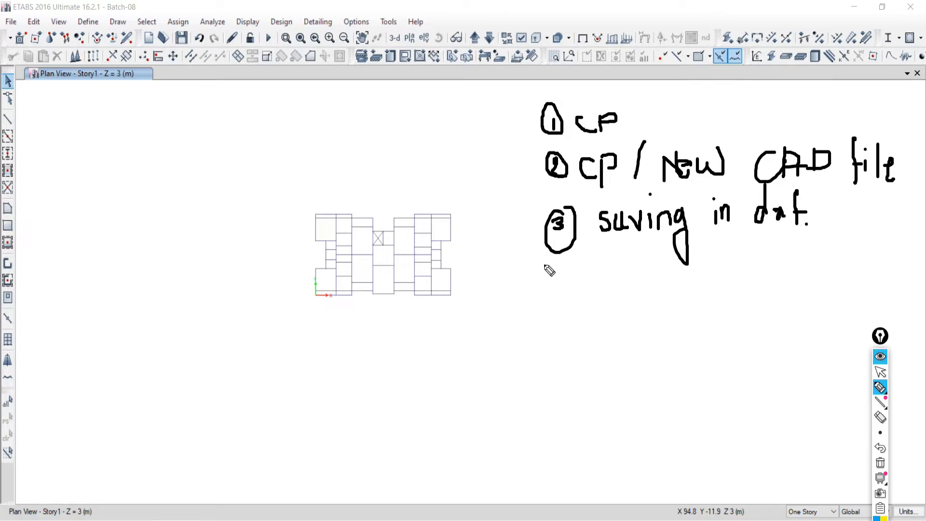
mouse_move(574, 278)
mouse_down()
mouse_move(537, 299)
mouse_move(571, 287)
mouse_move(558, 313)
mouse_up()
mouse_move(616, 273)
mouse_down()
mouse_move(619, 303)
mouse_move(653, 304)
mouse_move(660, 346)
mouse_move(671, 301)
mouse_move(659, 310)
mouse_up()
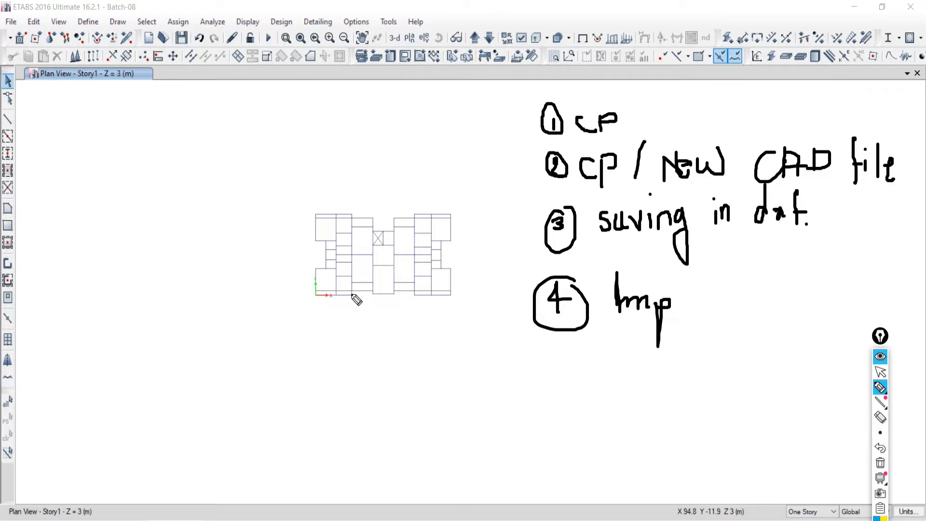
- Sketch a rectangle with two corners and the edge between them marked, circle the imported plan, and underline dxf in the list
mouse_move(81, 149)
mouse_down()
mouse_move(164, 207)
mouse_move(5, 272)
mouse_move(17, 171)
mouse_move(161, 159)
mouse_move(148, 159)
mouse_move(161, 172)
mouse_move(186, 155)
mouse_move(164, 148)
mouse_up()
click(141, 151)
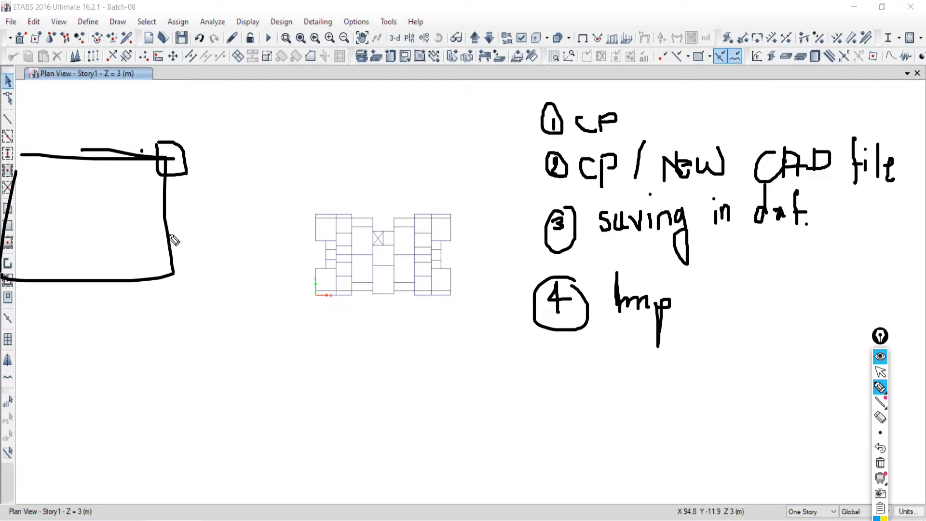
mouse_move(165, 259)
mouse_down()
mouse_move(169, 284)
mouse_move(182, 260)
mouse_up()
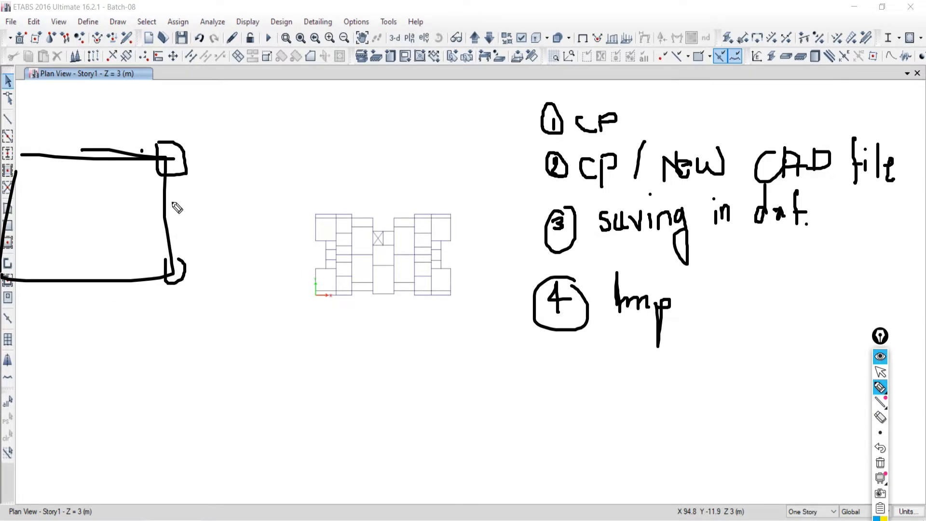
drag(167, 165, 169, 284)
drag(177, 143, 196, 117)
drag(180, 272, 200, 305)
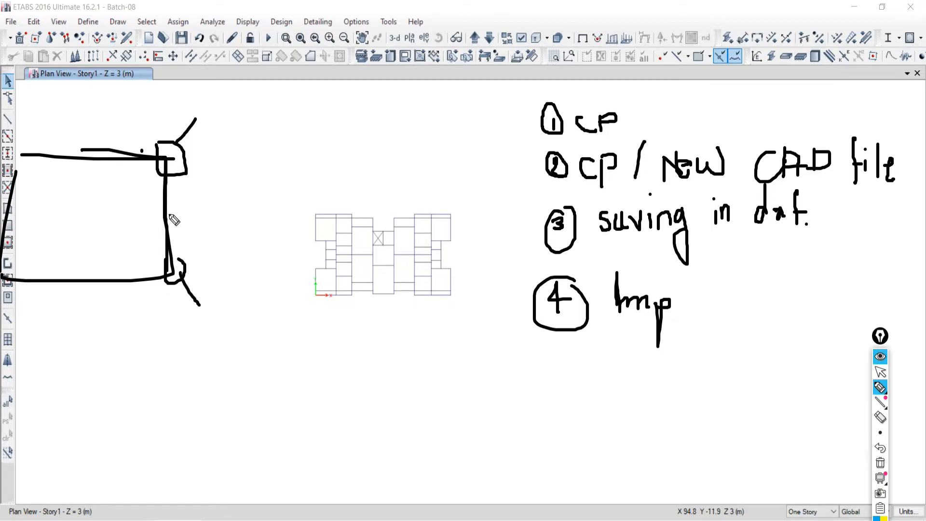
mouse_move(168, 204)
mouse_down()
mouse_move(202, 193)
mouse_move(175, 201)
mouse_move(175, 212)
mouse_move(185, 210)
mouse_move(174, 196)
mouse_move(175, 212)
mouse_move(190, 209)
mouse_up()
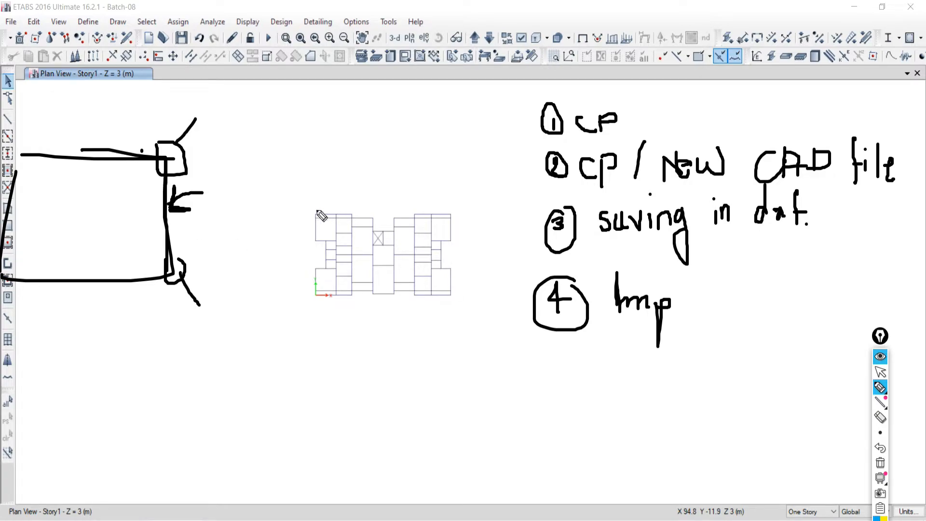
mouse_move(372, 199)
mouse_down()
mouse_move(290, 210)
mouse_move(259, 293)
mouse_move(471, 337)
mouse_move(479, 241)
mouse_move(350, 204)
mouse_up()
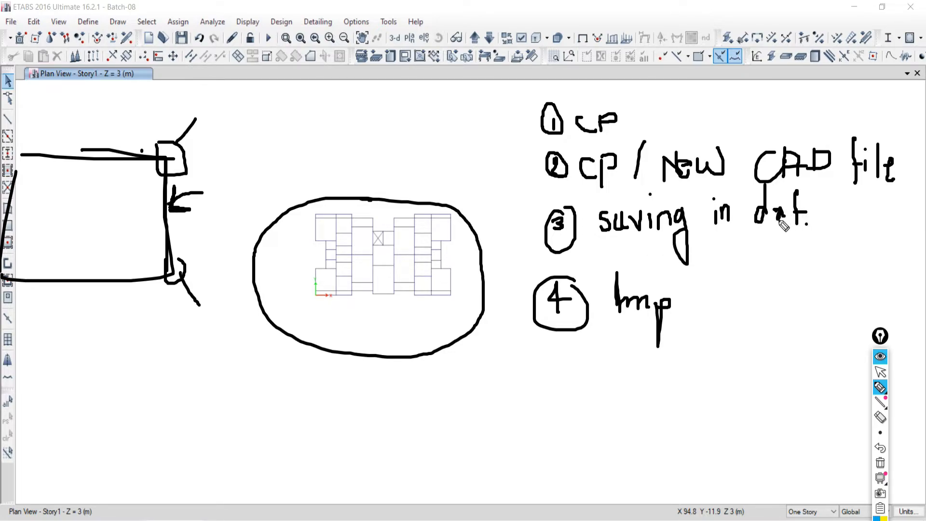
mouse_move(755, 234)
mouse_down()
mouse_move(822, 235)
mouse_move(753, 247)
mouse_move(830, 250)
mouse_up()
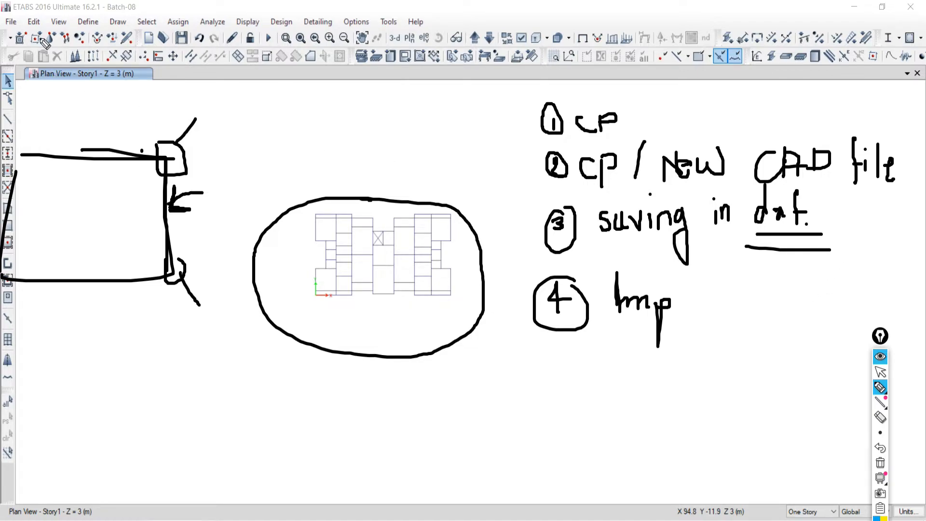
- Show the file types available for import without choosing one, and clear all handwritten annotations
click(880, 372)
click(43, 22)
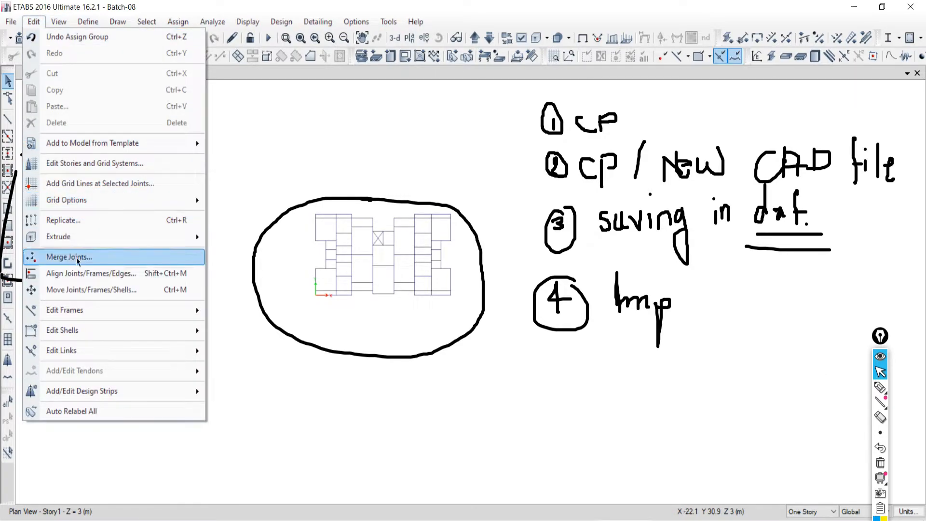
click(11, 22)
mouse_move(51, 127)
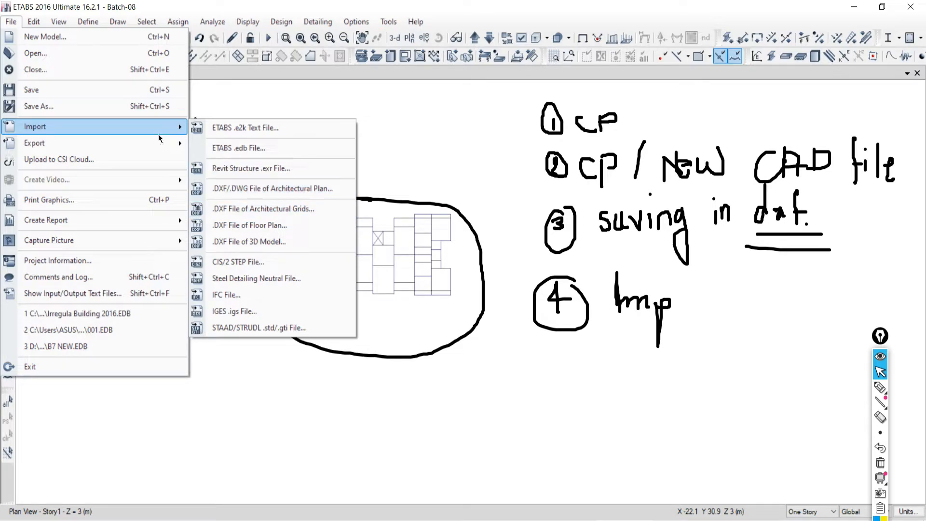
click(214, 4)
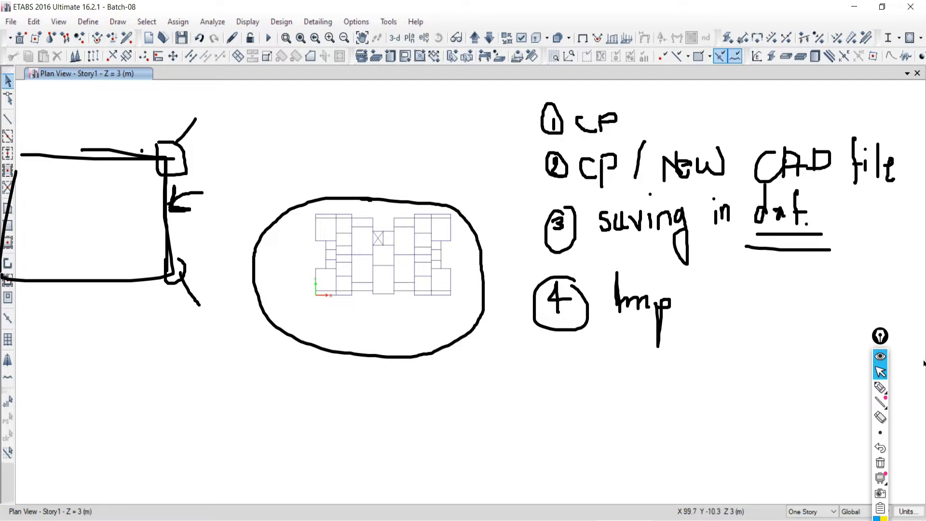
click(880, 463)
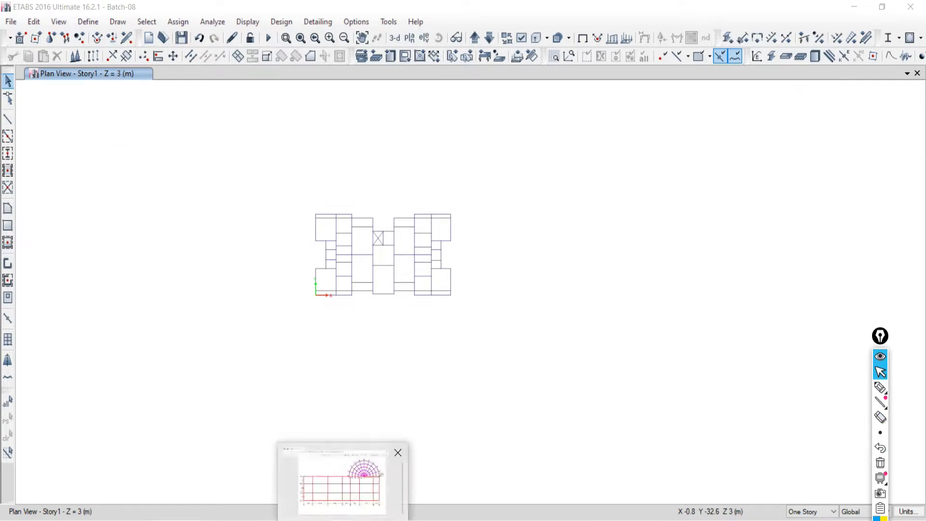
- View the learning outcomes in the Truss & Beam Example Word document and open GLOBAL,LOCAL,NATURAL AXIS.dwg from the Day-02 folder in AutoCAD
click(341, 479)
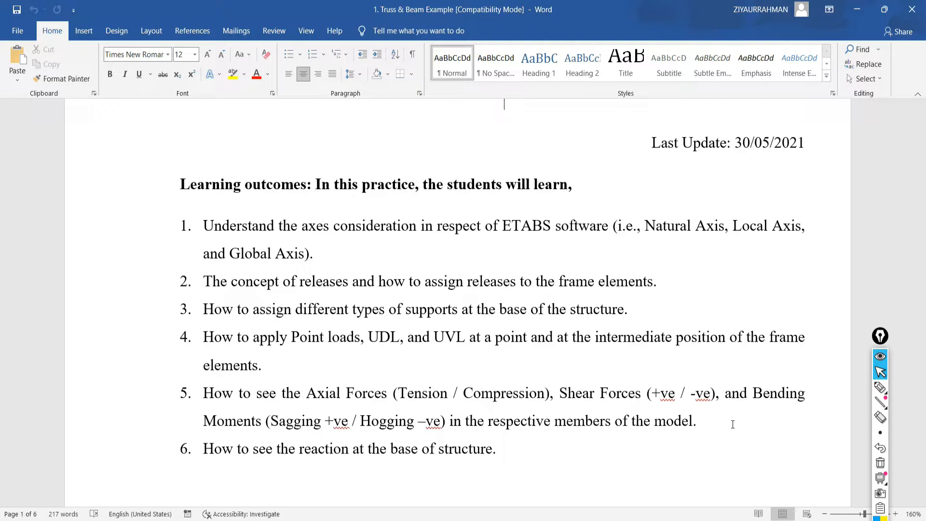
click(76, 512)
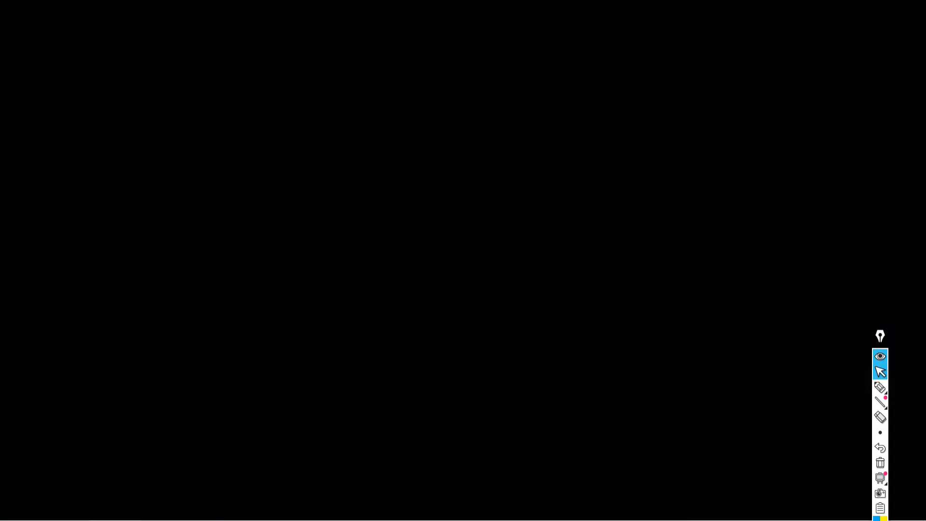
key(alt+Tab)
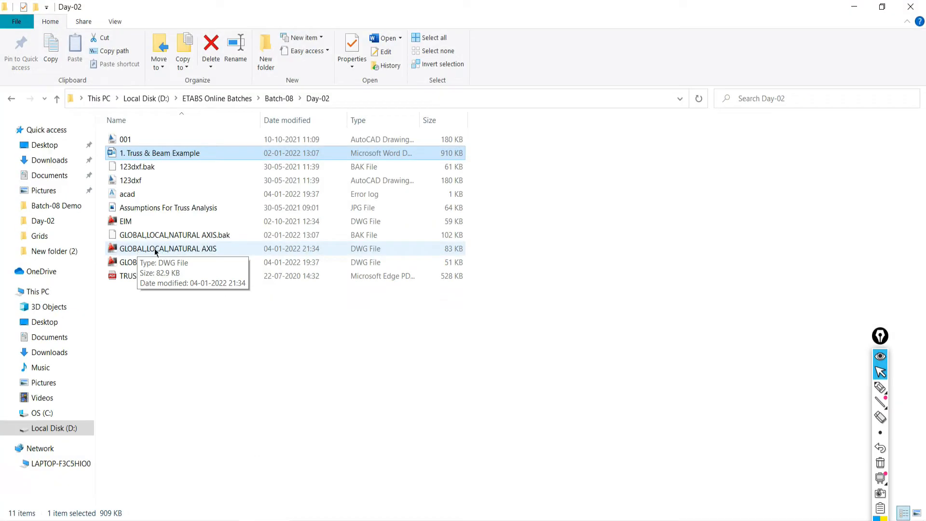
double_click(139, 248)
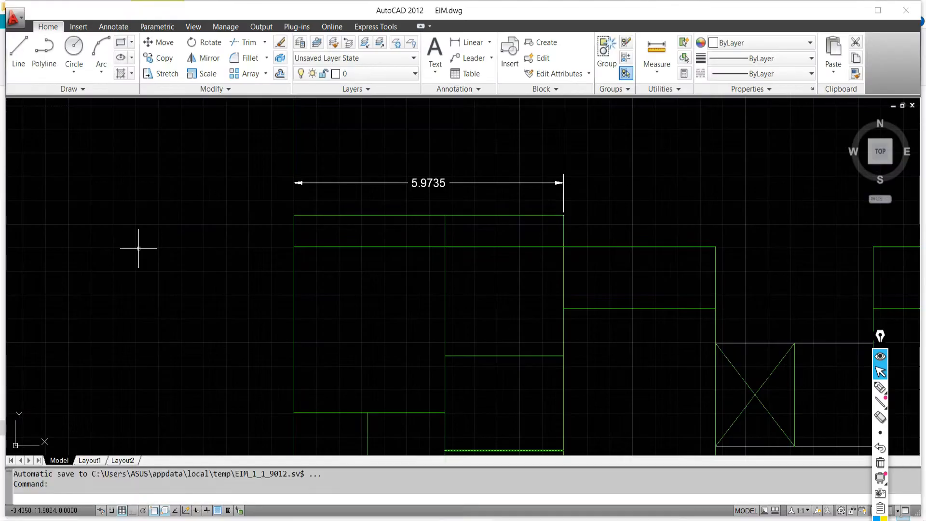
scroll(574, 308, down, 10)
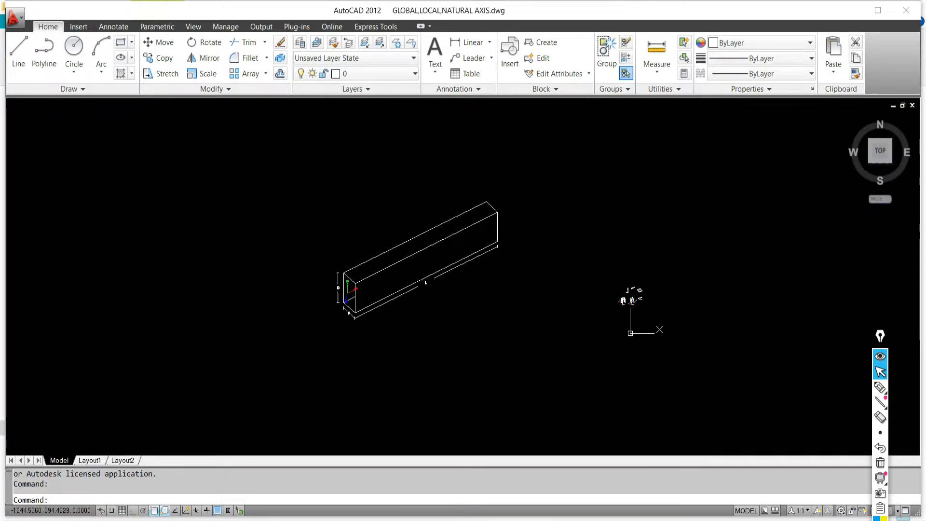
- Zoom to all objects and examine the beam and axis figures across the GLOBAL,LOCAL,NATURAL AXIS drawing
scroll(429, 132, up, 5)
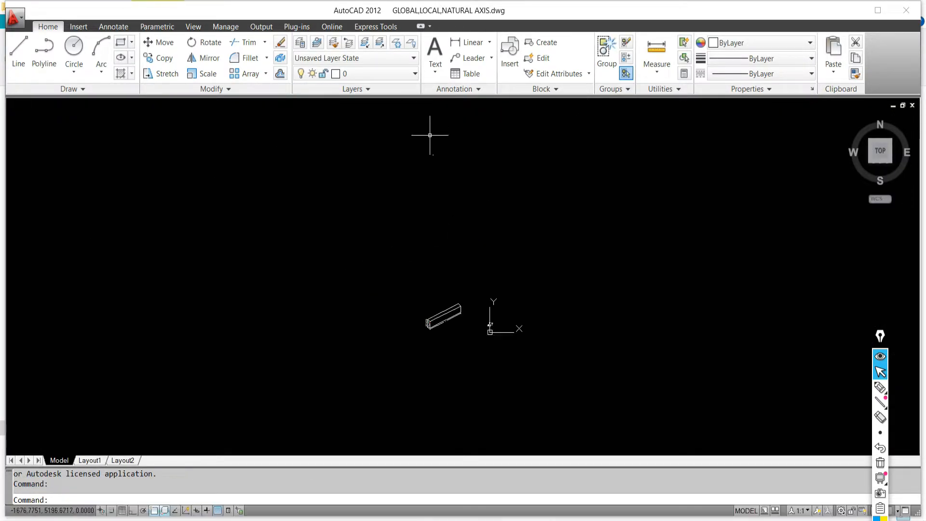
scroll(381, 133, up, 9)
scroll(356, 145, down, 8)
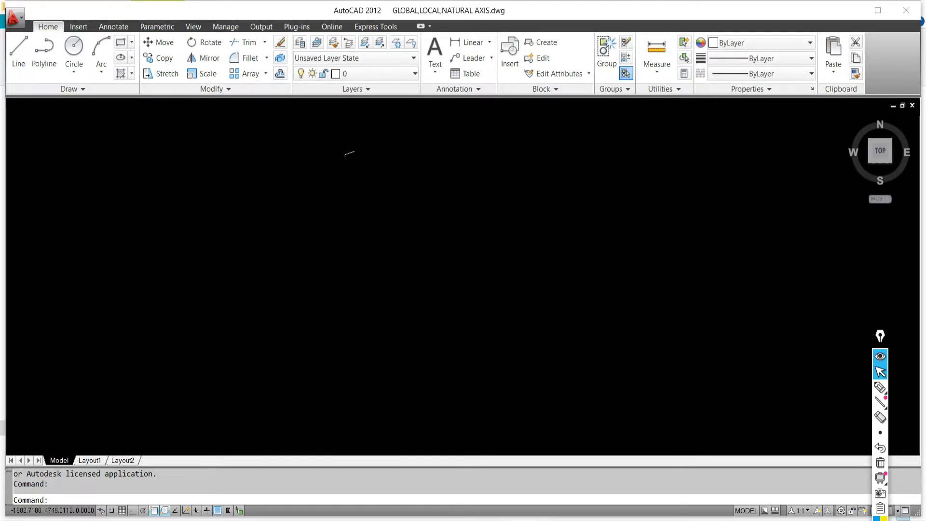
scroll(387, 225, down, 3)
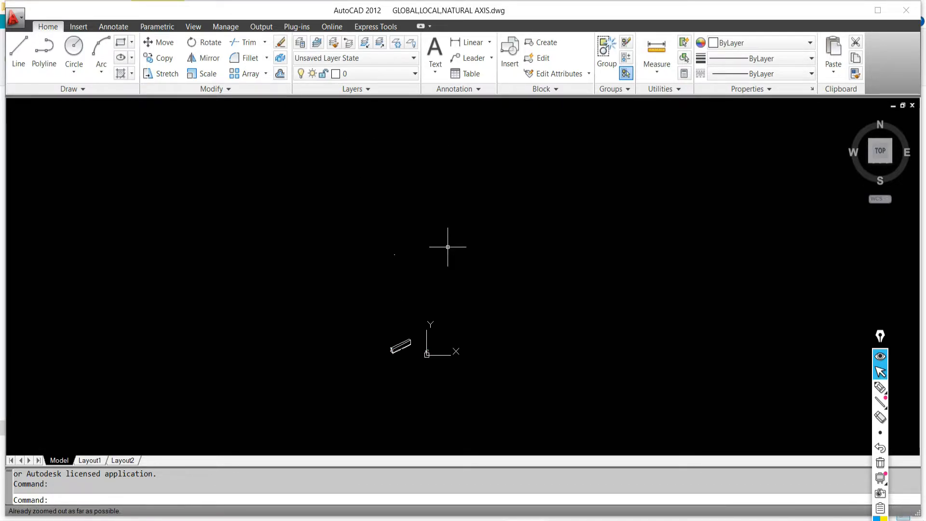
text(z)
key(Return)
text(a)
key(Return)
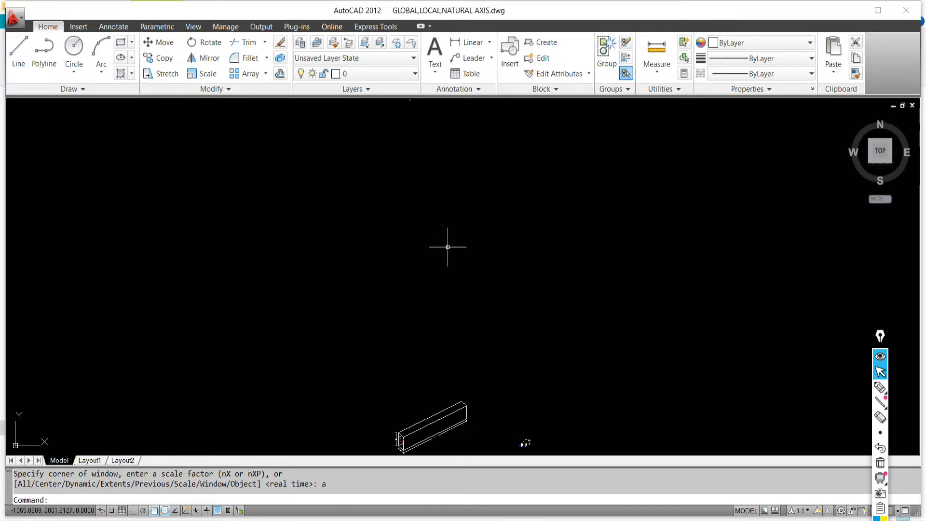
scroll(391, 159, down, 4)
mouse_move(393, 329)
middle_down()
mouse_move(427, 290)
mouse_move(584, 227)
mouse_move(147, 227)
middle_up()
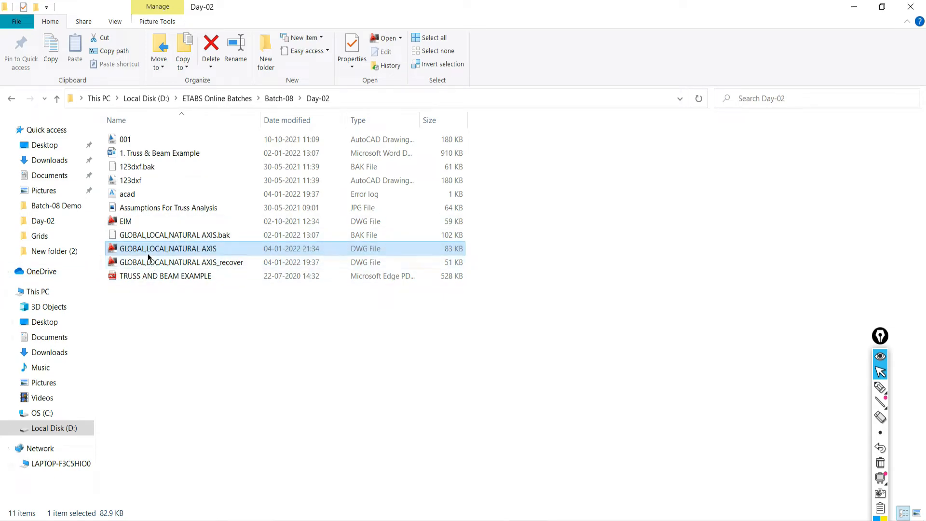
- Open GLOBAL,LOCAL,NATURAL AXIS_recover.dwg from the Day-02 folder, dismiss the audit report, and view all the axis figures
double_click(150, 262)
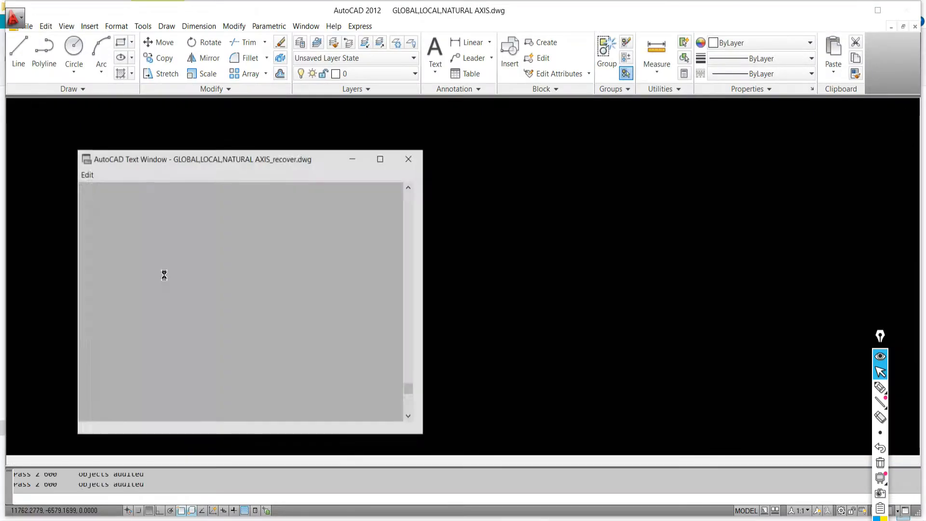
click(542, 320)
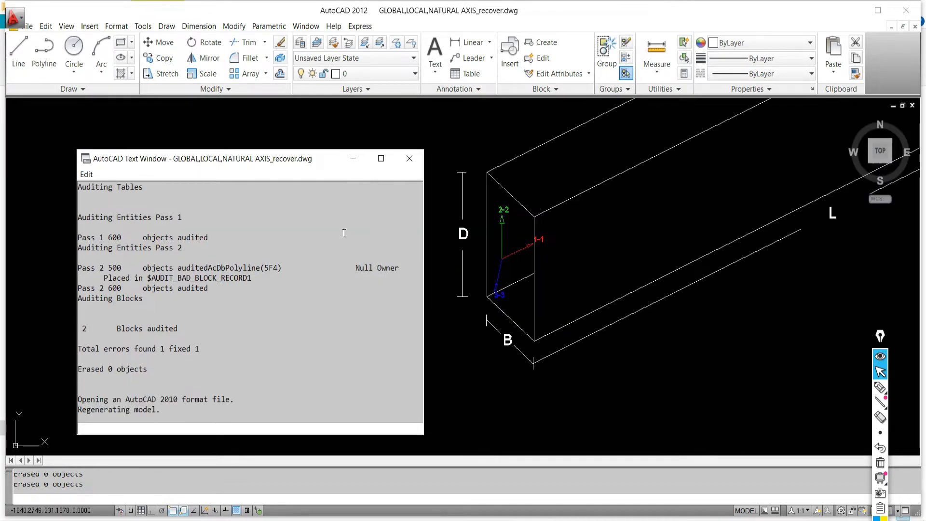
click(409, 157)
scroll(440, 279, down, 6)
scroll(503, 330, down, 4)
scroll(515, 326, up, 15)
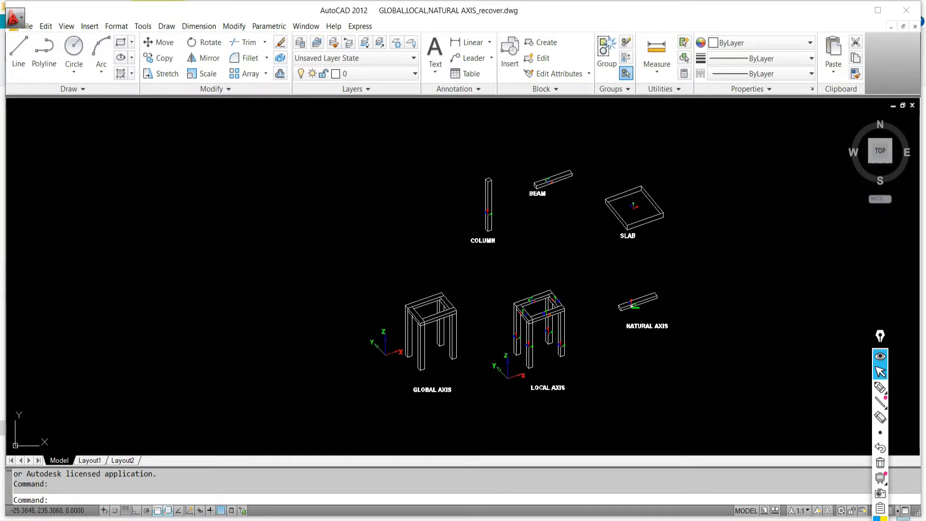
- In an empty area of the drawing, handwrite a circled 1 followed by "From EM" in yellow
scroll(487, 275, down, 4)
mouse_move(489, 268)
middle_down()
mouse_move(150, 338)
mouse_move(40, 393)
middle_up()
click(880, 388)
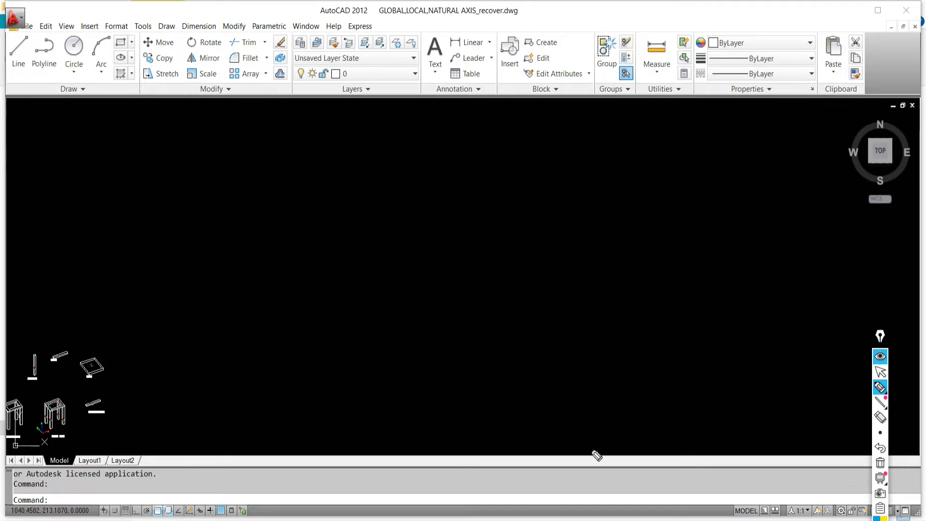
mouse_move(129, 131)
mouse_down()
mouse_move(121, 141)
mouse_move(130, 149)
mouse_move(121, 146)
mouse_up()
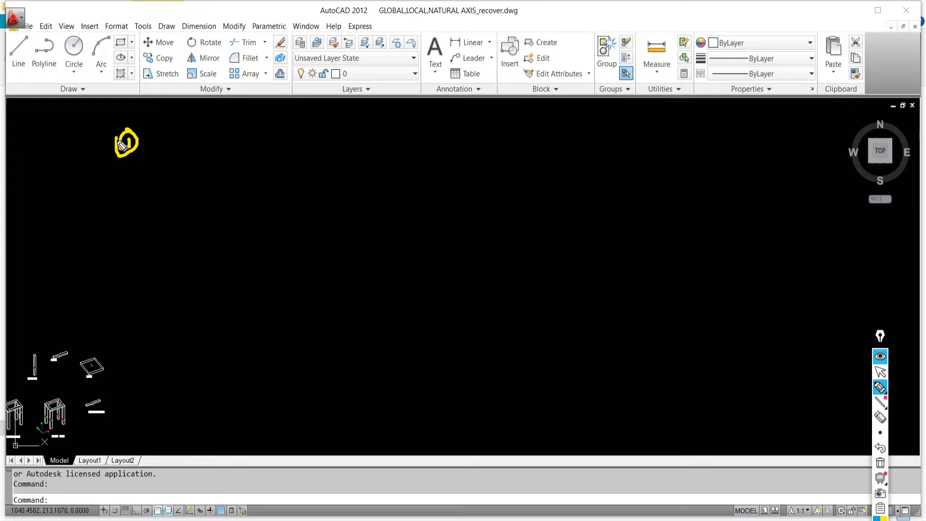
click(877, 463)
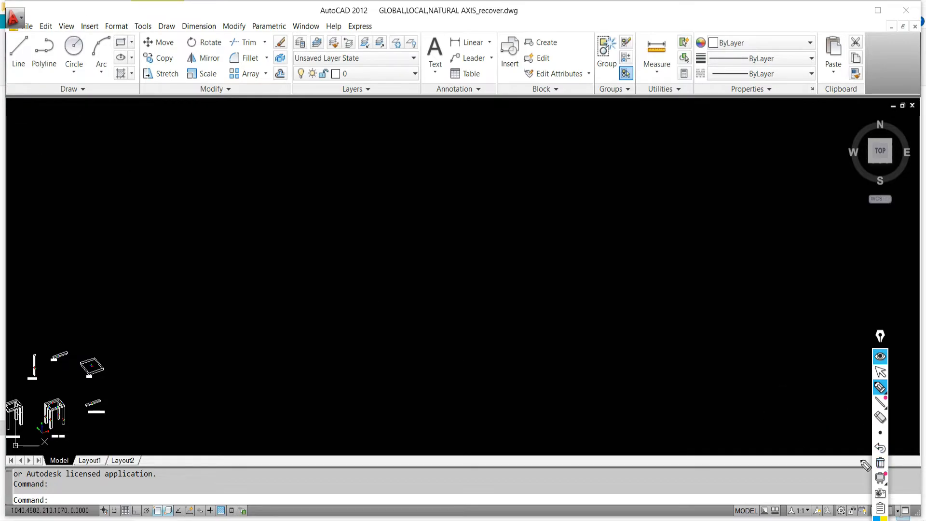
mouse_move(174, 124)
mouse_down()
mouse_move(188, 169)
mouse_move(208, 139)
mouse_move(188, 159)
mouse_up()
drag(275, 118, 268, 161)
drag(263, 143, 285, 143)
mouse_move(288, 153)
mouse_down()
mouse_move(289, 144)
mouse_move(338, 140)
mouse_move(341, 153)
mouse_move(416, 151)
mouse_move(430, 126)
mouse_move(435, 144)
mouse_up()
- Handwrite a circled 2 followed by "Shell EM" below the first list item
drag(189, 194, 202, 229)
mouse_move(291, 211)
mouse_down()
mouse_move(280, 225)
mouse_move(298, 197)
mouse_move(337, 223)
mouse_up()
mouse_move(368, 197)
mouse_down()
mouse_move(368, 219)
mouse_move(419, 242)
mouse_move(431, 234)
mouse_up()
mouse_move(440, 227)
mouse_down()
mouse_move(451, 212)
mouse_move(454, 228)
mouse_up()
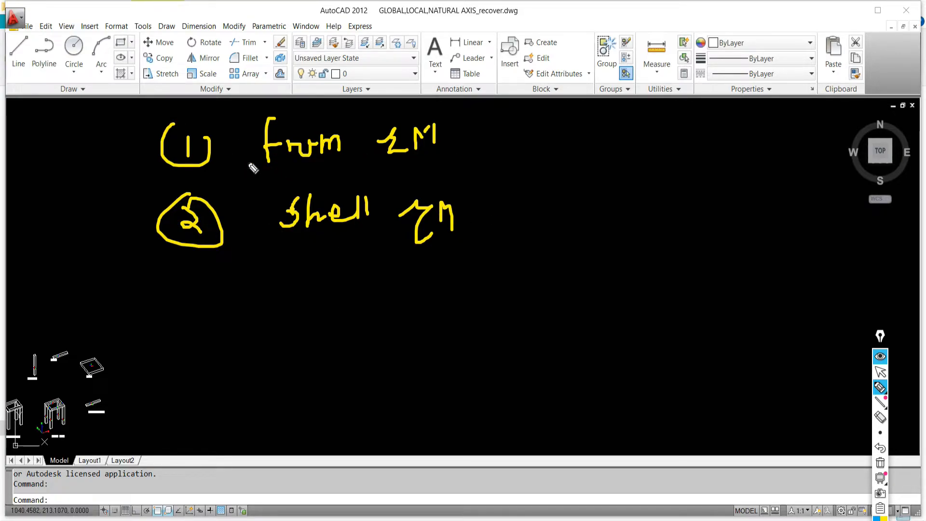
- Extend handwritten item 1 with a dash and the members "Beams, Column, Spand"
mouse_move(453, 135)
mouse_down()
mouse_move(509, 134)
mouse_move(525, 146)
mouse_move(578, 152)
mouse_move(592, 146)
mouse_move(609, 158)
mouse_move(643, 124)
mouse_move(658, 149)
mouse_move(676, 124)
mouse_move(736, 145)
mouse_move(741, 162)
mouse_up()
click(588, 126)
drag(778, 137, 806, 153)
mouse_move(804, 131)
mouse_down()
mouse_move(822, 136)
mouse_move(798, 141)
mouse_move(853, 130)
mouse_move(871, 140)
mouse_up()
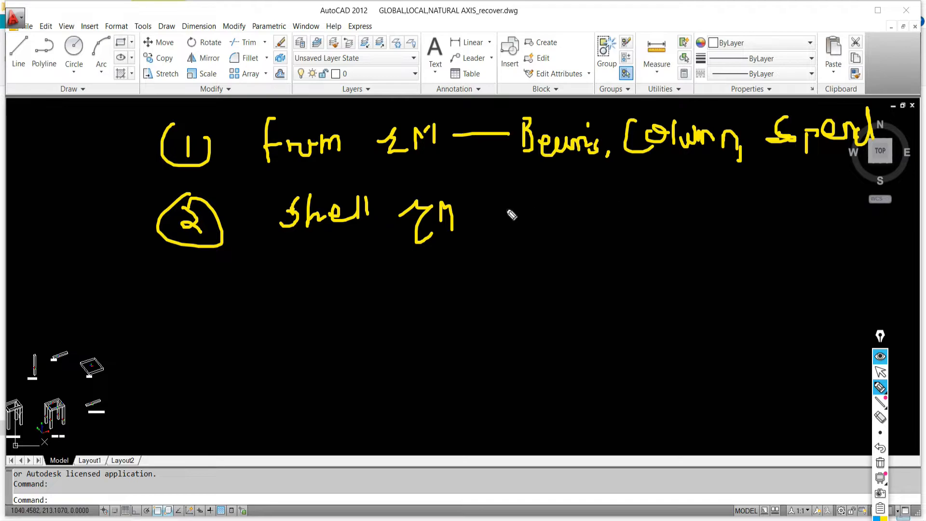
- Extend handwritten item 2 with a dash and the members "Slab's, SW"
mouse_move(476, 213)
mouse_down()
mouse_move(511, 213)
mouse_move(560, 194)
mouse_move(560, 205)
mouse_up()
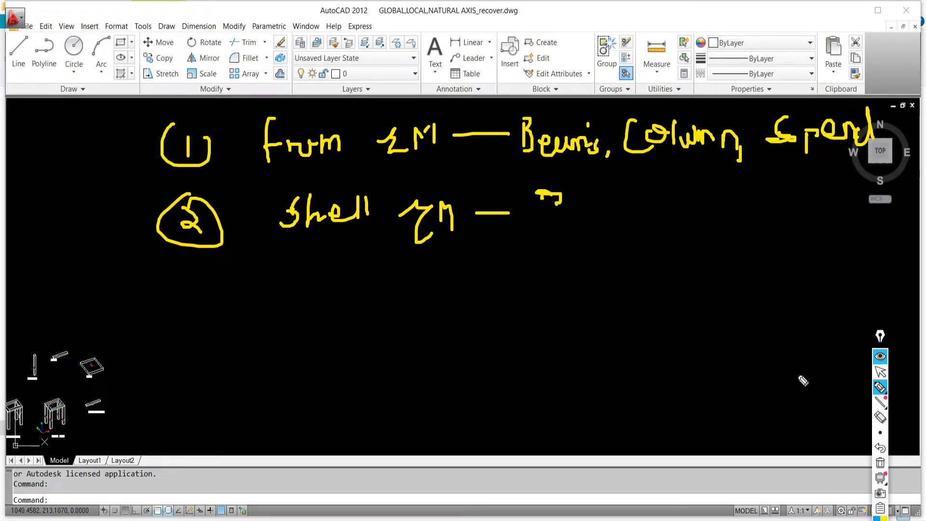
click(880, 448)
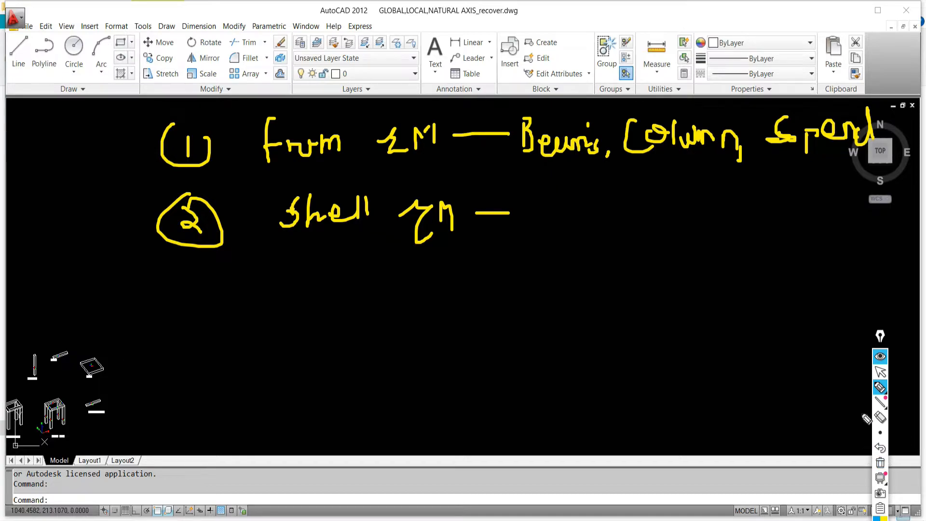
drag(546, 194, 533, 220)
drag(556, 179, 558, 218)
mouse_move(572, 200)
mouse_down()
mouse_move(565, 220)
mouse_move(574, 220)
mouse_up()
mouse_move(593, 190)
mouse_down()
mouse_move(597, 221)
mouse_move(611, 199)
mouse_up()
mouse_move(627, 212)
mouse_down()
mouse_move(612, 229)
mouse_move(648, 238)
mouse_up()
mouse_move(681, 206)
mouse_down()
mouse_move(676, 230)
mouse_move(714, 216)
mouse_move(723, 193)
mouse_move(671, 239)
mouse_up()
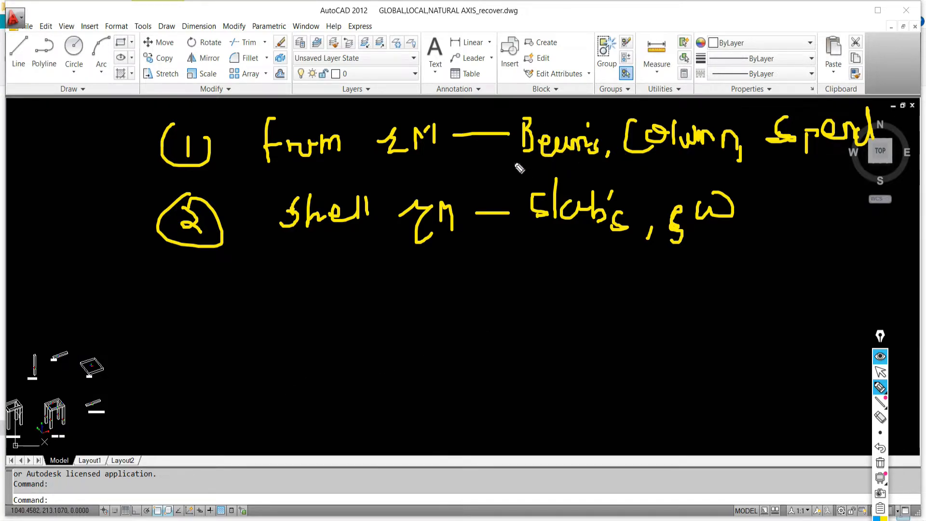
- Sketch a long beam in perspective below the list, label its end face B and D, and draw its longitudinal centre line
mouse_move(229, 386)
mouse_down()
mouse_move(481, 334)
mouse_move(625, 289)
mouse_up()
mouse_move(264, 435)
mouse_down()
mouse_move(441, 400)
mouse_move(679, 331)
mouse_up()
drag(226, 386, 265, 427)
drag(630, 288, 670, 327)
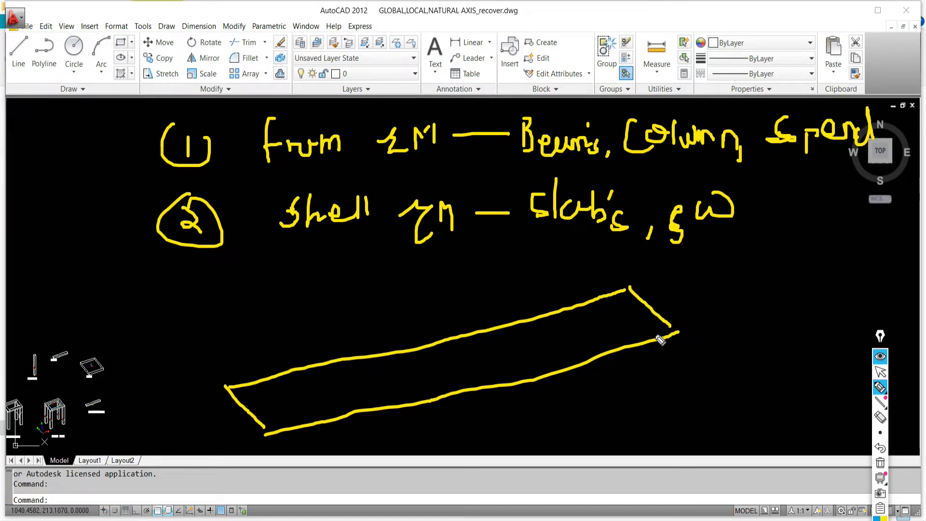
drag(264, 435, 266, 481)
mouse_move(229, 389)
mouse_down()
mouse_move(228, 442)
mouse_move(267, 486)
mouse_up()
drag(275, 441, 278, 464)
mouse_move(243, 383)
mouse_down()
mouse_move(259, 417)
mouse_move(249, 421)
mouse_up()
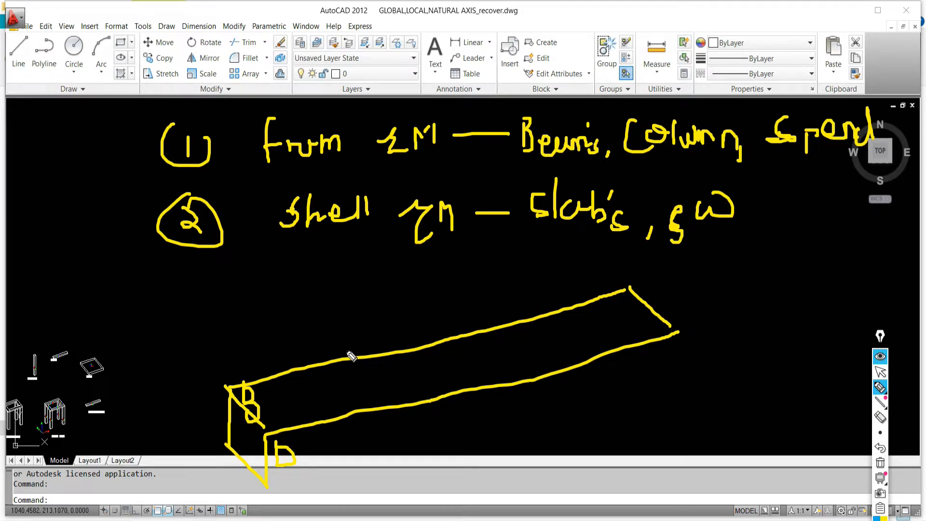
mouse_move(666, 299)
mouse_down()
mouse_move(265, 418)
mouse_move(179, 430)
mouse_up()
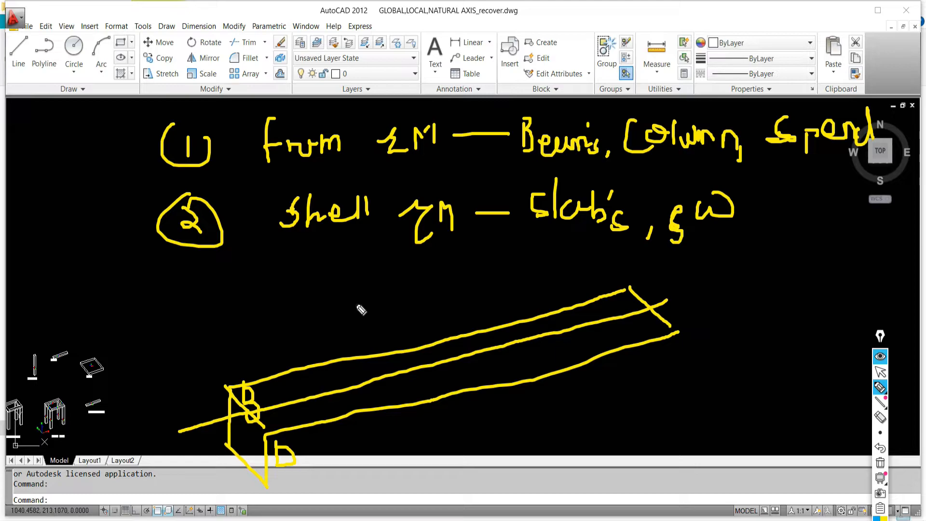
- Sketch a slab panel beside the beam, mark it S, and label its edge 4 m and its thickness 120 mm
mouse_move(772, 262)
mouse_down()
mouse_move(887, 261)
mouse_move(789, 359)
mouse_move(746, 386)
mouse_up()
mouse_move(767, 263)
mouse_down()
mouse_move(678, 361)
mouse_move(751, 382)
mouse_up()
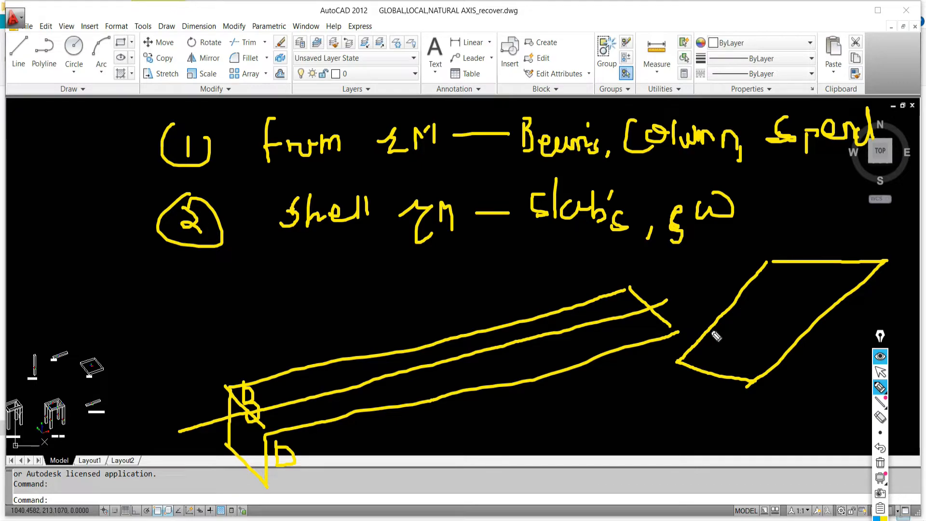
drag(752, 379, 753, 407)
mouse_move(786, 312)
mouse_down()
mouse_move(783, 330)
mouse_move(798, 309)
mouse_up()
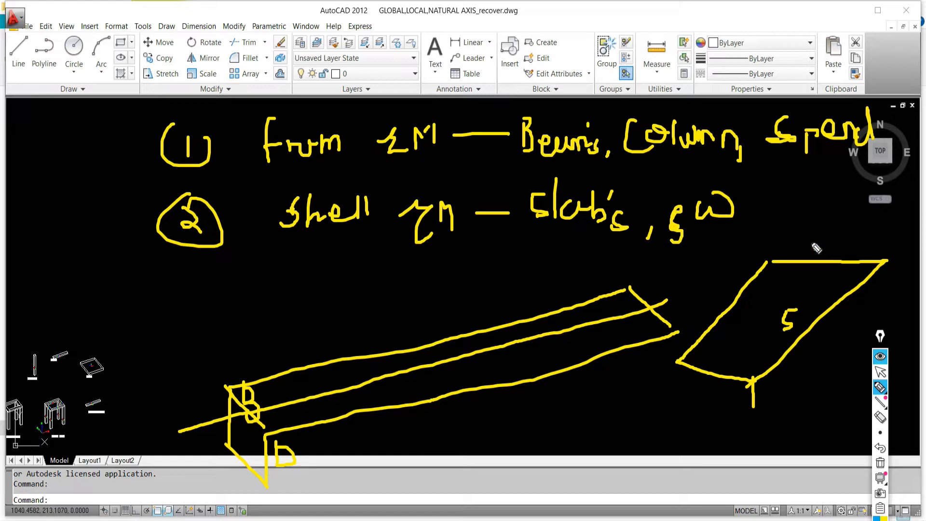
mouse_move(815, 232)
mouse_down()
mouse_move(818, 251)
mouse_move(845, 244)
mouse_move(848, 264)
mouse_up()
drag(747, 406, 841, 368)
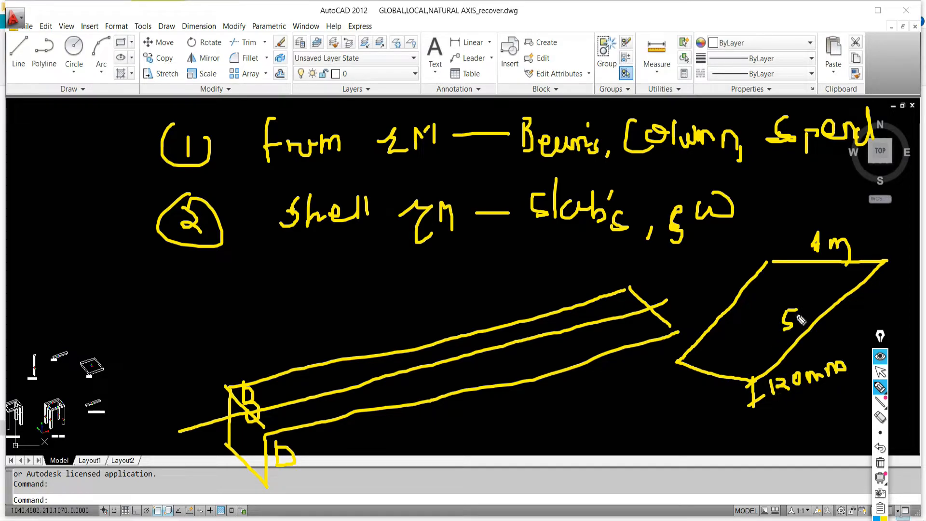
- Write the slab's span and the 120 thickness below the sketches and link them with a double-headed arrow
mouse_move(532, 408)
mouse_down()
mouse_move(520, 434)
mouse_move(544, 436)
mouse_move(564, 414)
mouse_move(593, 408)
mouse_move(609, 411)
mouse_move(646, 458)
mouse_up()
mouse_move(653, 427)
mouse_down()
mouse_move(673, 448)
mouse_move(679, 420)
mouse_up()
mouse_move(579, 433)
mouse_down()
mouse_move(586, 445)
mouse_move(620, 448)
mouse_move(611, 456)
mouse_up()
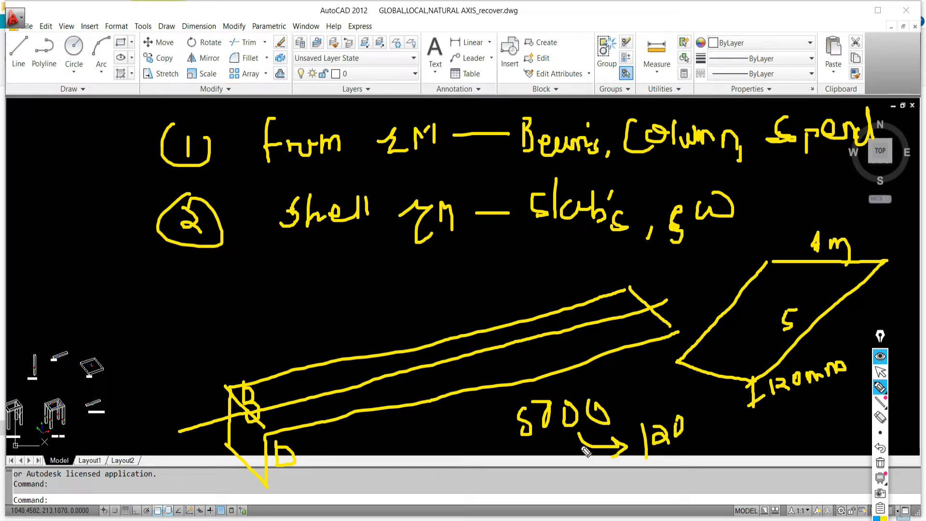
mouse_move(573, 432)
mouse_down()
mouse_move(576, 448)
mouse_move(593, 437)
mouse_up()
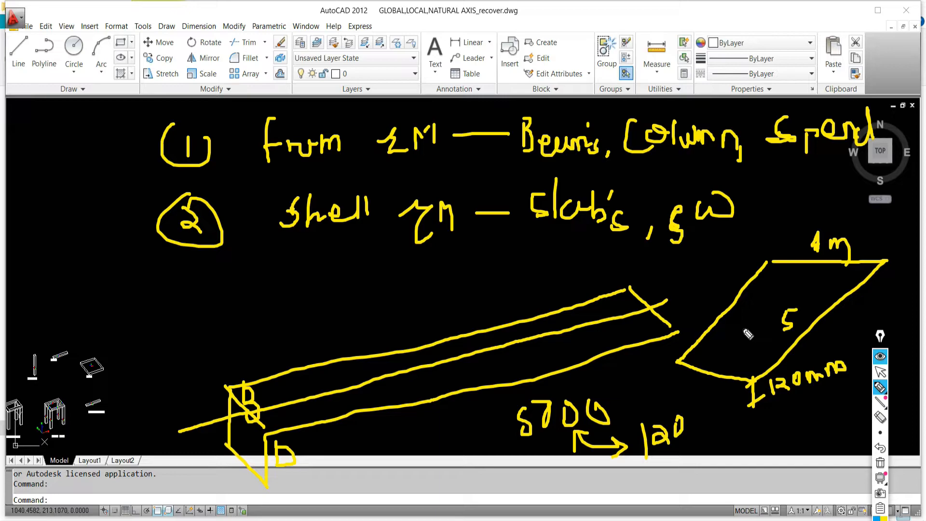
- Sketch an upright rectangular member standing on the beam and mark the edges of its top face
drag(342, 245, 298, 271)
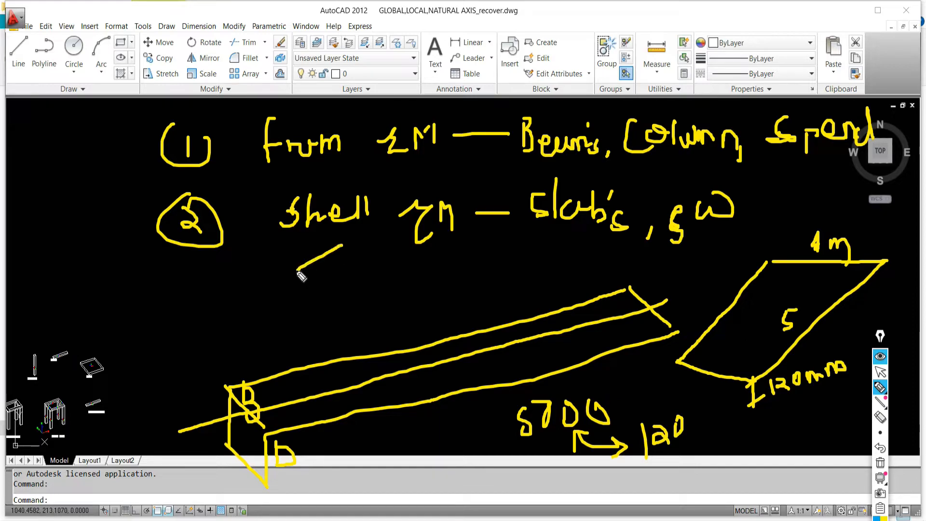
mouse_move(344, 244)
mouse_down()
mouse_move(377, 244)
mouse_move(321, 279)
mouse_move(305, 419)
mouse_up()
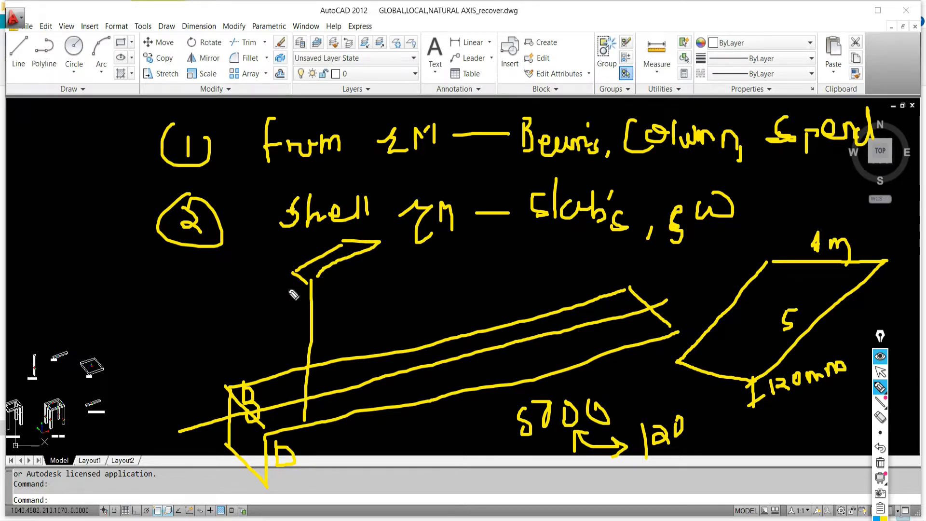
drag(295, 270, 288, 410)
drag(376, 242, 366, 408)
mouse_move(314, 279)
mouse_down()
mouse_move(300, 266)
mouse_move(290, 283)
mouse_up()
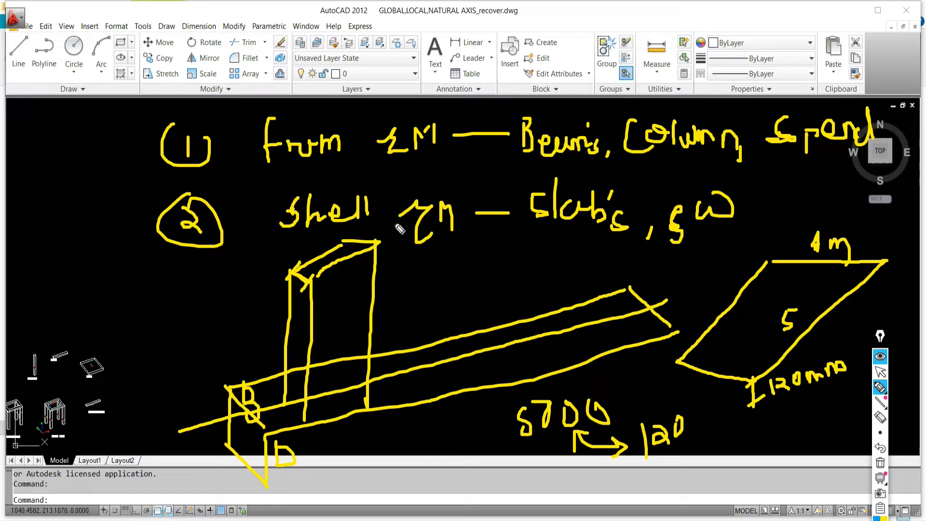
- Tick the beam sketch and list item 1, clear all handwritten annotations, and return to the normal pointer
drag(418, 372, 488, 305)
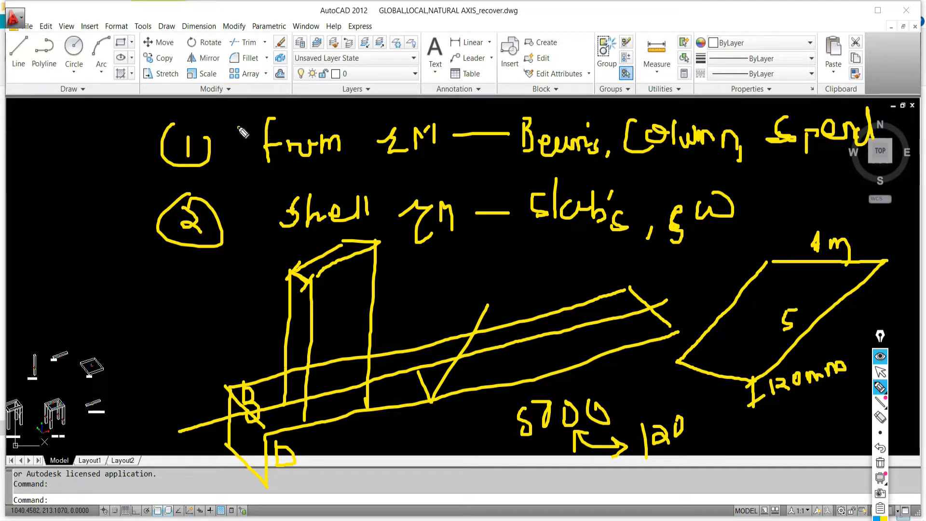
drag(240, 129, 343, 80)
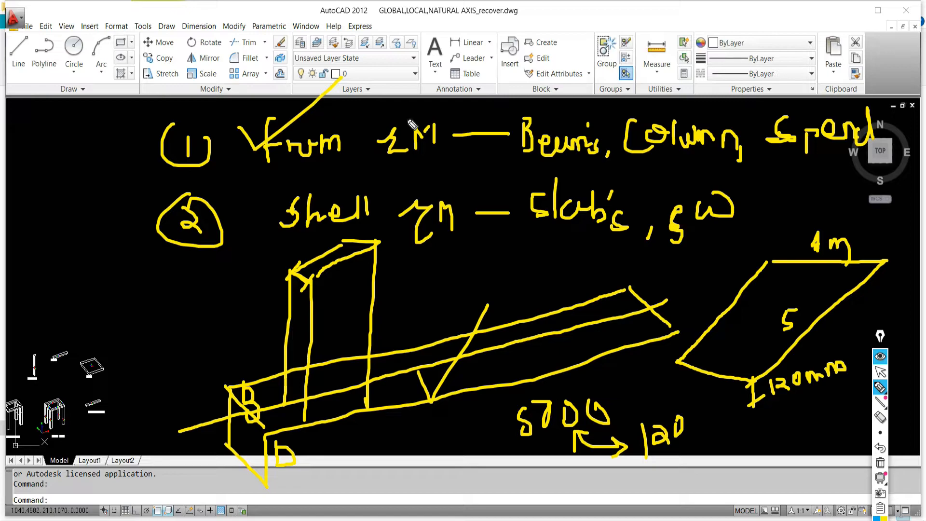
click(880, 462)
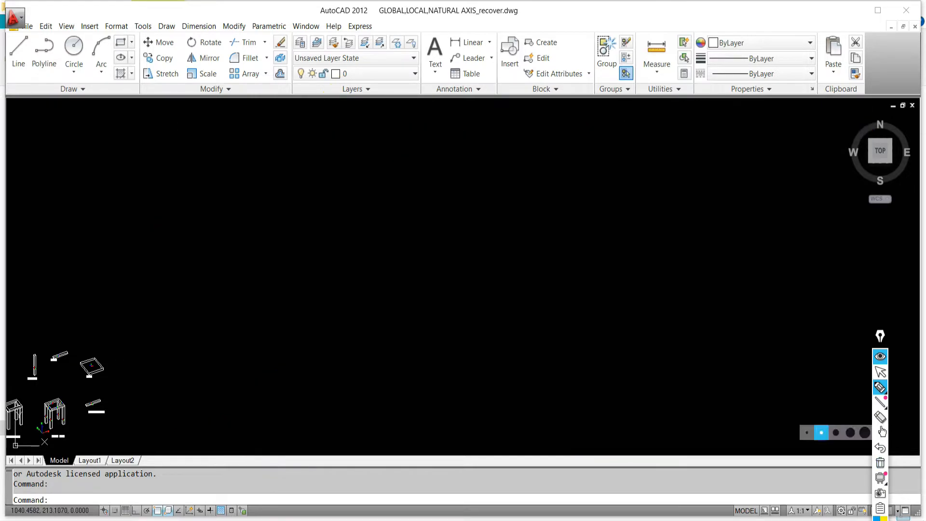
click(880, 387)
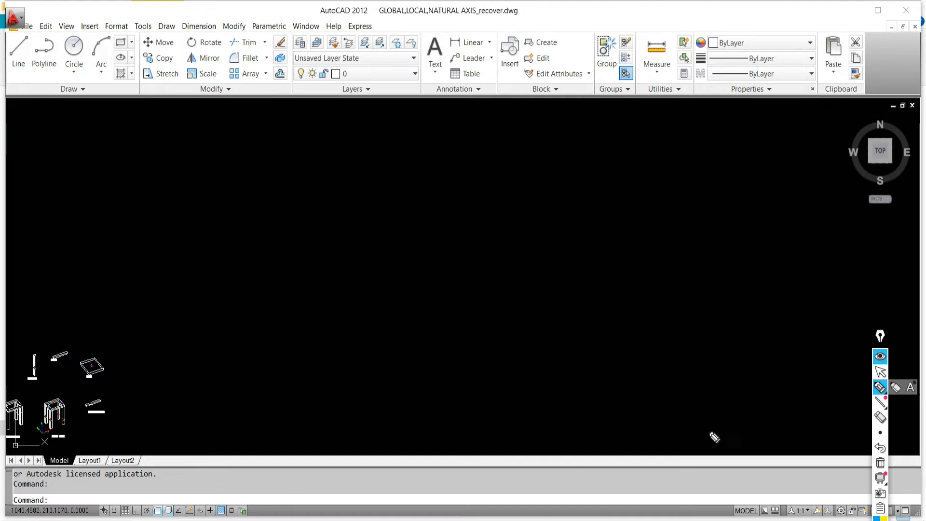
click(880, 371)
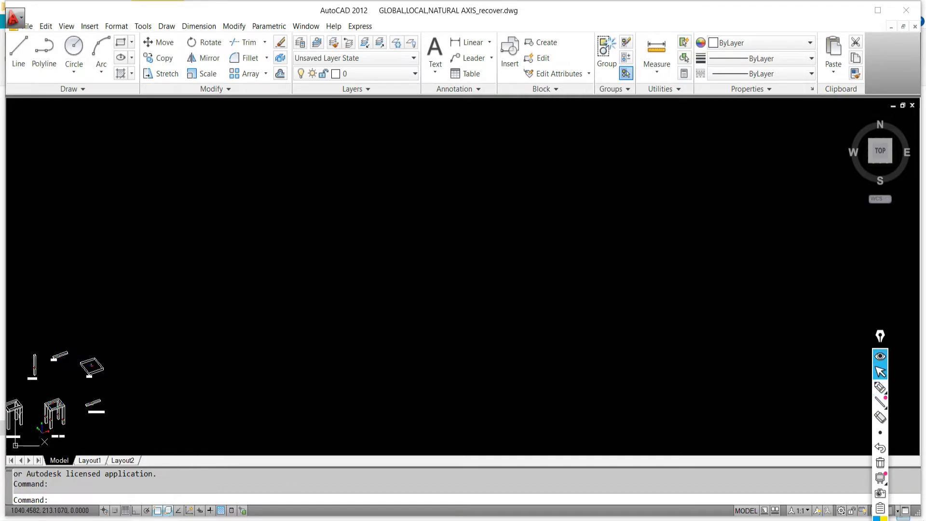
- Check the Google Meet session, return to the AutoCAD axis drawing, and bring the axis figures back into view
click(113, 520)
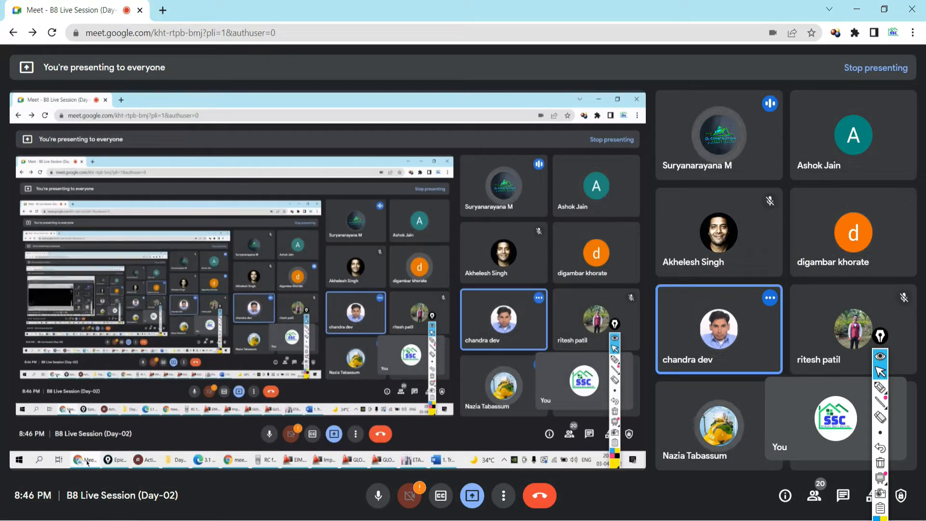
click(112, 520)
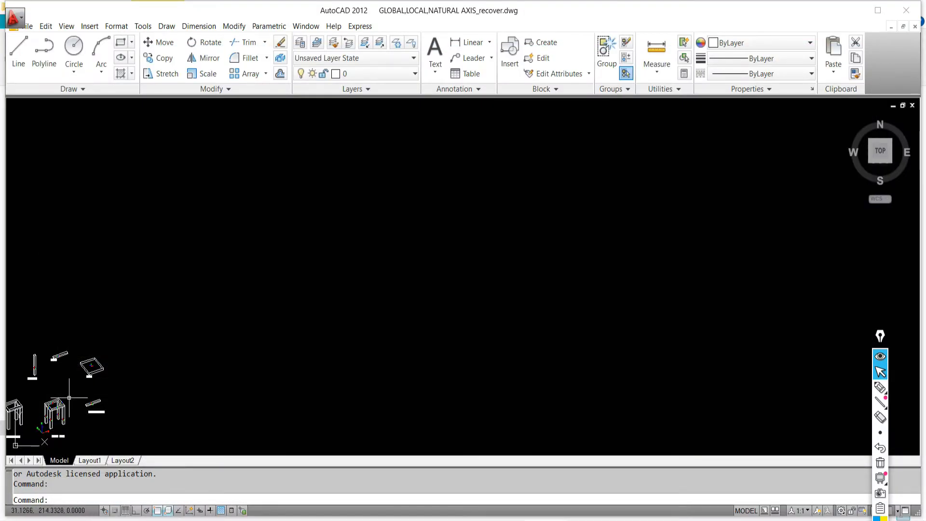
mouse_move(78, 408)
middle_down()
mouse_move(183, 346)
mouse_move(129, 450)
mouse_move(232, 296)
middle_up()
middle_drag(568, 230, 447, 351)
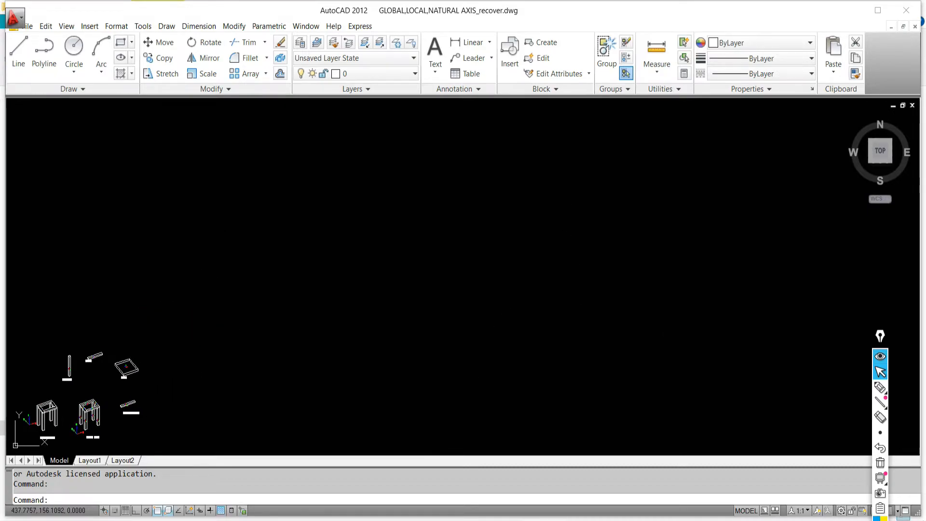
- Check the Google Meet session, return to the AutoCAD drawing, and enlarge the GLOBAL AXIS figure
click(120, 520)
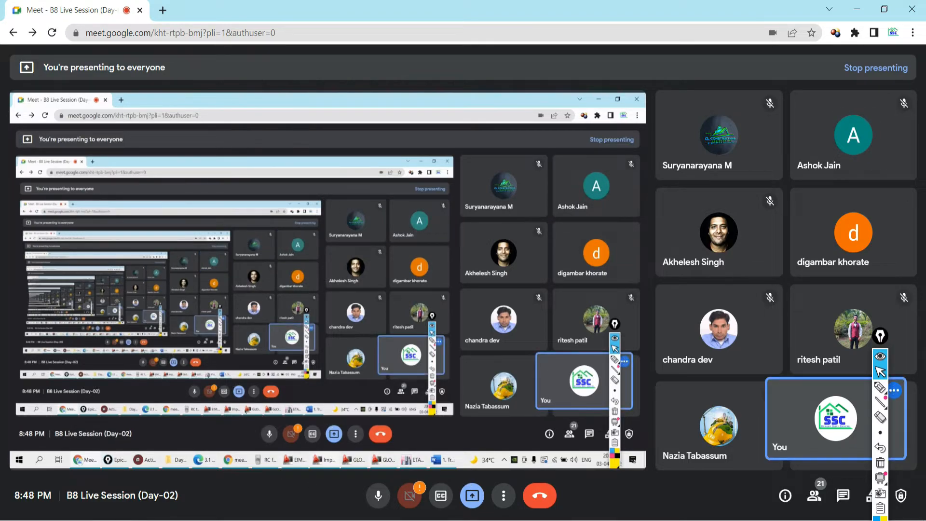
mouse_move(536, 520)
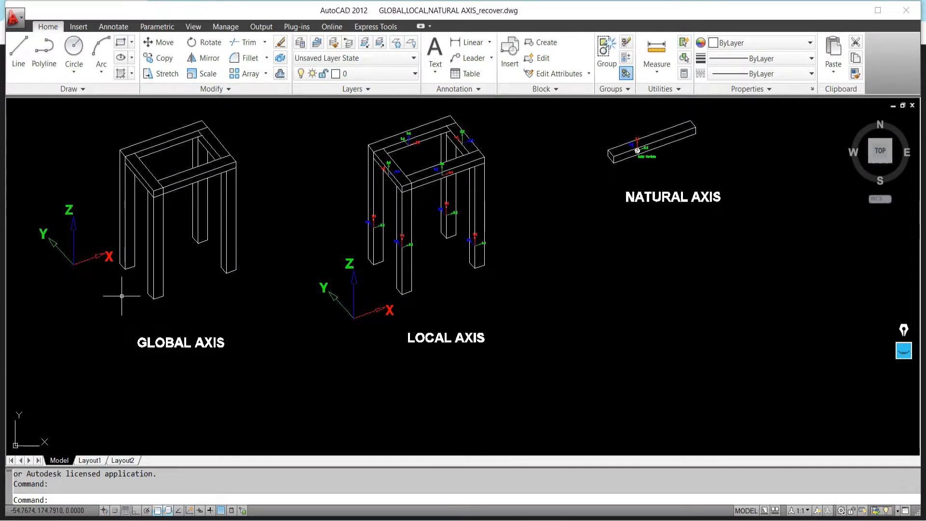
scroll(120, 293, up, 2)
middle_drag(135, 278, 398, 253)
middle_drag(350, 219, 336, 313)
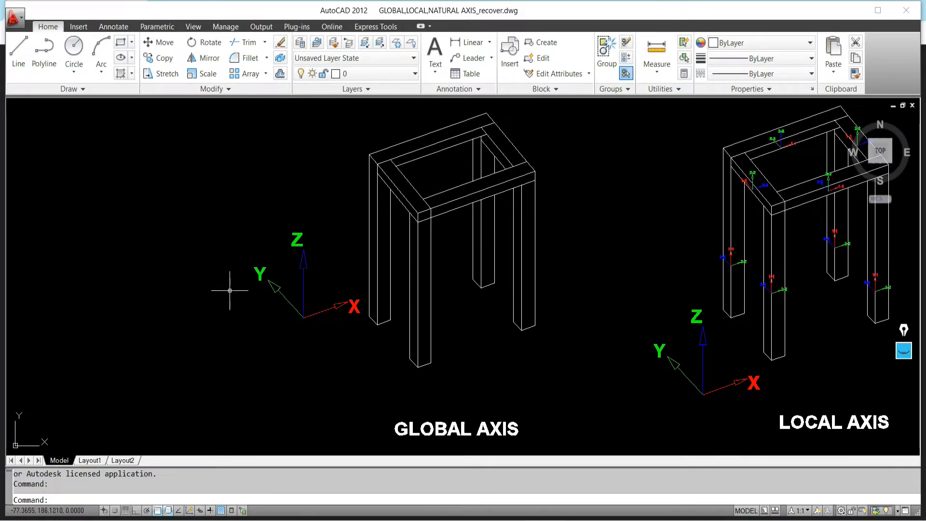
- Highlight the X, Y, Z axis symbol beside the global axis frame by selecting it, and clear the selection
click(202, 186)
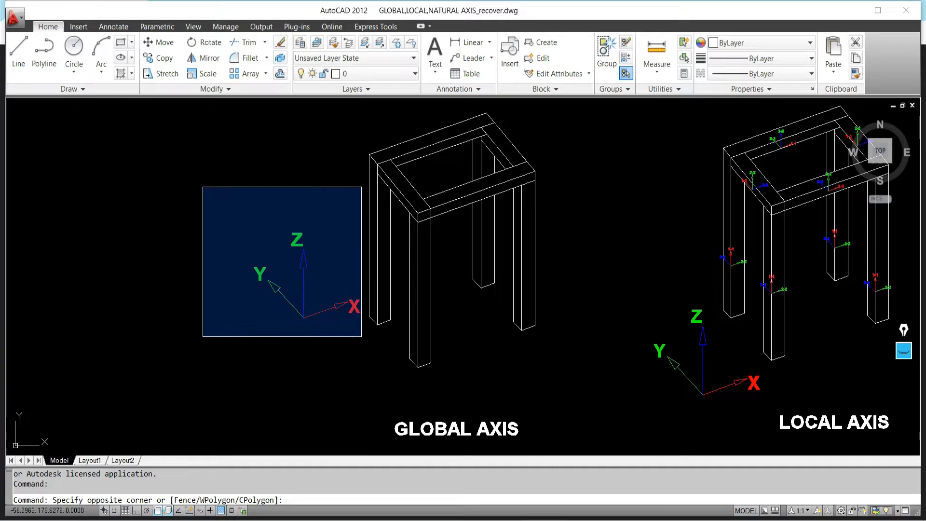
click(367, 336)
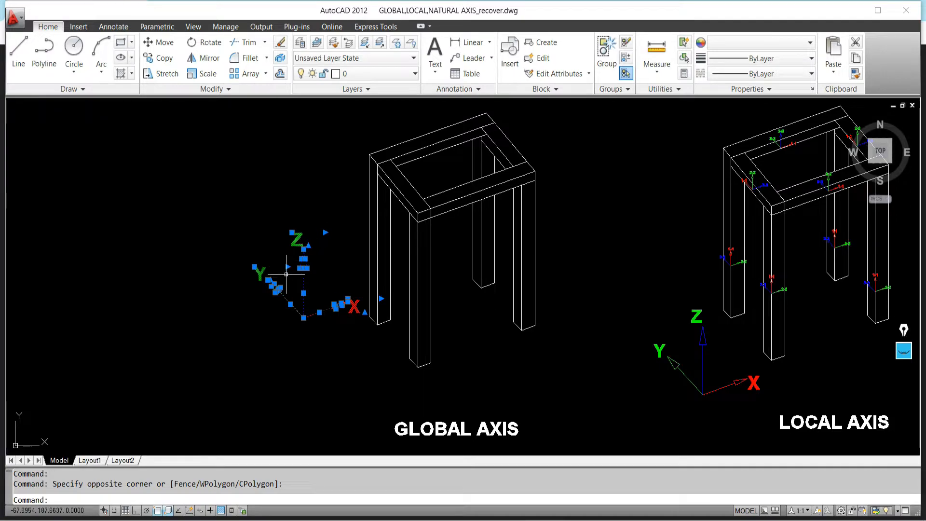
key(Escape)
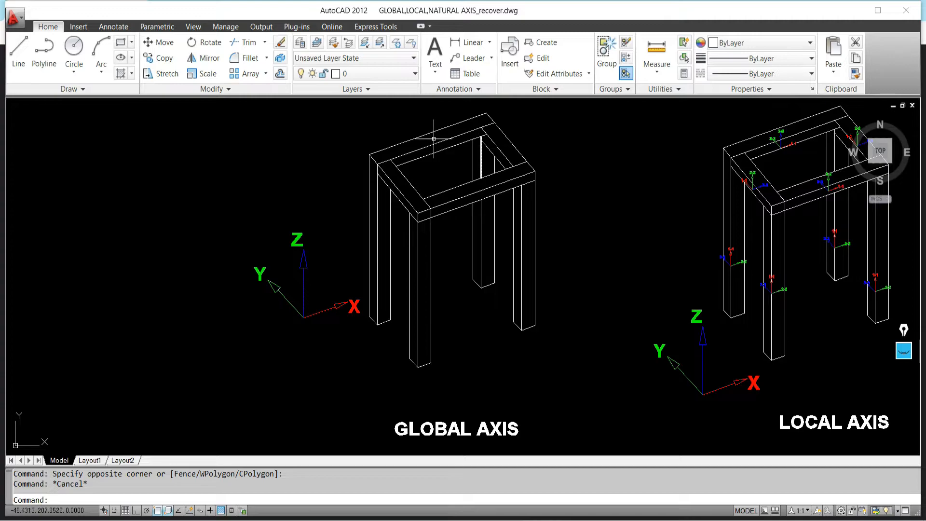
- With the yellow annotation pen, draw three axis arrows from the front column's base and label the two horizontal ones x and y
drag(905, 356, 897, 264)
click(898, 262)
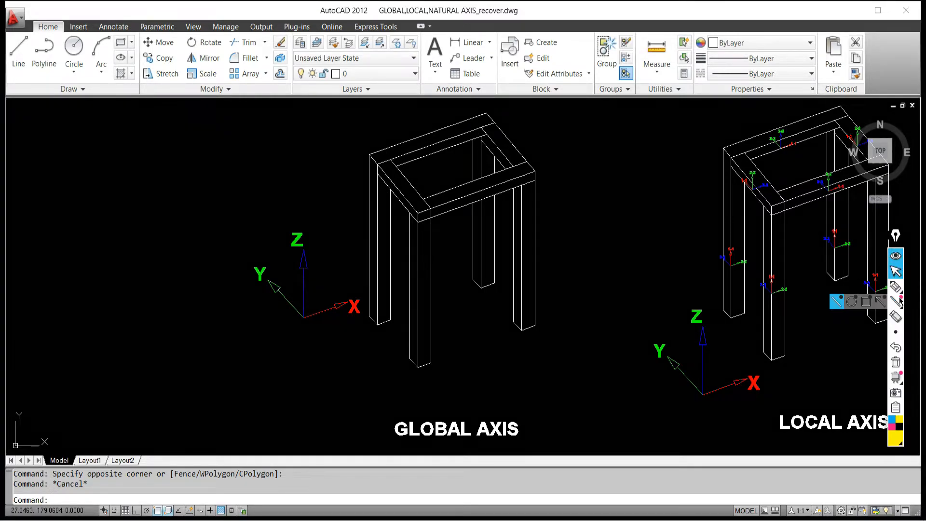
click(895, 289)
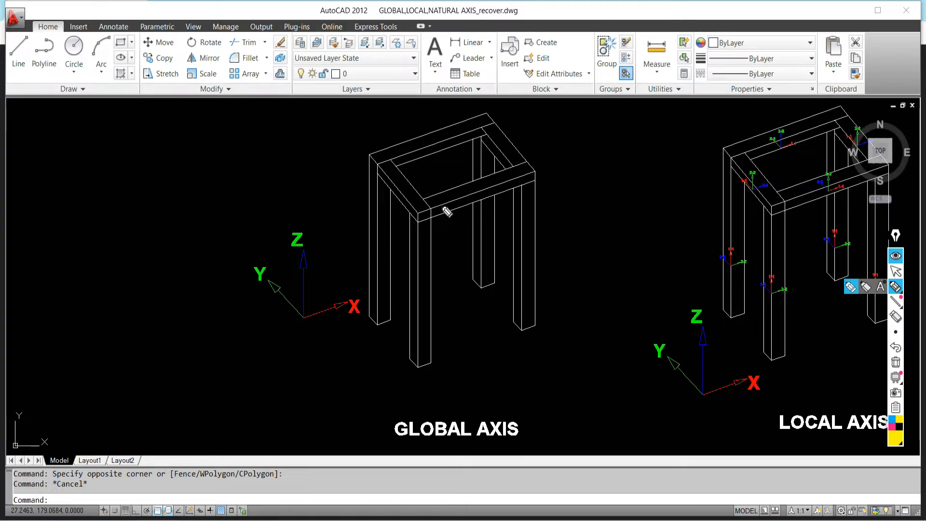
mouse_move(431, 371)
mouse_down()
mouse_move(424, 247)
mouse_move(429, 263)
mouse_up()
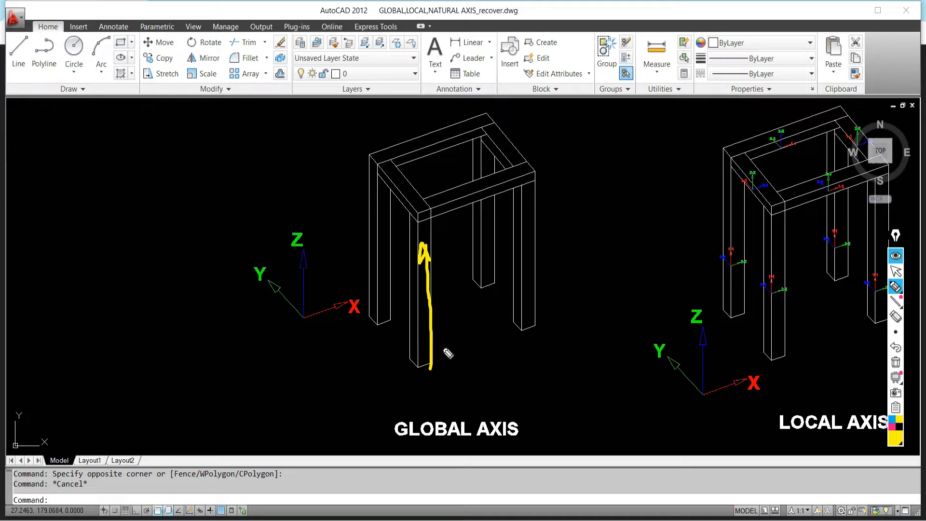
mouse_move(431, 369)
mouse_down()
mouse_move(517, 354)
mouse_move(501, 369)
mouse_up()
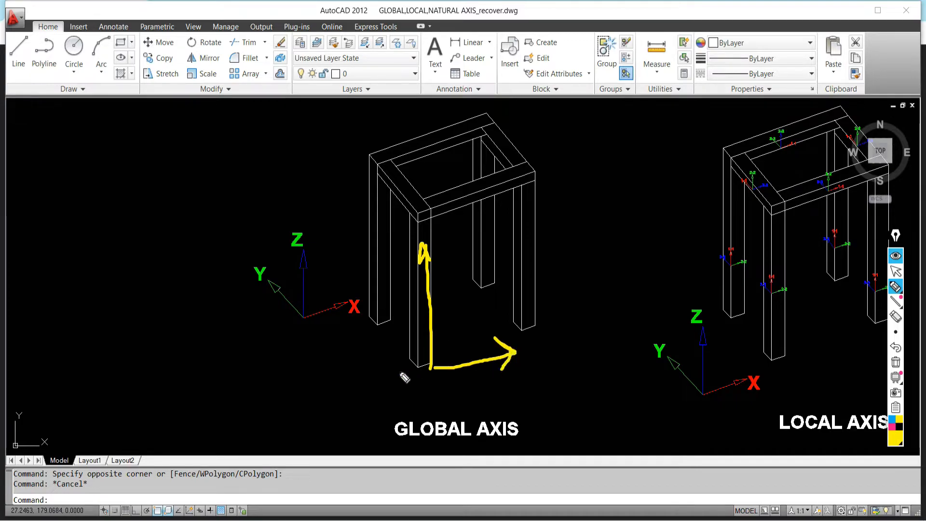
drag(431, 368, 390, 322)
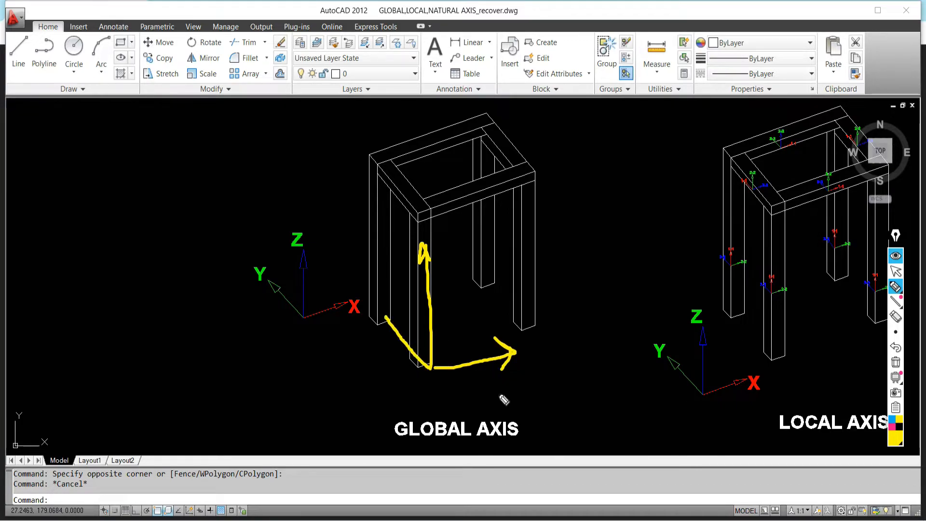
mouse_move(539, 342)
mouse_down()
mouse_move(532, 359)
mouse_move(551, 360)
mouse_up()
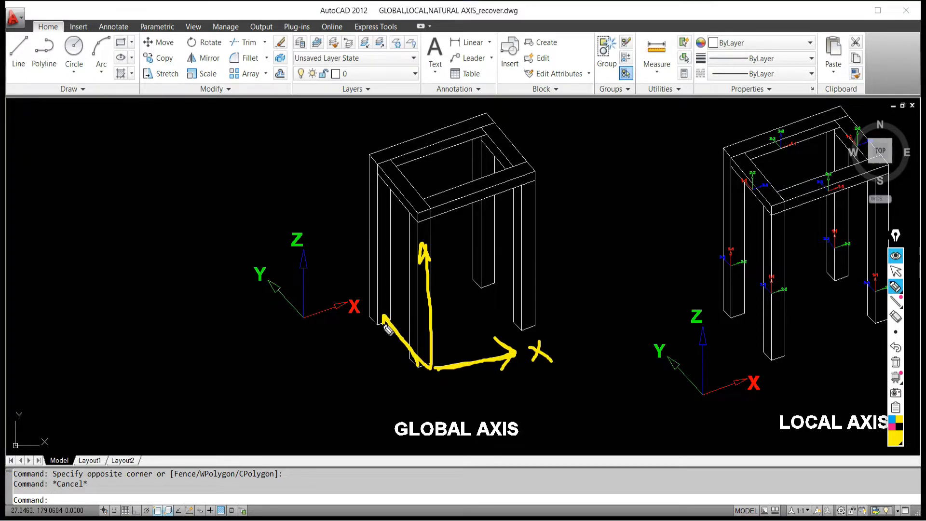
drag(355, 336, 354, 357)
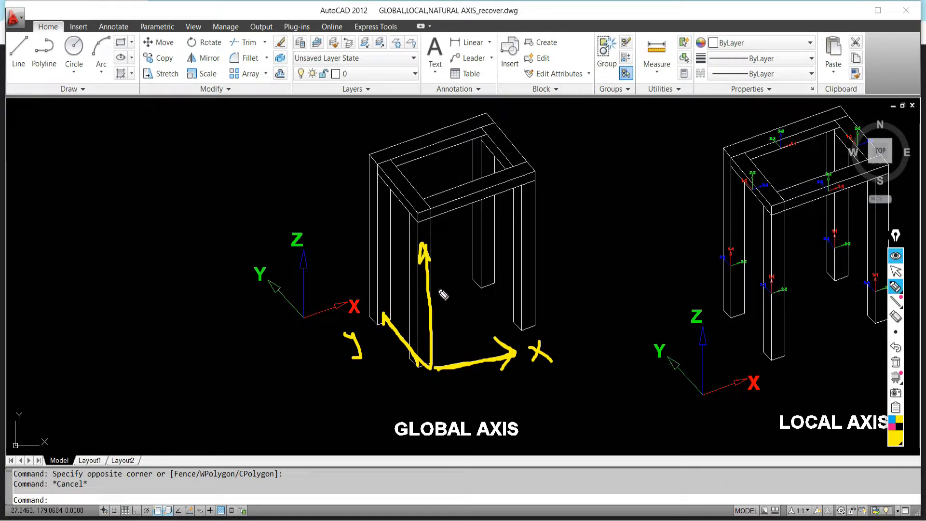
- Trace the x arrow, the two Y-direction beams and the front column, and circle the X and Z arrows of the axis symbol
click(428, 214)
drag(451, 368, 546, 346)
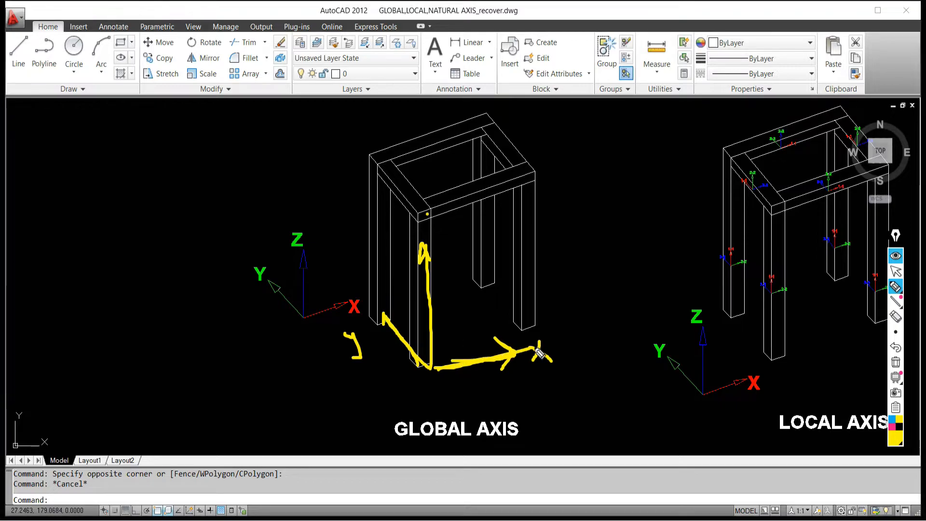
mouse_move(355, 285)
mouse_down()
mouse_move(331, 292)
mouse_move(293, 332)
mouse_move(379, 327)
mouse_move(377, 308)
mouse_up()
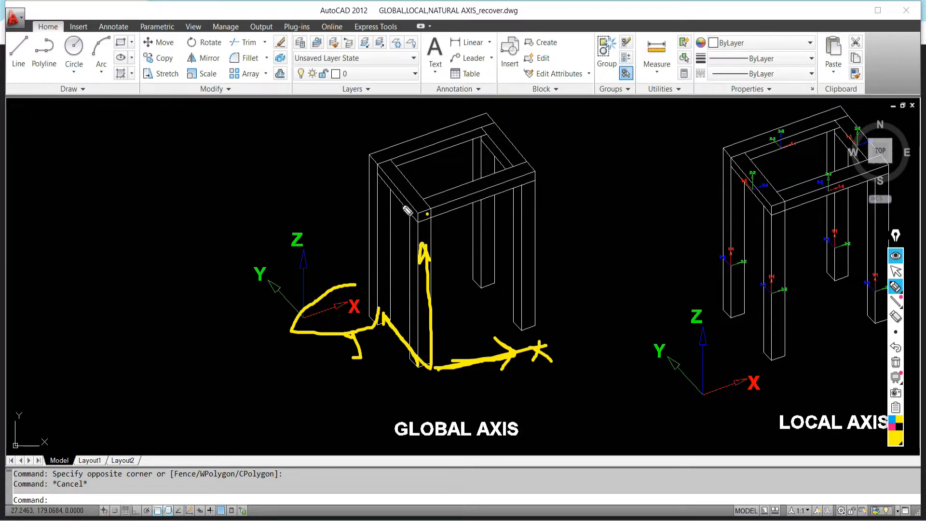
drag(413, 217, 364, 167)
drag(534, 177, 487, 133)
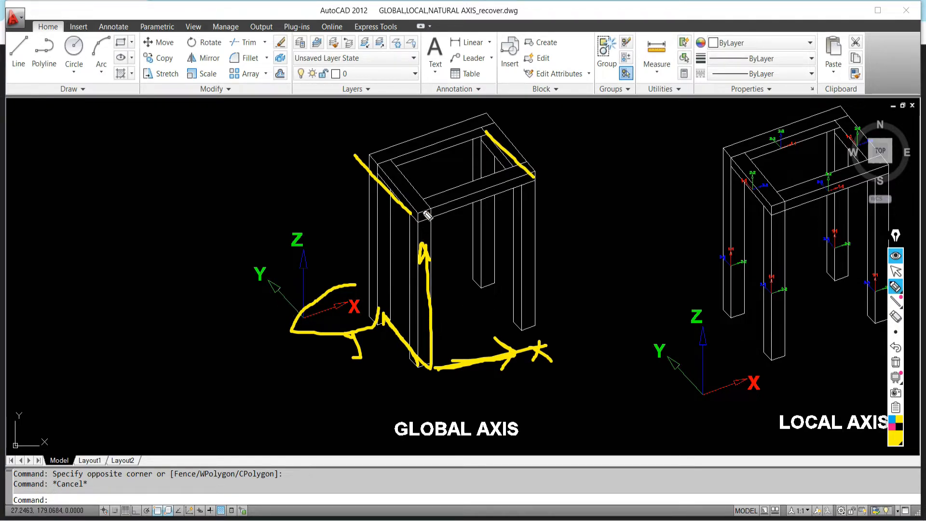
drag(426, 215, 435, 359)
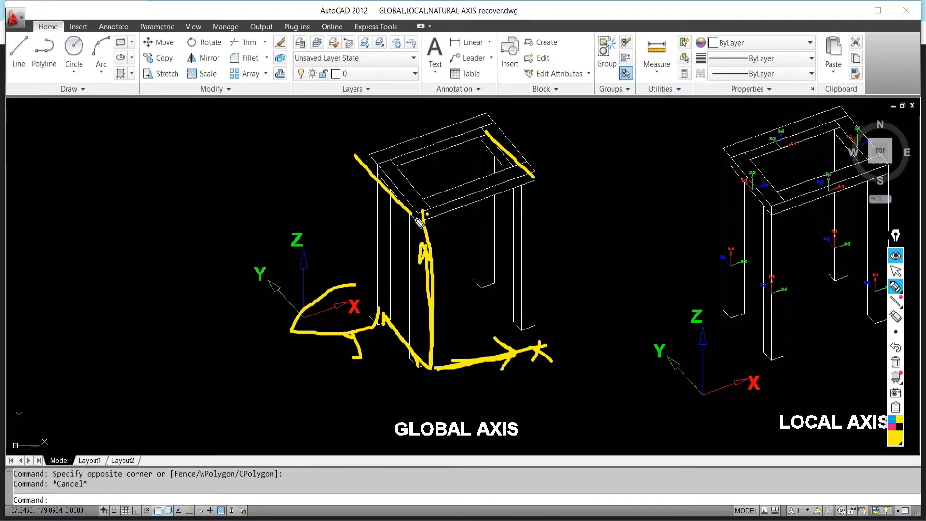
mouse_move(299, 217)
mouse_down()
mouse_move(281, 254)
mouse_move(334, 275)
mouse_move(316, 207)
mouse_up()
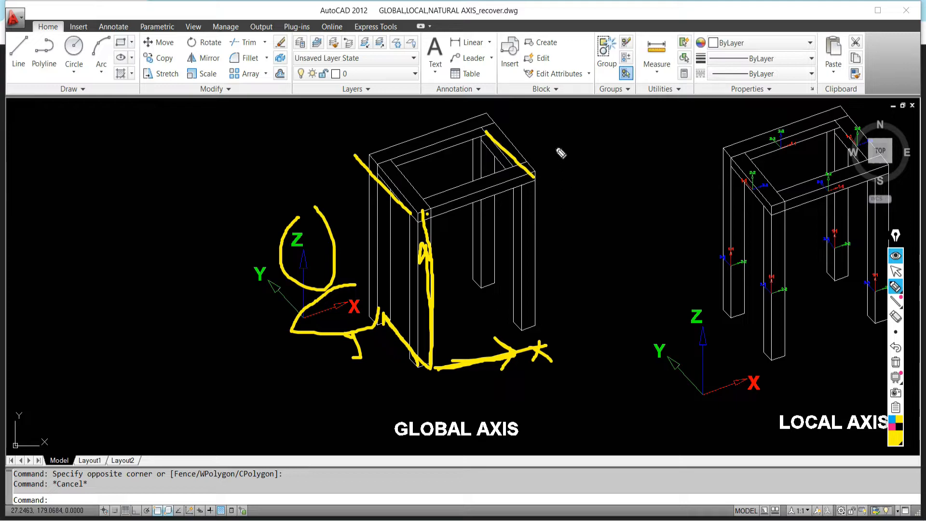
- Sketch a vertical member outline beside the frame, mark upward Z-direction arrows on it and the columns, and clear all annotations
mouse_move(555, 129)
mouse_down()
mouse_move(603, 171)
mouse_move(602, 302)
mouse_up()
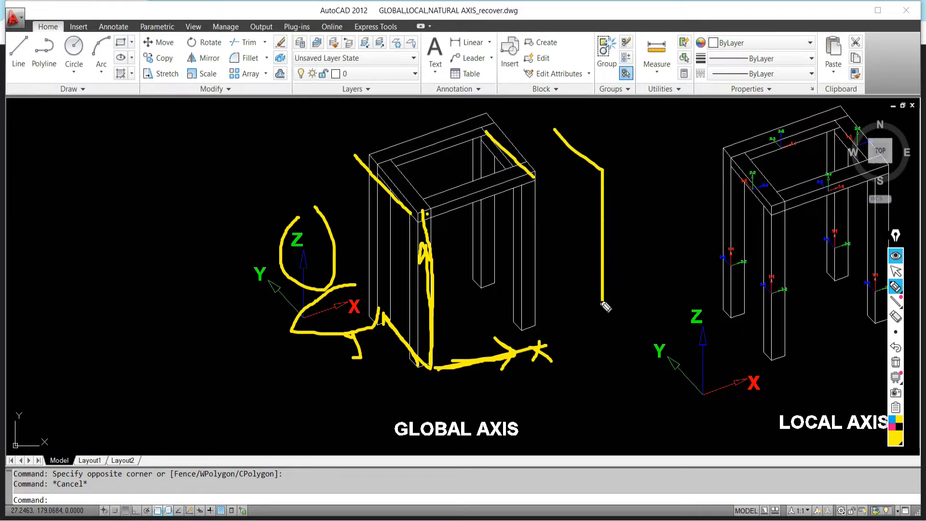
mouse_move(549, 119)
mouse_down()
mouse_move(560, 236)
mouse_move(566, 173)
mouse_move(577, 171)
mouse_up()
mouse_move(525, 310)
mouse_down()
mouse_move(527, 211)
mouse_move(545, 239)
mouse_up()
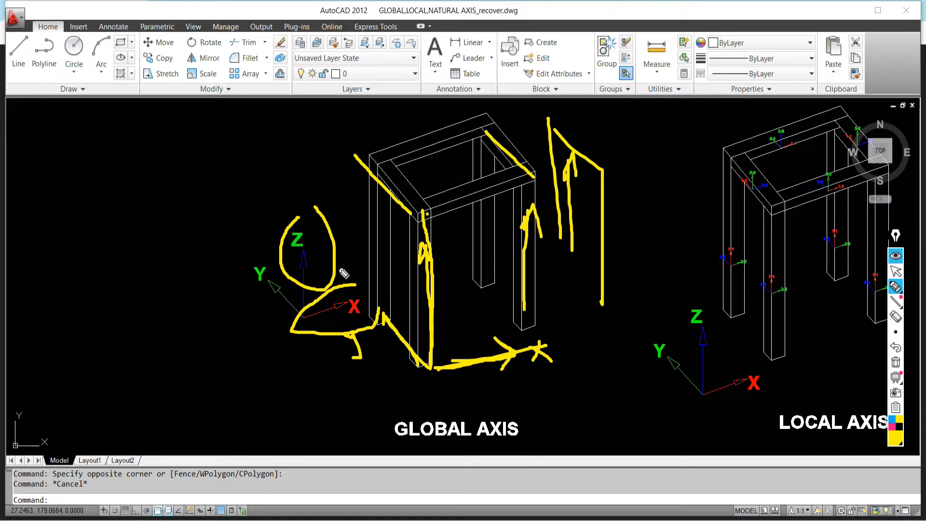
drag(484, 308, 488, 206)
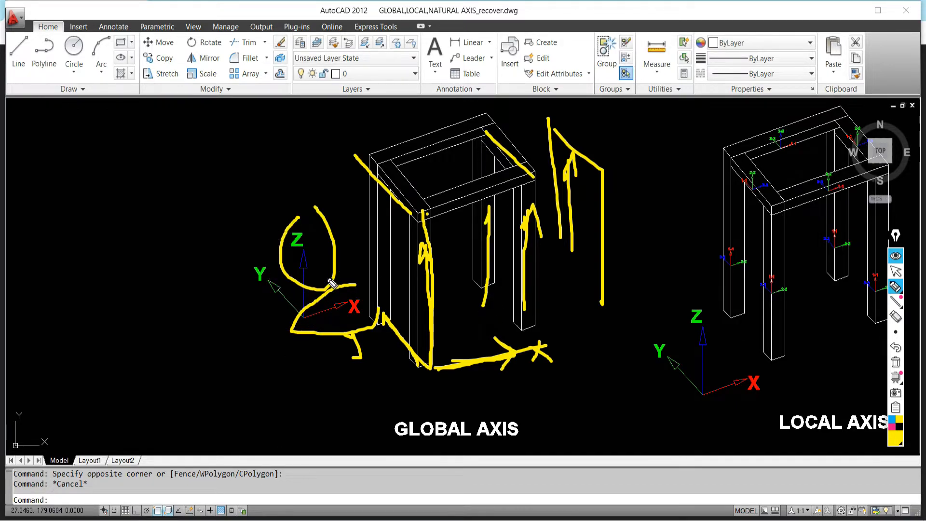
click(895, 362)
- Draw a large loop around the global axis symbol, erase it, and return to the normal pointer
mouse_move(212, 240)
mouse_down()
mouse_move(264, 209)
mouse_move(415, 350)
mouse_move(210, 278)
mouse_up()
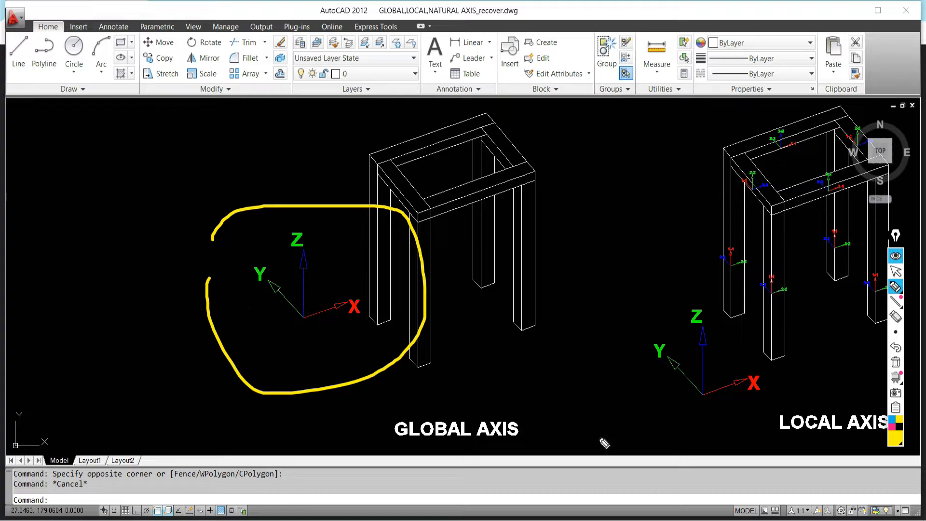
click(895, 365)
click(895, 271)
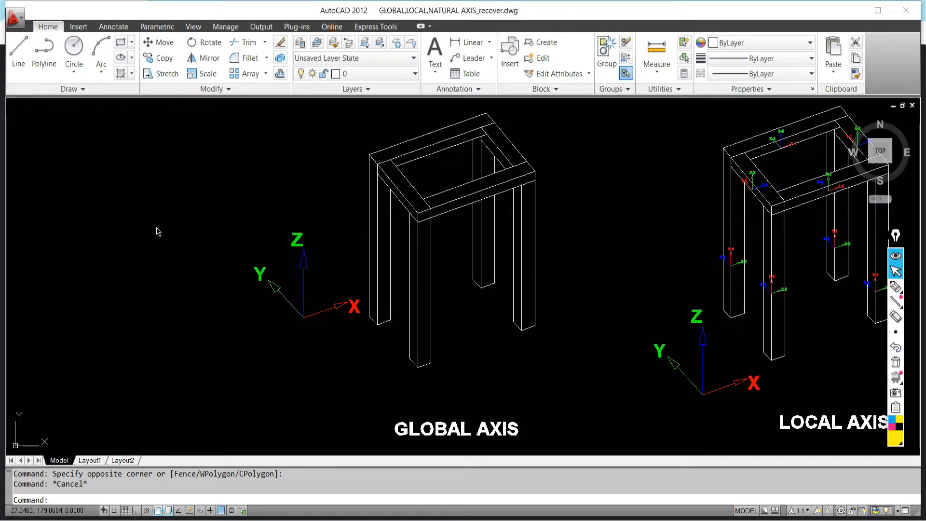
- Ring the global axis symbol repeatedly with the pen, sketch a beam on a column above it, and clear the annotations
click(895, 287)
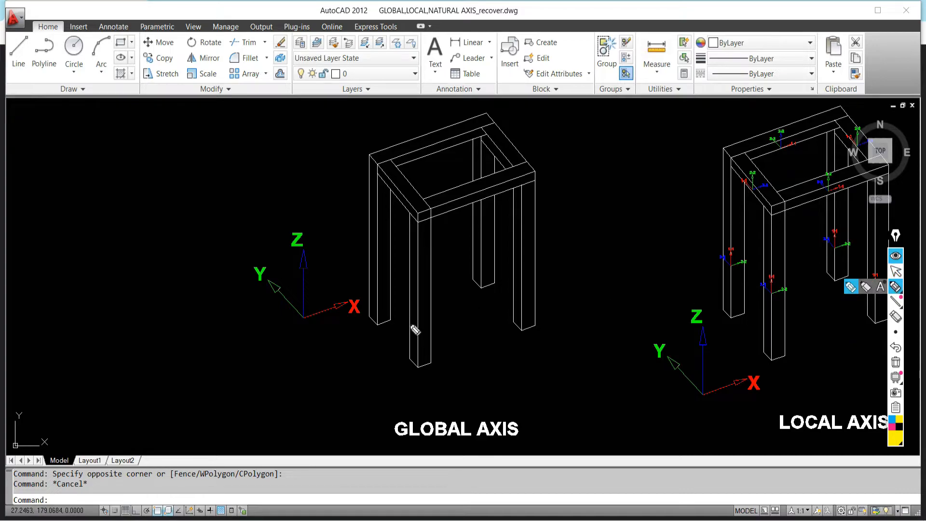
mouse_move(304, 225)
mouse_down()
mouse_move(244, 291)
mouse_move(318, 352)
mouse_move(382, 306)
mouse_move(281, 219)
mouse_move(208, 238)
mouse_move(265, 323)
mouse_move(340, 356)
mouse_move(401, 346)
mouse_up()
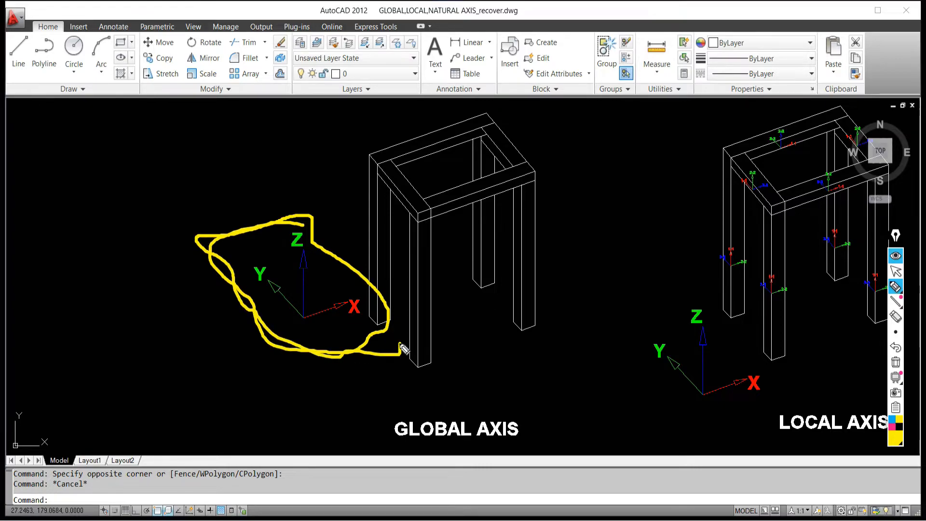
mouse_move(385, 308)
mouse_down()
mouse_move(384, 351)
mouse_move(314, 361)
mouse_move(267, 324)
mouse_move(219, 264)
mouse_move(245, 225)
mouse_move(298, 217)
mouse_up()
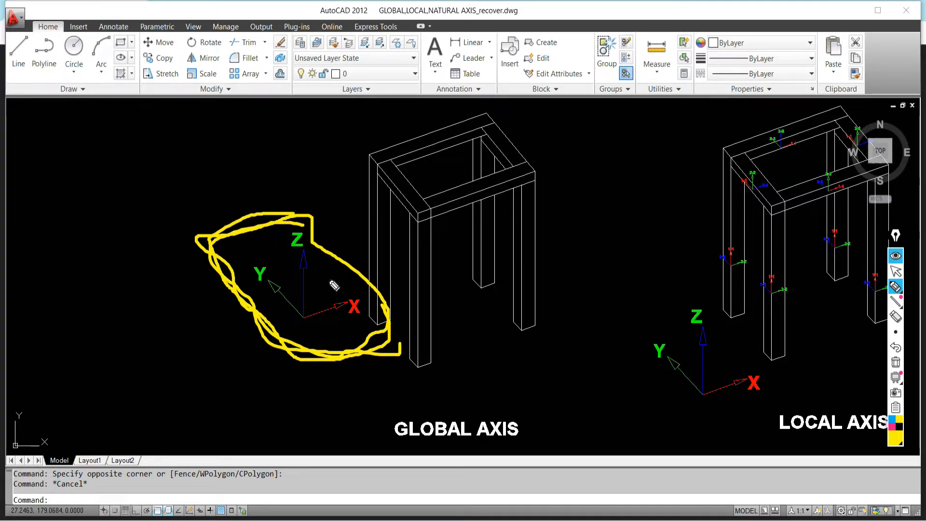
mouse_move(292, 112)
mouse_down()
mouse_move(252, 133)
mouse_move(275, 152)
mouse_up()
mouse_move(289, 112)
mouse_down()
mouse_move(362, 84)
mouse_move(328, 125)
mouse_move(279, 150)
mouse_move(277, 238)
mouse_up()
drag(253, 135, 254, 205)
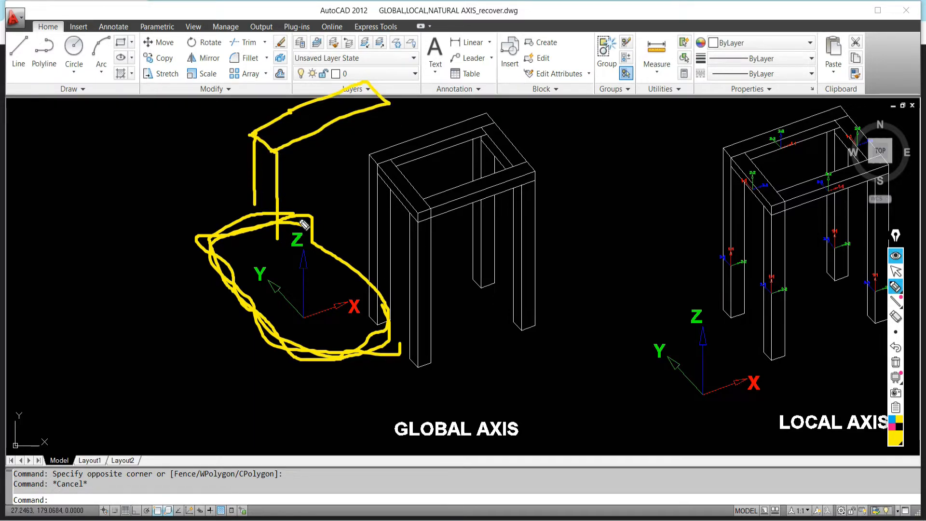
click(895, 361)
- Mark the axis symbol's origin, encircle the whole global axis frame, and draw an arrow along the symbol's Y axis
mouse_move(316, 304)
mouse_down()
mouse_move(284, 328)
mouse_move(325, 312)
mouse_move(321, 298)
mouse_up()
mouse_move(564, 115)
mouse_down()
mouse_move(532, 99)
mouse_move(362, 120)
mouse_move(322, 372)
mouse_move(509, 418)
mouse_move(568, 335)
mouse_up()
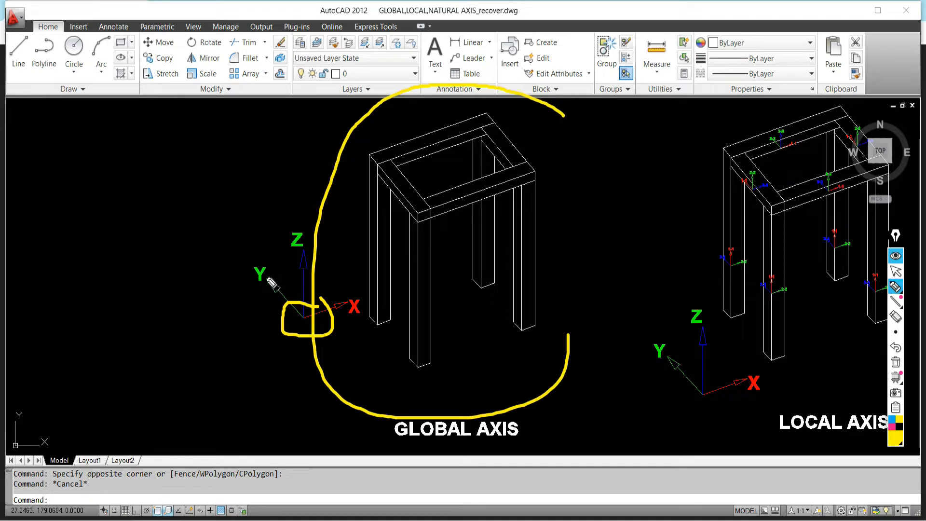
mouse_move(281, 278)
mouse_down()
mouse_move(269, 306)
mouse_move(288, 314)
mouse_up()
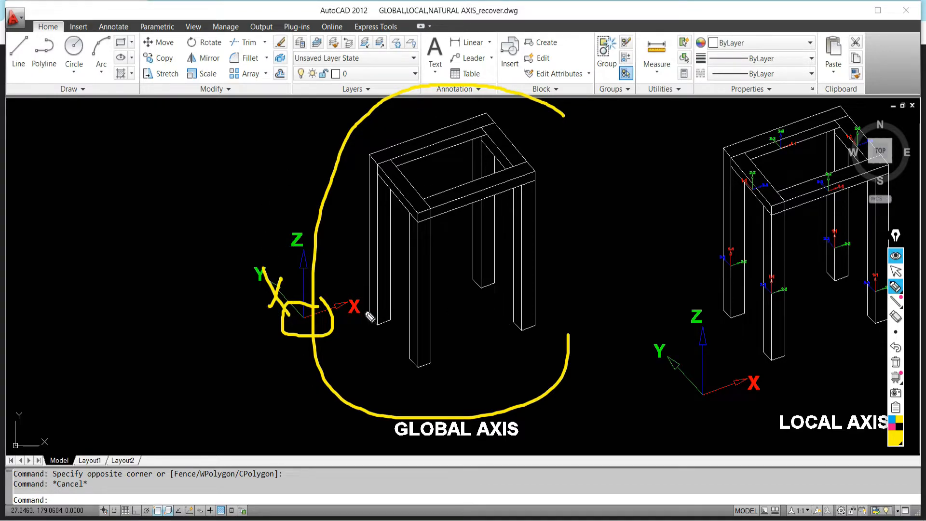
- Trace the front beam with an X-direction arrow, the front column and both Y-direction beams, and circle the Y label
mouse_move(429, 211)
mouse_down()
mouse_move(554, 173)
mouse_move(558, 161)
mouse_move(543, 191)
mouse_up()
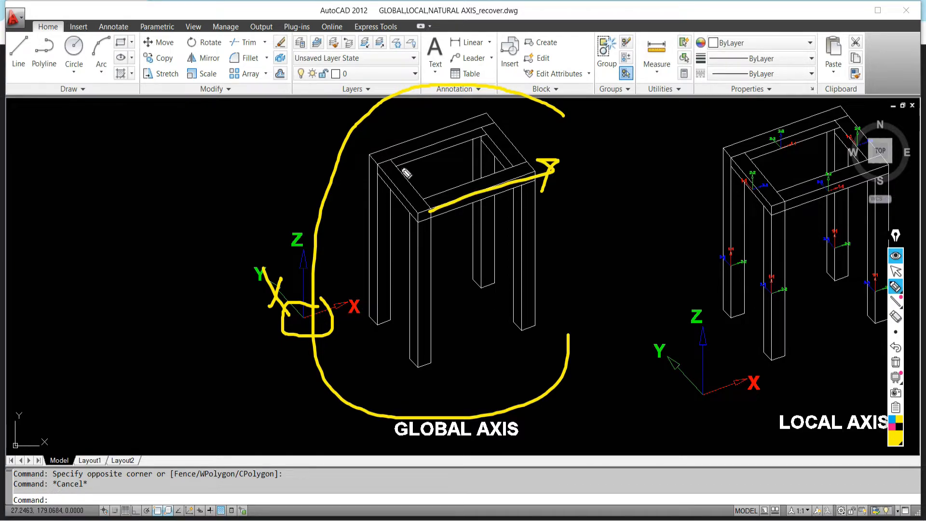
drag(425, 211, 426, 339)
drag(422, 207, 385, 159)
drag(518, 166, 485, 119)
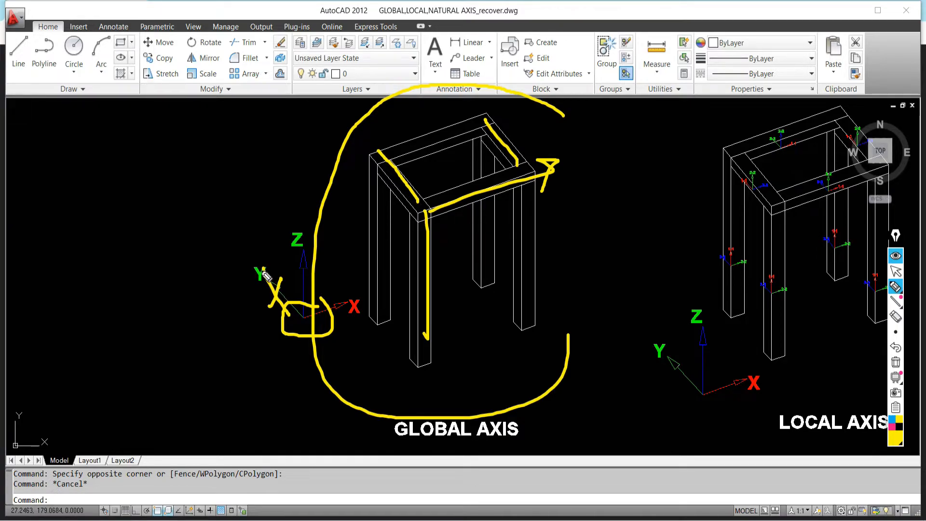
mouse_move(264, 253)
mouse_down()
mouse_move(274, 303)
mouse_move(278, 276)
mouse_up()
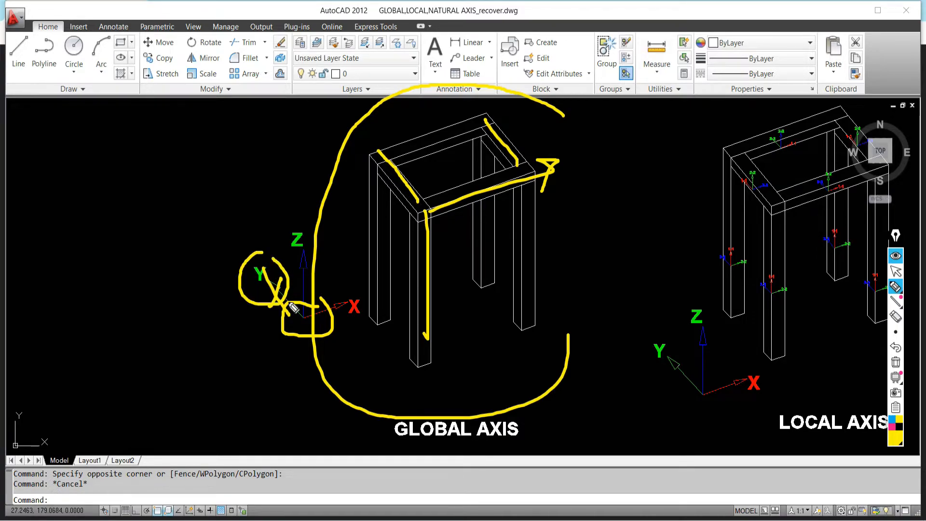
- Clear the annotations, draw a loop around the complete global axis frame, and erase it
click(895, 361)
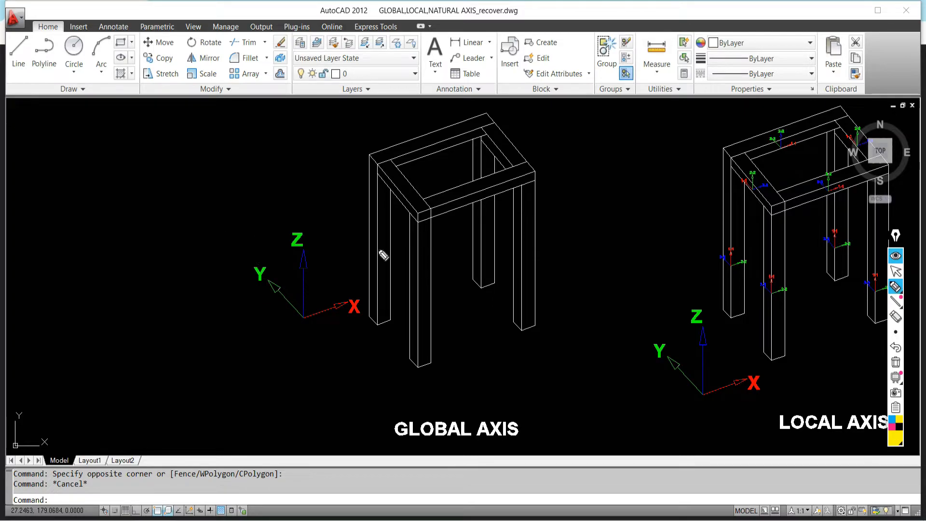
mouse_move(588, 141)
mouse_down()
mouse_move(561, 117)
mouse_move(437, 106)
mouse_move(356, 169)
mouse_move(341, 357)
mouse_move(491, 393)
mouse_move(625, 132)
mouse_move(625, 95)
mouse_up()
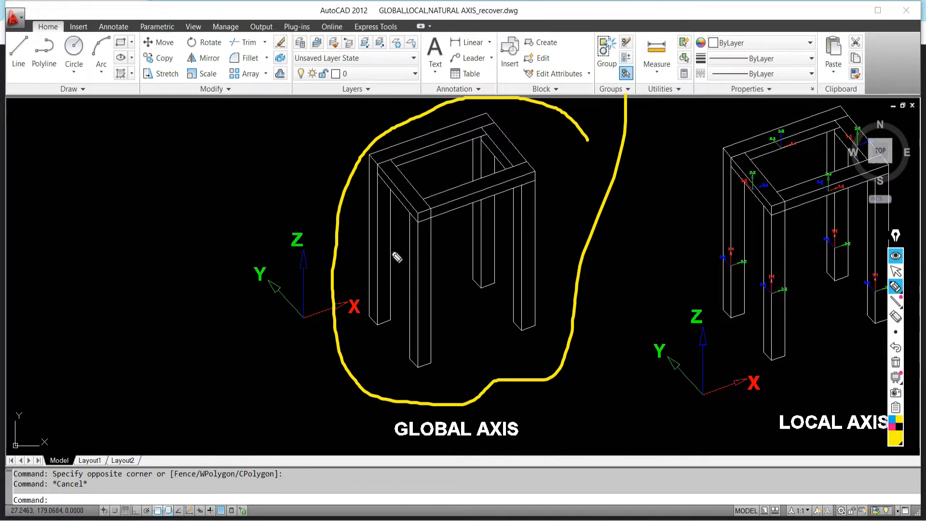
click(895, 362)
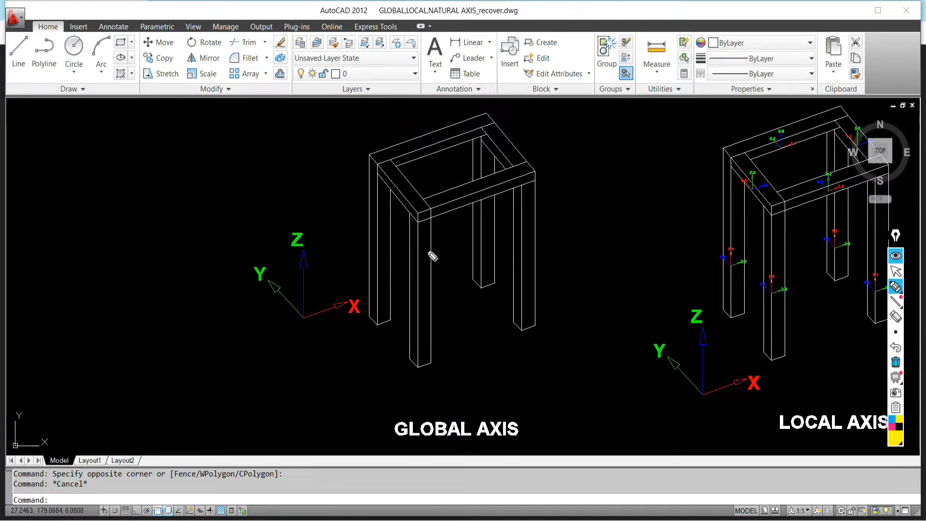
- Draw one pen tick mark on the front beam and another on the front column of the global axis frame, and leave pen mode
drag(467, 205, 494, 164)
drag(414, 282, 458, 244)
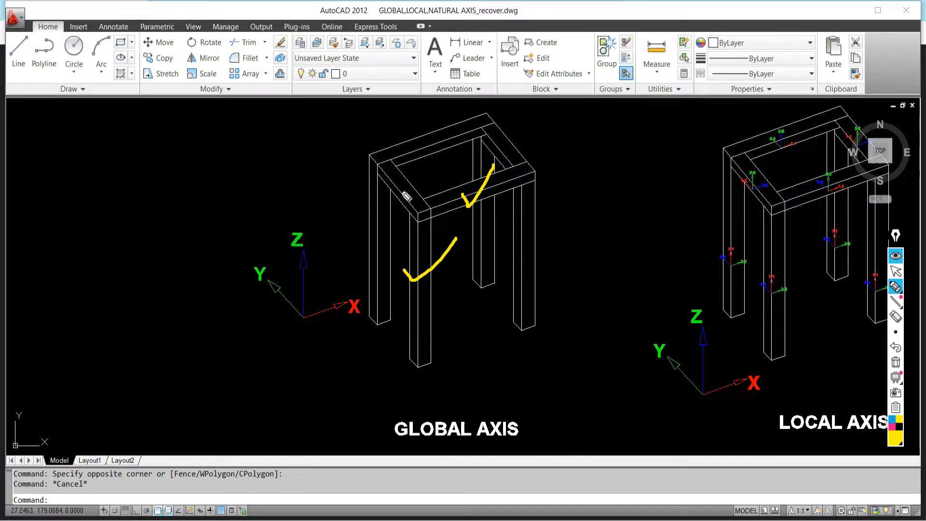
click(895, 271)
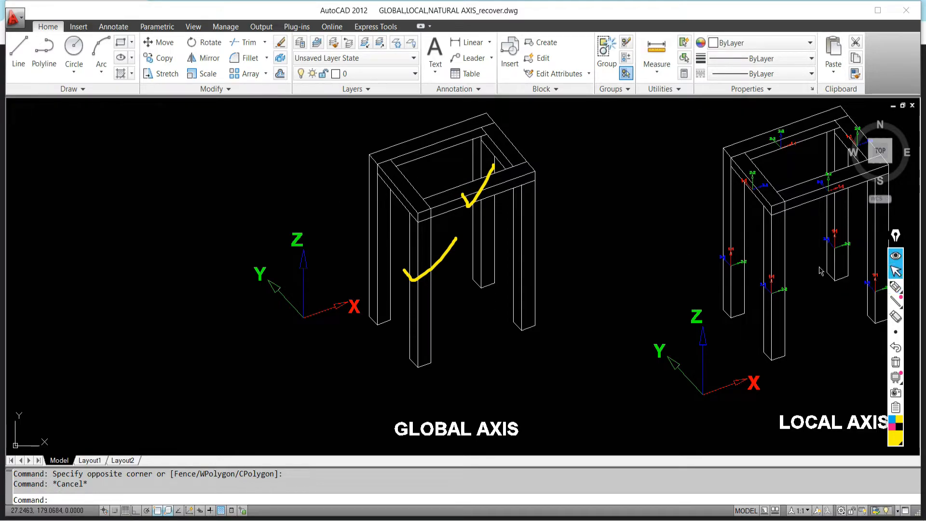
- Examine the separate beam model's 1-1, 2-2 and 3-3 local axes up close and along its full length
scroll(550, 241, down, 5)
scroll(624, 119, up, 10)
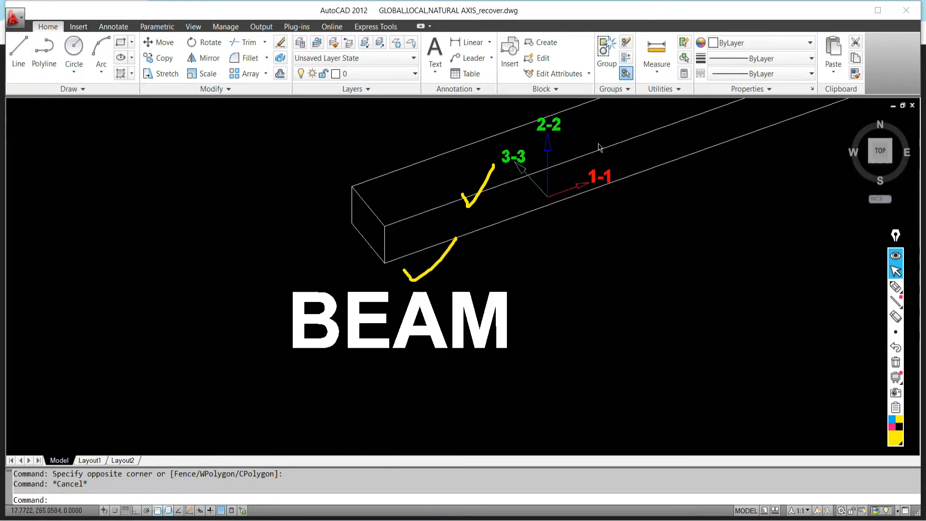
scroll(560, 243, down, 3)
scroll(420, 289, up, 6)
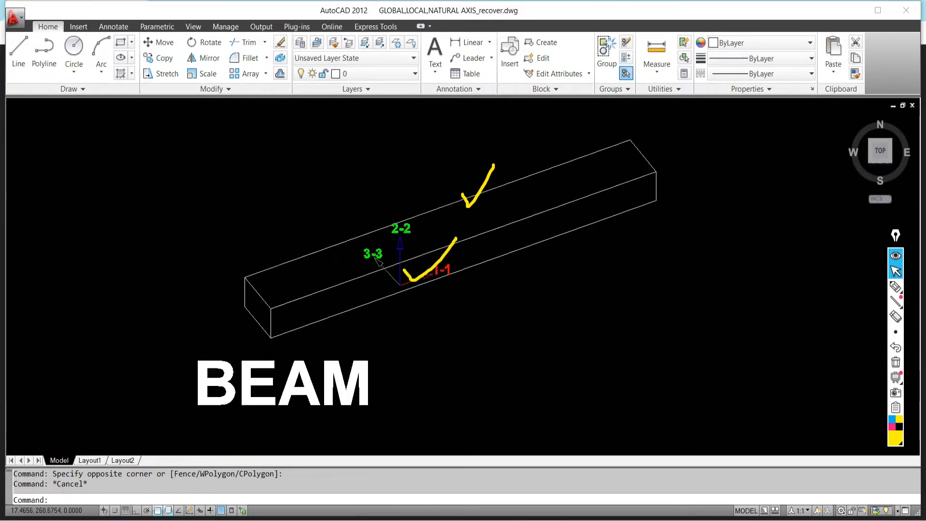
scroll(436, 294, down, 3)
scroll(491, 310, up, 1)
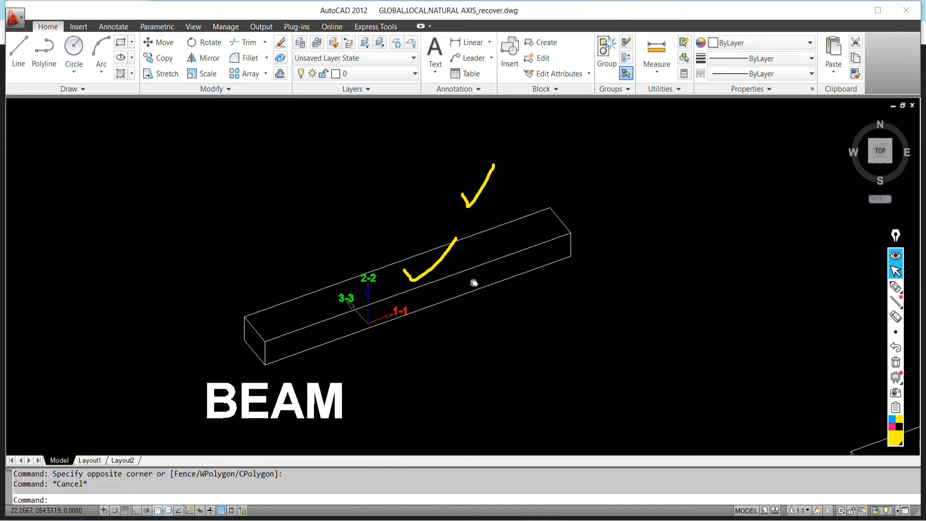
scroll(235, 329, up, 4)
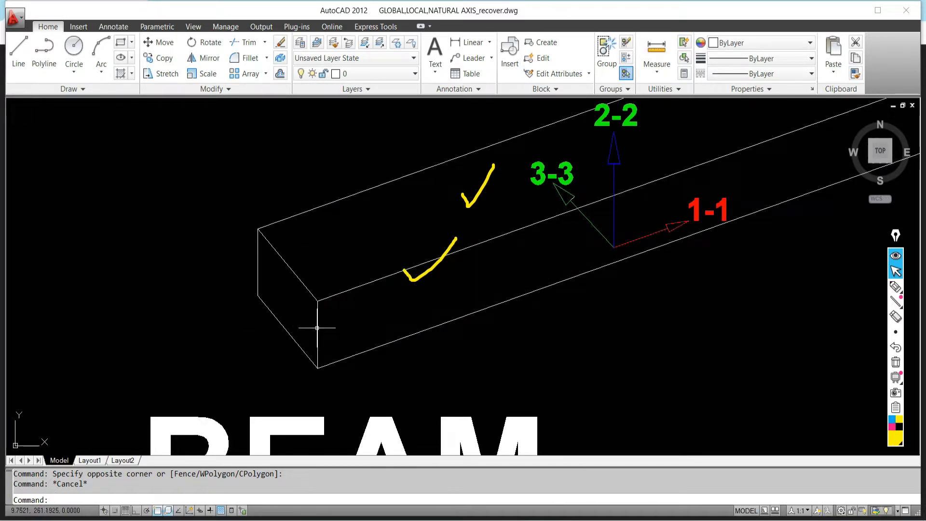
scroll(338, 343, down, 2)
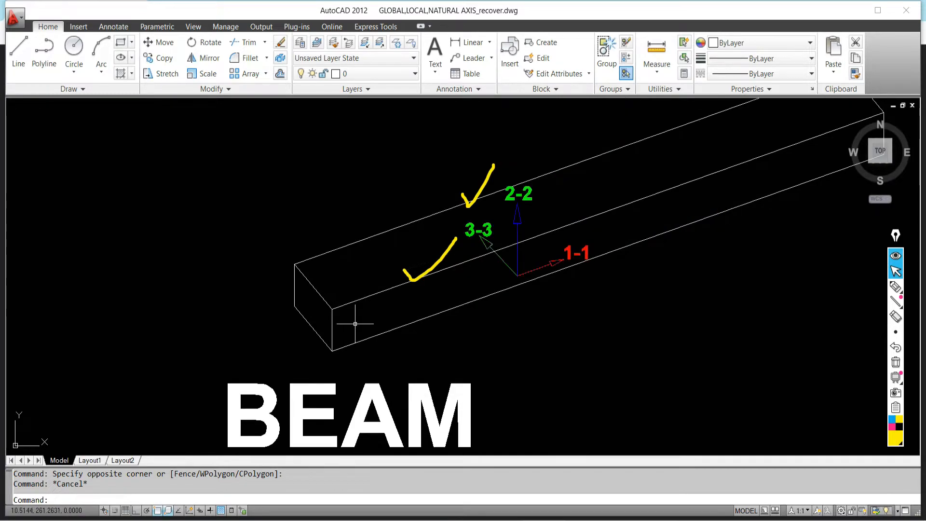
scroll(330, 353, up, 2)
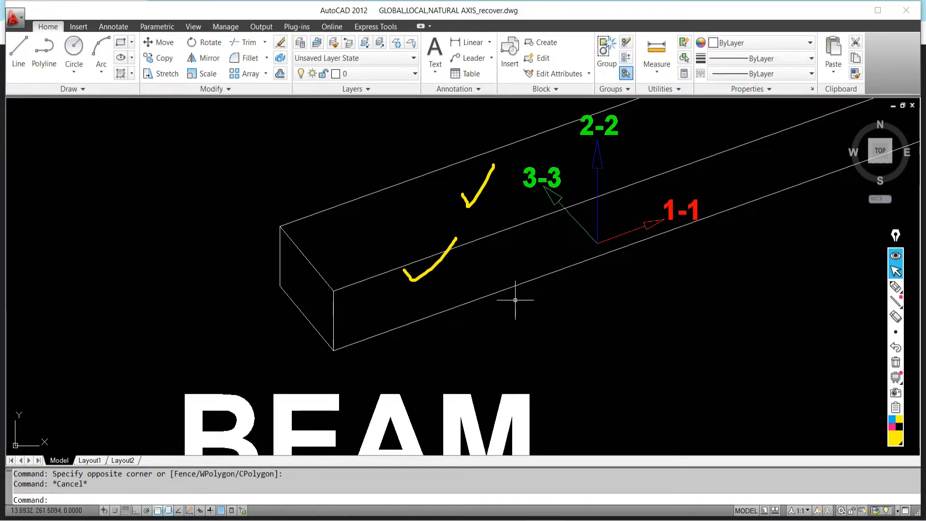
scroll(526, 247, down, 2)
middle_drag(605, 263, 523, 273)
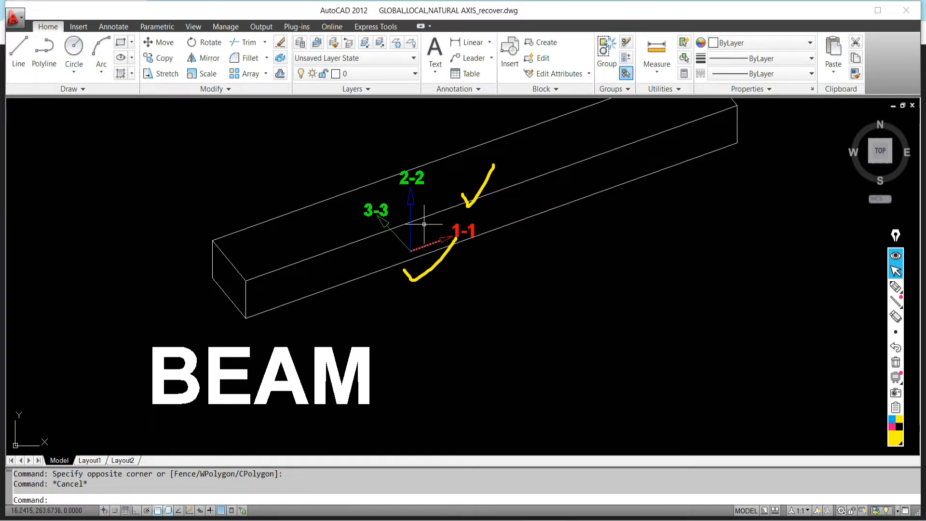
- Return to the local axis frame and examine its column axes beside the X, Y, Z symbol
scroll(389, 275, down, 10)
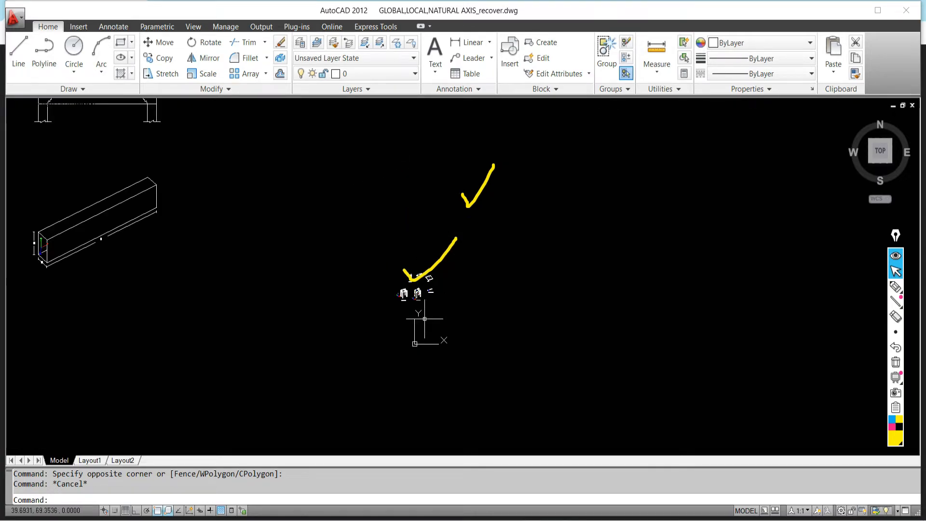
scroll(413, 268, up, 8)
scroll(423, 385, down, 5)
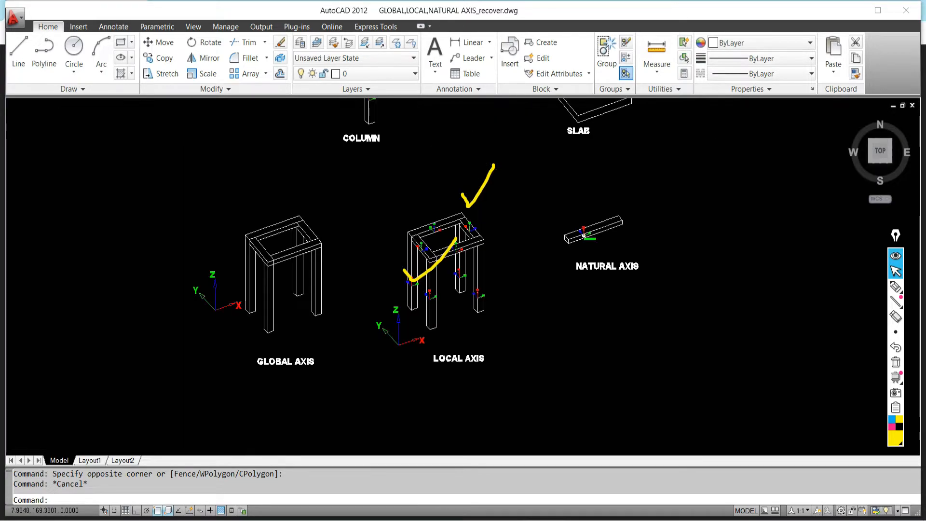
scroll(370, 337, up, 5)
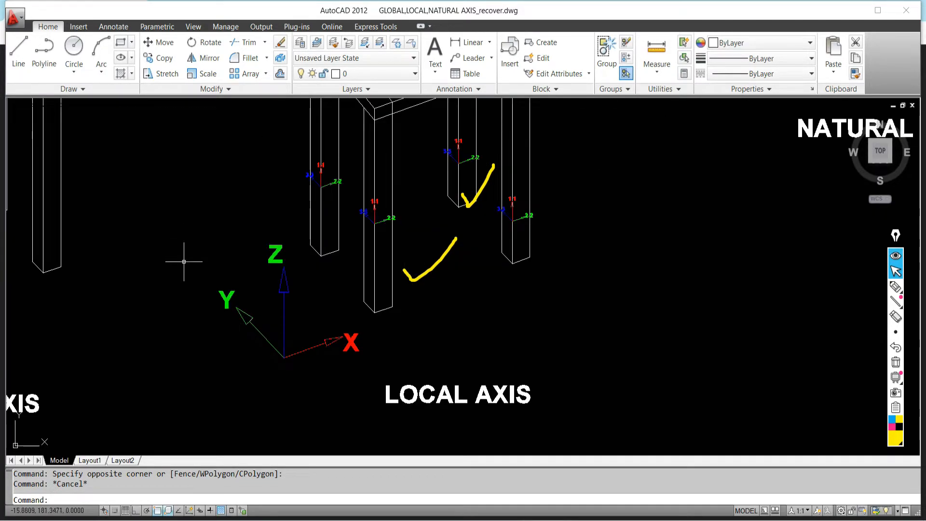
- Examine the local axes on the beams and columns of the LOCAL AXIS frame and compare them with the NATURAL AXIS member
scroll(361, 305, down, 3)
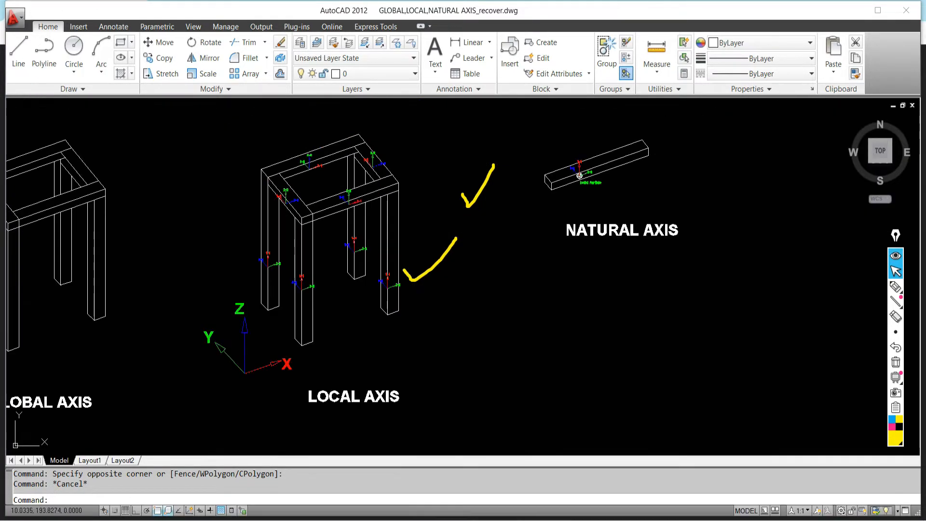
scroll(326, 202, up, 2)
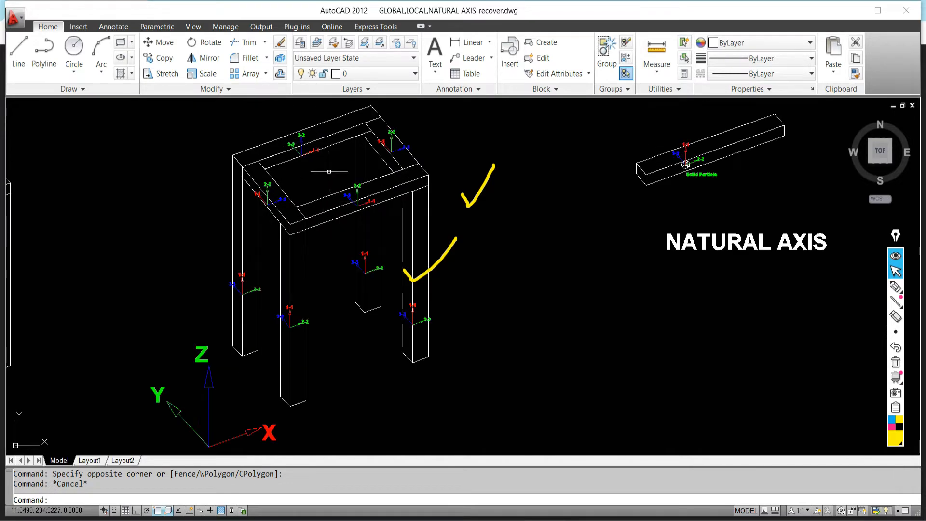
scroll(346, 189, up, 4)
scroll(374, 184, up, 1)
scroll(378, 201, down, 4)
scroll(273, 207, up, 1)
scroll(275, 206, down, 3)
scroll(271, 202, down, 2)
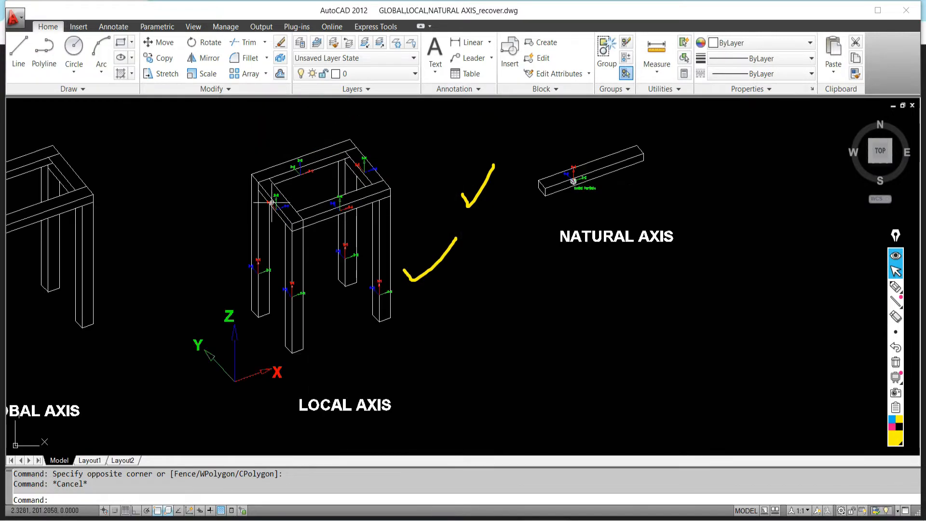
scroll(271, 202, up, 3)
scroll(368, 182, down, 2)
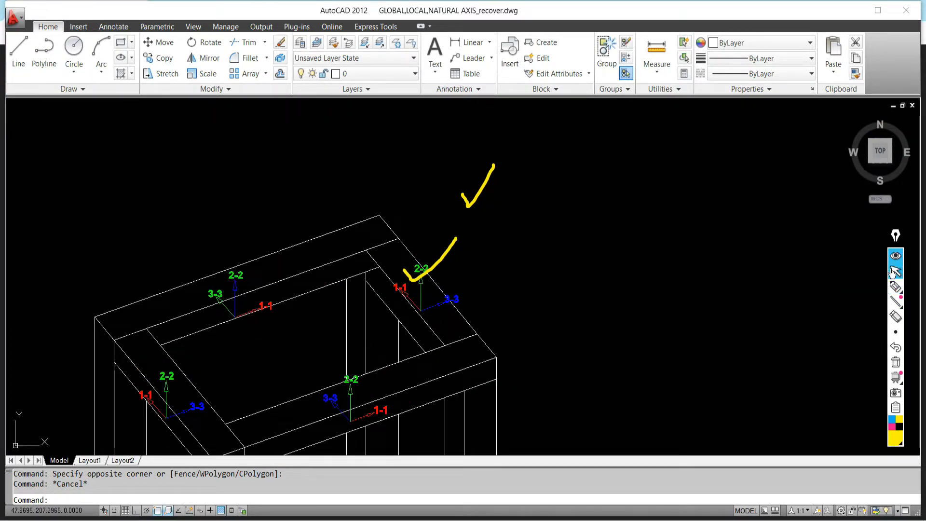
- Sketch an additional freehand bay beside the LOCAL AXIS frame, marking its span 5 and the overall length 10
scroll(263, 300, down, 8)
click(895, 288)
mouse_move(259, 386)
mouse_down()
mouse_move(266, 393)
mouse_move(312, 370)
mouse_move(320, 379)
mouse_move(267, 391)
mouse_up()
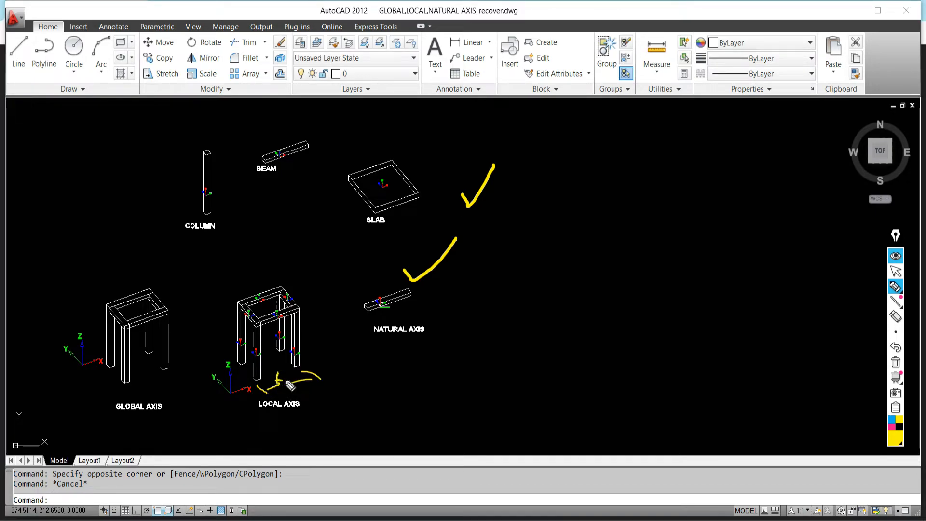
mouse_move(280, 288)
mouse_down()
mouse_move(326, 274)
mouse_move(349, 306)
mouse_move(296, 316)
mouse_move(351, 347)
mouse_up()
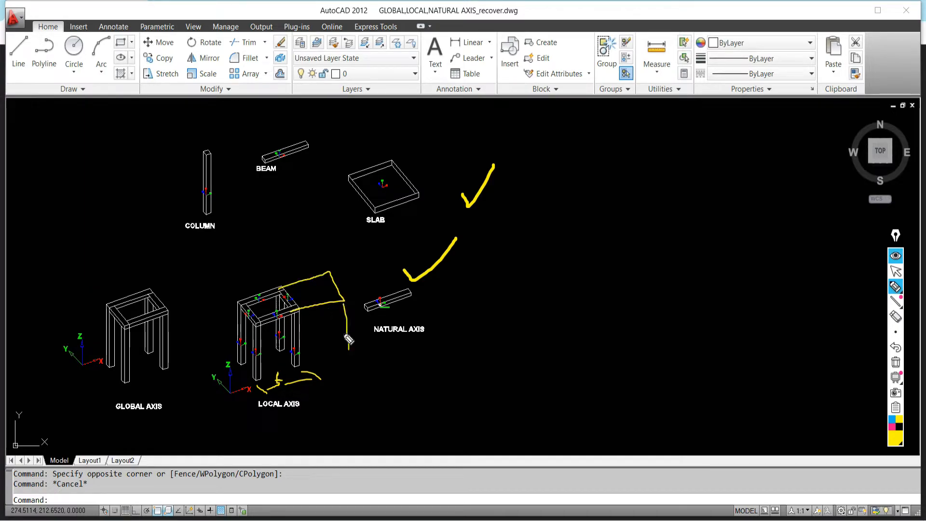
drag(330, 277, 332, 323)
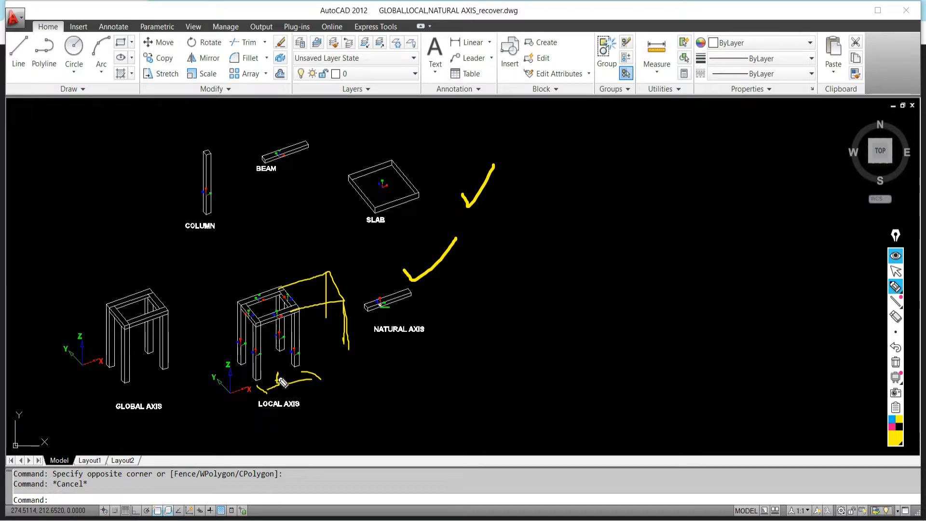
mouse_move(351, 357)
mouse_down()
mouse_move(351, 371)
mouse_move(302, 375)
mouse_move(321, 390)
mouse_up()
mouse_move(346, 356)
mouse_down()
mouse_move(368, 362)
mouse_move(322, 366)
mouse_move(318, 356)
mouse_move(336, 348)
mouse_up()
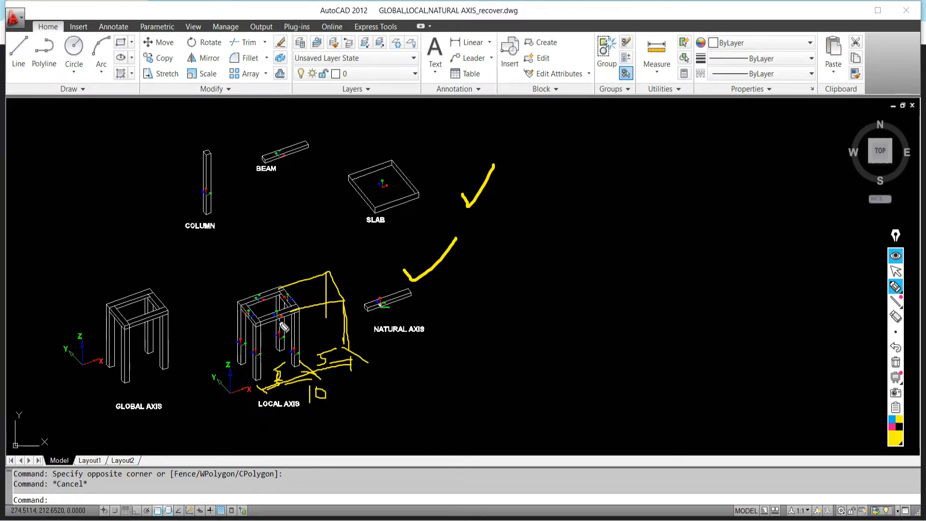
- Examine the 1-1, 2-2 and 3-3 local axes at the middle of the LOCAL AXIS frame's front beam
click(895, 271)
scroll(290, 304, up, 5)
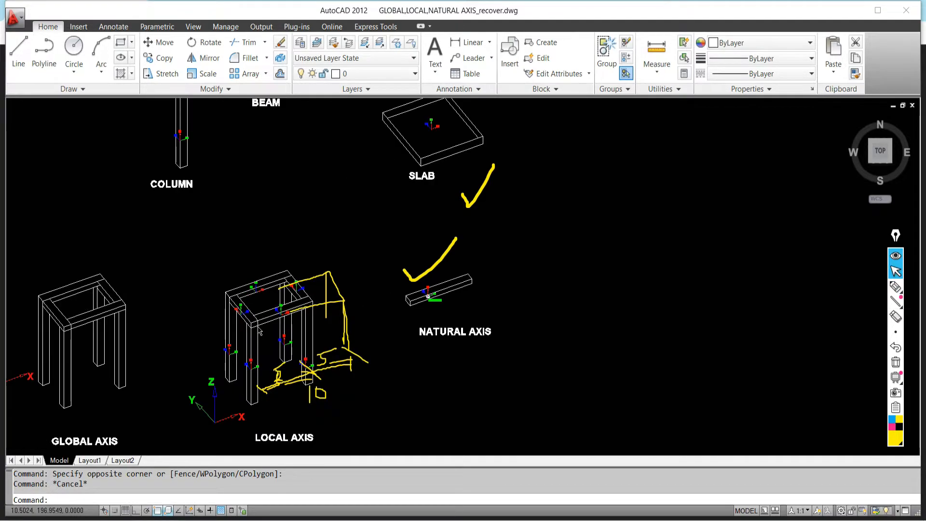
scroll(289, 303, up, 2)
scroll(292, 316, up, 1)
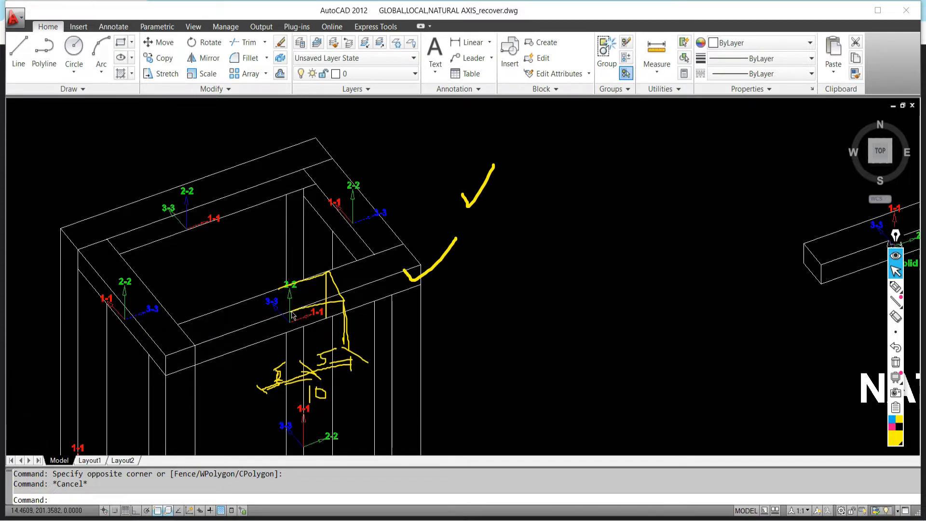
scroll(350, 279, down, 5)
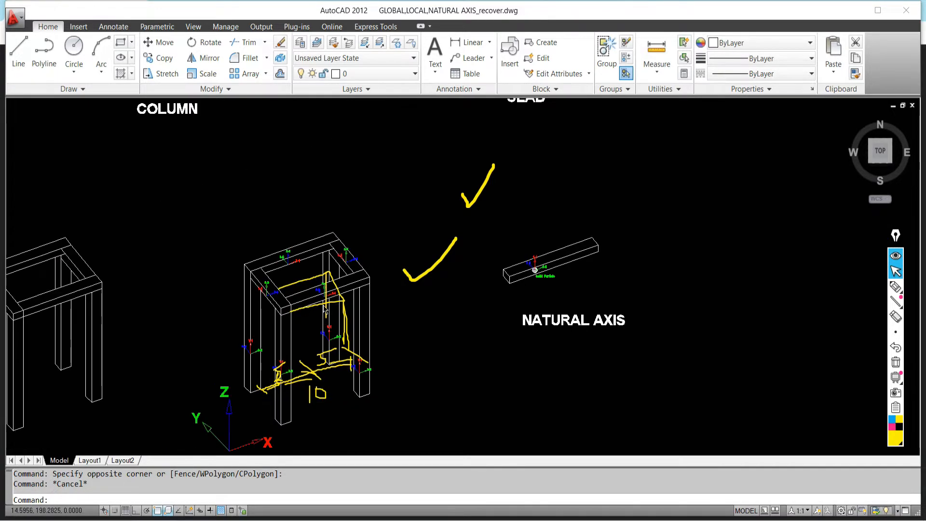
scroll(325, 313, down, 3)
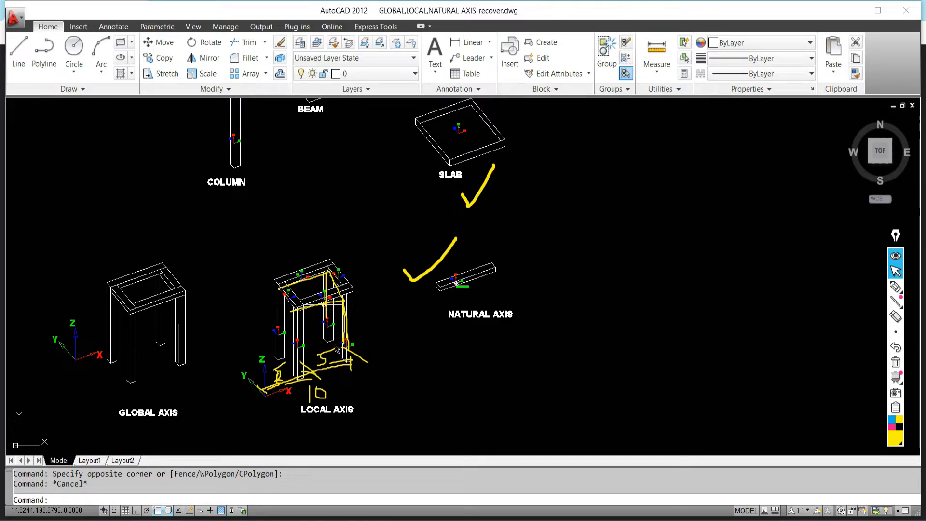
middle_drag(332, 347, 255, 373)
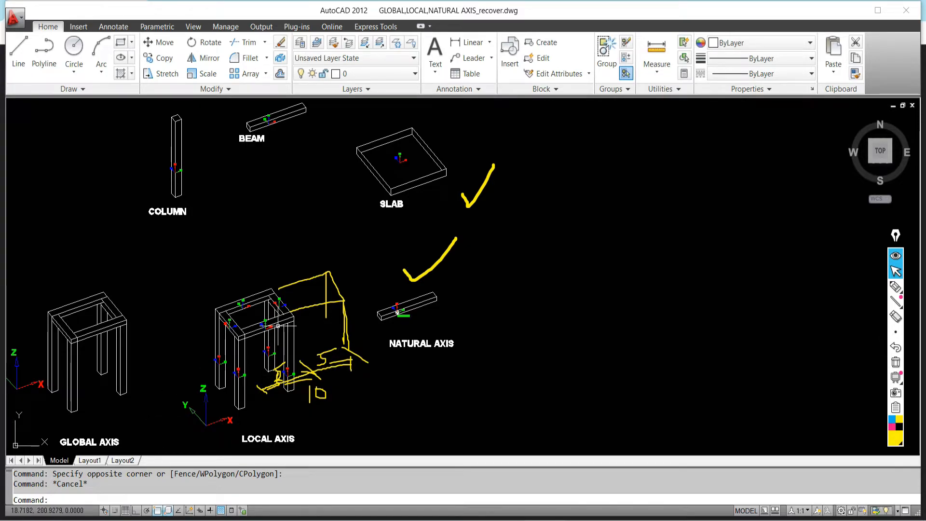
scroll(278, 325, up, 5)
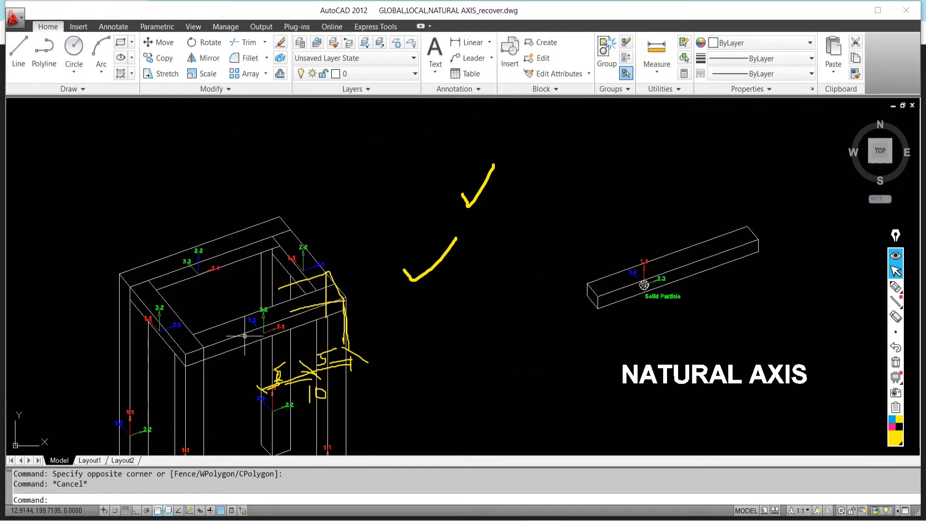
scroll(245, 336, up, 3)
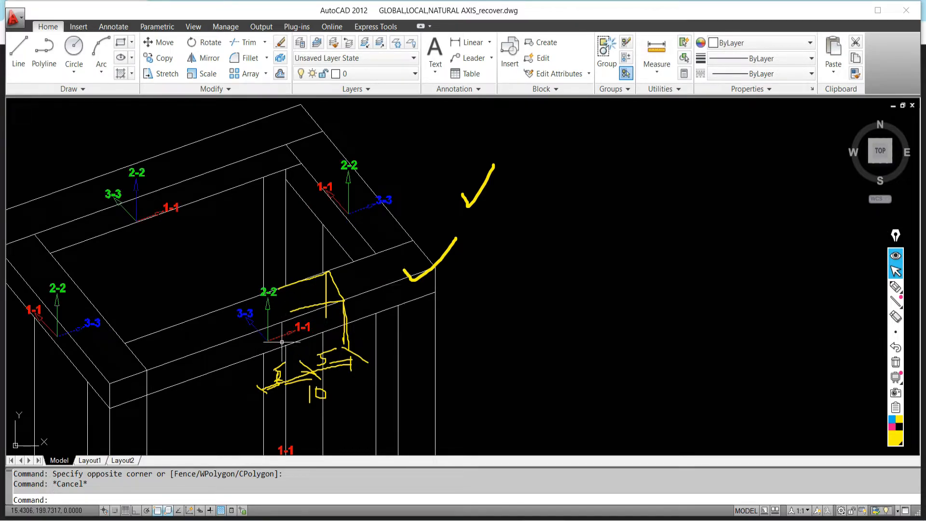
scroll(294, 336, down, 4)
scroll(294, 338, up, 2)
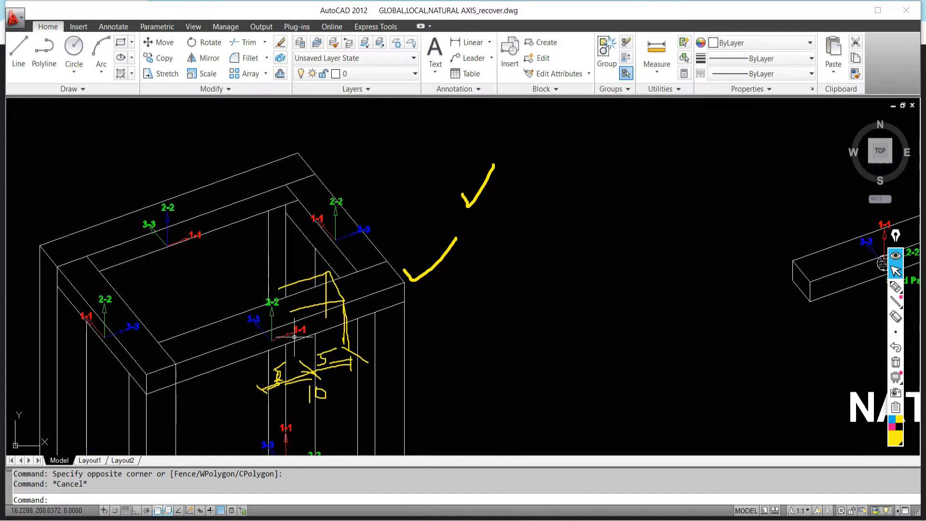
scroll(294, 337, down, 2)
scroll(270, 342, up, 5)
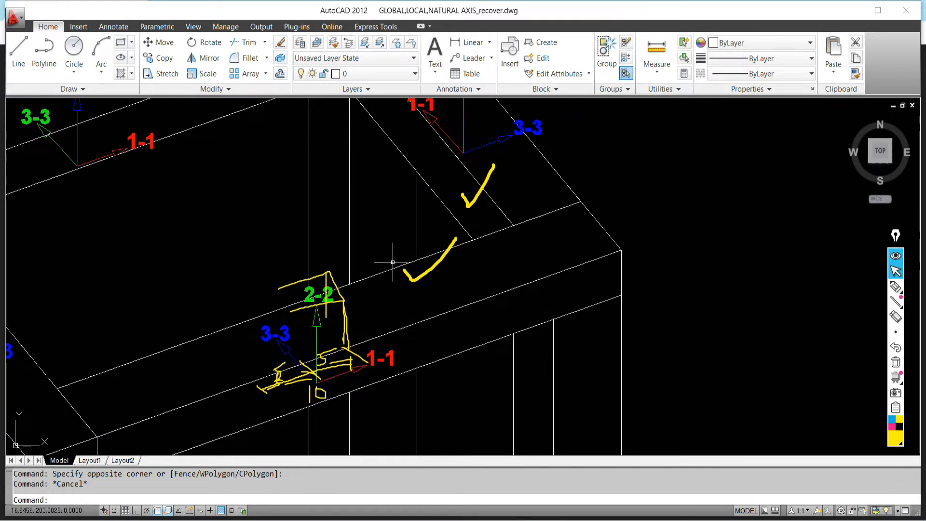
scroll(430, 289, down, 4)
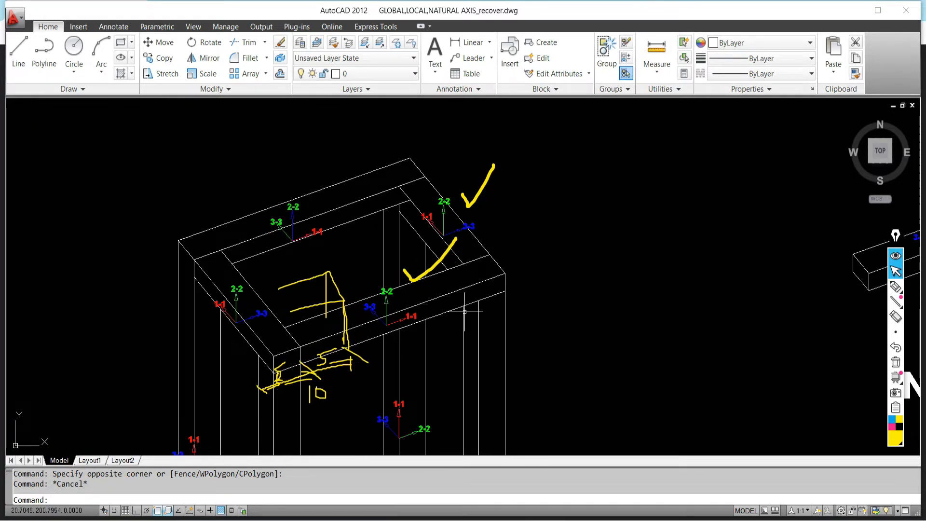
scroll(390, 338, up, 2)
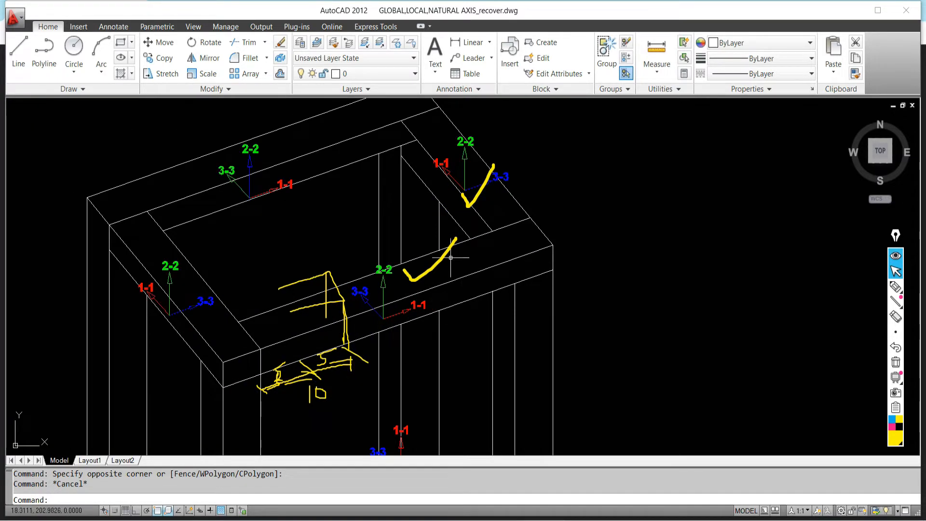
- Highlight the front beam's local axis symbol, release the selection and clear all yellow annotations
drag(329, 252, 460, 347)
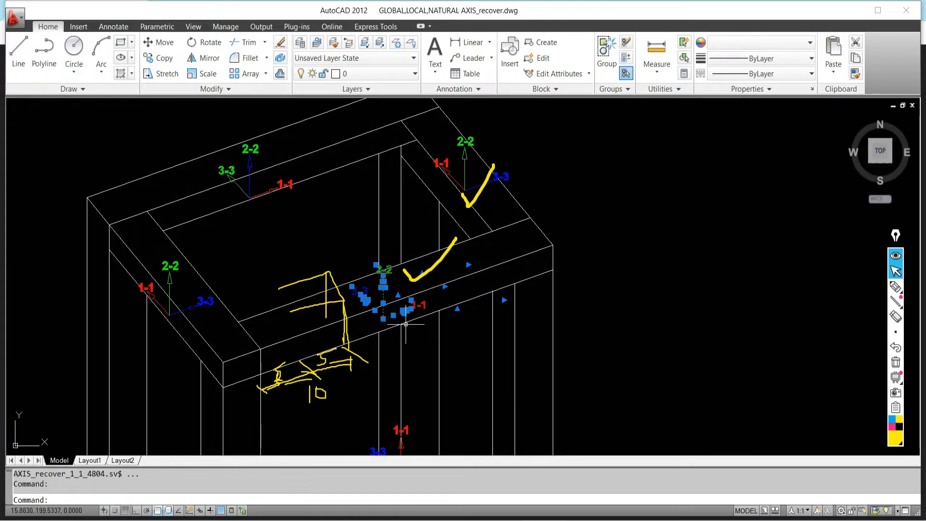
key(Escape)
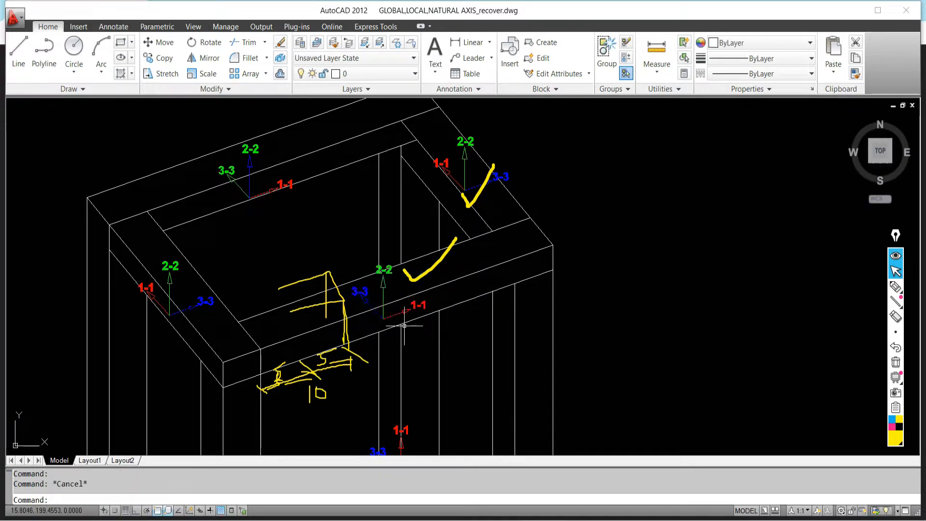
click(895, 362)
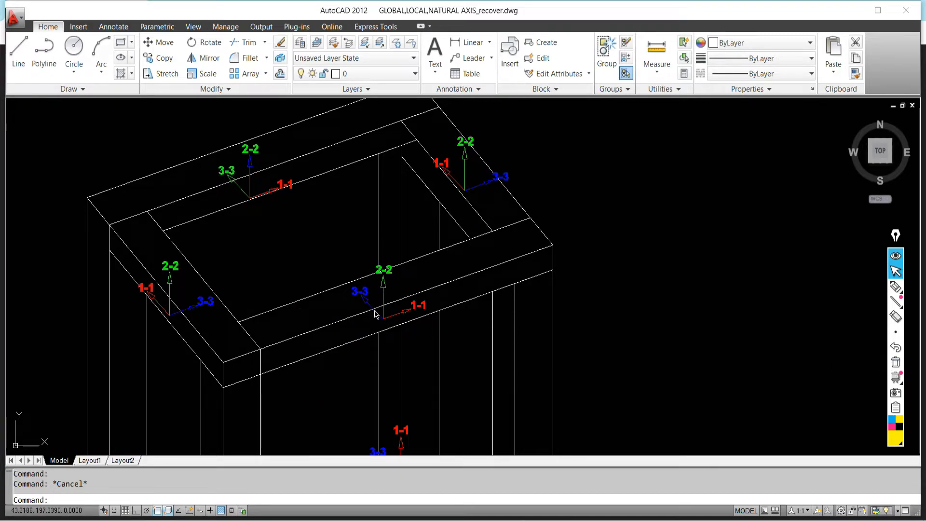
- Draw a yellow arrow along the front beam's 1-1 axis and circle its 1-1 and 2-2 labels, clearing the marks when finished
click(894, 287)
mouse_move(375, 318)
mouse_down()
mouse_move(484, 289)
mouse_move(461, 318)
mouse_up()
mouse_move(423, 288)
mouse_down()
mouse_move(443, 312)
mouse_move(430, 285)
mouse_up()
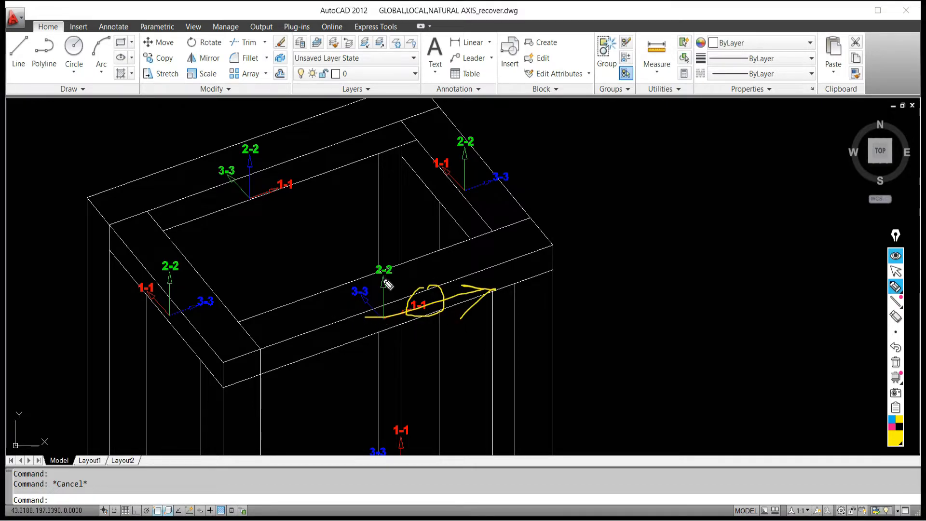
mouse_move(386, 262)
mouse_down()
mouse_move(366, 279)
mouse_move(406, 269)
mouse_up()
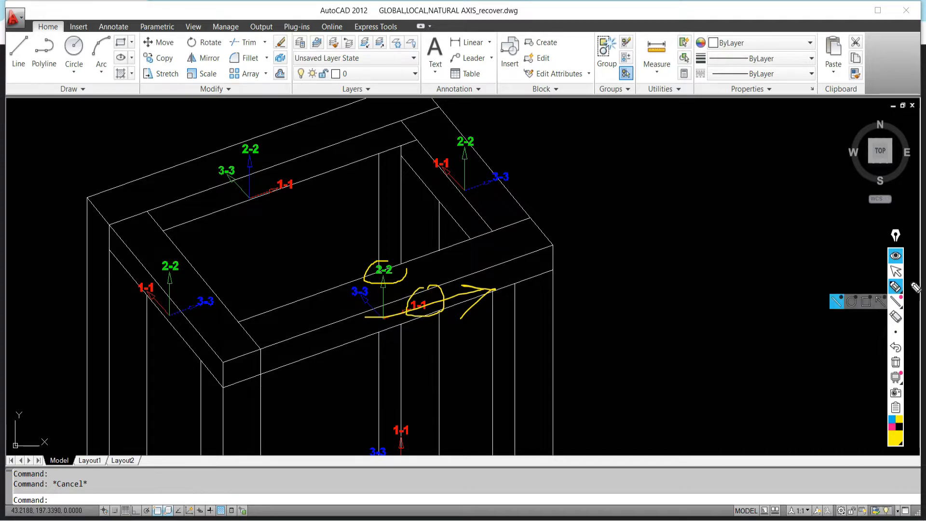
click(895, 271)
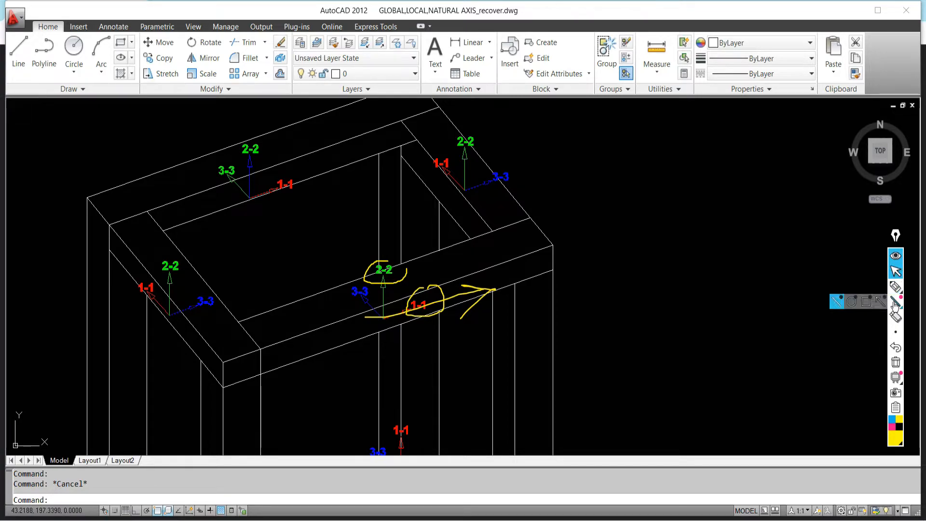
click(894, 363)
- Compare the local axis directions on the front beam with those on the columns of the LOCAL AXIS frame
scroll(410, 293, down, 2)
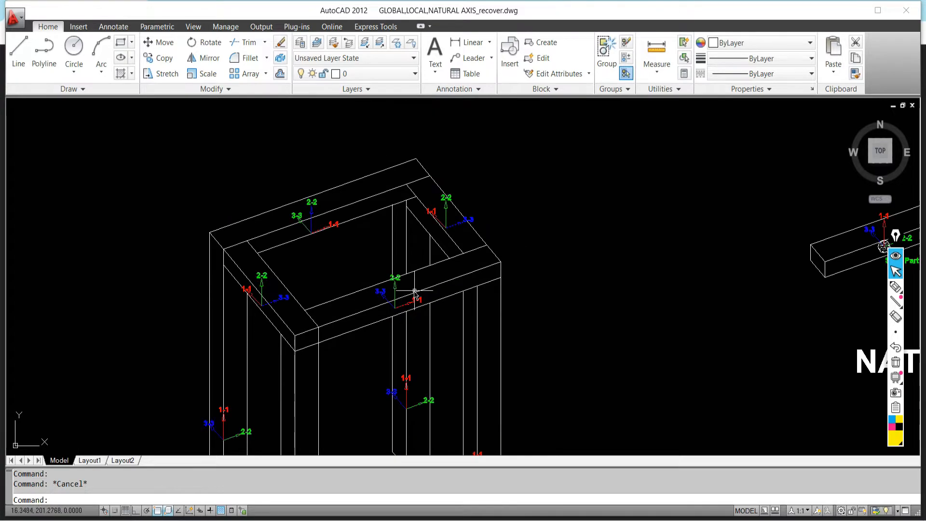
scroll(404, 318, up, 5)
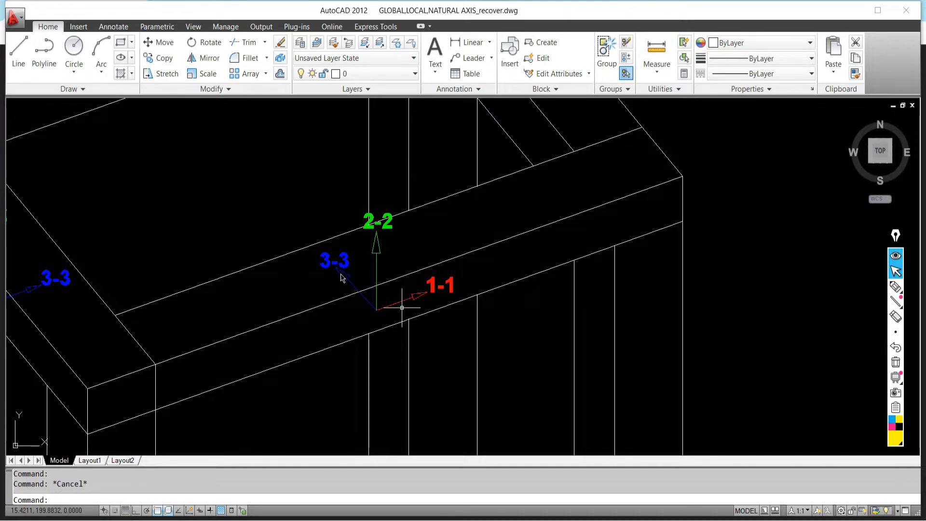
scroll(404, 296, down, 2)
scroll(405, 297, down, 4)
scroll(393, 299, up, 6)
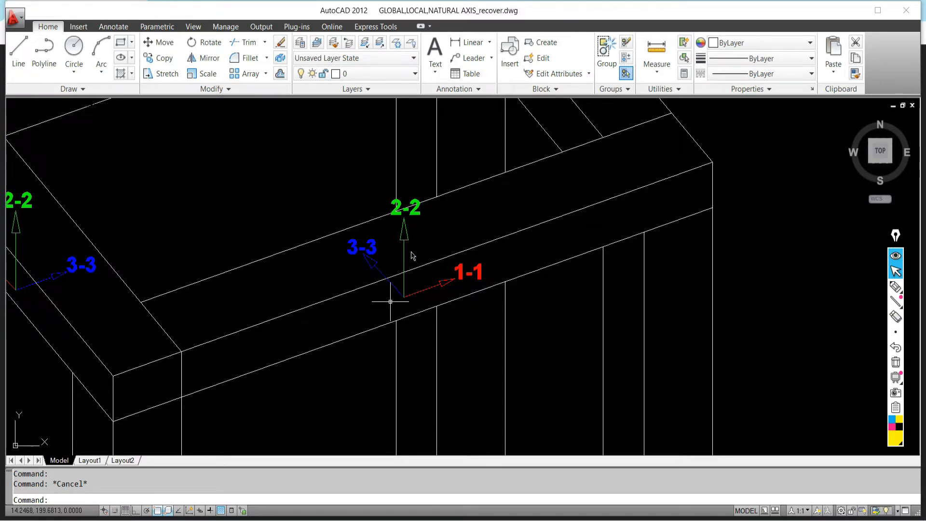
scroll(390, 301, down, 3)
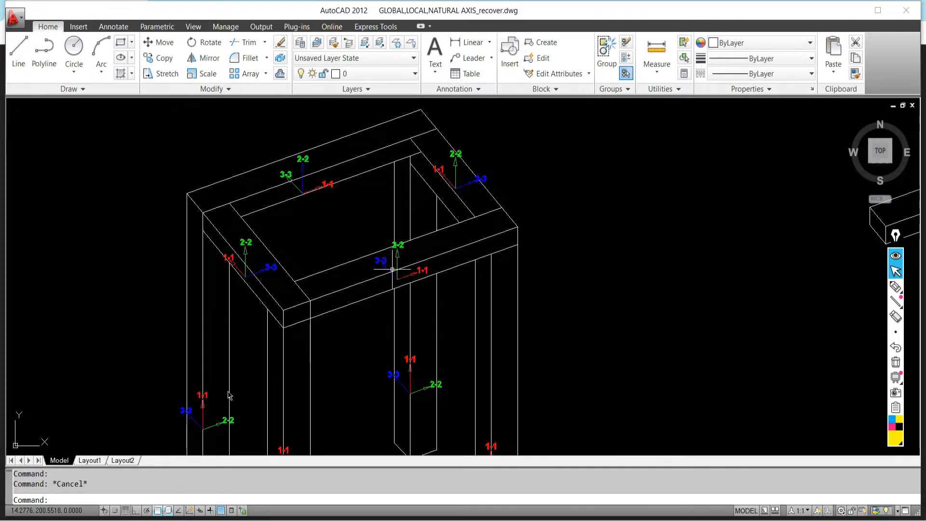
middle_drag(255, 329, 333, 182)
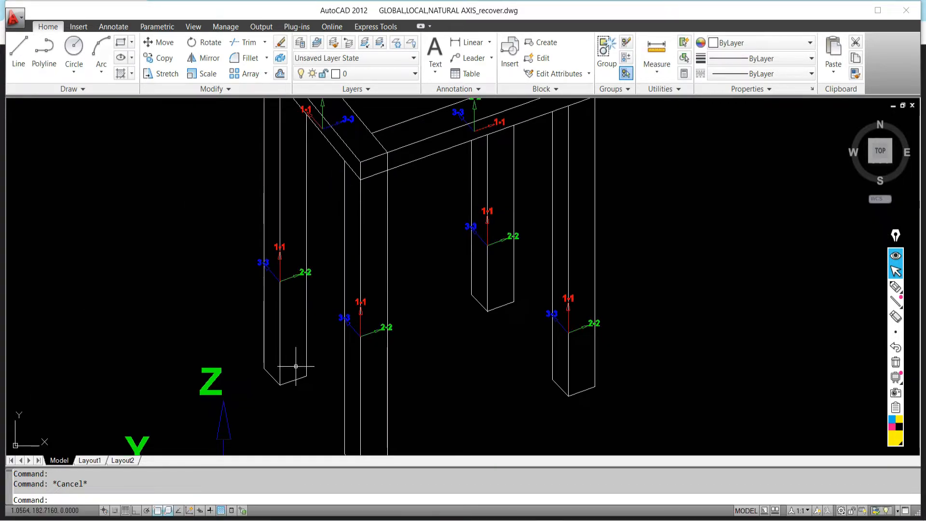
scroll(297, 358, down, 4)
middle_drag(295, 393, 275, 322)
scroll(289, 331, up, 3)
middle_drag(395, 197, 285, 431)
scroll(305, 256, up, 3)
middle_drag(284, 346, 300, 202)
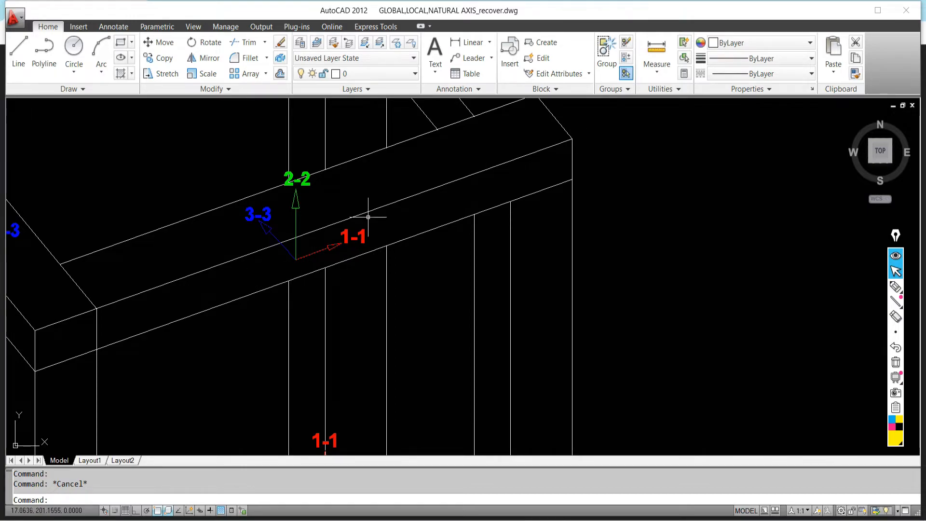
- Highlight the front beam's 1-1, 2-2 and 3-3 axis labels one after another with selection windows, releasing the selection each time
click(316, 202)
click(422, 259)
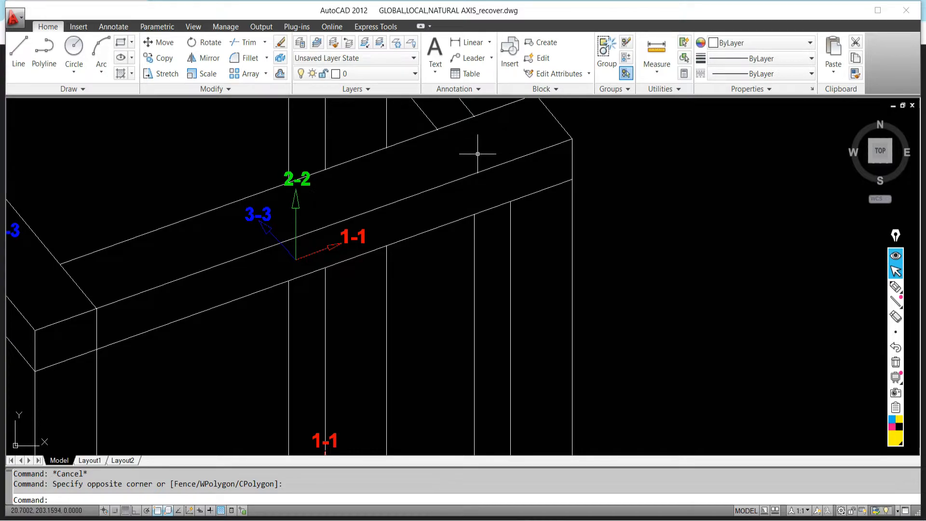
click(259, 150)
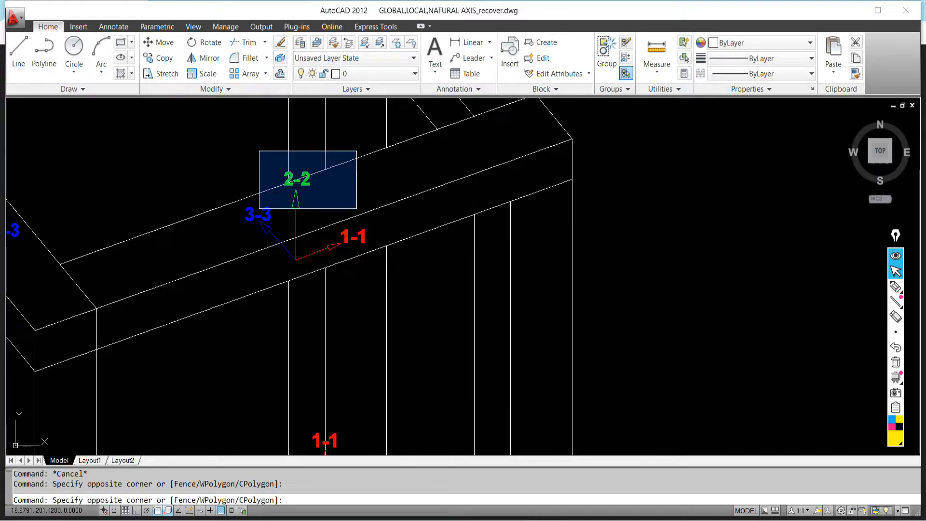
click(358, 208)
key(Escape)
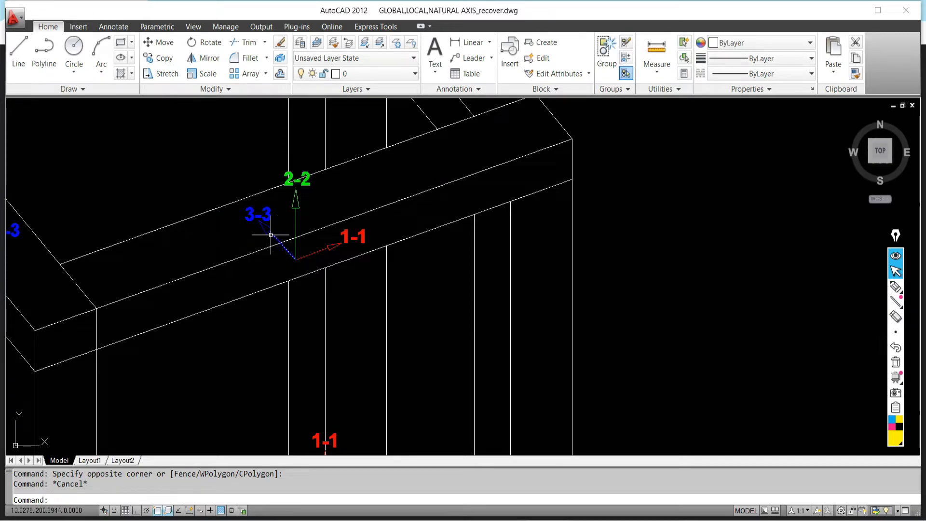
click(223, 192)
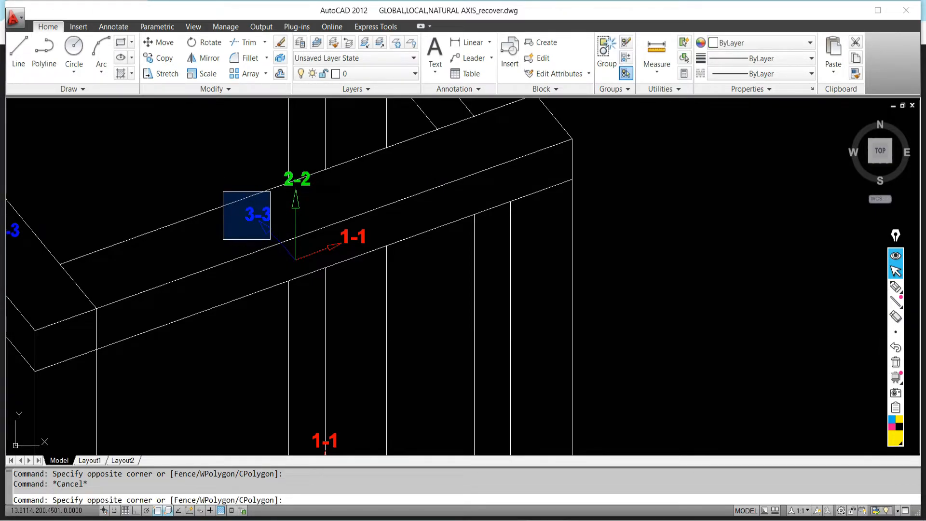
click(277, 251)
key(Escape)
- Compare the X, Y, Z axes of the GLOBAL AXIS frame with the member axes on the LOCAL AXIS frame's beams and columns
scroll(258, 341, down, 10)
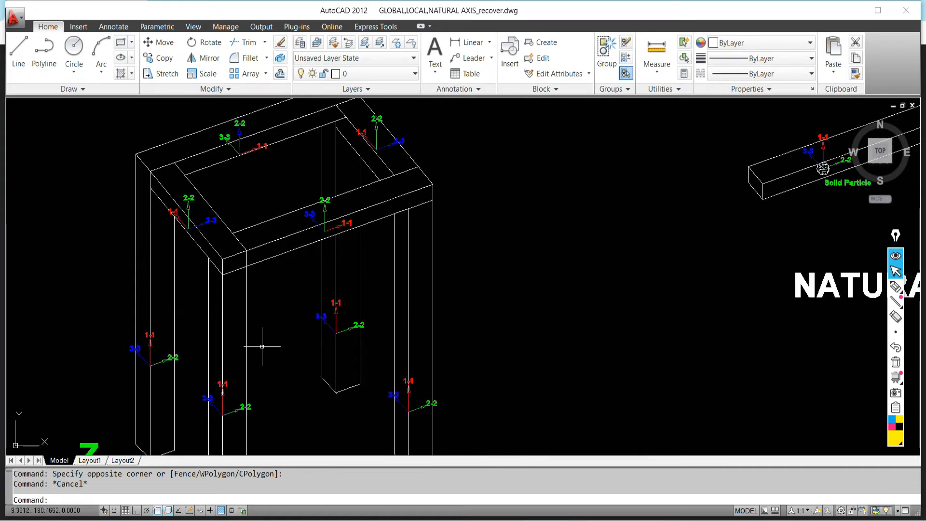
scroll(151, 359, up, 3)
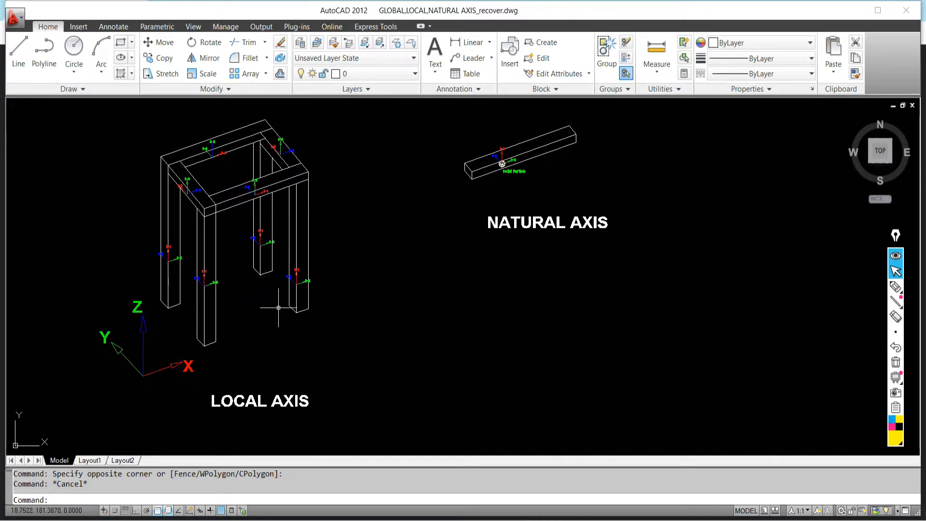
scroll(216, 270, down, 5)
scroll(179, 293, up, 5)
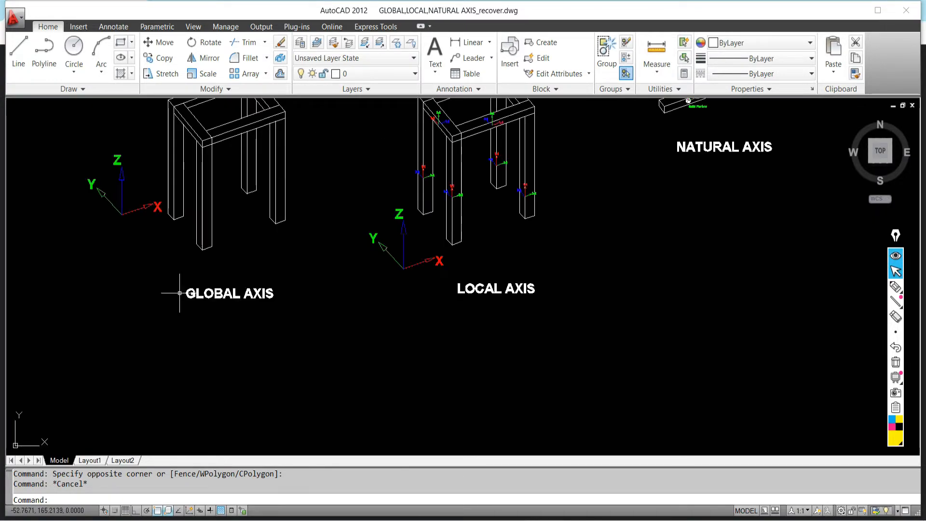
middle_drag(315, 304, 218, 340)
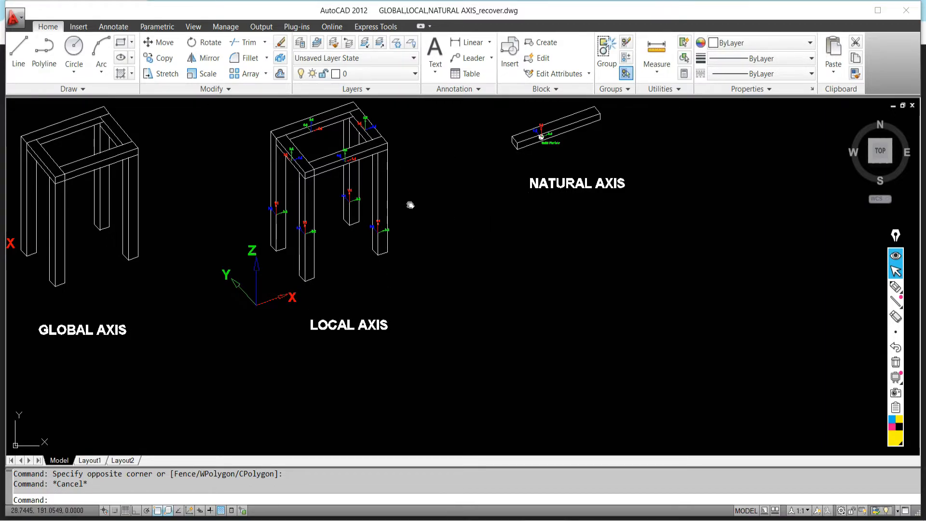
middle_drag(409, 205, 365, 300)
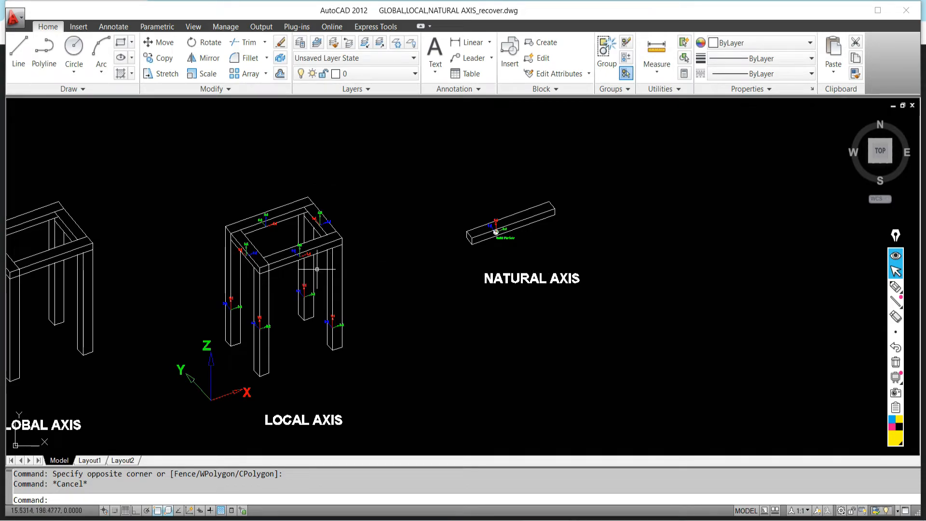
scroll(308, 247, up, 3)
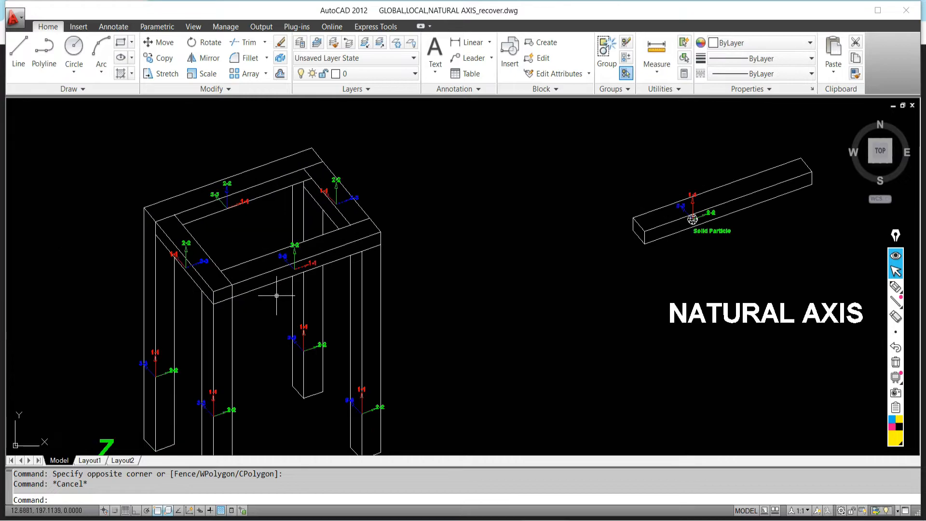
scroll(294, 251, up, 5)
scroll(251, 333, down, 6)
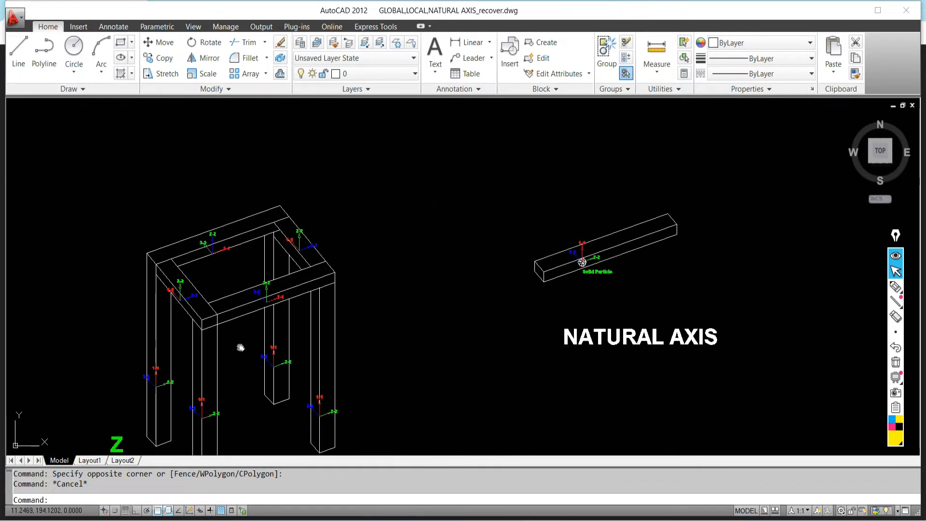
scroll(313, 330, up, 1)
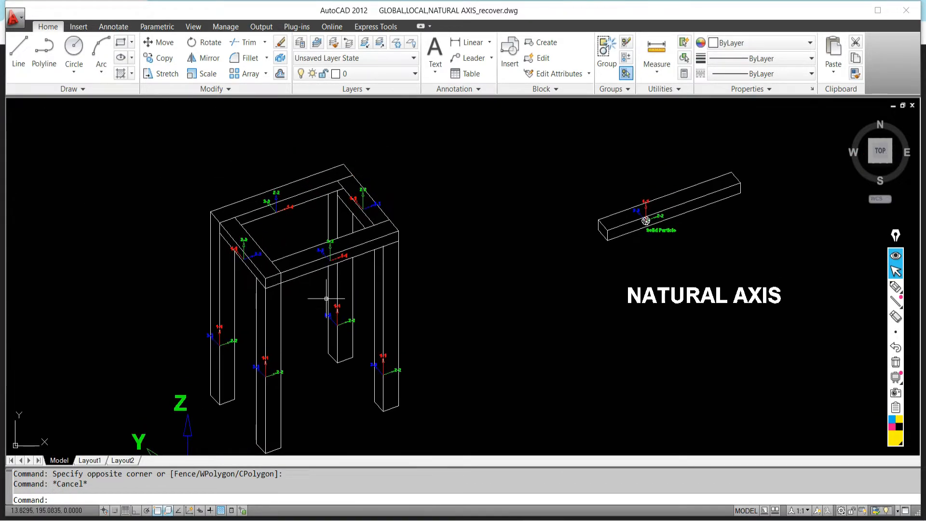
scroll(324, 251, up, 4)
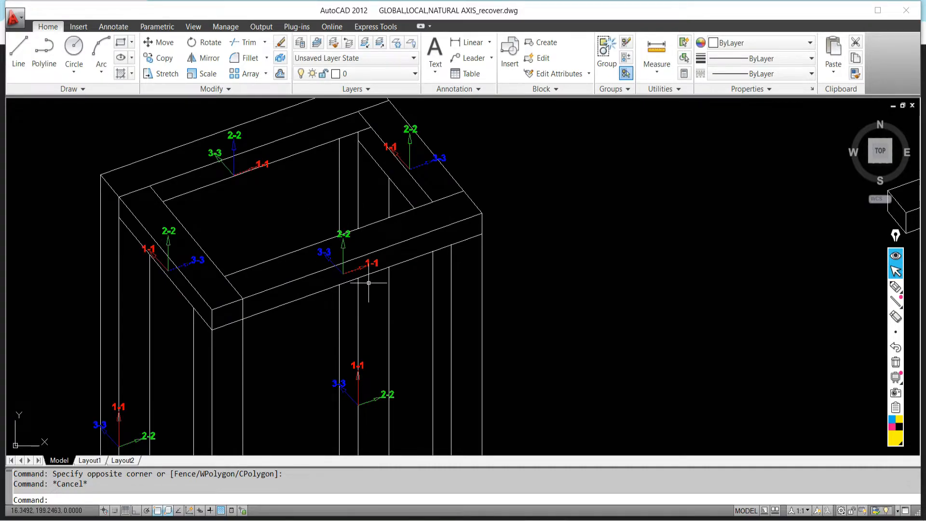
- Examine the 1-1, 2-2 and 3-3 axes at the solid particle inside the NATURAL AXIS beam
scroll(367, 279, down, 4)
middle_drag(464, 292, 232, 335)
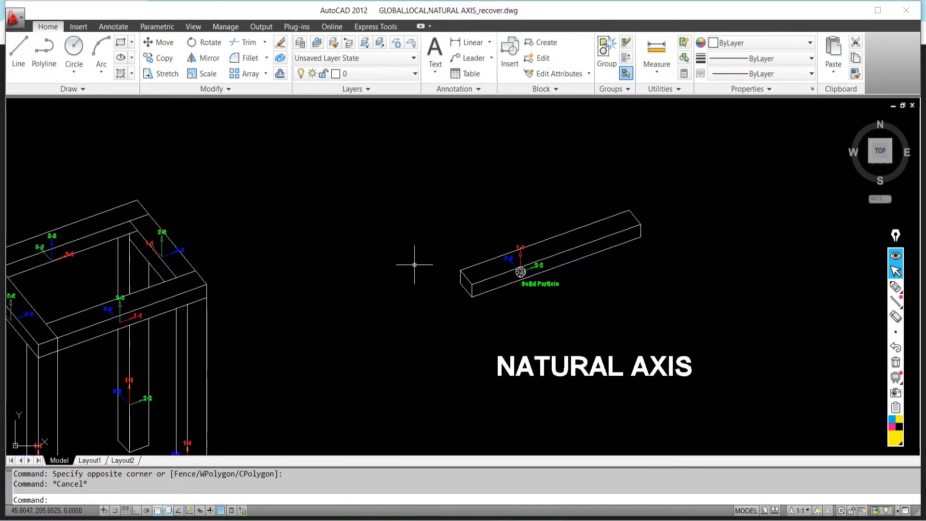
scroll(549, 249, up, 2)
scroll(582, 263, up, 3)
mouse_move(582, 263)
middle_down()
mouse_move(558, 307)
mouse_move(536, 246)
middle_up()
scroll(565, 284, down, 4)
scroll(552, 194, up, 2)
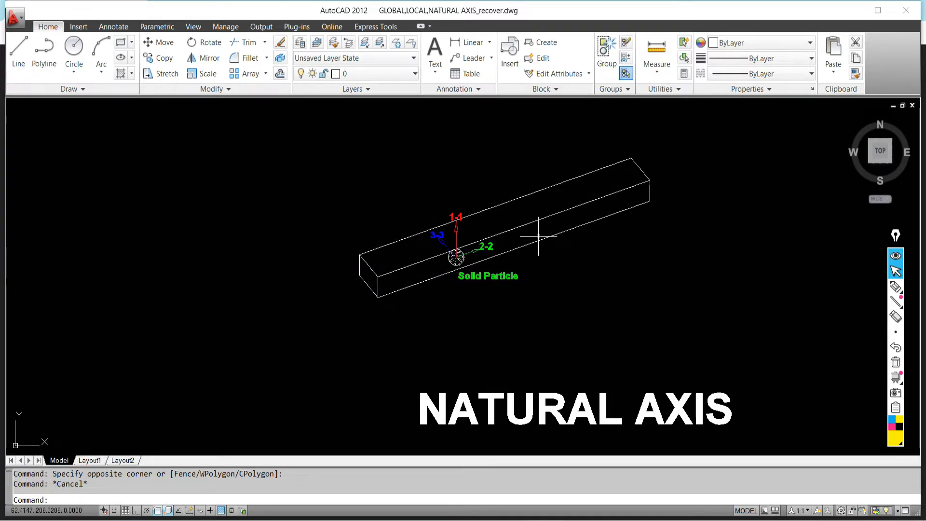
scroll(438, 261, up, 2)
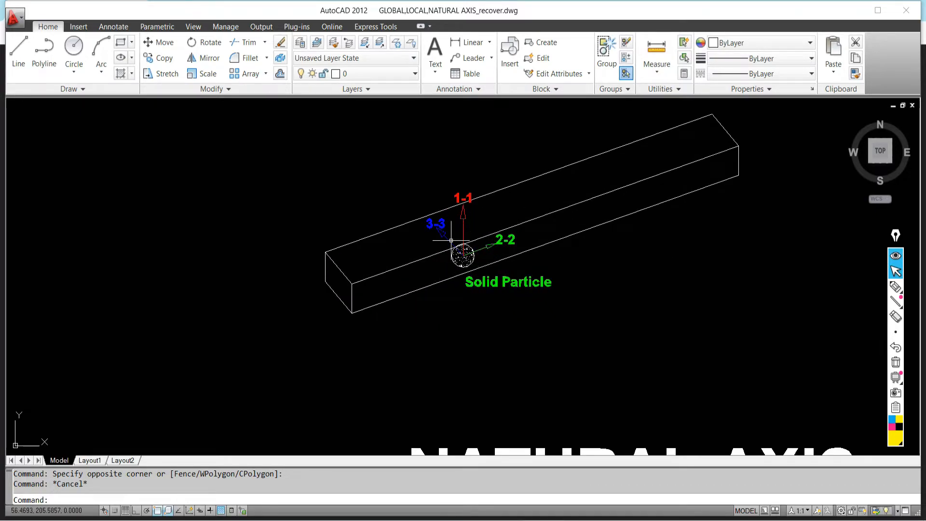
scroll(454, 244, up, 2)
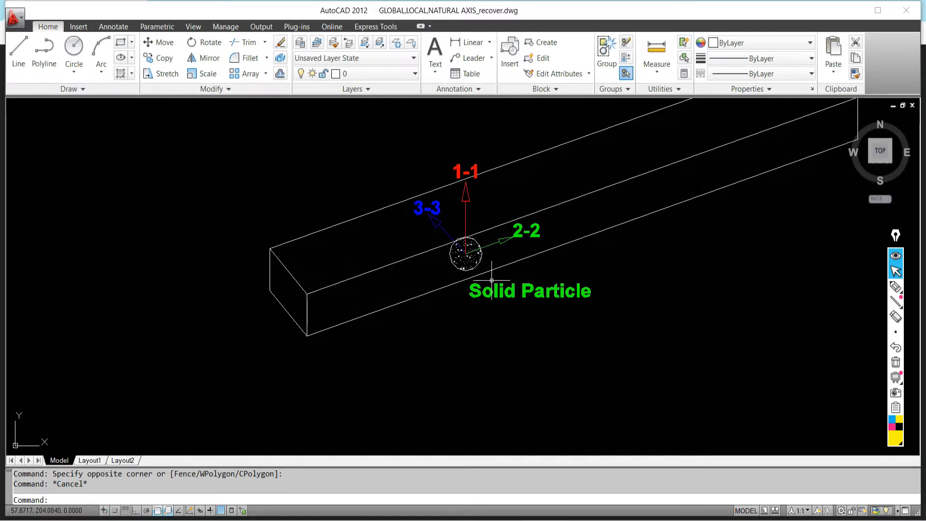
scroll(484, 321, down, 3)
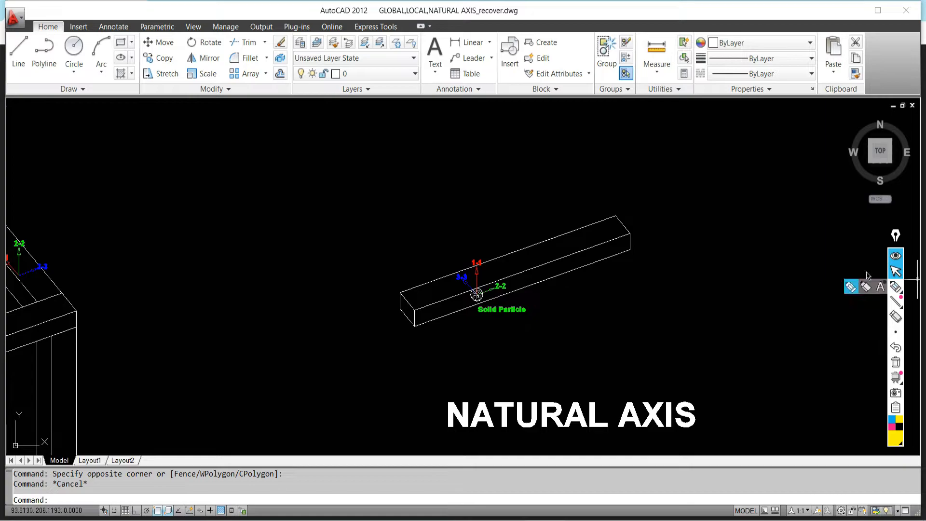
scroll(470, 279, up, 1)
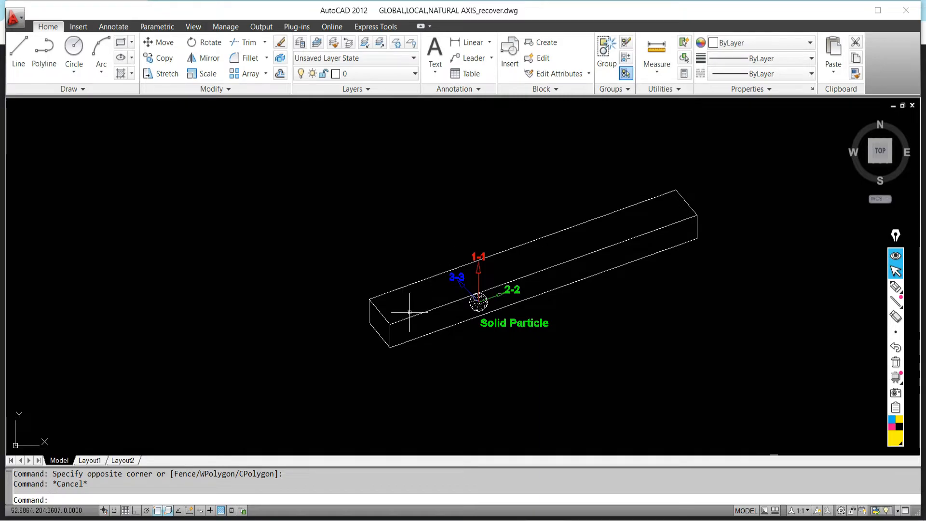
scroll(632, 241, down, 2)
scroll(466, 209, up, 4)
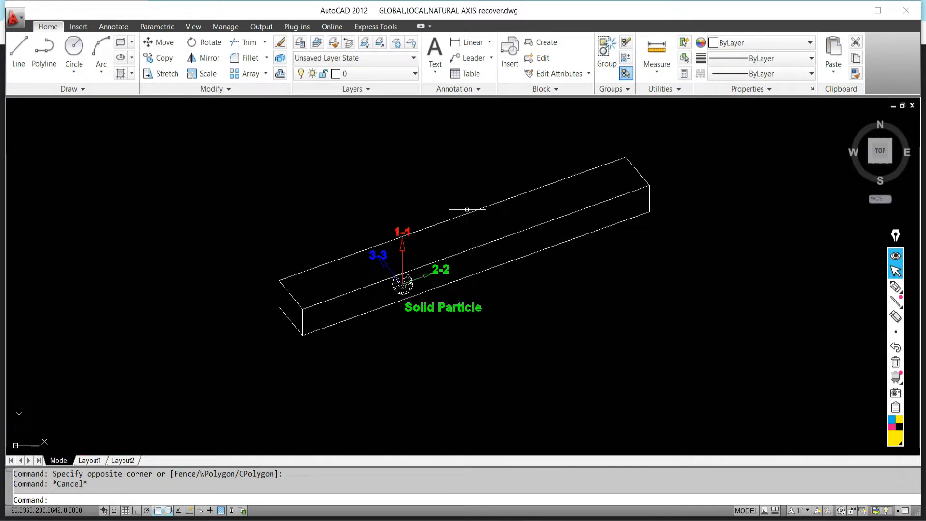
- Check the Google Meet call and return to the AutoCAD drawing
click(118, 520)
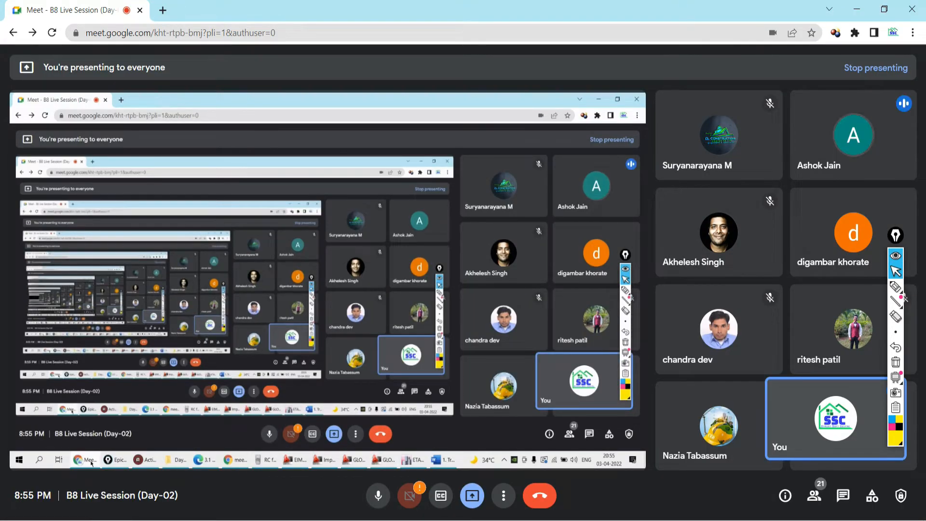
click(543, 520)
- Highlight the solid particle in the NATURAL AXIS beam, release it and view the global, local and natural axis drawings together
scroll(372, 269, up, 5)
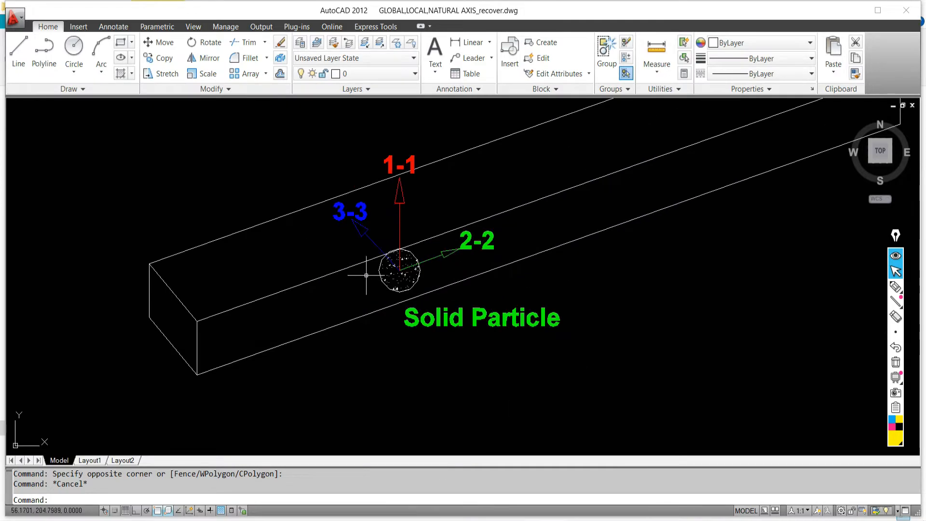
click(340, 206)
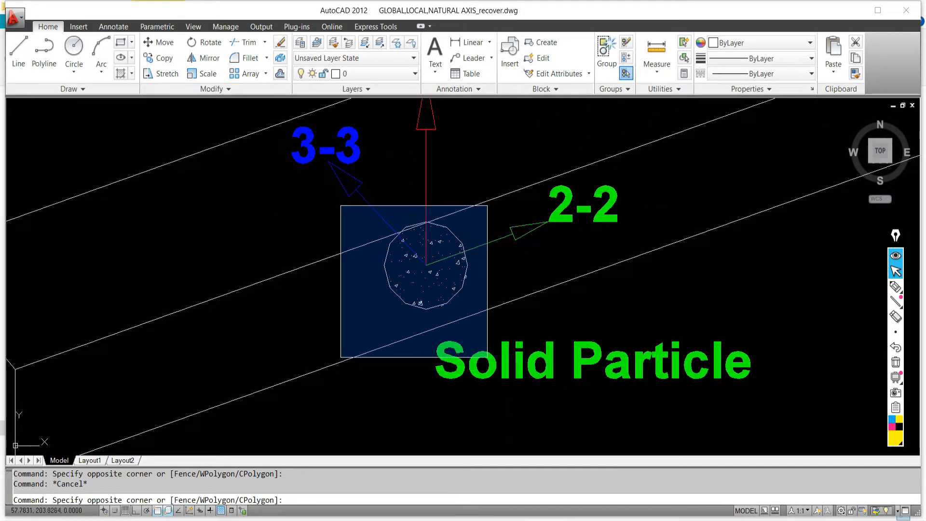
scroll(488, 355, down, 3)
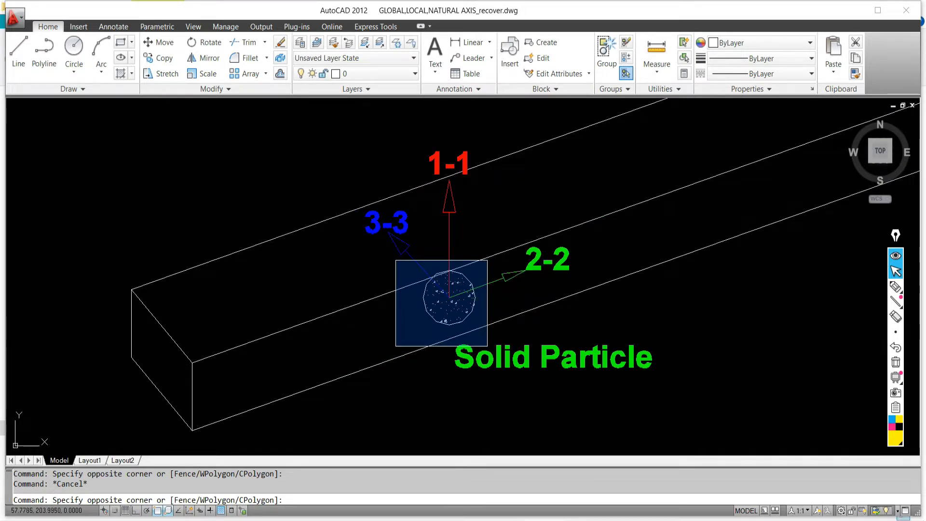
click(487, 346)
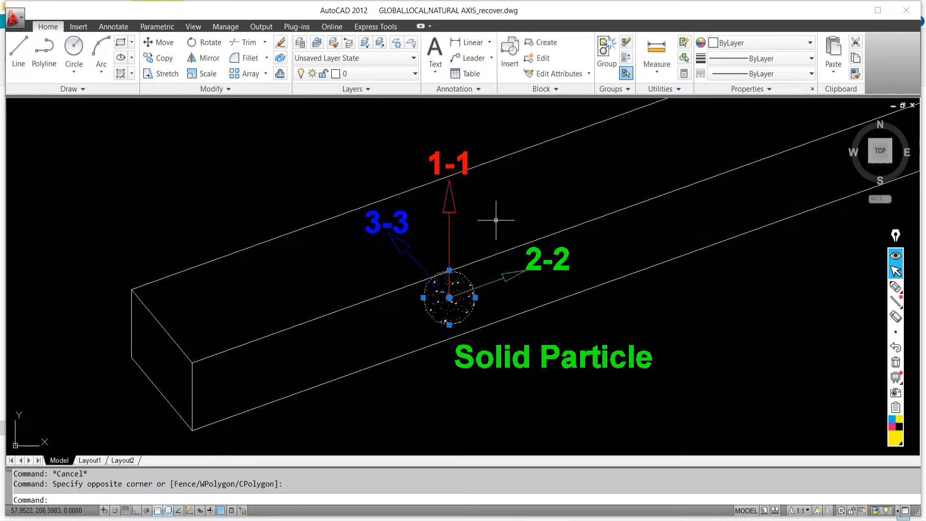
scroll(496, 220, down, 5)
mouse_move(496, 220)
middle_down()
mouse_move(490, 205)
mouse_move(434, 193)
mouse_move(433, 339)
middle_up()
key(Escape)
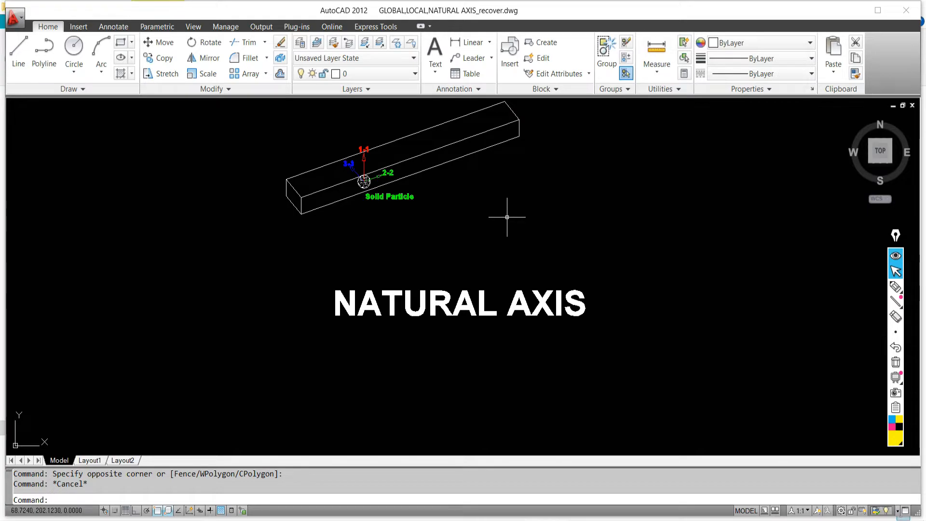
scroll(523, 221, down, 5)
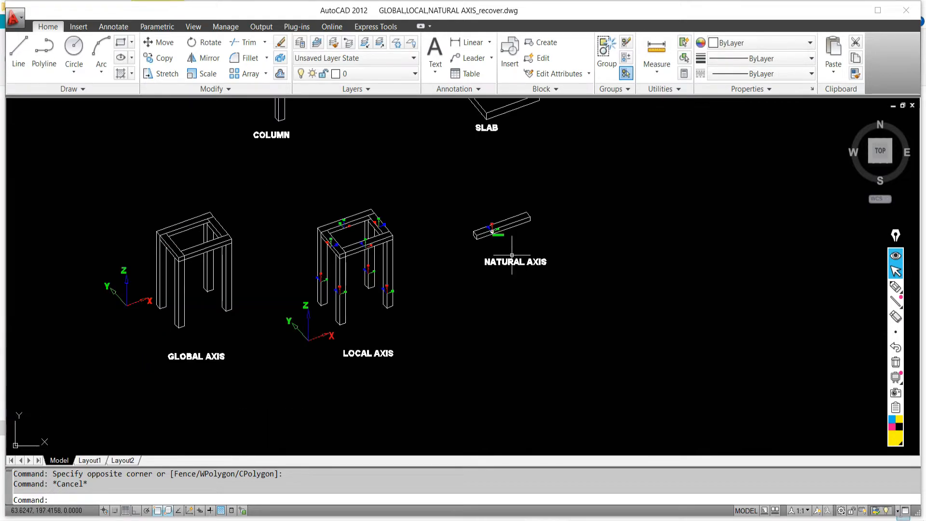
middle_drag(184, 381, 297, 399)
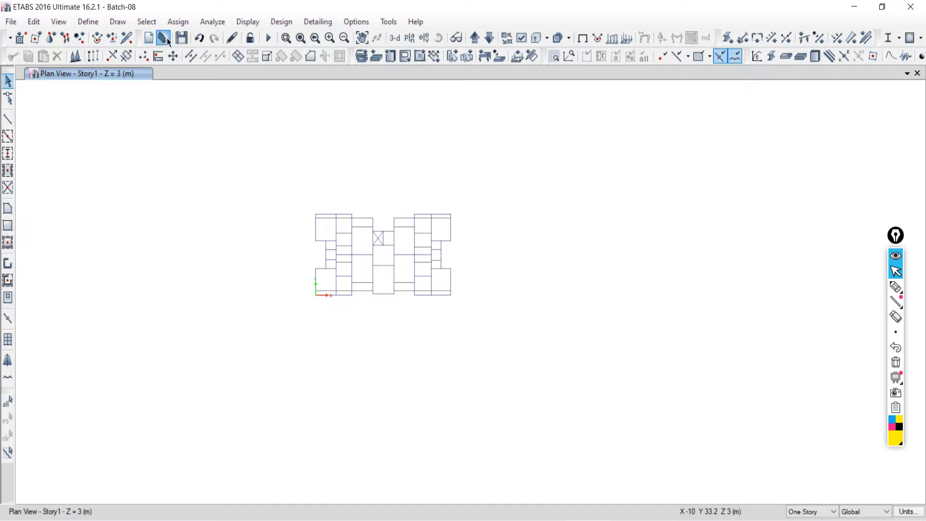
- In ETABS, start opening a model file and browse to the Batch-08 folder under ETABS Online Batches on Local Disk (D:)
click(166, 39)
click(458, 311)
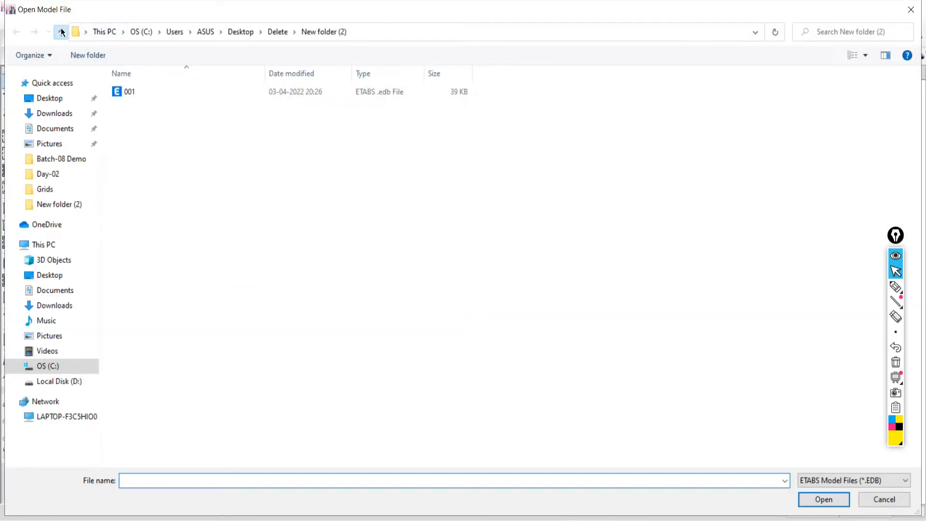
click(61, 32)
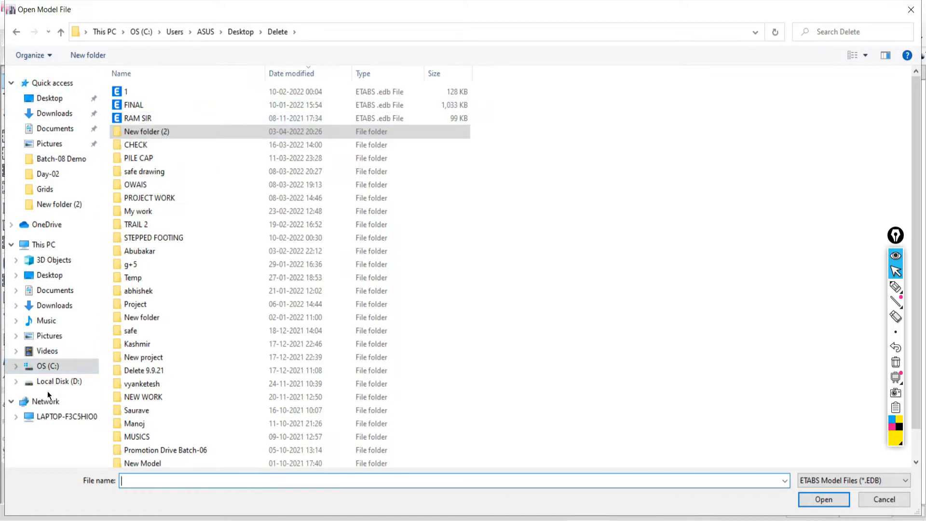
click(76, 380)
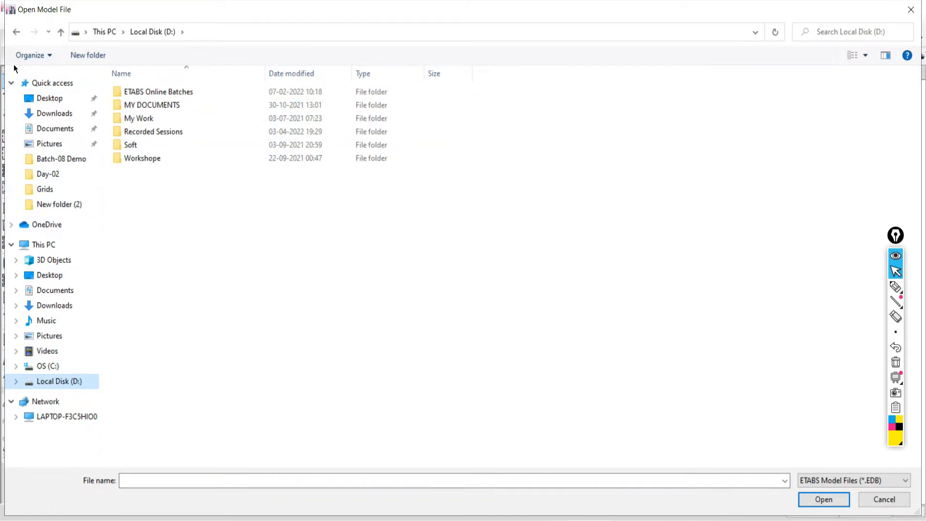
double_click(156, 90)
double_click(142, 226)
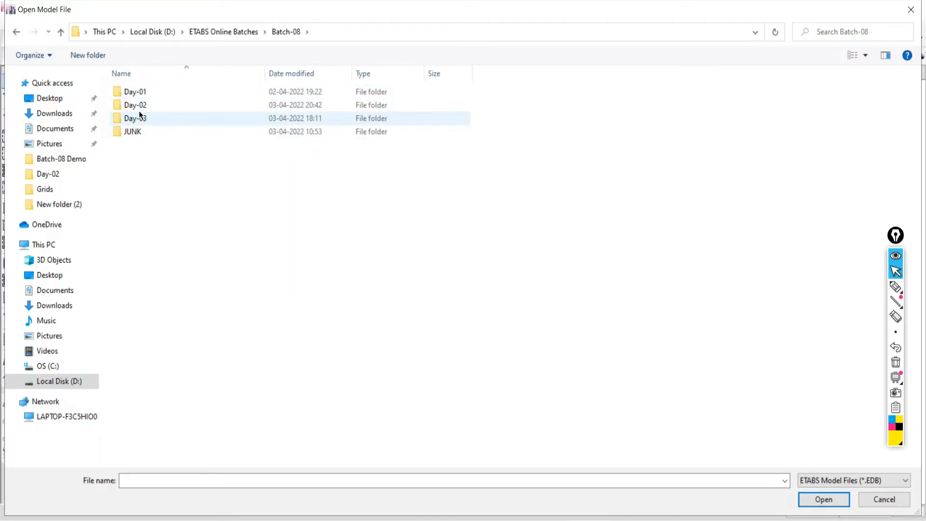
click(16, 33)
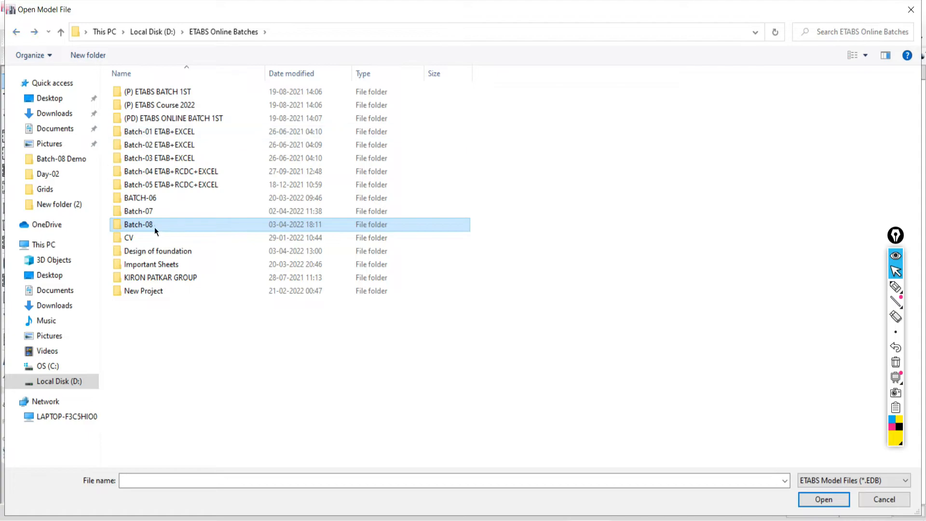
double_click(142, 212)
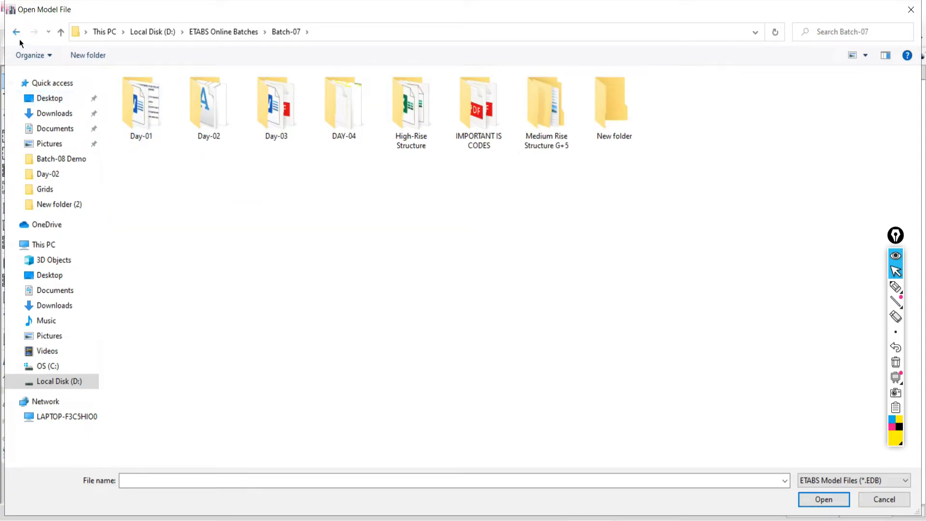
click(18, 34)
double_click(133, 223)
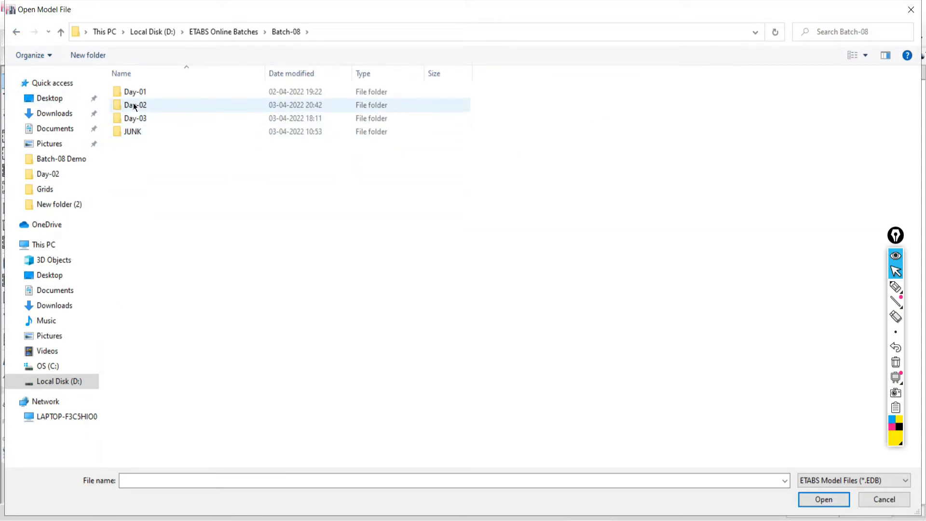
double_click(137, 105)
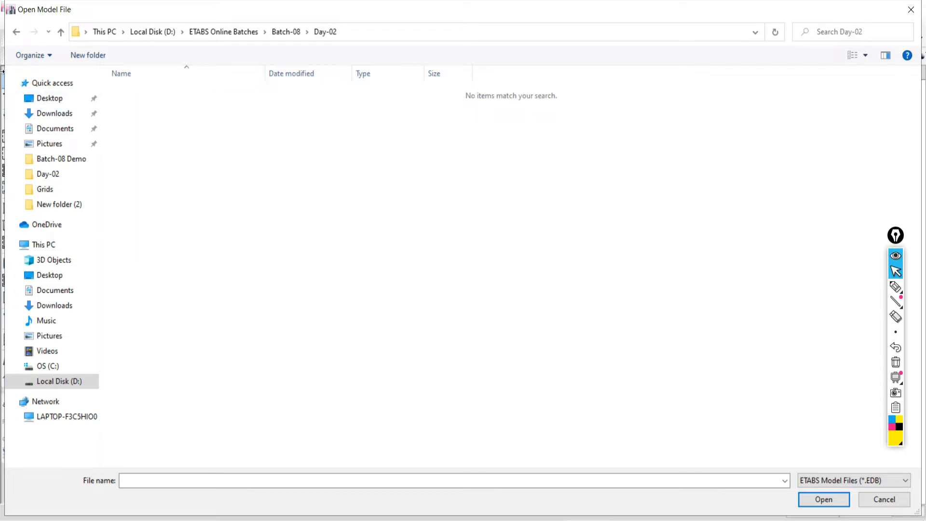
click(16, 33)
- Try to open the MASTER 02 model from the MODEL FOR AXIS folder inside Day-03
double_click(138, 119)
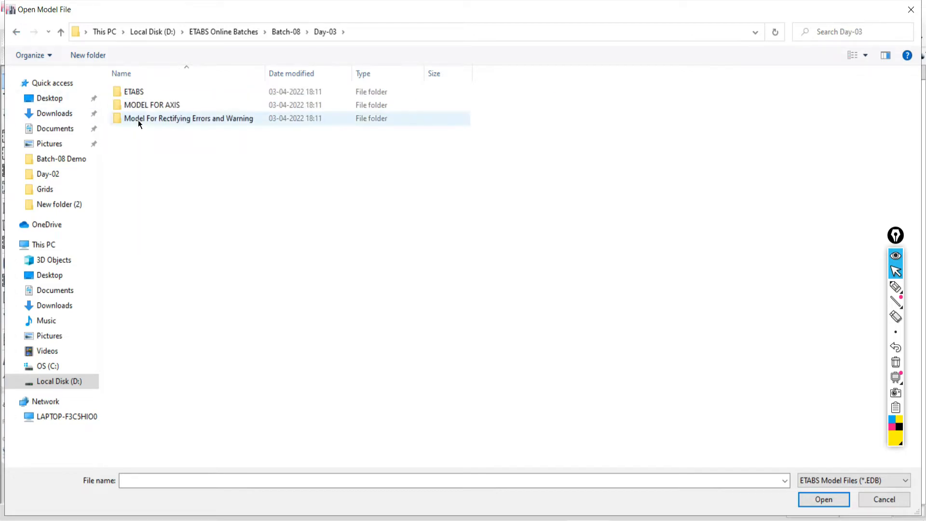
double_click(134, 103)
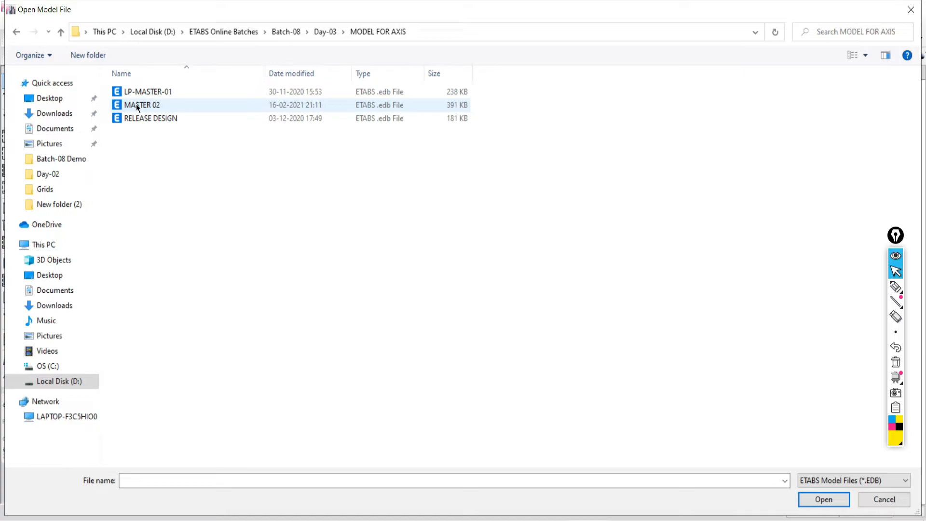
click(139, 106)
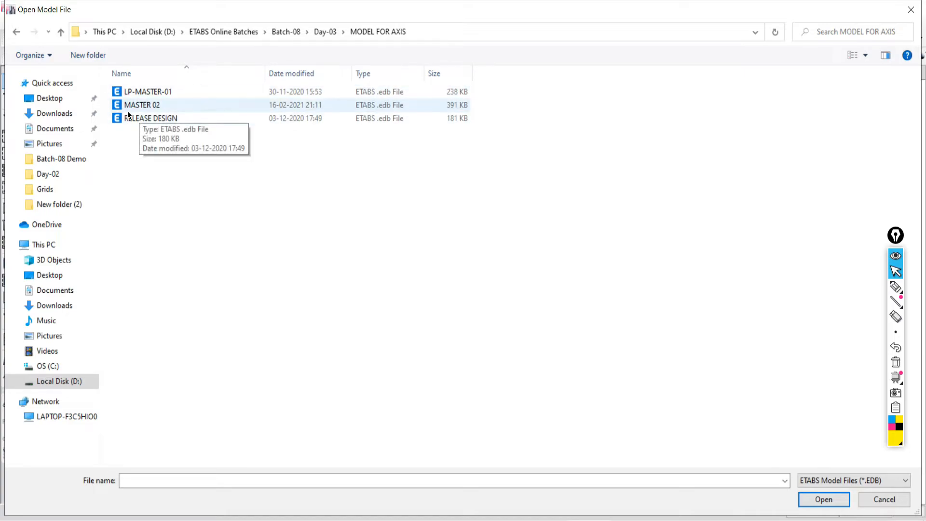
double_click(140, 106)
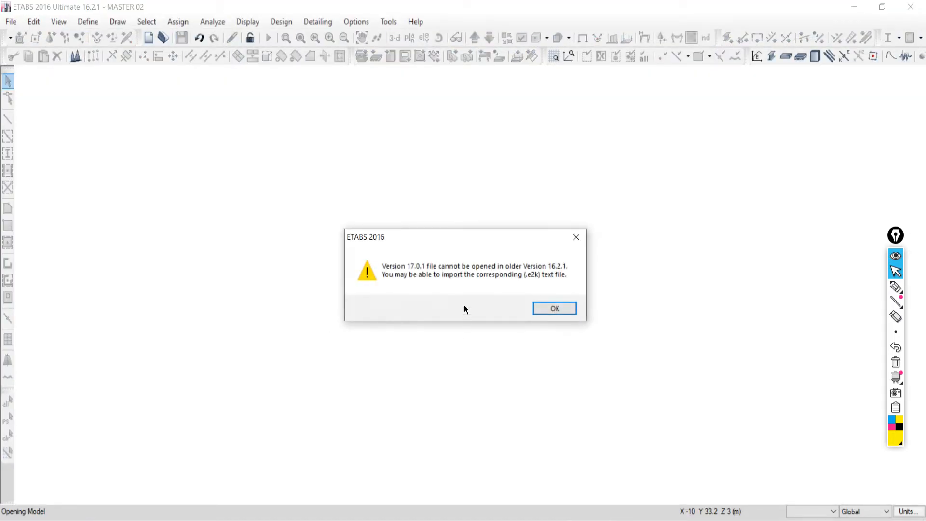
click(550, 308)
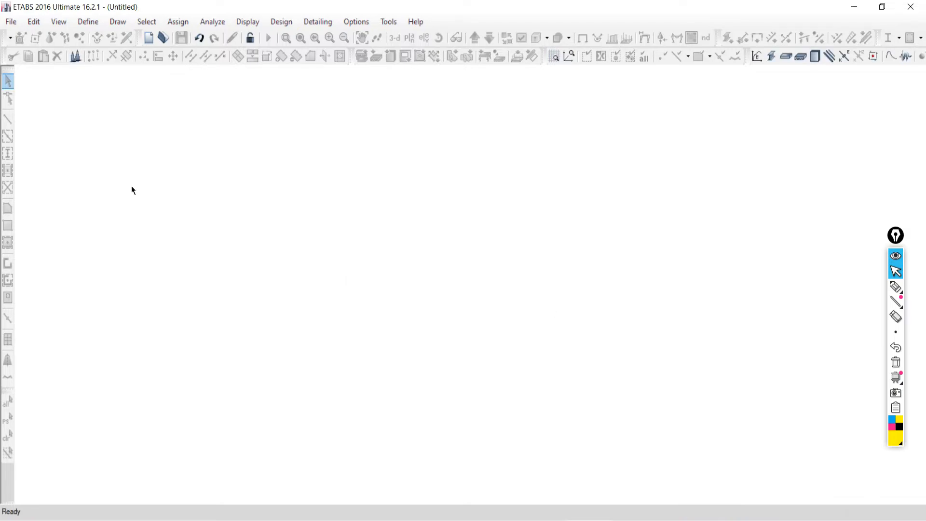
- Import the corresponding ETABS .e2k text file of the model and acknowledge the version notices
click(11, 21)
mouse_move(53, 127)
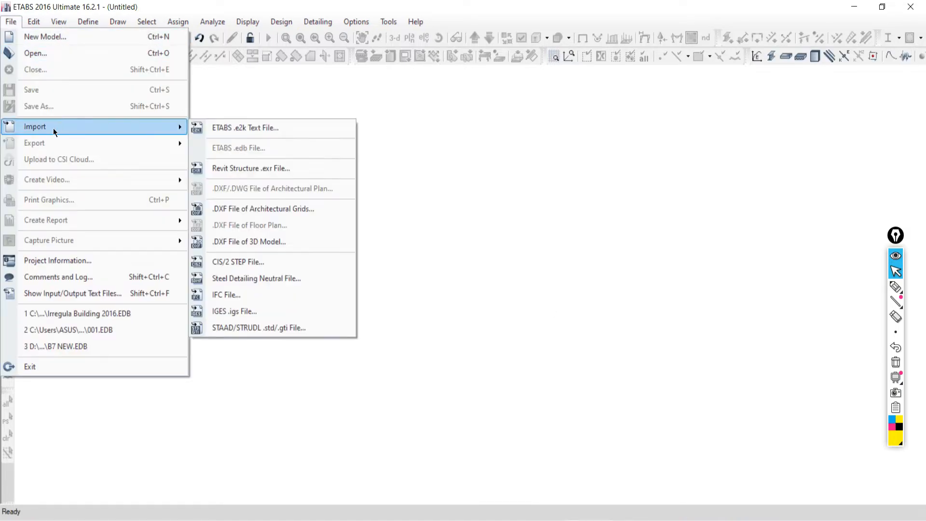
click(223, 128)
click(146, 106)
double_click(146, 105)
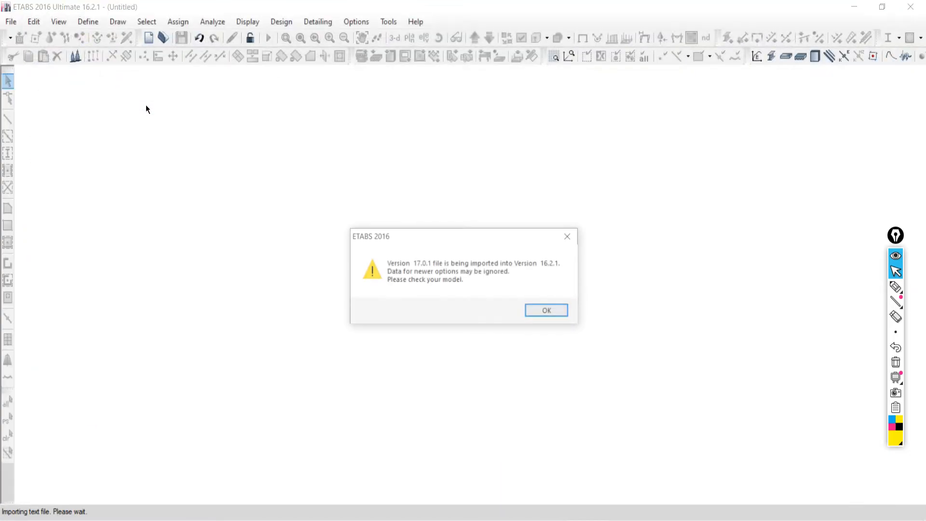
click(538, 311)
click(537, 314)
click(533, 311)
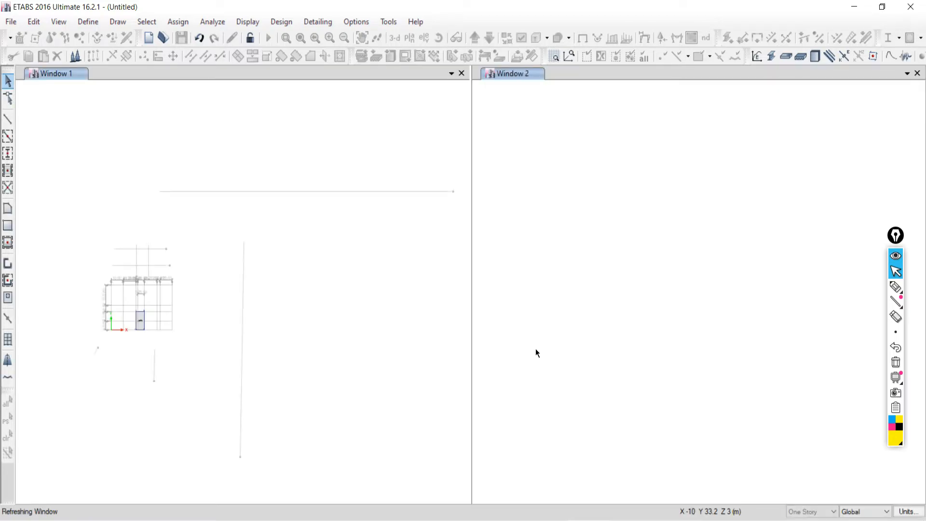
- Close the plan window and show the whole building in the default 3D view
click(461, 74)
scroll(320, 352, up, 5)
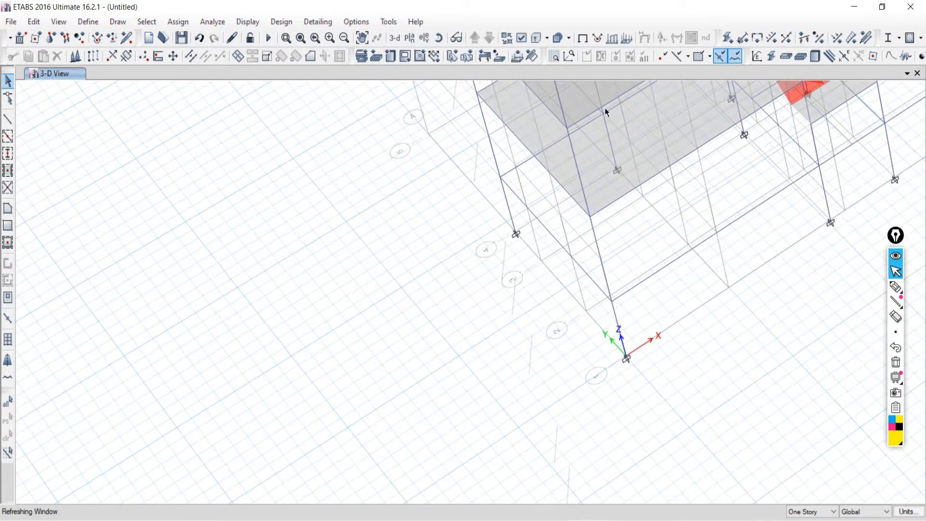
click(394, 38)
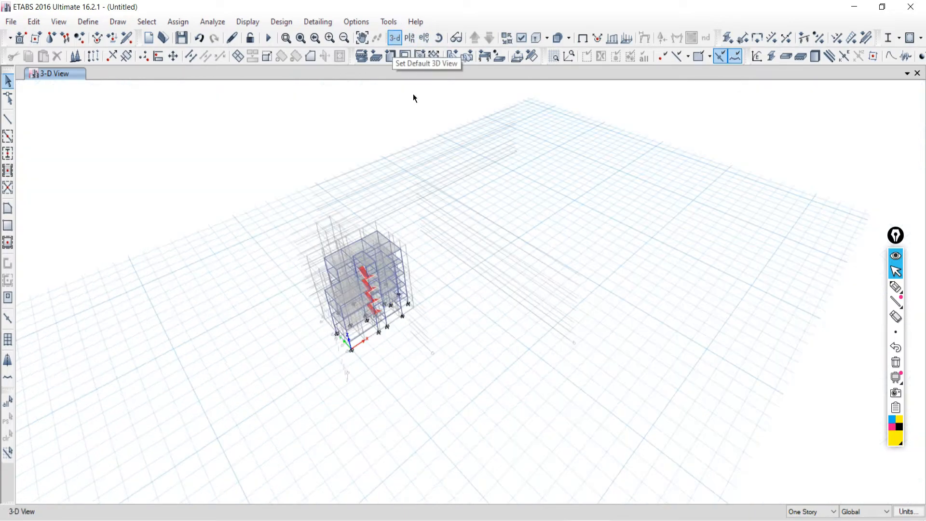
scroll(373, 297, up, 5)
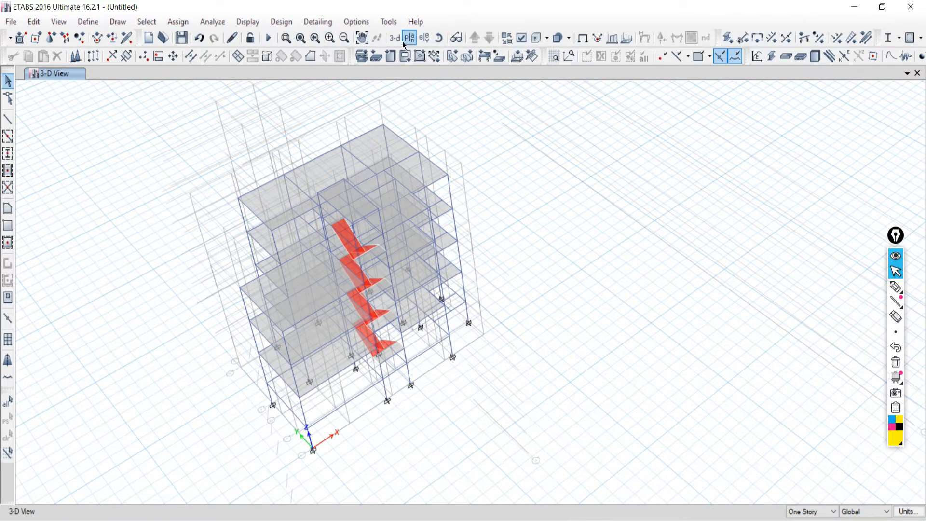
- Hide the grid system in the 3D view and focus on the global axes at the origin
right_click(98, 161)
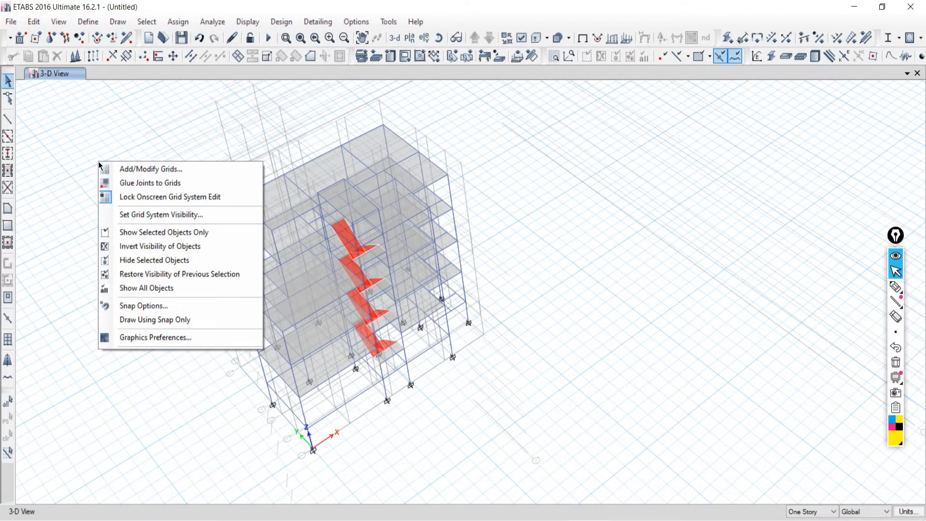
click(114, 214)
shift+middle_drag(226, 367, 314, 448)
scroll(314, 449, up, 5)
scroll(337, 384, up, 3)
scroll(331, 349, down, 3)
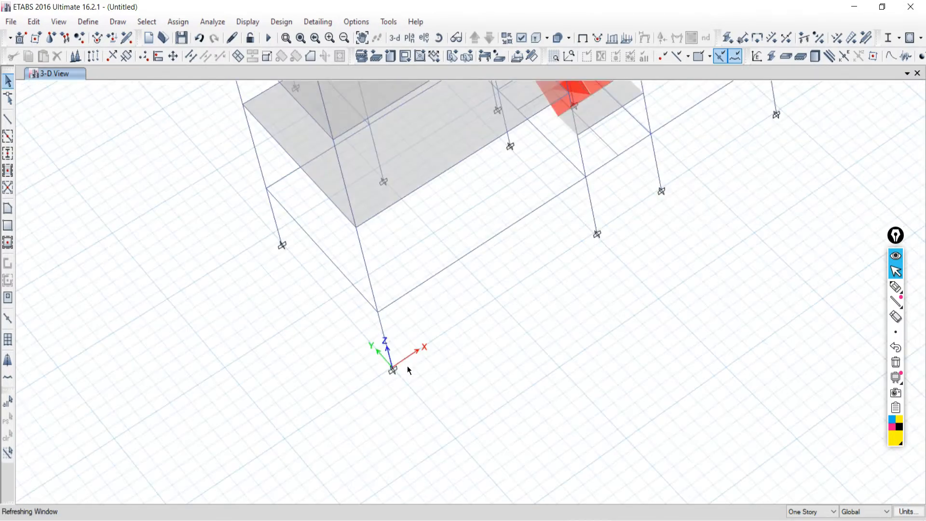
- Highlight the support joint at the global origin and examine the X, Y and Z axes together with the building
drag(319, 320, 520, 405)
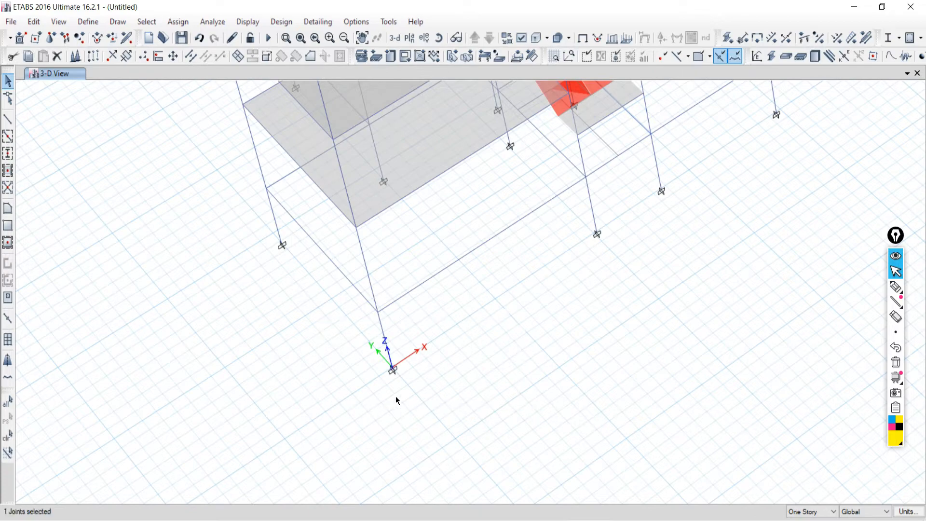
scroll(443, 376, down, 5)
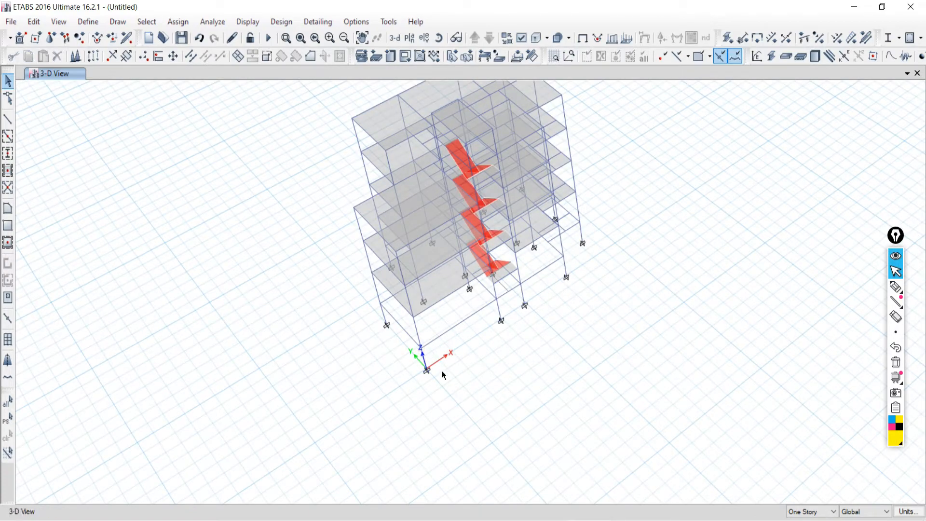
scroll(448, 369, up, 3)
scroll(452, 390, down, 3)
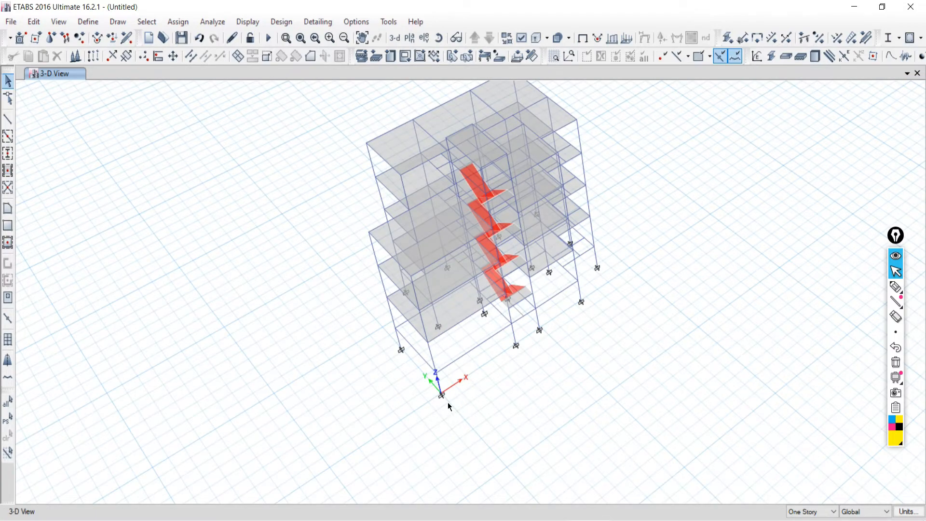
middle_drag(455, 400, 401, 429)
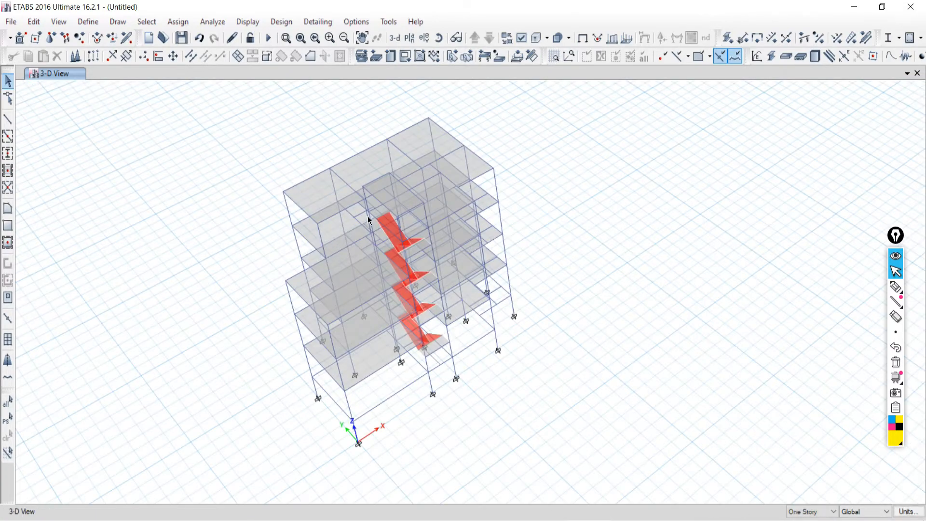
- Turn on the display of Local Axes for frame objects in the 3D view
click(520, 38)
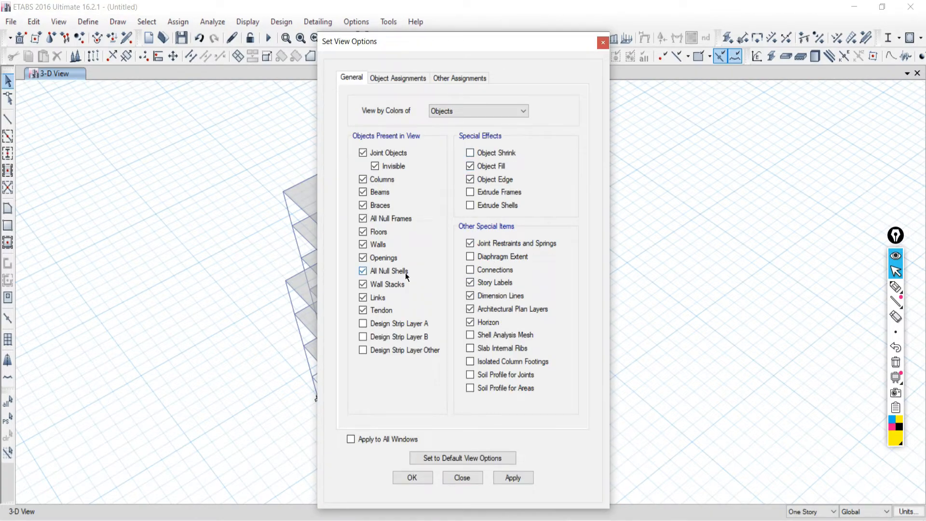
click(375, 80)
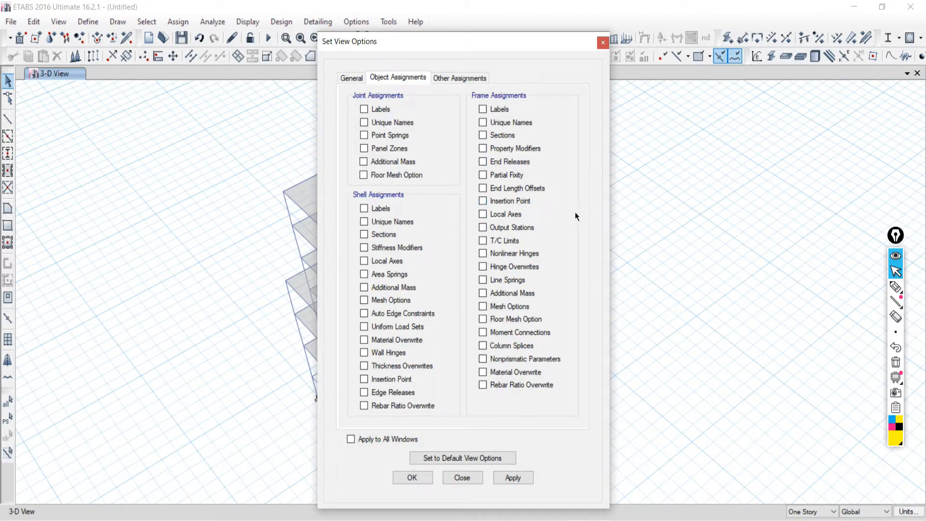
click(482, 214)
mouse_move(480, 520)
click(512, 477)
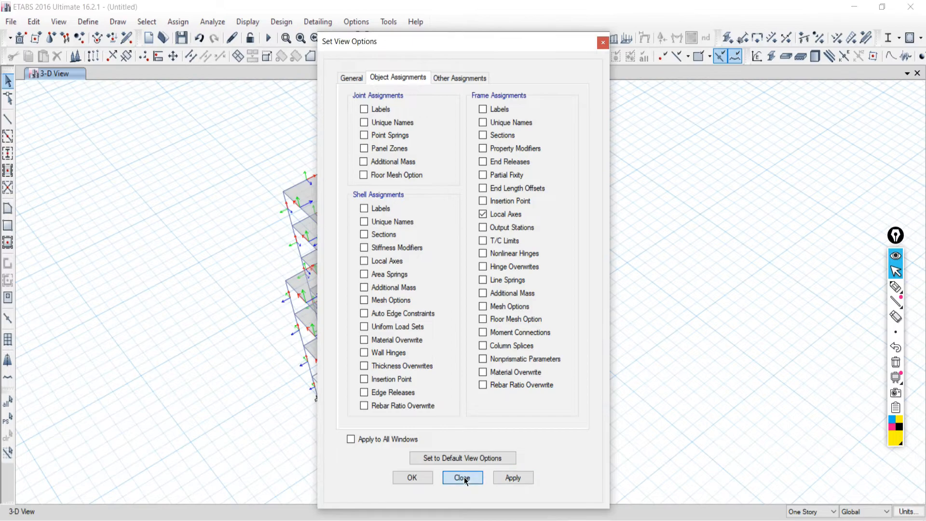
click(462, 477)
- Compare the local axes of the beams and columns with the global X, Y and Z axes at the origin
scroll(302, 212, up, 3)
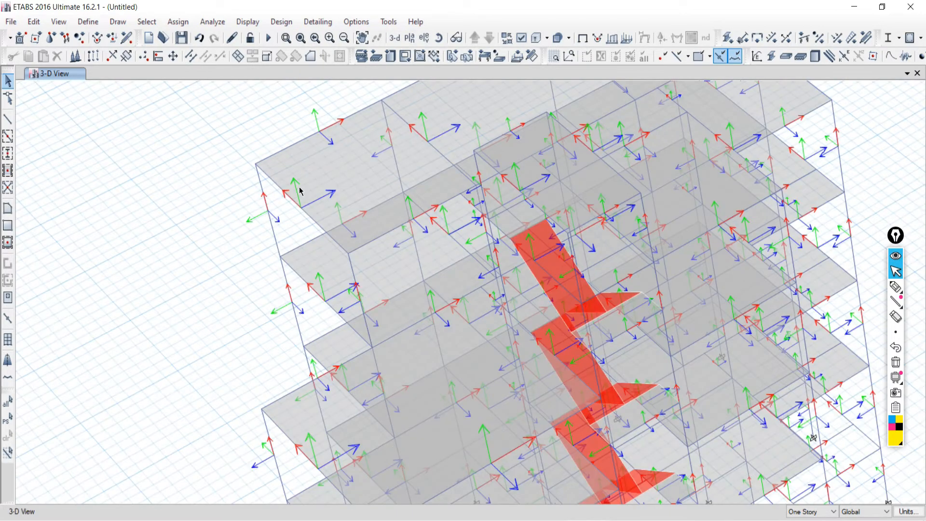
scroll(336, 217, down, 5)
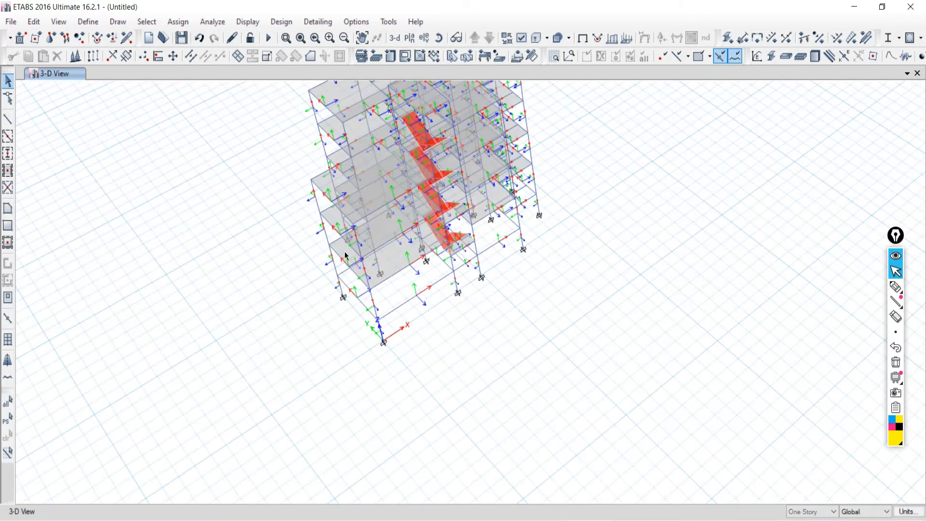
scroll(363, 273, up, 3)
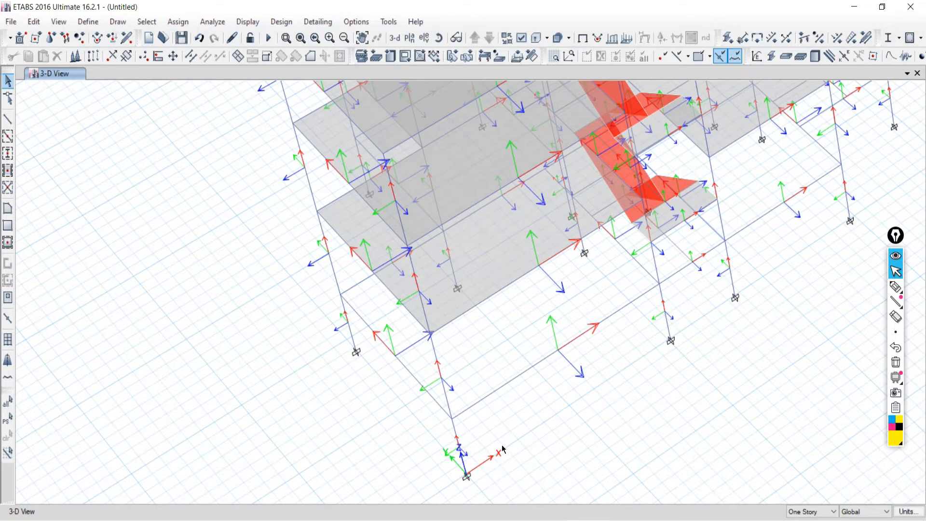
scroll(507, 434, down, 5)
scroll(516, 383, up, 6)
scroll(473, 331, down, 3)
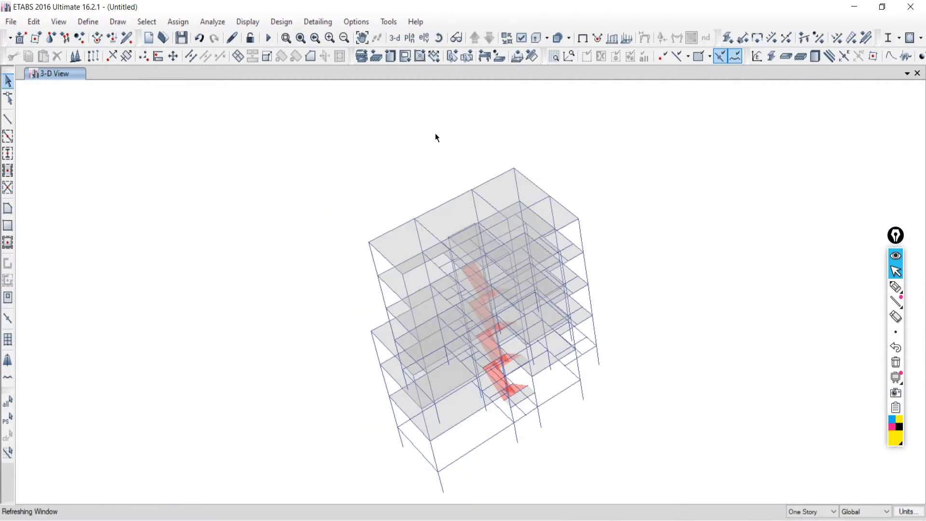
- Turn off the display of Local Axes for frame objects in the 3D view
click(521, 37)
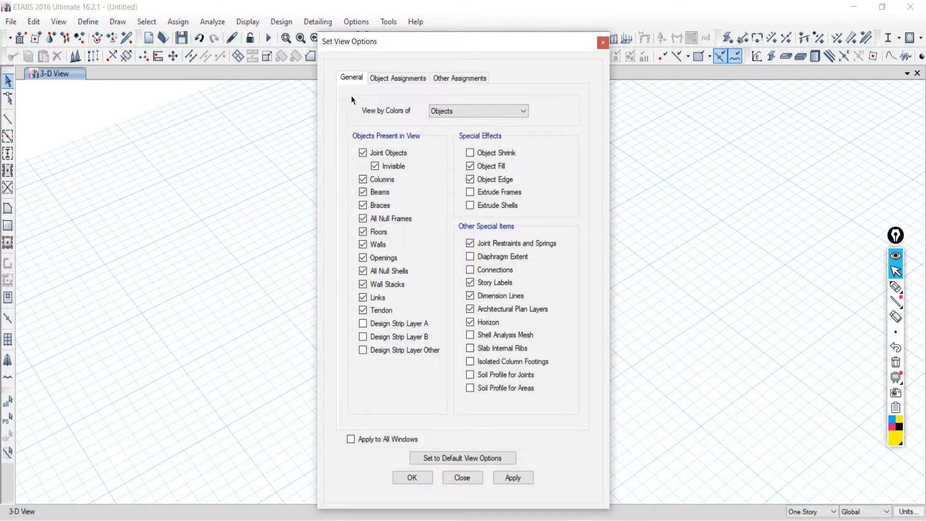
click(398, 78)
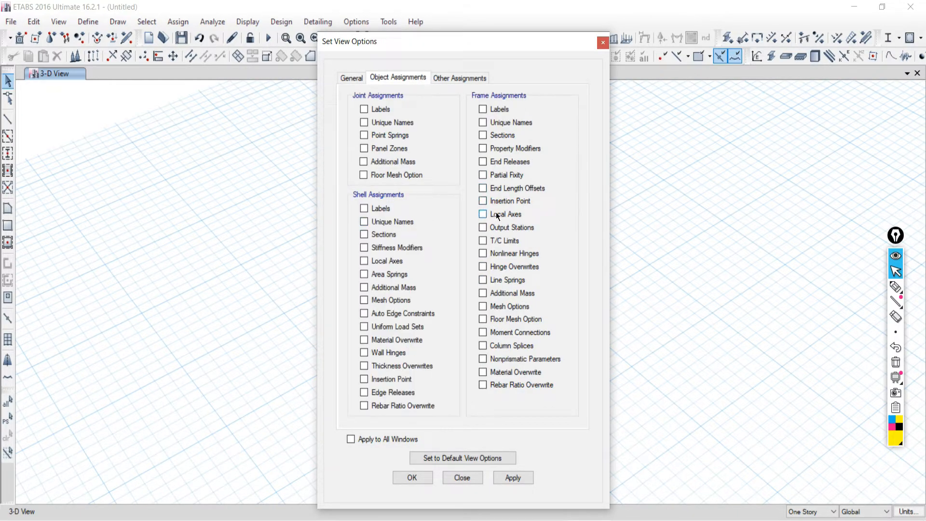
click(500, 479)
click(470, 478)
- Examine the plain 3D frame from the base at the origin up to the roof edge beam
scroll(497, 256, up, 3)
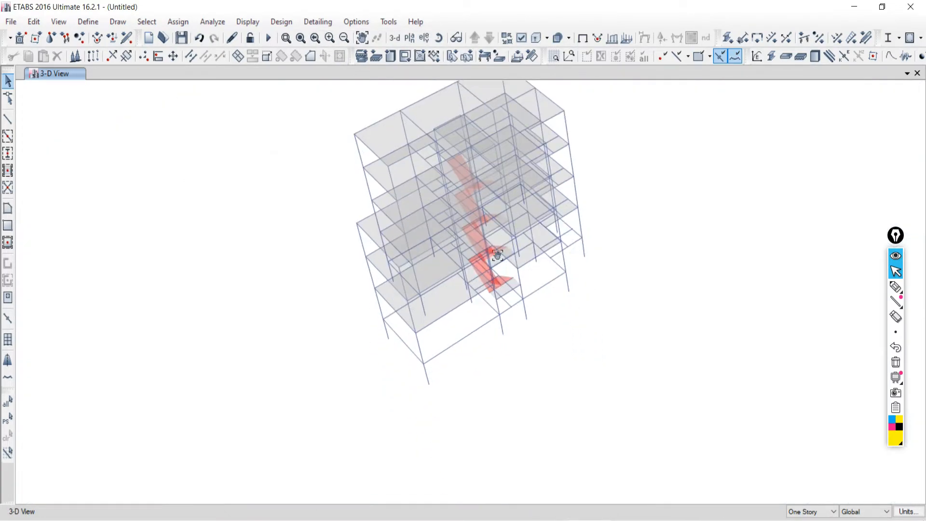
scroll(390, 365, up, 3)
scroll(433, 340, down, 5)
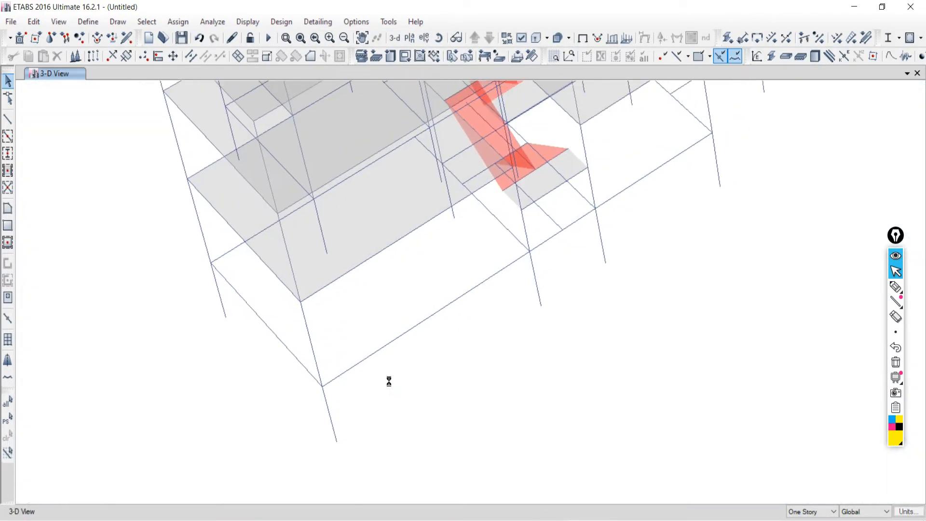
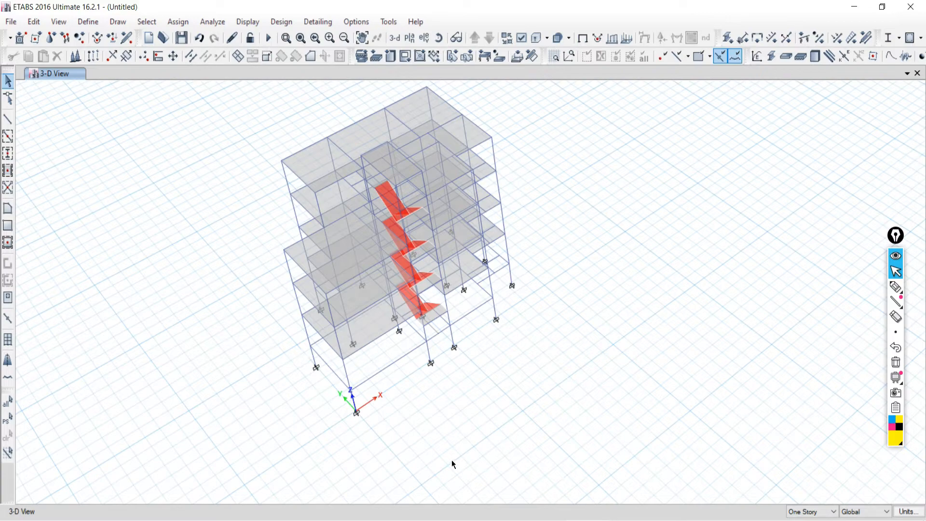
scroll(305, 113, up, 3)
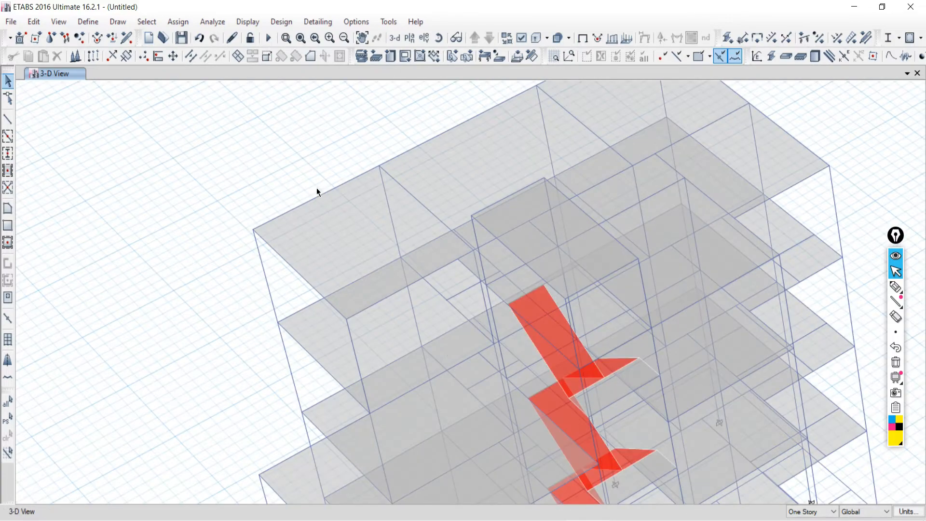
scroll(304, 188, up, 3)
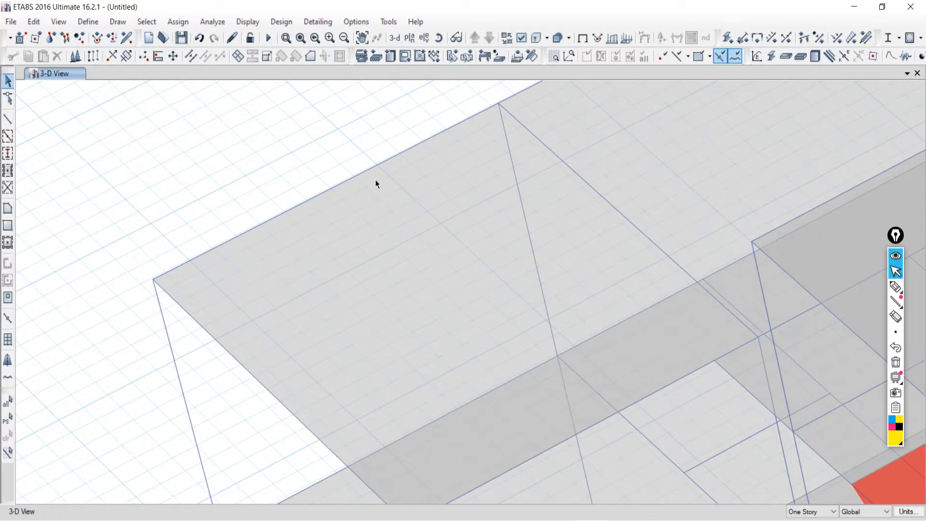
- Turn on the display of frame Local Axes in the 3D view and inspect them on the building's beams and columns
click(522, 38)
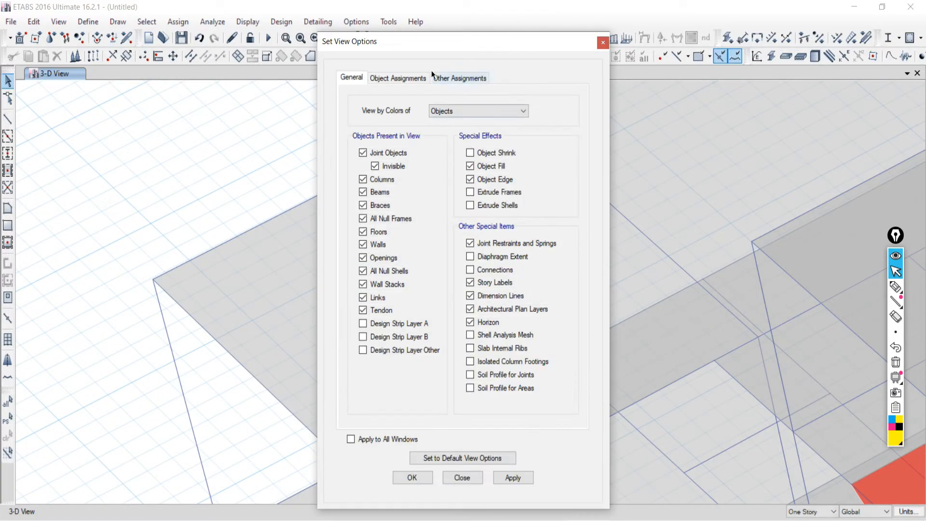
click(386, 78)
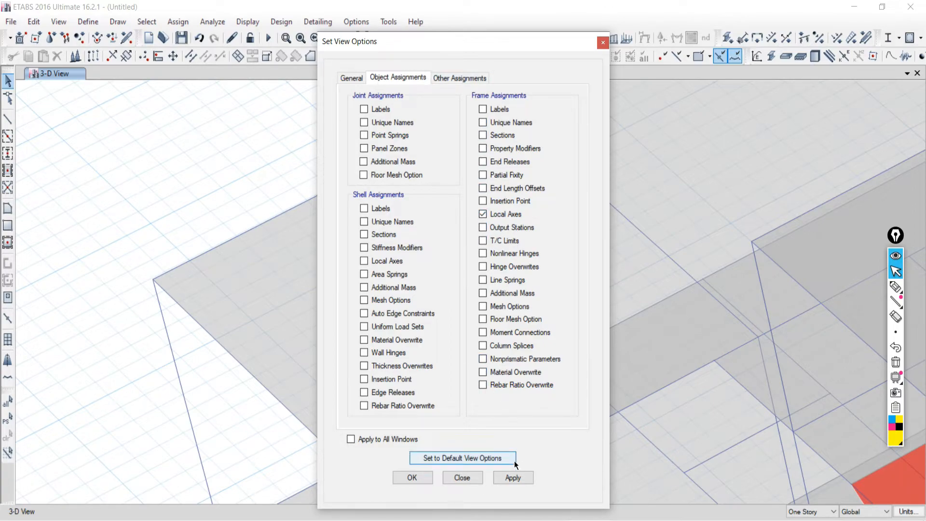
click(509, 476)
click(466, 479)
scroll(378, 219, down, 5)
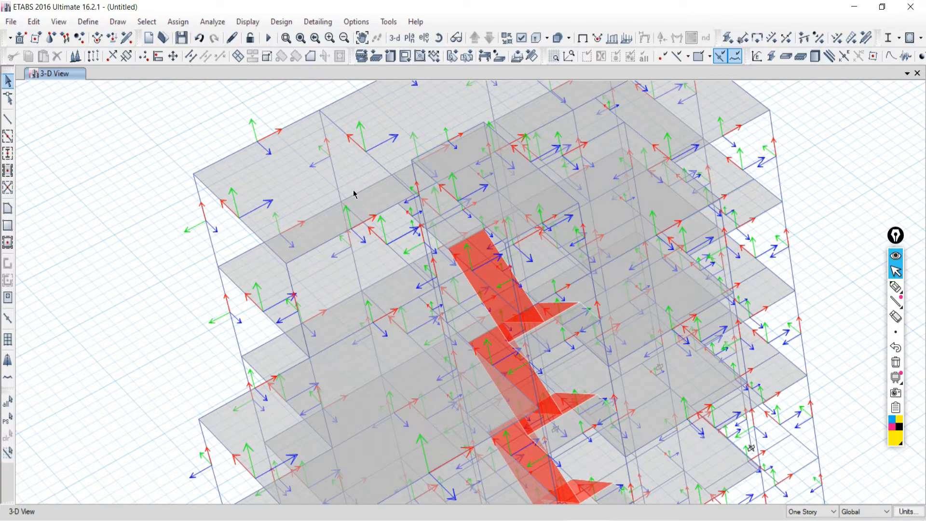
scroll(373, 237, down, 10)
scroll(350, 207, up, 5)
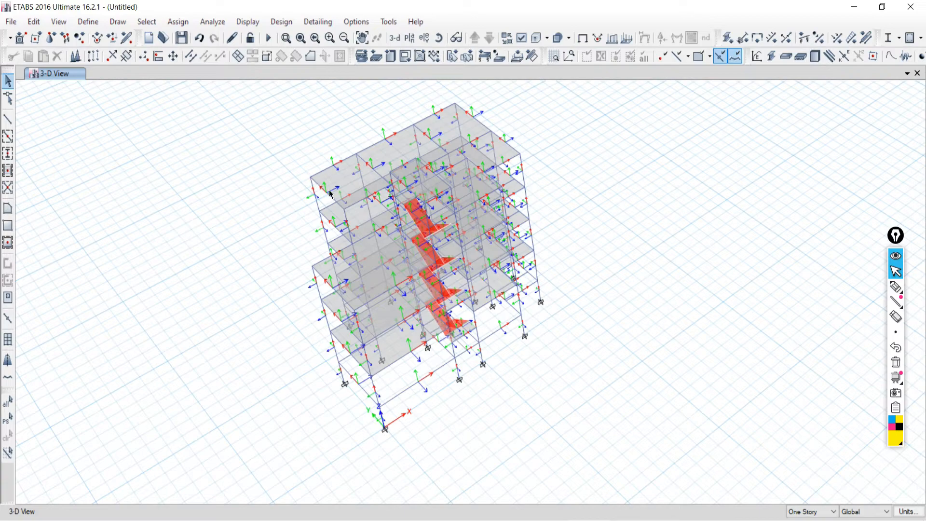
scroll(330, 194, up, 4)
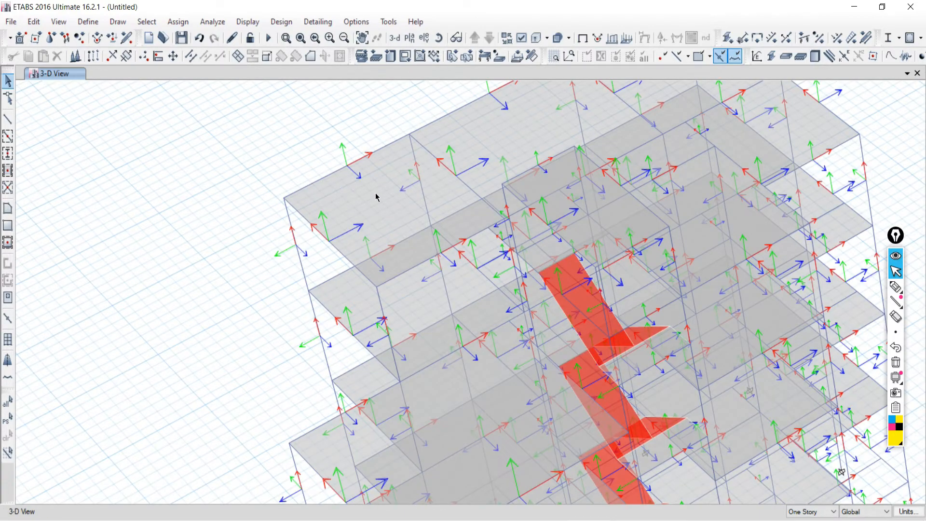
scroll(373, 199, down, 6)
scroll(373, 205, up, 3)
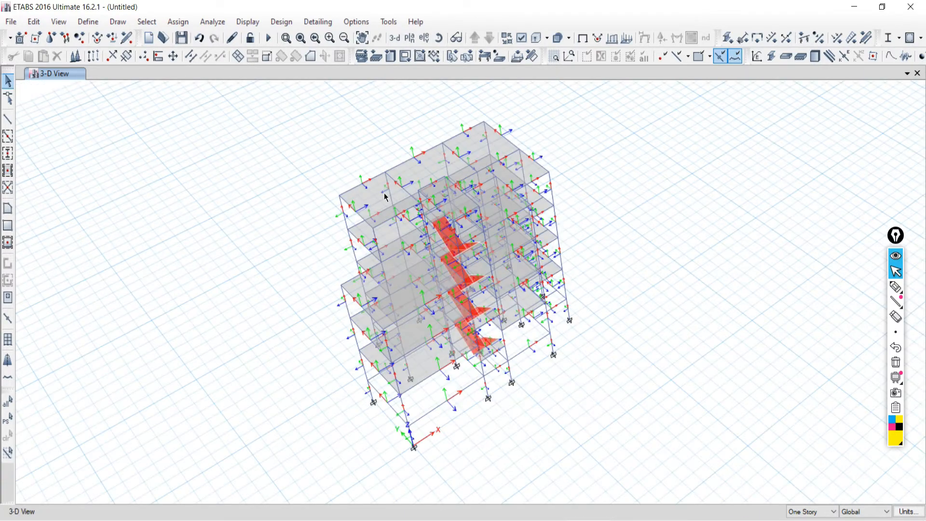
- Turn off the frame Local Axes, turn on the shell Local Axes and inspect them on the floor slabs
click(522, 39)
click(399, 79)
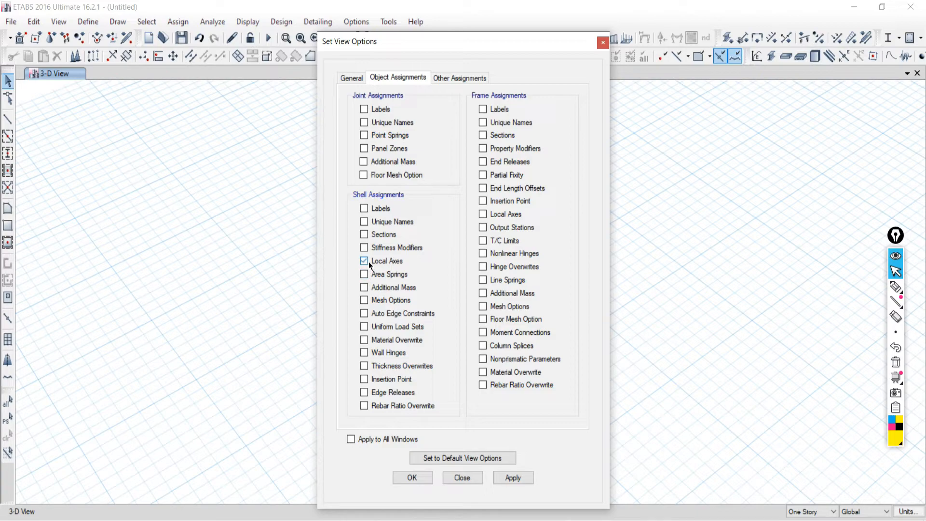
click(497, 477)
click(460, 476)
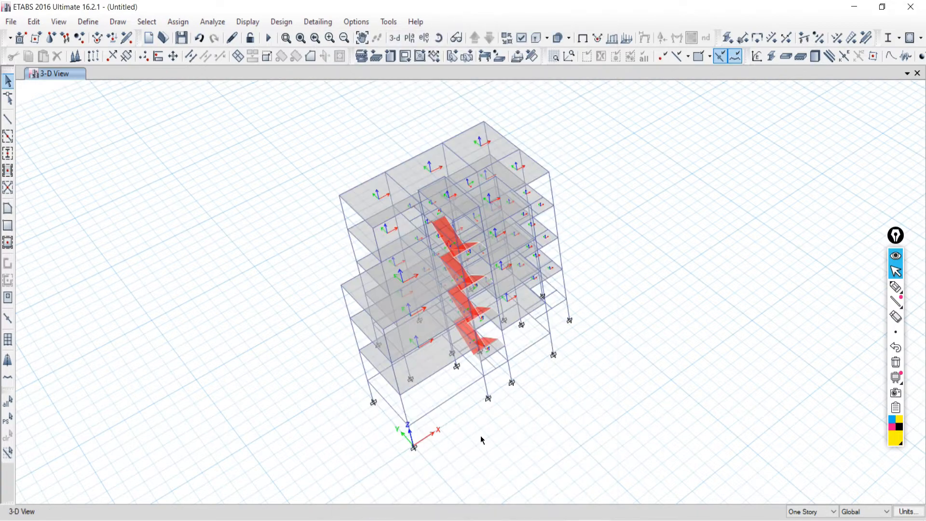
scroll(340, 195, up, 5)
scroll(340, 195, up, 3)
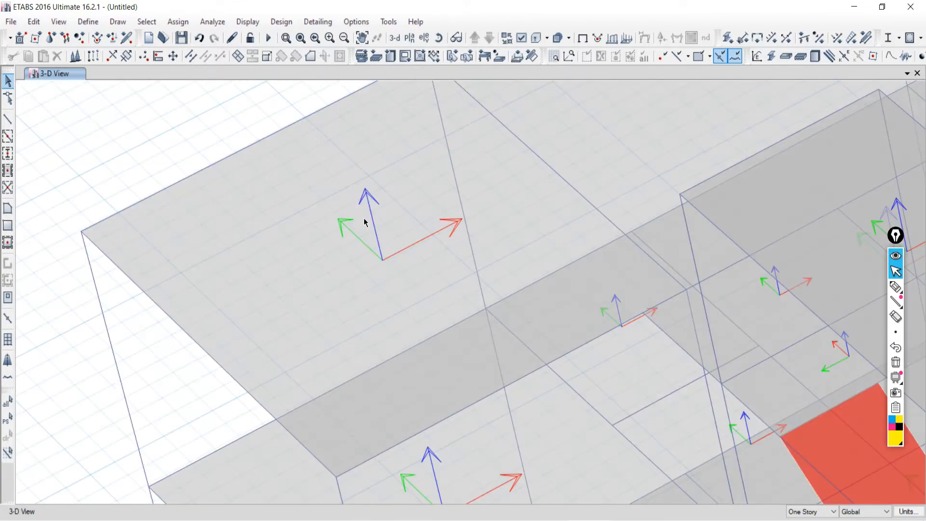
scroll(395, 246, up, 2)
scroll(395, 240, down, 3)
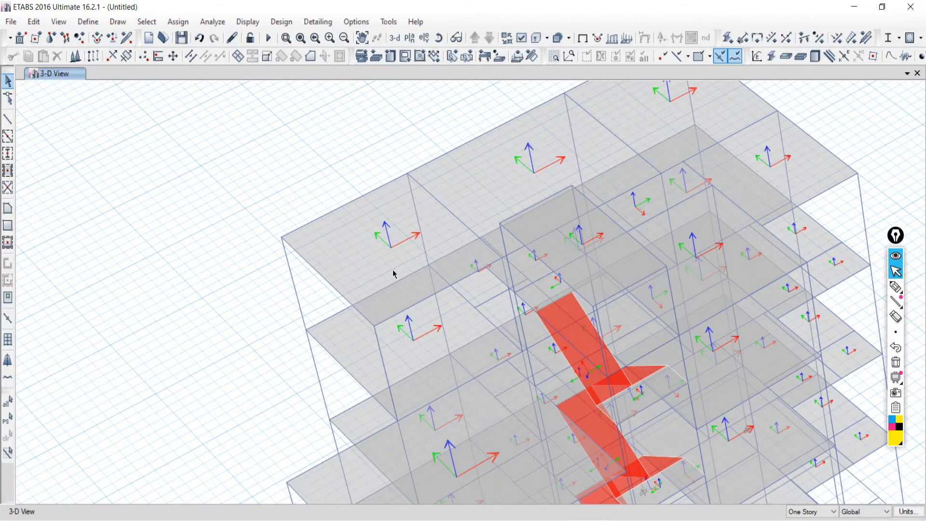
scroll(413, 285, down, 5)
scroll(435, 346, up, 2)
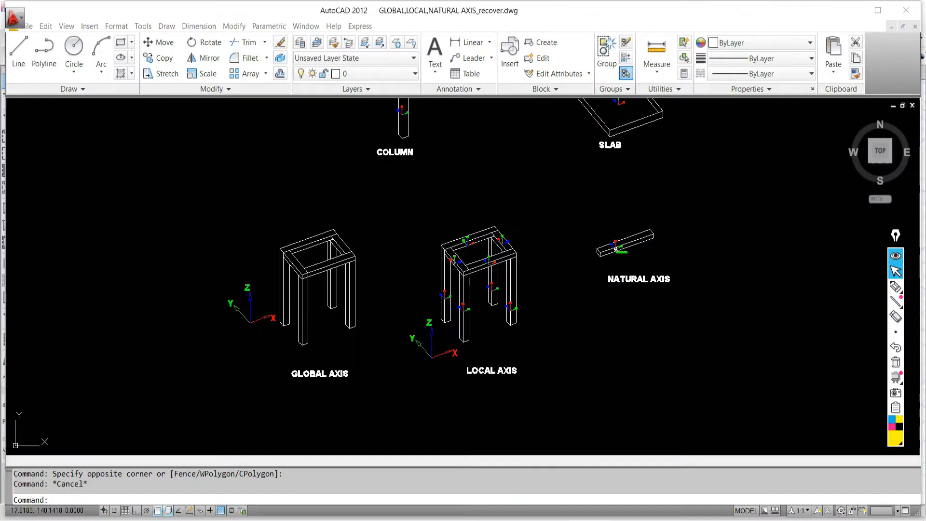
- Switch to AutoCAD and examine the solid particle and its 1-1, 2-2 and 3-3 axes in the NATURAL AXIS beam drawing
scroll(606, 209, up, 10)
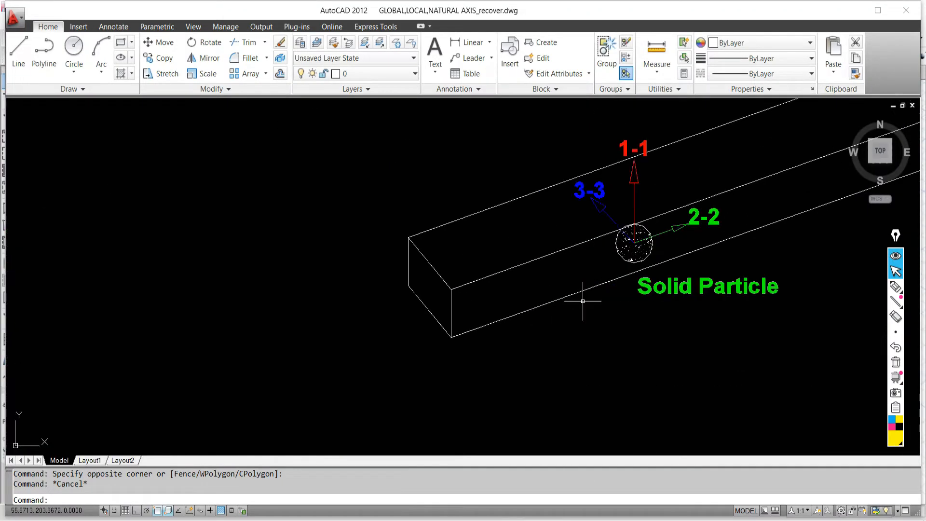
scroll(597, 250, down, 5)
middle_drag(606, 251, 569, 244)
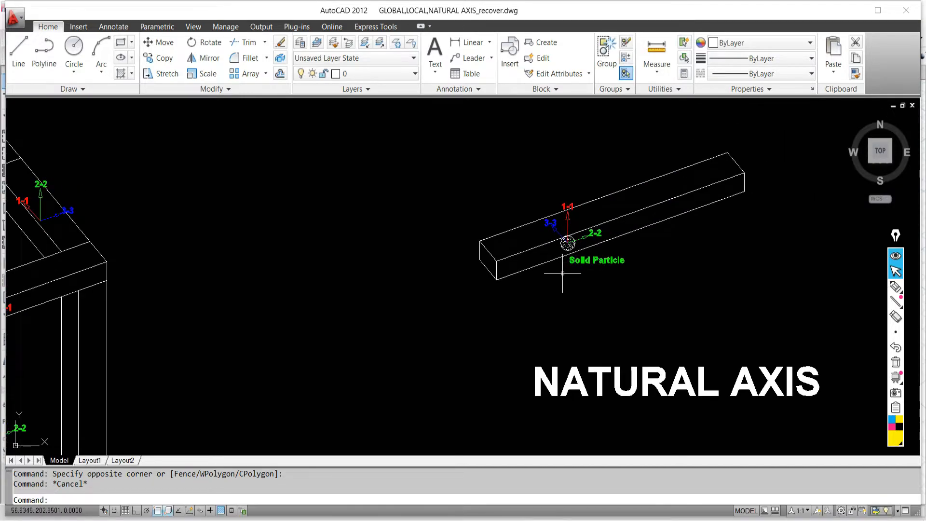
scroll(576, 246, up, 5)
click(475, 207)
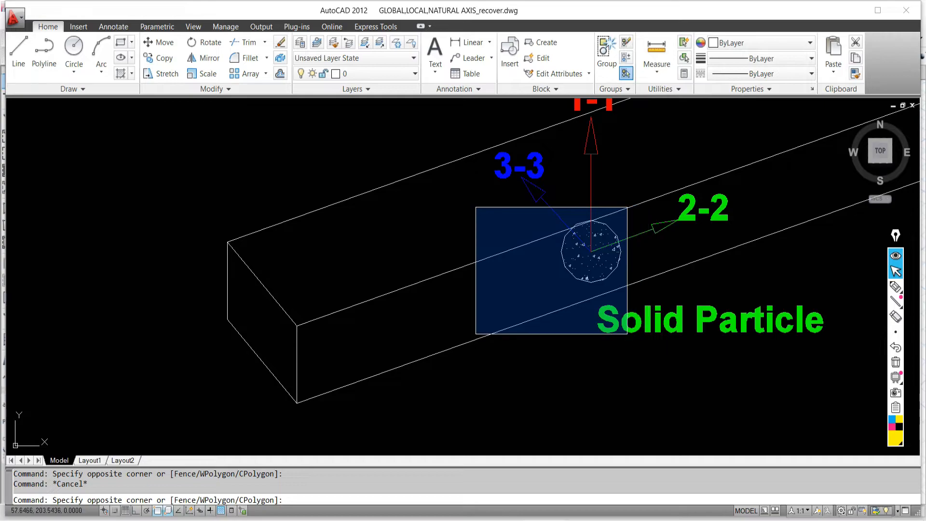
click(629, 346)
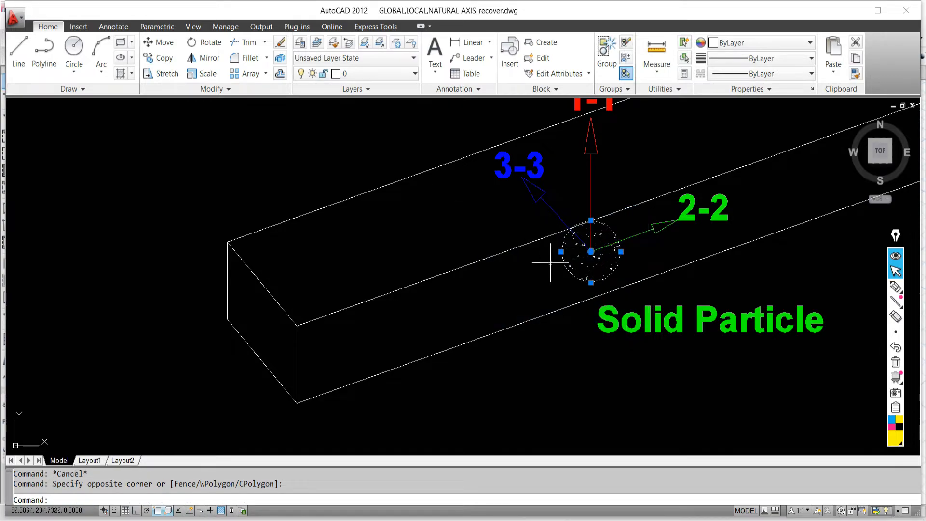
scroll(661, 342, down, 4)
middle_drag(651, 404, 488, 229)
scroll(527, 250, down, 4)
scroll(517, 220, up, 2)
scroll(506, 227, up, 3)
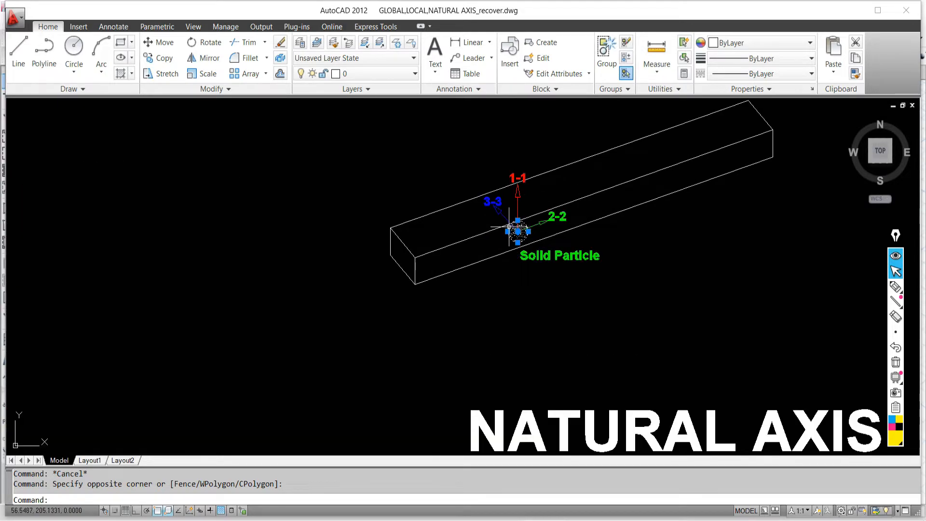
- Review the GLOBAL AXIS and LOCAL AXIS frame drawings alongside the natural axis beam
scroll(506, 227, down, 4)
middle_drag(349, 310, 627, 230)
scroll(299, 366, down, 3)
scroll(275, 366, up, 5)
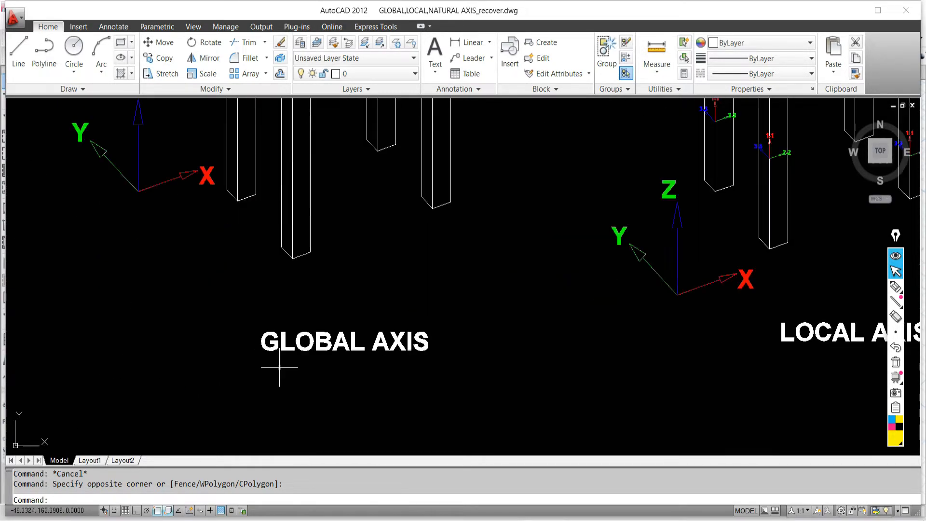
scroll(305, 381, down, 4)
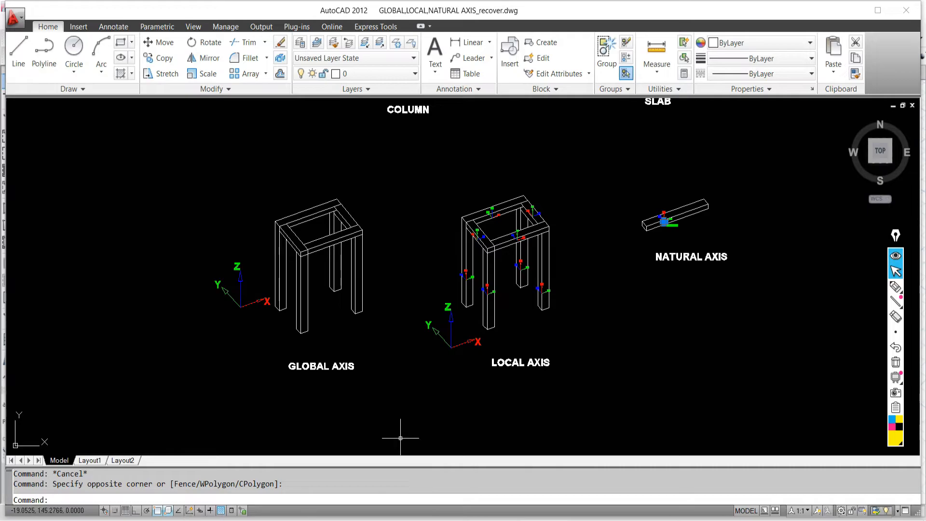
- Bring up truss problem 1.1 in TRUSS AND BEAM EXAMPLE.pdf and check the Google Meet session window
click(111, 520)
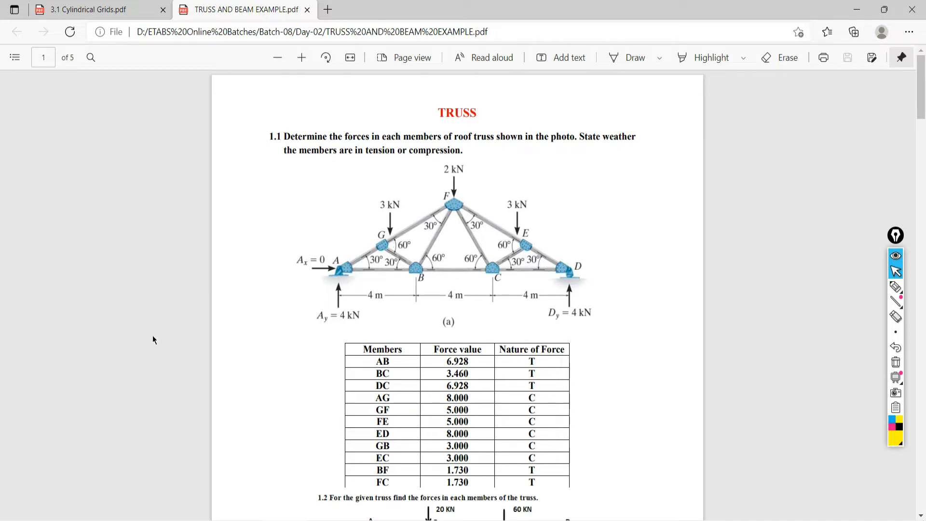
click(141, 520)
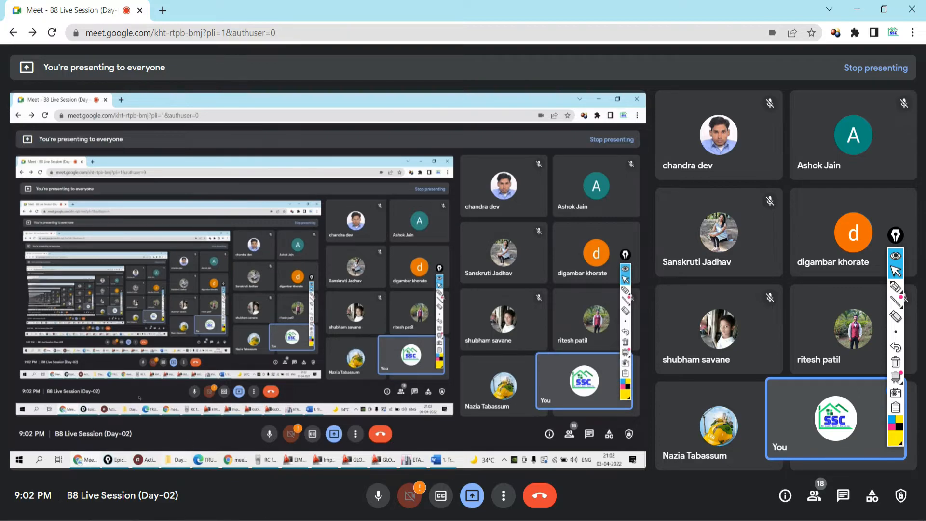
click(285, 520)
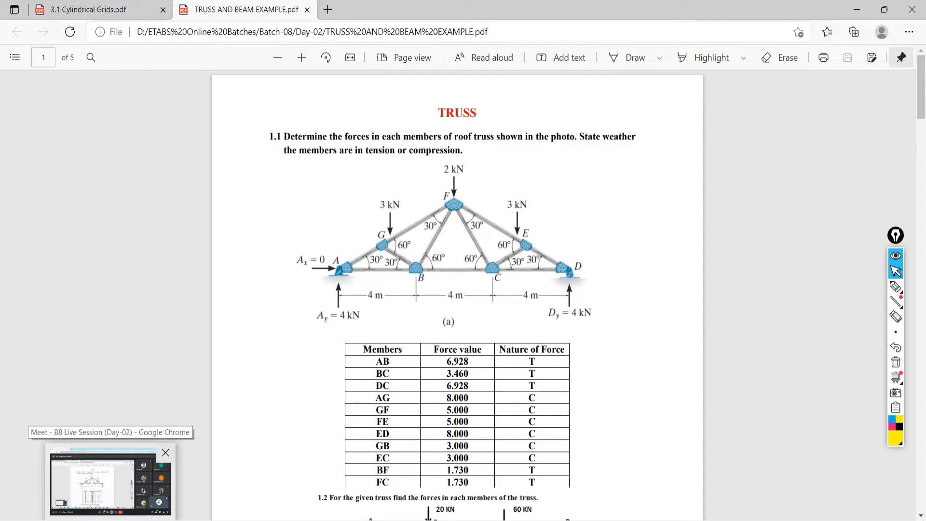
click(111, 520)
mouse_move(714, 426)
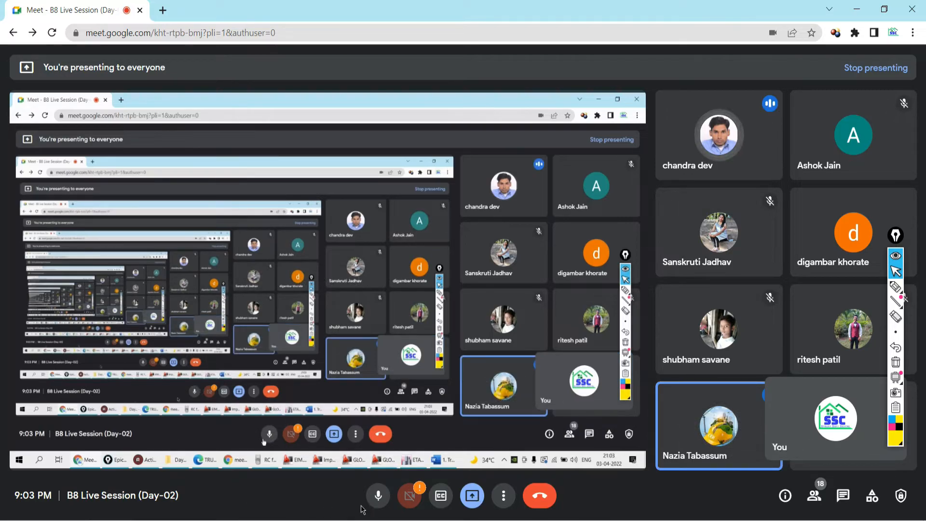
click(126, 520)
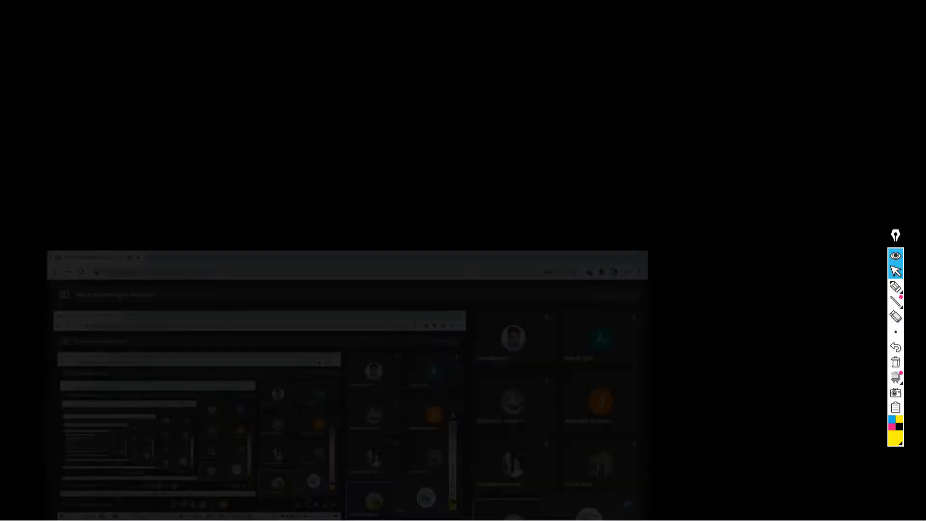
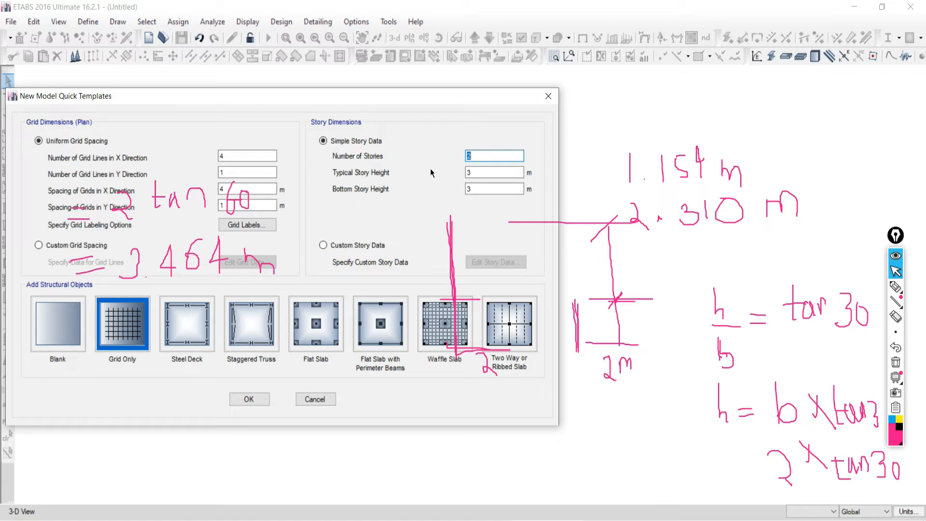
- Switch the new model to custom story data, with a height of 1.154 m for Story1 and 2.31 m for Story2
key(Tab)
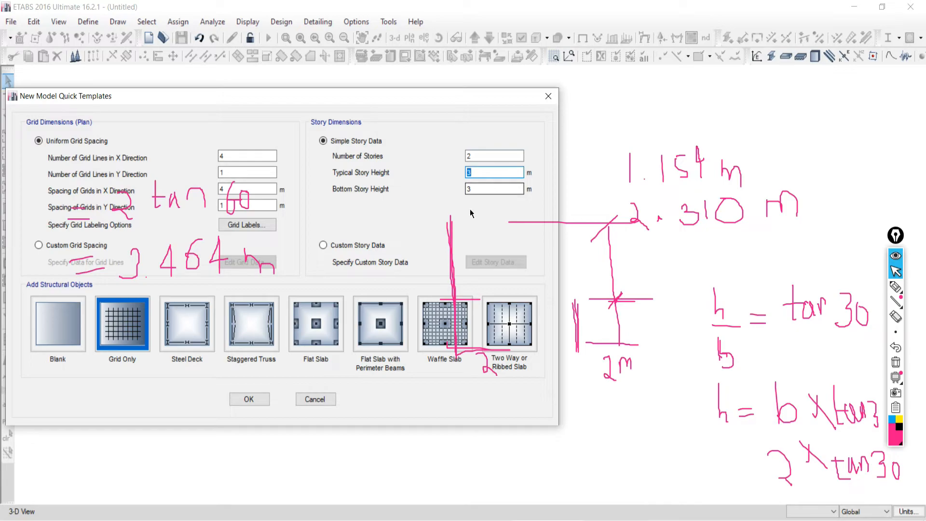
click(323, 245)
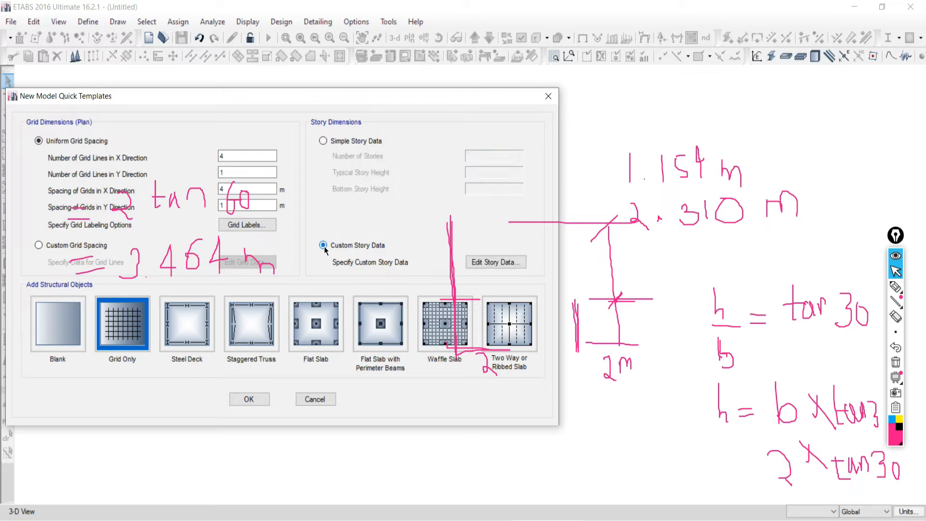
click(506, 262)
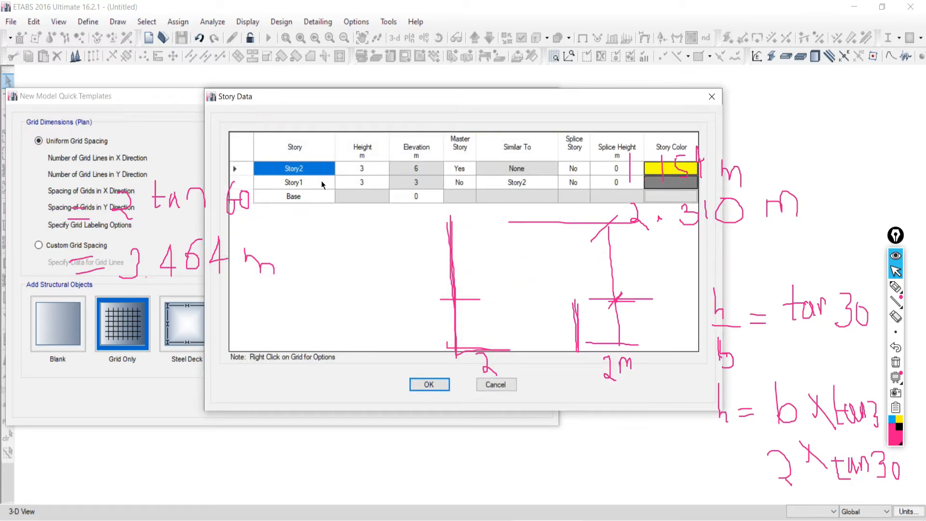
drag(441, 97, 298, 104)
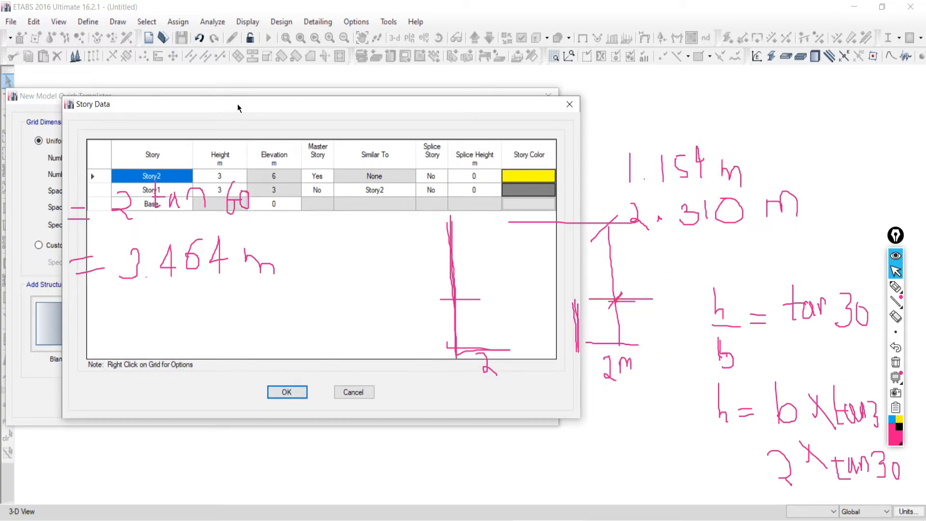
drag(237, 108, 228, 21)
click(201, 109)
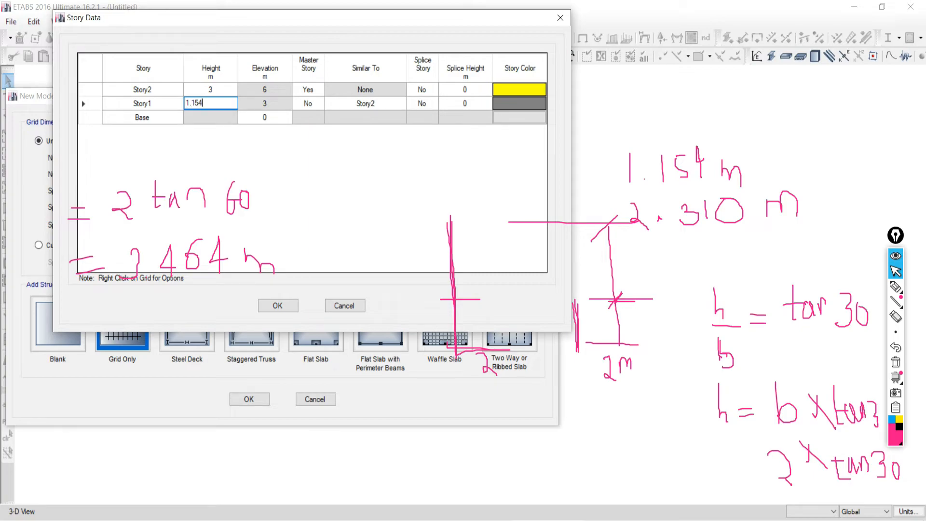
click(221, 89)
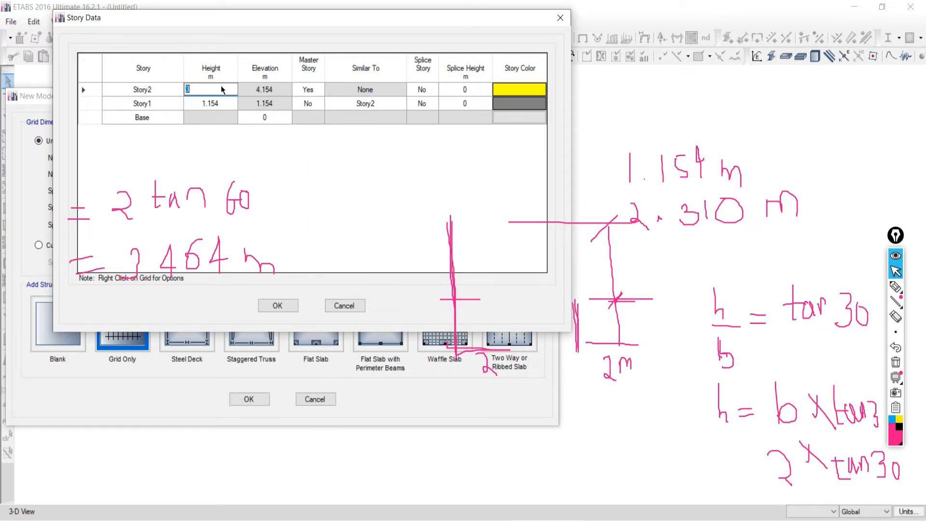
text(2.31)
key(Return)
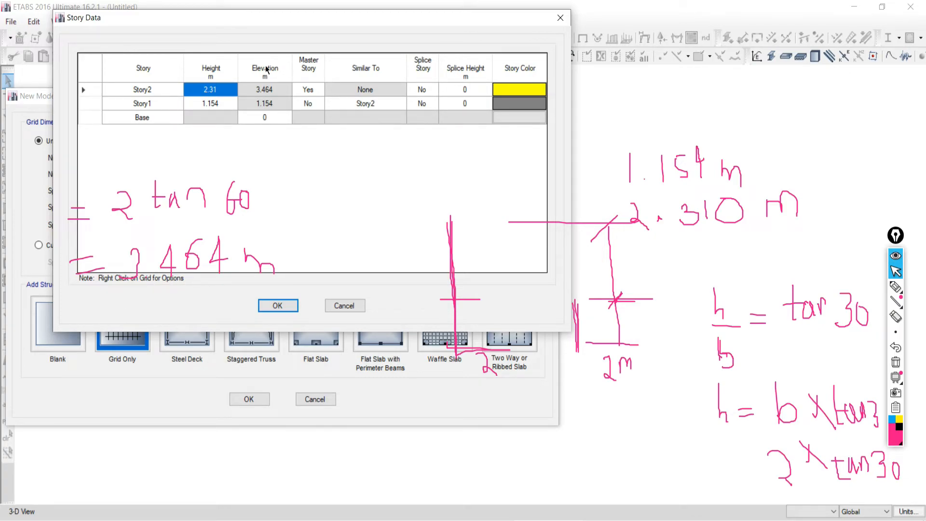
- Create the Grid Only model with the custom story data and clear the handwritten annotations from the screen
drag(289, 18, 316, 54)
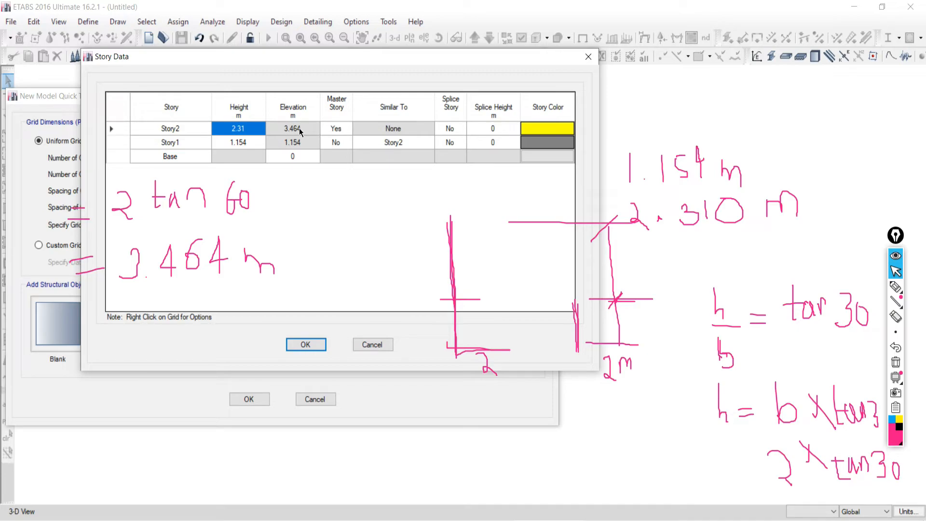
click(303, 346)
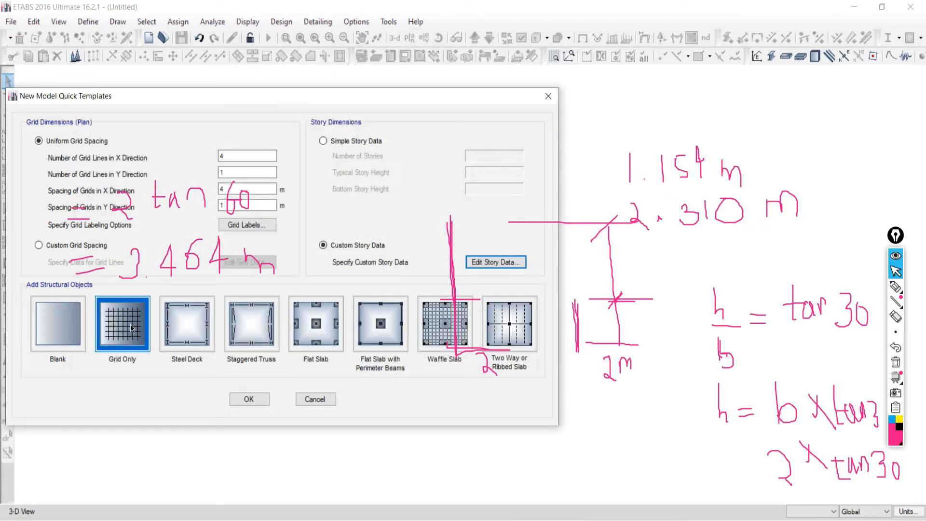
click(236, 400)
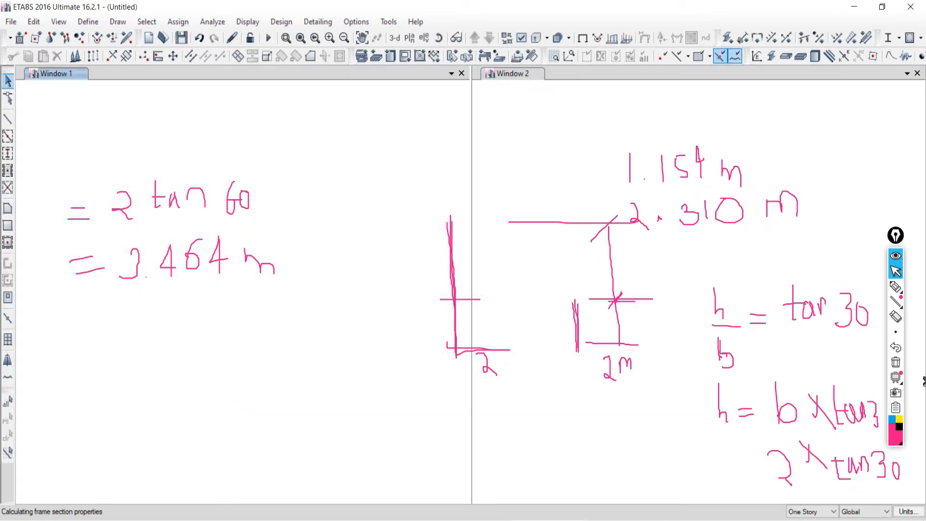
click(896, 374)
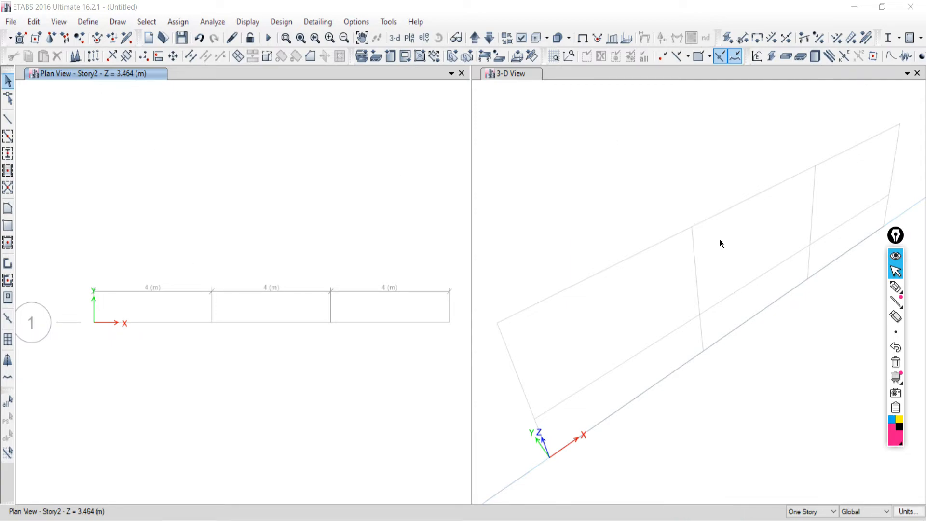
- Close the 3-D view so only the plan view remains, and consult roof truss problem 1.1 in TRUSS AND BEAM EXAMPLE.pdf
click(917, 74)
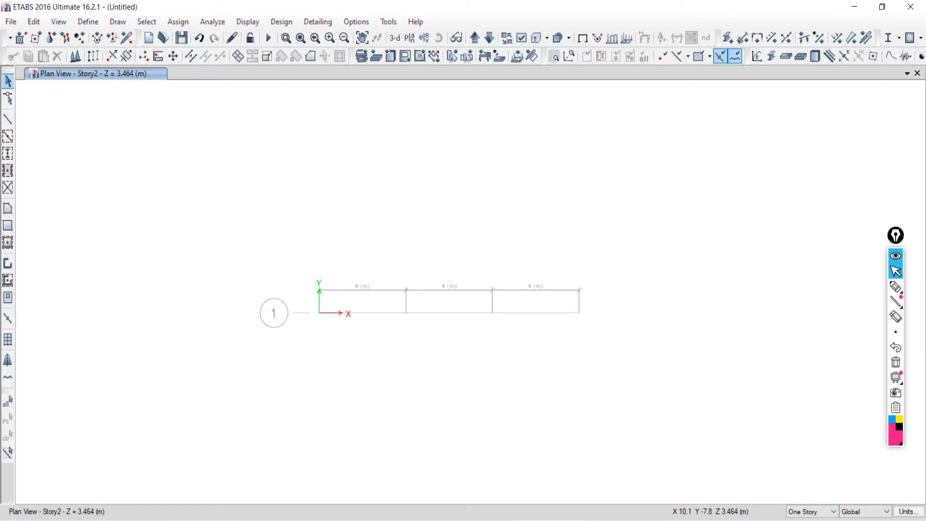
key(alt+Tab)
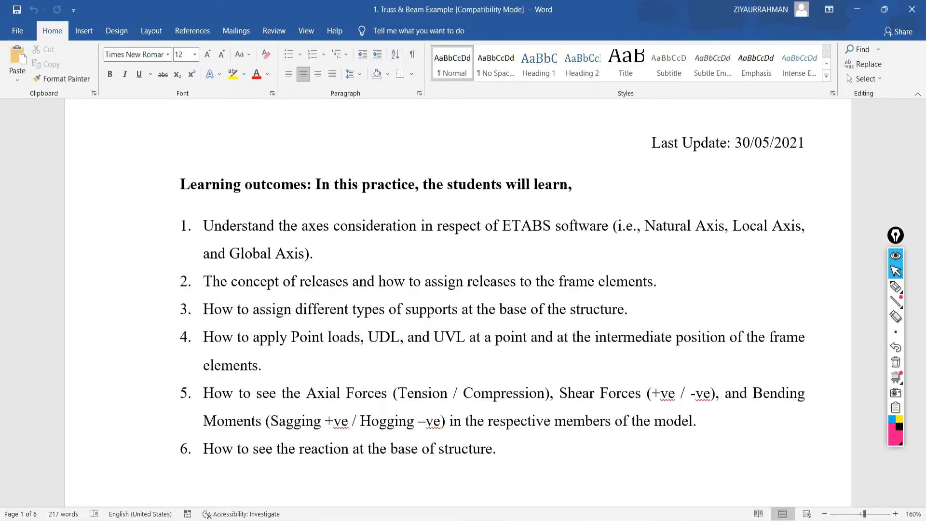
key(alt+Tab)
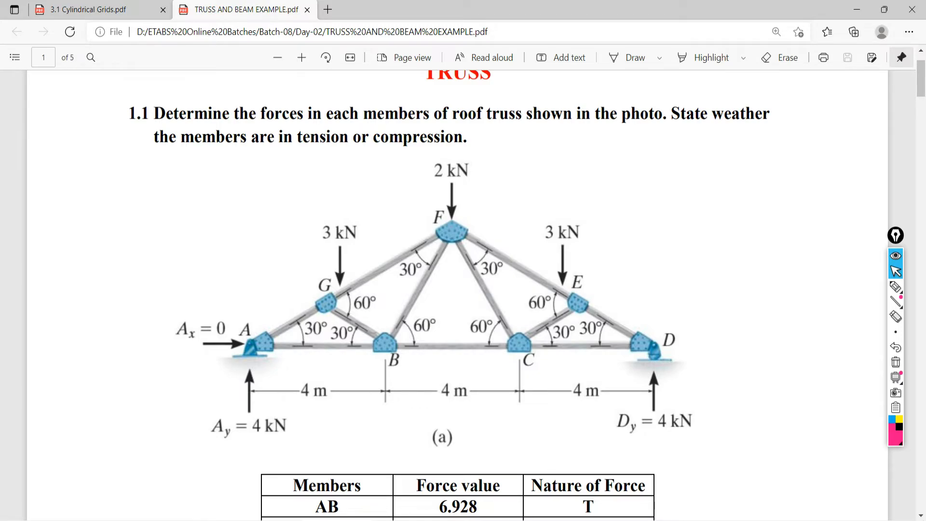
key(alt+Tab)
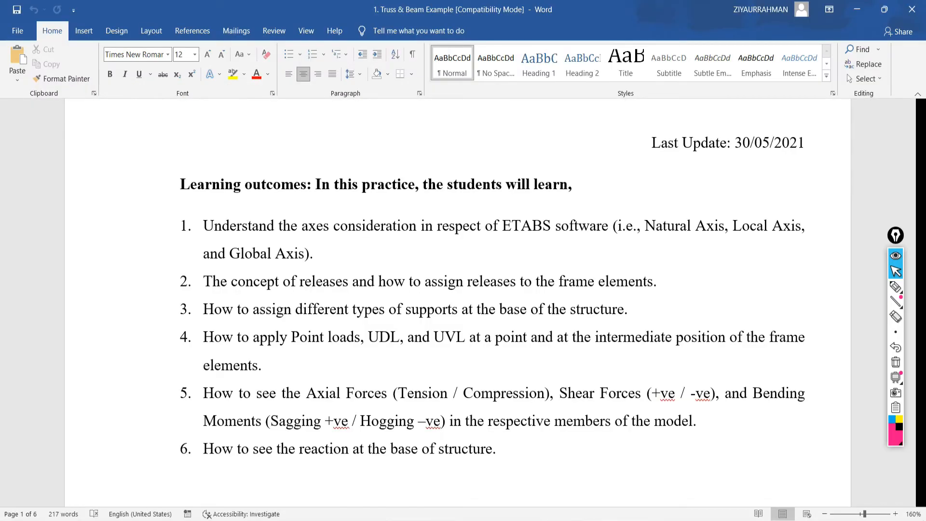
key(alt+Tab)
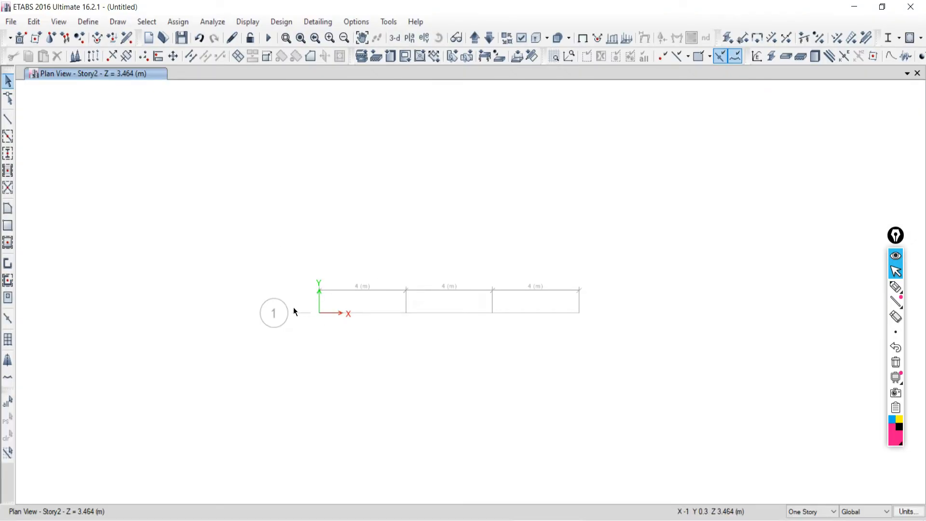
- Examine grid line 1 and its bays in the Story2 plan view, and check the Google Meet session window
scroll(292, 308, up, 3)
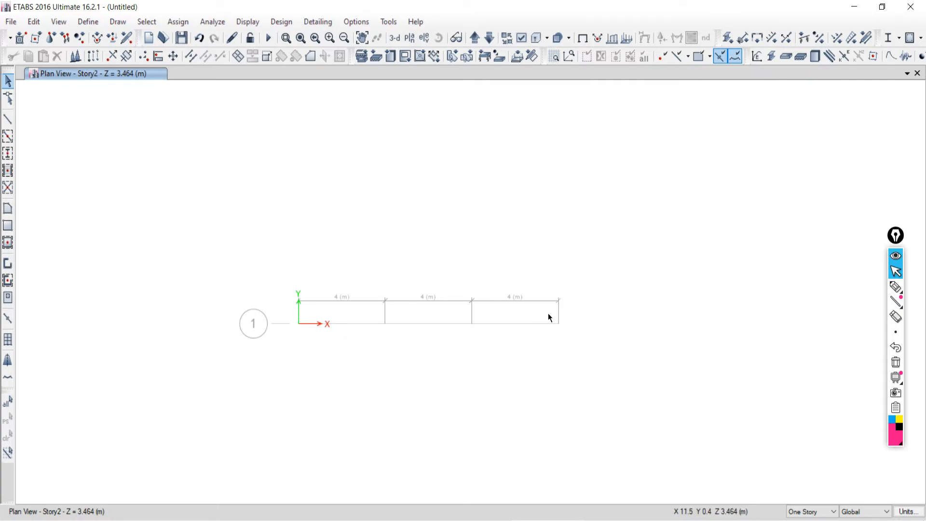
scroll(251, 340, up, 2)
scroll(269, 338, down, 4)
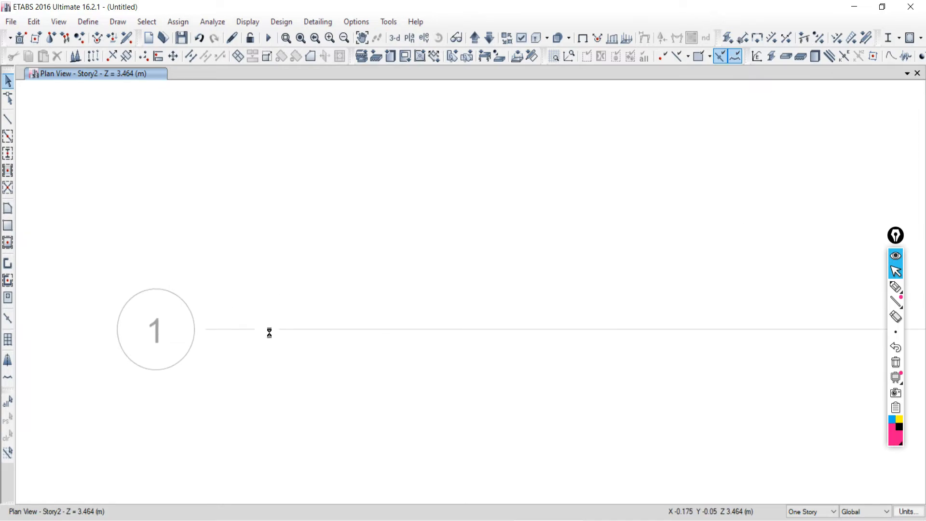
scroll(271, 341, up, 2)
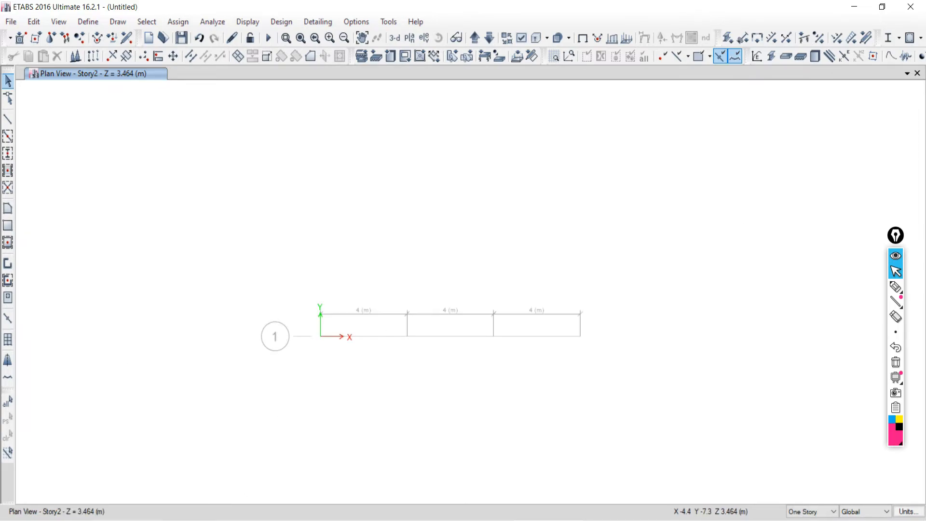
click(262, 519)
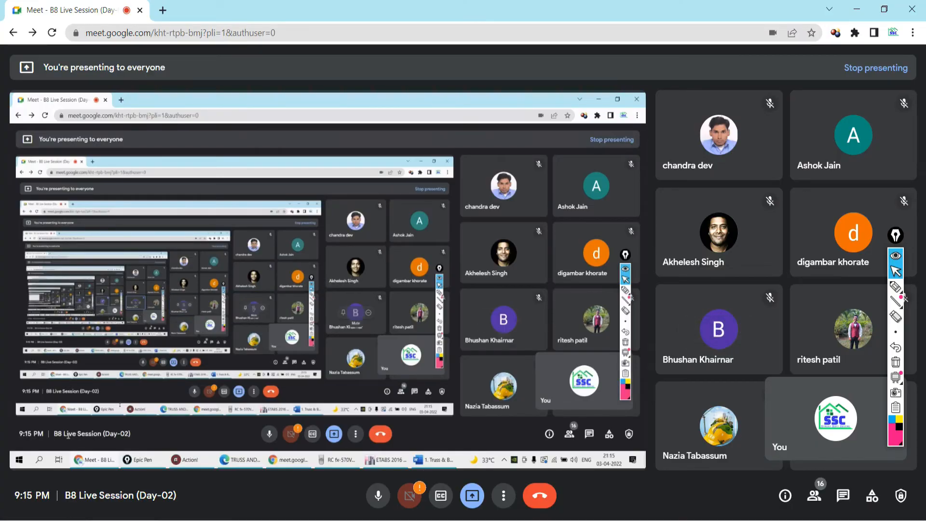
click(126, 520)
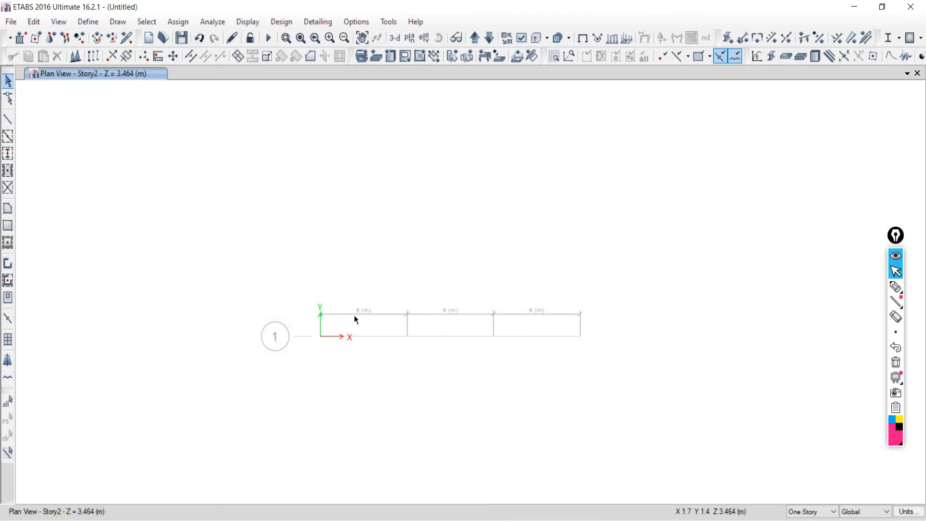
- Switch the plan window to the elevation view along grid line 1
click(423, 38)
click(369, 230)
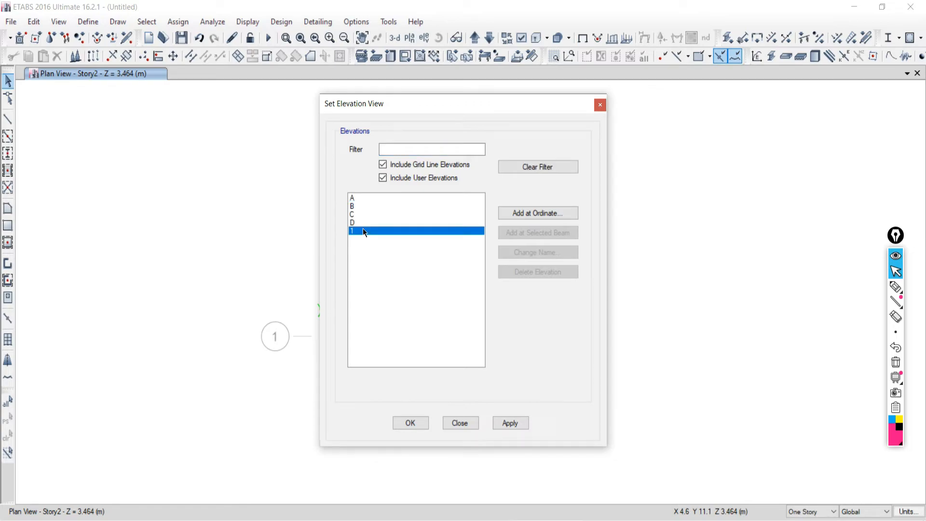
click(508, 424)
click(468, 424)
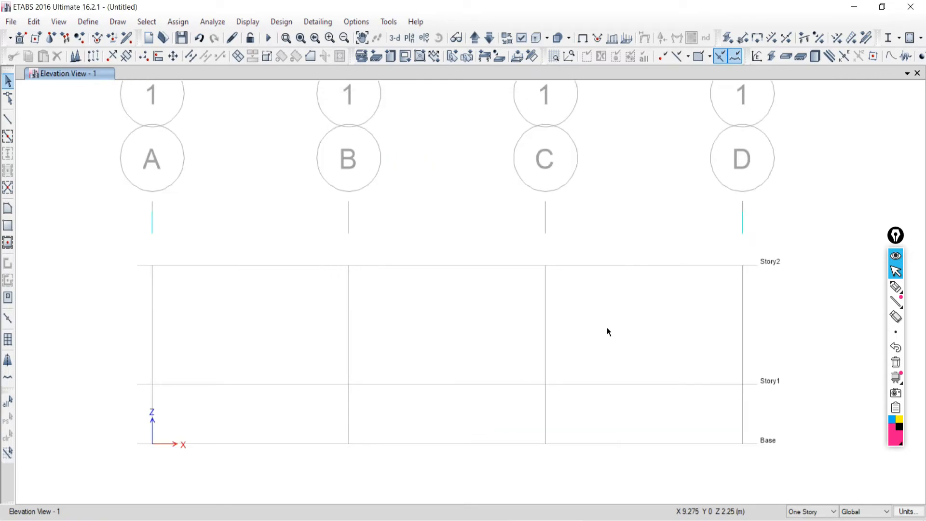
scroll(602, 336, up, 3)
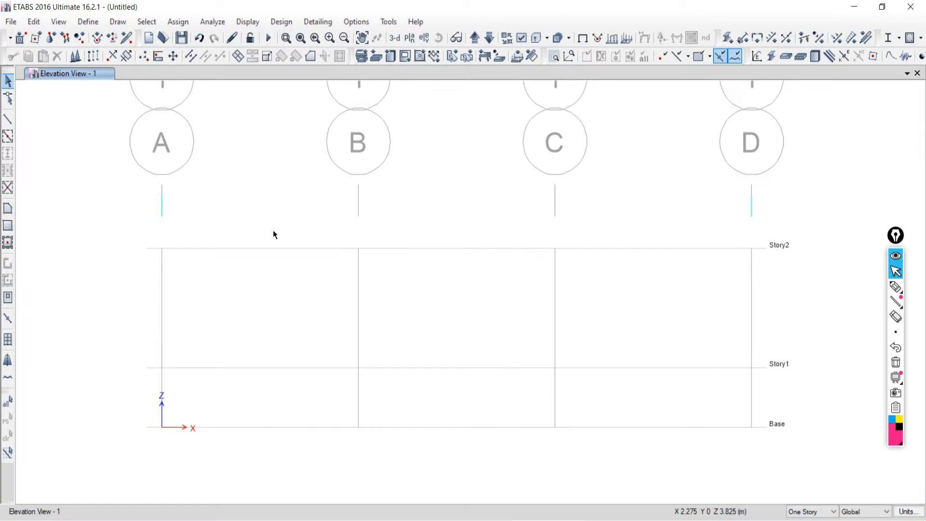
click(8, 121)
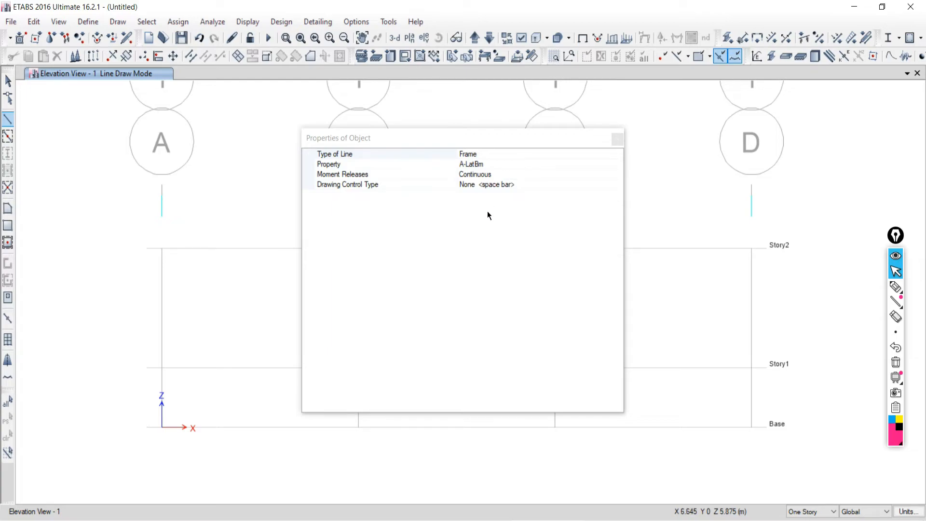
drag(484, 136, 410, 137)
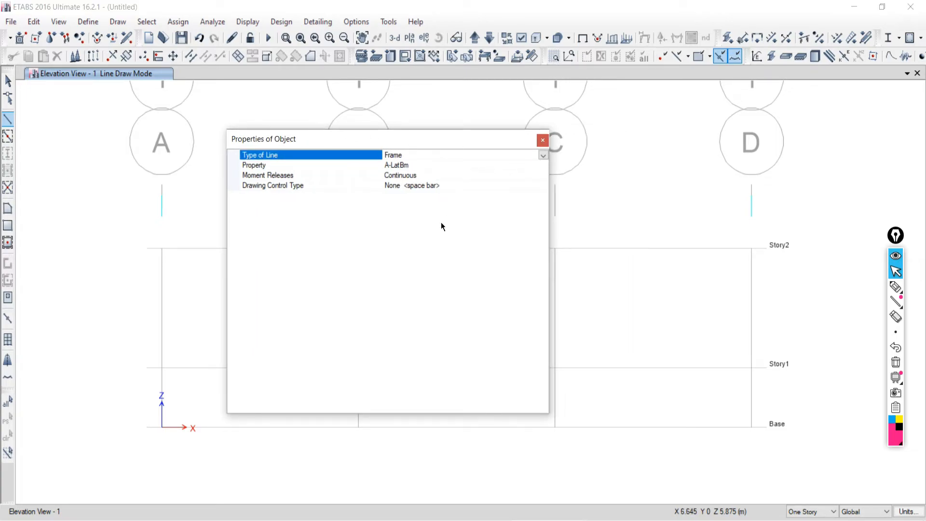
click(3, 117)
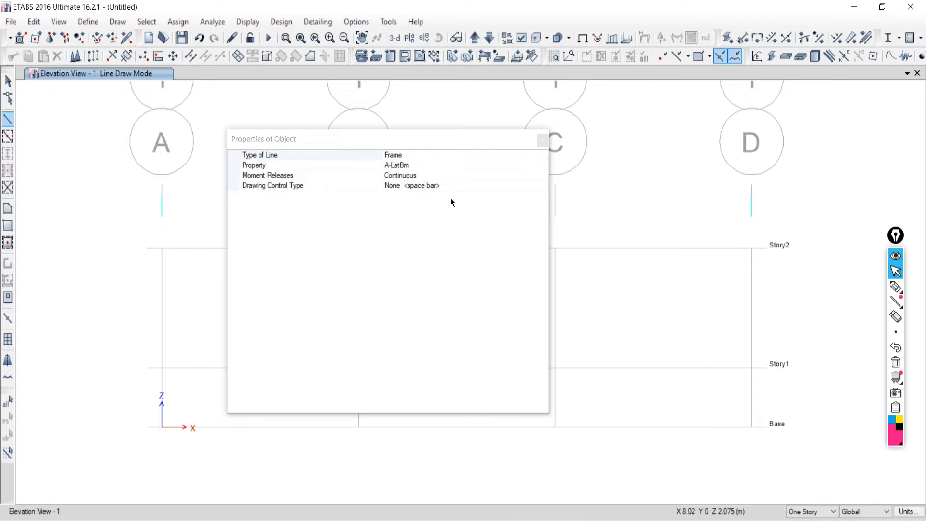
drag(461, 147, 289, 121)
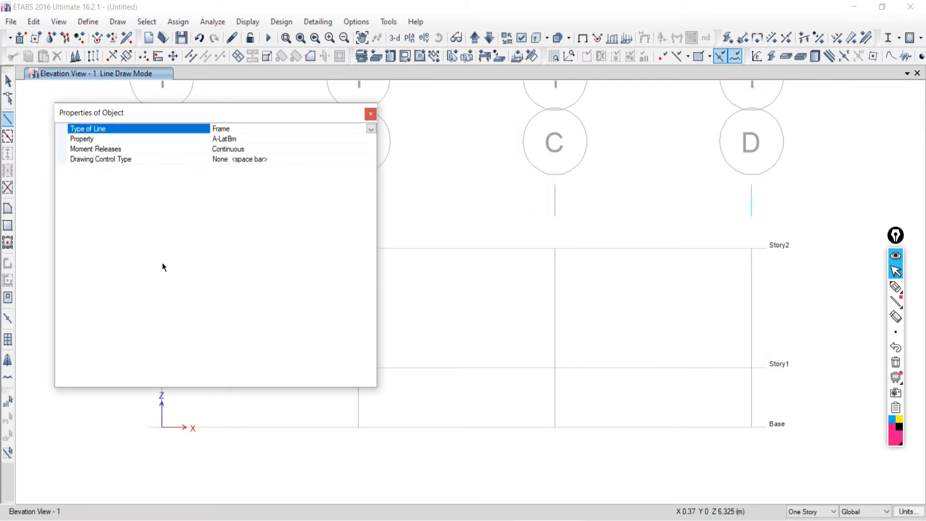
click(370, 114)
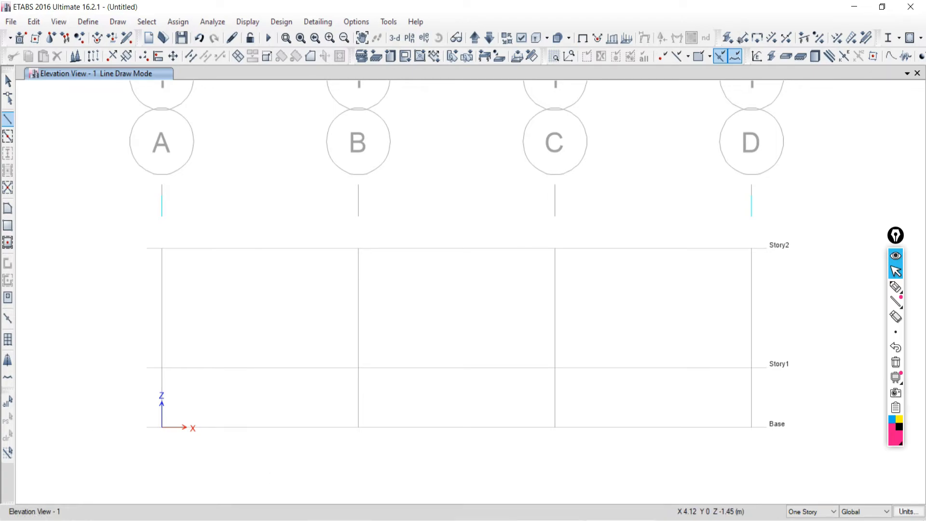
key(alt+Tab)
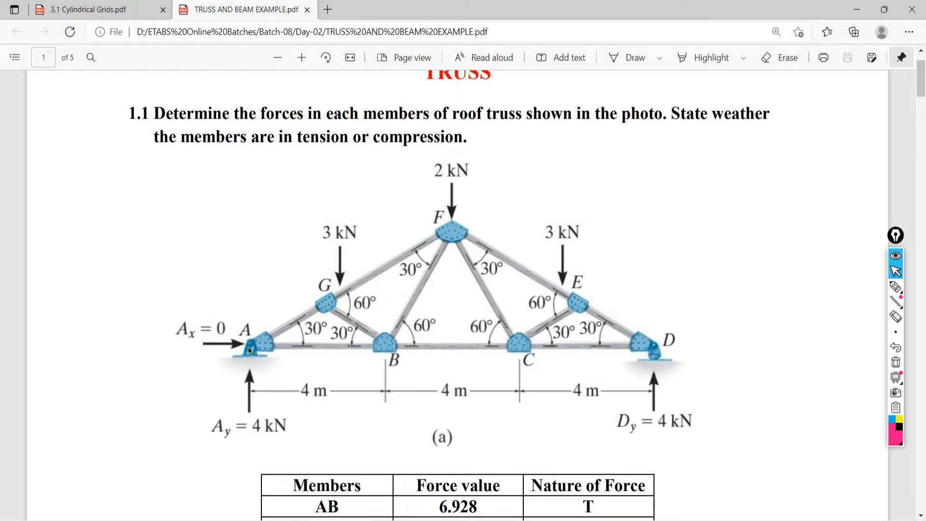
key(alt+Tab)
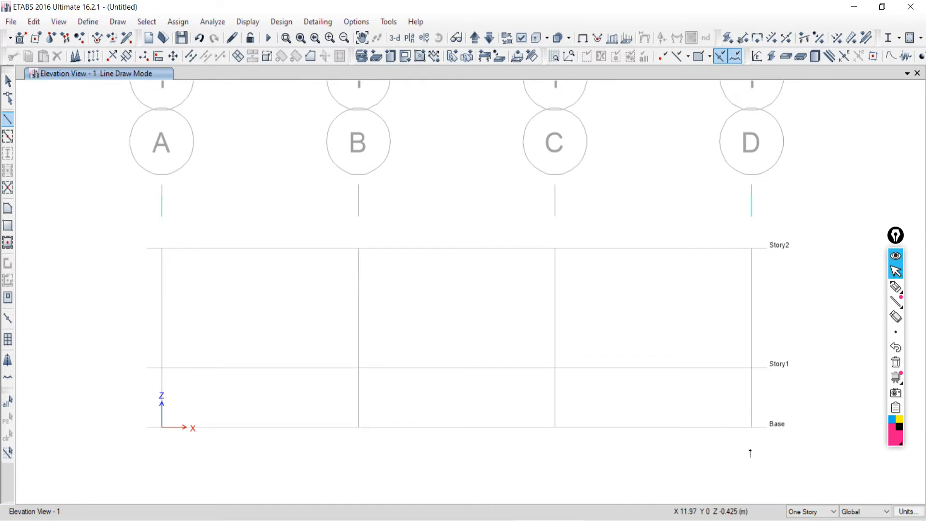
mouse_move(751, 451)
middle_down()
mouse_move(703, 416)
mouse_move(702, 396)
middle_up()
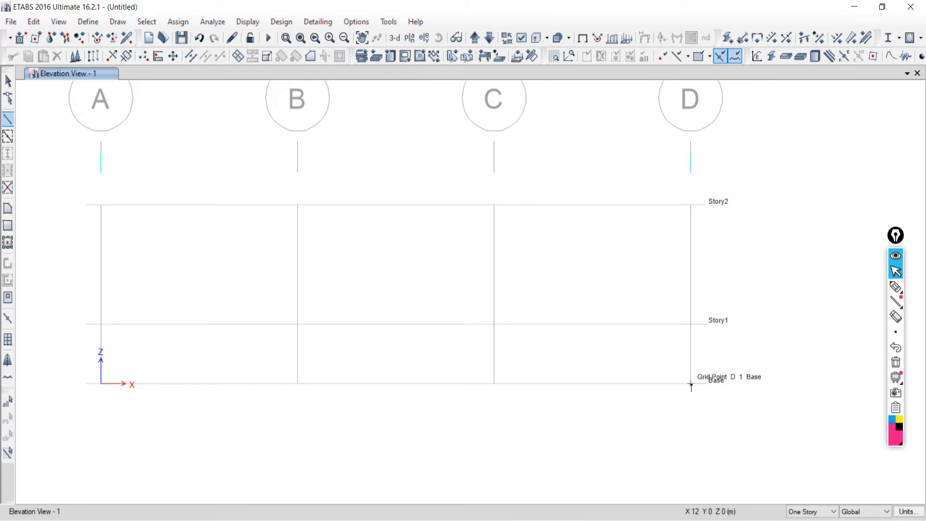
scroll(693, 388, up, 3)
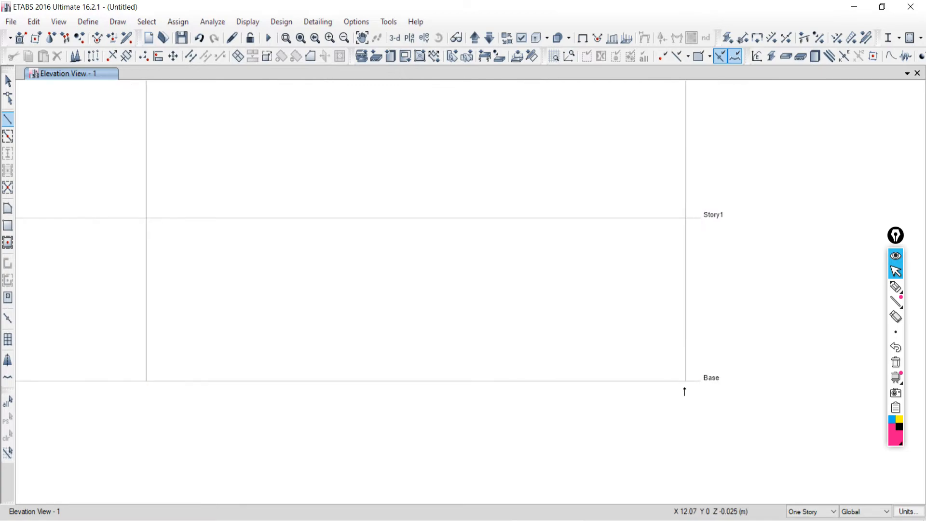
scroll(689, 395, down, 3)
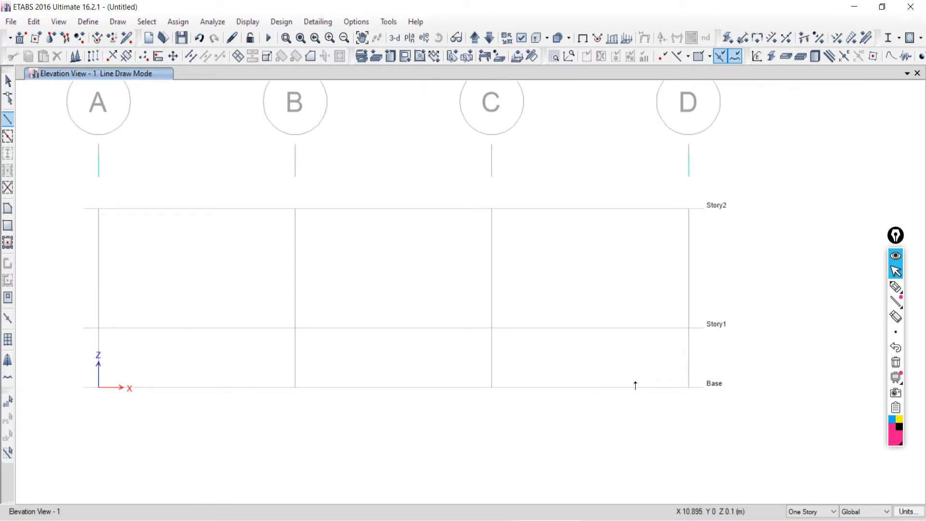
click(687, 387)
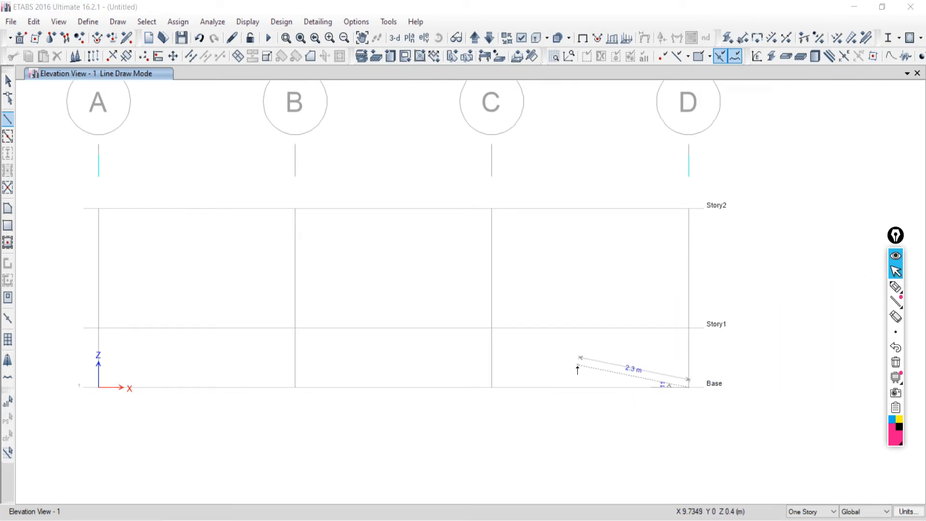
key(Escape)
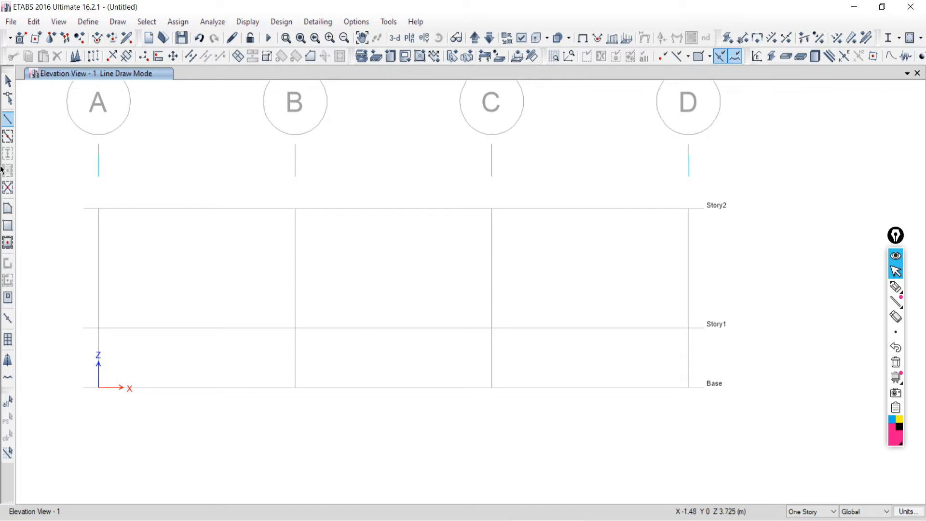
click(8, 81)
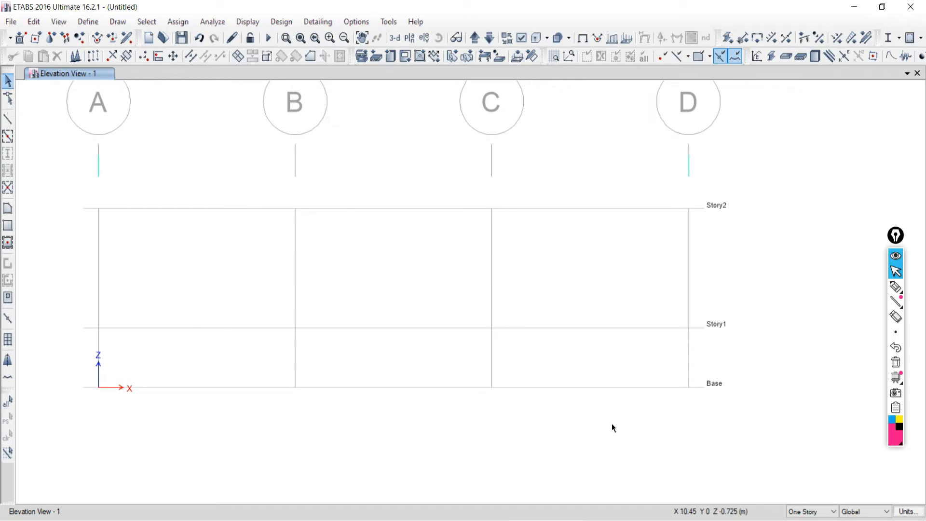
- Check the truss figure in the PDF and enable snapping to line ends and midpoints in the ETABS snap options
scroll(638, 403, down, 3)
scroll(553, 368, up, 3)
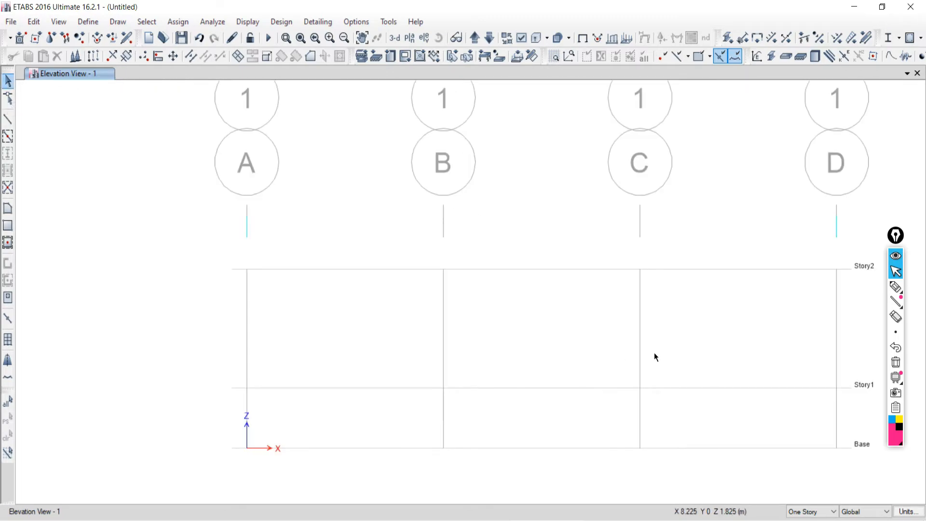
middle_drag(655, 357, 507, 306)
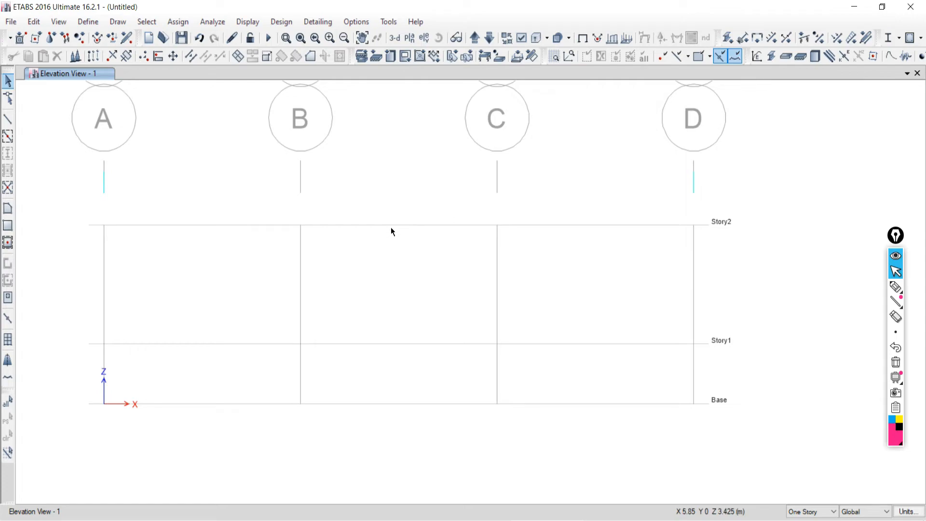
key(alt+Tab)
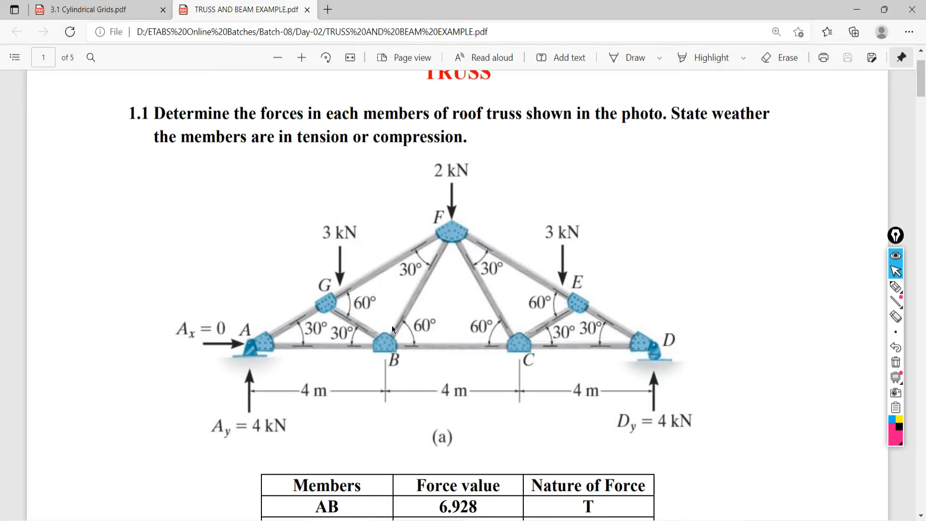
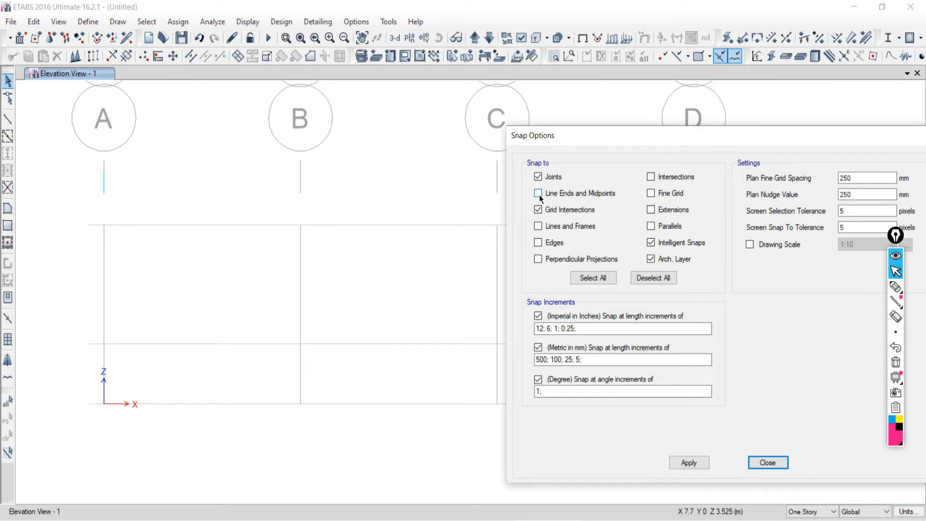
click(538, 194)
drag(609, 128, 469, 66)
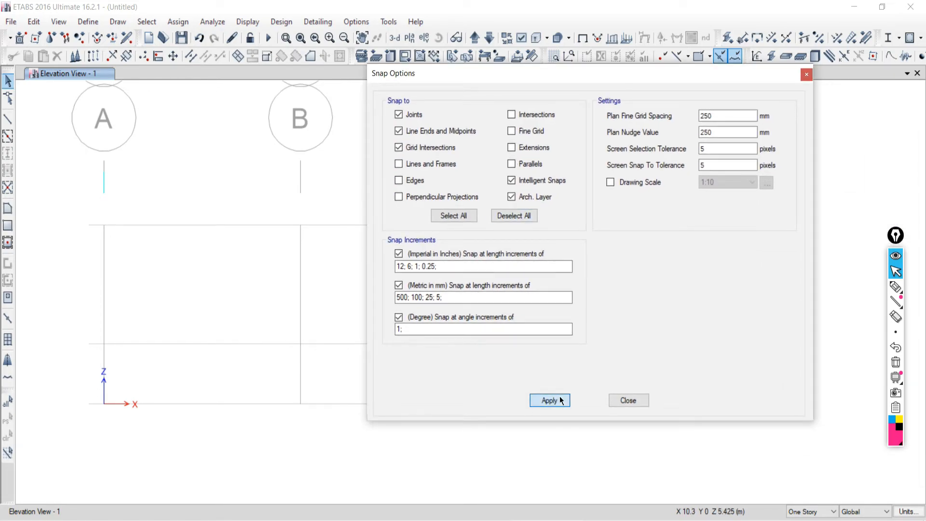
click(625, 400)
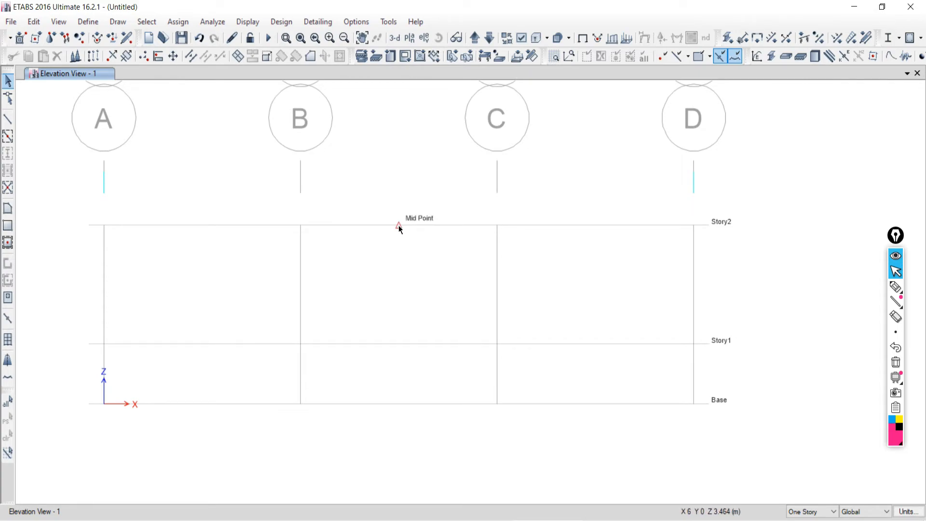
- Draw a frame member from the grid D base point to the midpoint of the Story2 line between grids B and C
click(9, 122)
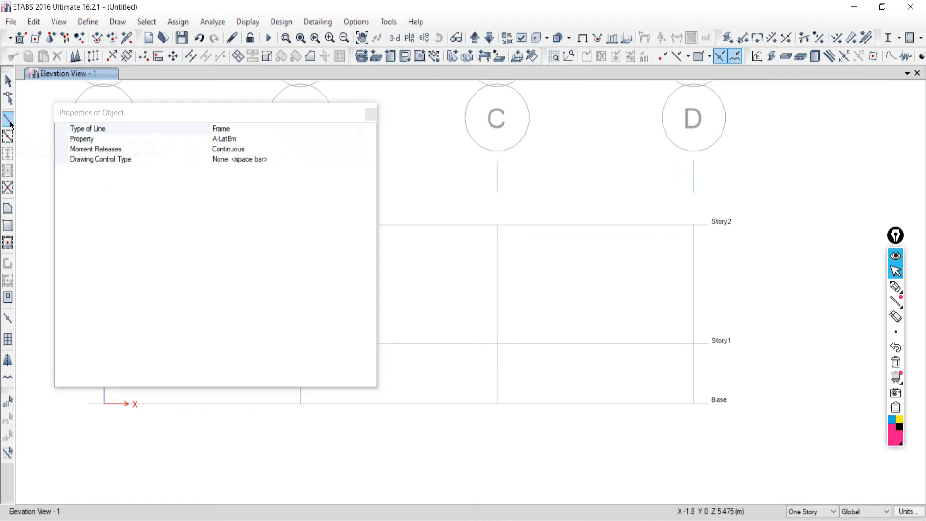
click(369, 114)
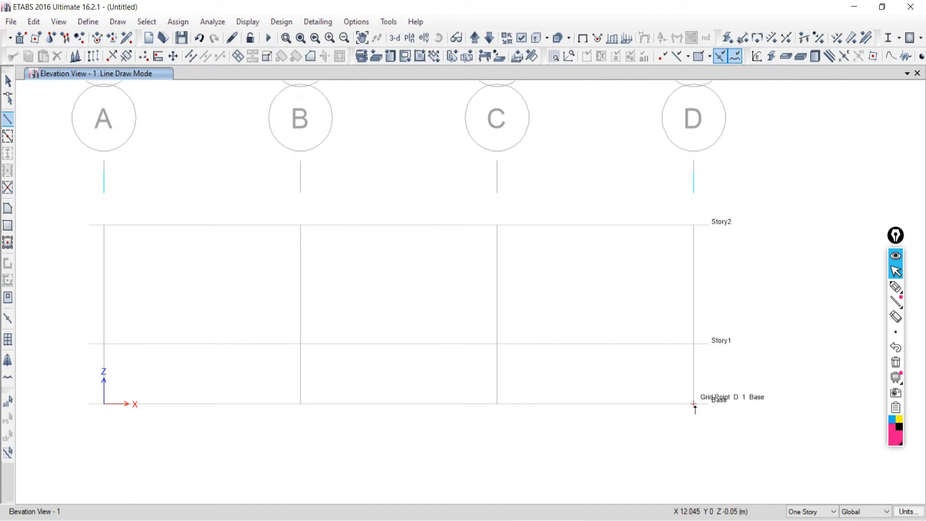
scroll(695, 407, up, 3)
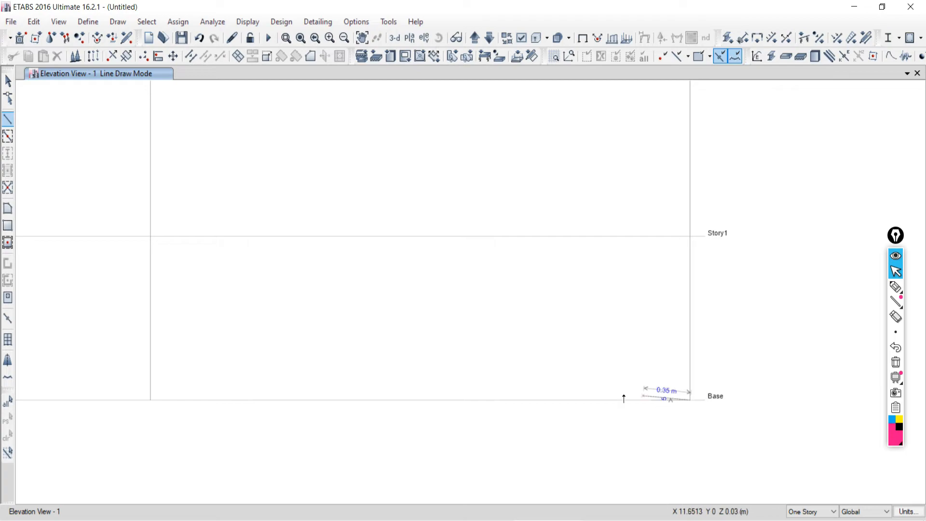
scroll(407, 293, down, 5)
scroll(258, 211, up, 5)
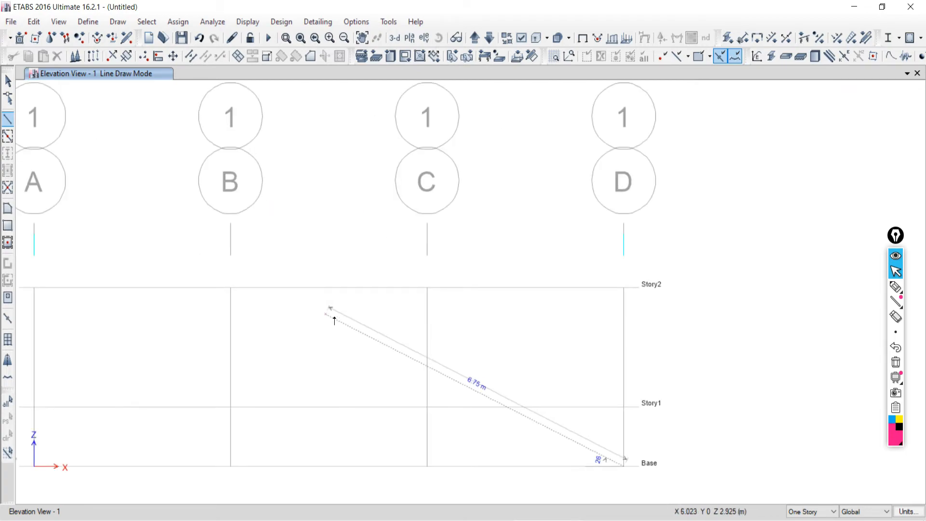
click(328, 288)
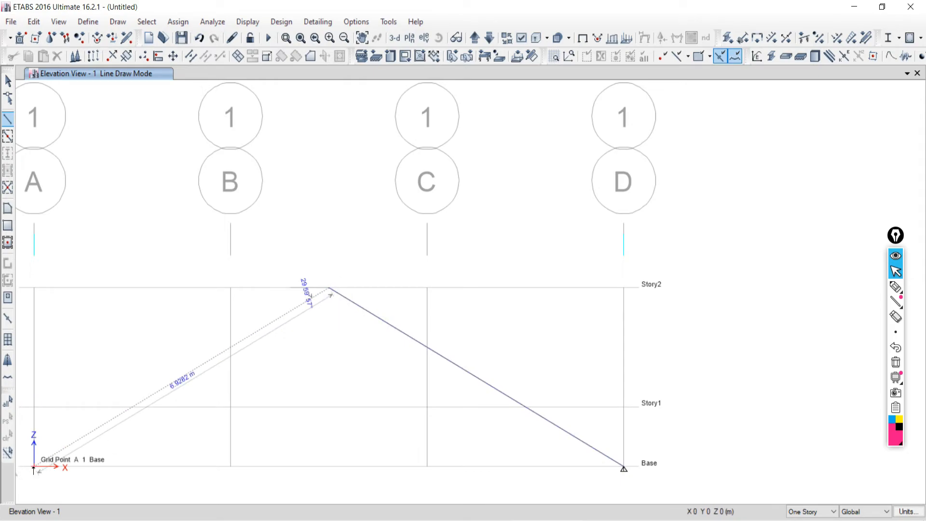
middle_drag(30, 471, 251, 336)
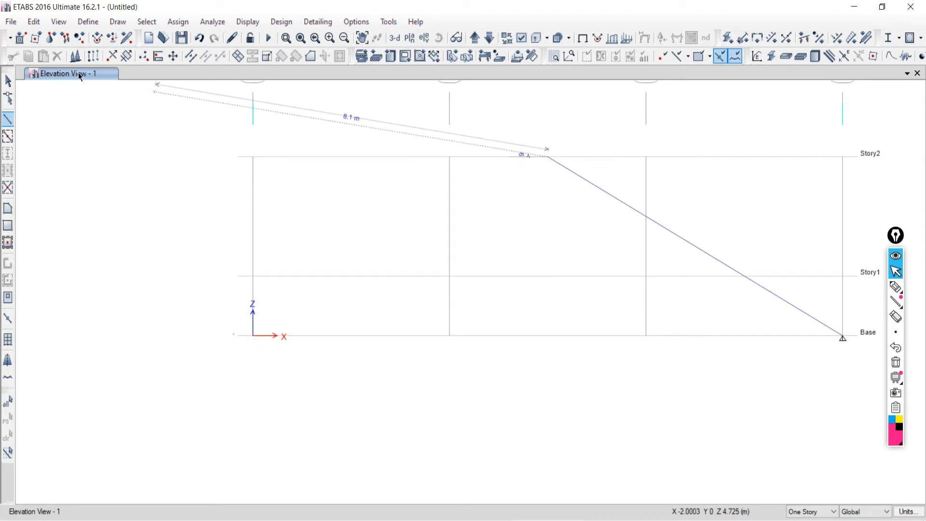
click(9, 82)
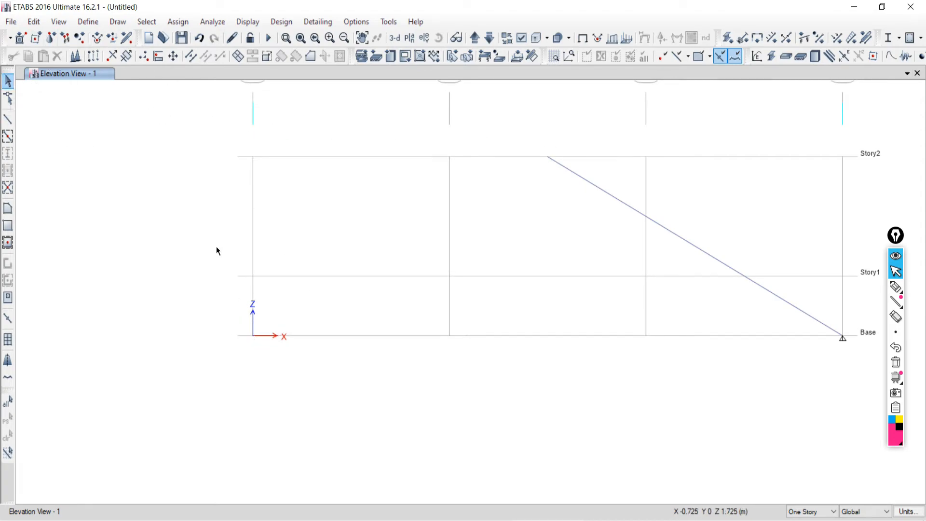
right_click(213, 251)
- Draw the opposite frame member from the roof apex on the Story2 line down to the grid A base point
click(8, 118)
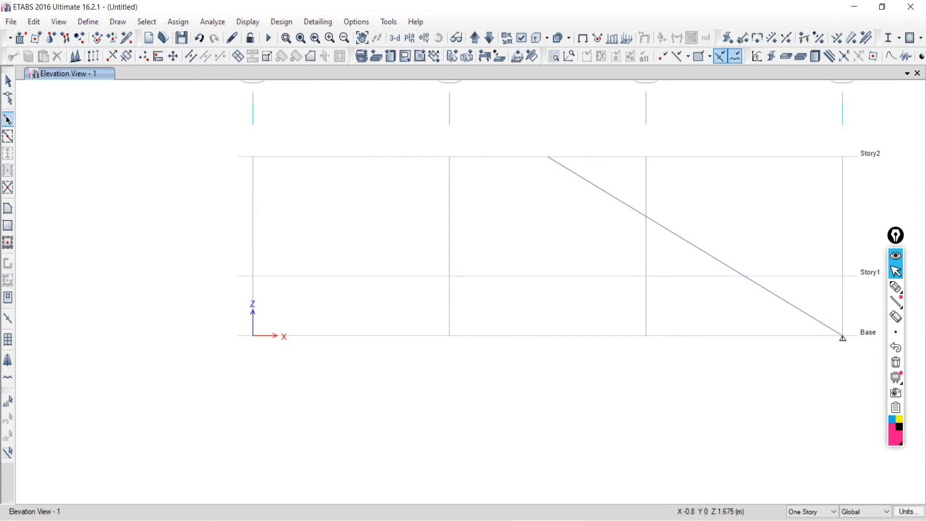
click(371, 115)
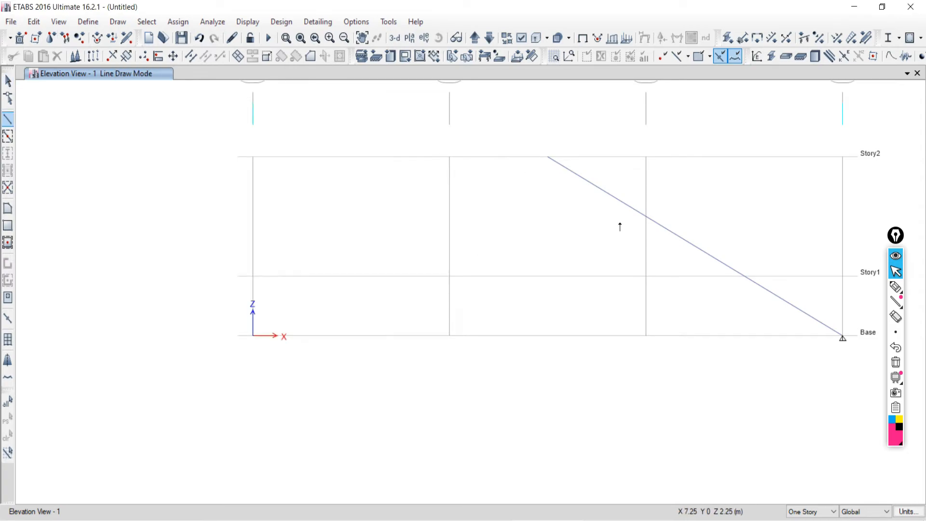
click(548, 156)
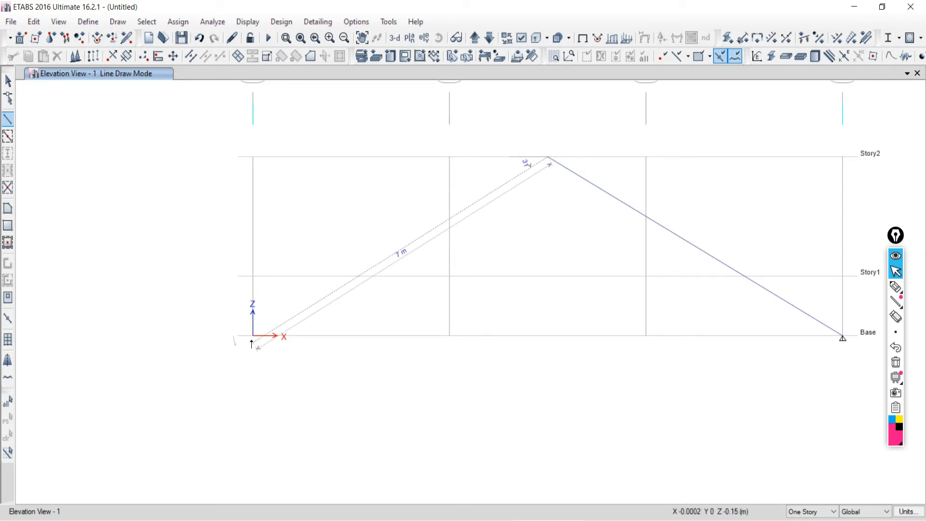
double_click(253, 335)
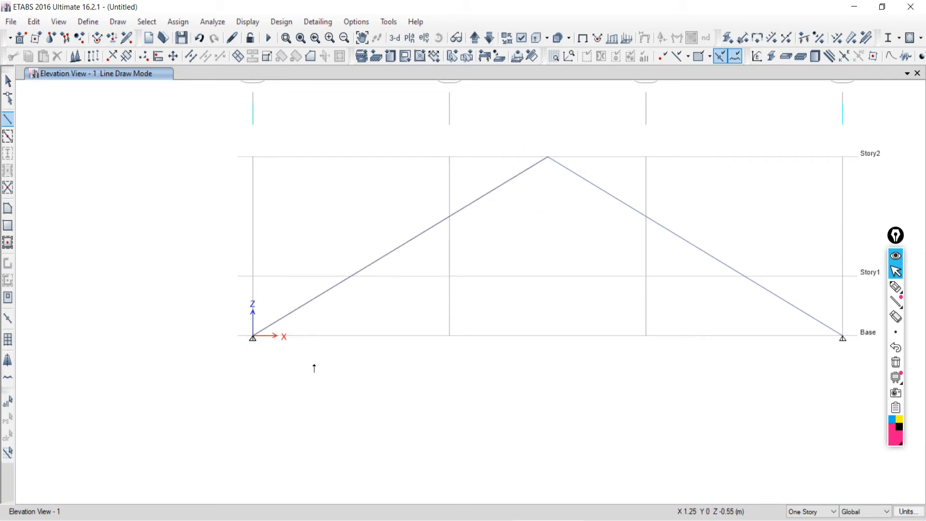
- Examine the two sloping members and the support at the grid D base point
scroll(393, 374, down, 4)
middle_drag(488, 411, 443, 326)
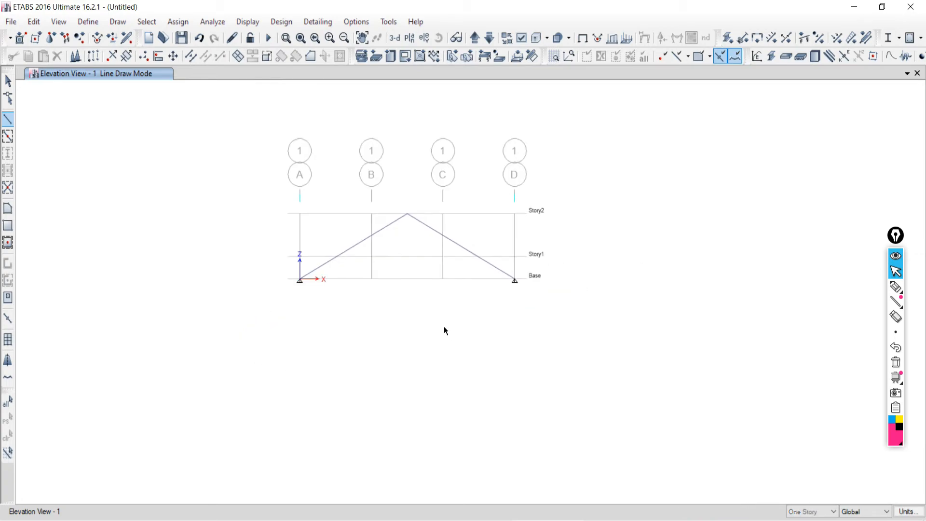
scroll(416, 293, up, 6)
scroll(417, 291, down, 9)
scroll(421, 271, up, 3)
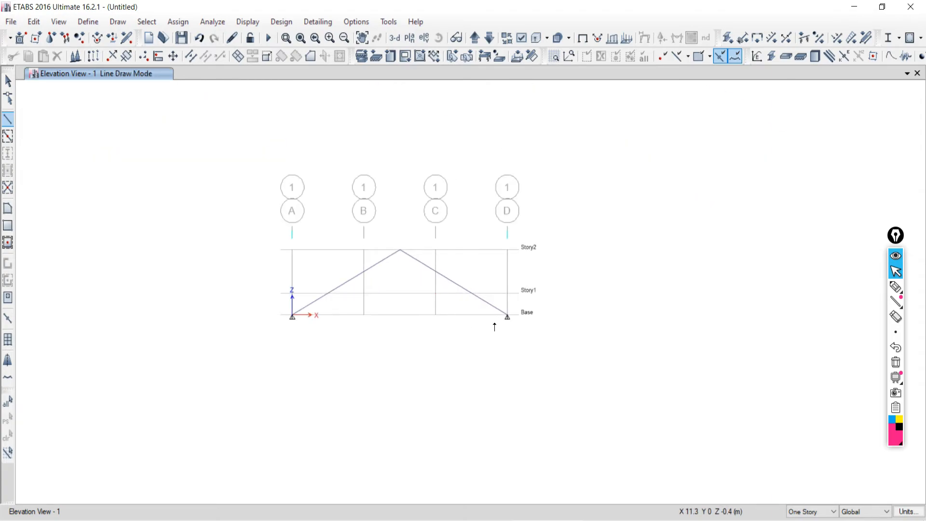
scroll(494, 327, up, 5)
middle_drag(582, 299, 514, 324)
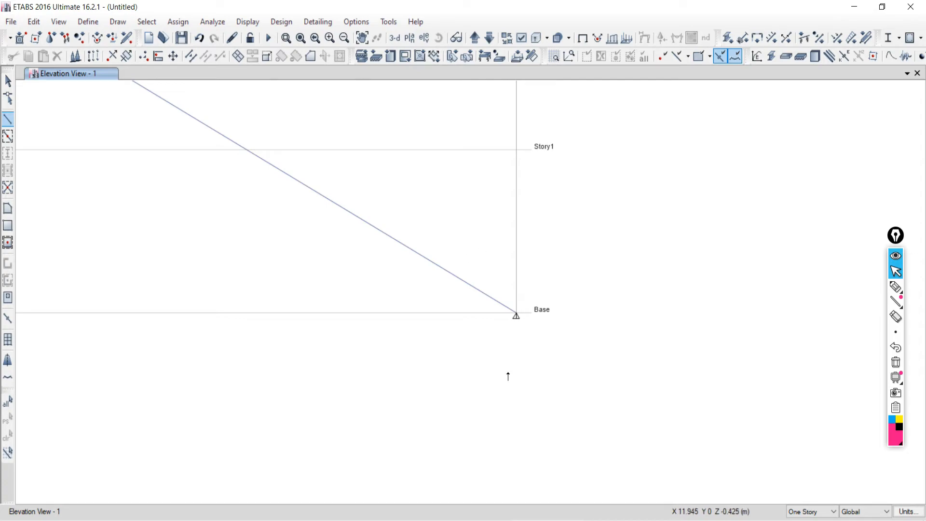
scroll(512, 357, down, 6)
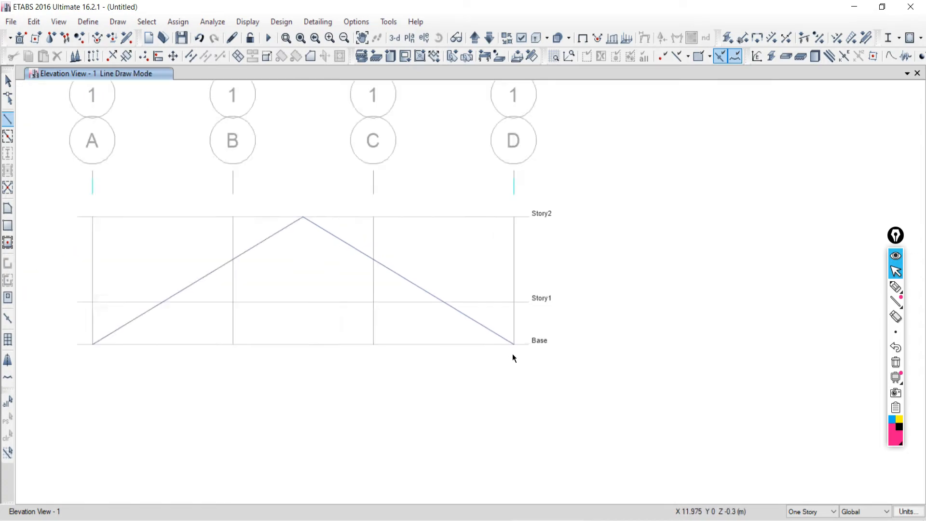
scroll(498, 349, up, 6)
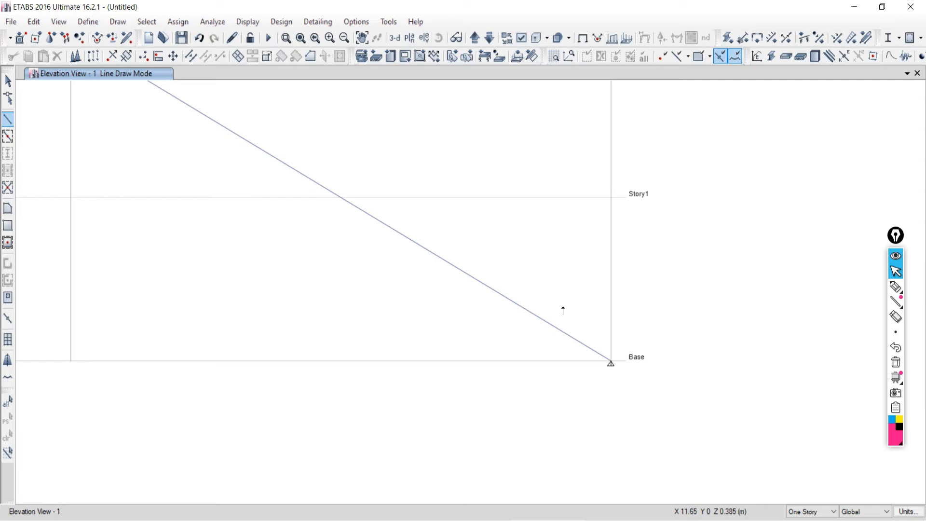
scroll(563, 310, down, 3)
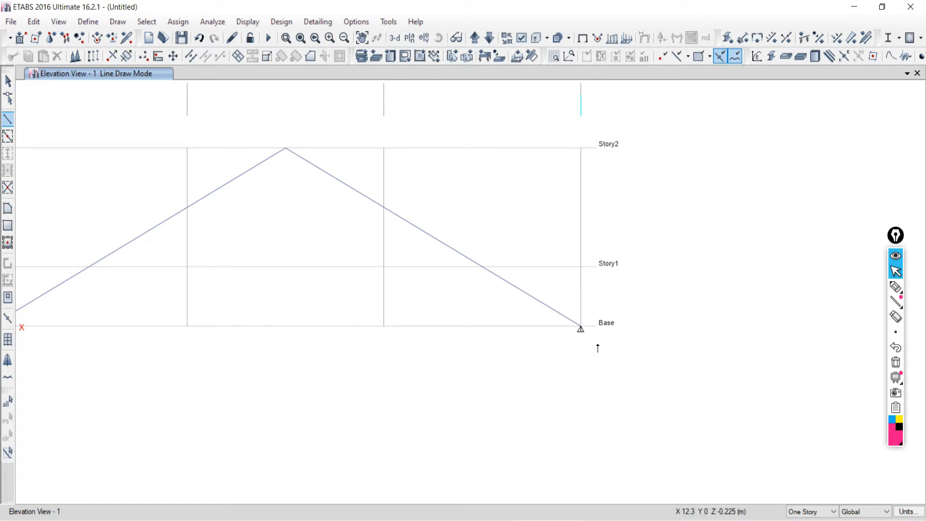
click(8, 80)
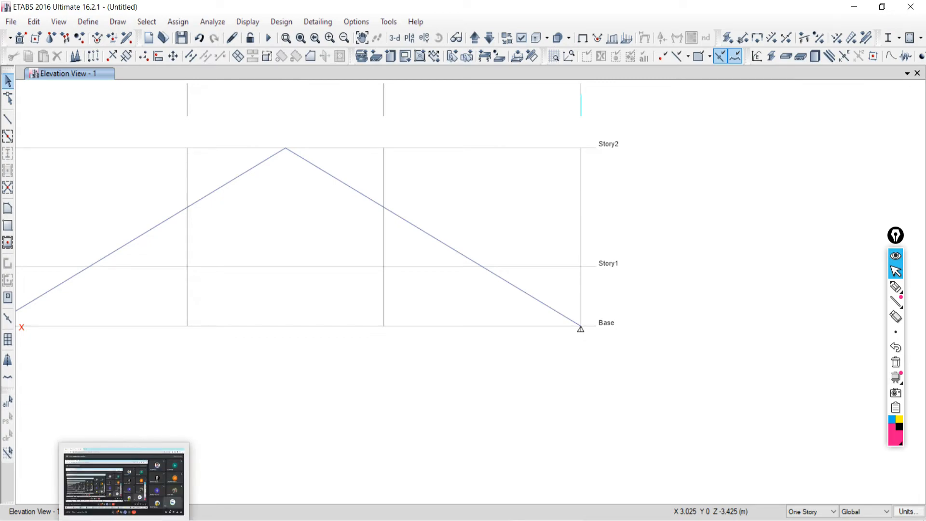
- Check the Google Meet session window and return to the ETABS elevation view
click(134, 520)
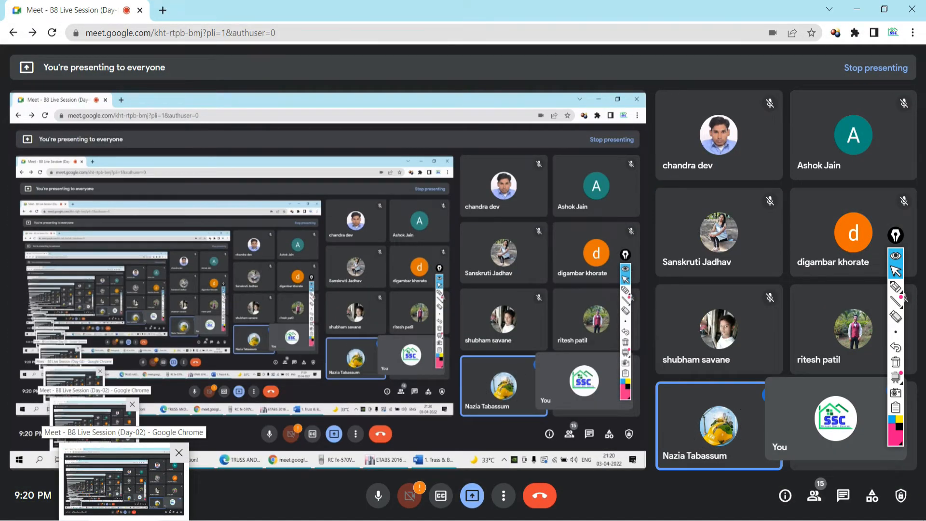
key(alt+Tab)
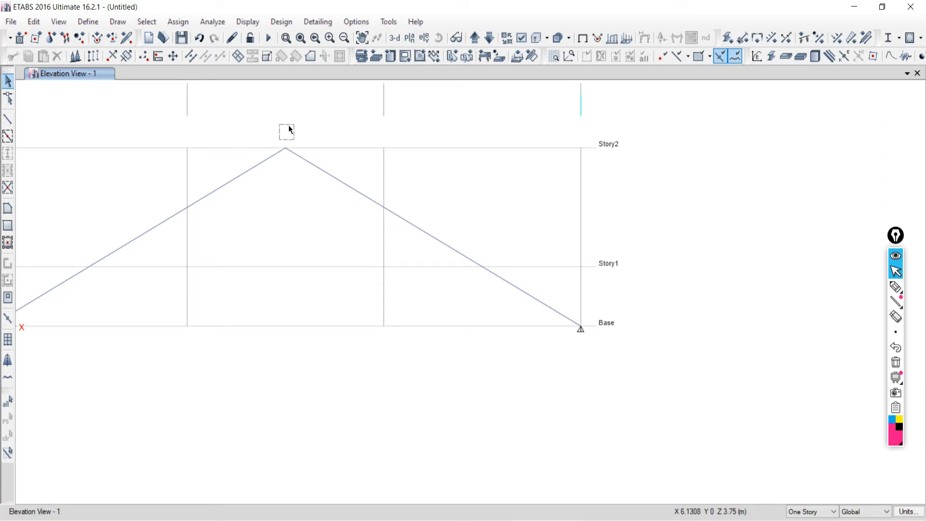
click(138, 519)
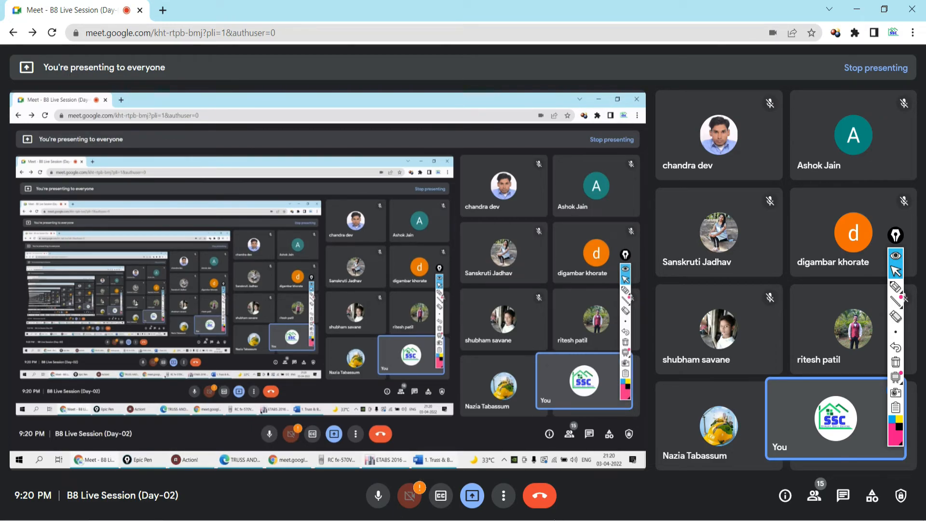
click(555, 519)
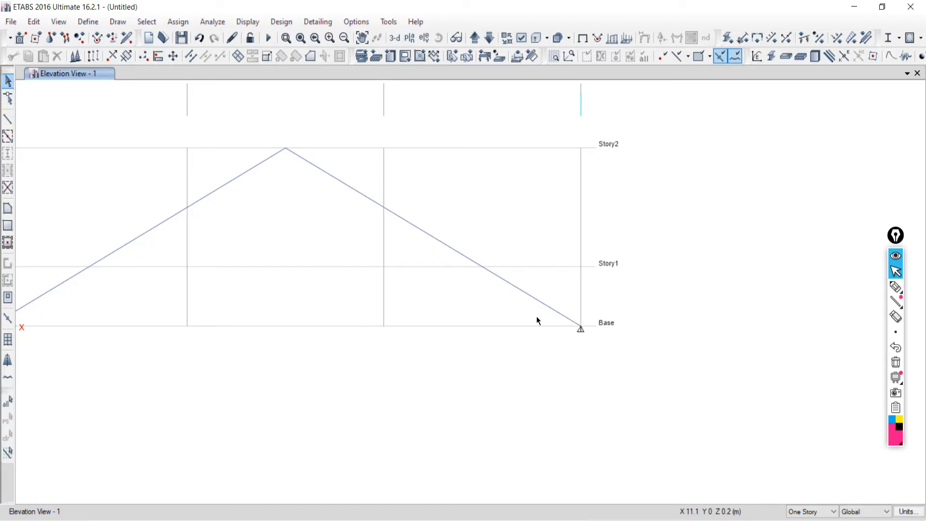
- Examine the whole roof outline and its base ends at grids A and D
scroll(679, 327, down, 4)
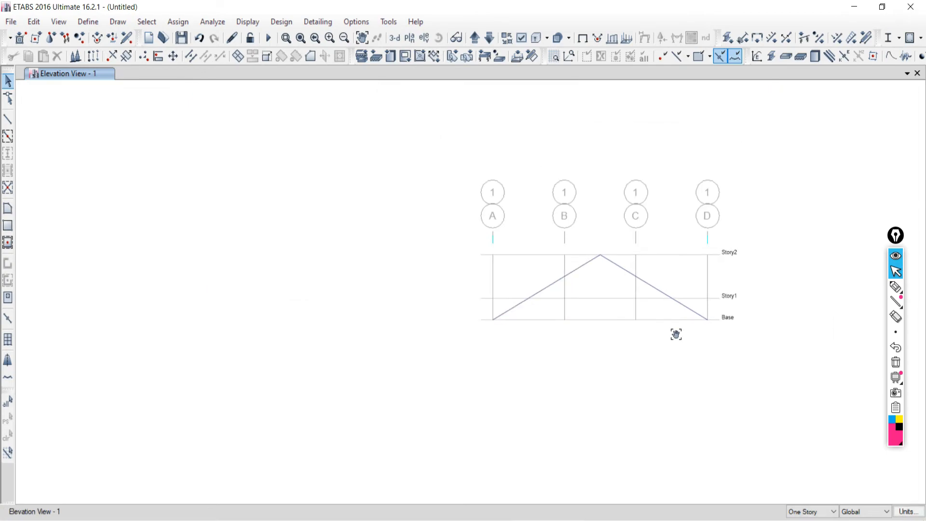
middle_drag(675, 334, 585, 353)
scroll(585, 353, up, 4)
scroll(557, 340, down, 4)
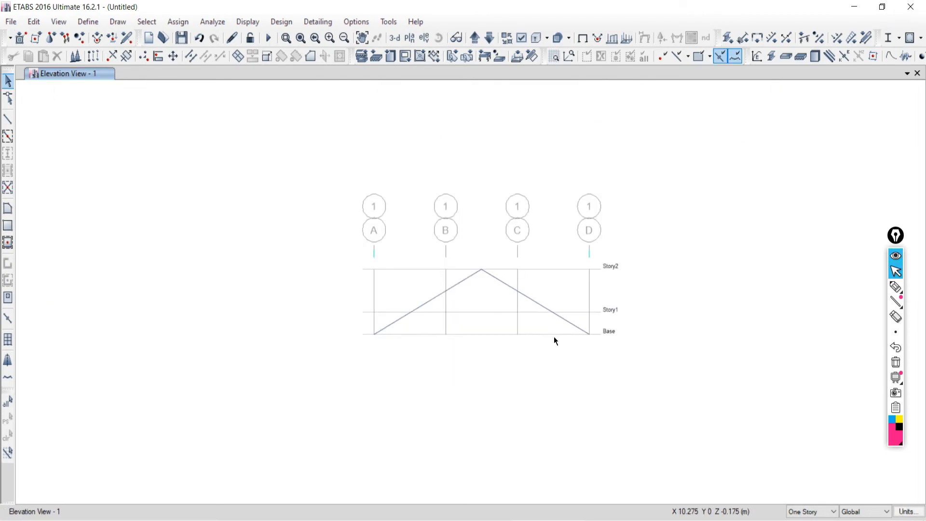
scroll(411, 340, up, 4)
scroll(452, 344, down, 4)
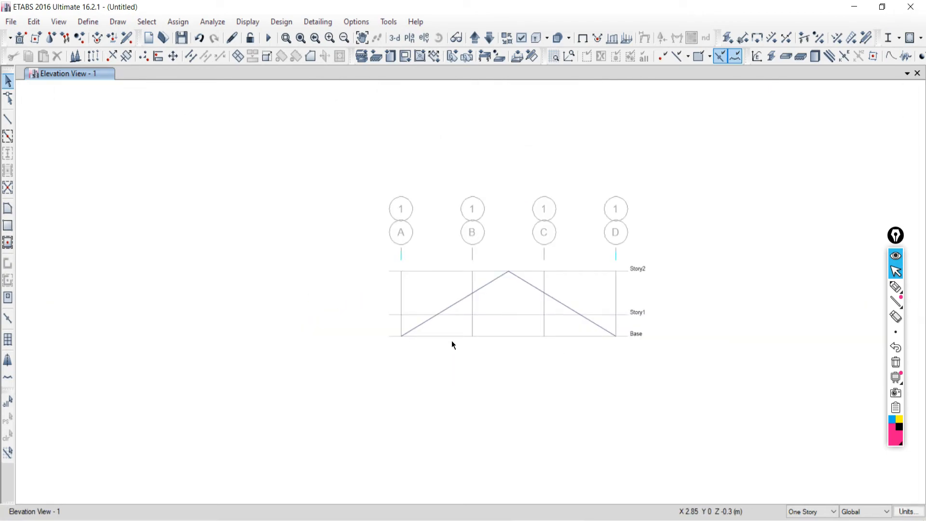
scroll(569, 334, up, 4)
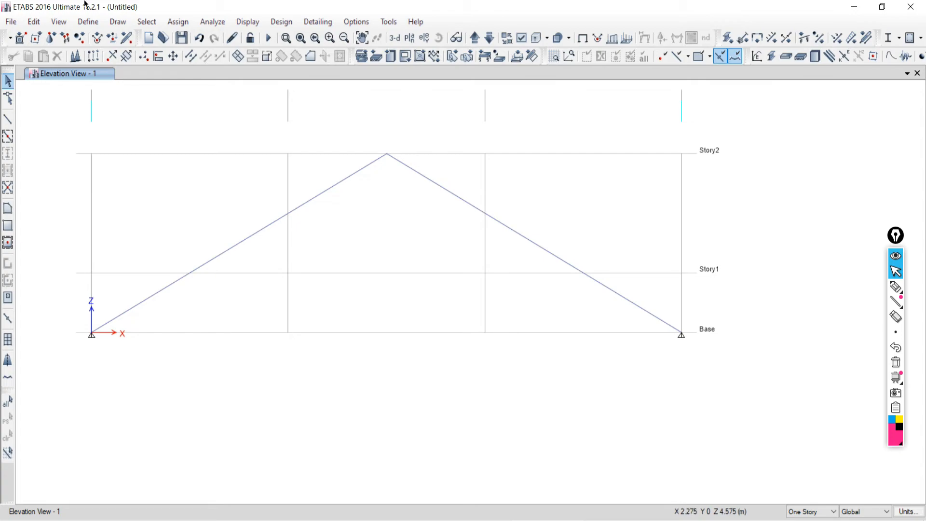
- Try drawing a bottom chord member along the base from grid D to grid C, and undo it
click(8, 119)
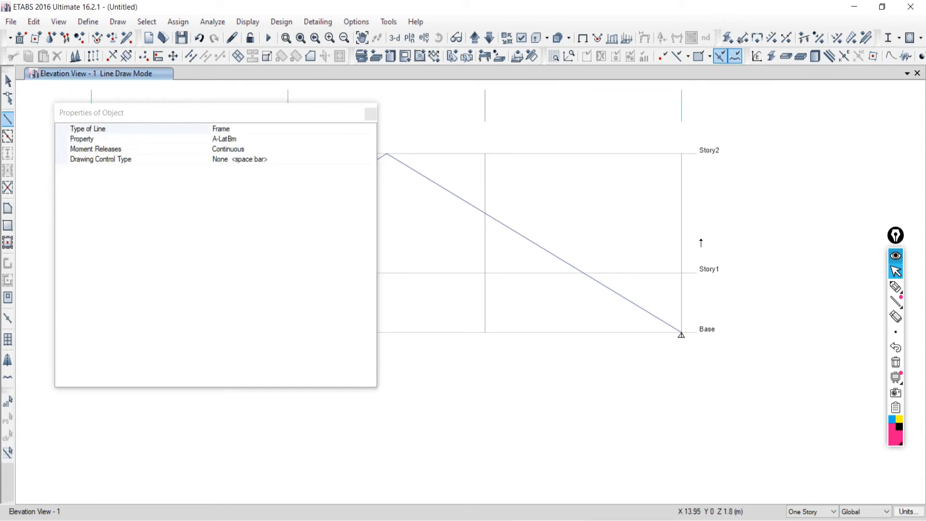
click(371, 114)
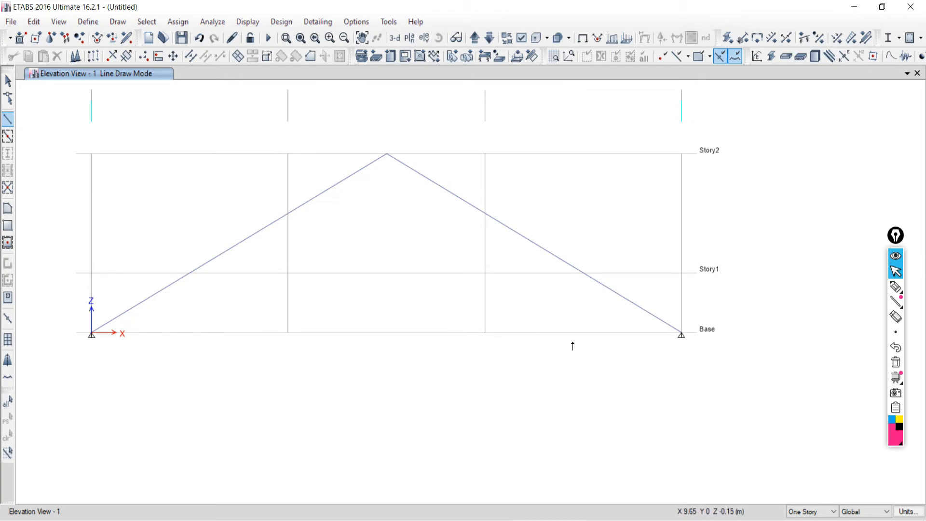
click(680, 334)
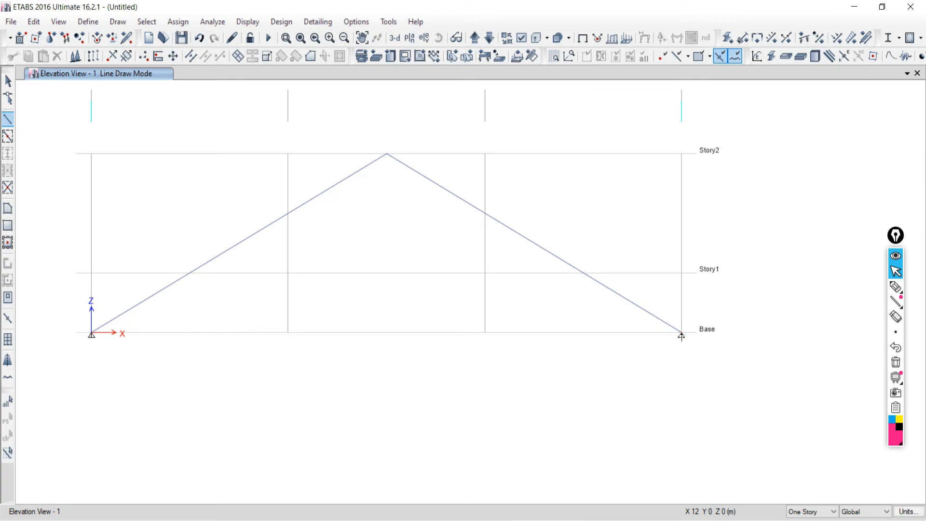
click(484, 334)
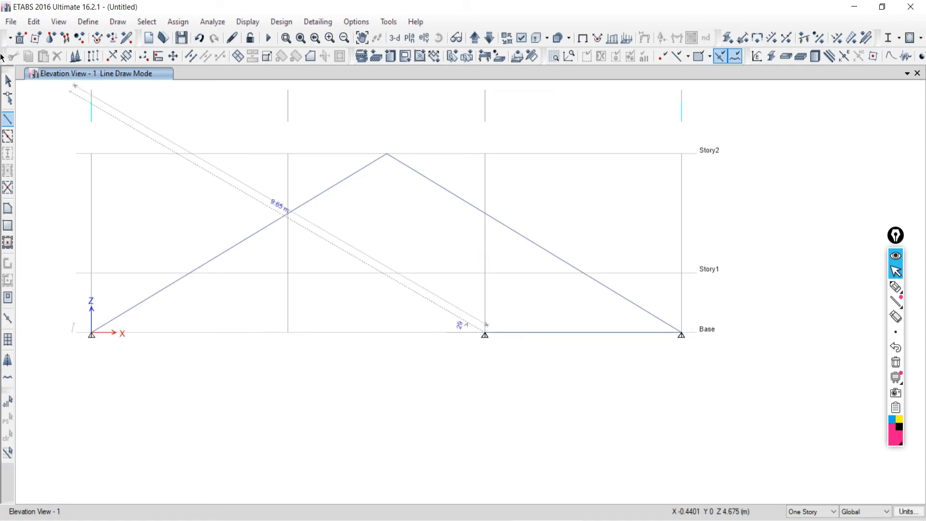
click(8, 81)
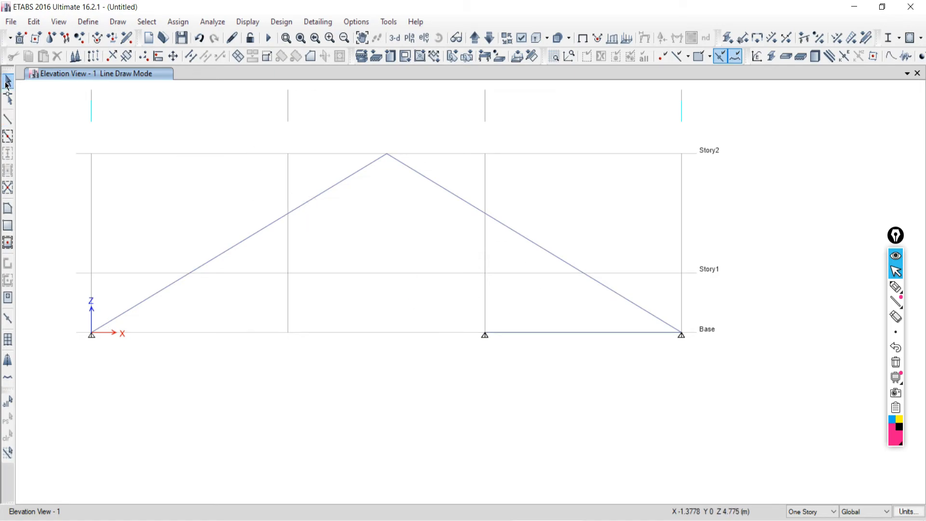
click(199, 39)
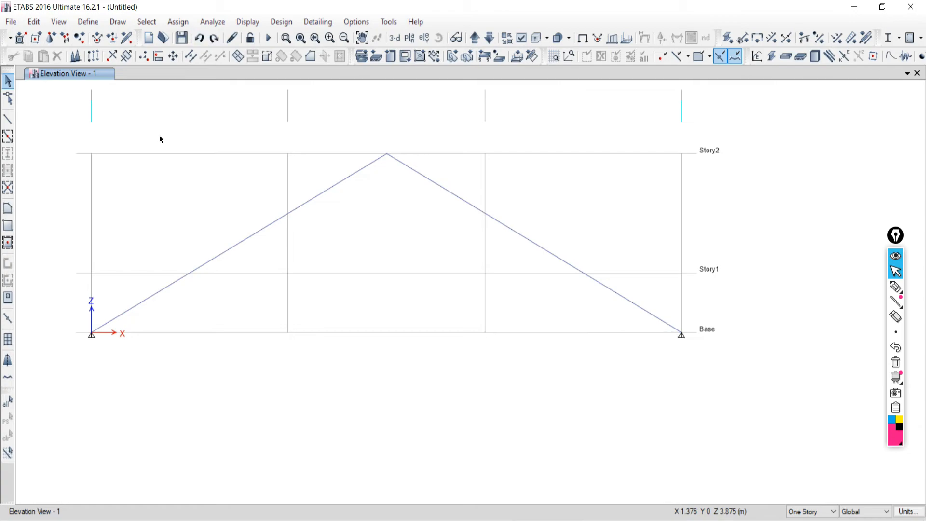
click(8, 120)
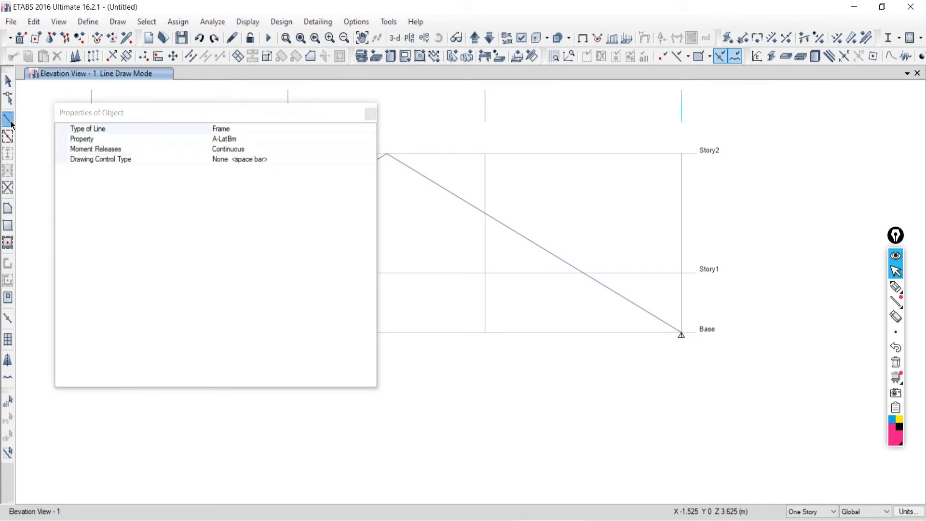
click(370, 114)
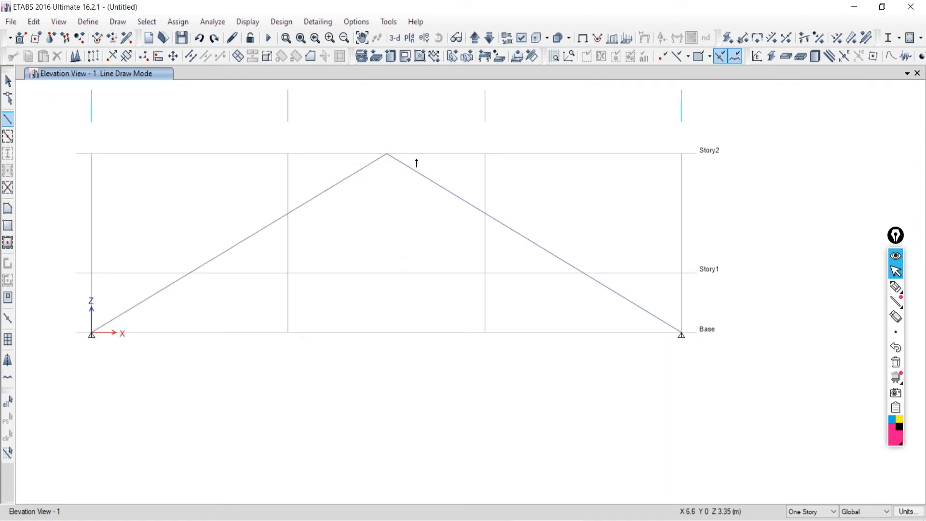
click(7, 83)
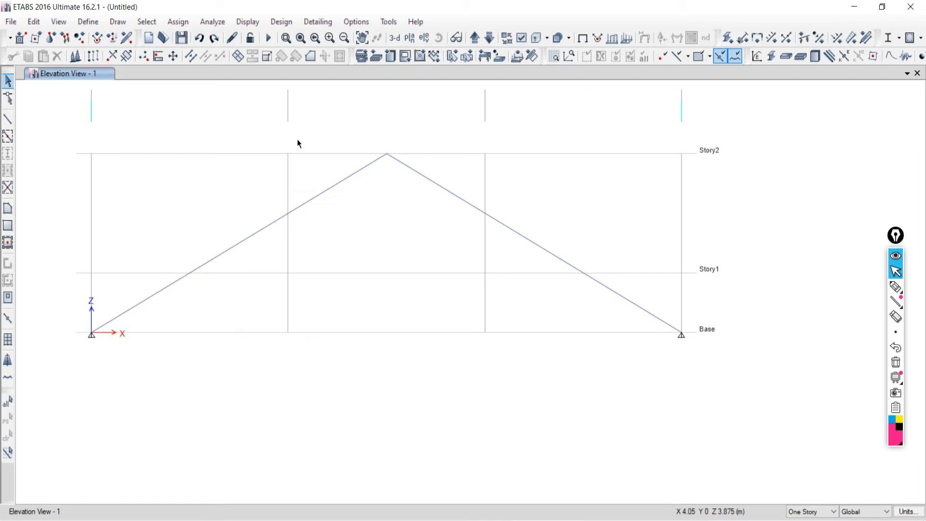
- Draw bottom chord frame members along the base from grid D through C and B to grid A, using the A-LatBm property
click(7, 120)
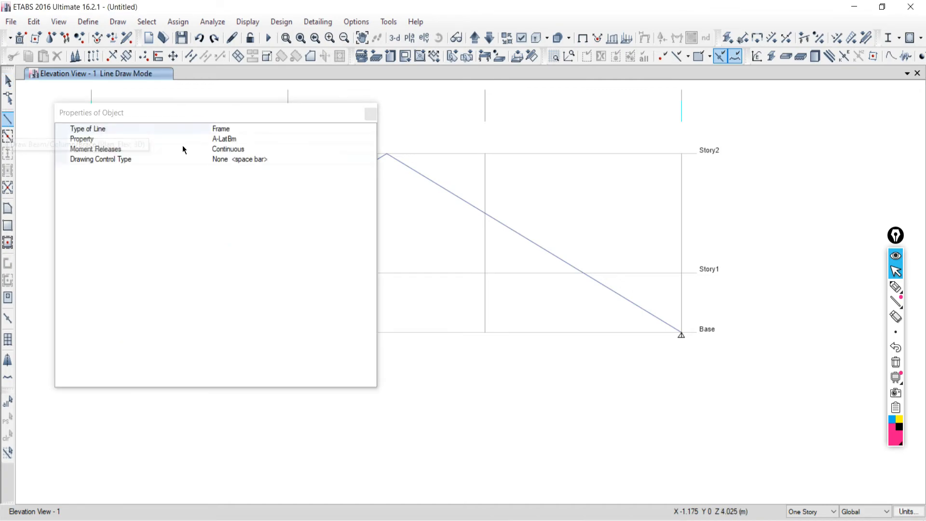
click(370, 115)
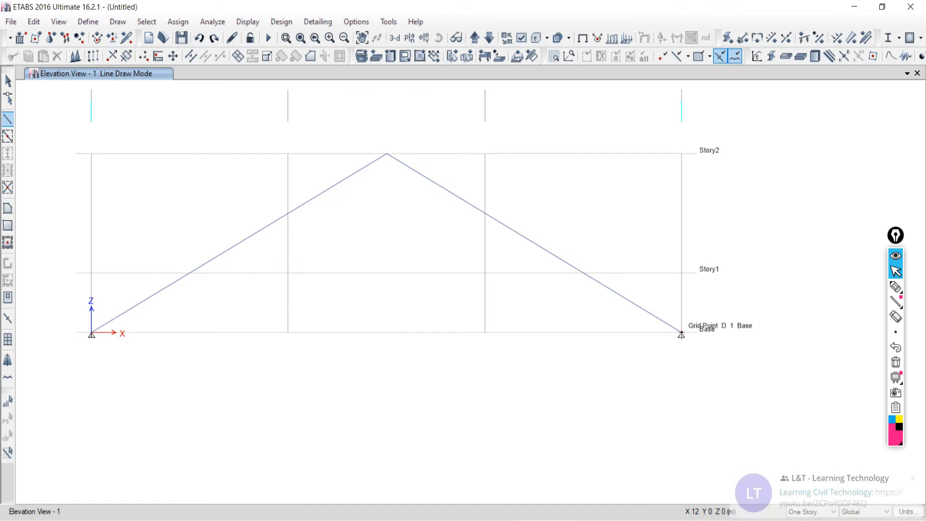
click(681, 334)
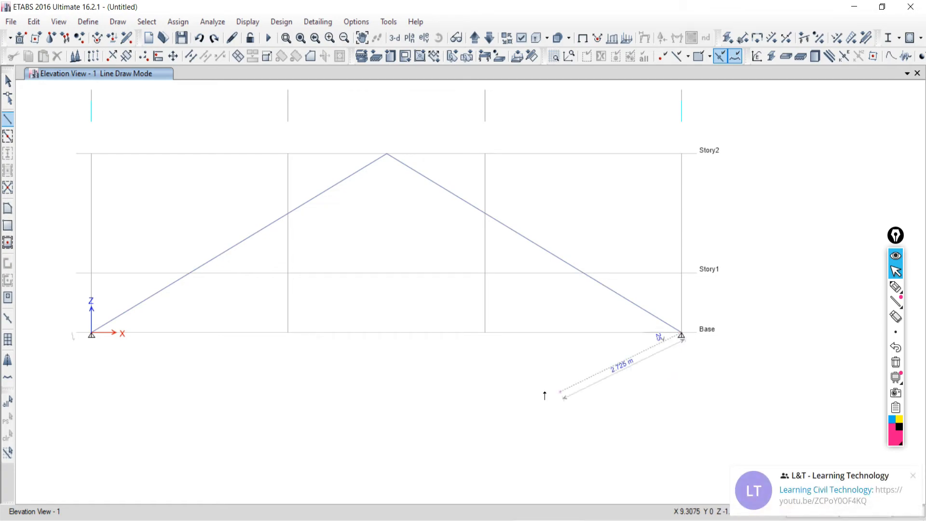
click(484, 333)
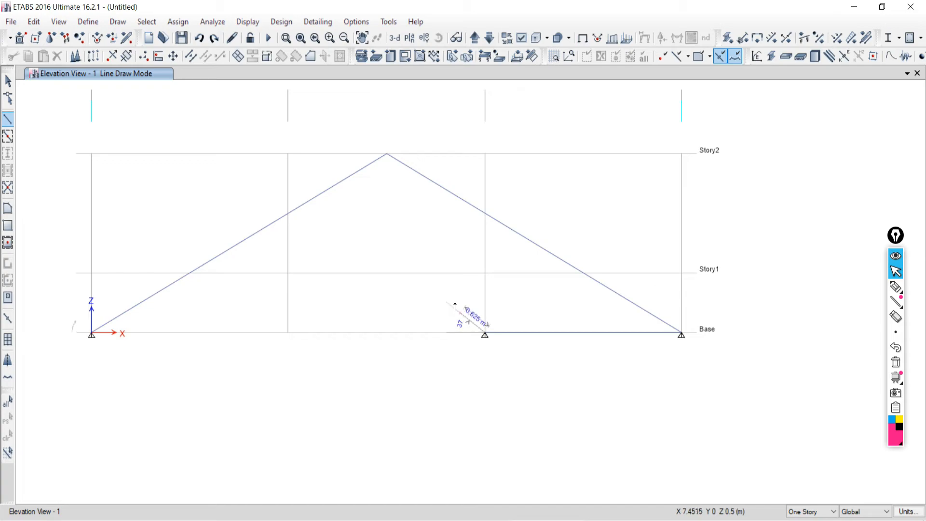
click(288, 332)
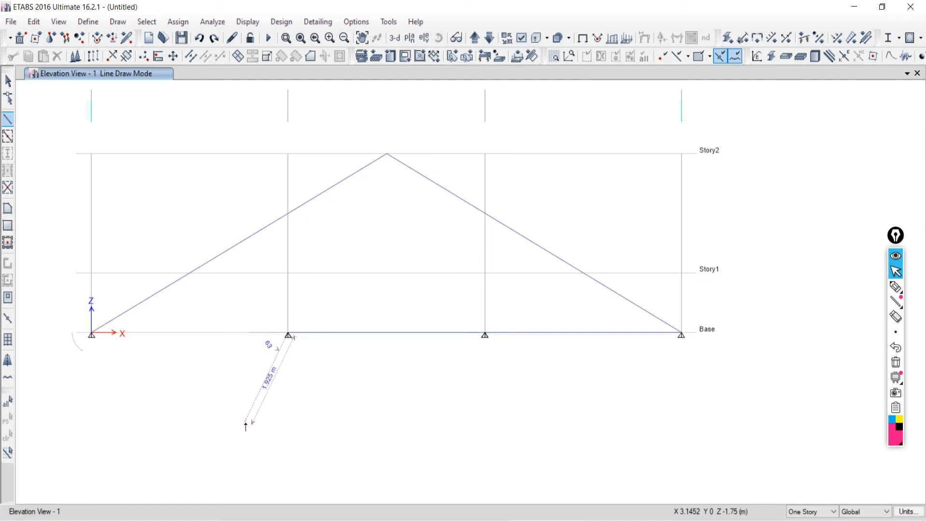
click(91, 333)
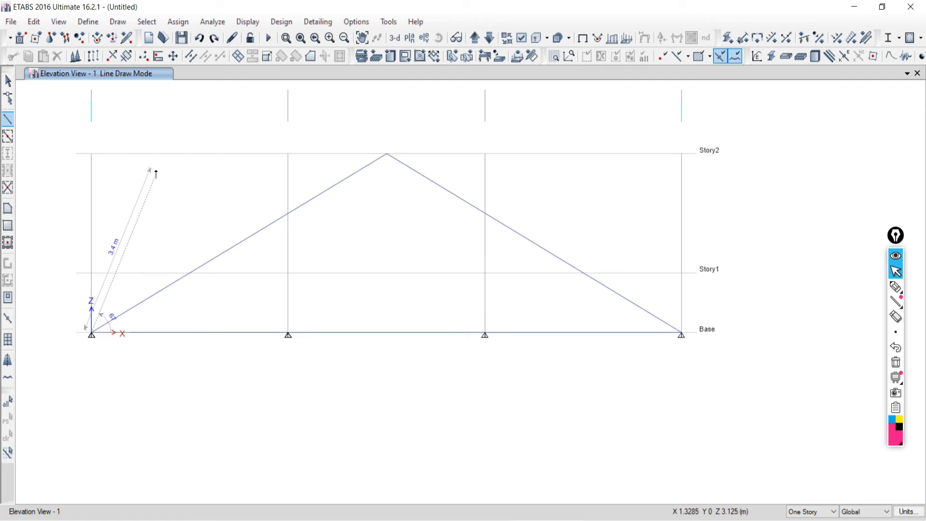
key(Escape)
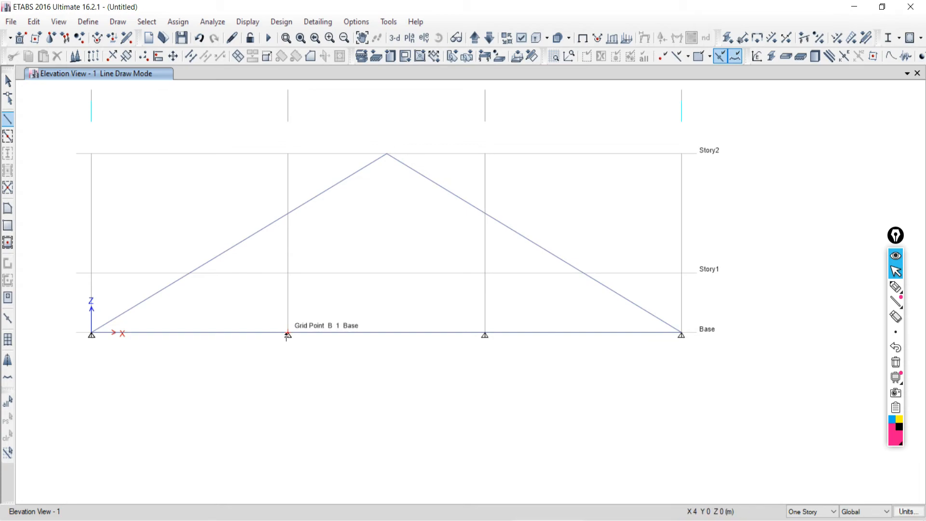
- Draw web members from the grid B base point to the apex, down to the grid C base point, and up to the D-side rafter at Story1
click(287, 333)
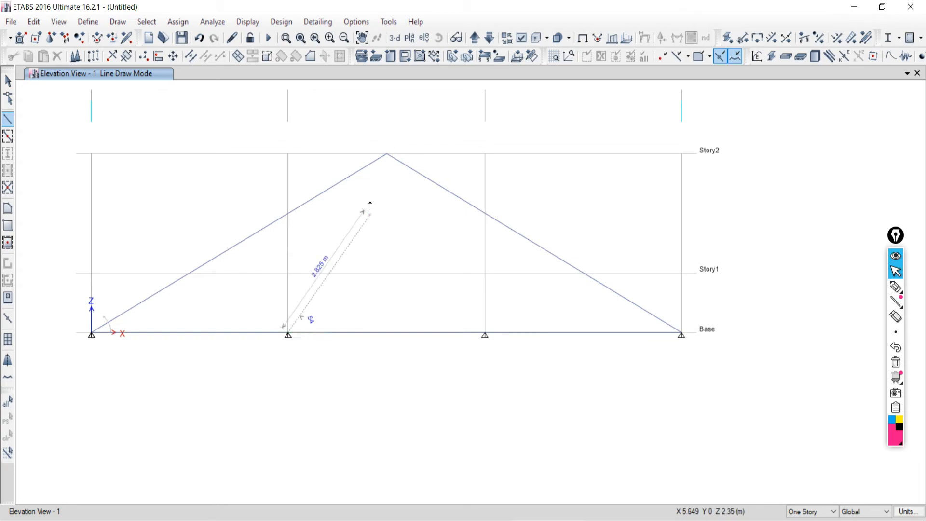
click(385, 155)
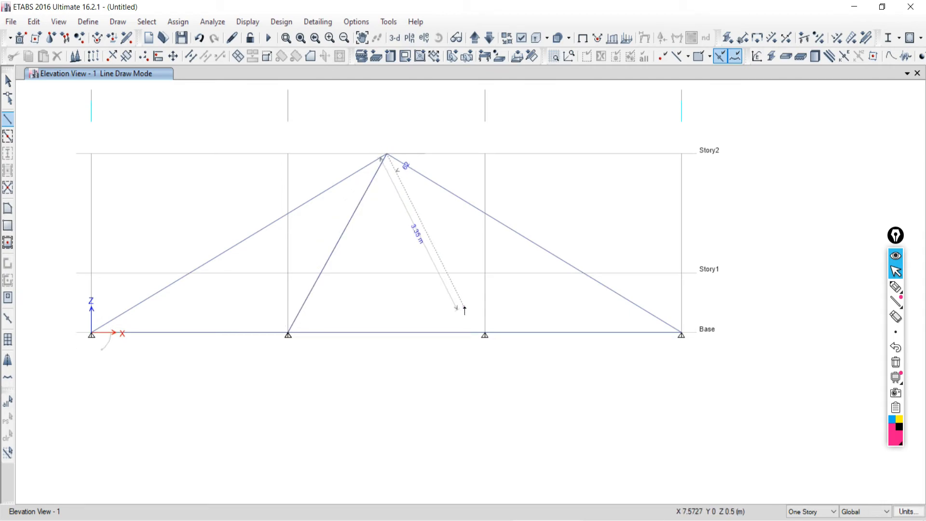
click(484, 334)
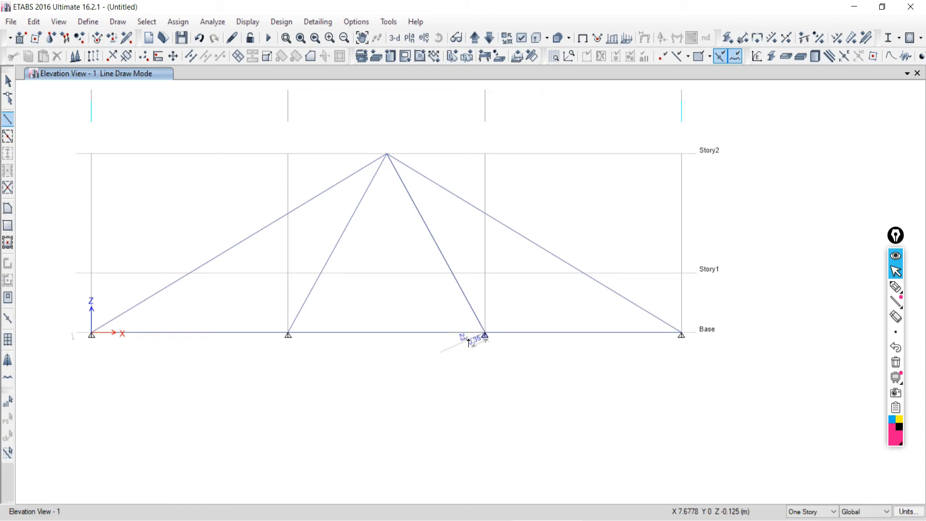
click(583, 273)
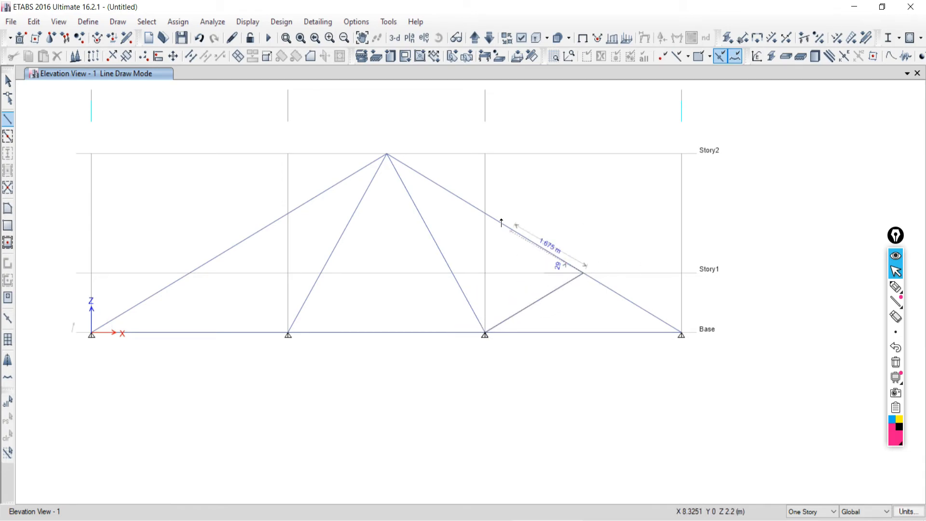
key(Escape)
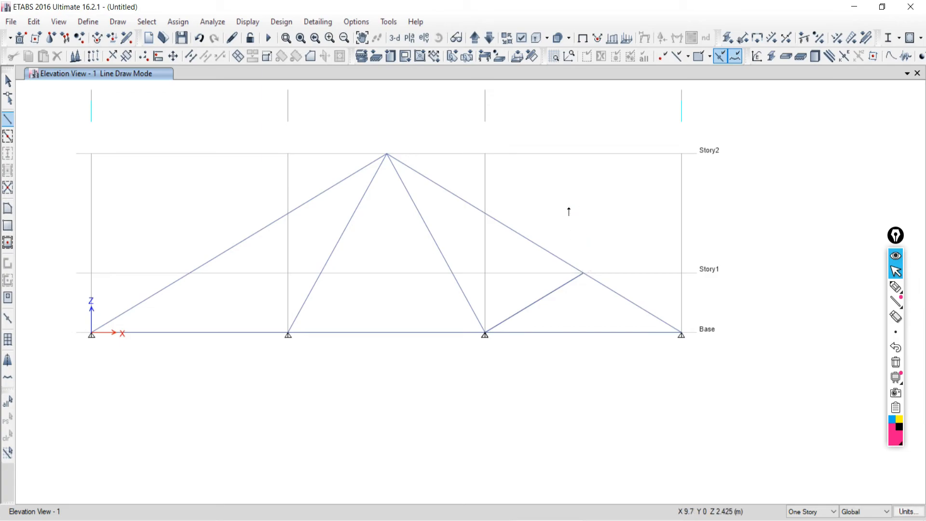
- Draw a web member from the grid B base point to the A-side rafter at Story1
click(287, 335)
click(190, 273)
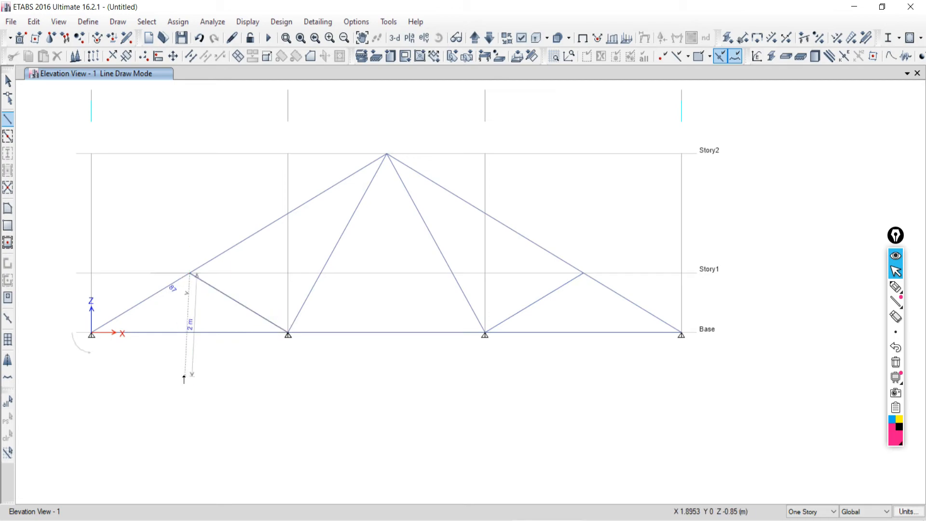
key(Escape)
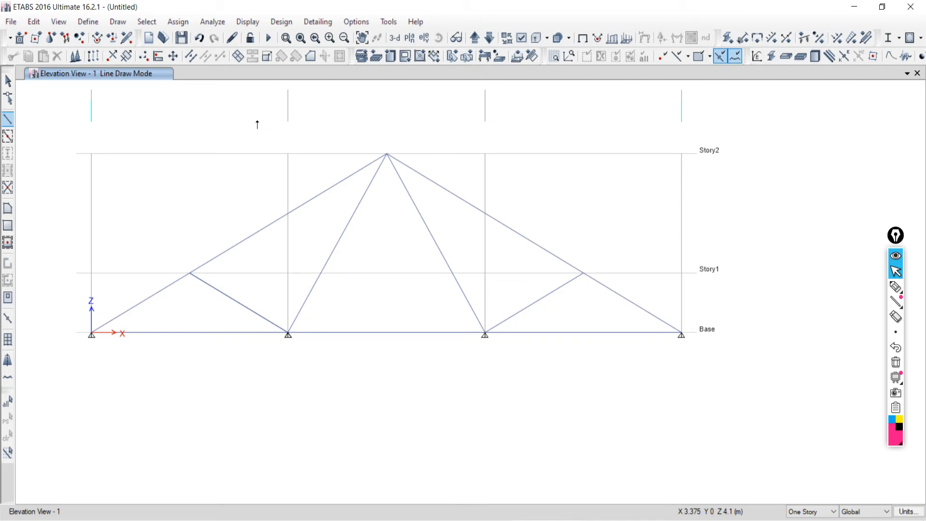
- Compare the drawn members with the example 1.1 truss figure in the PDF and return to ETABS in object selection mode
key(alt+Tab)
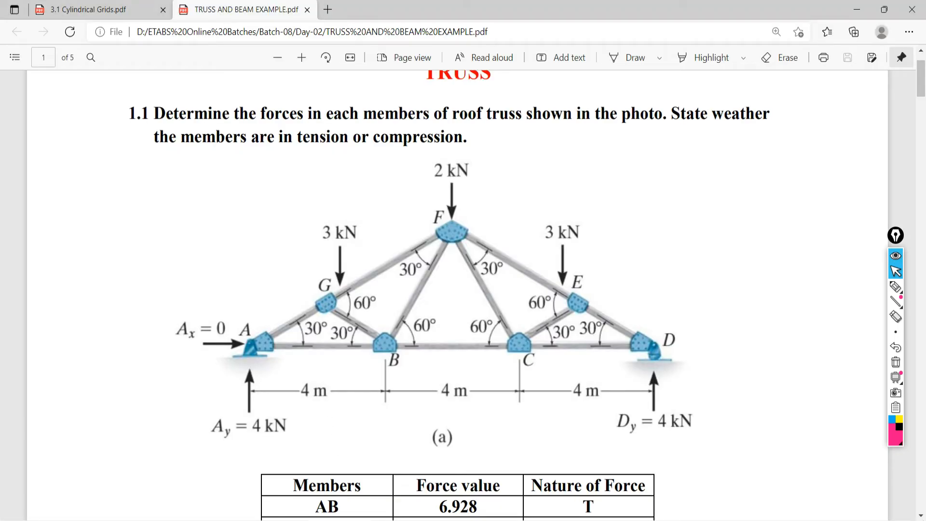
key(alt+Tab)
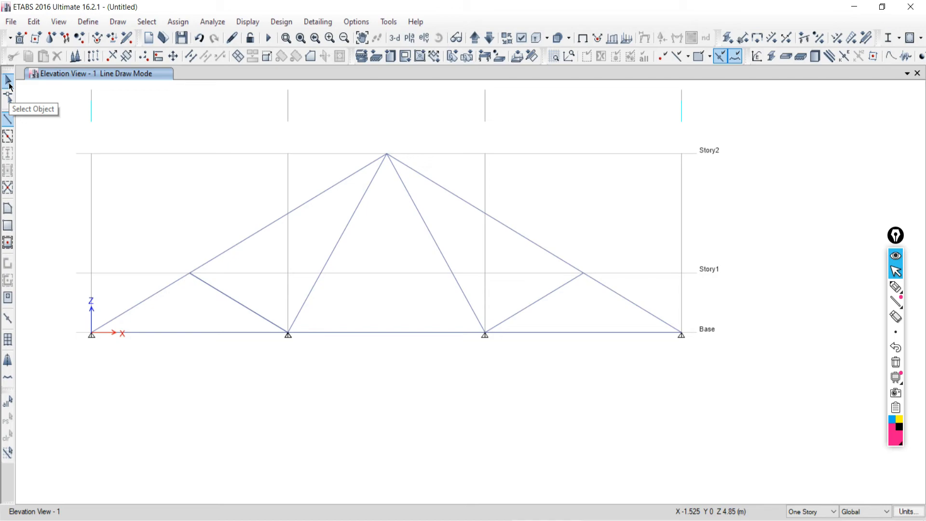
click(9, 83)
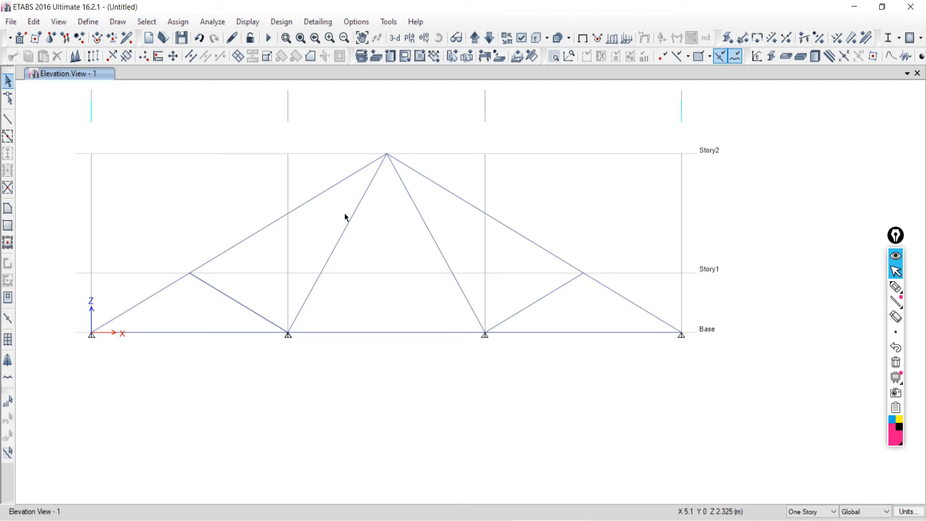
- Select the A-side rafter to check whether it is one continuous member past the Story1 joint
click(236, 248)
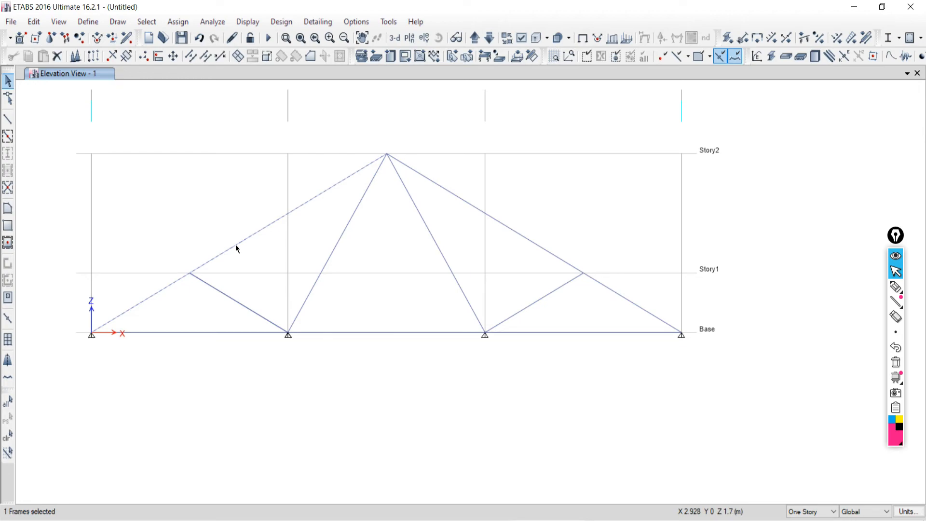
click(236, 248)
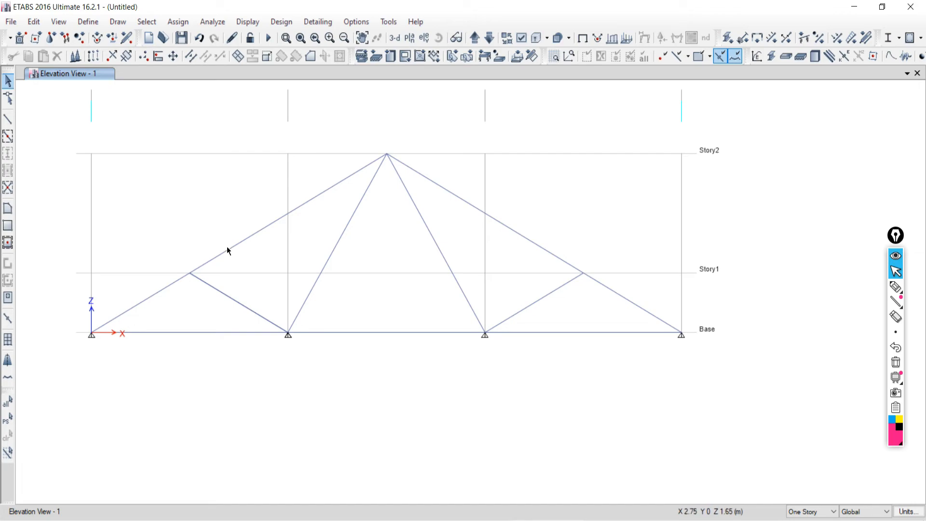
click(226, 252)
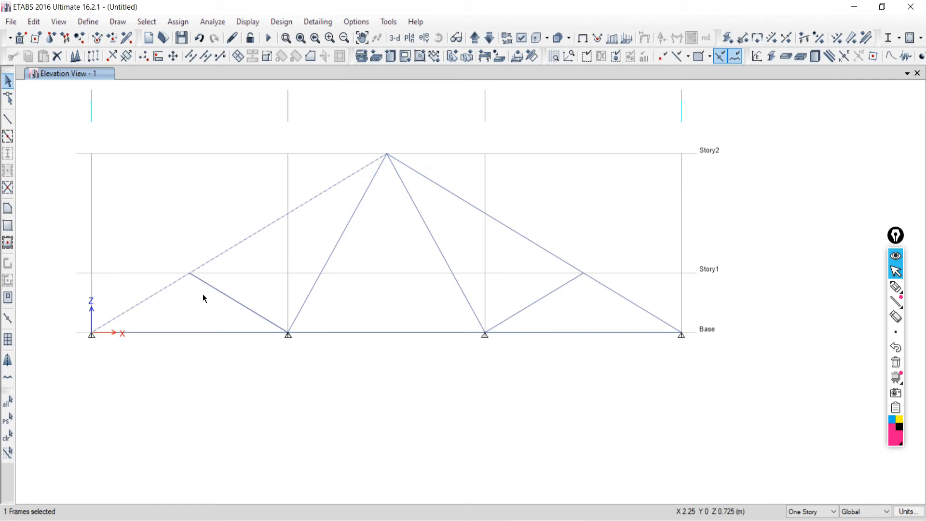
- Circle the A-side rafter's Story1 joint with the annotation pen, sketch how members meet there, and erase the markings
click(896, 287)
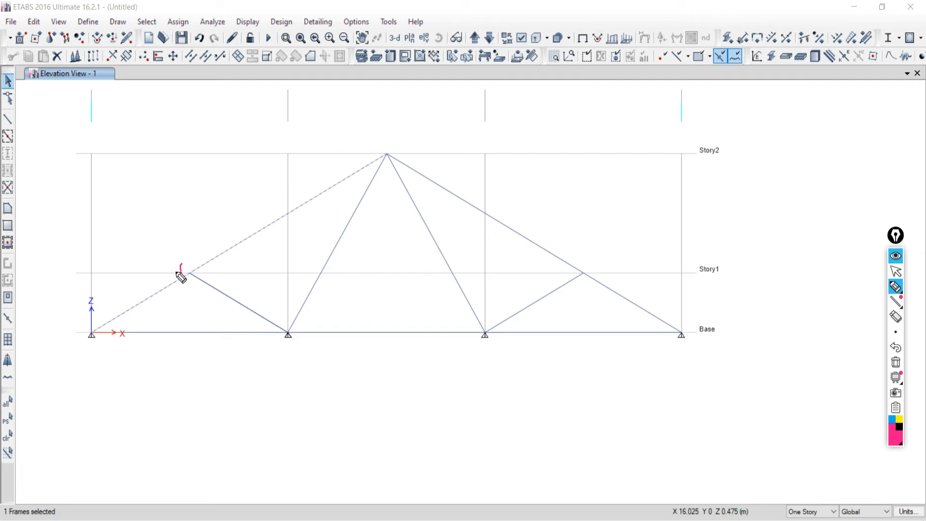
mouse_move(182, 263)
mouse_down()
mouse_move(180, 270)
mouse_move(200, 268)
mouse_move(181, 263)
mouse_up()
mouse_move(526, 127)
mouse_down()
mouse_move(825, 120)
mouse_move(512, 127)
mouse_up()
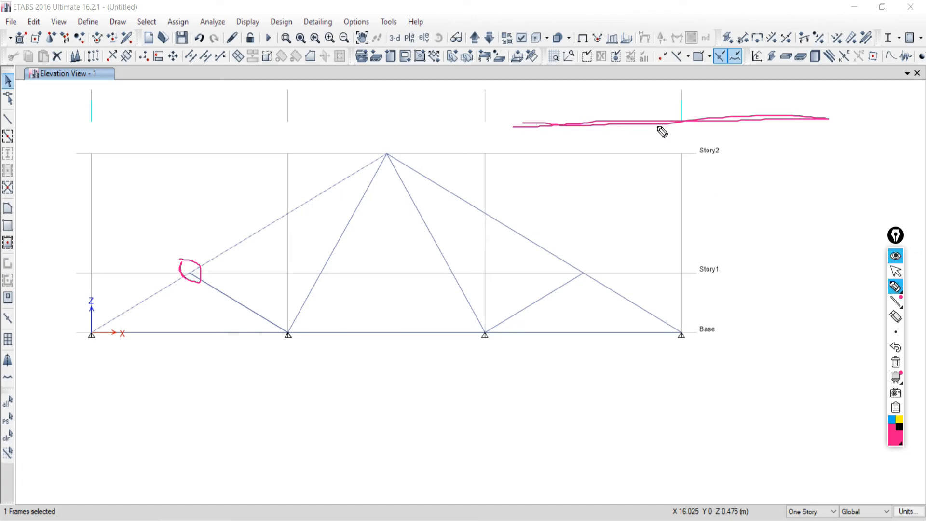
drag(644, 124, 642, 243)
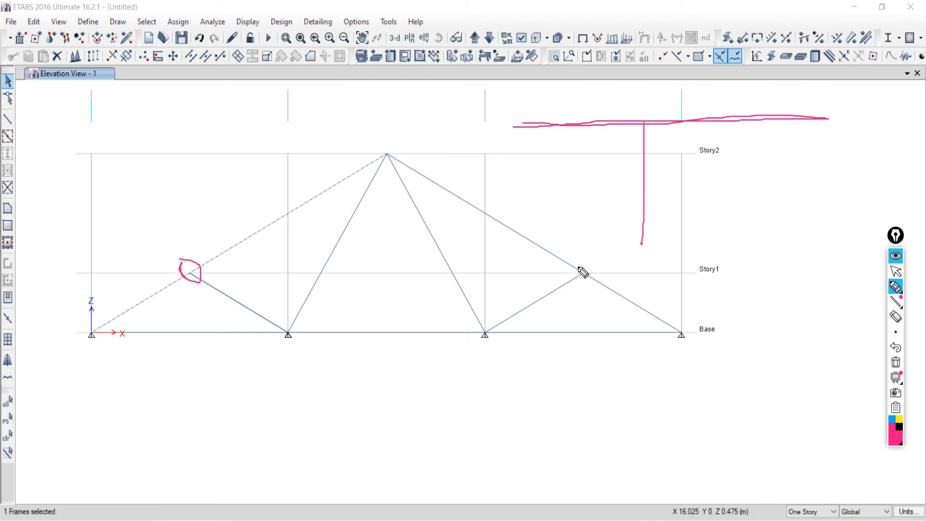
mouse_move(524, 210)
mouse_down()
mouse_move(560, 193)
mouse_move(612, 246)
mouse_up()
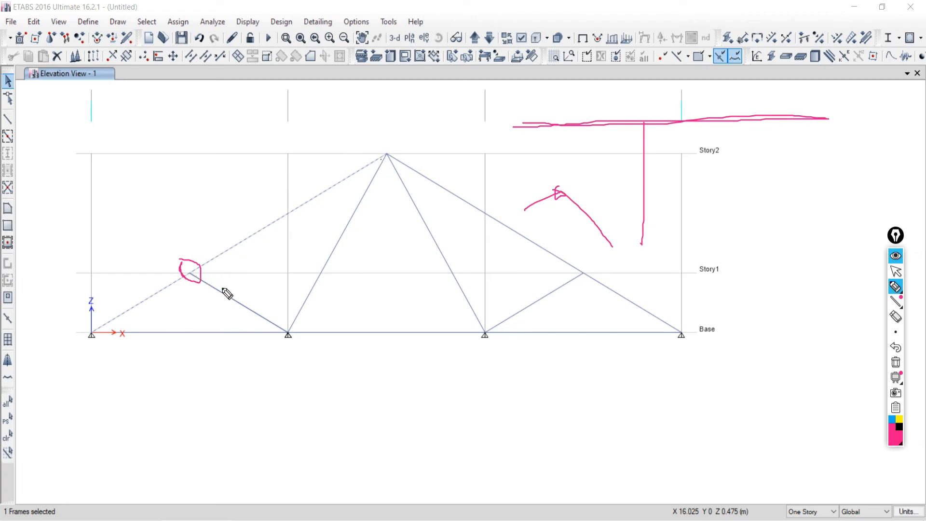
mouse_move(191, 274)
mouse_down()
mouse_move(205, 263)
mouse_move(123, 315)
mouse_up()
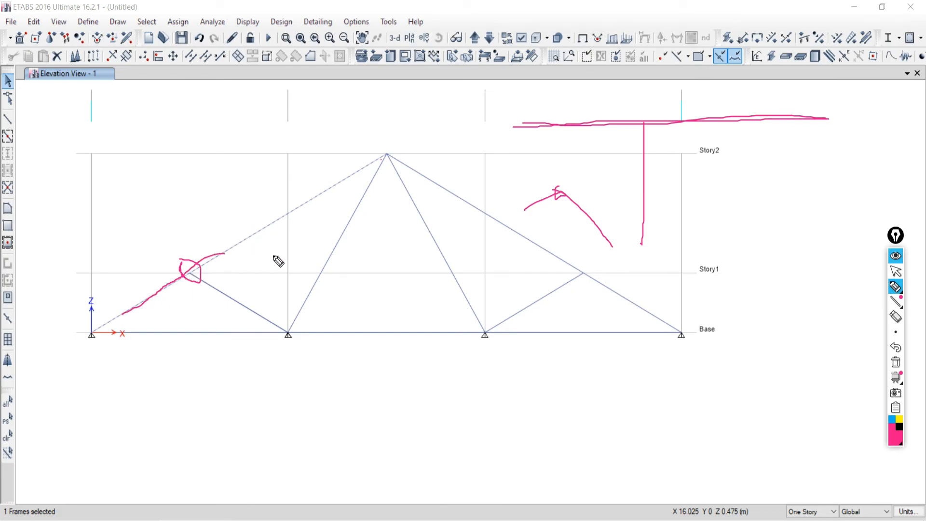
click(893, 364)
click(895, 271)
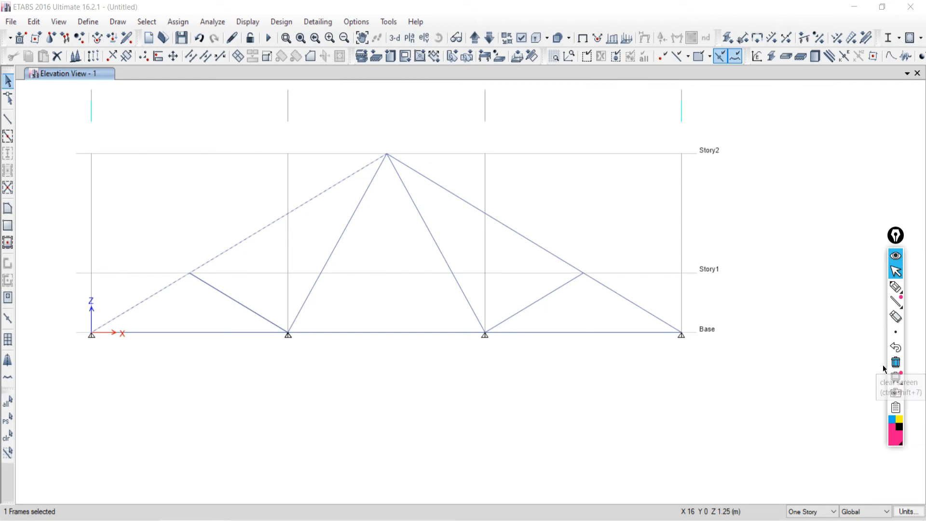
- Repeatedly select and deselect the A-side rafter to examine its extent from the grid A base to the apex
click(7, 436)
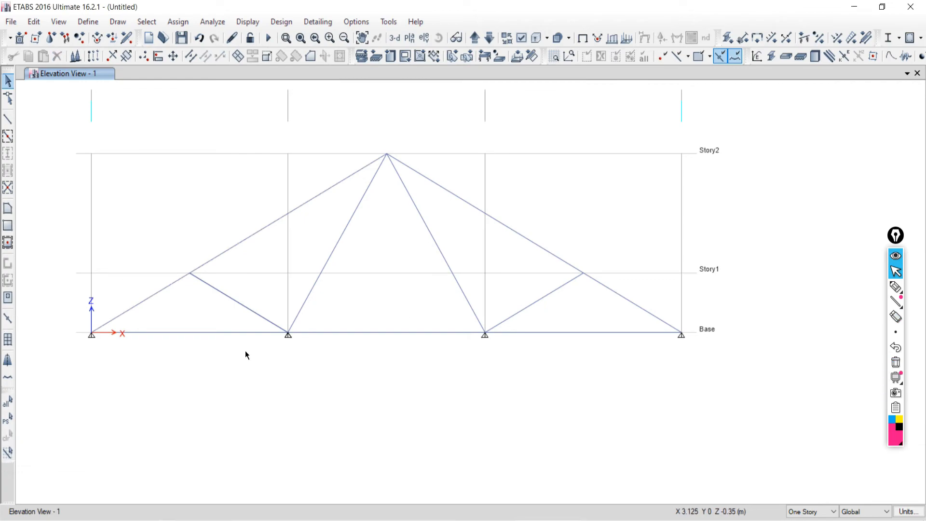
click(215, 257)
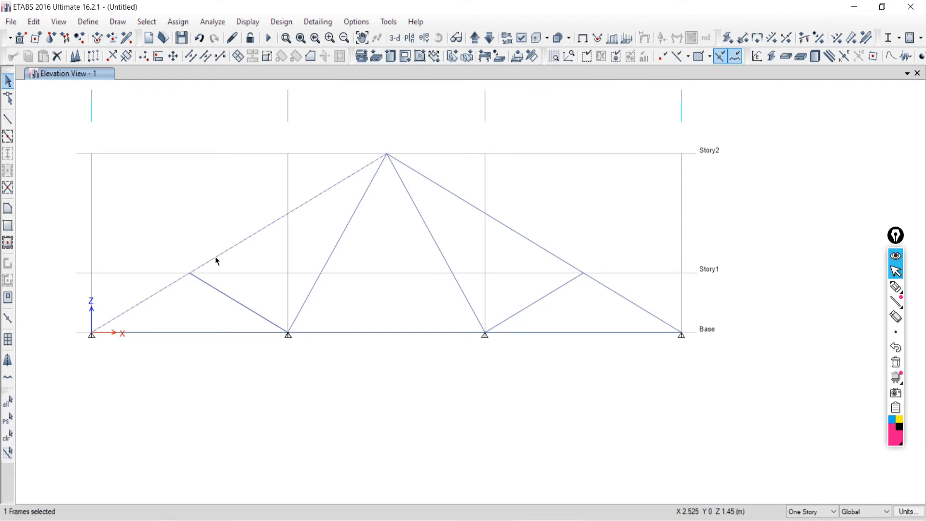
click(213, 261)
click(213, 258)
click(207, 263)
click(207, 267)
click(206, 266)
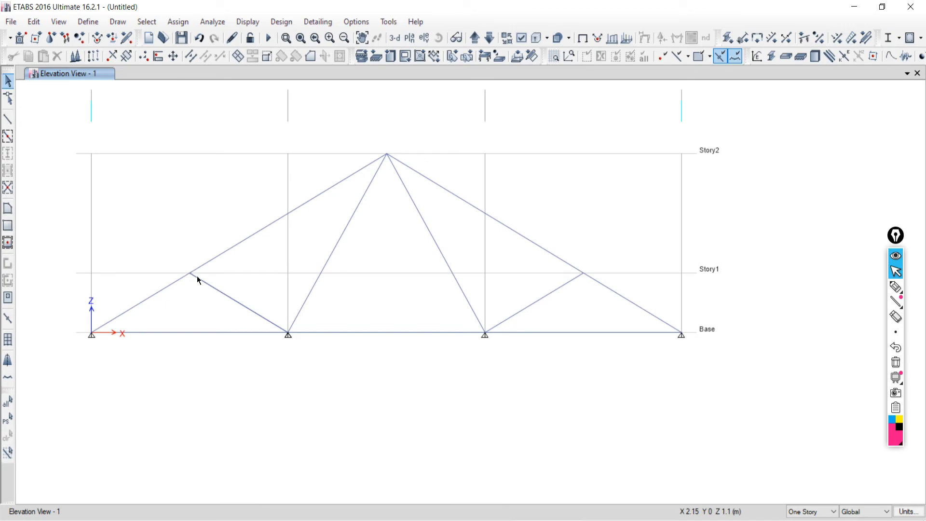
click(215, 261)
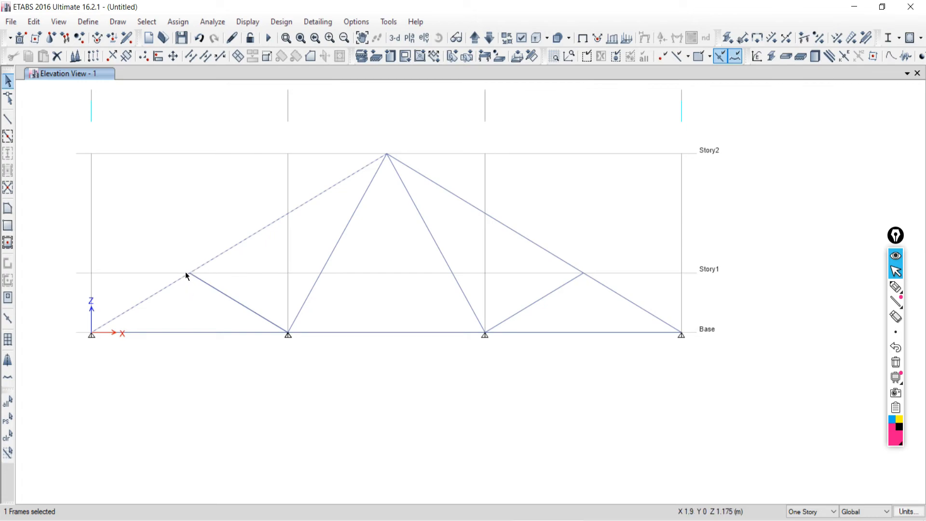
click(7, 435)
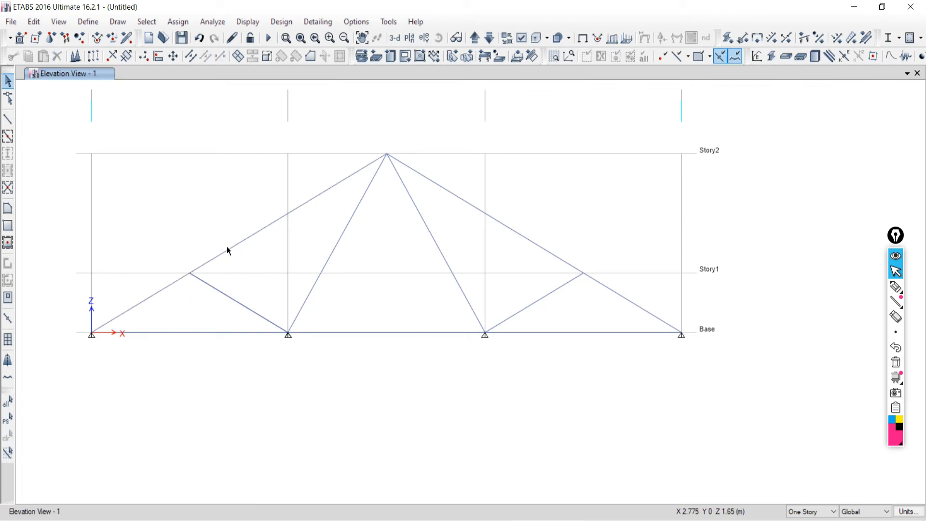
click(227, 250)
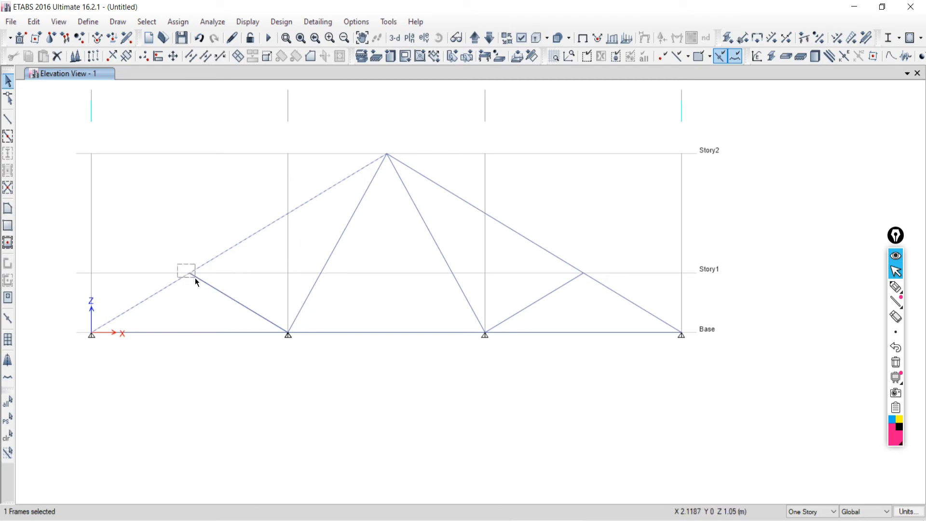
drag(202, 287, 202, 287)
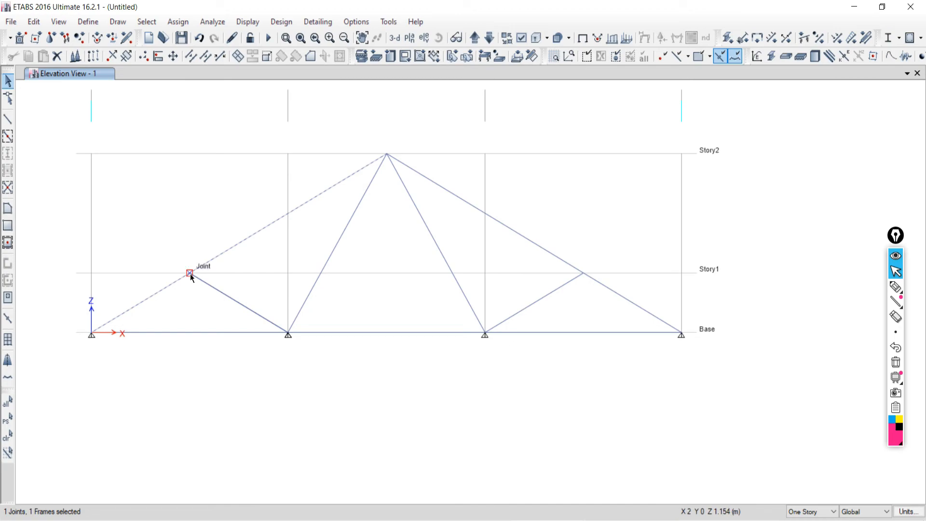
click(8, 435)
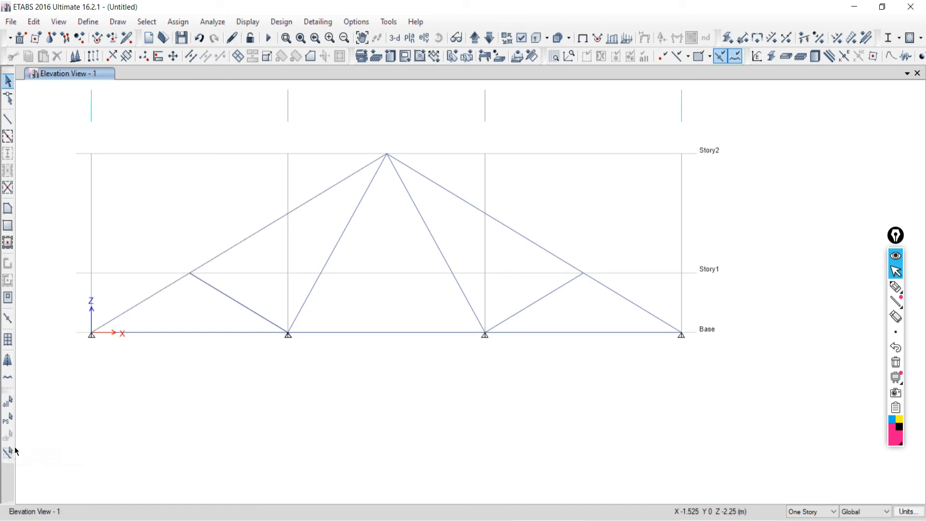
click(241, 241)
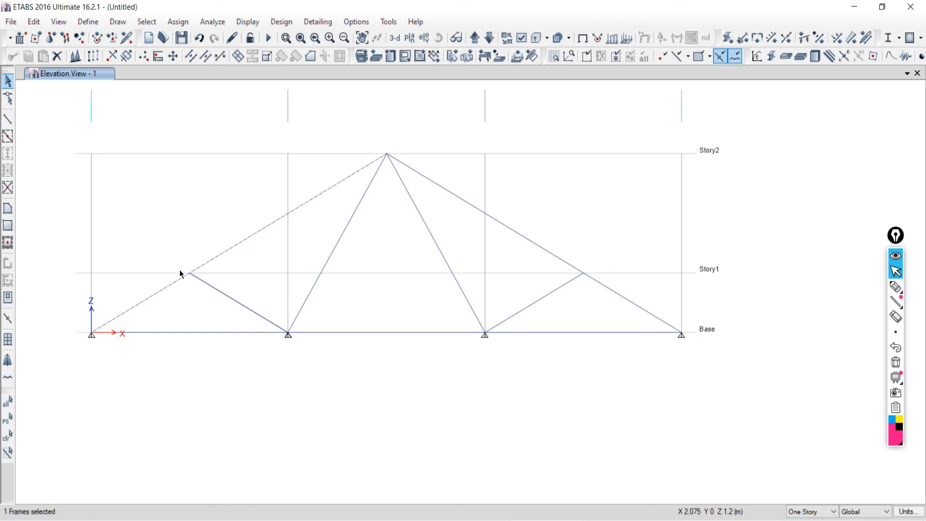
drag(172, 241, 210, 299)
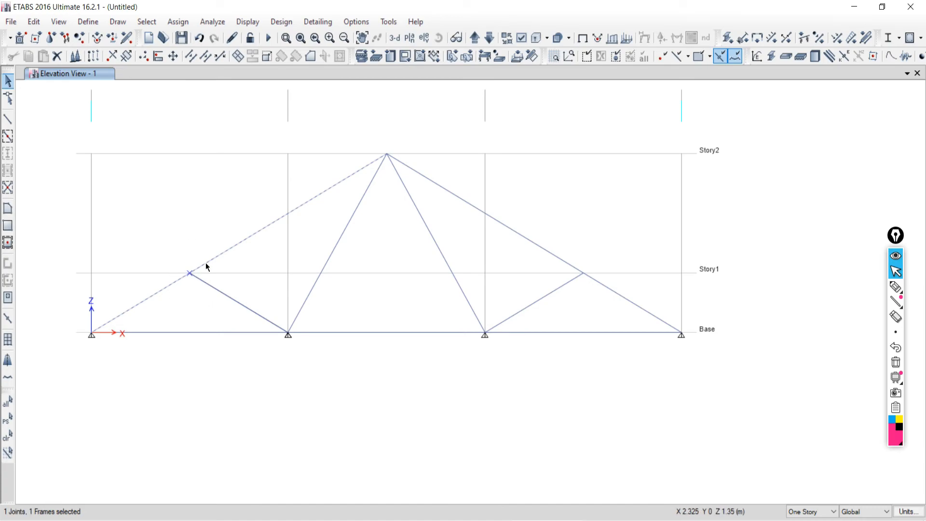
click(37, 23)
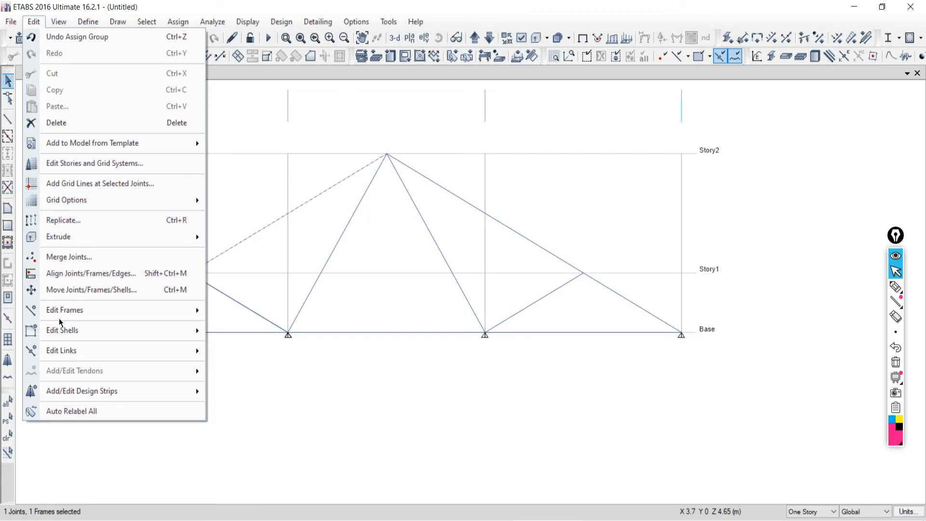
click(68, 463)
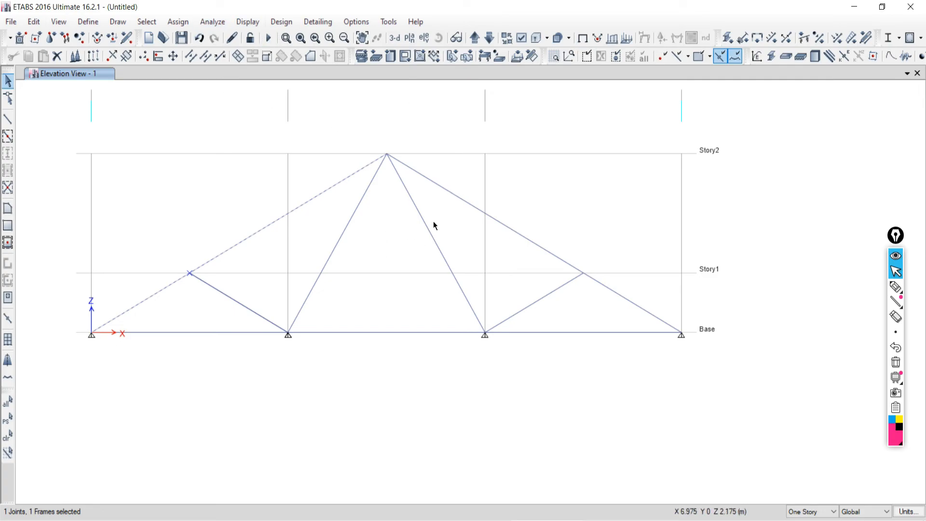
click(8, 436)
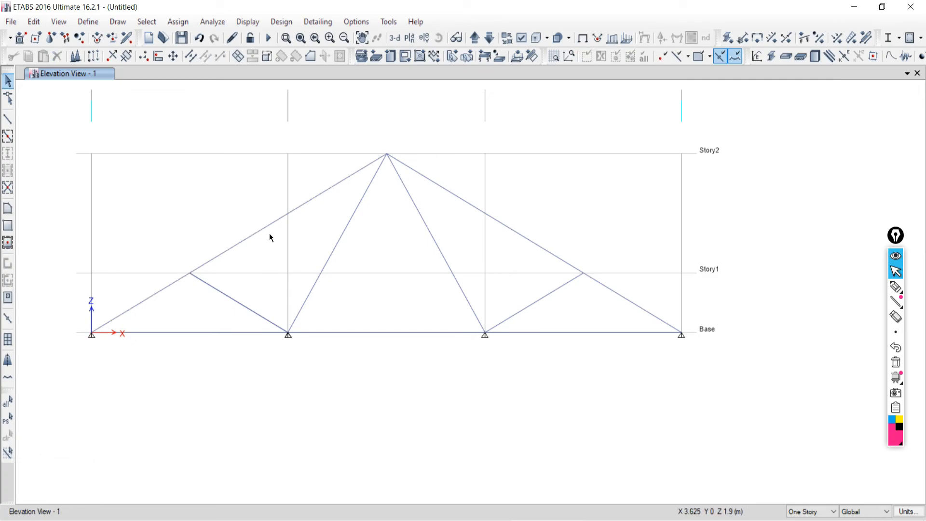
- Divide the A-side rafter at its Story1 joint with Break at Intersections with Selected Frames and Joints
drag(265, 245, 237, 219)
drag(163, 240, 210, 320)
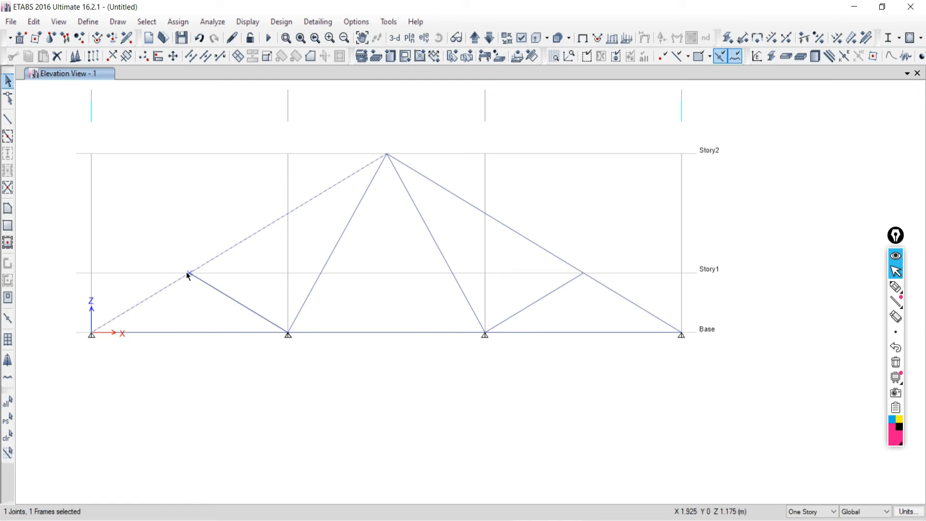
click(33, 21)
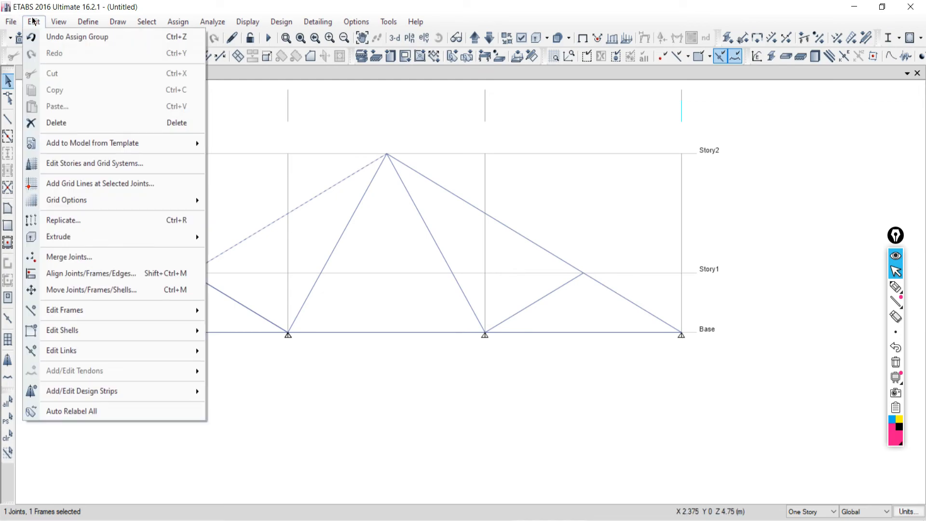
mouse_move(66, 310)
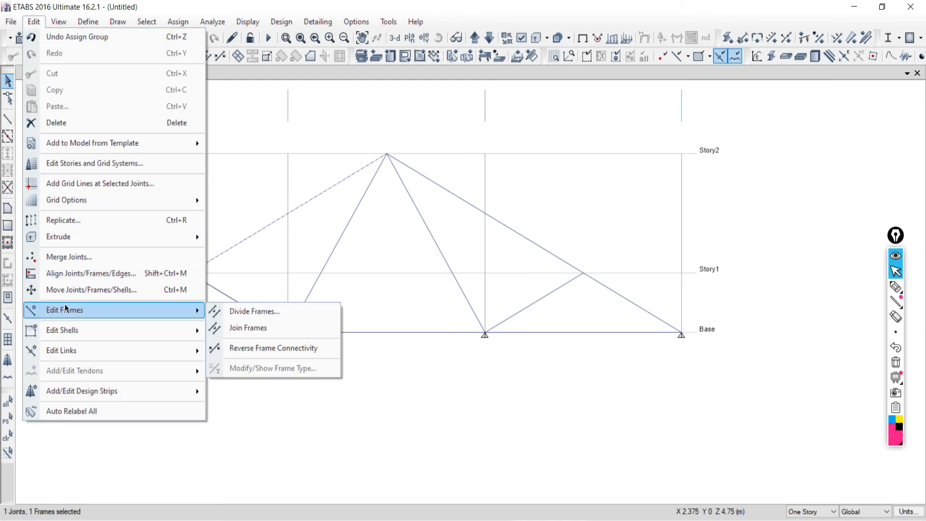
click(237, 312)
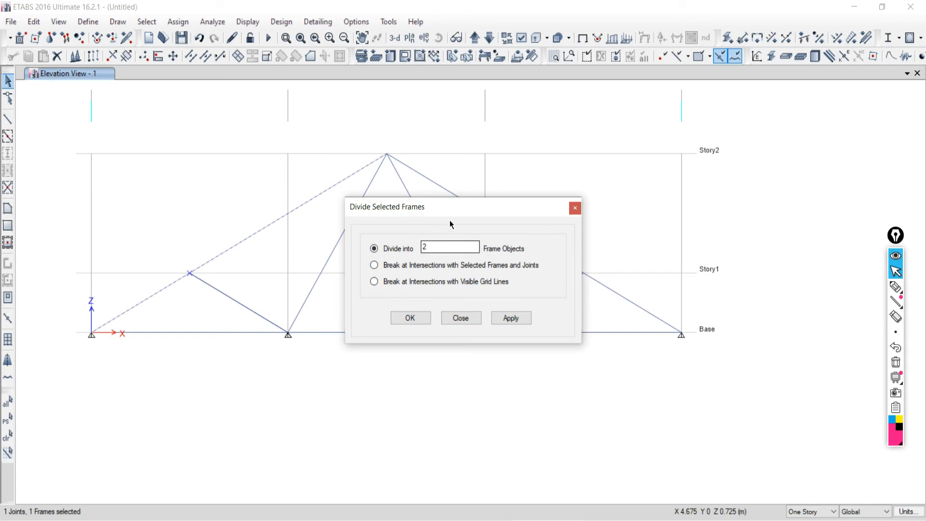
click(376, 268)
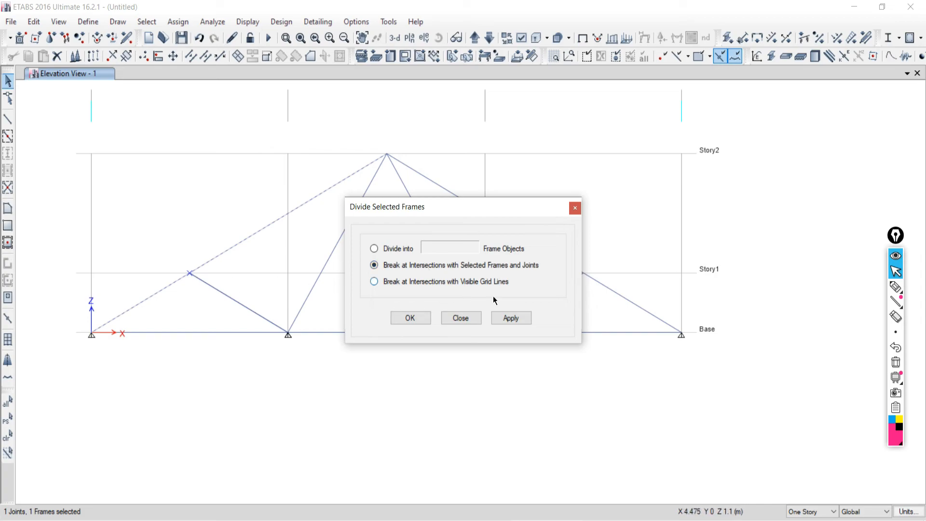
click(503, 318)
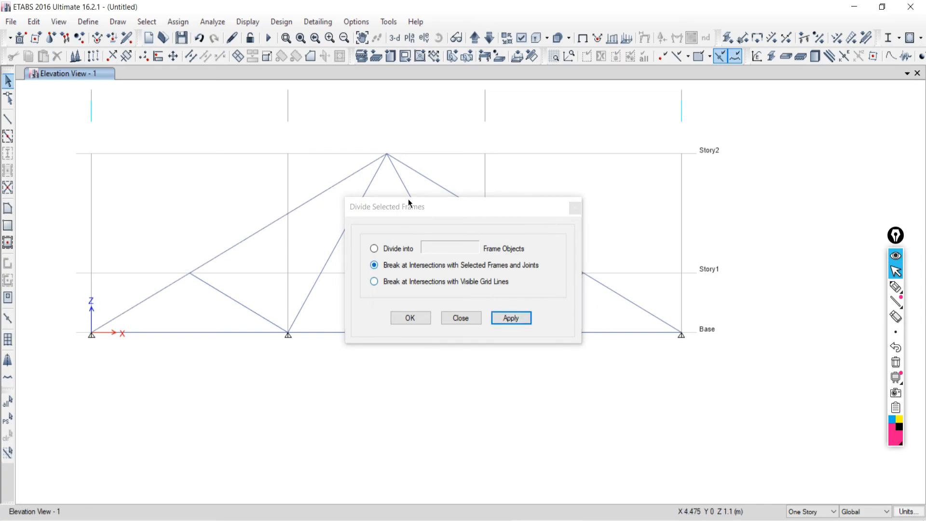
- Select the A-side rafter's segments to check the split, and undo the frame division
drag(410, 205, 501, 191)
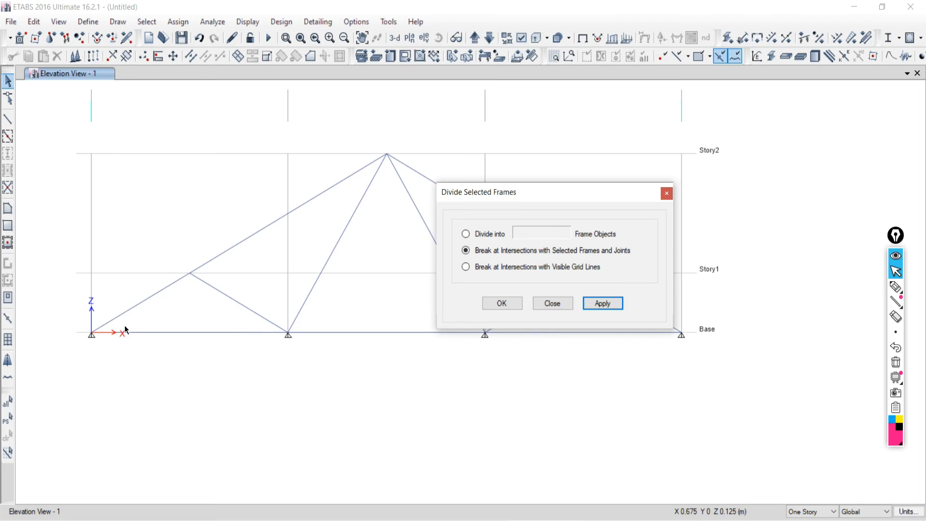
click(224, 253)
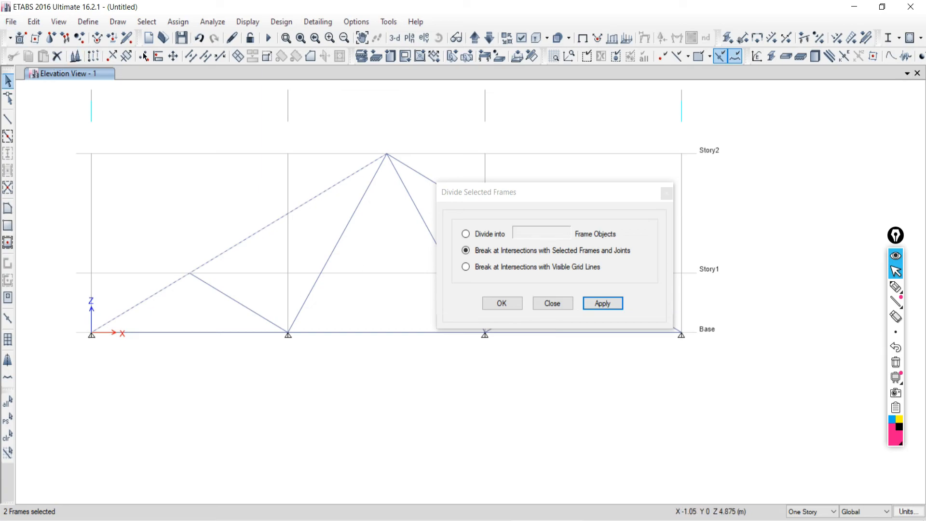
click(199, 38)
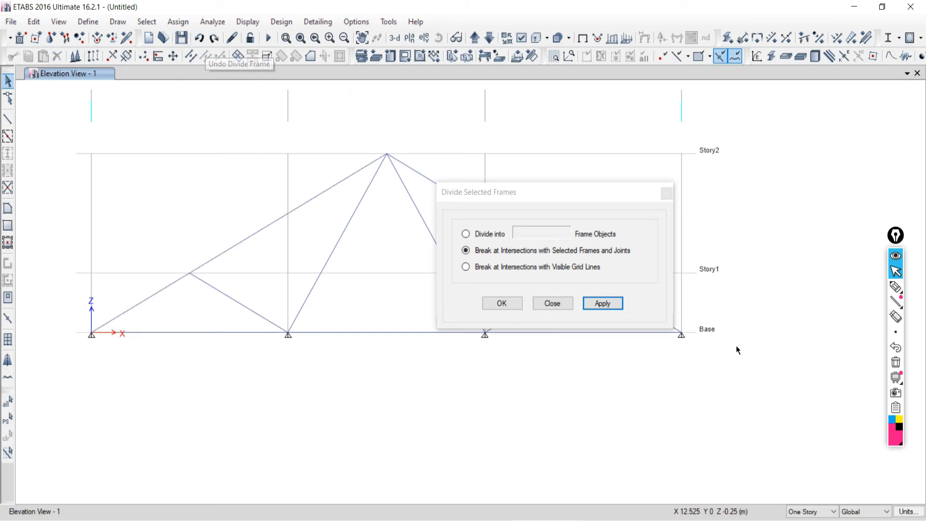
- Move the Divide Selected Frames dialog clear of the rafter and break the A-side rafter again at its selected Story1 joint
drag(458, 193, 529, 112)
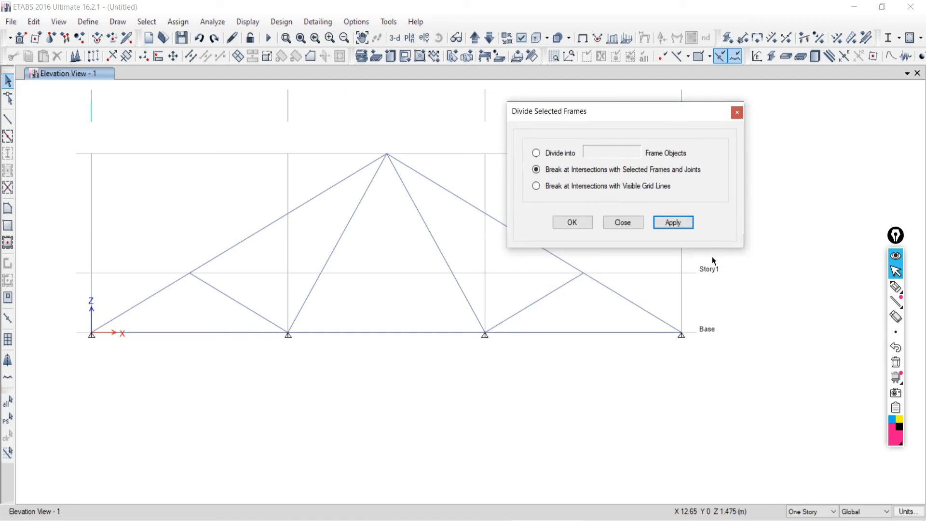
click(663, 221)
click(253, 235)
drag(166, 240, 225, 304)
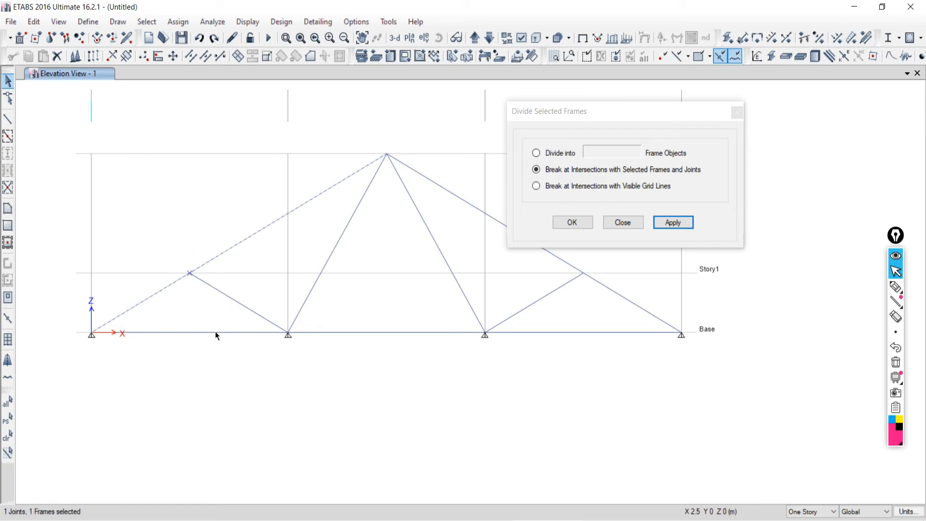
click(674, 223)
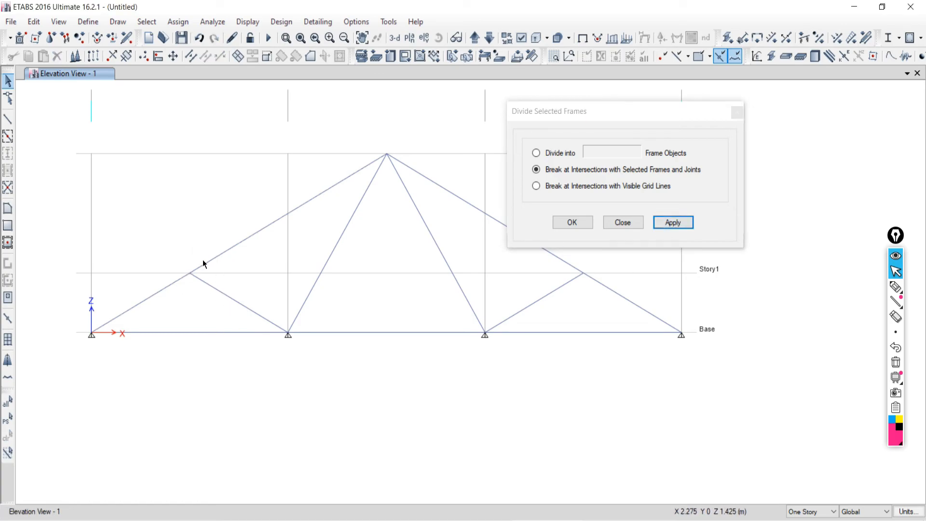
- Select the frames around the A-side Story1 joint to check the split, and undo the repeated division
drag(166, 307, 227, 300)
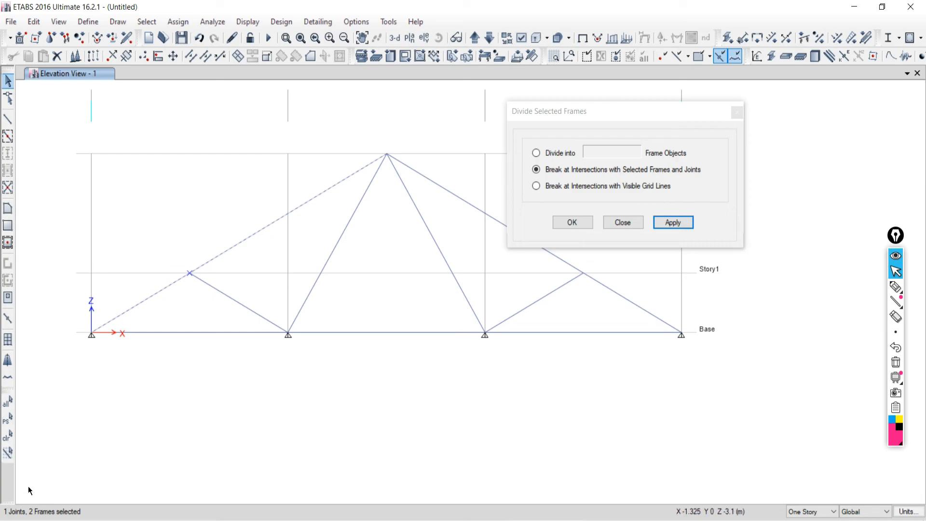
click(7, 435)
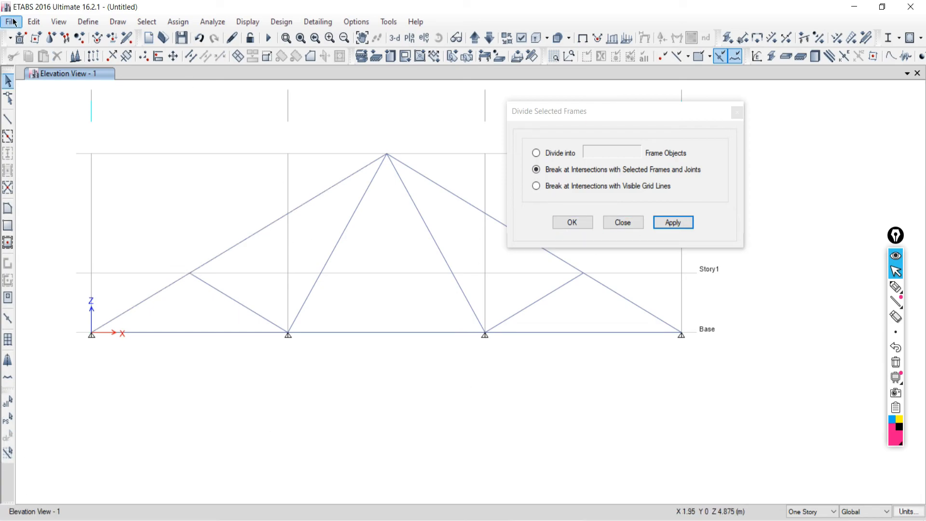
click(199, 38)
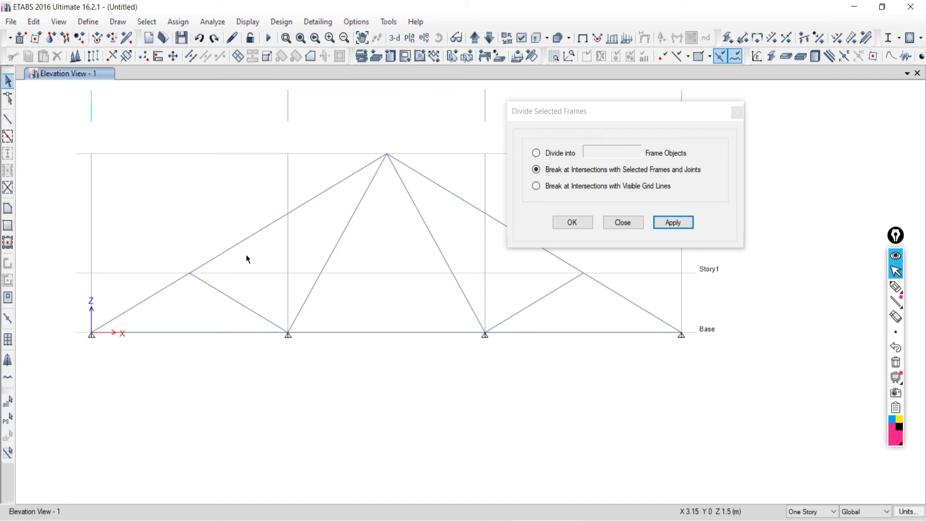
- Select the whole A-side rafter with its Story1 joint and confirm breaking it at the selected joint
click(230, 249)
click(189, 273)
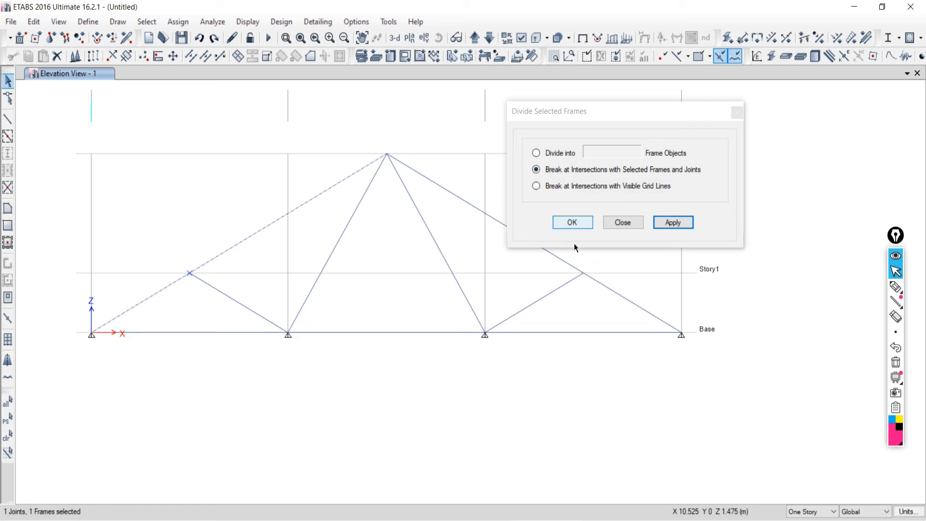
click(572, 221)
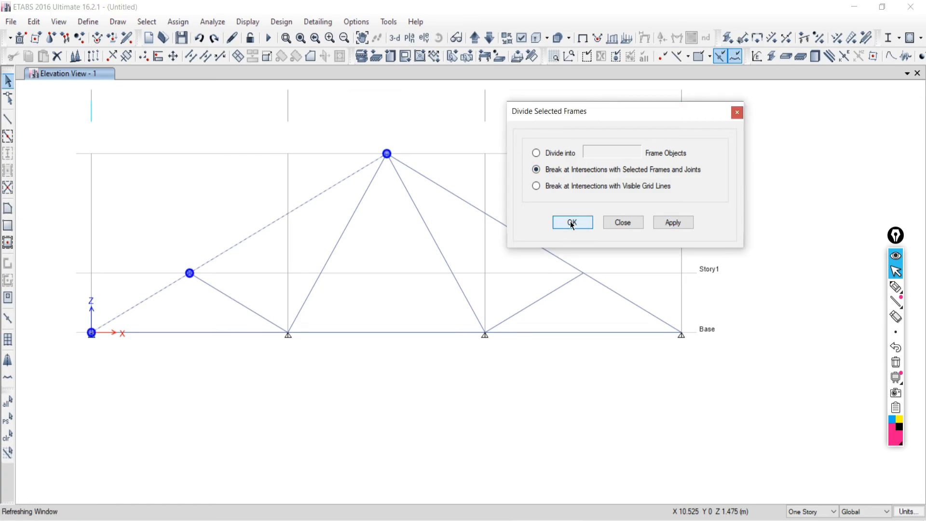
- Select the A-side rafter's upper and lower segments one at a time to check the break at Story1
click(255, 237)
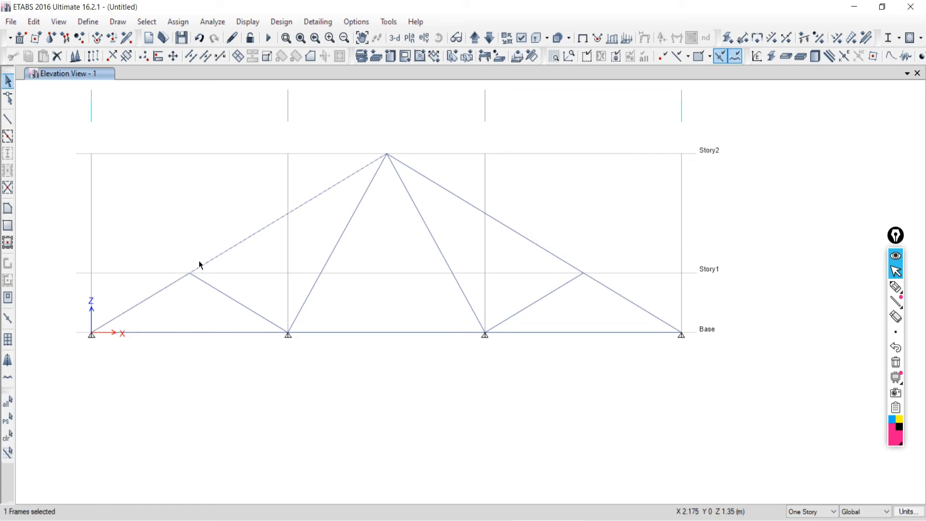
click(152, 296)
click(7, 435)
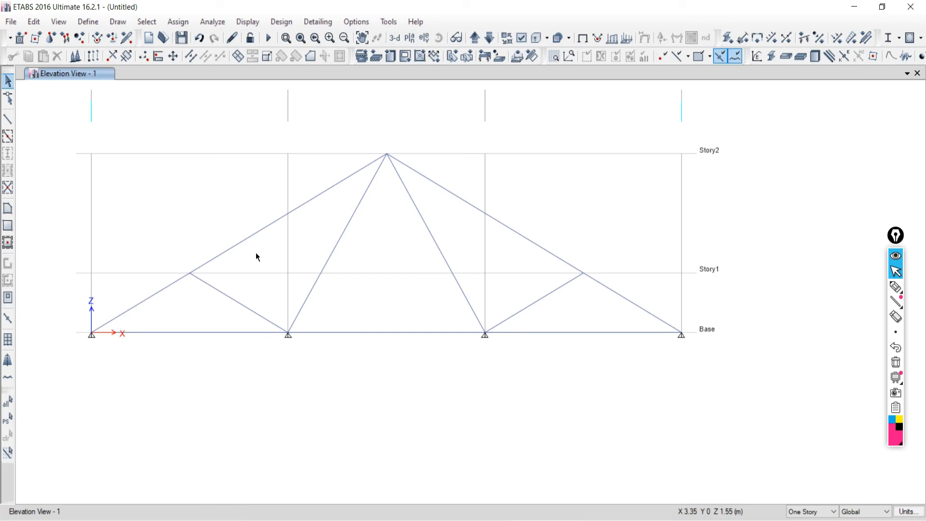
drag(256, 252, 228, 240)
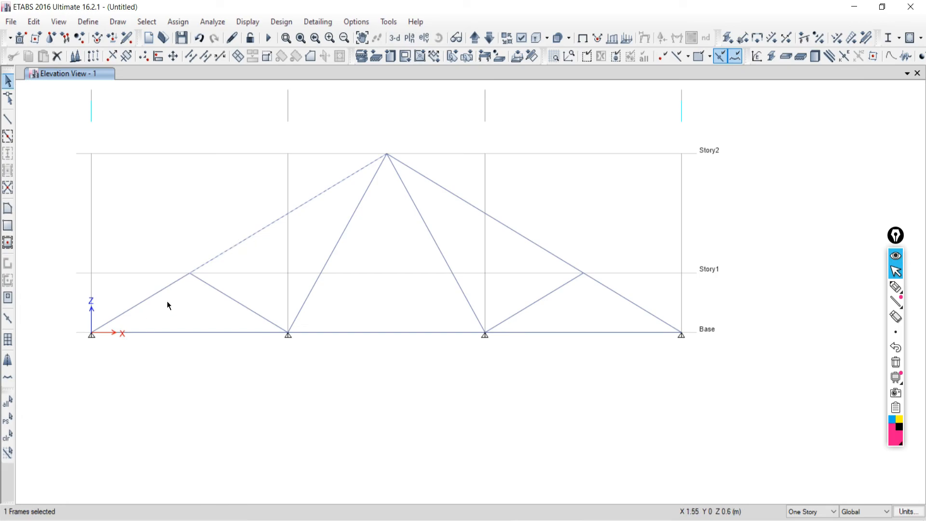
drag(167, 302, 144, 294)
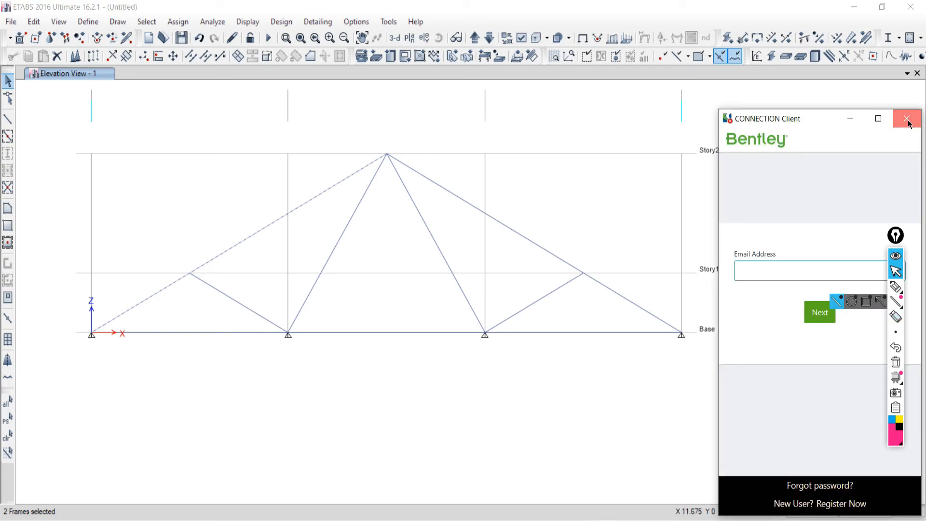
- Close the Bentley CONNECTION Client sign-in window and undo the A-side rafter's division
click(906, 119)
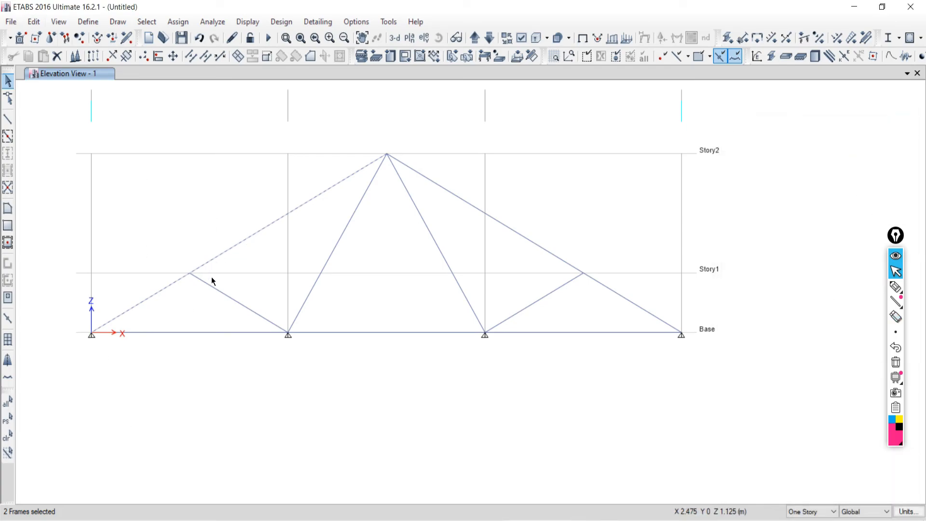
click(202, 39)
- Divide the A-side rafter at its Story1 joint using Divide Frames with the break at intersections with selected frames and joints
drag(258, 249, 226, 324)
click(33, 22)
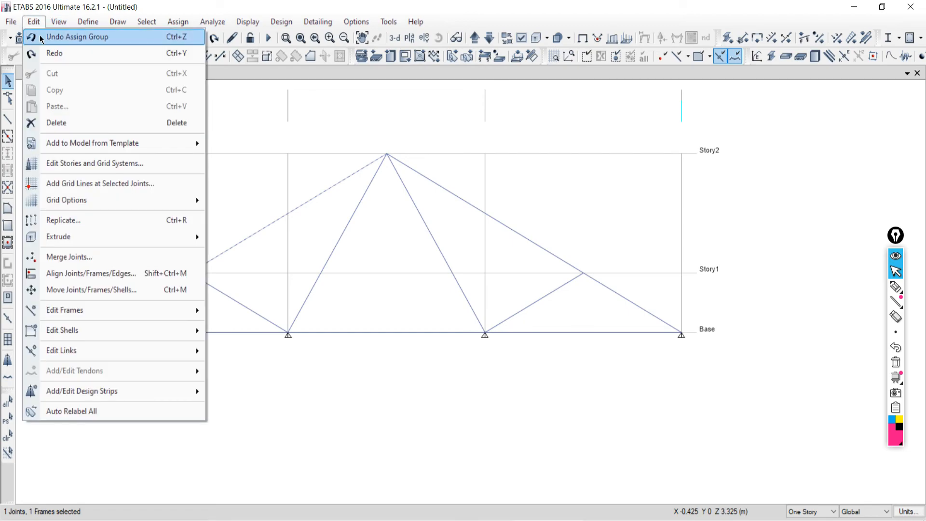
mouse_move(51, 316)
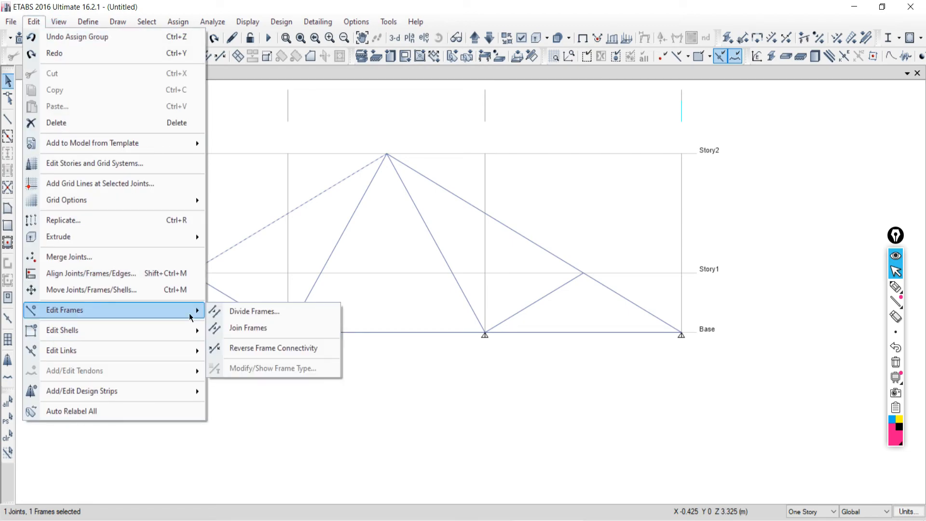
click(229, 311)
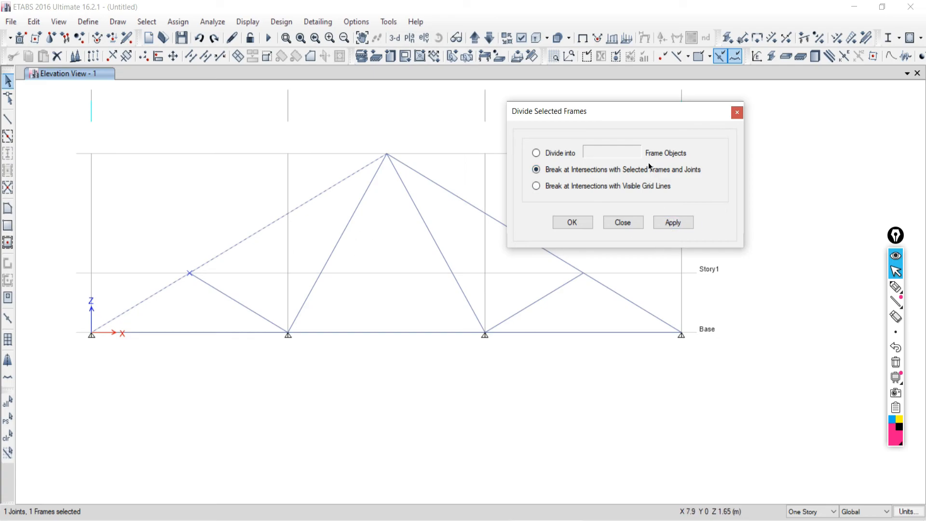
drag(611, 114, 506, 24)
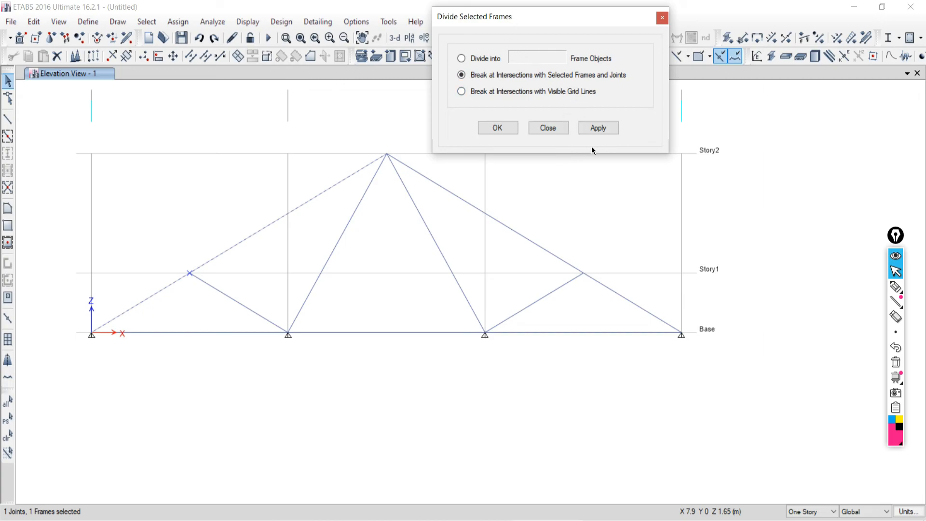
click(602, 128)
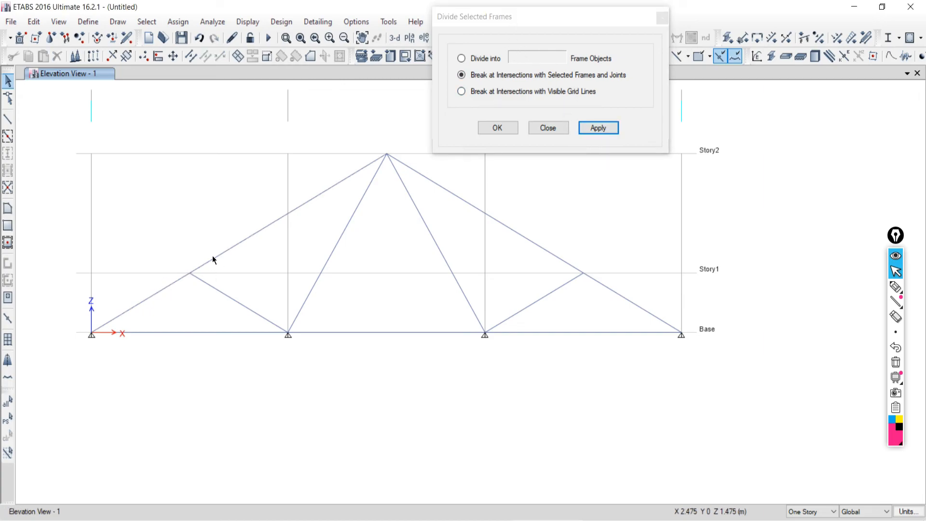
- Divide the D-side rafter at its Story1 joint, breaking at intersections with selected frames and joints, and close Divide Frames
drag(202, 230, 201, 227)
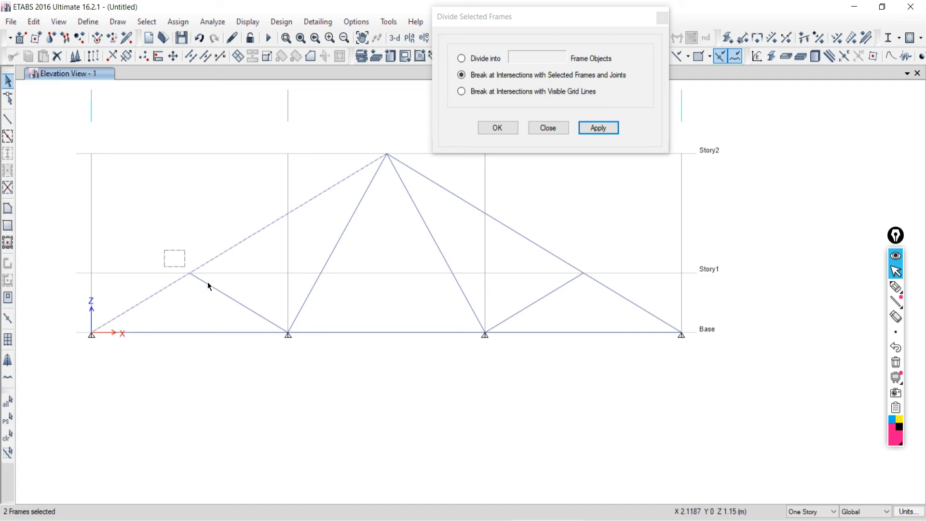
click(7, 435)
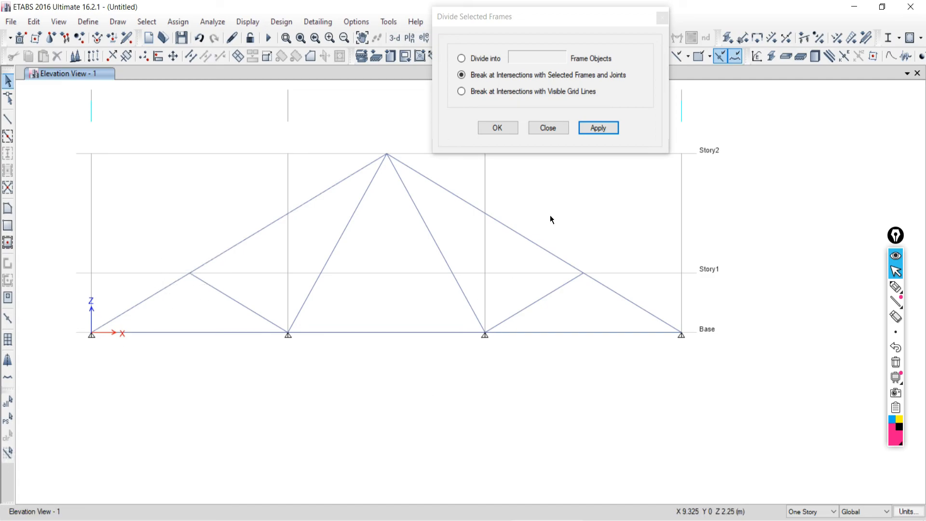
click(531, 241)
drag(551, 236, 616, 305)
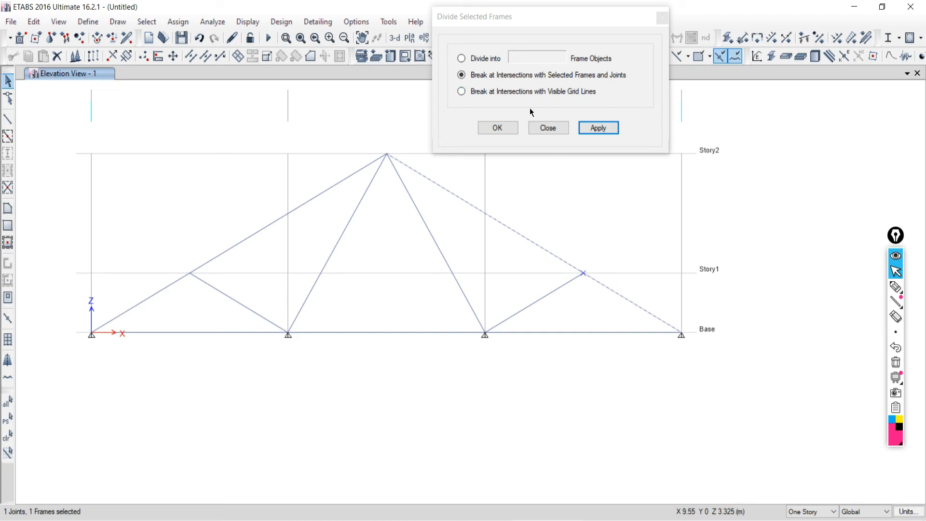
click(598, 128)
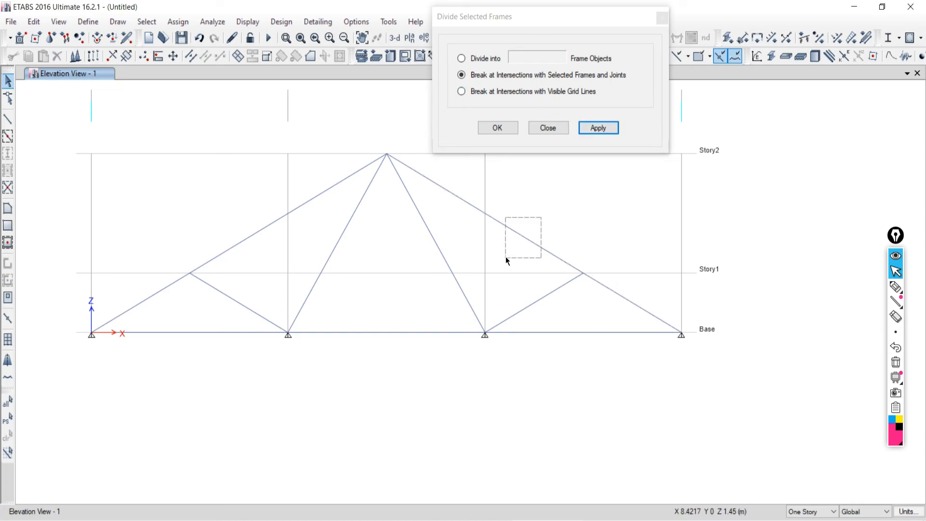
drag(506, 258, 506, 259)
click(549, 128)
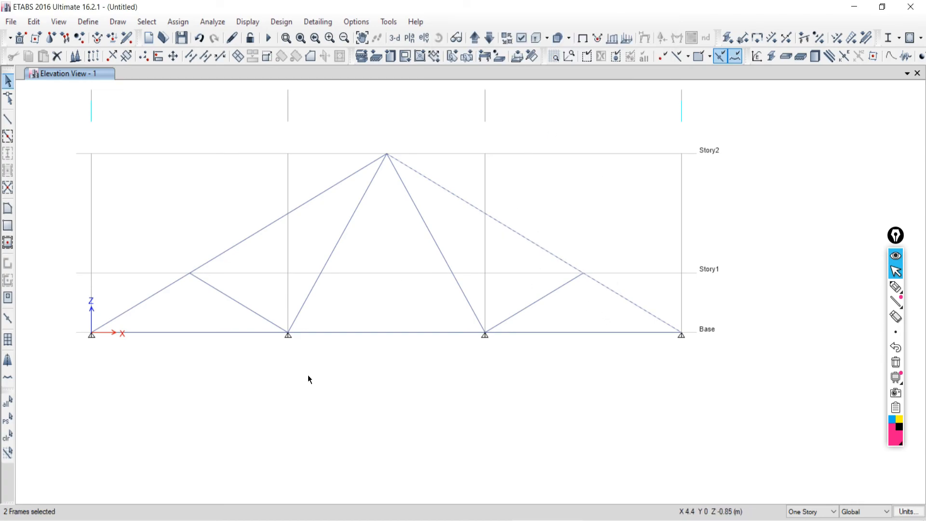
click(7, 435)
- Select the truss rafters, inner diagonals and bottom chord members to check the frame objects, and clear the selection
drag(330, 201, 302, 169)
drag(442, 227, 365, 262)
drag(452, 181, 433, 206)
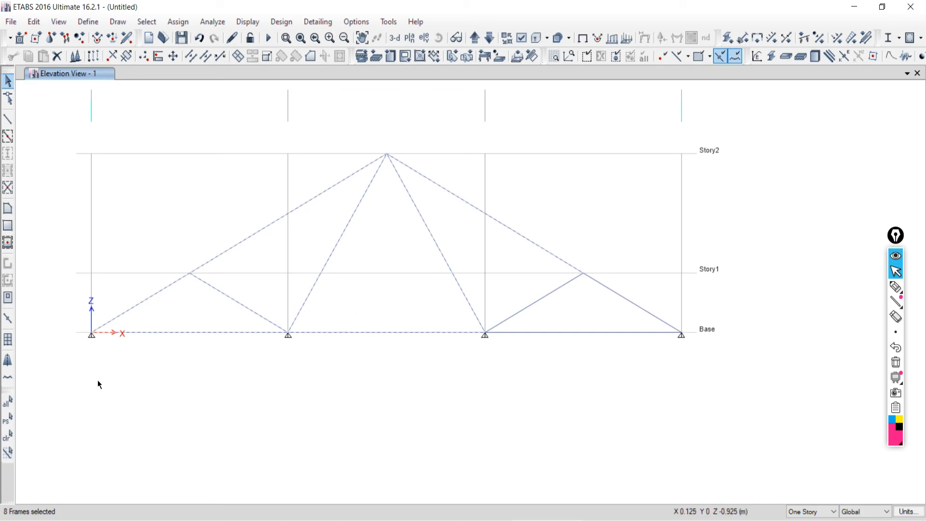
click(7, 435)
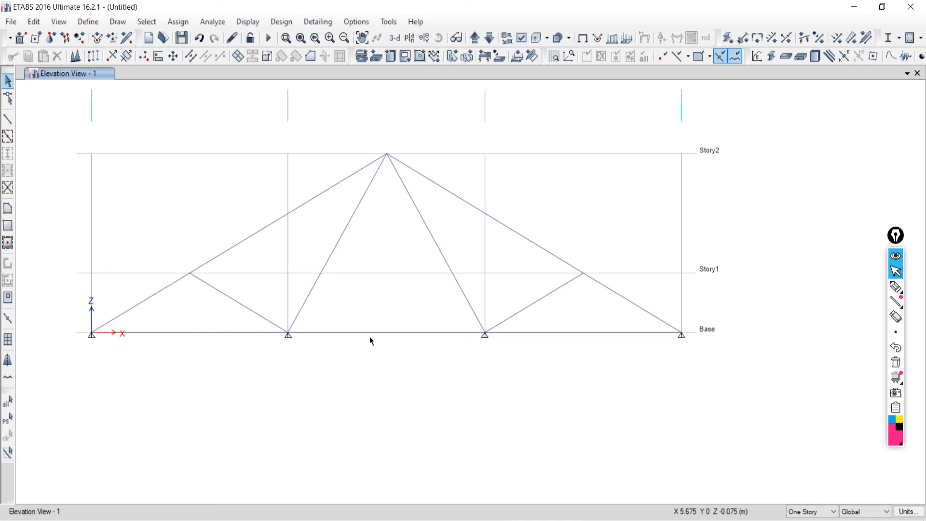
- Sketch roller, pinned and fixed support symbols above the truss with the annotation pen
click(895, 287)
mouse_move(563, 101)
mouse_down()
mouse_move(579, 132)
mouse_move(563, 102)
mouse_up()
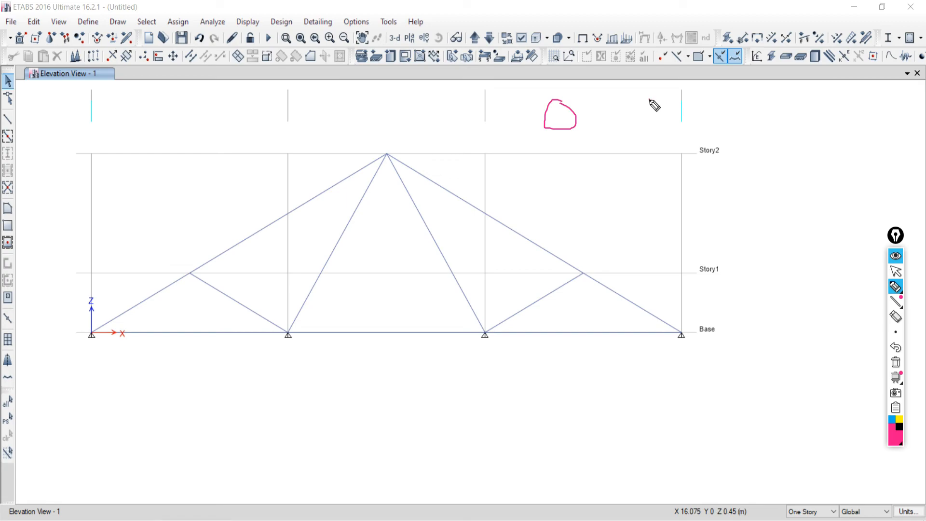
mouse_move(651, 99)
mouse_down()
mouse_move(643, 121)
mouse_move(666, 124)
mouse_up()
drag(632, 127, 694, 126)
mouse_move(775, 91)
mouse_down()
mouse_move(763, 127)
mouse_move(829, 137)
mouse_move(816, 153)
mouse_up()
drag(815, 142, 794, 149)
drag(790, 143, 759, 154)
drag(762, 139, 746, 151)
drag(695, 128, 660, 140)
drag(659, 129, 647, 140)
drag(647, 131, 637, 141)
drag(528, 129, 607, 134)
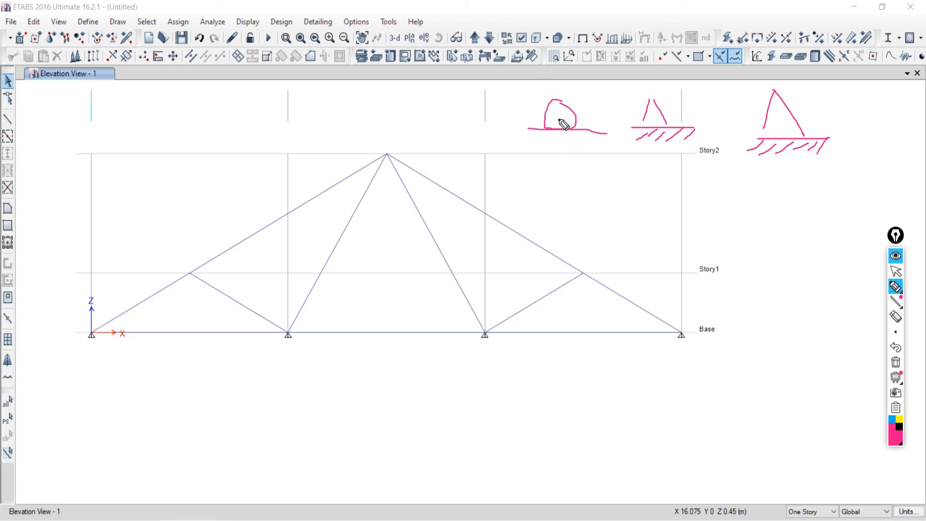
- Draw the vertical, horizontal and moment reaction arrows on the three sketched supports and put the pen away
drag(559, 120, 563, 185)
drag(549, 136, 560, 115)
drag(653, 119, 655, 185)
mouse_move(648, 136)
mouse_down()
mouse_move(651, 118)
mouse_move(598, 112)
mouse_up()
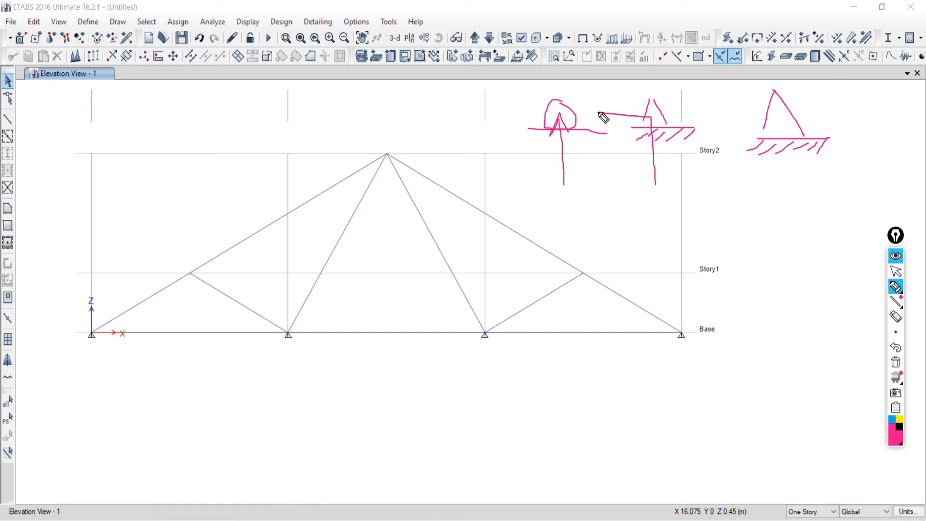
drag(785, 116, 785, 218)
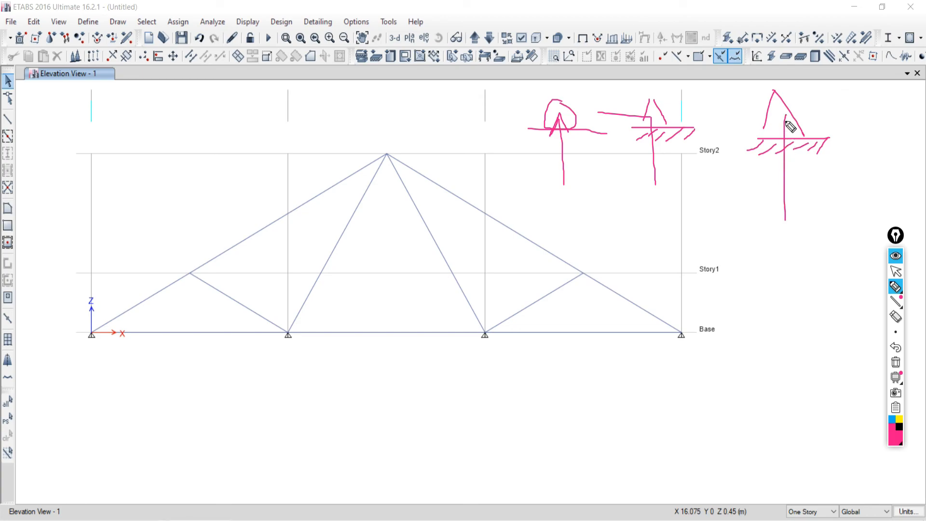
drag(785, 116, 700, 110)
mouse_move(785, 116)
mouse_down()
mouse_move(770, 130)
mouse_move(787, 126)
mouse_up()
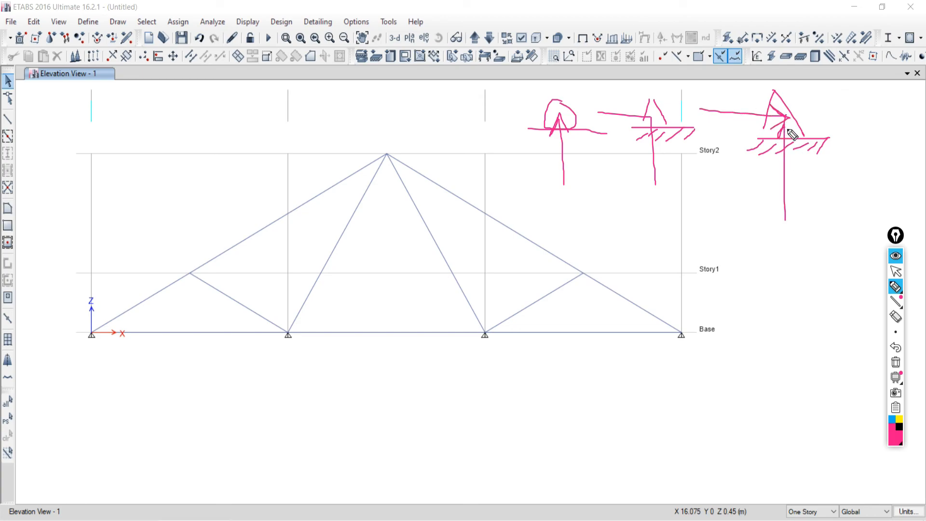
mouse_move(795, 87)
mouse_down()
mouse_move(783, 186)
mouse_move(830, 192)
mouse_up()
mouse_move(797, 171)
mouse_down()
mouse_move(834, 193)
mouse_move(808, 205)
mouse_up()
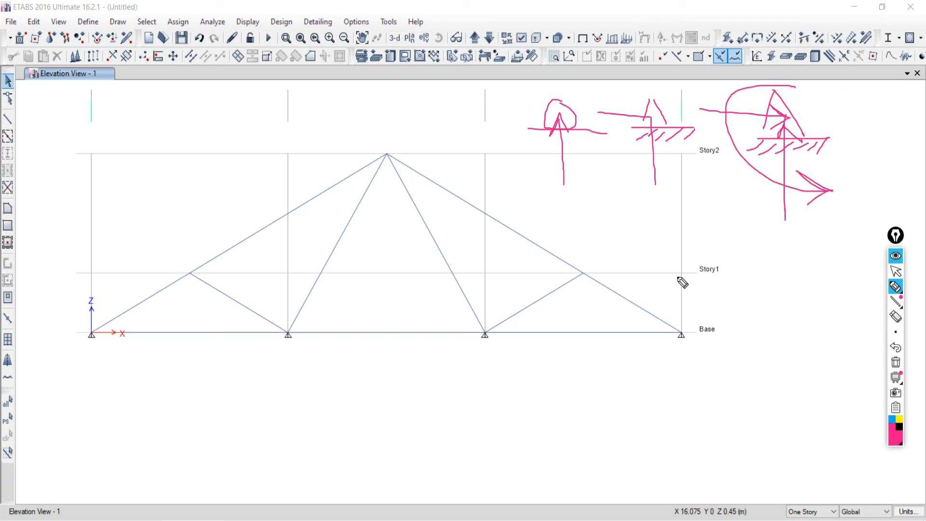
click(895, 272)
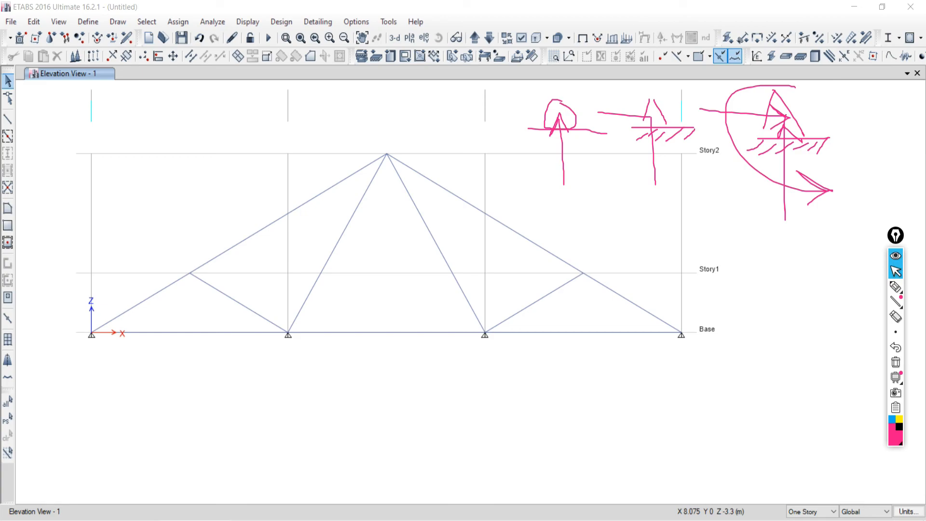
- Switch to the TRUSS AND BEAM EXAMPLE PDF to circle joints B and C, and return to ETABS to locate both joints
key(alt+Tab)
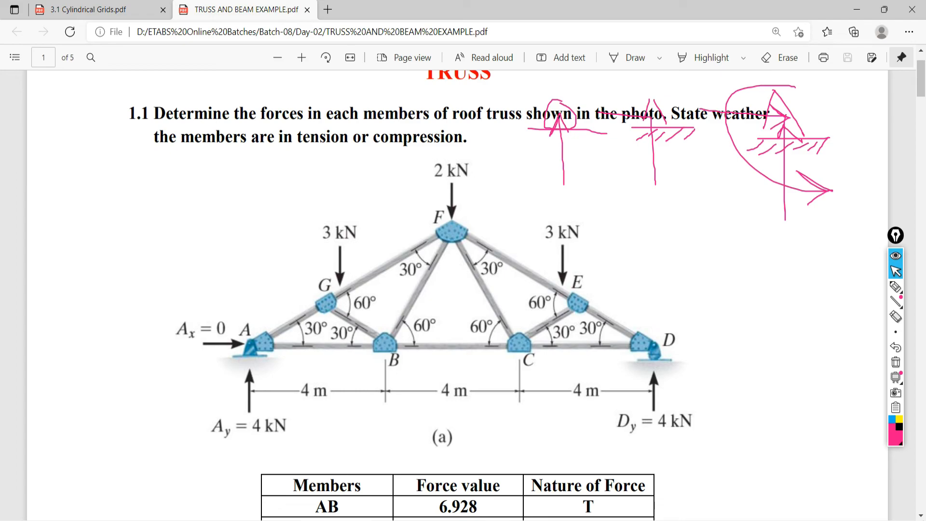
key(alt+Tab)
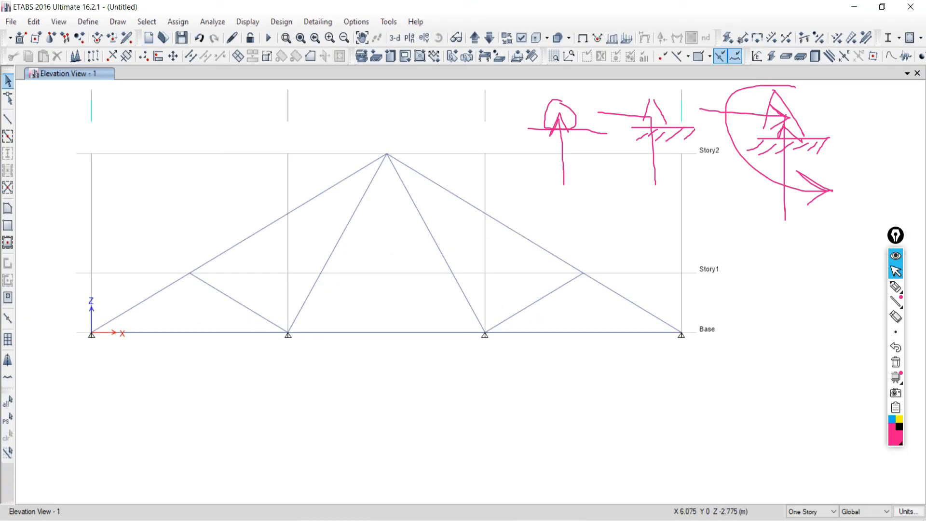
key(alt+Tab)
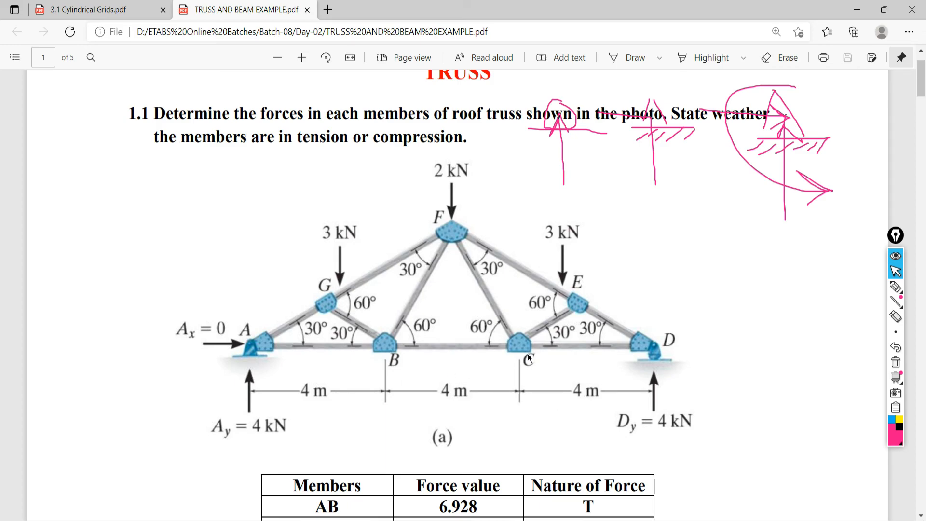
click(896, 286)
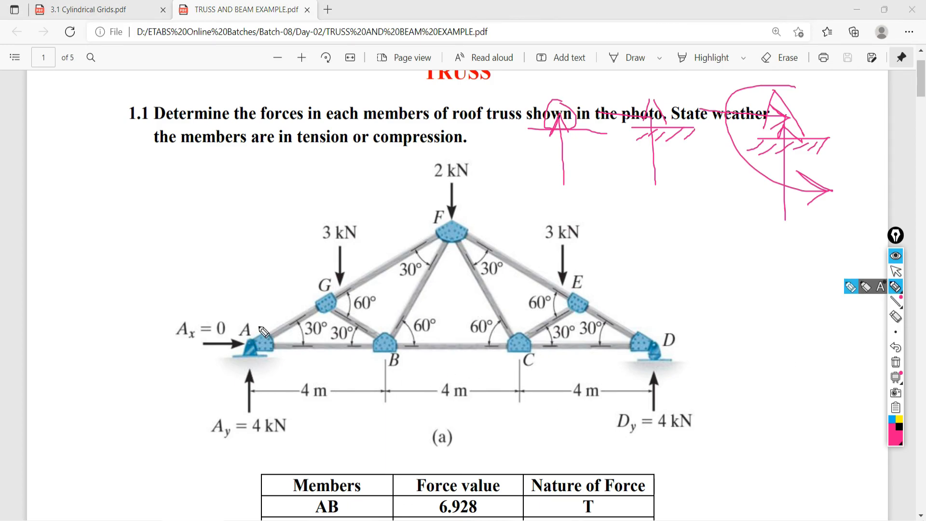
mouse_move(386, 316)
mouse_down()
mouse_move(327, 345)
mouse_move(389, 317)
mouse_up()
drag(512, 305, 505, 303)
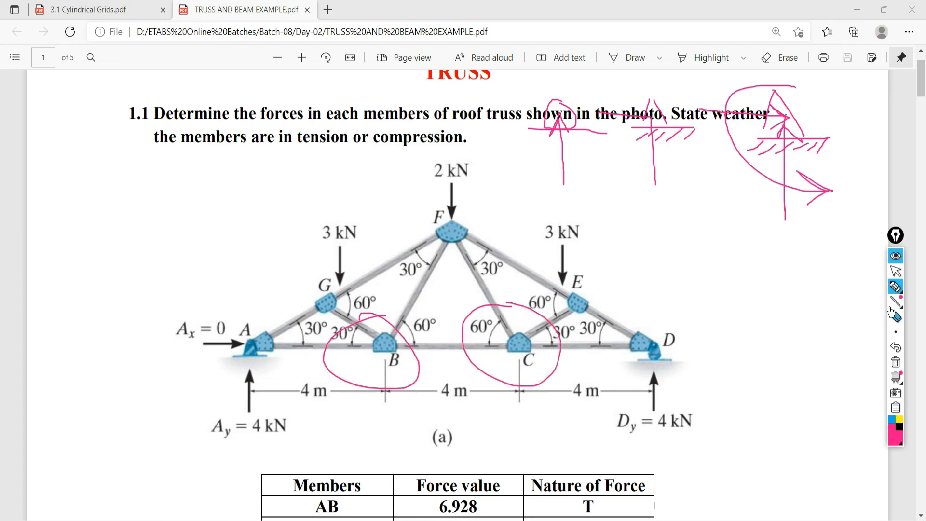
click(897, 272)
key(alt+Tab)
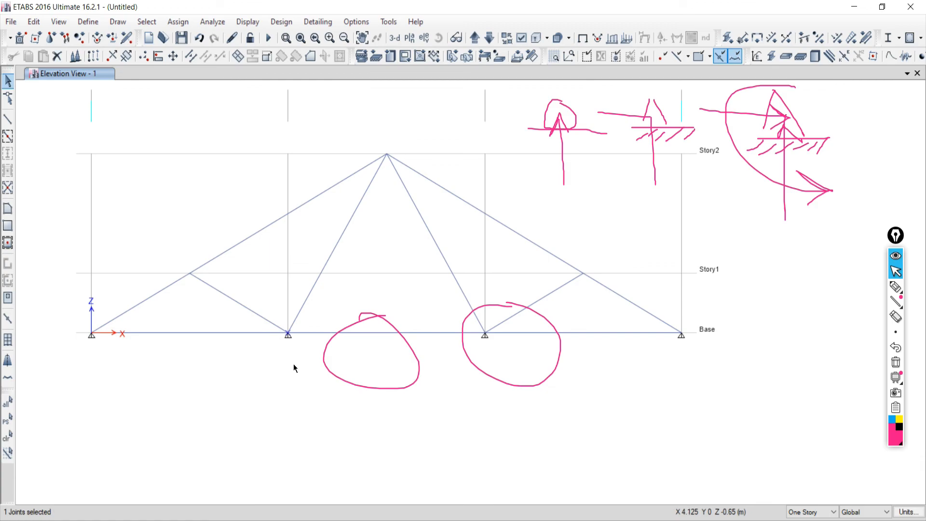
drag(459, 302, 508, 365)
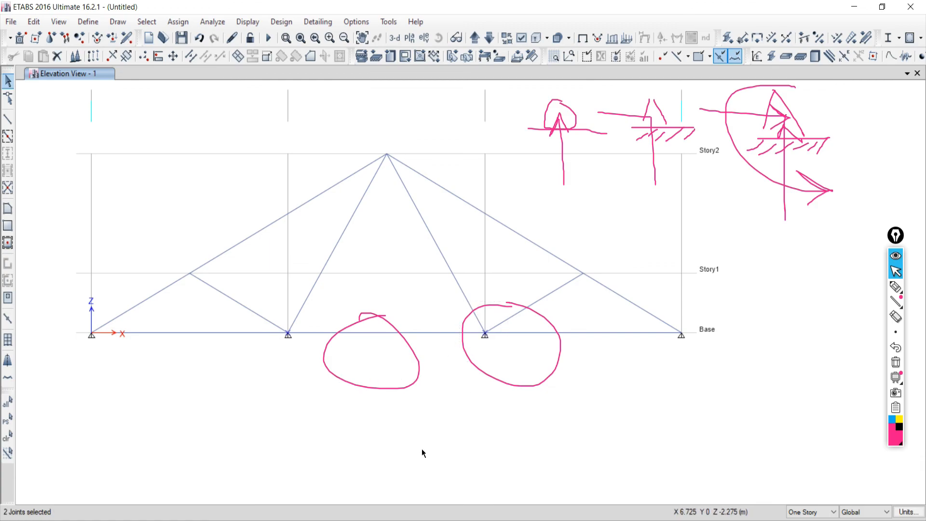
click(6, 443)
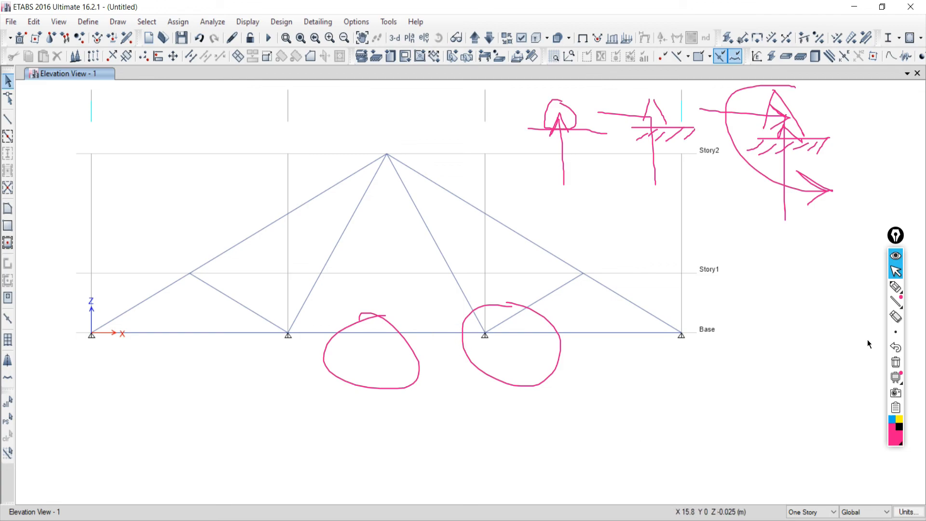
- Erase all pen annotations and select the truss's interior base joint B
click(895, 361)
click(895, 273)
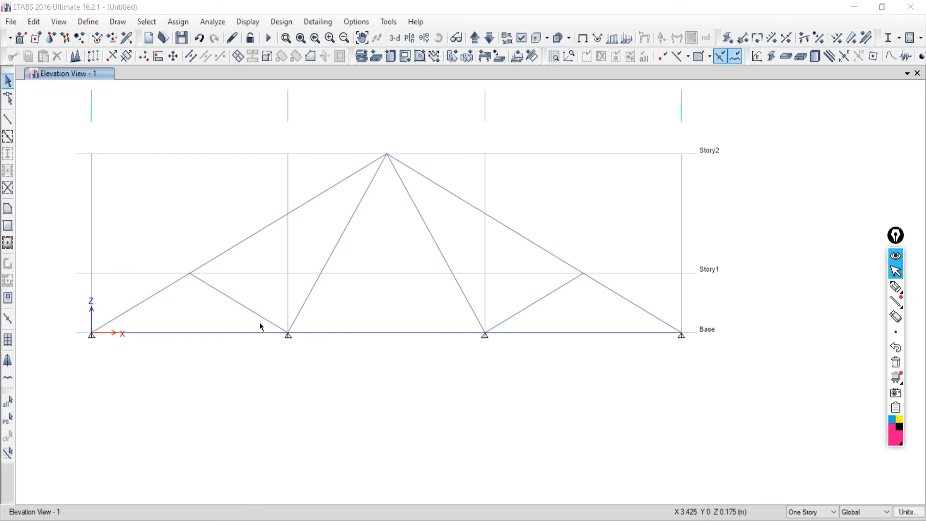
drag(250, 314, 326, 354)
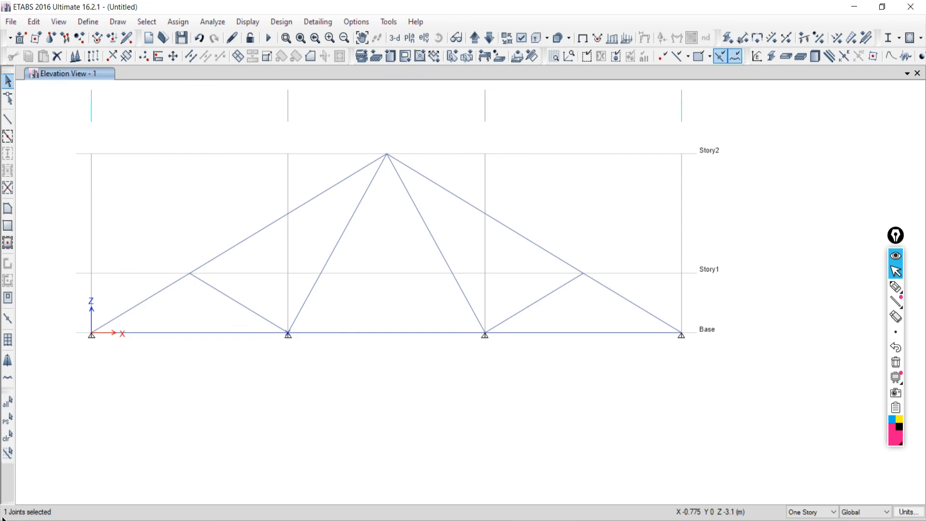
- Mark the selection count and the coordinate and units area of the status bar with the pen, and erase the marks
click(895, 287)
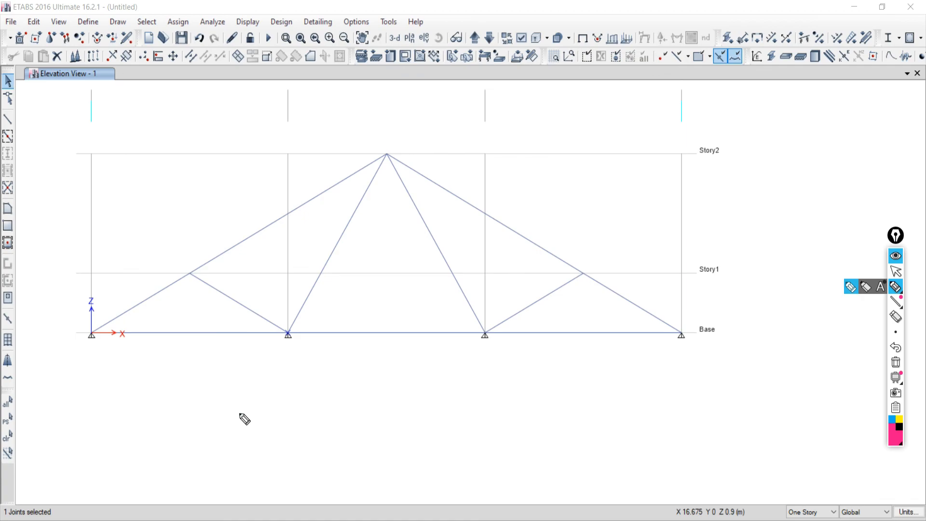
mouse_move(136, 498)
mouse_down()
mouse_move(75, 489)
mouse_move(2, 501)
mouse_move(1, 519)
mouse_up()
drag(141, 519, 119, 491)
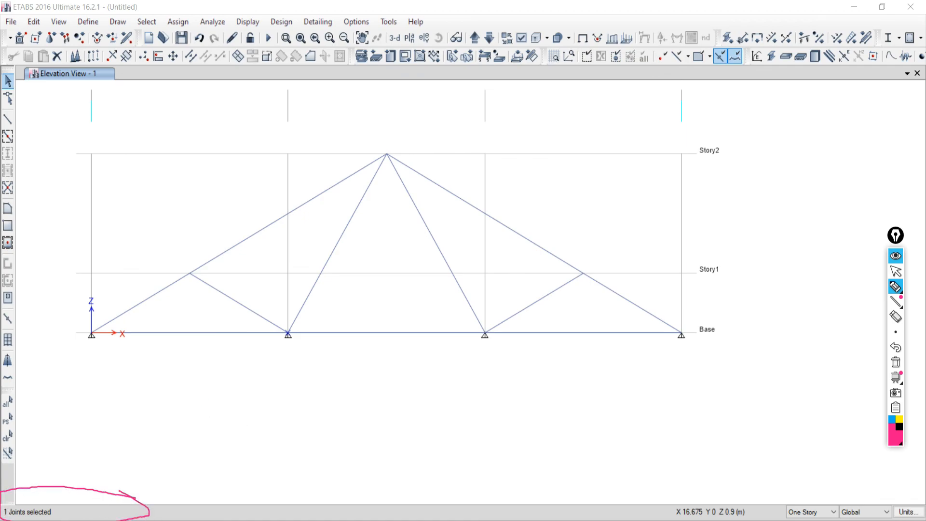
drag(684, 492, 923, 481)
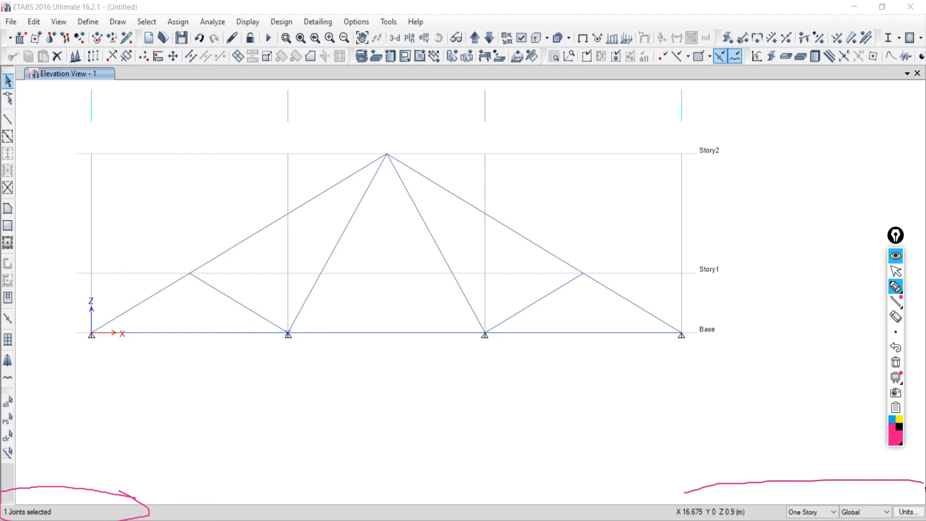
drag(621, 519, 728, 483)
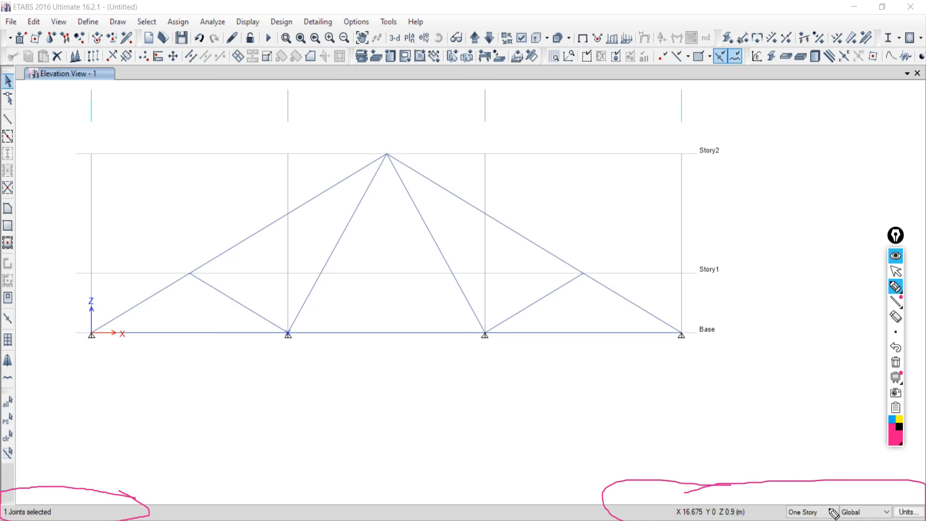
click(895, 363)
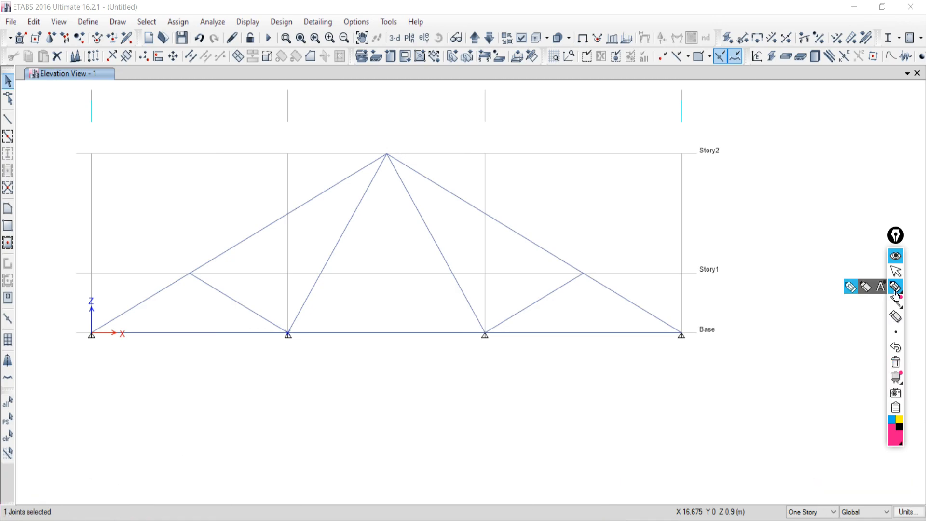
click(895, 271)
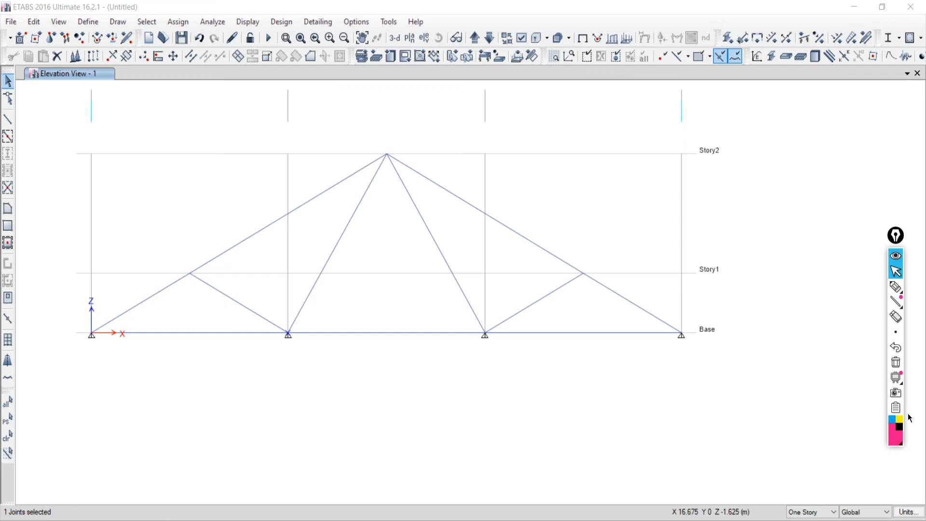
click(895, 287)
drag(76, 498, 1, 495)
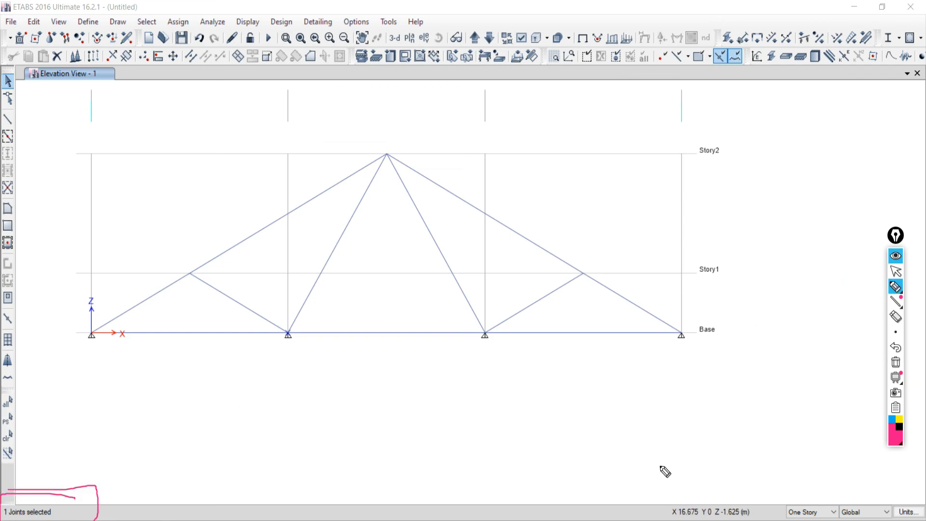
click(900, 332)
click(895, 271)
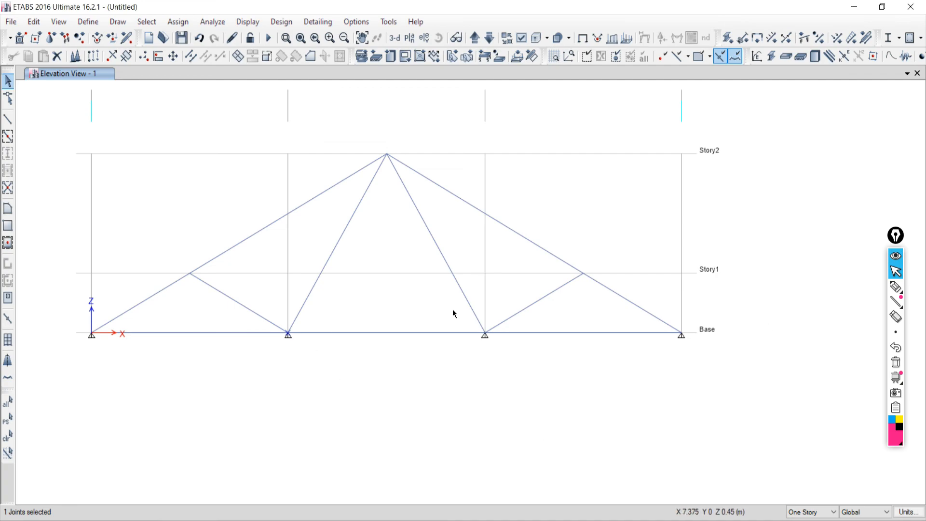
- Add interior base joint C to the selection and free joints B and C of all translation and rotation restraints
drag(453, 309, 531, 355)
click(169, 23)
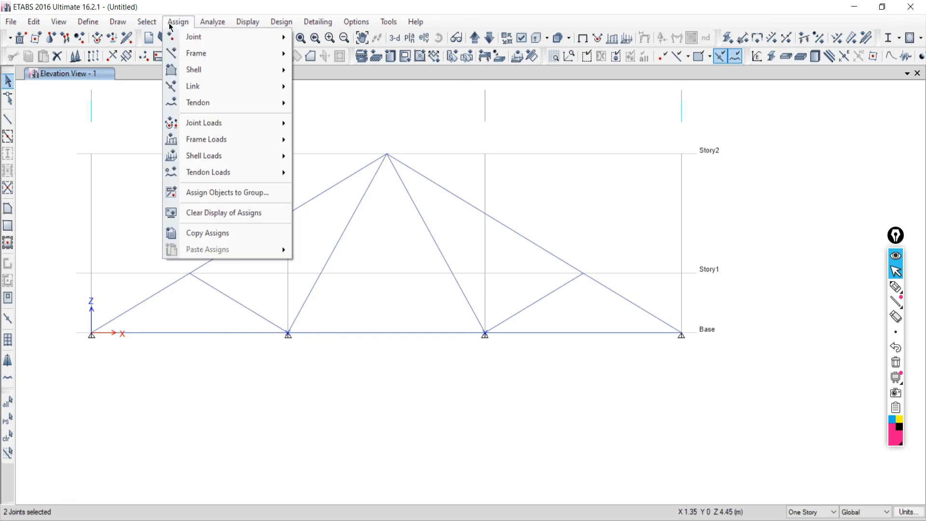
mouse_move(183, 43)
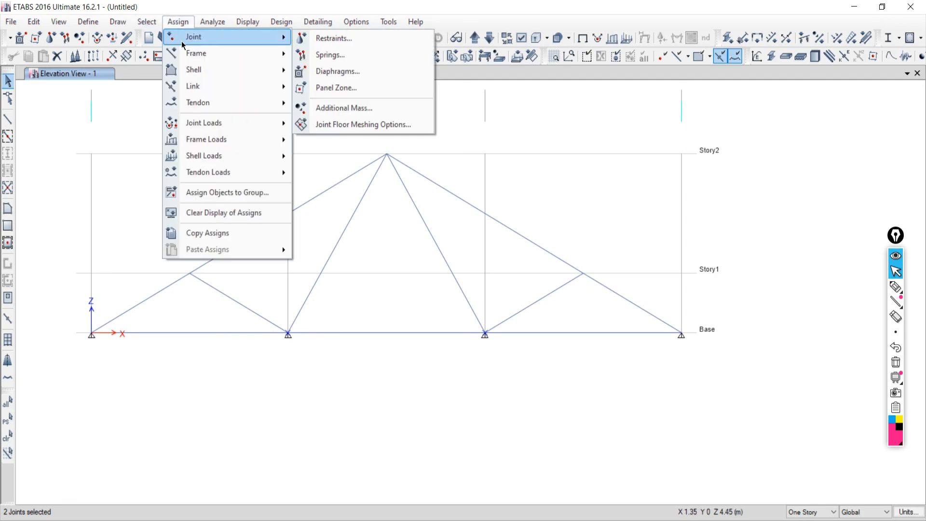
click(333, 38)
drag(437, 189, 540, 113)
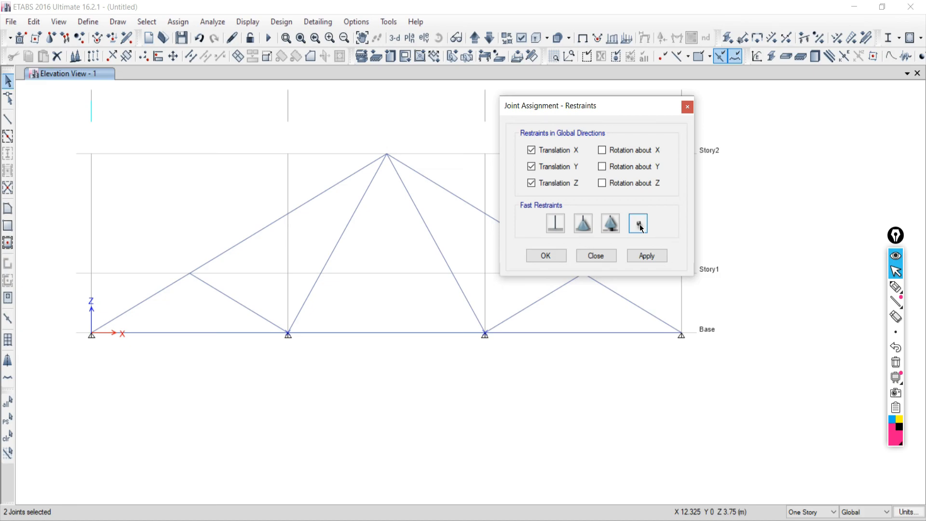
click(645, 256)
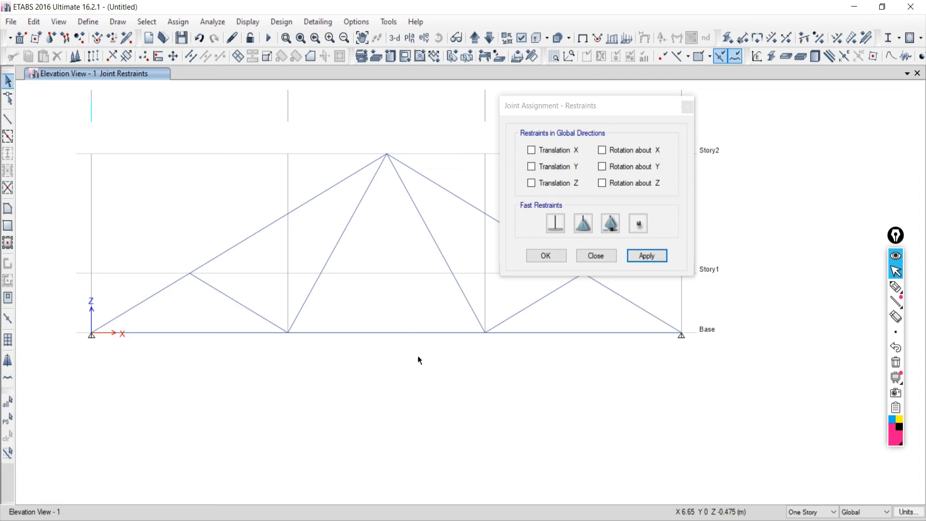
drag(545, 109, 493, 105)
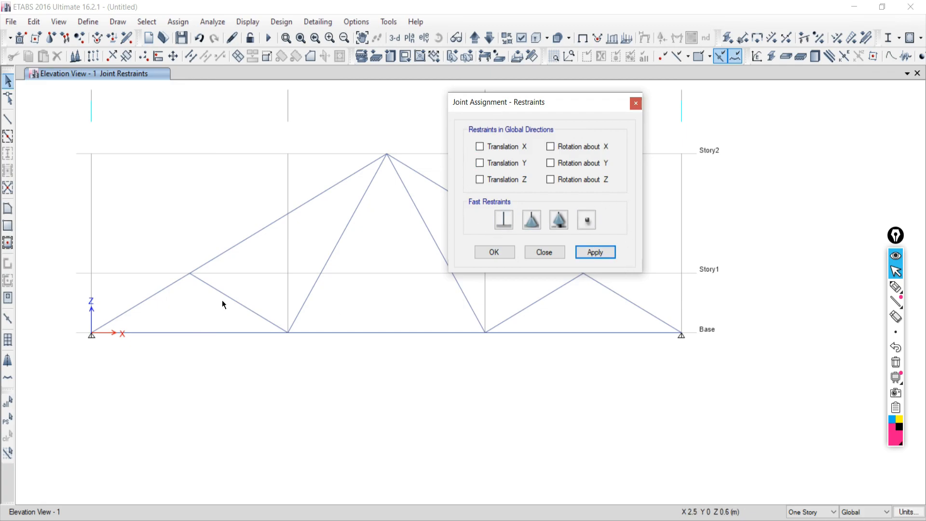
drag(263, 321, 311, 366)
drag(451, 320, 508, 381)
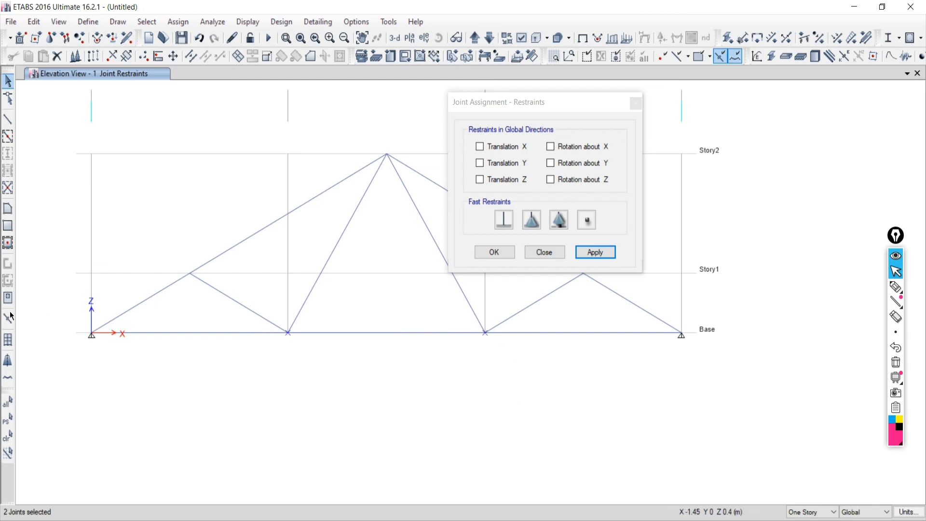
click(596, 255)
drag(512, 102, 621, 136)
drag(50, 306, 119, 360)
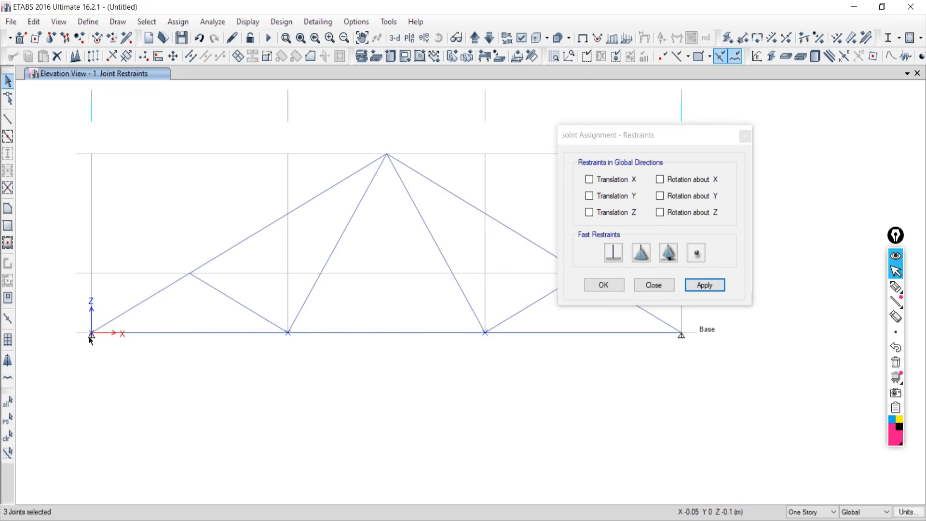
click(8, 447)
drag(66, 321, 124, 363)
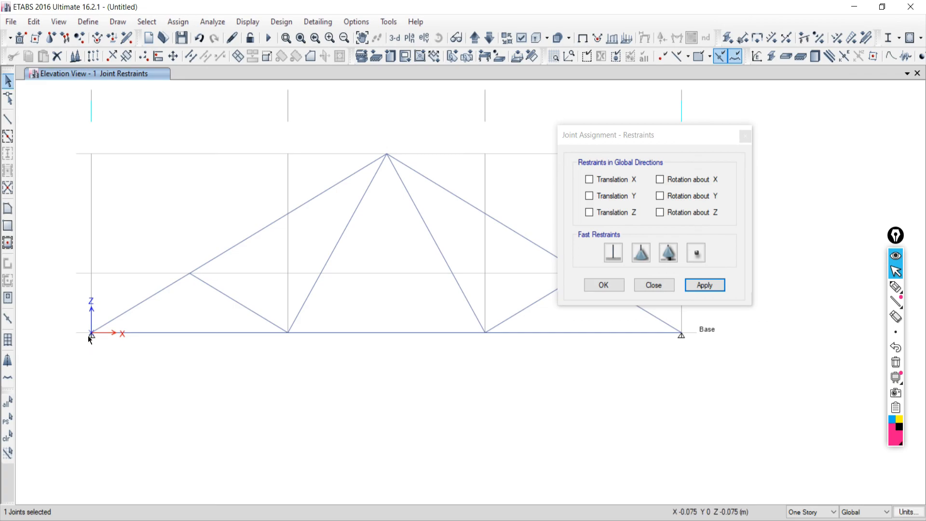
drag(73, 307, 145, 386)
click(8, 436)
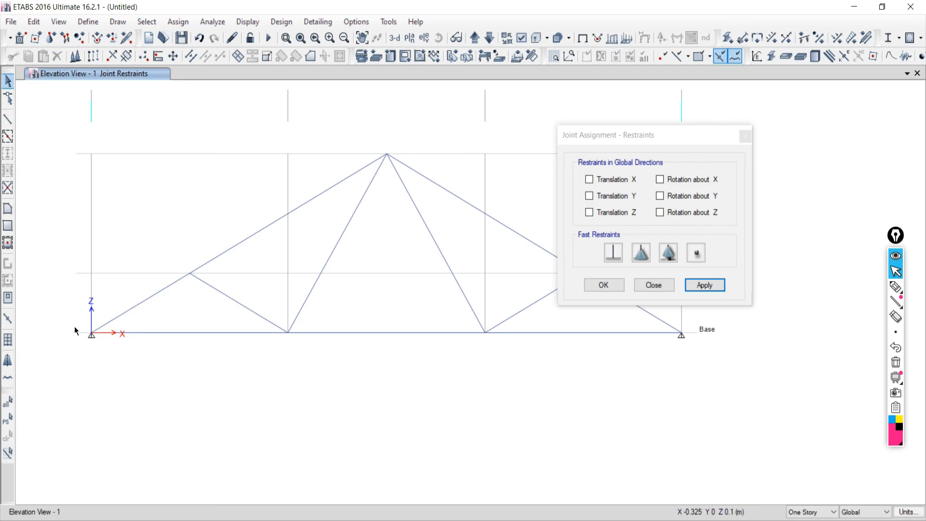
- Select base joint A, check its support in the TRUSS AND BEAM EXAMPLE PDF, and assign it a pinned restraint in ETABS
drag(74, 330, 116, 394)
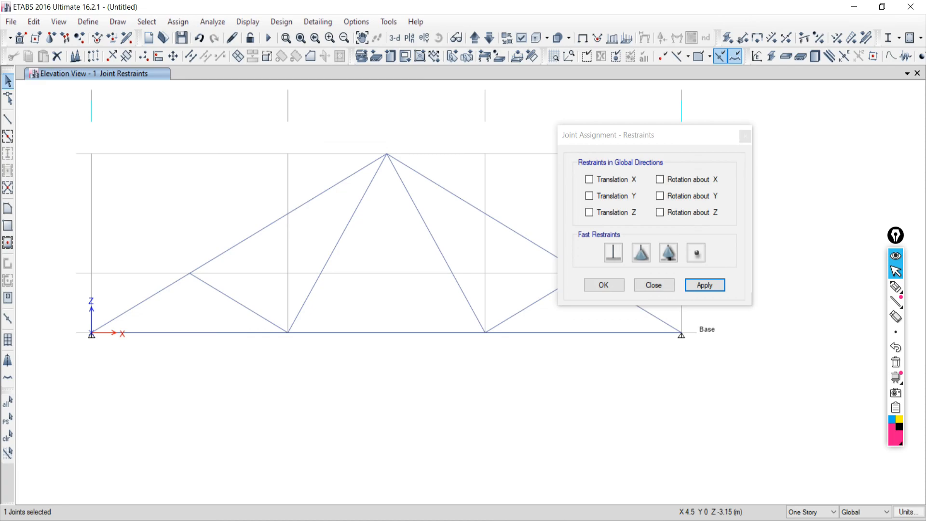
key(alt+Tab)
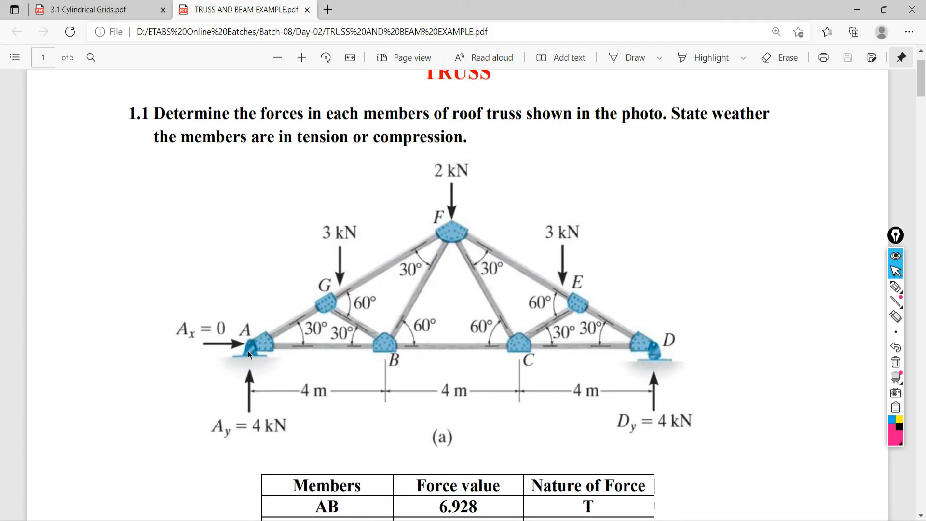
key(alt+Tab)
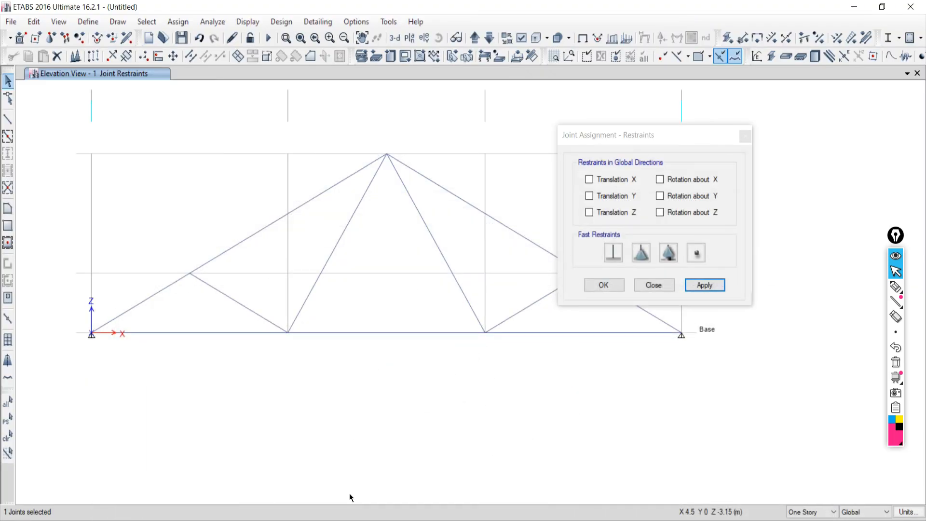
click(641, 257)
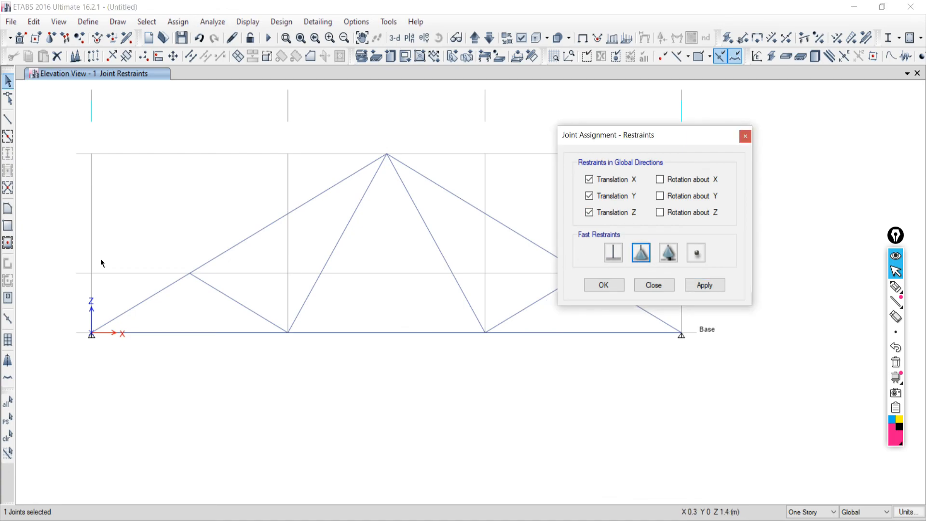
click(705, 285)
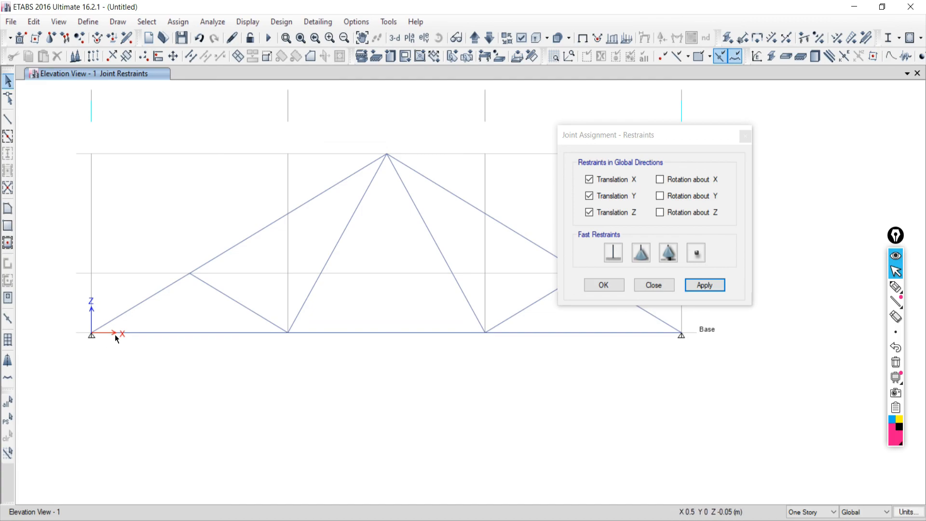
- Assign a roller support to base joint D, restraining only Translation Z
middle_drag(351, 420, 92, 421)
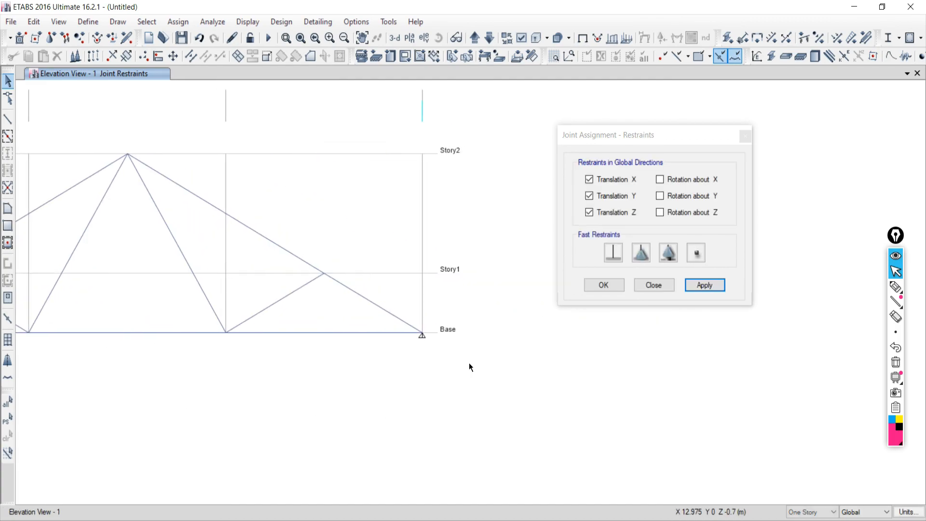
drag(402, 294, 463, 394)
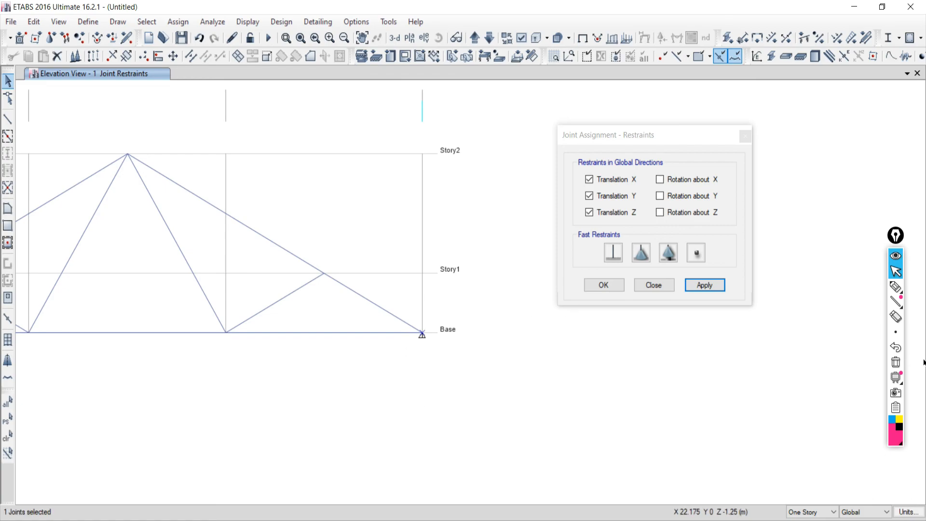
click(668, 253)
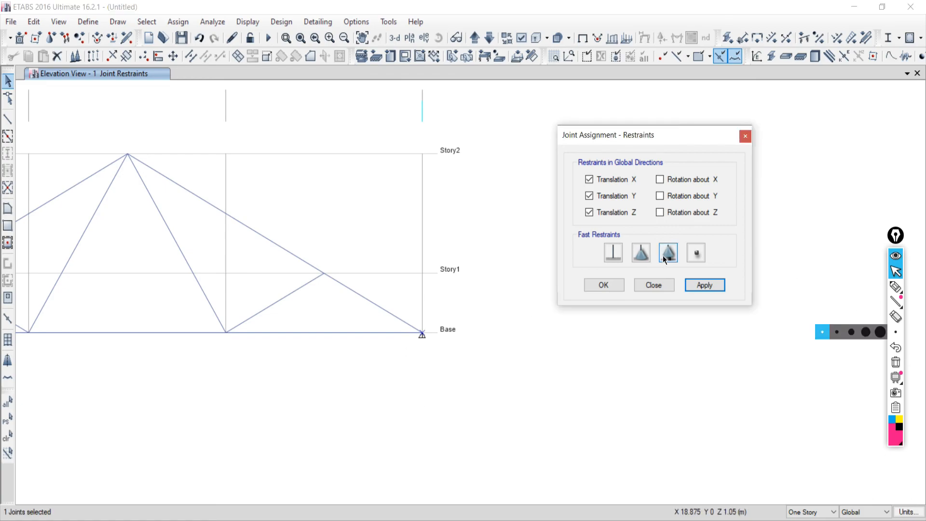
click(705, 284)
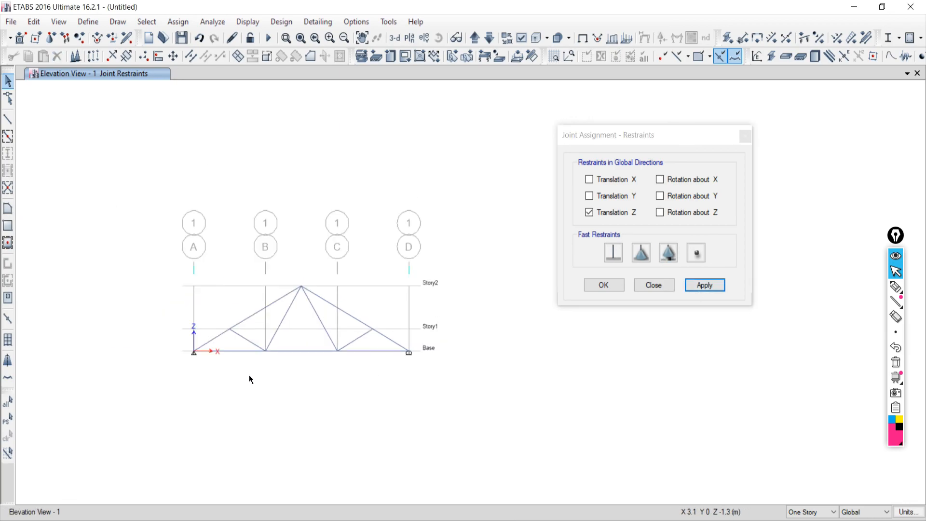
- Examine the truss's supports in ETABS alongside the TRUSS AND BEAM EXAMPLE PDF, and switch to the Google Meet session
scroll(261, 343, up, 3)
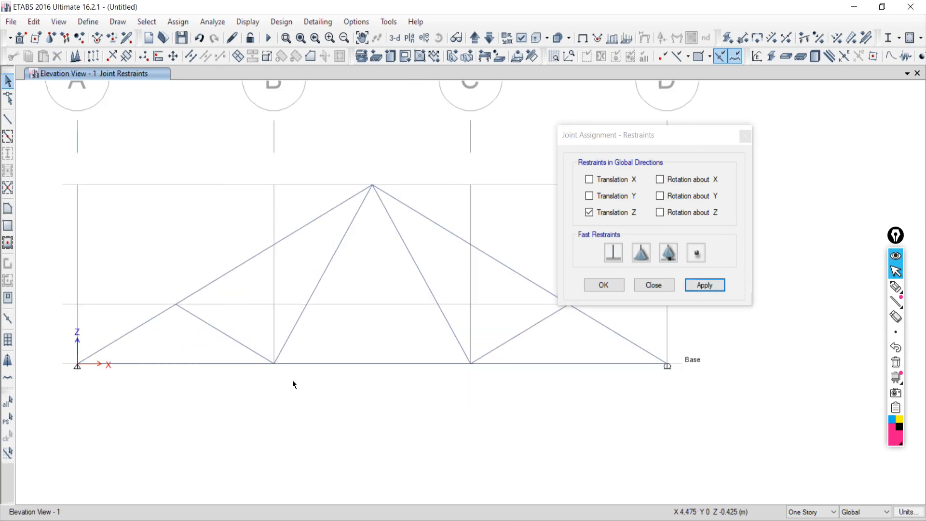
scroll(329, 407, down, 3)
middle_drag(344, 426, 305, 330)
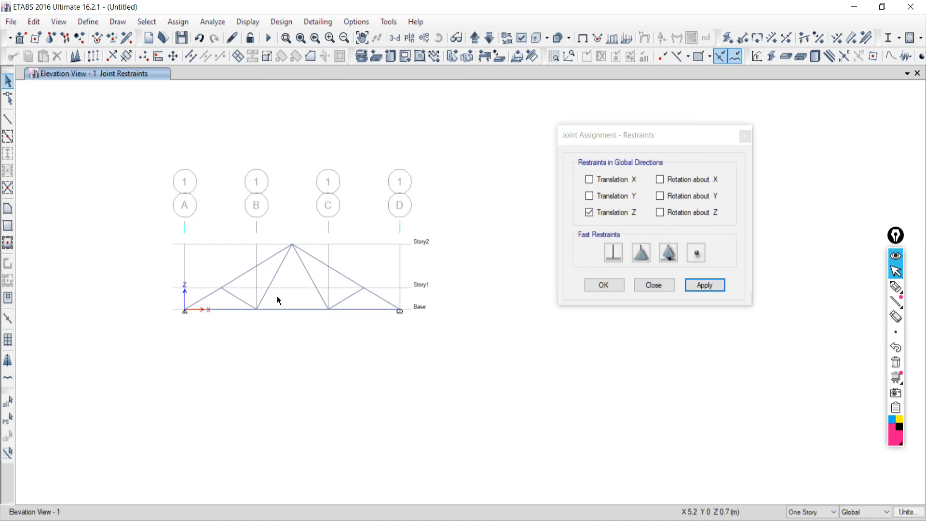
middle_drag(284, 300, 288, 366)
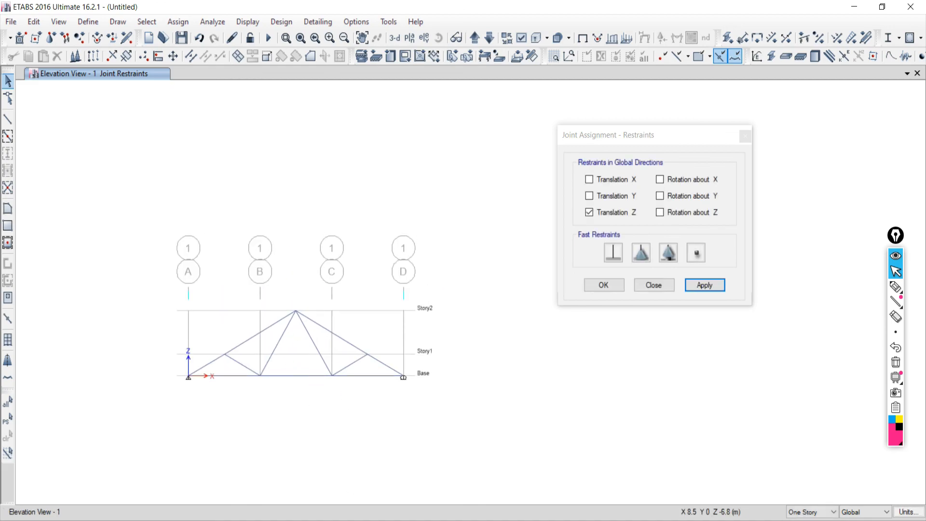
mouse_move(124, 511)
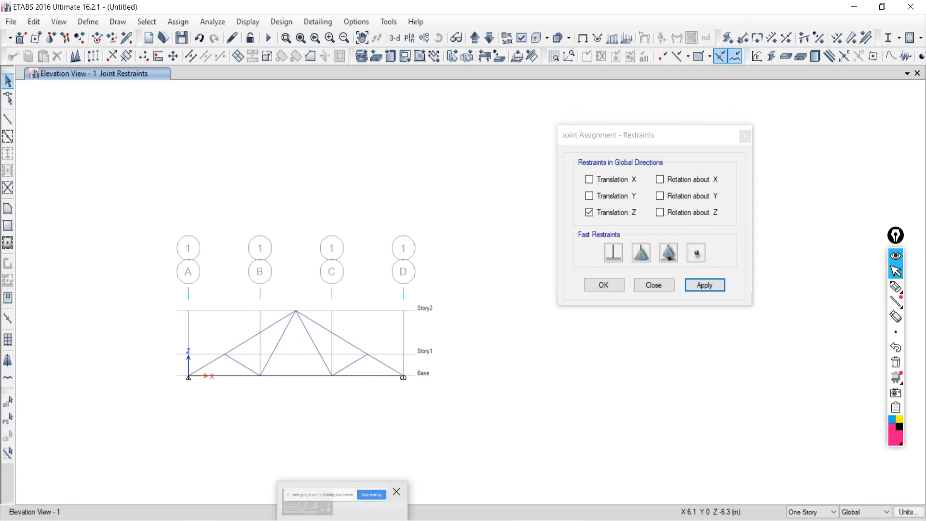
click(363, 517)
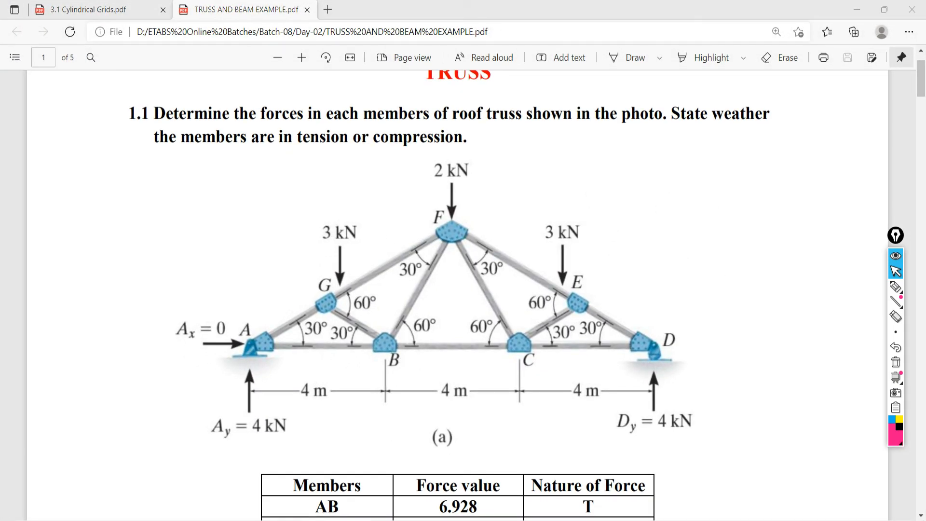
key(alt+Tab)
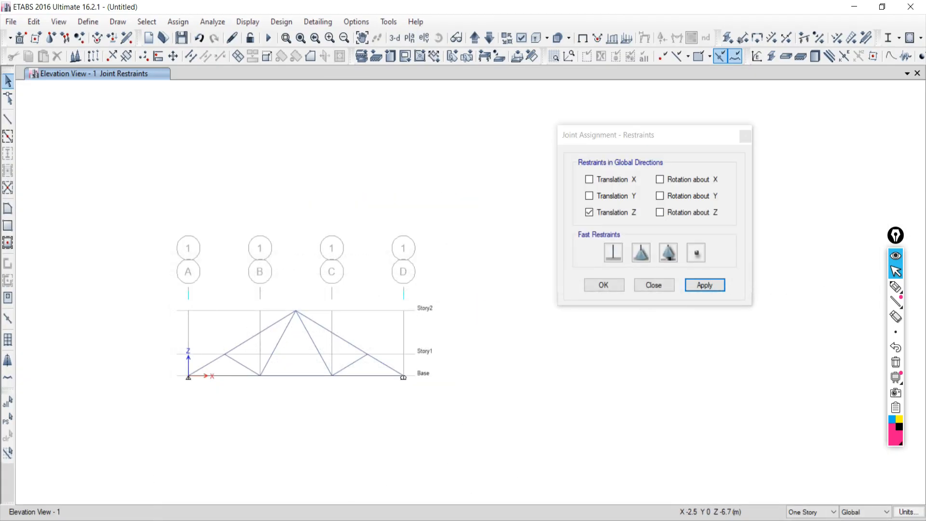
key(alt+Tab)
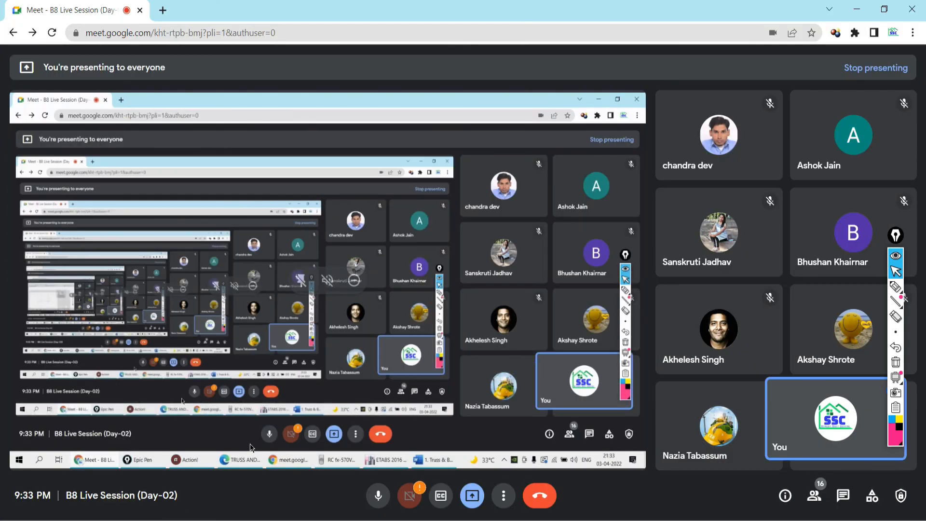